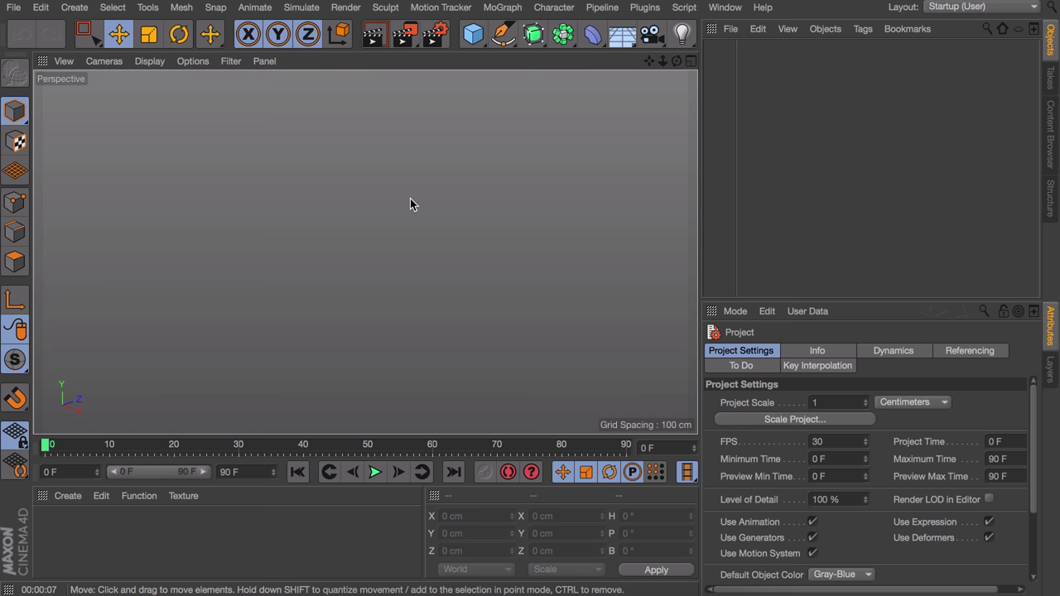
Step: Maximize the side viewport and switch its camera to the Left view
{"action": "middle_click", "coordinate": [250, 275]}
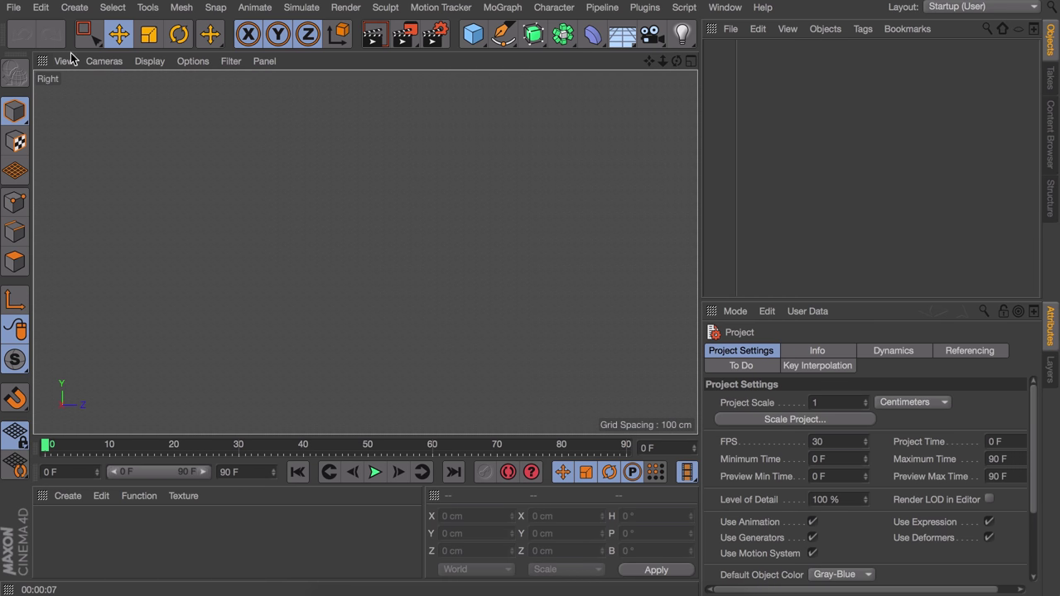
{"action": "left_click", "coordinate": [91, 63]}
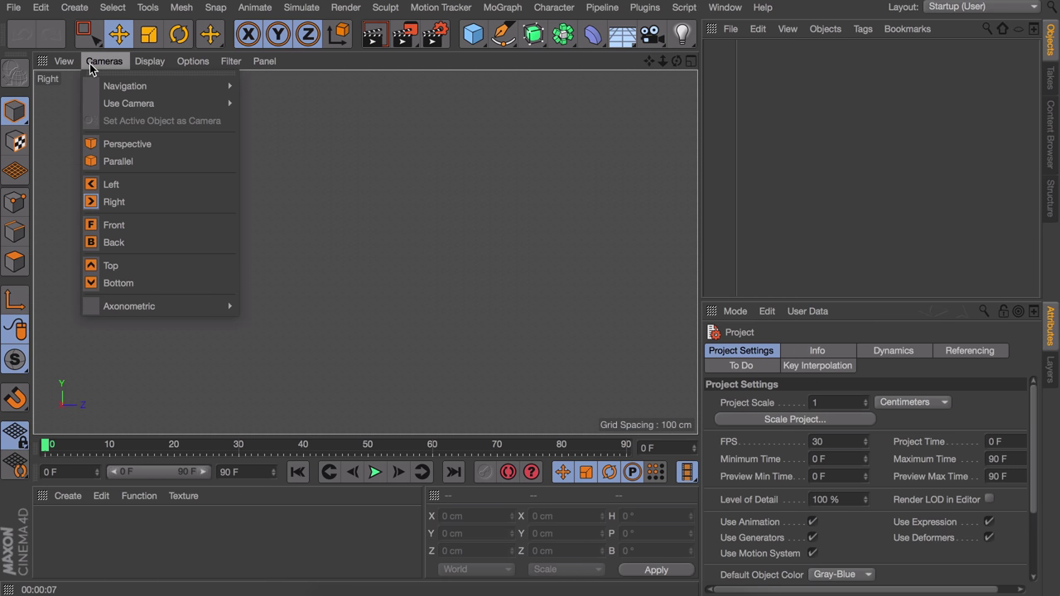
{"action": "left_click", "coordinate": [116, 184]}
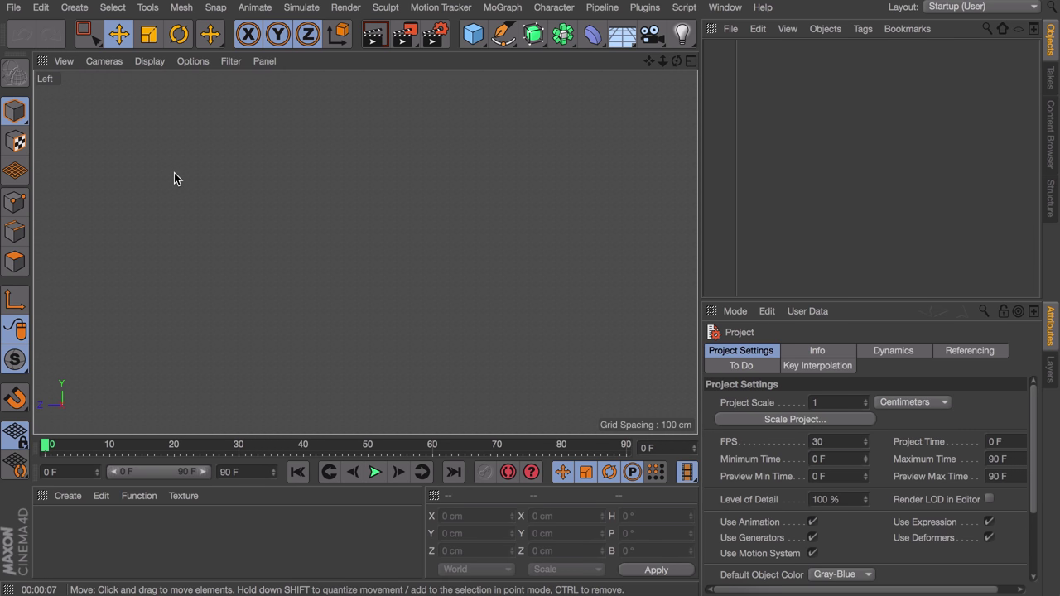
Step: Load "storm-master-weapon-pack-800x361 copy.png" as the Left view's background picture and set its transparency to 51%
{"action": "key", "text": "shift+v"}
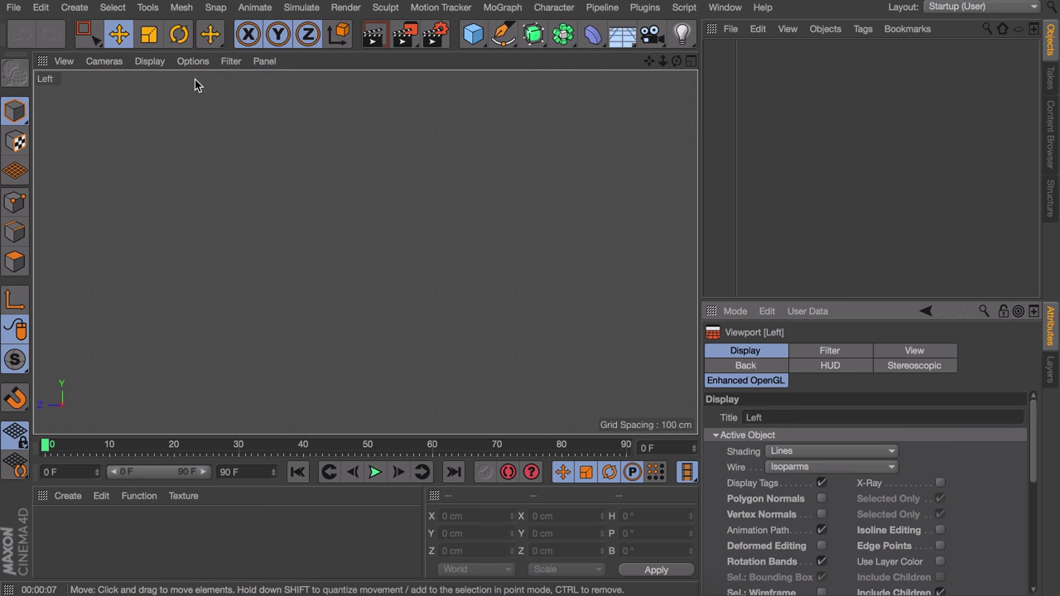
{"action": "left_click", "coordinate": [760, 366]}
{"action": "left_click", "coordinate": [1014, 432]}
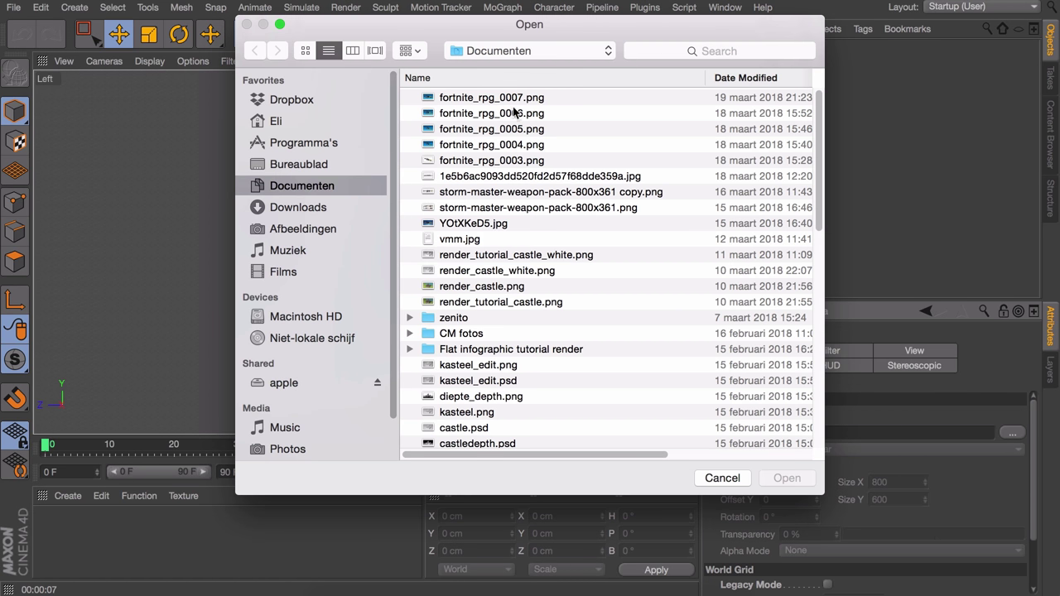
{"action": "double_click", "coordinate": [471, 209]}
{"action": "left_click_drag", "start_coordinate": [917, 532], "coordinate": [937, 534]}
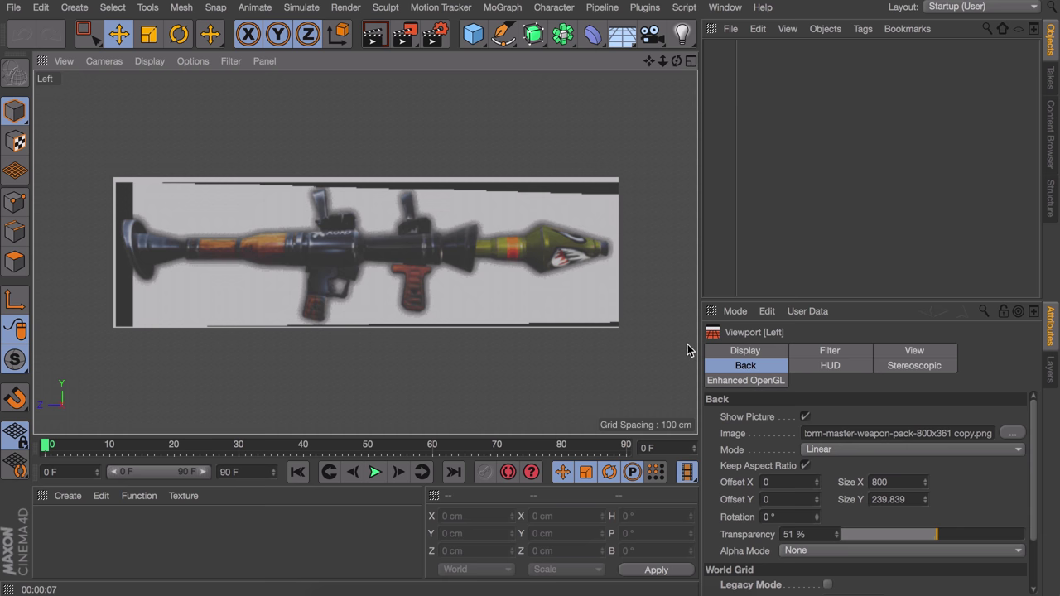
Step: Load YOtXKeD5.jpg as the background picture of the Front view
{"action": "middle_click", "coordinate": [617, 294]}
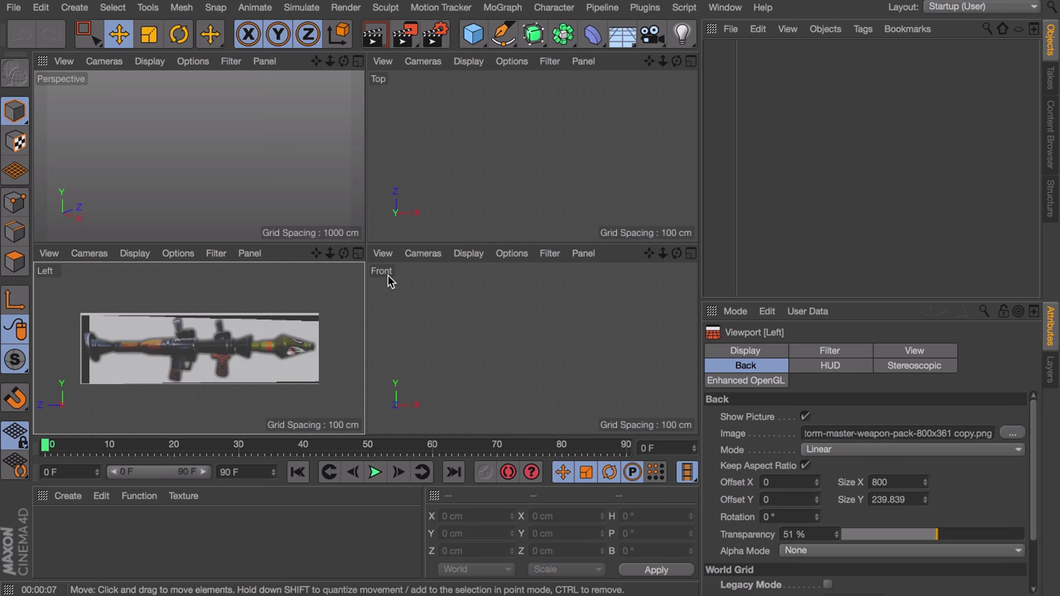
{"action": "left_click", "coordinate": [442, 287]}
{"action": "left_click", "coordinate": [1014, 434]}
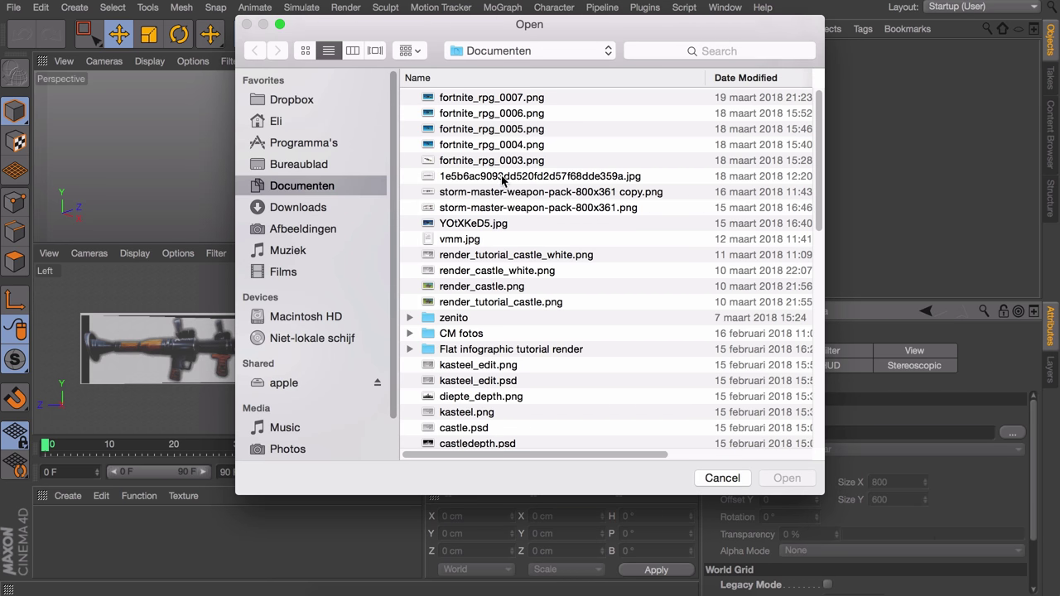
{"action": "double_click", "coordinate": [493, 224]}
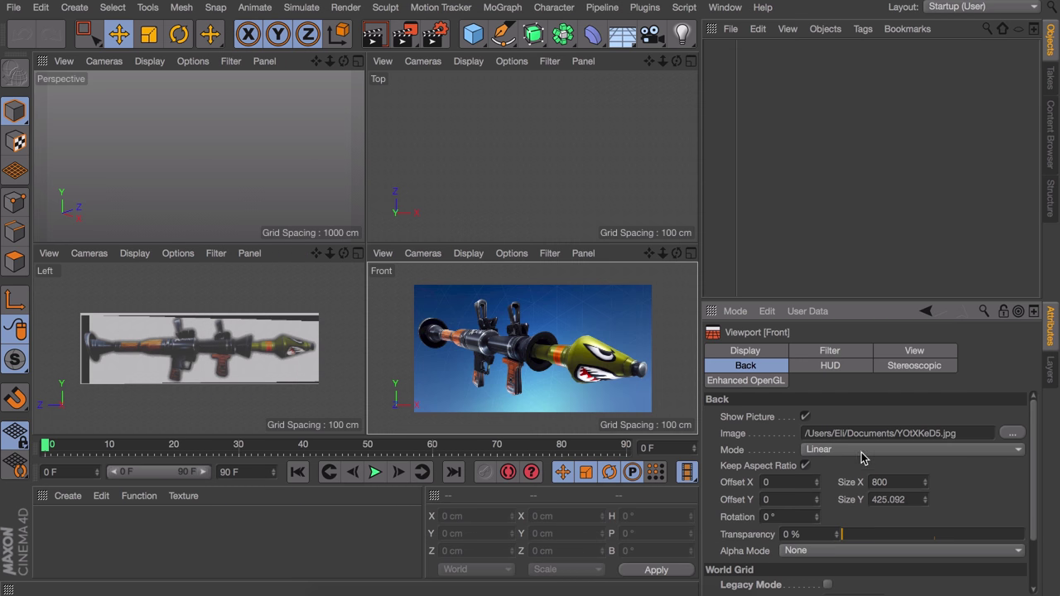
Step: Set the Front view picture's X offset to -2103 and frame the launcher image so it fills that viewport
{"action": "left_click_drag", "start_coordinate": [817, 483], "coordinate": [818, 461]}
{"action": "middle_click_drag", "start_coordinate": [431, 333], "coordinate": [640, 331], "text": "alt"}
{"action": "scroll", "coordinate": [463, 333], "scroll_direction": "up", "scroll_amount": 3}
{"action": "middle_click_drag", "start_coordinate": [468, 313], "coordinate": [456, 312], "text": "alt"}
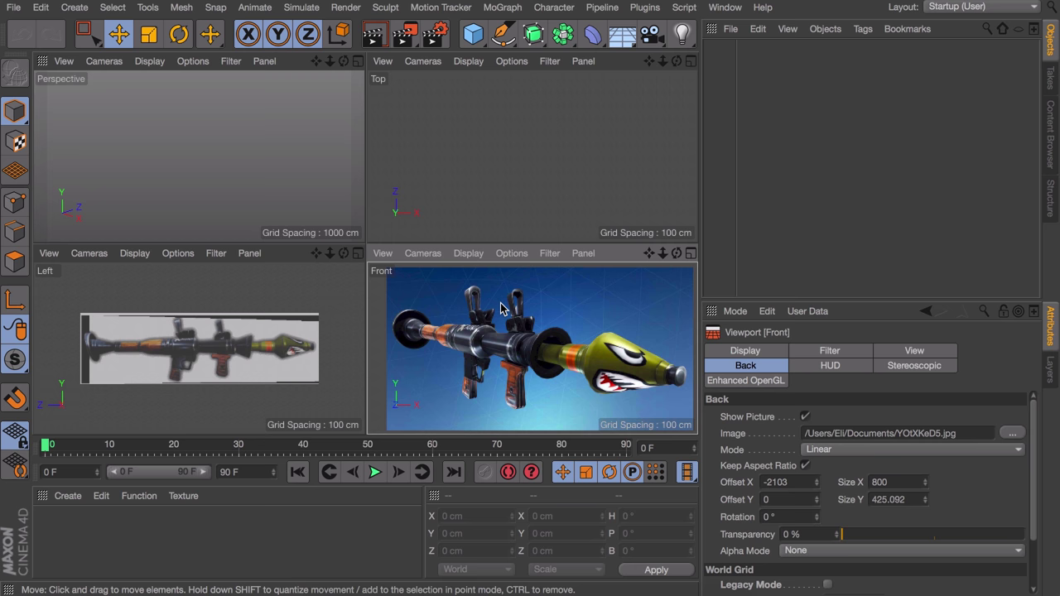
Step: Add a cylinder in the maximized Left view and rotate it to a 90° pitch so it lies along the launcher
{"action": "left_click", "coordinate": [211, 347]}
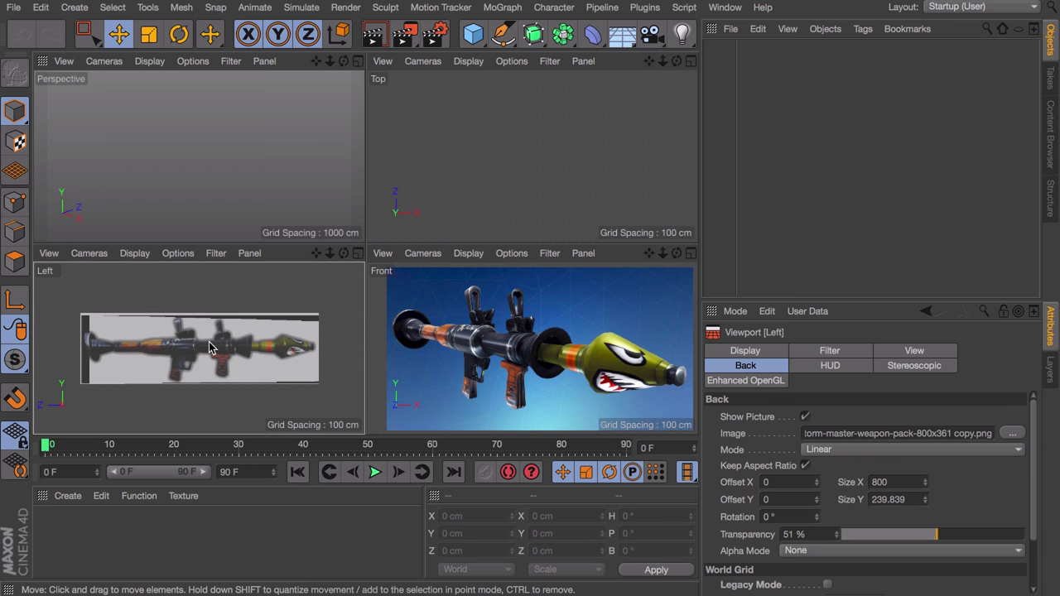
{"action": "middle_click", "coordinate": [210, 347]}
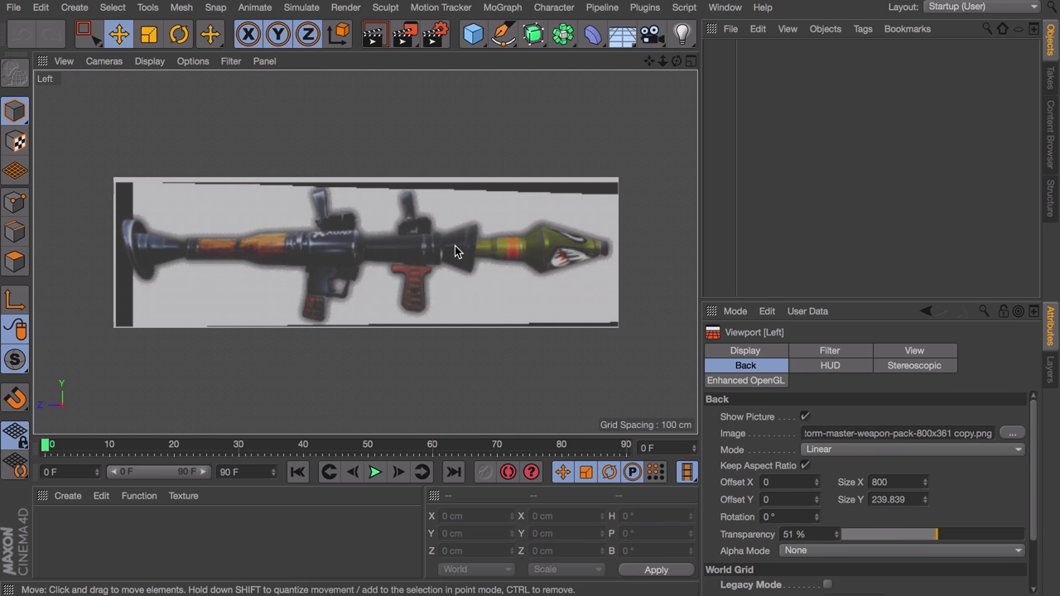
{"action": "left_click", "coordinate": [473, 33]}
{"action": "left_click", "coordinate": [808, 57]}
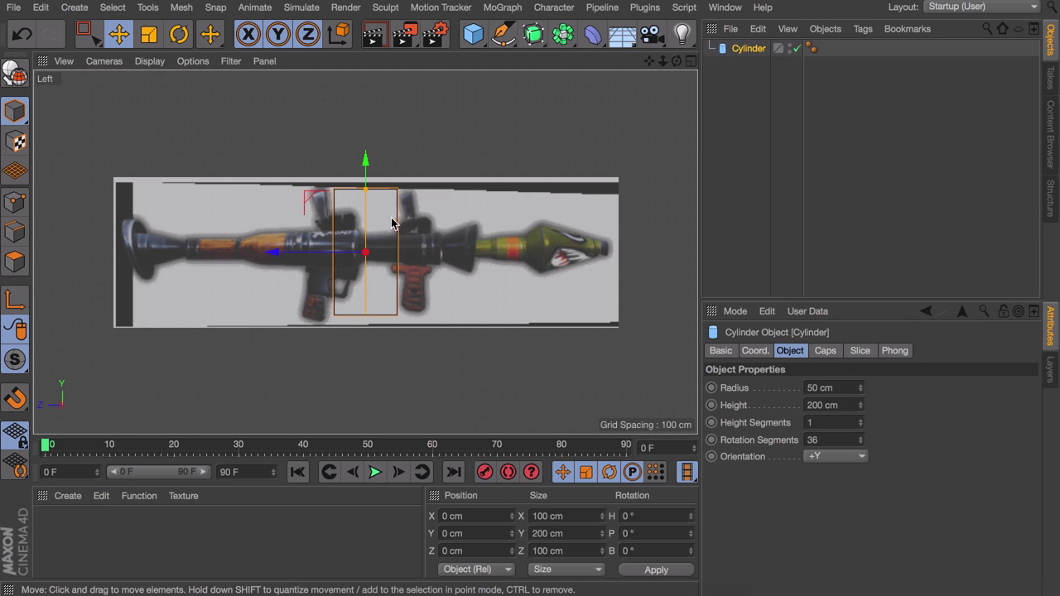
{"action": "key", "text": "r"}
{"action": "left_click_drag", "start_coordinate": [402, 218], "coordinate": [439, 293]}
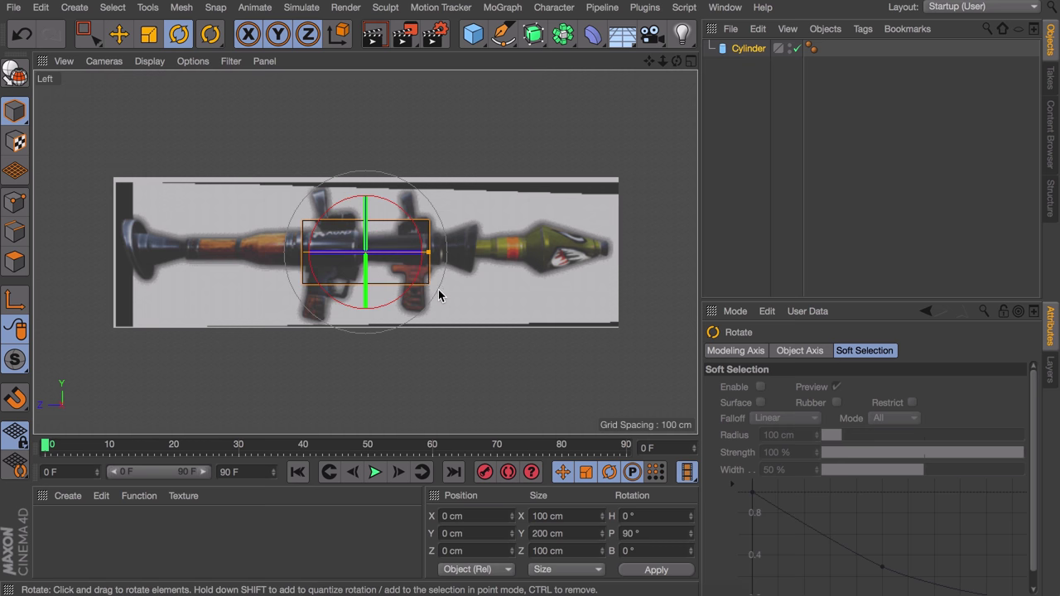
Step: Move the cylinder to about Z 136 cm along the launcher body and rotate it to H 90°, P 180°, B -90°
{"action": "scroll", "coordinate": [393, 261], "scroll_direction": "up", "scroll_amount": 5}
{"action": "key", "text": "e"}
{"action": "left_click_drag", "start_coordinate": [386, 248], "coordinate": [312, 243]}
{"action": "key", "text": "r"}
{"action": "left_click_drag", "start_coordinate": [261, 217], "coordinate": [268, 54], "text": "shift"}
Step: Scale the cylinder down to about 43.9 cm in diameter and 54.5 cm long to fit the launcher body
{"action": "key", "text": "t"}
{"action": "left_click_drag", "start_coordinate": [561, 173], "coordinate": [203, 260]}
{"action": "key", "text": "e"}
{"action": "middle_click_drag", "start_coordinate": [203, 256], "coordinate": [387, 245], "text": "alt"}
{"action": "scroll", "coordinate": [381, 229], "scroll_direction": "up", "scroll_amount": 4}
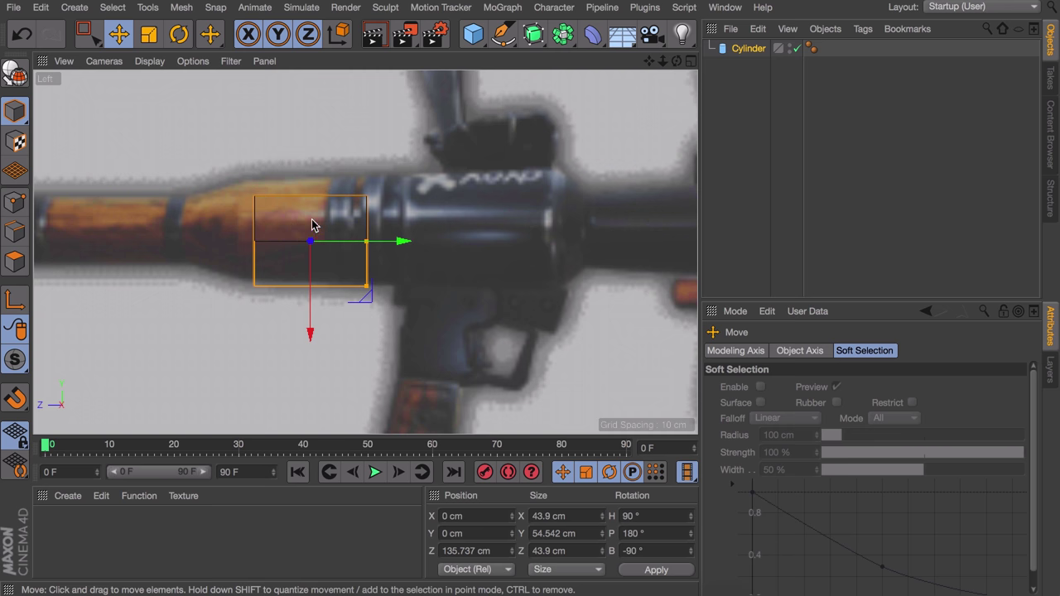
Step: Set the Left view picture's Y offset to -5 and fit the cylinder to the dark body at about 50.8 cm in diameter and Z 60 cm
{"action": "key", "text": "shift+v"}
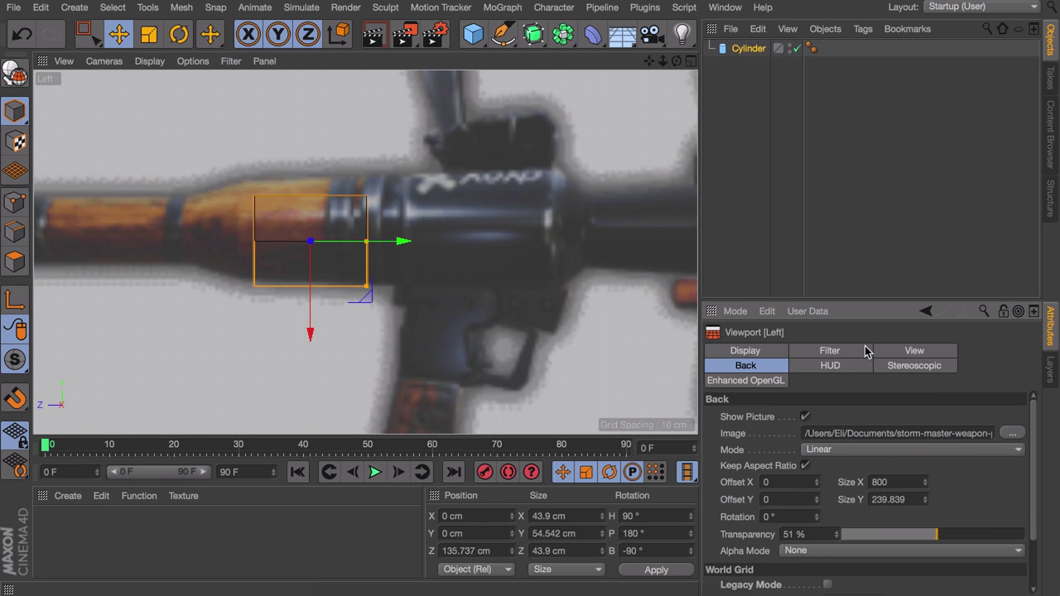
{"action": "left_click_drag", "start_coordinate": [817, 502], "coordinate": [817, 502]}
{"action": "left_click_drag", "start_coordinate": [367, 290], "coordinate": [370, 298]}
{"action": "left_click_drag", "start_coordinate": [394, 241], "coordinate": [551, 237]}
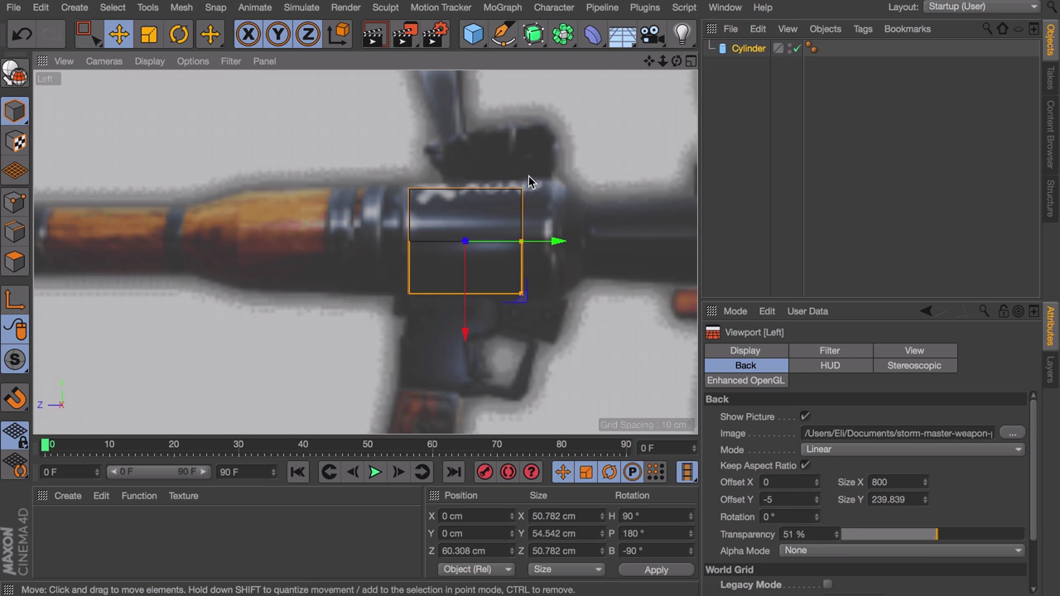
Step: Make the cylinder editable and select all polygons of its rocket-side end cap
{"action": "scroll", "coordinate": [530, 180], "scroll_direction": "down", "scroll_amount": 5}
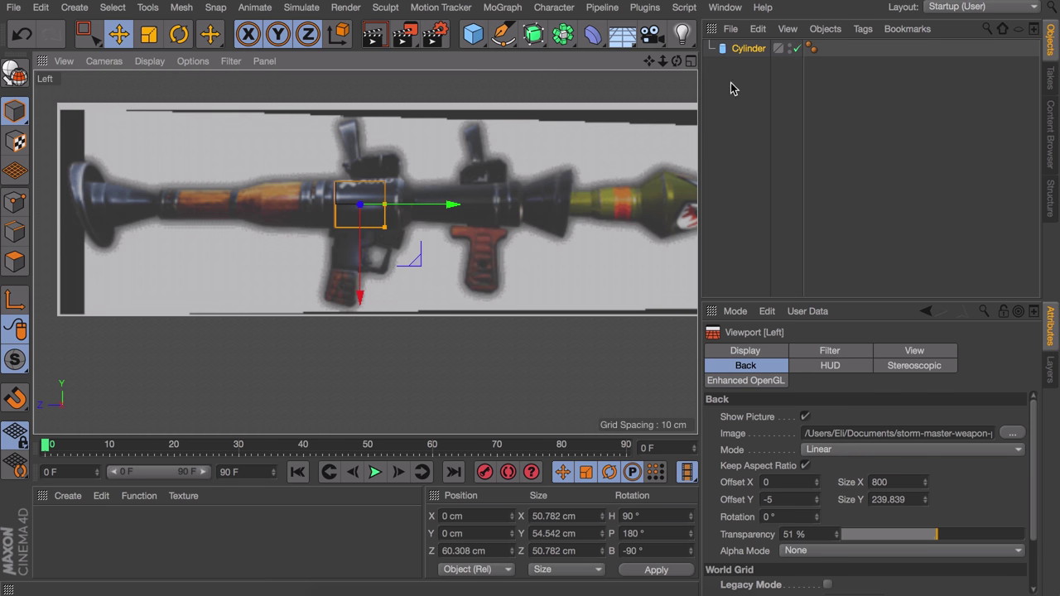
{"action": "key", "text": "c"}
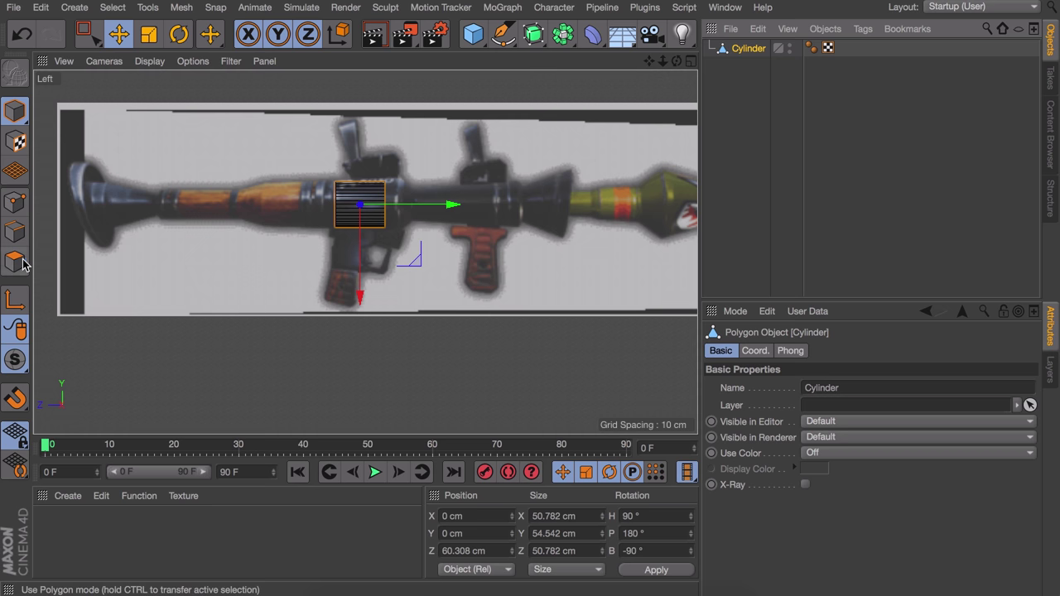
{"action": "left_click", "coordinate": [15, 262]}
{"action": "middle_click", "coordinate": [386, 203]}
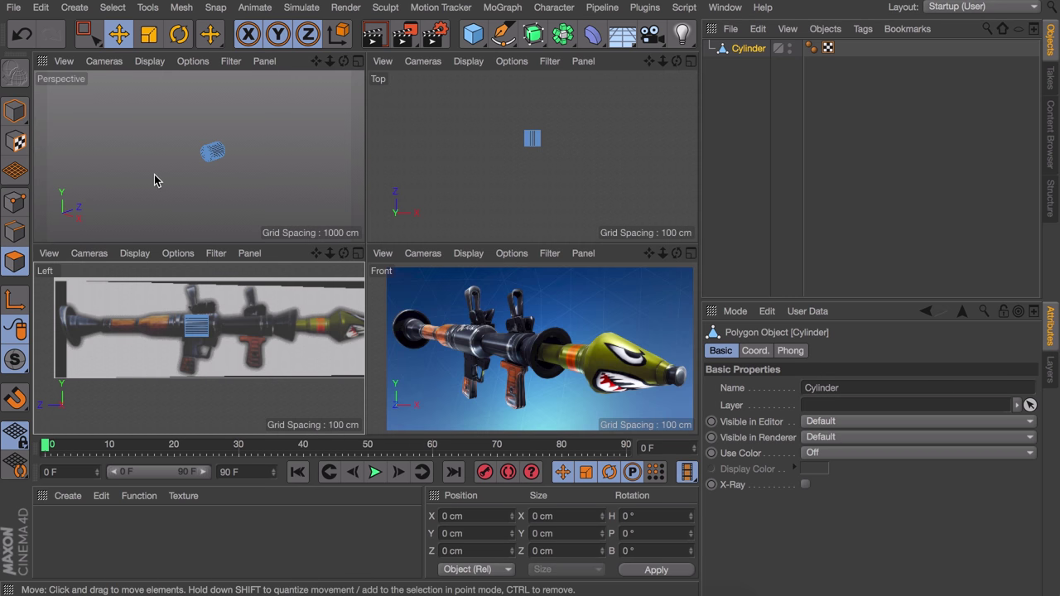
{"action": "scroll", "coordinate": [206, 158], "scroll_direction": "up", "scroll_amount": 10}
{"action": "left_click_drag", "start_coordinate": [220, 152], "coordinate": [341, 130], "text": "alt"}
{"action": "key", "text": "9"}
{"action": "mouse_move", "coordinate": [215, 167]}
{"action": "left_mouse_down"}
{"action": "mouse_move", "coordinate": [205, 134]}
{"action": "mouse_move", "coordinate": [255, 139]}
{"action": "left_mouse_up"}
{"action": "scroll", "coordinate": [207, 343], "scroll_direction": "up", "scroll_amount": 5}
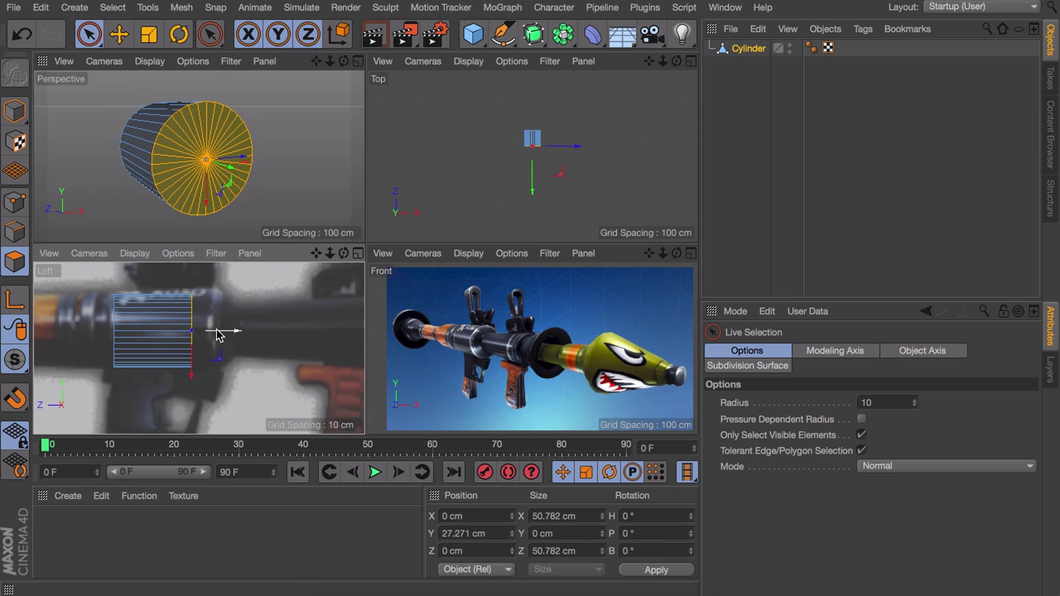
{"action": "middle_click", "coordinate": [221, 333]}
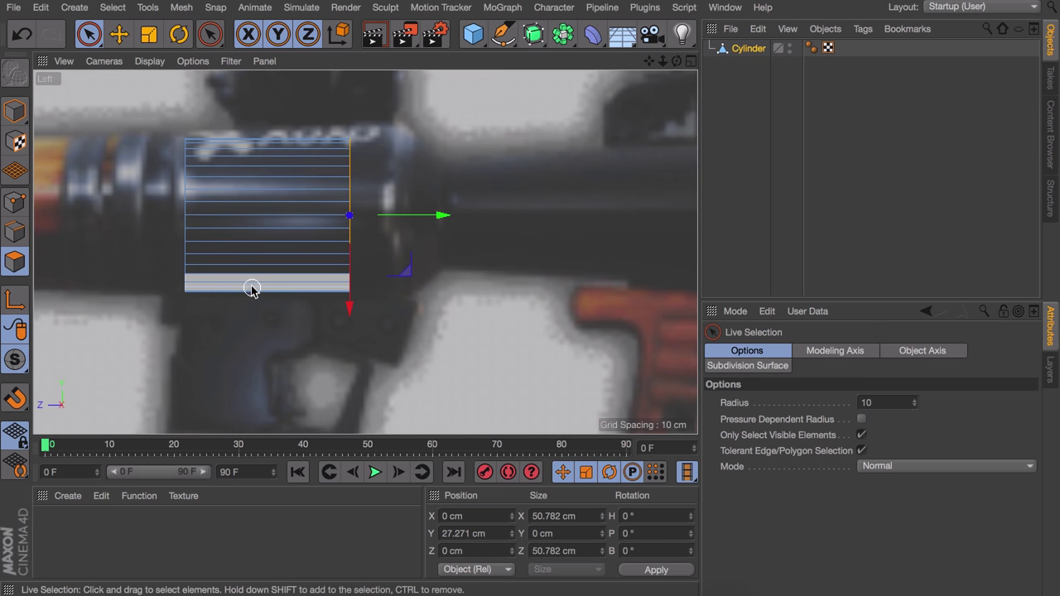
Step: Undo the trial move of the end cap and optimize the cylinder's entire mesh
{"action": "left_click_drag", "start_coordinate": [414, 218], "coordinate": [458, 210]}
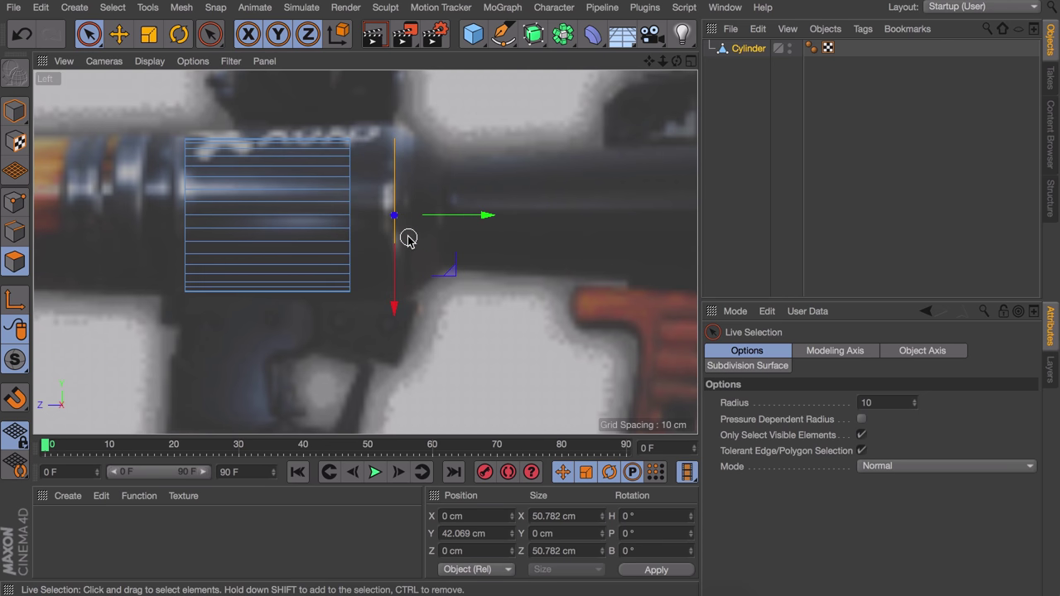
{"action": "key", "text": "ctrl+z"}
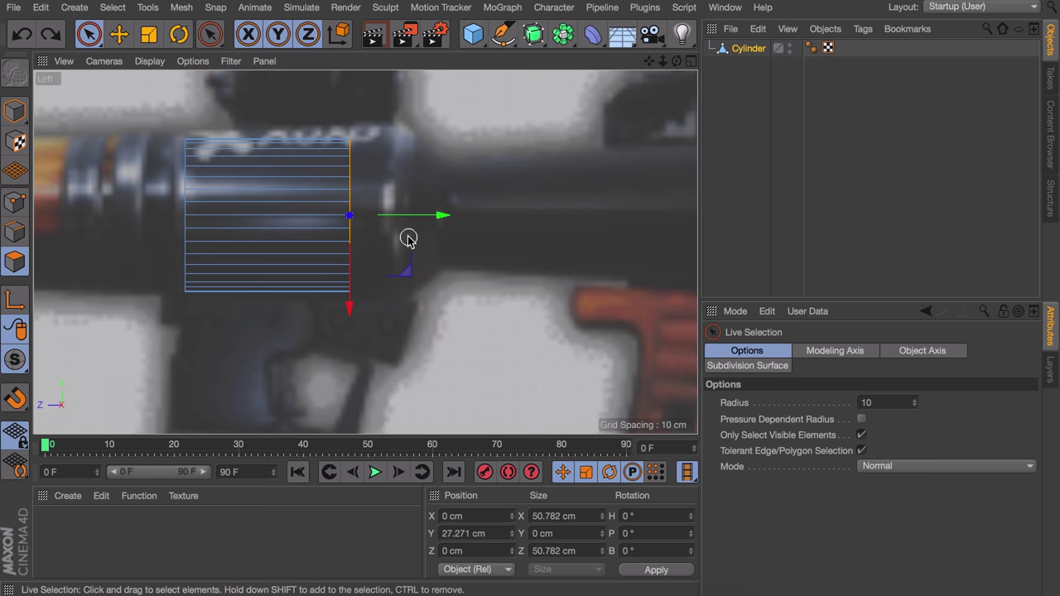
{"action": "key", "text": "ctrl+a"}
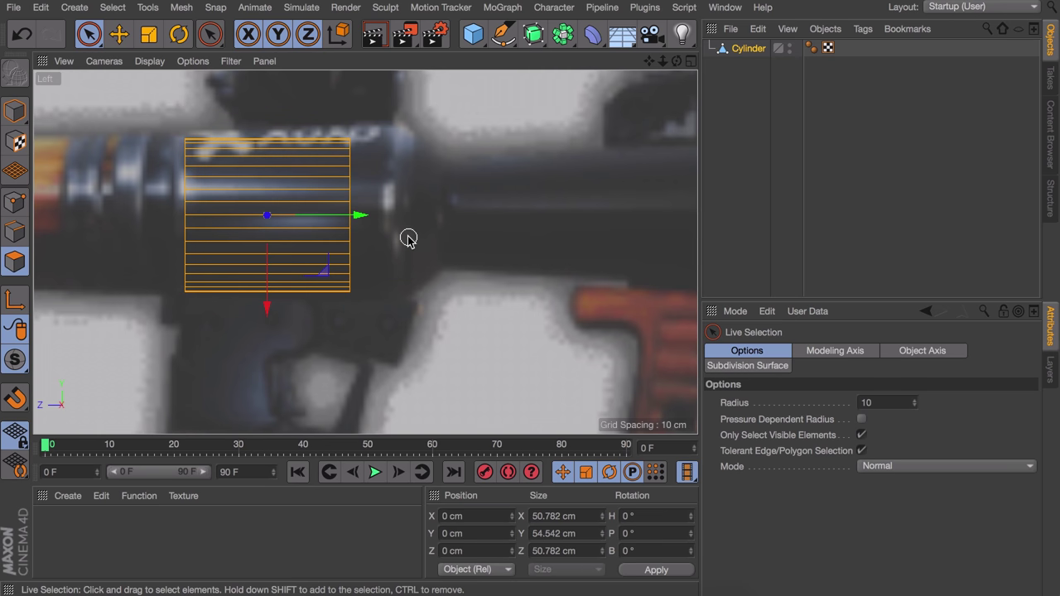
{"action": "key", "text": "u"}
{"action": "key", "text": "o"}
Step: Select the rocket-side cap polygons again and move them outward to about Y 41.8 cm, lengthening the body
{"action": "middle_click", "coordinate": [323, 168]}
{"action": "left_click", "coordinate": [328, 170]}
{"action": "left_click_drag", "start_coordinate": [211, 184], "coordinate": [232, 166]}
{"action": "left_click_drag", "start_coordinate": [240, 332], "coordinate": [260, 331]}
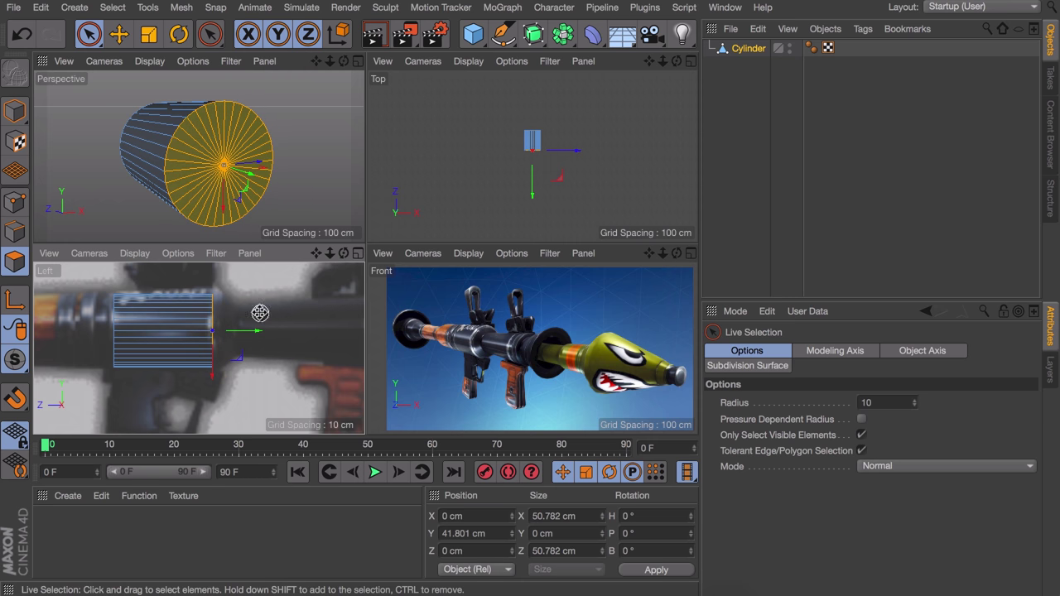
{"action": "middle_click", "coordinate": [260, 313]}
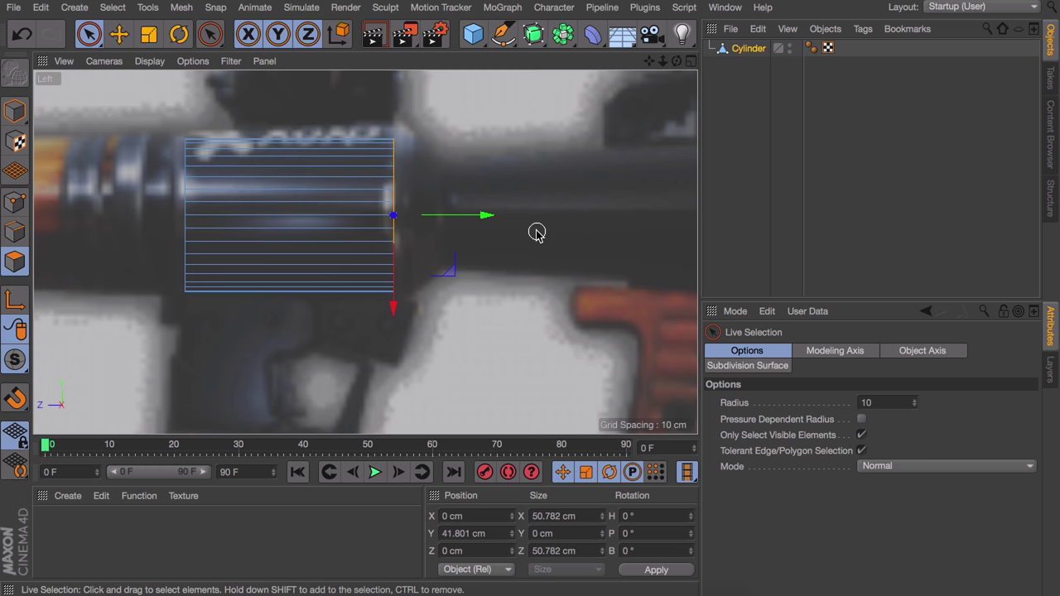
Step: Extrude the rocket-side cap to about Y 58.7 cm and scale it down to about 36.5 cm across, forming a taper
{"action": "key", "text": "d"}
{"action": "left_click_drag", "start_coordinate": [521, 237], "coordinate": [573, 237]}
{"action": "key", "text": "t"}
{"action": "left_click_drag", "start_coordinate": [554, 161], "coordinate": [409, 228]}
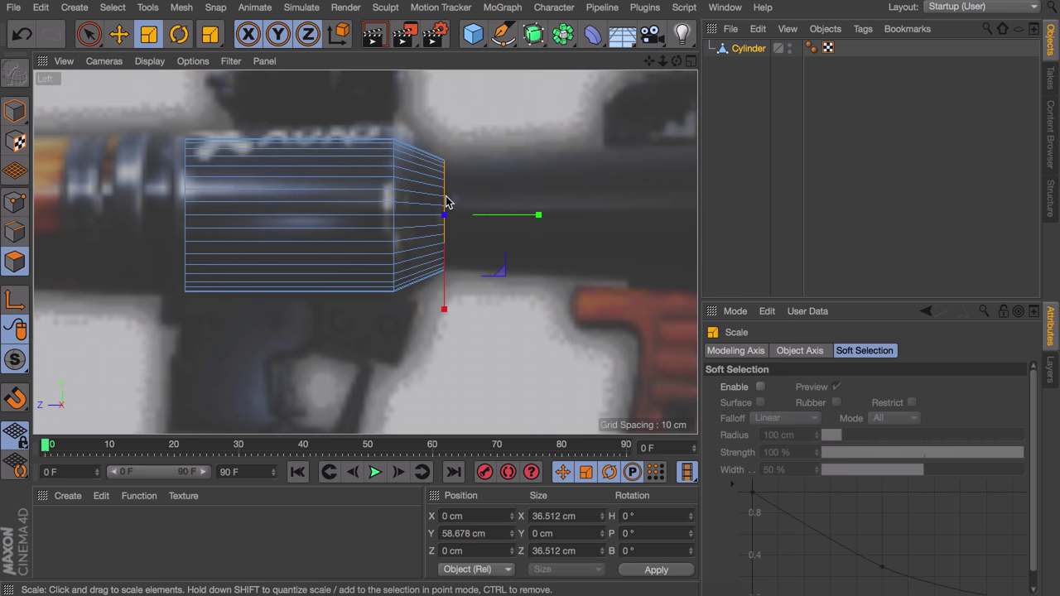
Step: Select the edge loop where the taper starts and scale it up to about 58.3 cm across
{"action": "left_click", "coordinate": [16, 232]}
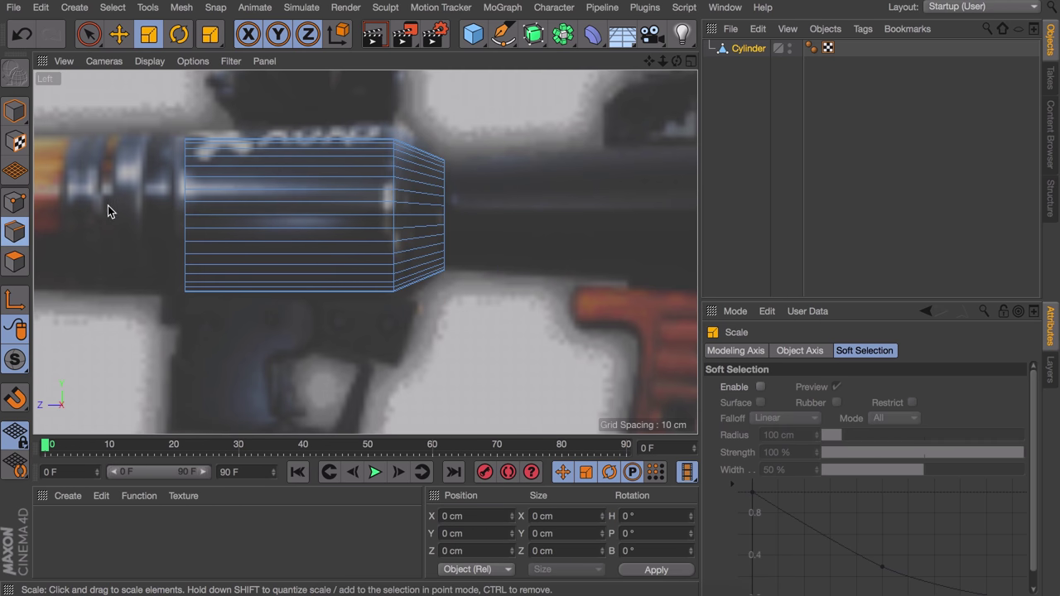
{"action": "key", "text": "u"}
{"action": "key", "text": "l"}
{"action": "left_click", "coordinate": [395, 178]}
{"action": "key", "text": "t"}
{"action": "left_click_drag", "start_coordinate": [525, 170], "coordinate": [574, 121]}
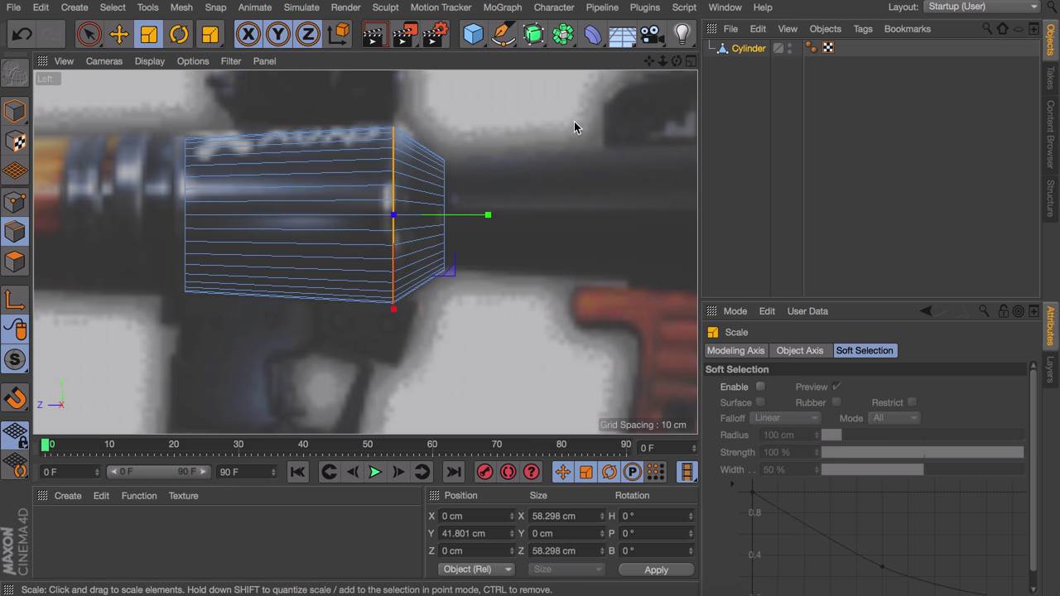
Step: Extrude the rocket-side cap along the barrel to about Y 177.6 cm and scale it to about 51.4 cm across
{"action": "middle_click_drag", "start_coordinate": [469, 171], "coordinate": [384, 160]}
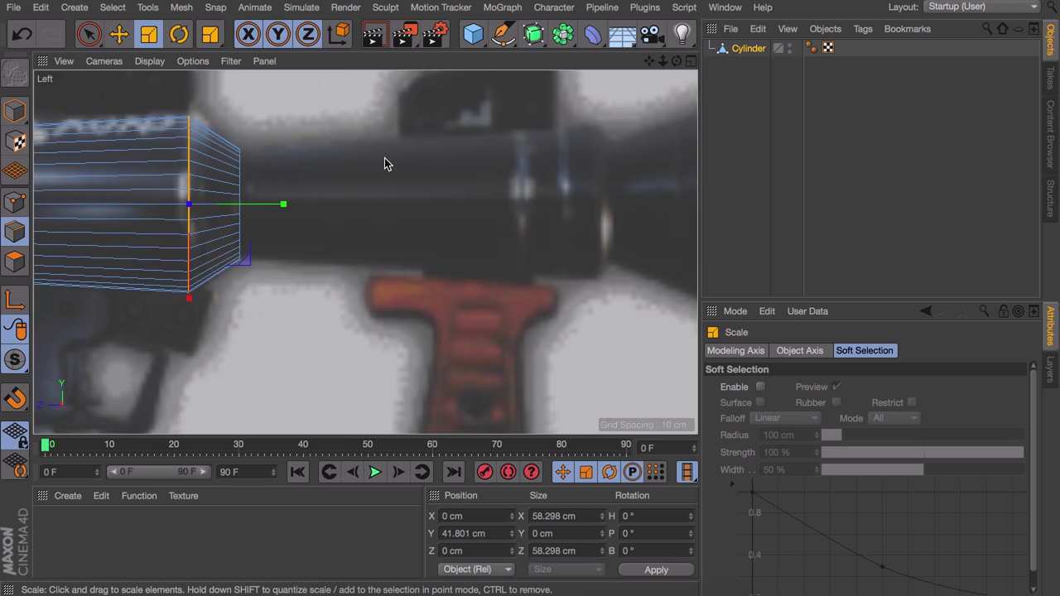
{"action": "left_click", "coordinate": [15, 264]}
{"action": "middle_click", "coordinate": [199, 149]}
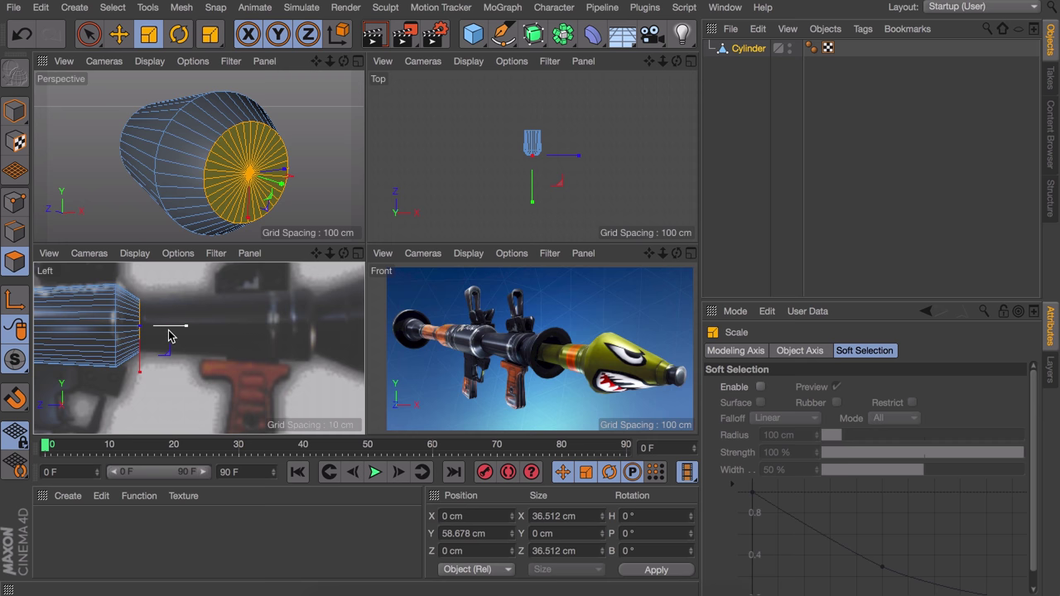
{"action": "middle_click", "coordinate": [170, 331]}
{"action": "key", "text": "e"}
{"action": "left_click_drag", "start_coordinate": [337, 207], "coordinate": [675, 182], "text": "ctrl"}
{"action": "middle_click_drag", "start_coordinate": [674, 182], "coordinate": [451, 240], "text": "alt"}
{"action": "key", "text": "t"}
{"action": "left_click_drag", "start_coordinate": [448, 239], "coordinate": [448, 226]}
{"action": "key", "text": "e"}
{"action": "left_click_drag", "start_coordinate": [512, 250], "coordinate": [510, 248]}
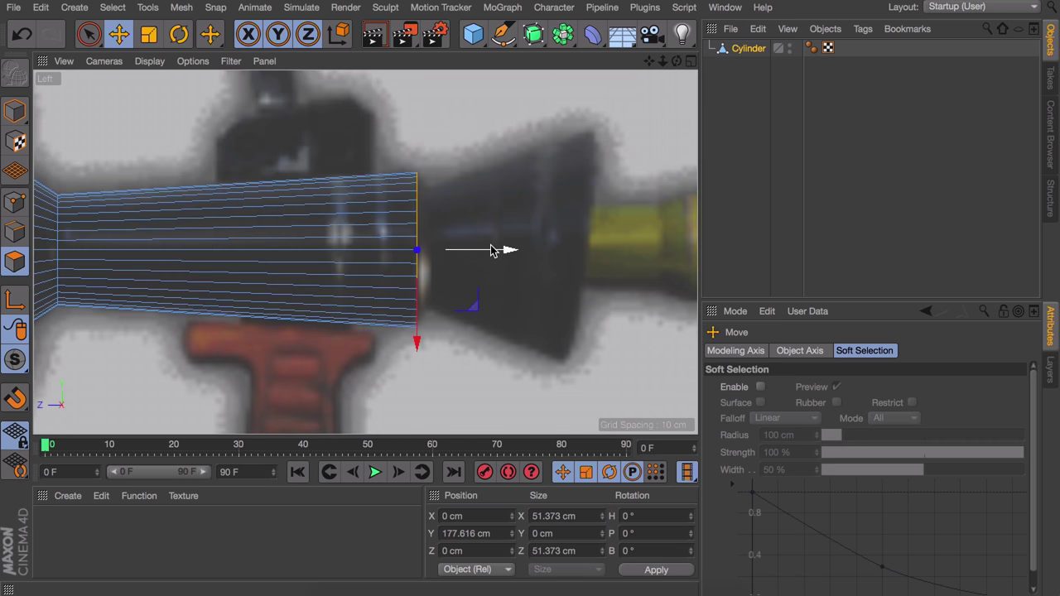
Step: Extrude the barrel's end into a short tapered neck and a tilted flare about 81 cm wide, matching the reference muzzle
{"action": "key", "text": "d"}
{"action": "left_click_drag", "start_coordinate": [537, 201], "coordinate": [544, 201]}
{"action": "left_click_drag", "start_coordinate": [484, 217], "coordinate": [497, 213]}
{"action": "key", "text": "t"}
{"action": "left_click_drag", "start_coordinate": [496, 213], "coordinate": [607, 199]}
{"action": "key", "text": "d"}
{"action": "key", "text": "t"}
{"action": "key", "text": "r"}
{"action": "key", "text": "e"}
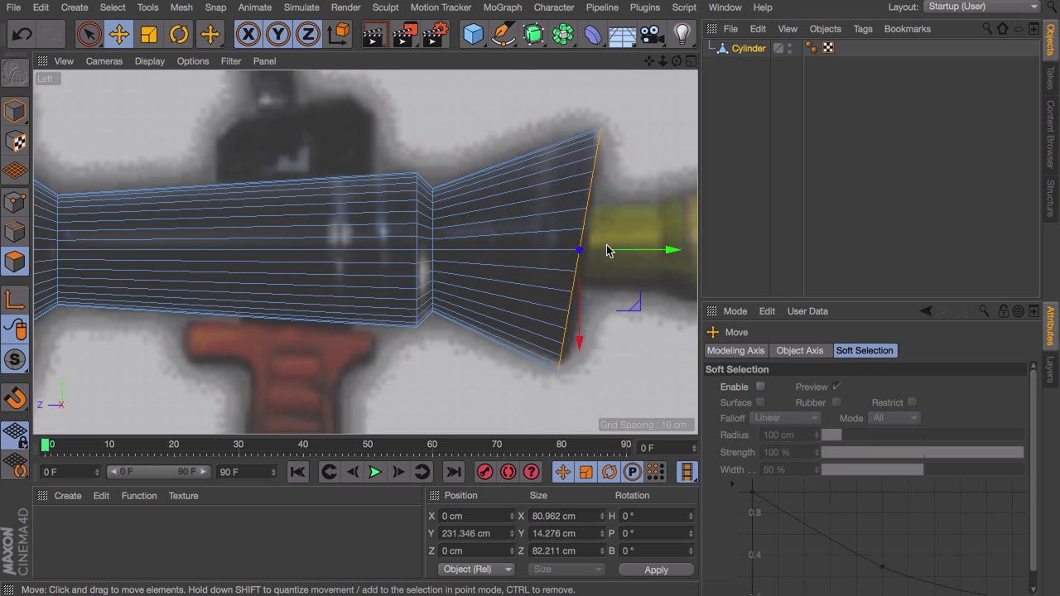
{"action": "left_click_drag", "start_coordinate": [605, 250], "coordinate": [613, 249]}
Step: Extrude the launcher tube's rear cap backward to about Y -109.2 cm, sized about 49.6 cm across
{"action": "middle_click_drag", "start_coordinate": [83, 232], "coordinate": [597, 222], "text": "alt"}
{"action": "middle_click", "coordinate": [597, 222]}
{"action": "left_click_drag", "start_coordinate": [194, 154], "coordinate": [239, 176], "text": "alt"}
{"action": "key", "text": "space"}
{"action": "middle_click", "coordinate": [182, 348]}
{"action": "key", "text": "d"}
{"action": "key", "text": "t"}
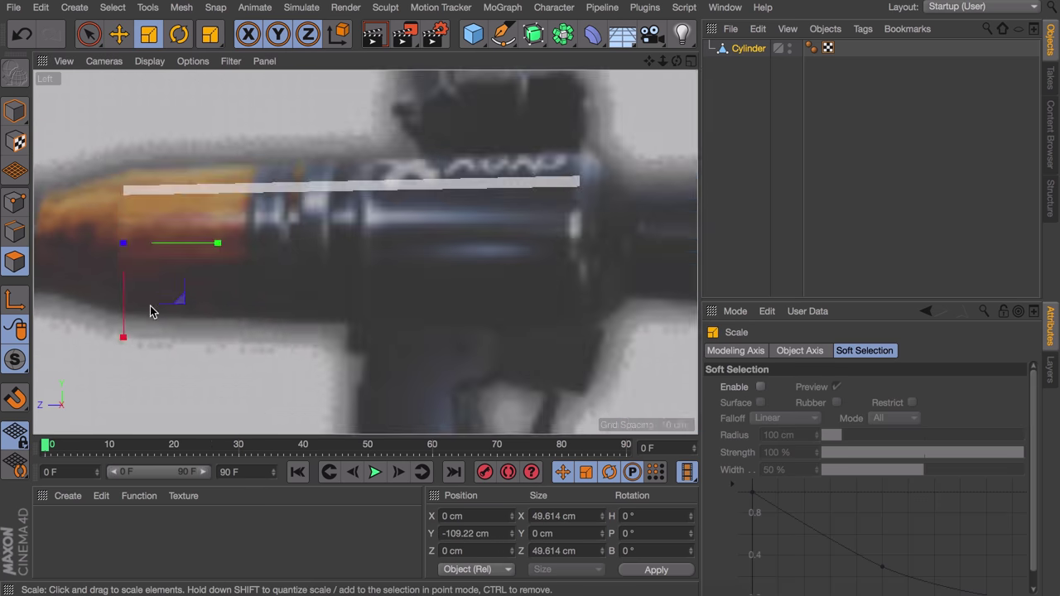
Step: Extrude the rear cap along the orange section and scale it down into the short narrow neck shown in the reference
{"action": "key", "text": "d"}
{"action": "key", "text": "t"}
{"action": "left_click_drag", "start_coordinate": [414, 308], "coordinate": [389, 309]}
{"action": "key", "text": "d"}
{"action": "key", "text": "ctrl+z"}
{"action": "key", "text": "t"}
{"action": "key", "text": "e"}
{"action": "left_click_drag", "start_coordinate": [335, 248], "coordinate": [329, 249]}
Step: Extrude the neck backward to about Y -294.7 cm and widen its end to about 57.5 cm, forming the rear flare
{"action": "key", "text": "d"}
{"action": "key", "text": "t"}
{"action": "left_click_drag", "start_coordinate": [597, 210], "coordinate": [690, 207]}
{"action": "key", "text": "e"}
{"action": "left_click_drag", "start_coordinate": [316, 244], "coordinate": [284, 245]}
{"action": "key", "text": "t"}
{"action": "left_click_drag", "start_coordinate": [323, 209], "coordinate": [330, 209]}
{"action": "key", "text": "e"}
{"action": "left_click_drag", "start_coordinate": [285, 244], "coordinate": [285, 244]}
Step: Rotate the rear flare's end cap so it tilts to match the reference's slanted opening
{"action": "key", "text": "r"}
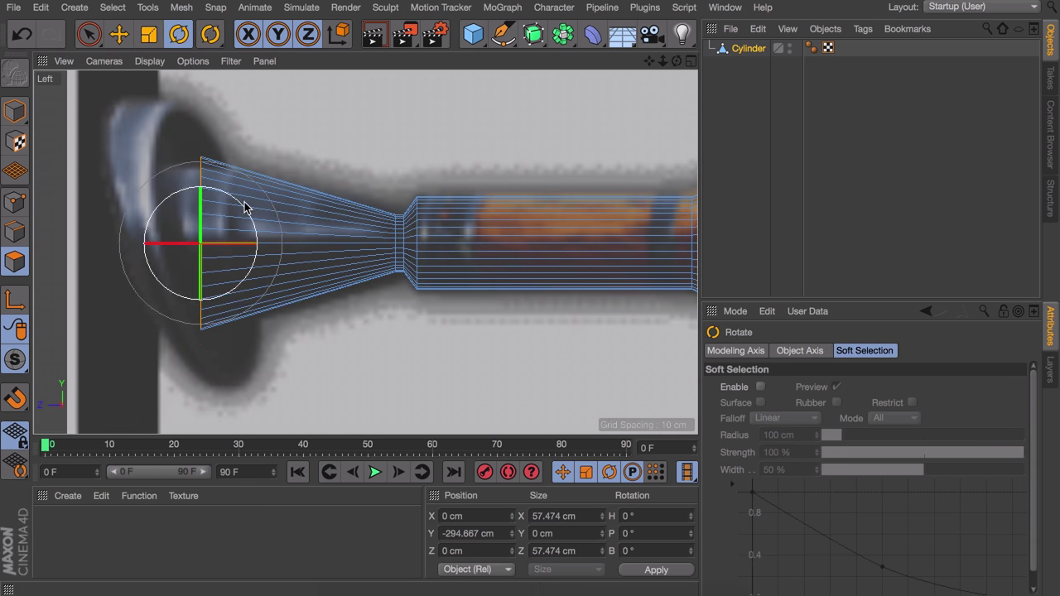
{"action": "left_click_drag", "start_coordinate": [244, 213], "coordinate": [232, 194]}
{"action": "key", "text": "ctrl+z"}
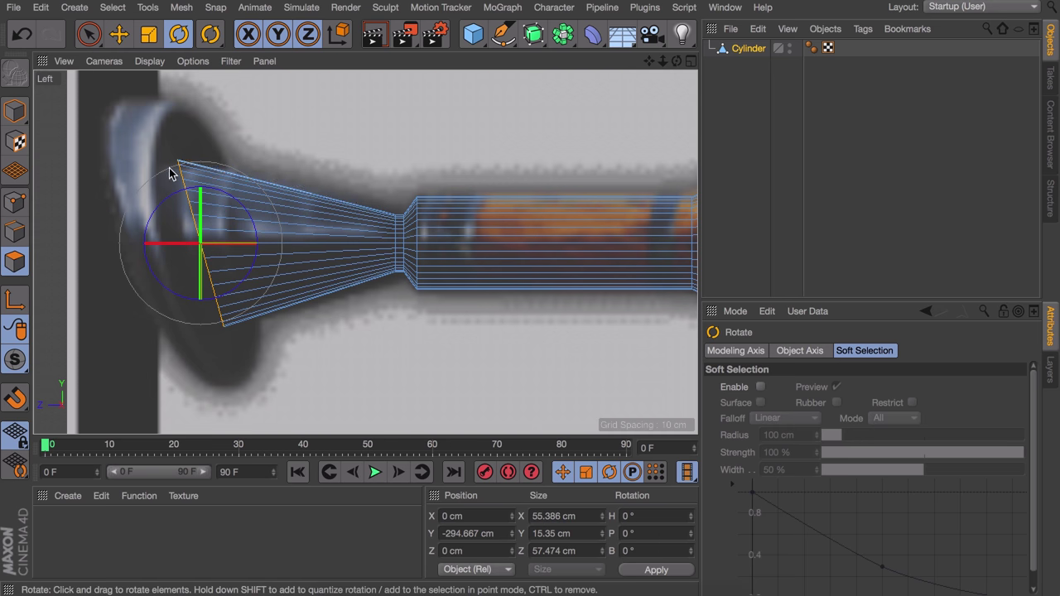
Step: Expand the tilted rear cap outward into a wider rim and extrude it 12.81 cm
{"action": "key", "text": "i"}
{"action": "left_click_drag", "start_coordinate": [253, 158], "coordinate": [225, 154]}
{"action": "key", "text": "d"}
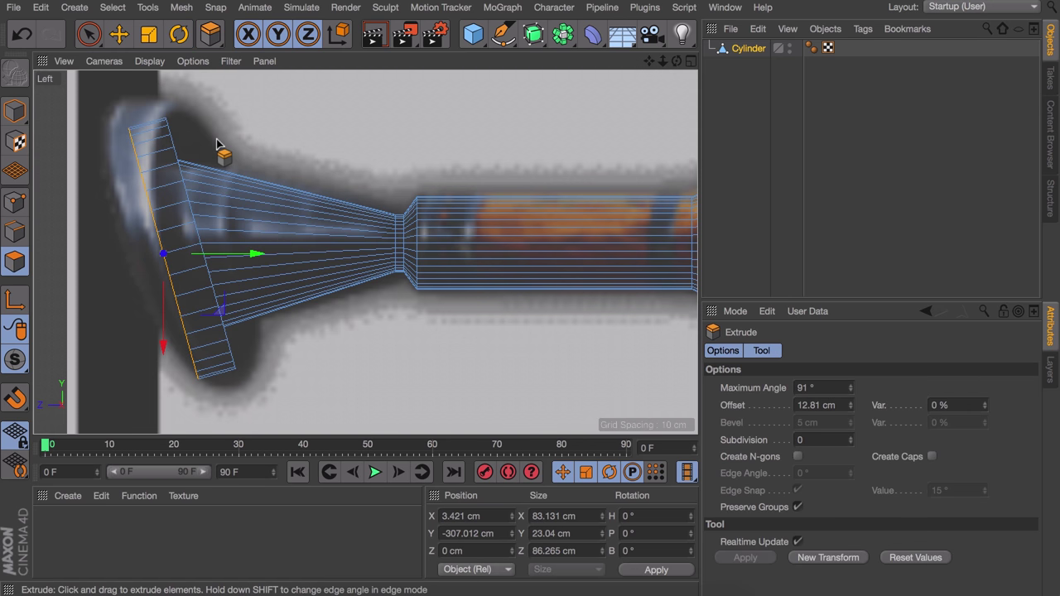
Step: Move, tilt and scale the rear rim's end face to about Y -315 cm and 91.6 cm wide along Z, fitting the reference
{"action": "key", "text": "e"}
{"action": "left_click_drag", "start_coordinate": [163, 281], "coordinate": [161, 300]}
{"action": "left_click_drag", "start_coordinate": [254, 237], "coordinate": [228, 237]}
{"action": "left_click_drag", "start_coordinate": [138, 312], "coordinate": [139, 318]}
{"action": "key", "text": "r"}
{"action": "left_click_drag", "start_coordinate": [182, 221], "coordinate": [171, 206]}
{"action": "key", "text": "super+z"}
{"action": "key", "text": "t"}
{"action": "left_click_drag", "start_coordinate": [290, 193], "coordinate": [307, 192]}
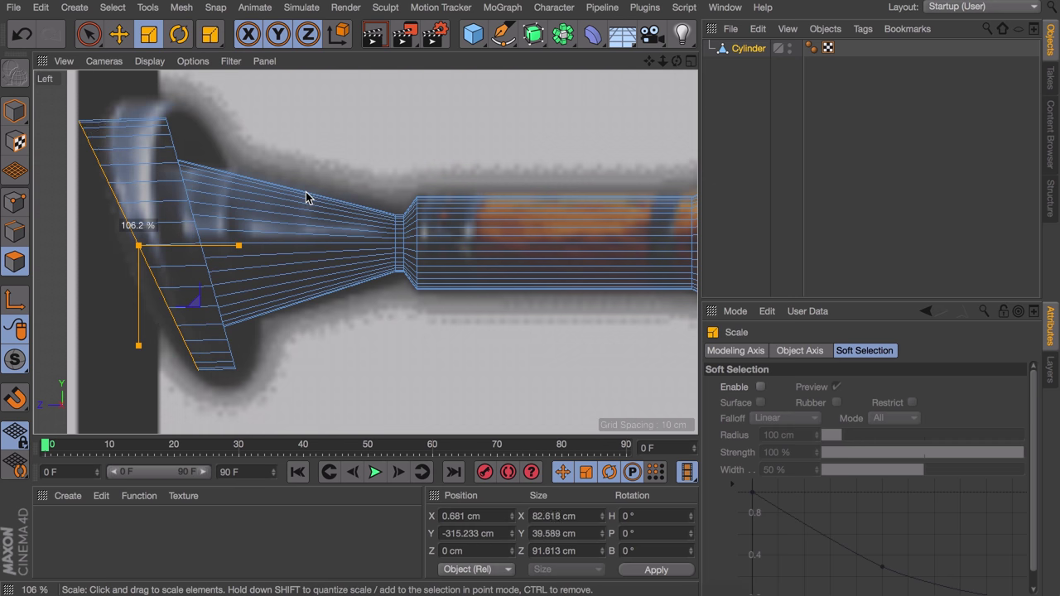
{"action": "key", "text": "e"}
{"action": "left_click_drag", "start_coordinate": [139, 316], "coordinate": [138, 320]}
{"action": "left_click", "coordinate": [402, 171]}
Step: Add a new cylinder primitive for the rocket
{"action": "scroll", "coordinate": [402, 171], "scroll_direction": "down", "scroll_amount": 8}
{"action": "middle_click_drag", "start_coordinate": [261, 205], "coordinate": [141, 204], "text": "alt"}
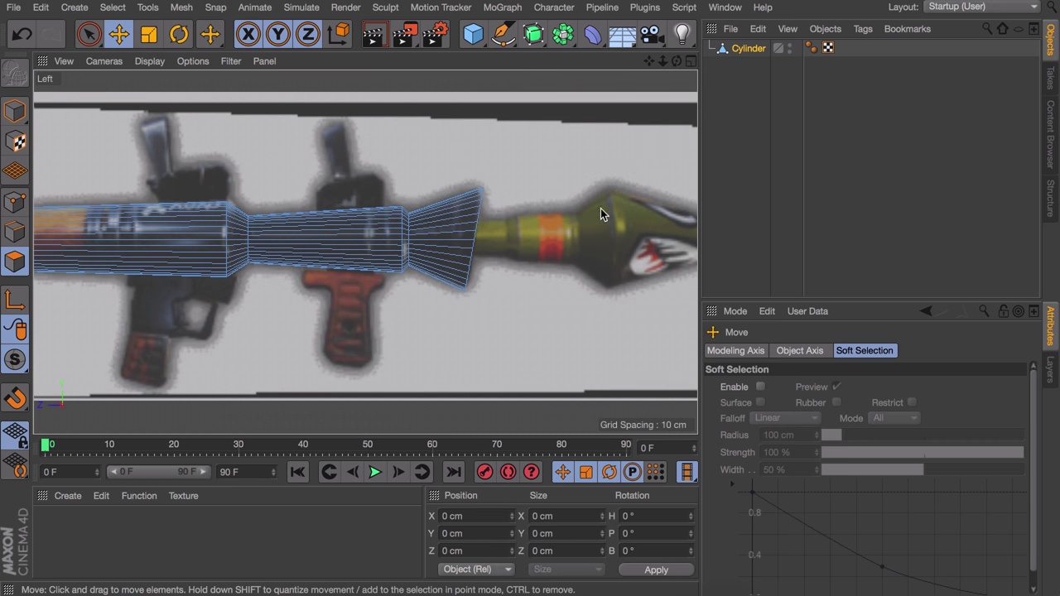
{"action": "middle_click_drag", "start_coordinate": [622, 212], "coordinate": [543, 210], "text": "alt"}
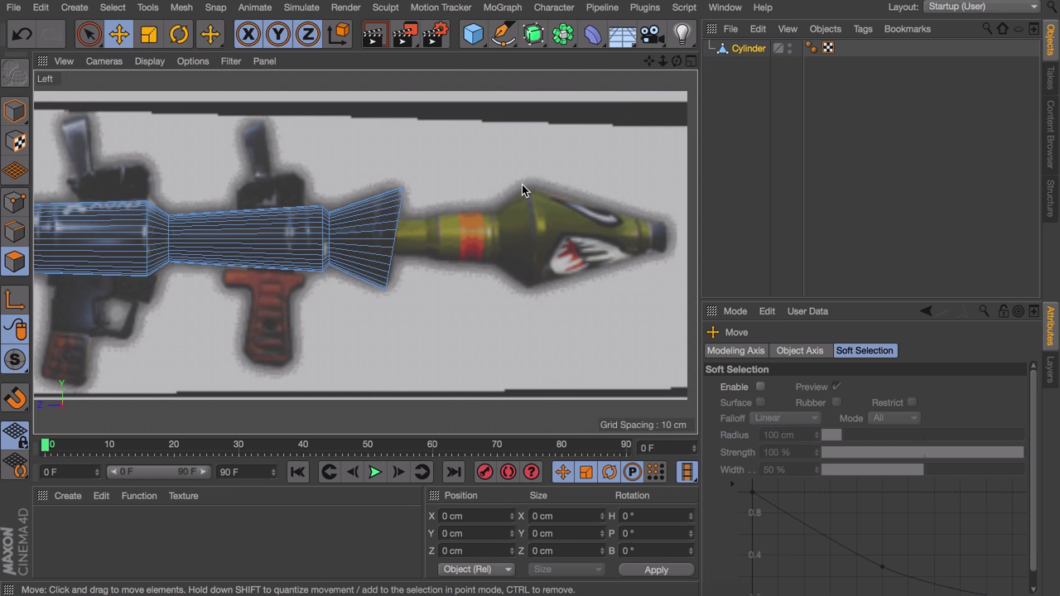
{"action": "left_click", "coordinate": [477, 37]}
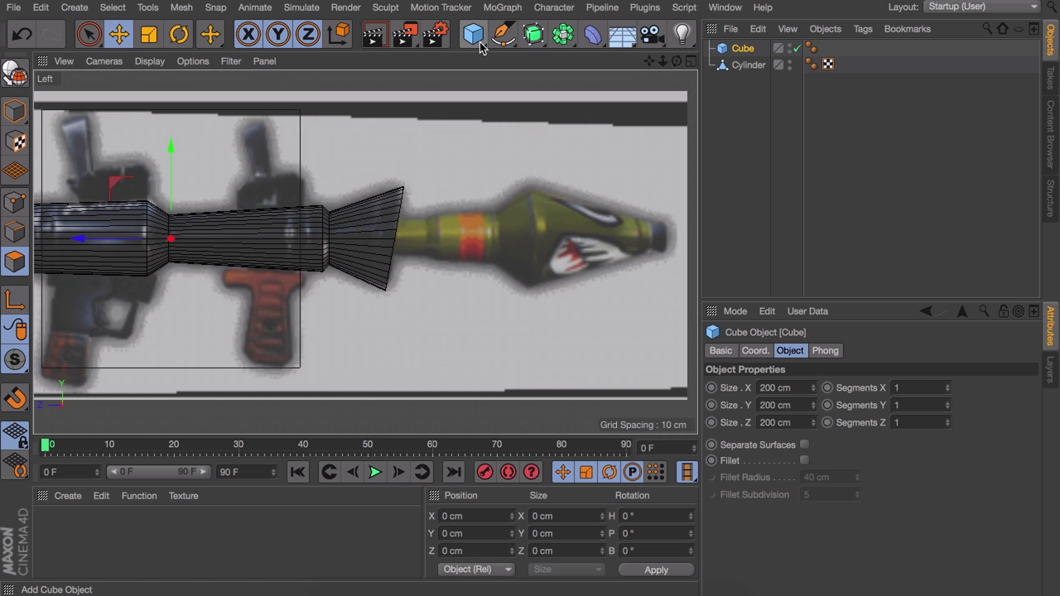
{"action": "key", "text": "ctrl+z"}
{"action": "left_click", "coordinate": [473, 34]}
{"action": "left_click", "coordinate": [870, 47]}
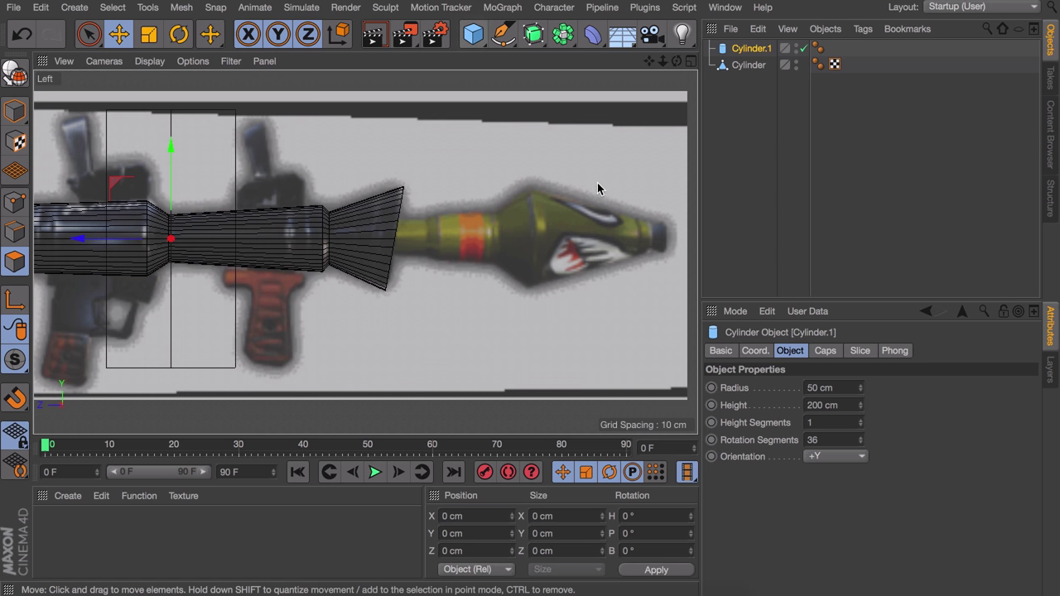
Step: Rotate the new cylinder to lie along the barrel, scale it to the rocket shaft's size and place it at about Z -174 cm
{"action": "key", "text": "r"}
{"action": "left_click", "coordinate": [15, 111]}
{"action": "left_click_drag", "start_coordinate": [202, 191], "coordinate": [280, 313]}
{"action": "left_click_drag", "start_coordinate": [172, 219], "coordinate": [175, 88]}
{"action": "key", "text": "e"}
{"action": "left_click_drag", "start_coordinate": [173, 236], "coordinate": [575, 238]}
{"action": "left_click_drag", "start_coordinate": [635, 286], "coordinate": [464, 245]}
{"action": "left_click_drag", "start_coordinate": [569, 242], "coordinate": [410, 249]}
{"action": "scroll", "coordinate": [468, 244], "scroll_direction": "up", "scroll_amount": 5}
Step: Make the rocket cylinder editable and select the end cap facing the rocket's nose
{"action": "key", "text": "c"}
{"action": "left_click", "coordinate": [8, 265]}
{"action": "middle_click", "coordinate": [348, 190]}
{"action": "right_click_drag", "start_coordinate": [318, 182], "coordinate": [166, 164], "text": "alt"}
{"action": "left_click_drag", "start_coordinate": [241, 134], "coordinate": [101, 143], "text": "alt"}
{"action": "key", "text": "super+a"}
{"action": "key", "text": "super+shift+a"}
{"action": "left_click", "coordinate": [278, 165]}
Step: Extrude the rocket's cap to about Y 32.7 cm and scale it up to about 35.3 cm across, forming the shaft's collar
{"action": "key", "text": "d"}
{"action": "key", "text": "F3"}
{"action": "left_click_drag", "start_coordinate": [453, 232], "coordinate": [481, 230]}
{"action": "key", "text": "t"}
{"action": "left_click_drag", "start_coordinate": [431, 223], "coordinate": [459, 222]}
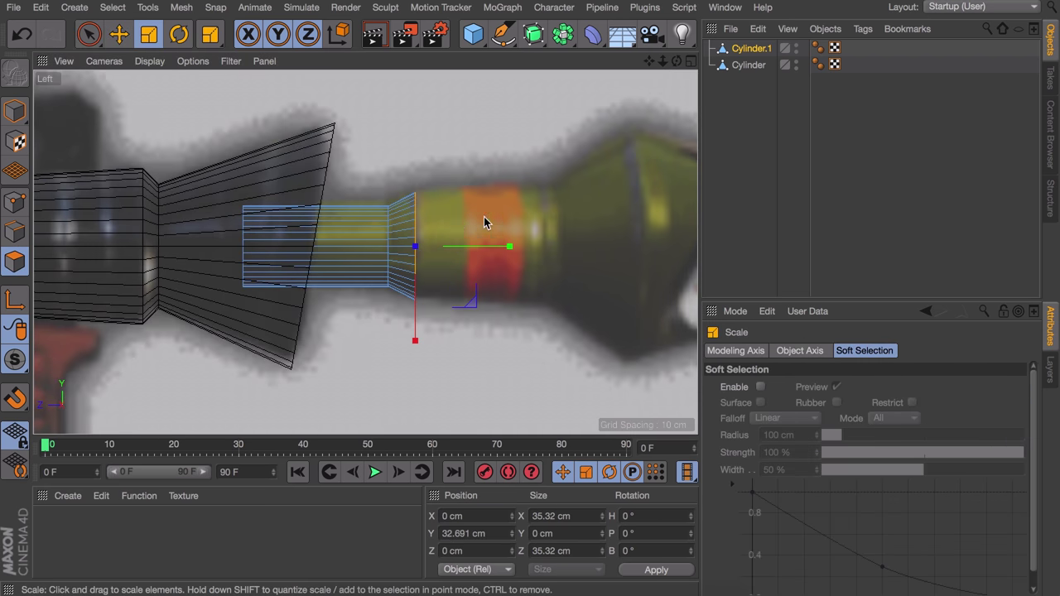
Step: Extrude the rocket's banded section forward and flare its end to about 79.5 cm across at the head's widest point
{"action": "middle_click_drag", "start_coordinate": [480, 216], "coordinate": [290, 225], "text": "alt"}
{"action": "key", "text": "d"}
{"action": "left_click_drag", "start_coordinate": [294, 221], "coordinate": [429, 201]}
{"action": "key", "text": "t"}
{"action": "left_click_drag", "start_coordinate": [398, 155], "coordinate": [458, 155]}
Step: Extrude the rocket head forward to about Y 196.5 cm and taper it to about 23 cm across
{"action": "middle_click_drag", "start_coordinate": [410, 159], "coordinate": [168, 161], "text": "alt"}
{"action": "key", "text": "d"}
{"action": "key", "text": "t"}
{"action": "left_click_drag", "start_coordinate": [223, 154], "coordinate": [572, 190]}
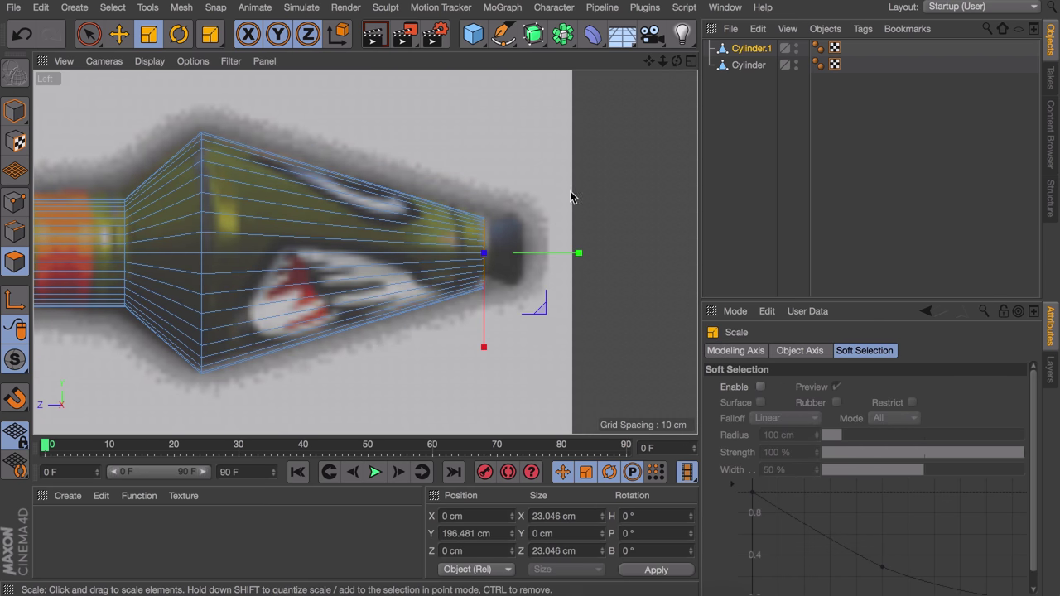
Step: Extrude the nose tip to about Y 208.2 cm and scale its end to about 25.1 cm across
{"action": "key", "text": "d"}
{"action": "key", "text": "F5"}
{"action": "right_click_drag", "start_coordinate": [264, 365], "coordinate": [282, 286], "text": "alt"}
{"action": "key", "text": "i"}
{"action": "left_click_drag", "start_coordinate": [280, 304], "coordinate": [313, 307]}
{"action": "key", "text": "d"}
{"action": "key", "text": "t"}
{"action": "left_click_drag", "start_coordinate": [104, 296], "coordinate": [134, 296]}
{"action": "key", "text": "h"}
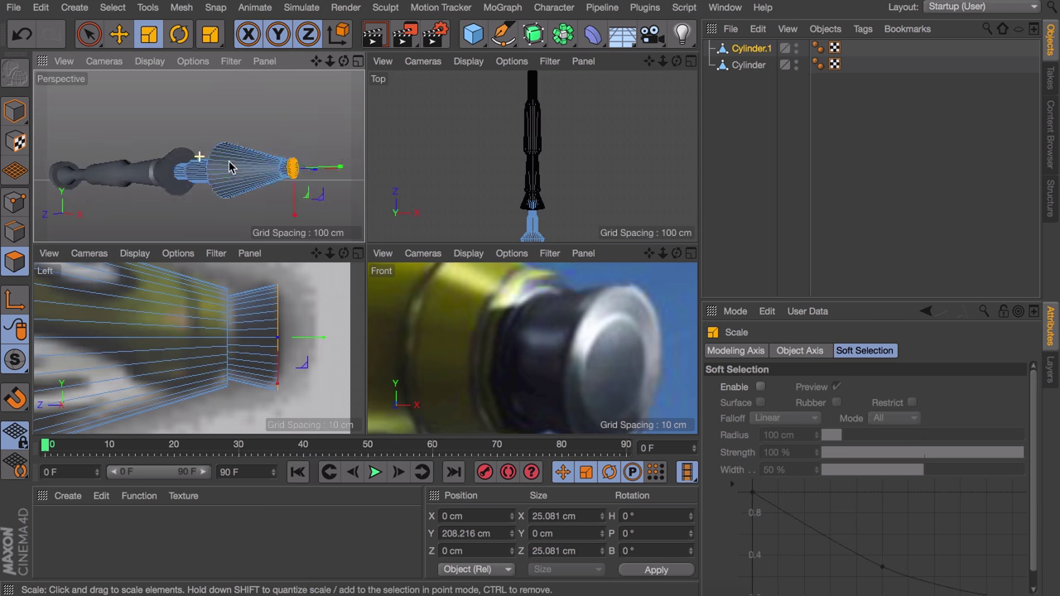
Step: Inset the nose tip's end face and move the inner face slightly outward to bevel the tip
{"action": "right_click_drag", "start_coordinate": [228, 161], "coordinate": [383, 154], "text": "alt"}
{"action": "key", "text": "i"}
{"action": "key", "text": "e"}
{"action": "left_click_drag", "start_coordinate": [337, 152], "coordinate": [360, 152]}
{"action": "left_click", "coordinate": [326, 298]}
Step: Examine the whole model and the side view of the rocket head, and study the barrel's ring details in the reference image
{"action": "scroll", "coordinate": [237, 208], "scroll_direction": "down", "scroll_amount": 8}
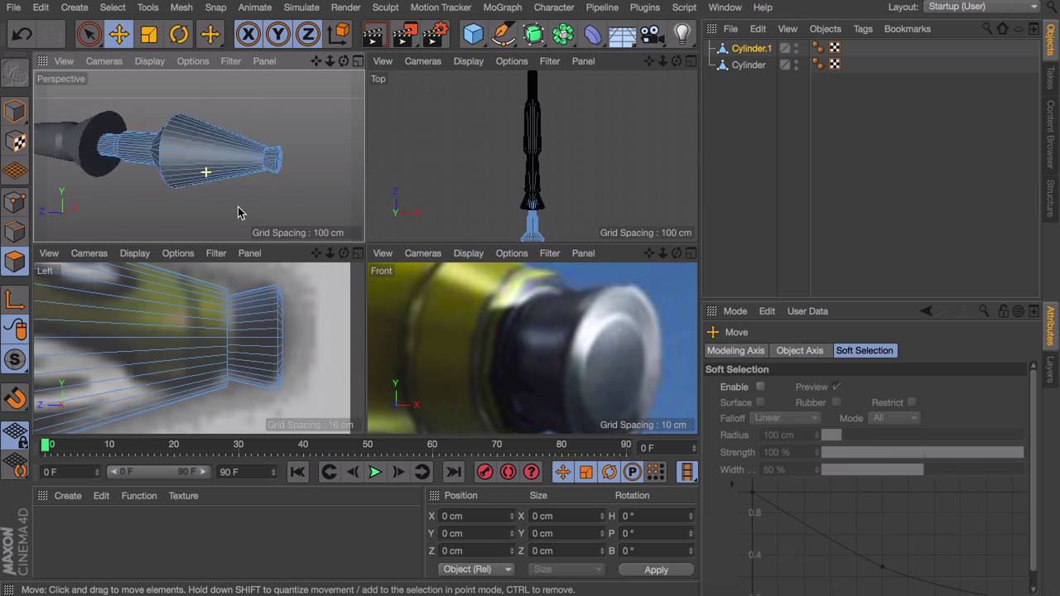
{"action": "scroll", "coordinate": [546, 346], "scroll_direction": "down", "scroll_amount": 6}
{"action": "scroll", "coordinate": [529, 289], "scroll_direction": "up", "scroll_amount": 2}
{"action": "left_click", "coordinate": [15, 111]}
{"action": "left_click", "coordinate": [190, 199]}
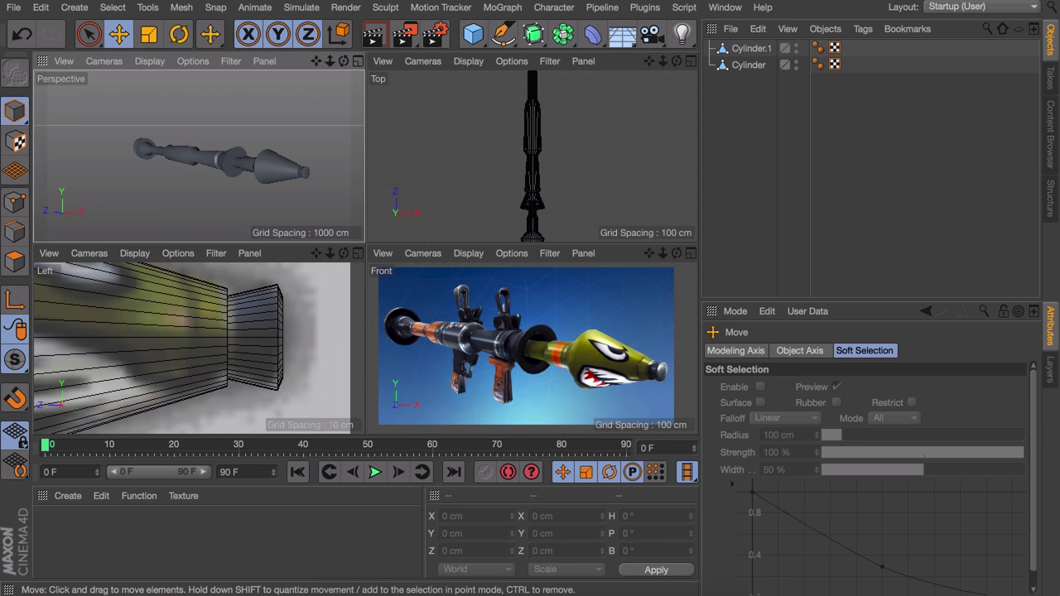
{"action": "middle_click", "coordinate": [185, 304]}
{"action": "scroll", "coordinate": [310, 239], "scroll_direction": "down", "scroll_amount": 3}
{"action": "scroll", "coordinate": [310, 240], "scroll_direction": "up", "scroll_amount": 2}
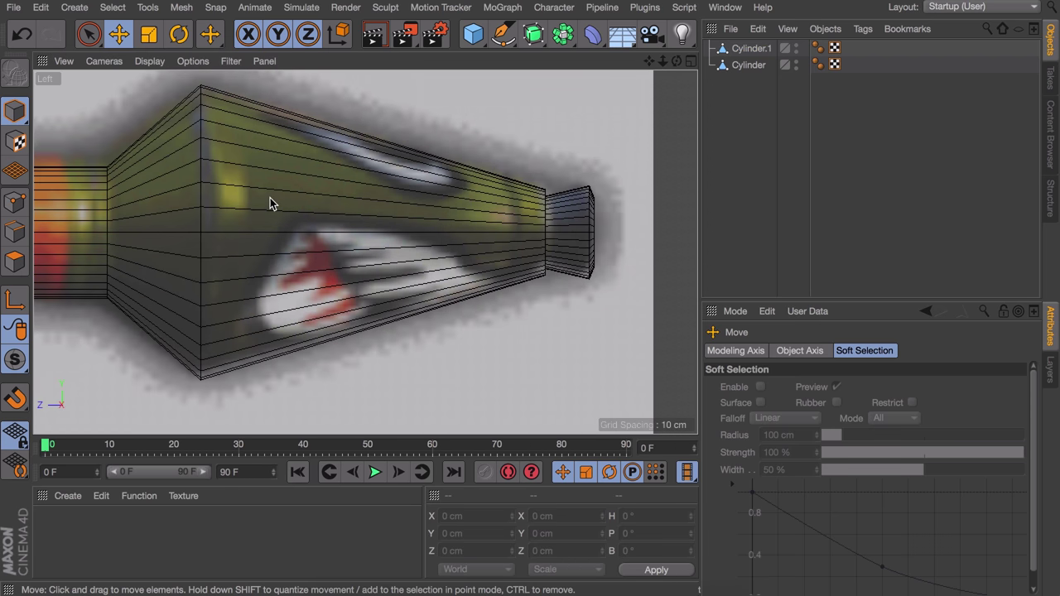
{"action": "middle_click", "coordinate": [574, 293]}
{"action": "middle_click", "coordinate": [531, 340]}
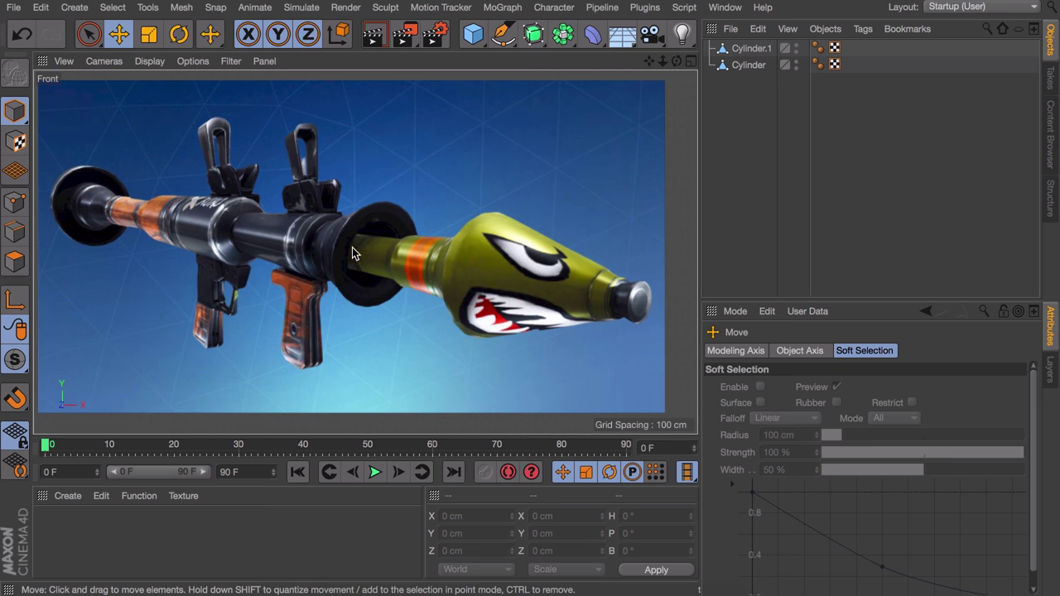
{"action": "scroll", "coordinate": [300, 225], "scroll_direction": "up", "scroll_amount": 5}
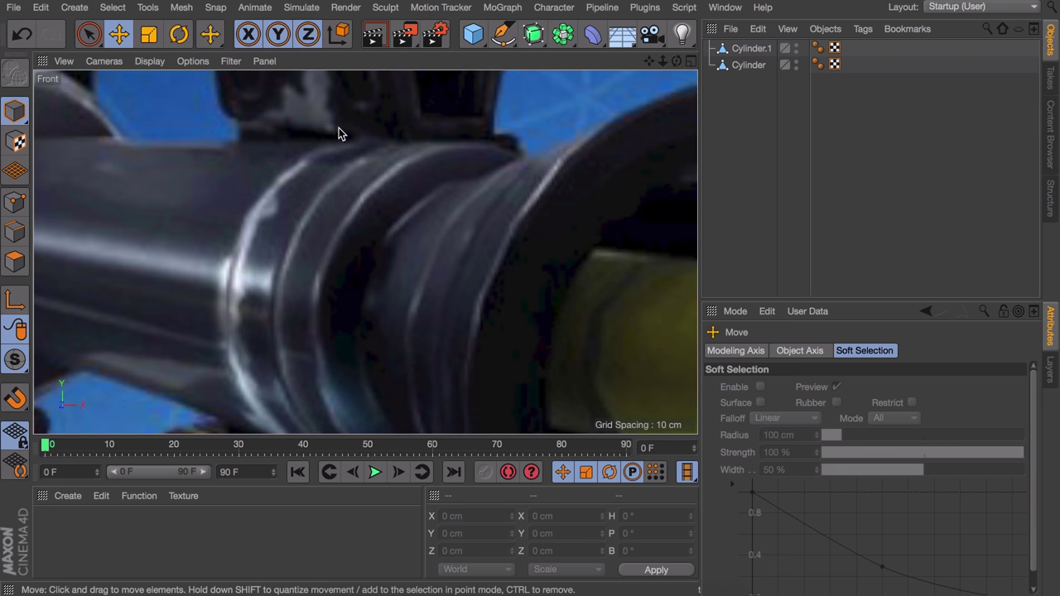
{"action": "scroll", "coordinate": [301, 173], "scroll_direction": "down", "scroll_amount": 6}
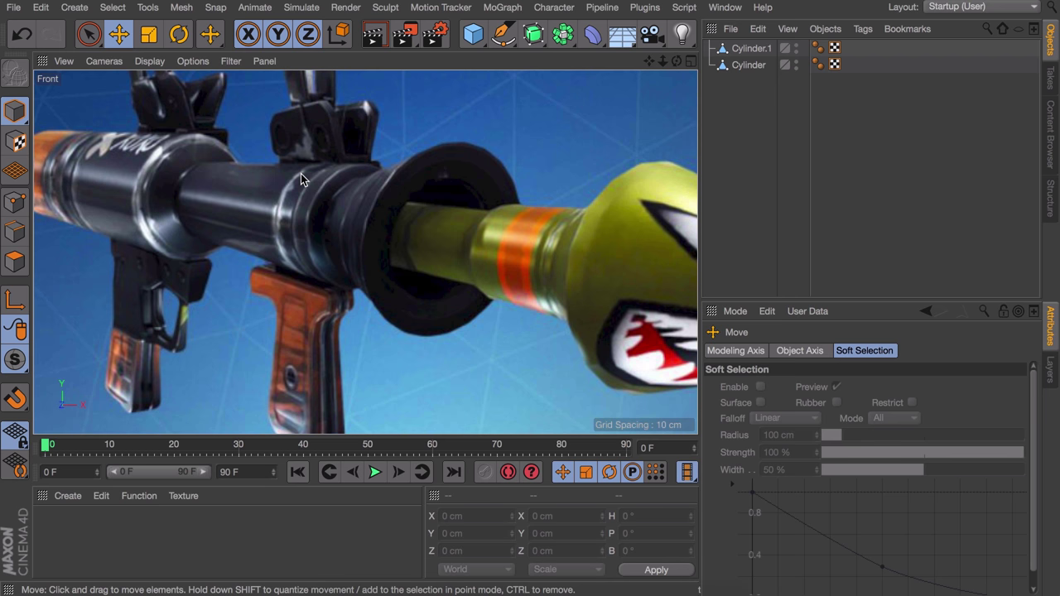
{"action": "middle_click", "coordinate": [301, 173]}
{"action": "middle_click", "coordinate": [235, 314]}
Step: Add a loop cut around the launcher's front barrel section at the reference highlight, at about 22% offset
{"action": "left_click", "coordinate": [252, 228]}
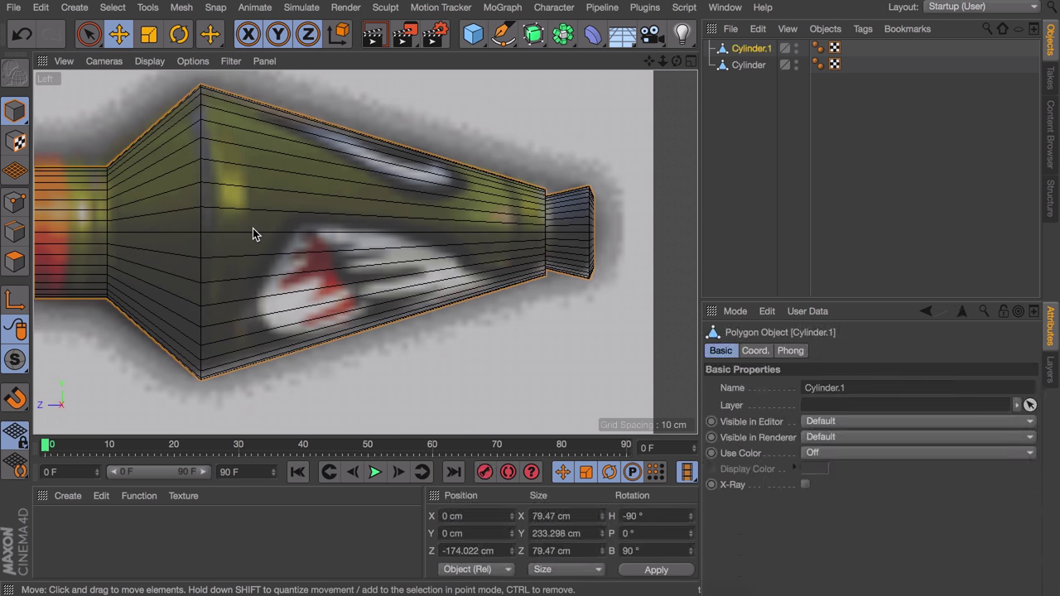
{"action": "middle_click_drag", "start_coordinate": [80, 197], "coordinate": [694, 220], "text": "alt"}
{"action": "left_click", "coordinate": [235, 195]}
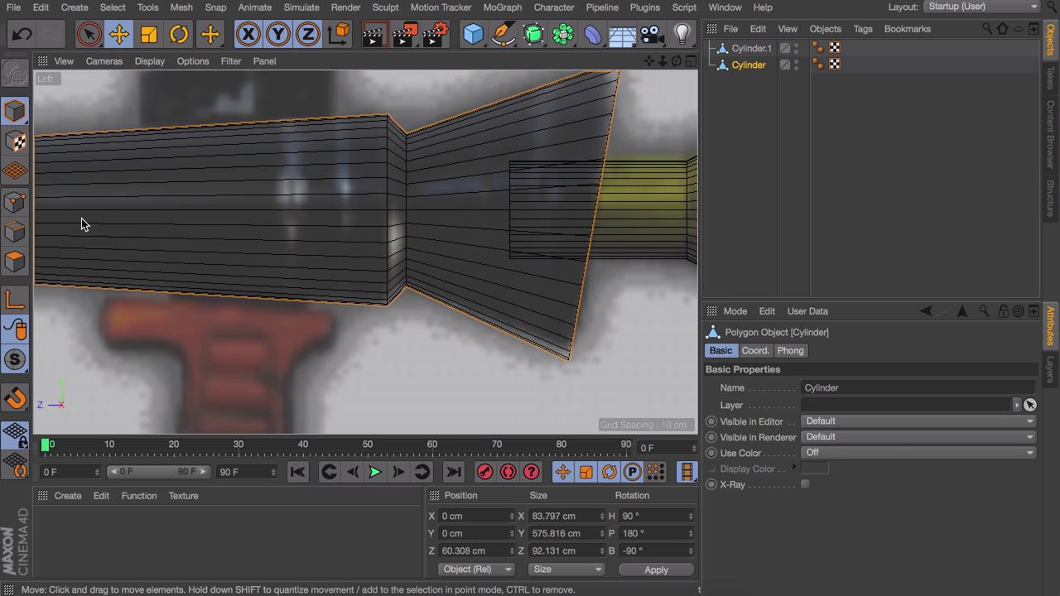
{"action": "left_click", "coordinate": [15, 232]}
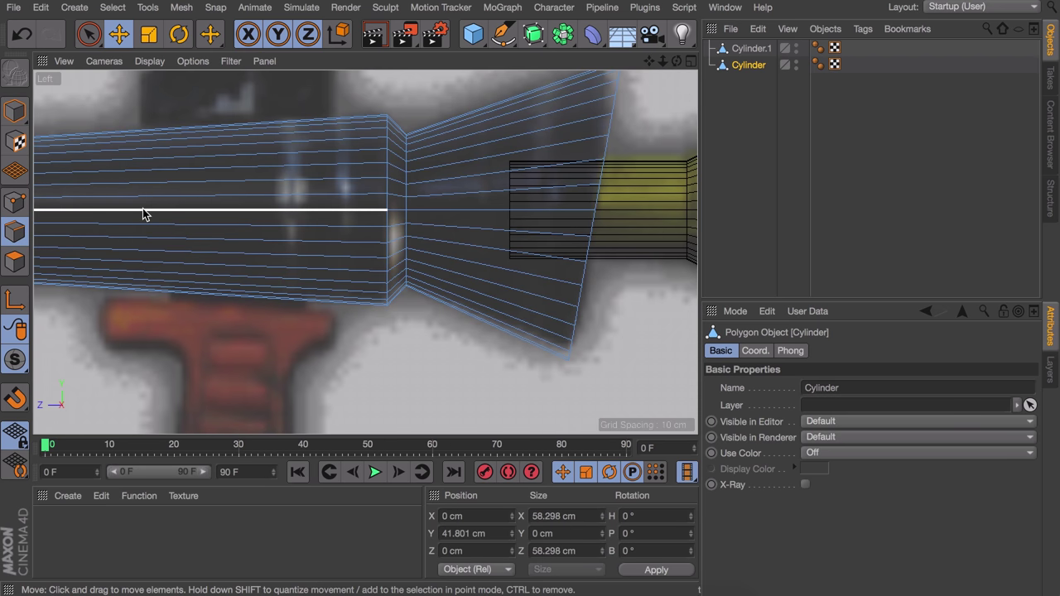
{"action": "key", "text": "k"}
{"action": "key", "text": "l"}
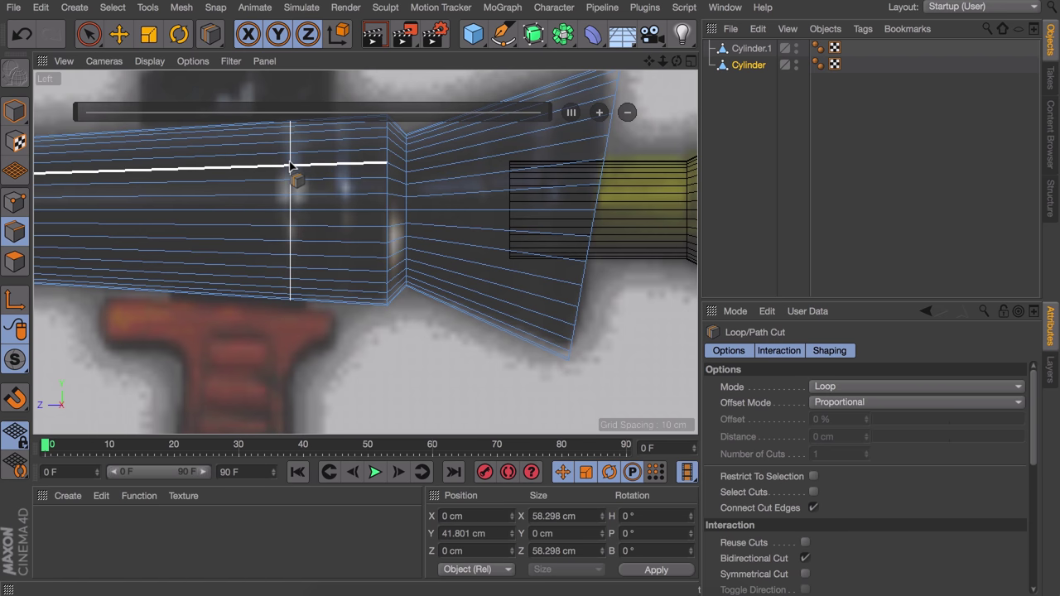
{"action": "left_click", "coordinate": [290, 166]}
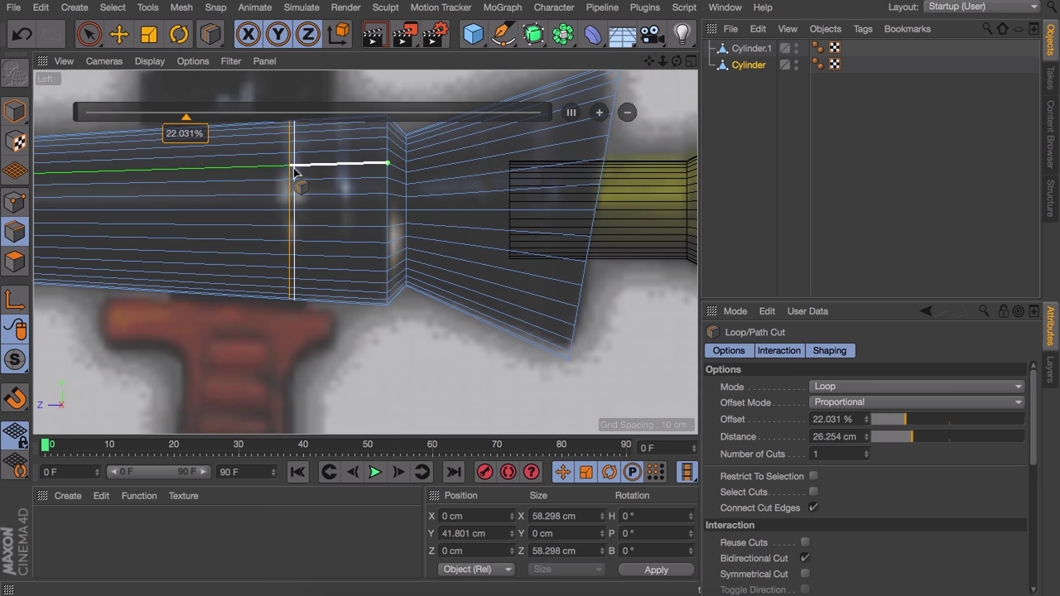
Step: Add two supporting loop cuts, one close to each side of the new barrel loop
{"action": "scroll", "coordinate": [295, 171], "scroll_direction": "up", "scroll_amount": 5}
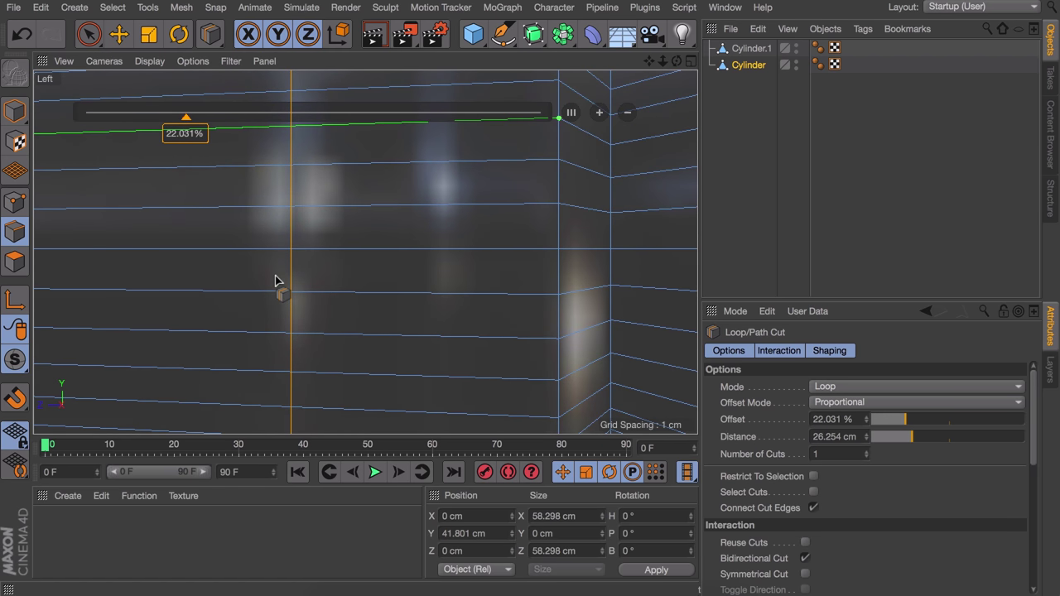
{"action": "left_click", "coordinate": [304, 206]}
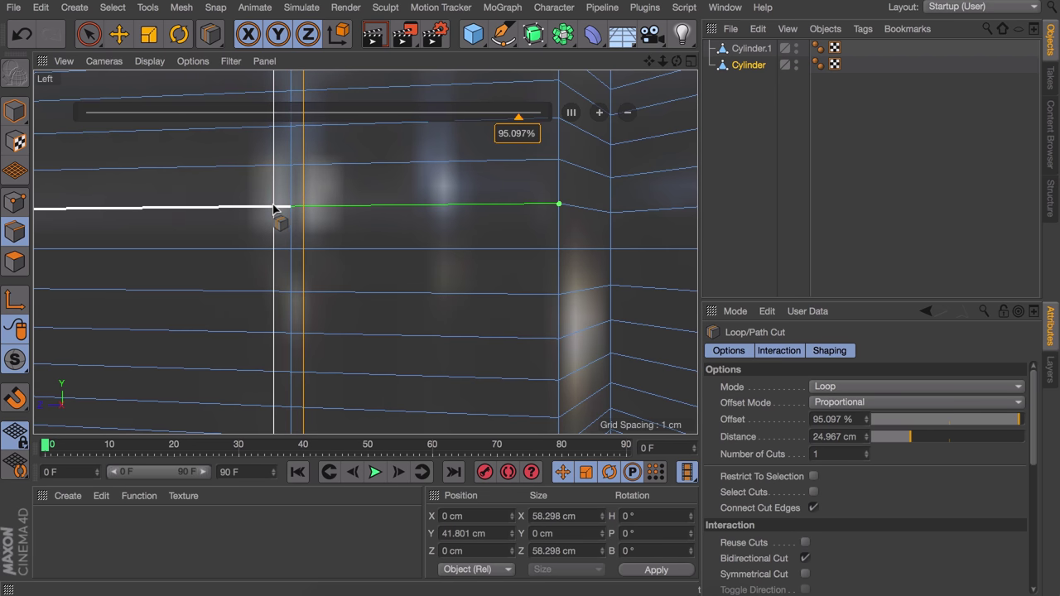
{"action": "left_click", "coordinate": [279, 207]}
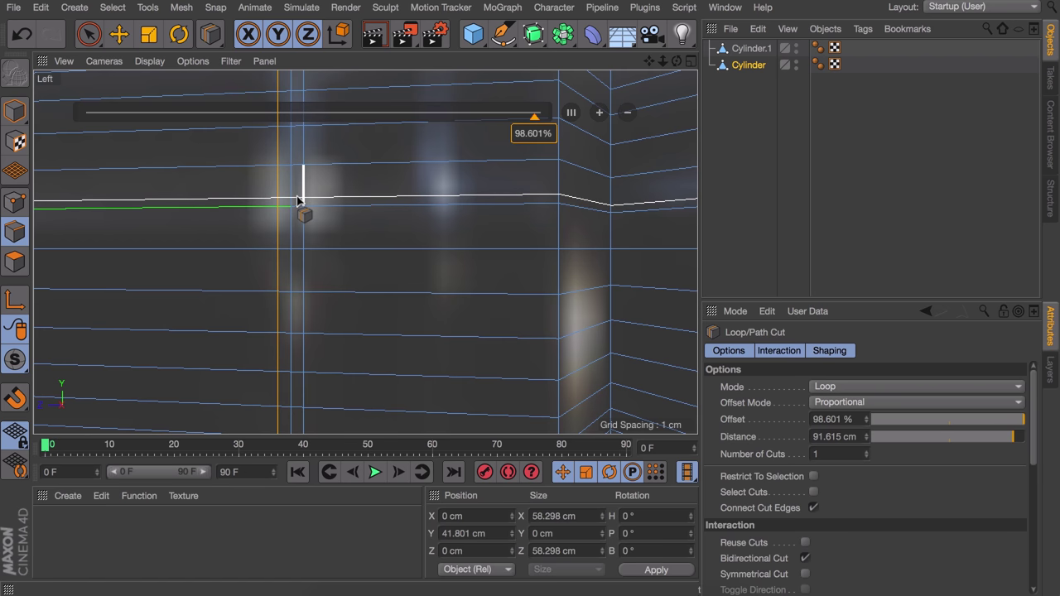
Step: Select the middle of the three barrel loops and scale it down to about 46.7 cm across, forming a groove
{"action": "key", "text": "u"}
{"action": "key", "text": "l"}
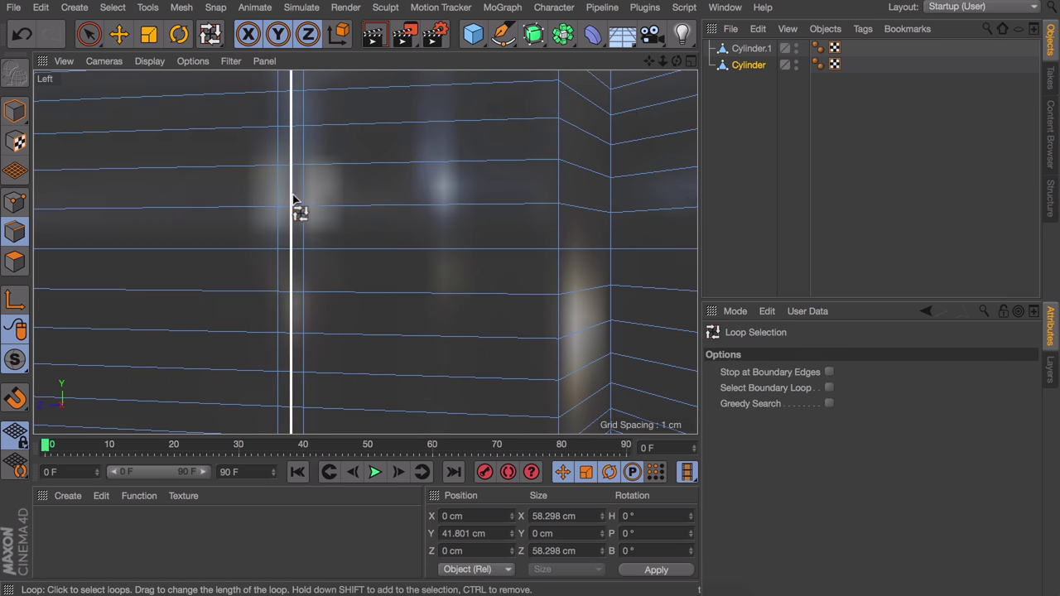
{"action": "left_click", "coordinate": [299, 197]}
{"action": "middle_click", "coordinate": [350, 199]}
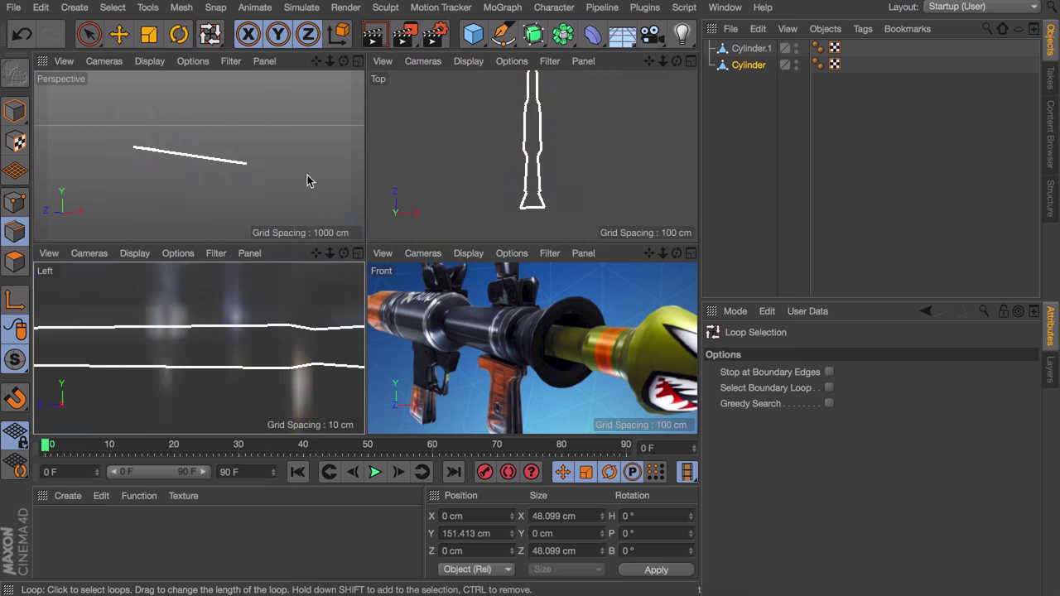
{"action": "scroll", "coordinate": [216, 156], "scroll_direction": "up", "scroll_amount": 5}
{"action": "left_click_drag", "start_coordinate": [216, 156], "coordinate": [241, 103], "text": "alt"}
{"action": "scroll", "coordinate": [241, 106], "scroll_direction": "up", "scroll_amount": 6}
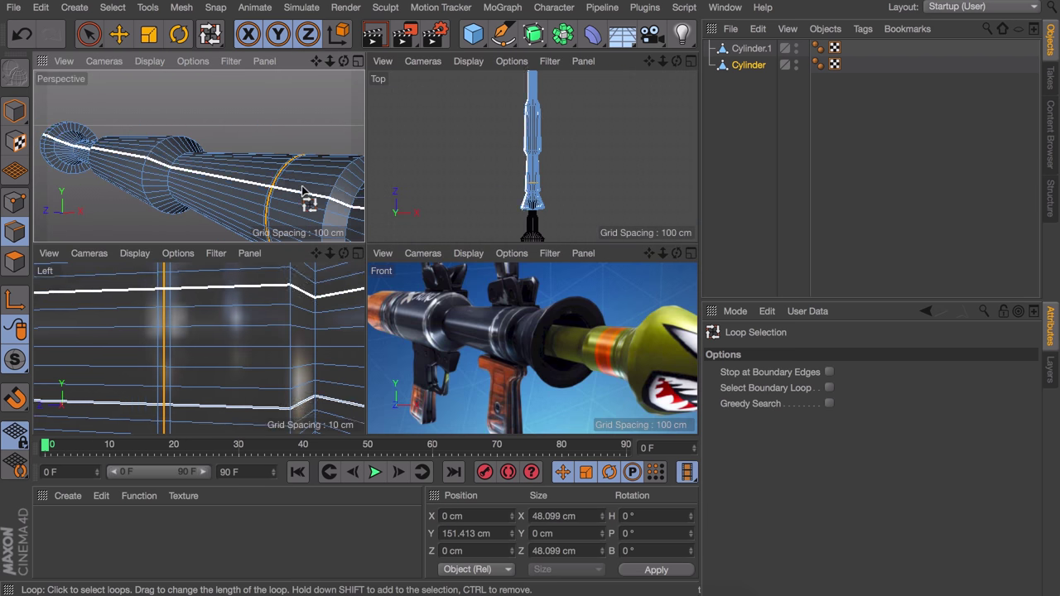
{"action": "scroll", "coordinate": [291, 164], "scroll_direction": "up", "scroll_amount": 2}
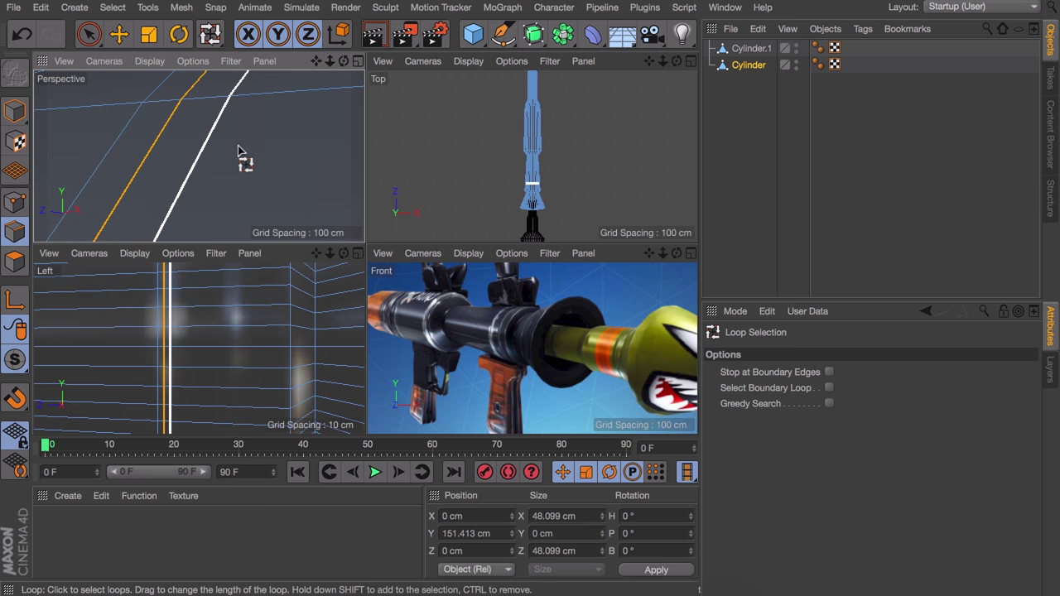
{"action": "key", "text": "t"}
{"action": "left_click_drag", "start_coordinate": [275, 134], "coordinate": [291, 163]}
{"action": "scroll", "coordinate": [252, 143], "scroll_direction": "down", "scroll_amount": 4}
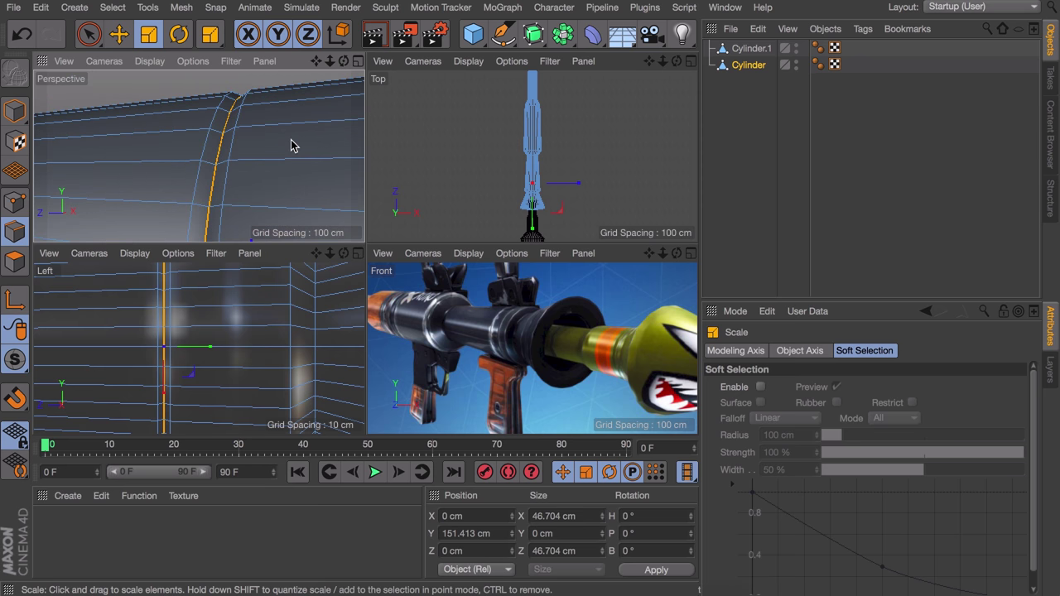
{"action": "scroll", "coordinate": [291, 142], "scroll_direction": "down", "scroll_amount": 5}
Step: Line-cut two vertical loops through the whole muzzle flare with Visible Only turned off
{"action": "middle_click_drag", "start_coordinate": [293, 180], "coordinate": [235, 166], "text": "alt"}
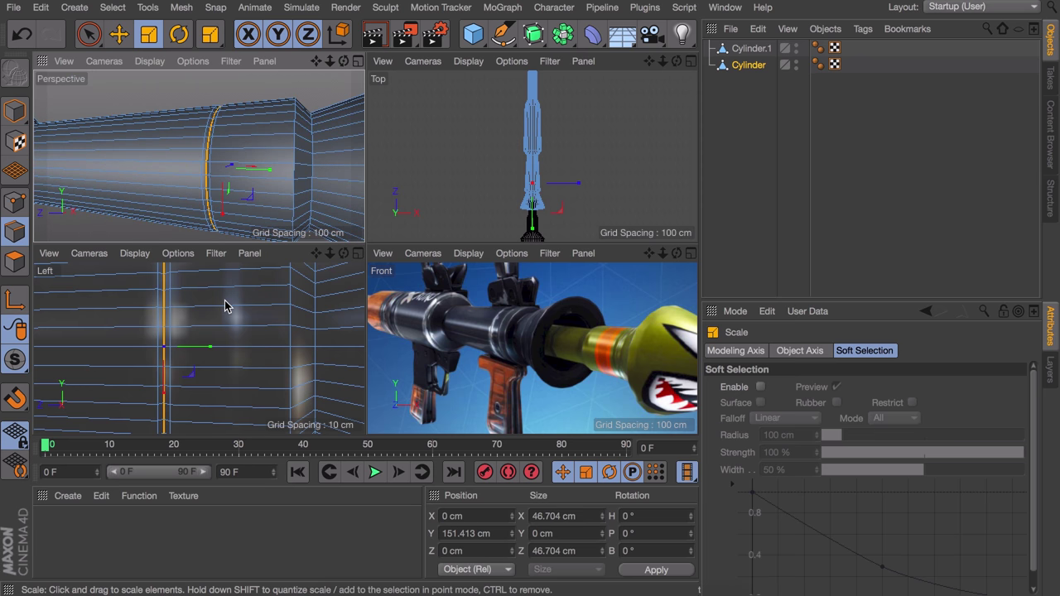
{"action": "middle_click_drag", "start_coordinate": [107, 305], "coordinate": [27, 295], "text": "alt"}
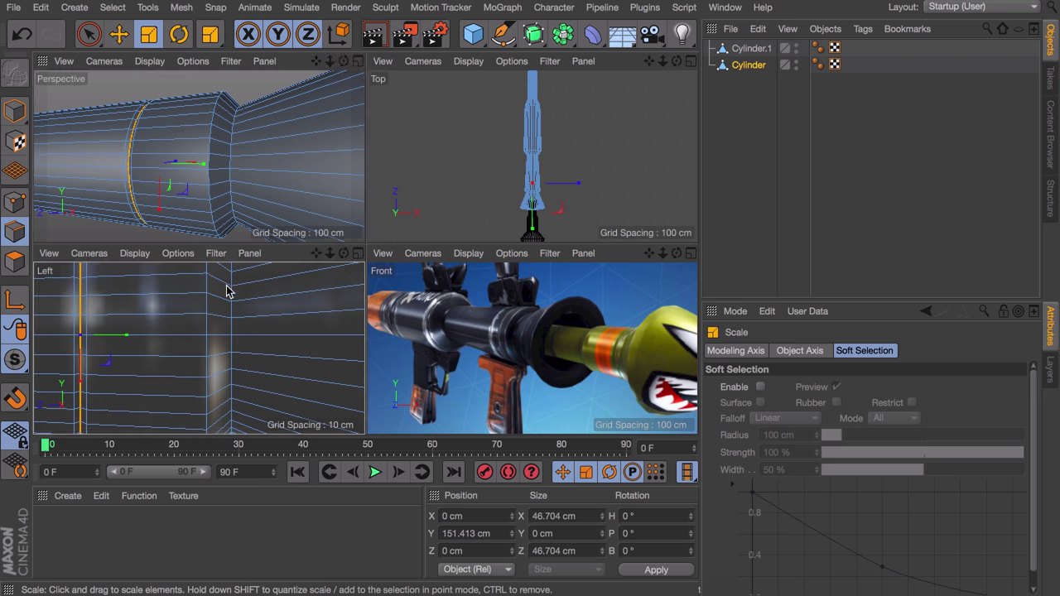
{"action": "middle_click", "coordinate": [229, 289]}
{"action": "key", "text": "k"}
{"action": "key", "text": "l"}
{"action": "key", "text": "k"}
{"action": "key", "text": "k"}
{"action": "mouse_move", "coordinate": [343, 108]}
{"action": "left_mouse_down", "text": "shift"}
{"action": "mouse_move", "coordinate": [336, 409]}
{"action": "mouse_move", "coordinate": [323, 424]}
{"action": "left_mouse_up", "text": "shift"}
{"action": "key", "text": "super+z"}
{"action": "left_click", "coordinate": [836, 372]}
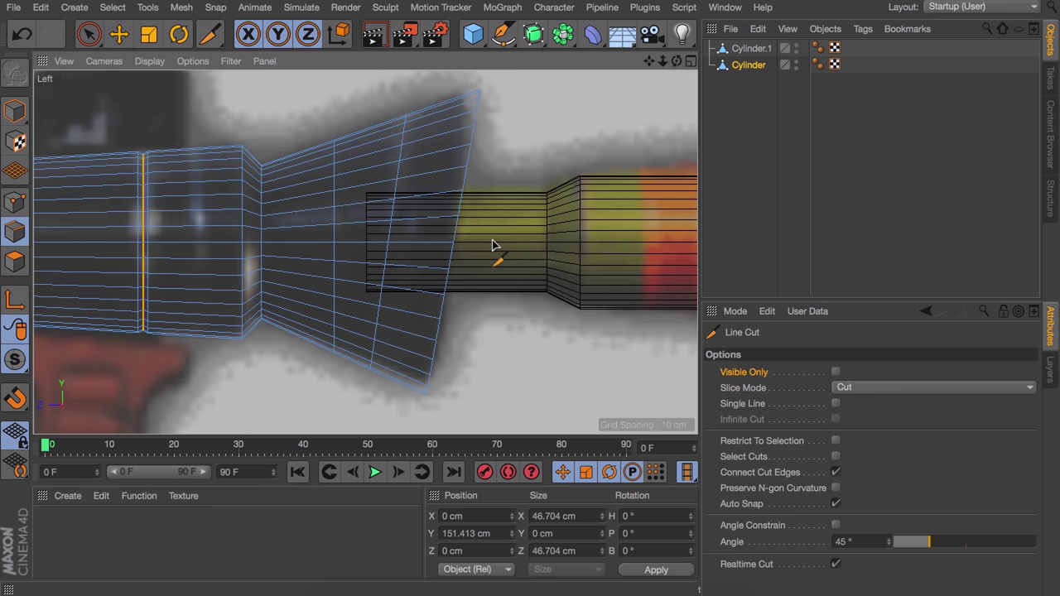
{"action": "mouse_move", "coordinate": [402, 76]}
{"action": "left_mouse_down"}
{"action": "mouse_move", "coordinate": [402, 366]}
{"action": "mouse_move", "coordinate": [378, 396]}
{"action": "left_mouse_up"}
{"action": "left_click_drag", "start_coordinate": [336, 97], "coordinate": [333, 381], "text": "shift"}
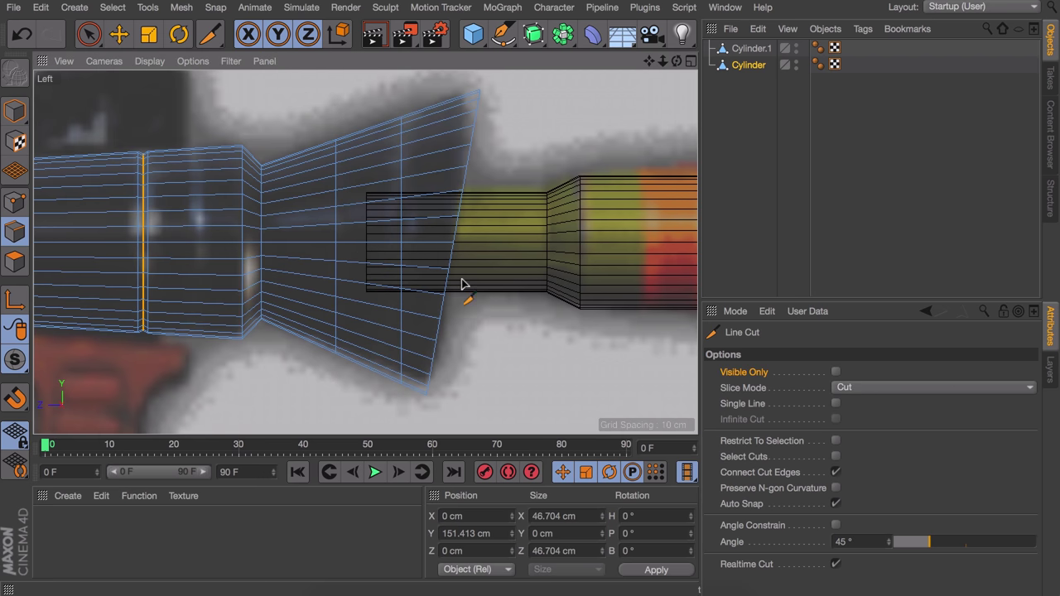
Step: Line-cut a supporting loop close to each side of both loops on the muzzle flare
{"action": "left_click_drag", "start_coordinate": [394, 434], "coordinate": [395, 434], "text": "shift"}
{"action": "left_click_drag", "start_coordinate": [407, 85], "coordinate": [413, 435], "text": "shift"}
{"action": "left_click_drag", "start_coordinate": [341, 115], "coordinate": [339, 340], "text": "shift"}
{"action": "left_click_drag", "start_coordinate": [329, 107], "coordinate": [329, 409], "text": "shift"}
Step: Select the middle loop of the flare's inner loop group, nudge it slightly along the barrel and scale it down into a groove
{"action": "key", "text": "t"}
{"action": "double_click", "coordinate": [335, 230]}
{"action": "key", "text": "e"}
{"action": "left_click_drag", "start_coordinate": [425, 247], "coordinate": [421, 247]}
{"action": "middle_click", "coordinate": [287, 179]}
{"action": "left_click_drag", "start_coordinate": [281, 175], "coordinate": [248, 172], "text": "alt"}
{"action": "key", "text": "t"}
{"action": "left_click_drag", "start_coordinate": [329, 156], "coordinate": [267, 179]}
Step: Select the middle loop nearest the muzzle opening and scale it down to about 69 cm across, forming a groove
{"action": "key", "text": "u"}
{"action": "key", "text": "l"}
{"action": "left_click", "coordinate": [220, 338]}
{"action": "key", "text": "t"}
{"action": "right_click_drag", "start_coordinate": [272, 184], "coordinate": [280, 207], "text": "alt"}
{"action": "left_click_drag", "start_coordinate": [280, 207], "coordinate": [311, 139], "text": "alt"}
Step: Add a loop cut between the first barrel groove and the narrowing before the flare, with a supporting loop on each side
{"action": "middle_click", "coordinate": [188, 275]}
{"action": "middle_click_drag", "start_coordinate": [187, 275], "coordinate": [407, 269], "text": "alt"}
{"action": "key", "text": "k"}
{"action": "key", "text": "l"}
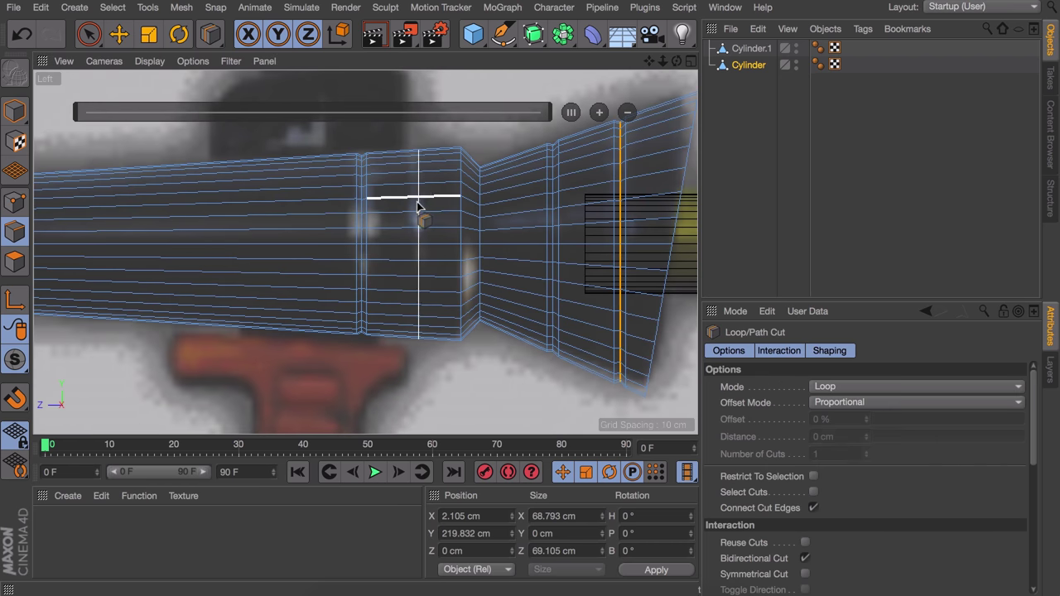
{"action": "left_click", "coordinate": [418, 202]}
{"action": "left_click", "coordinate": [407, 200]}
{"action": "left_click", "coordinate": [423, 198]}
Step: Select the middle of the three new barrel loops and scale it down to about 48.9 cm across, forming another groove
{"action": "key", "text": "u"}
{"action": "key", "text": "l"}
{"action": "left_click", "coordinate": [415, 200]}
{"action": "key", "text": "t"}
{"action": "middle_click", "coordinate": [406, 199]}
{"action": "left_click_drag", "start_coordinate": [257, 164], "coordinate": [246, 157]}
Step: Add the centre loops of the other three grooves to the selection so all four groove loops are selected
{"action": "left_click_drag", "start_coordinate": [233, 146], "coordinate": [279, 156], "text": "alt"}
{"action": "right_click_drag", "start_coordinate": [279, 155], "coordinate": [125, 179], "text": "alt"}
{"action": "middle_click_drag", "start_coordinate": [62, 338], "coordinate": [107, 332], "text": "alt"}
{"action": "middle_click", "coordinate": [262, 154]}
{"action": "right_click_drag", "start_coordinate": [273, 157], "coordinate": [536, 224], "text": "alt"}
{"action": "left_click_drag", "start_coordinate": [536, 221], "coordinate": [578, 239], "text": "alt"}
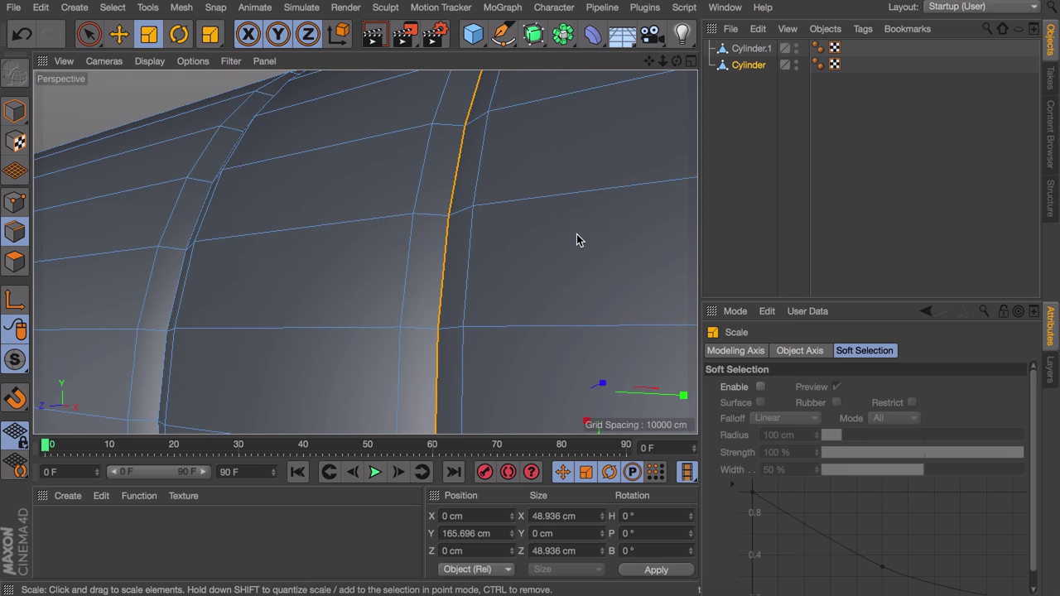
{"action": "key", "text": "u"}
{"action": "key", "text": "l"}
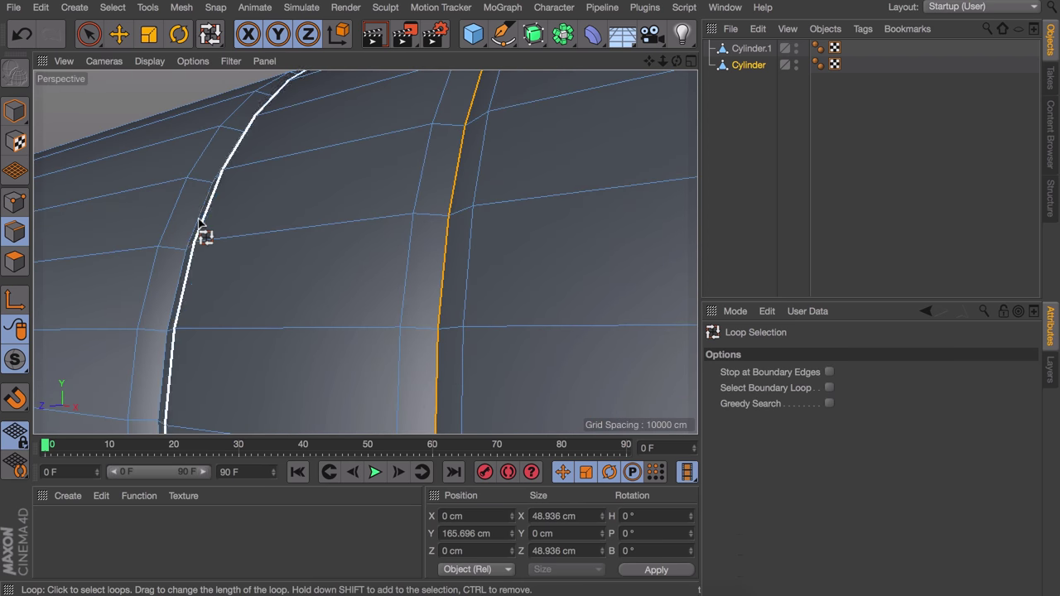
{"action": "left_click_drag", "start_coordinate": [201, 217], "coordinate": [189, 217], "text": "alt"}
{"action": "left_click", "coordinate": [175, 217], "text": "shift"}
{"action": "right_click_drag", "start_coordinate": [497, 241], "coordinate": [445, 248], "text": "alt"}
{"action": "middle_click_drag", "start_coordinate": [446, 249], "coordinate": [357, 220], "text": "alt"}
{"action": "left_click", "coordinate": [420, 209], "text": "shift"}
{"action": "left_click", "coordinate": [592, 183], "text": "shift"}
{"action": "left_click_drag", "start_coordinate": [592, 184], "coordinate": [393, 230], "text": "alt"}
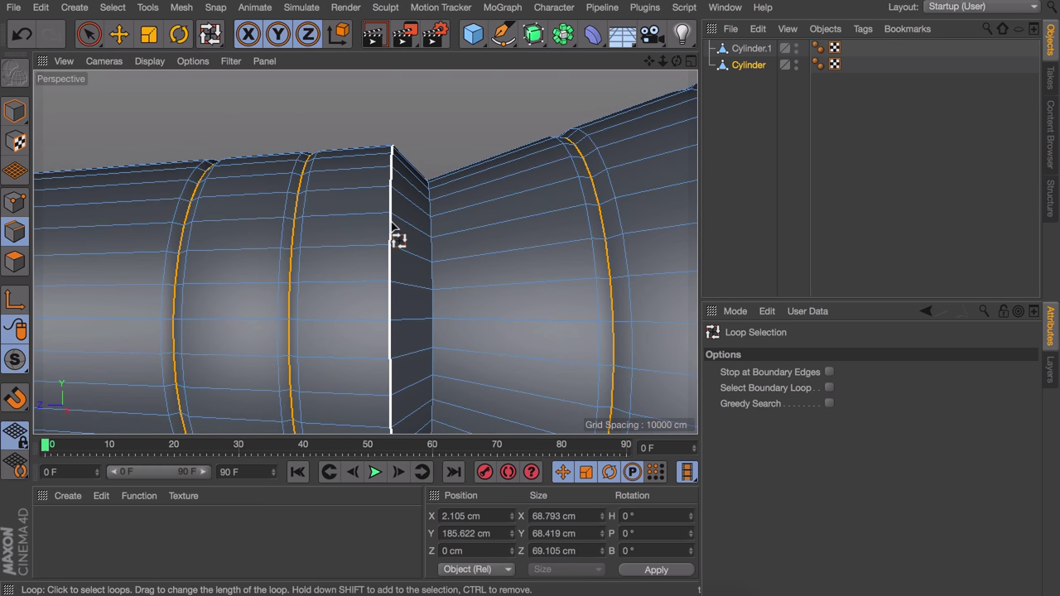
Step: Bevel the selected groove loops with 1 subdivision, Limit enabled and a 1 cm offset
{"action": "key", "text": "m"}
{"action": "key", "text": "s"}
{"action": "right_click", "coordinate": [395, 227]}
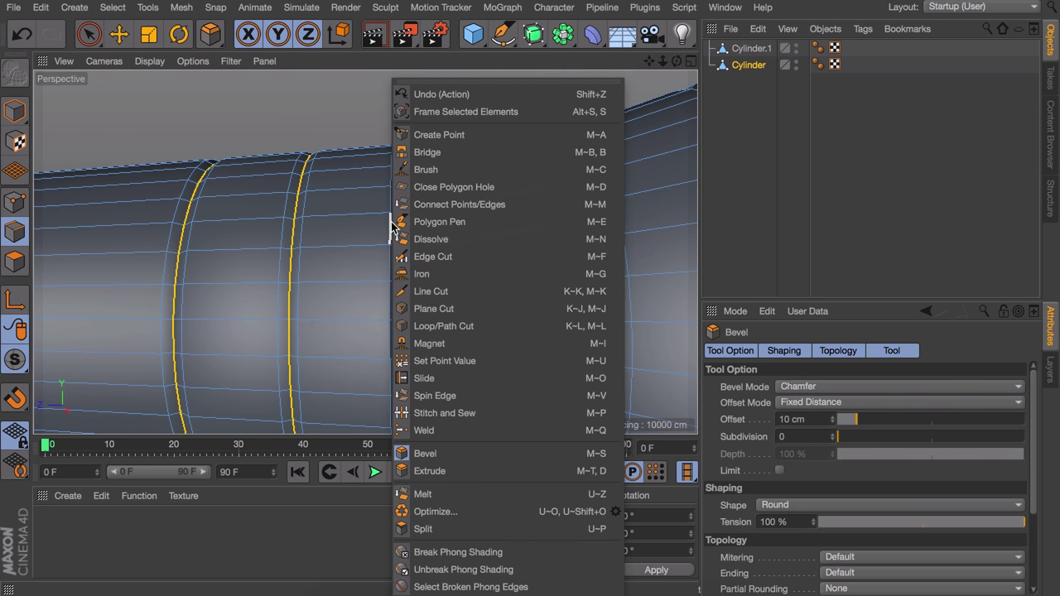
{"action": "left_click", "coordinate": [428, 461]}
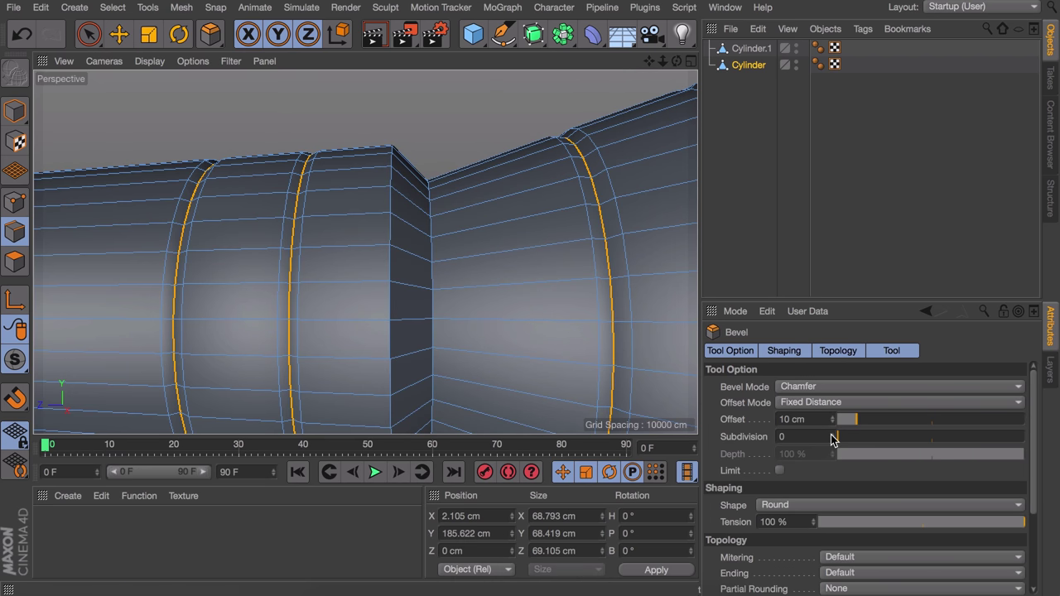
{"action": "left_click", "coordinate": [833, 435]}
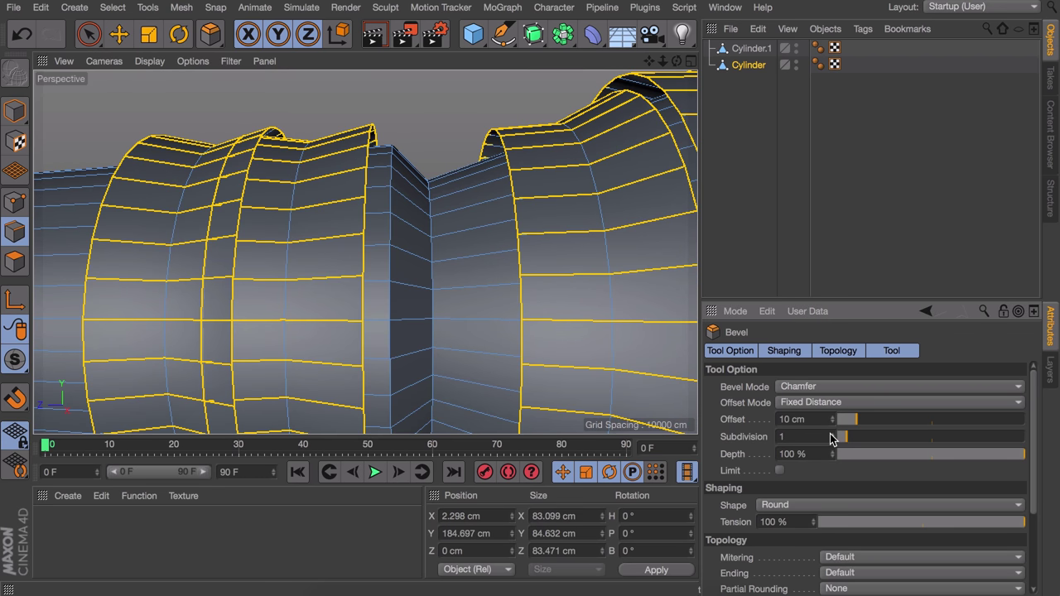
{"action": "left_click", "coordinate": [781, 471]}
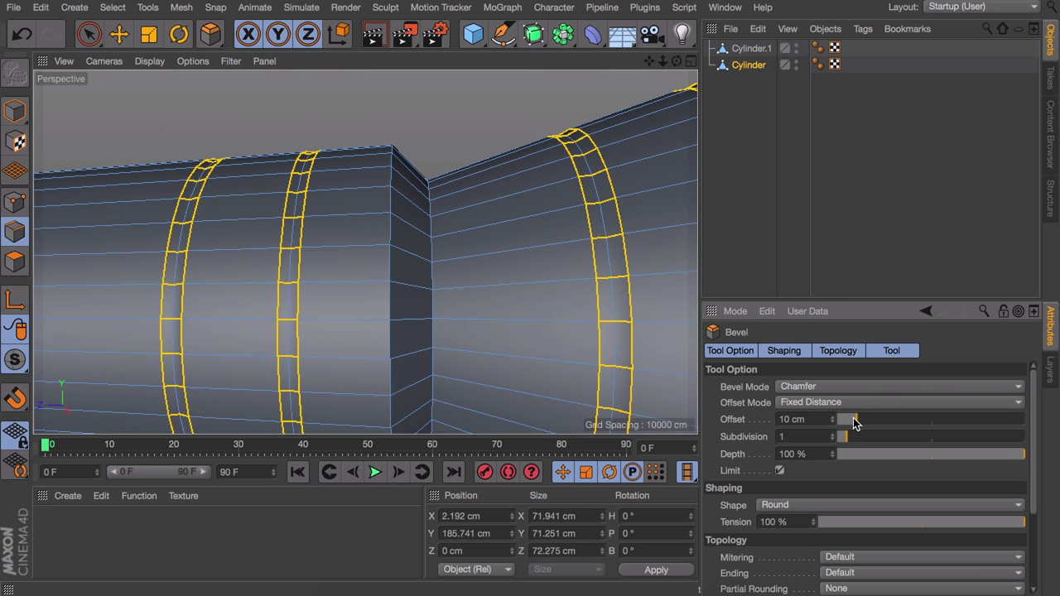
{"action": "left_click_drag", "start_coordinate": [847, 422], "coordinate": [839, 422]}
{"action": "right_click_drag", "start_coordinate": [275, 230], "coordinate": [438, 156], "text": "alt"}
{"action": "left_click_drag", "start_coordinate": [438, 156], "coordinate": [615, 306], "text": "alt"}
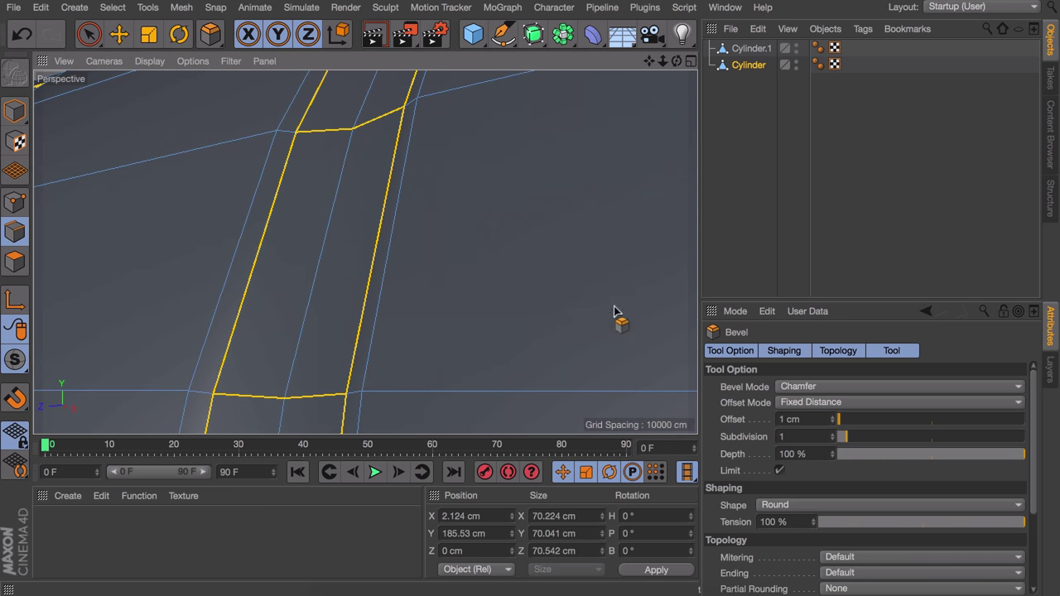
Step: Reduce the groove bevel's offset to 0.4 cm and set its subdivision to 0
{"action": "left_click", "coordinate": [823, 420]}
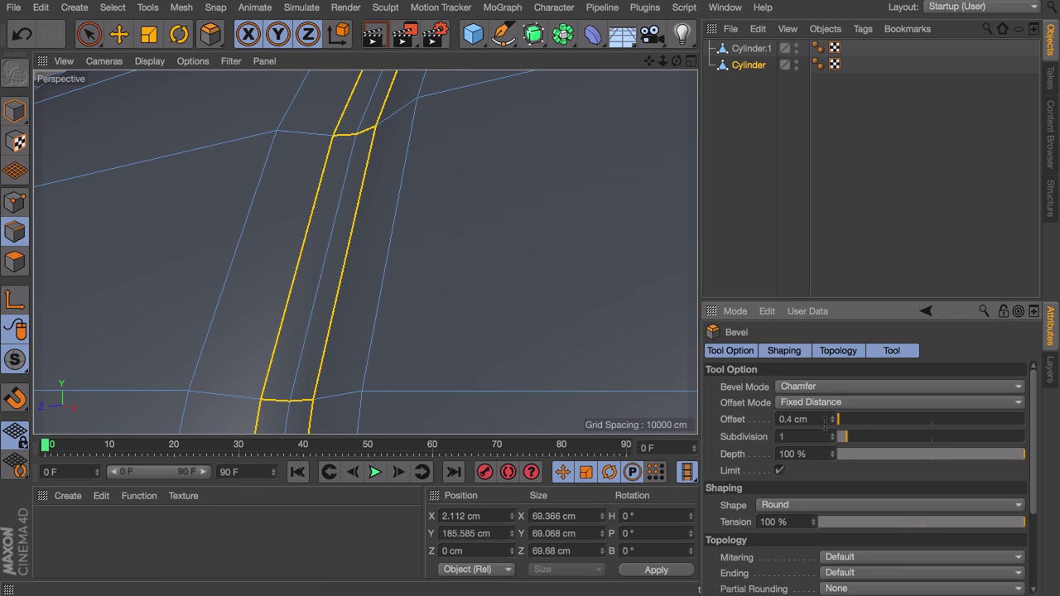
{"action": "left_click_drag", "start_coordinate": [378, 291], "coordinate": [476, 180], "text": "alt"}
{"action": "scroll", "coordinate": [354, 243], "scroll_direction": "down", "scroll_amount": 3}
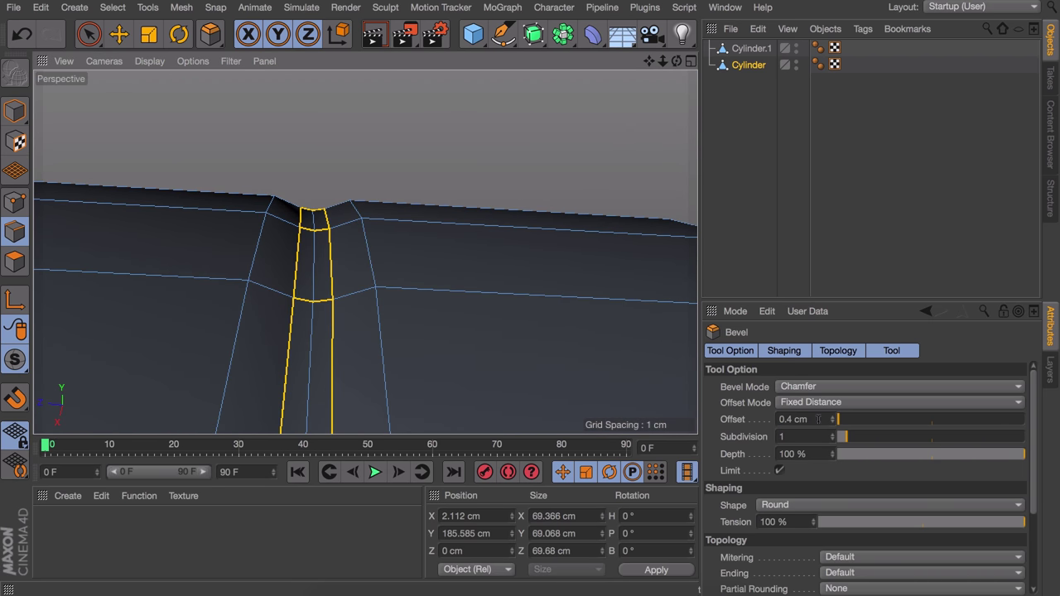
{"action": "left_click", "coordinate": [833, 440]}
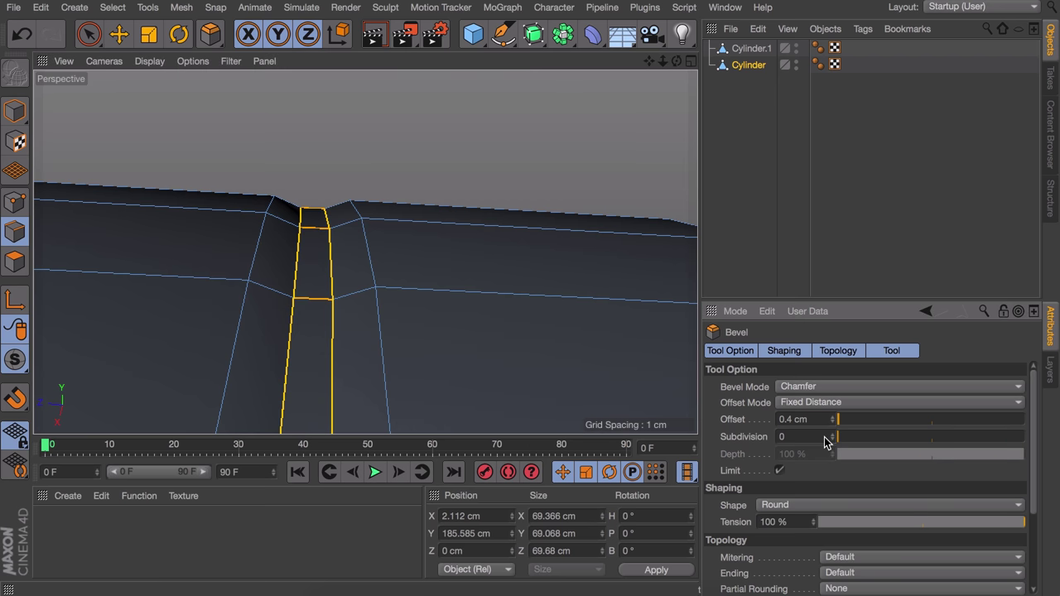
Step: Inspect the bevelled grooves around the barrel and render the perspective view
{"action": "left_click_drag", "start_coordinate": [310, 276], "coordinate": [199, 314], "text": "alt"}
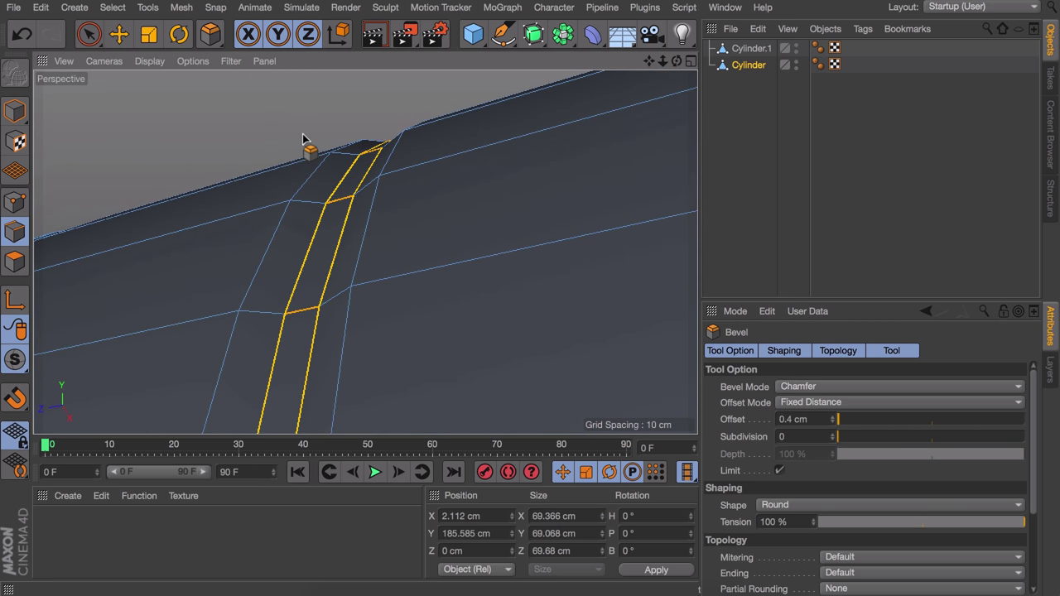
{"action": "right_click_drag", "start_coordinate": [303, 164], "coordinate": [291, 265], "text": "alt"}
{"action": "left_click_drag", "start_coordinate": [290, 262], "coordinate": [204, 275], "text": "alt"}
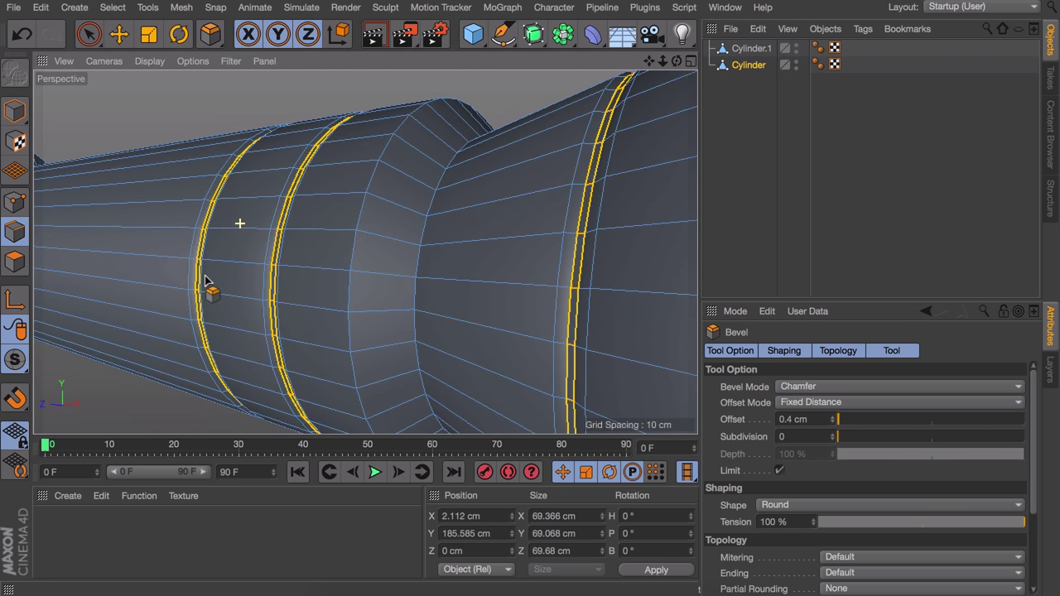
{"action": "scroll", "coordinate": [236, 199], "scroll_direction": "up", "scroll_amount": 4}
{"action": "key", "text": "ctrl+r"}
{"action": "scroll", "coordinate": [274, 145], "scroll_direction": "down", "scroll_amount": 10}
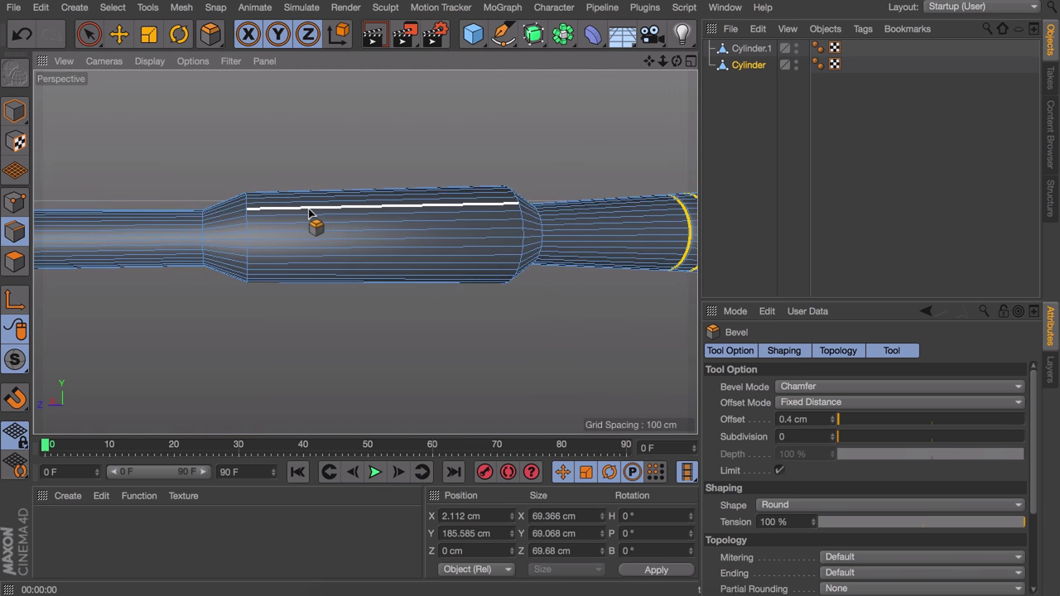
Step: Add seven loop cuts around the thick middle body, following the metal band edges between the wooden part and the lettering in the reference
{"action": "middle_click", "coordinate": [308, 214]}
{"action": "scroll", "coordinate": [142, 330], "scroll_direction": "up", "scroll_amount": 5}
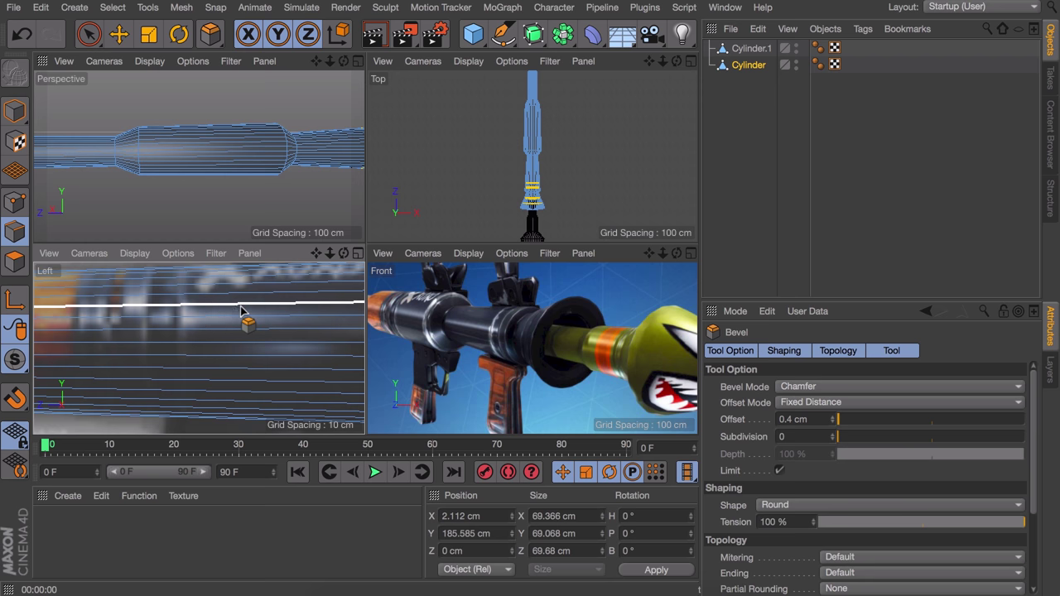
{"action": "scroll", "coordinate": [422, 325], "scroll_direction": "up", "scroll_amount": 5}
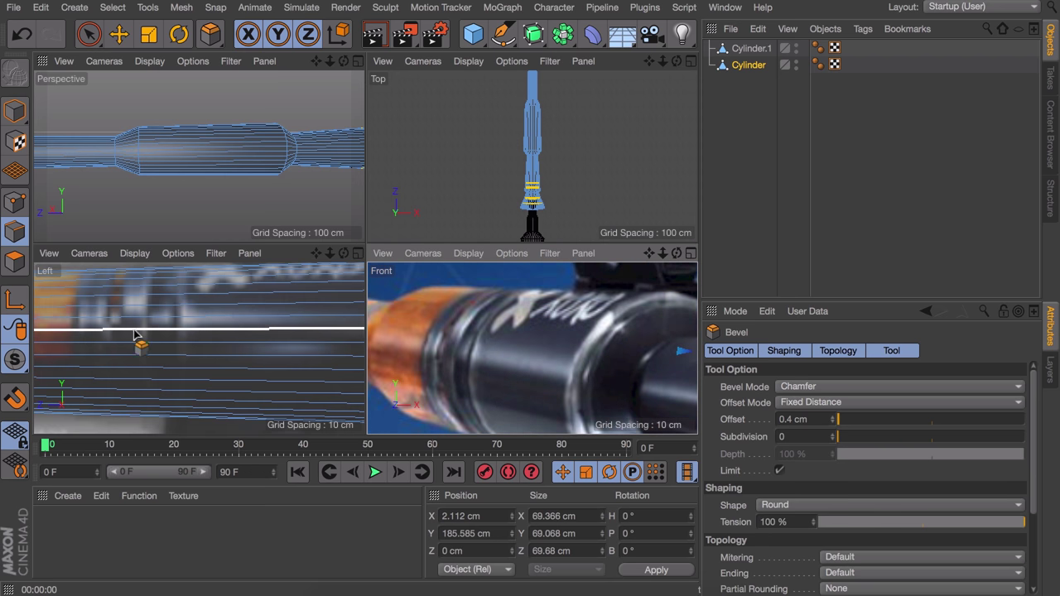
{"action": "middle_click", "coordinate": [135, 334]}
{"action": "scroll", "coordinate": [306, 282], "scroll_direction": "down", "scroll_amount": 3}
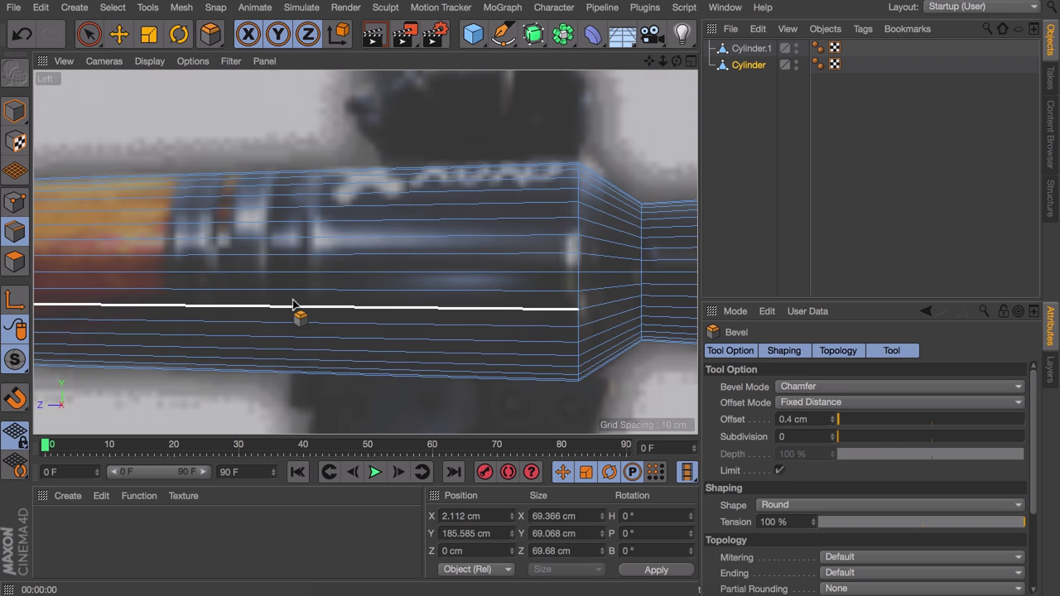
{"action": "key", "text": "k"}
{"action": "key", "text": "l"}
{"action": "left_click", "coordinate": [307, 273]}
{"action": "left_click", "coordinate": [267, 258]}
{"action": "left_click", "coordinate": [235, 258]}
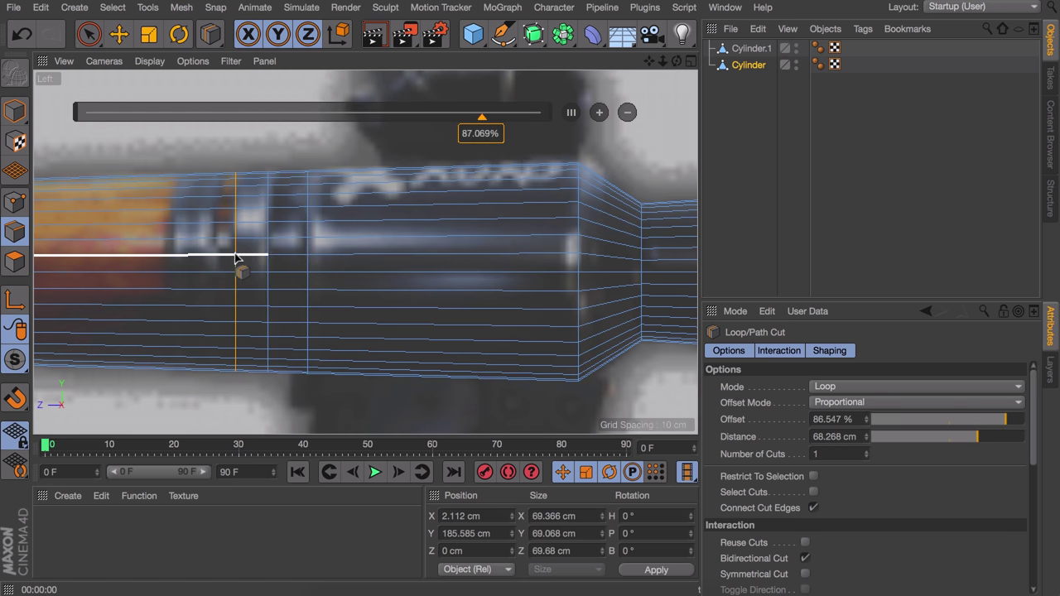
{"action": "left_click", "coordinate": [212, 258]}
{"action": "left_click", "coordinate": [198, 258]}
{"action": "left_click", "coordinate": [187, 258]}
{"action": "left_click", "coordinate": [168, 258]}
Step: Add four loop cuts on the narrow rear section, two at the band on each end of its wooden part
{"action": "middle_click_drag", "start_coordinate": [205, 276], "coordinate": [580, 276], "text": "alt"}
{"action": "left_click", "coordinate": [280, 260]}
{"action": "left_click", "coordinate": [249, 255]}
{"action": "middle_click_drag", "start_coordinate": [211, 240], "coordinate": [445, 241], "text": "alt"}
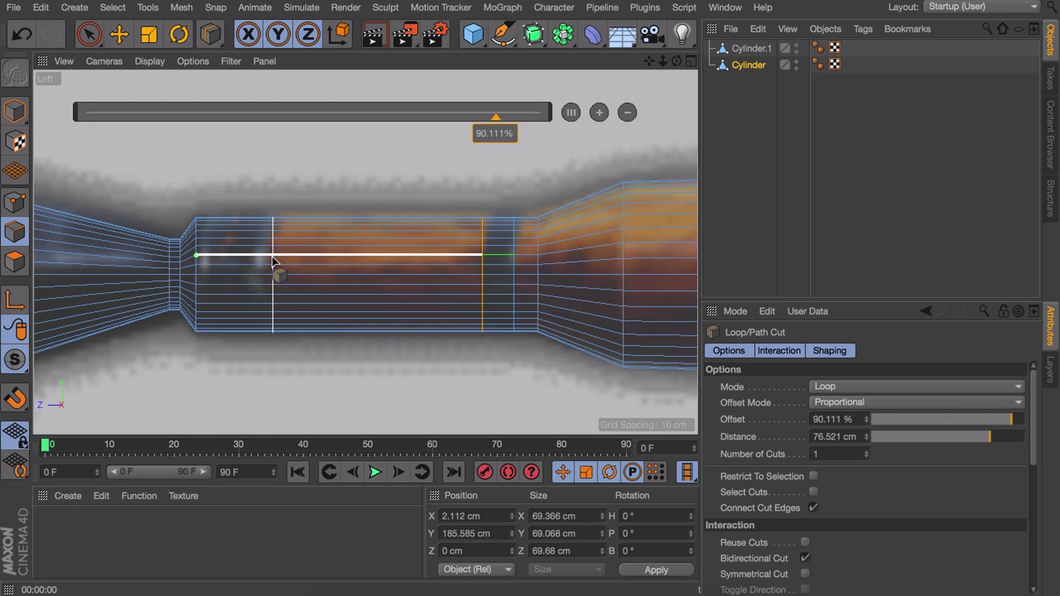
{"action": "left_click", "coordinate": [273, 258]}
{"action": "left_click", "coordinate": [250, 257]}
Step: Check the rear ring against the front reference image and add another loop cut within it at about 59% offset
{"action": "scroll", "coordinate": [265, 201], "scroll_direction": "up", "scroll_amount": 3}
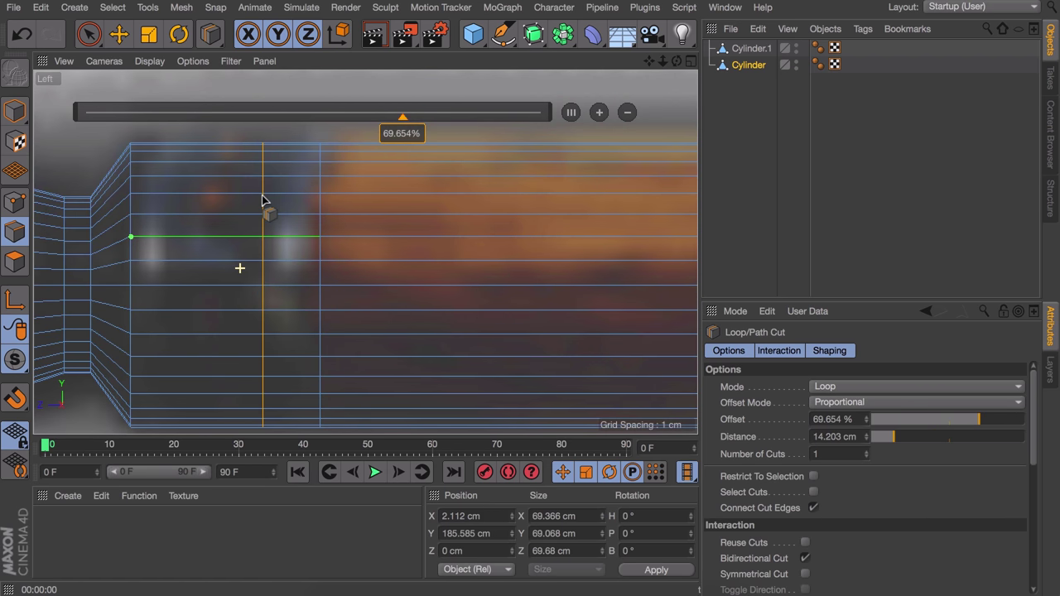
{"action": "scroll", "coordinate": [274, 265], "scroll_direction": "down", "scroll_amount": 1}
{"action": "middle_click", "coordinate": [280, 280]}
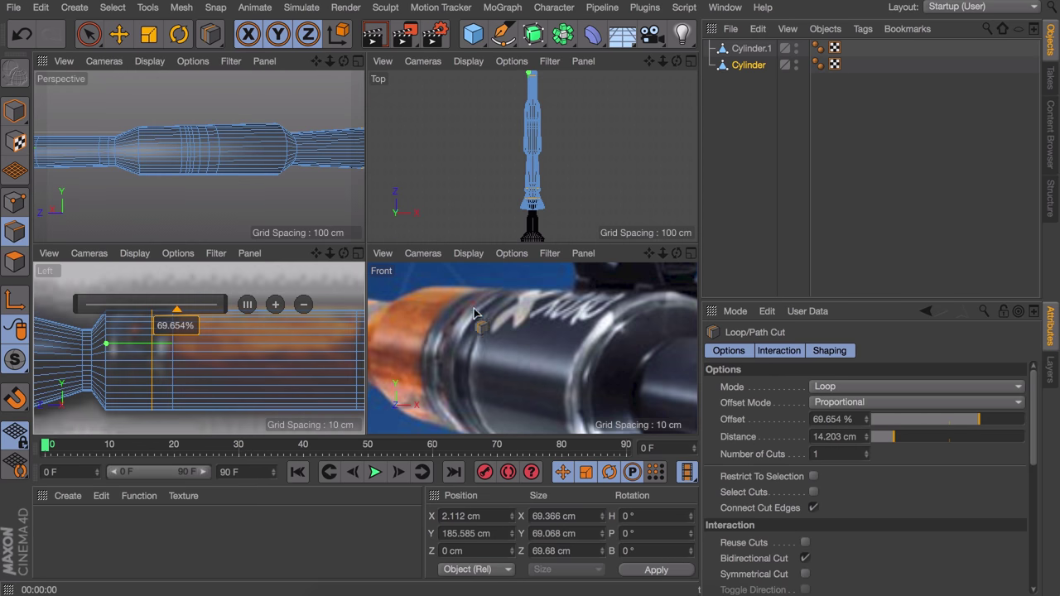
{"action": "middle_click_drag", "start_coordinate": [478, 314], "coordinate": [667, 346], "text": "alt"}
{"action": "scroll", "coordinate": [506, 342], "scroll_direction": "up", "scroll_amount": 3}
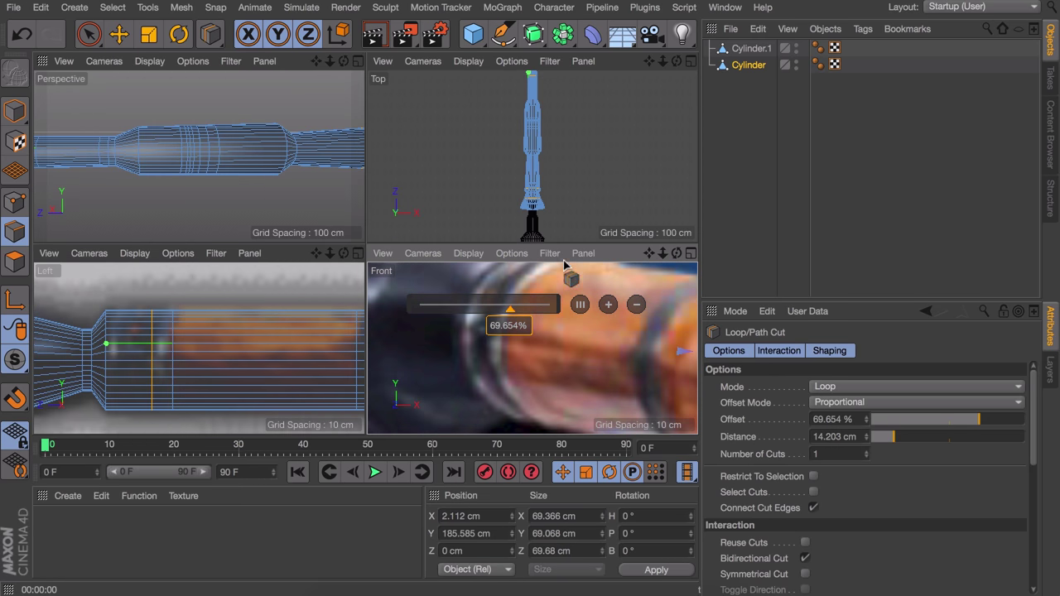
{"action": "scroll", "coordinate": [532, 392], "scroll_direction": "down", "scroll_amount": 1}
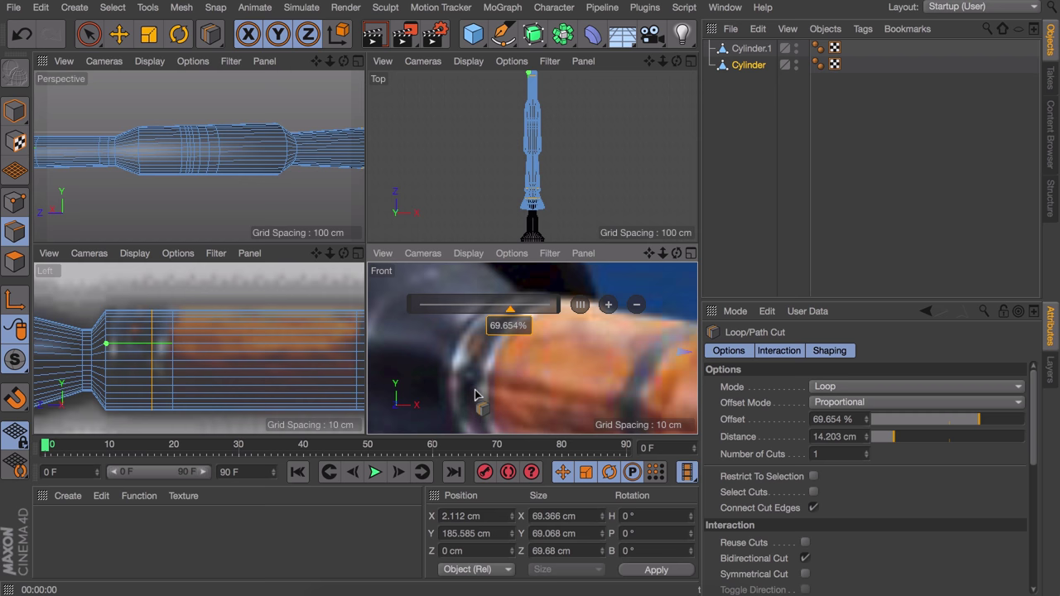
{"action": "scroll", "coordinate": [150, 358], "scroll_direction": "up", "scroll_amount": 2}
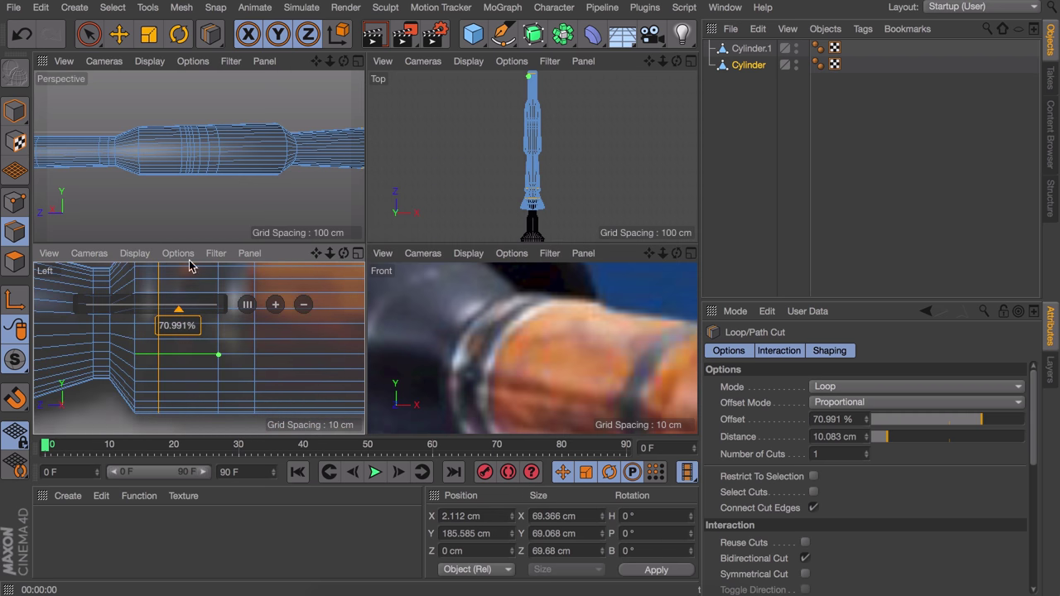
{"action": "left_click", "coordinate": [172, 356]}
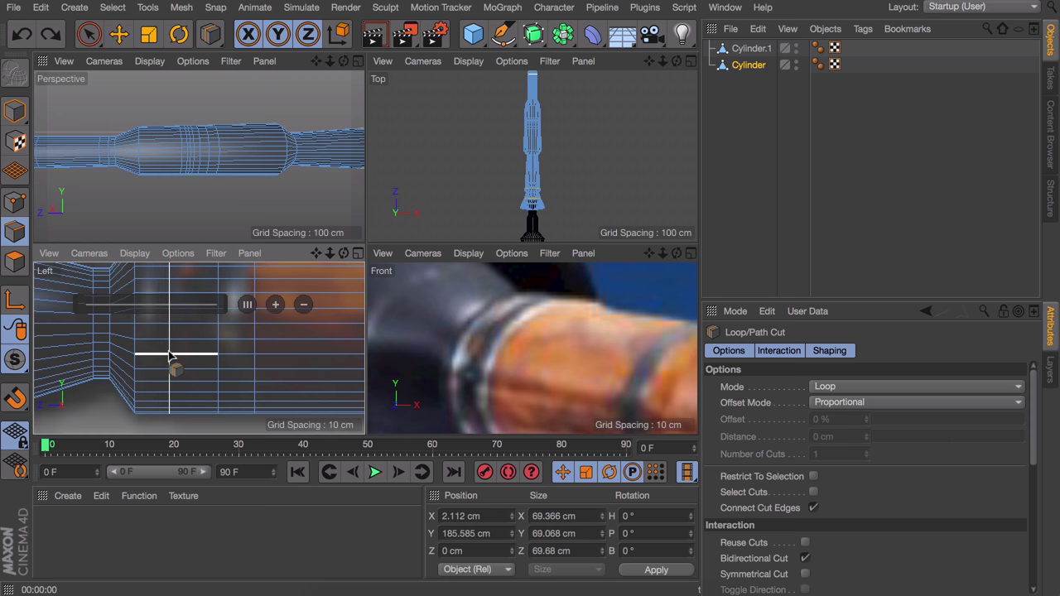
{"action": "left_click", "coordinate": [169, 355]}
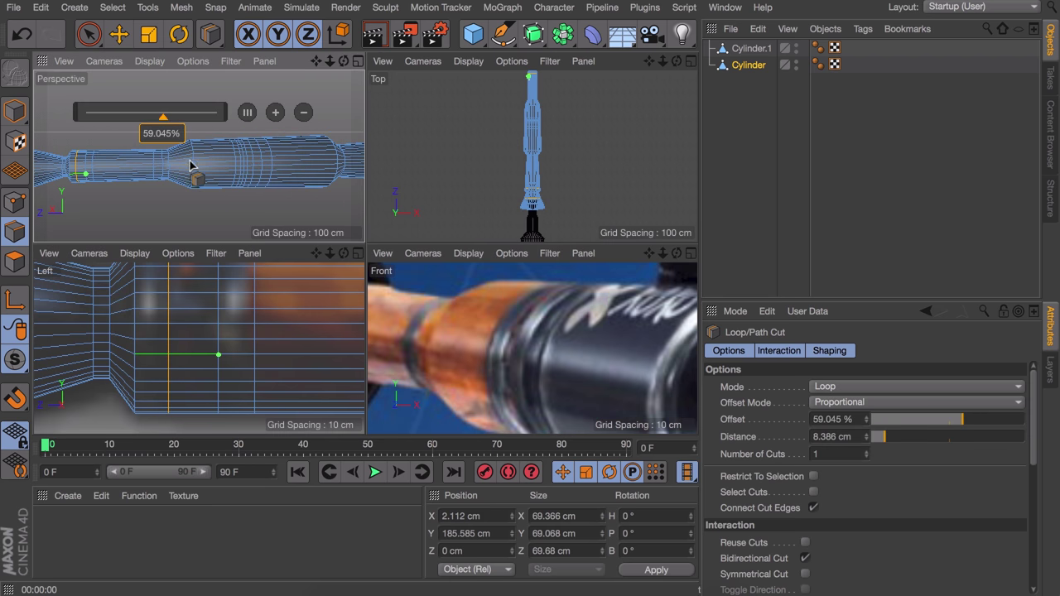
Step: In polygon mode, loop-select the wide band beside the lettering and extrude it inward to about 49.8 cm across
{"action": "middle_click_drag", "start_coordinate": [309, 343], "coordinate": [56, 348], "text": "alt"}
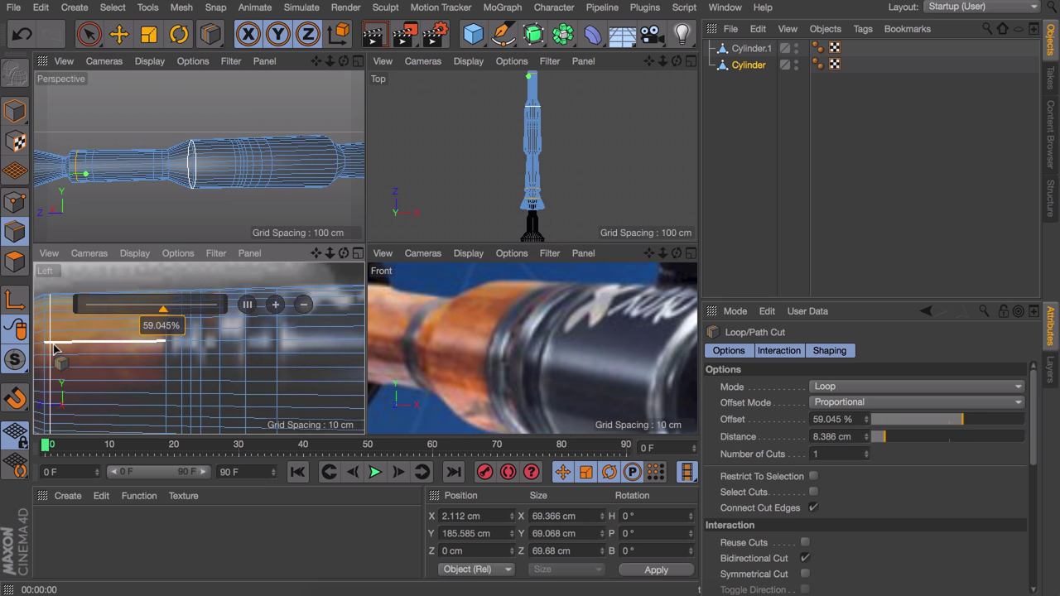
{"action": "middle_click", "coordinate": [188, 346]}
{"action": "middle_click_drag", "start_coordinate": [443, 265], "coordinate": [287, 229], "text": "alt"}
{"action": "right_click_drag", "start_coordinate": [286, 229], "coordinate": [285, 284], "text": "alt"}
{"action": "middle_click_drag", "start_coordinate": [322, 233], "coordinate": [293, 254], "text": "alt"}
{"action": "right_click_drag", "start_coordinate": [293, 253], "coordinate": [301, 212], "text": "alt"}
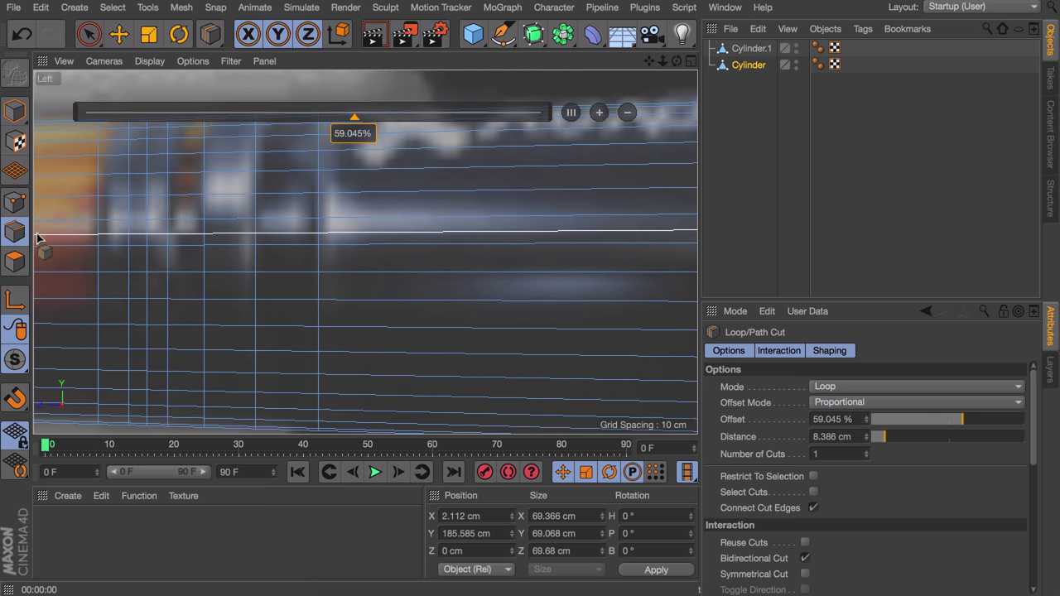
{"action": "left_click", "coordinate": [18, 263]}
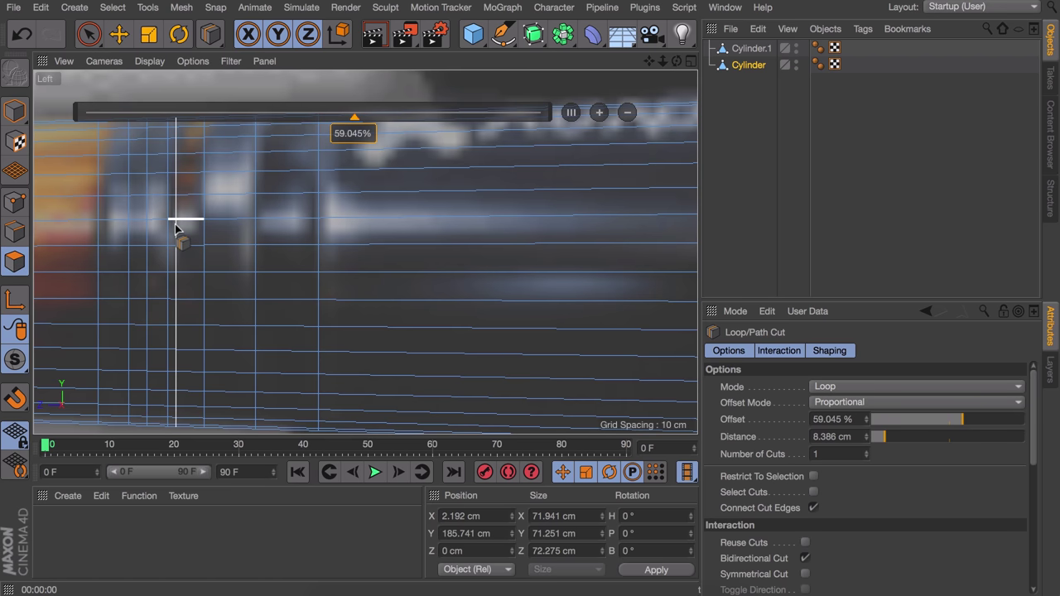
{"action": "key", "text": "u"}
{"action": "key", "text": "l"}
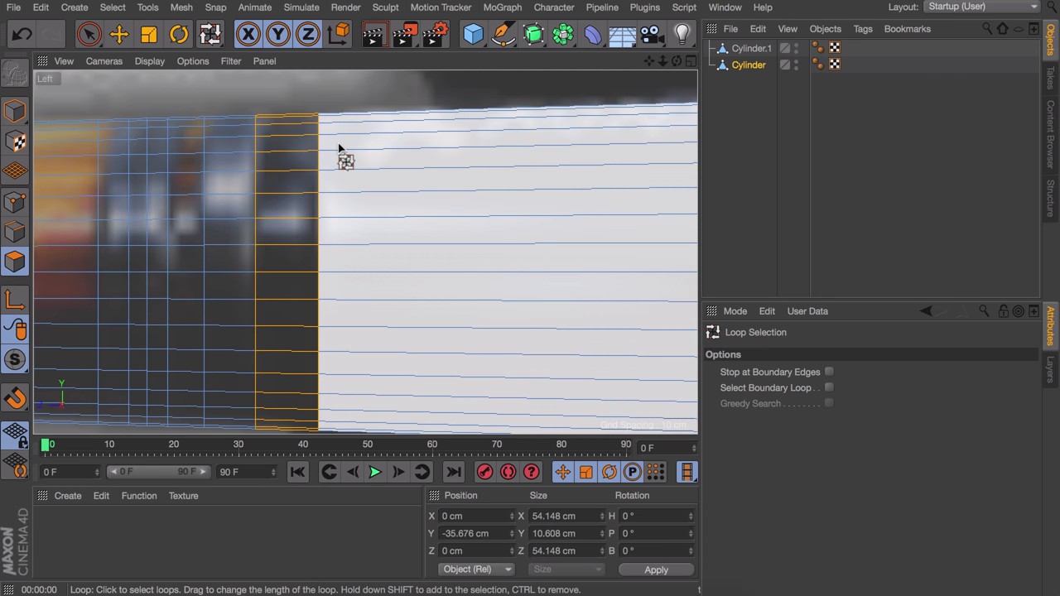
{"action": "key", "text": "d"}
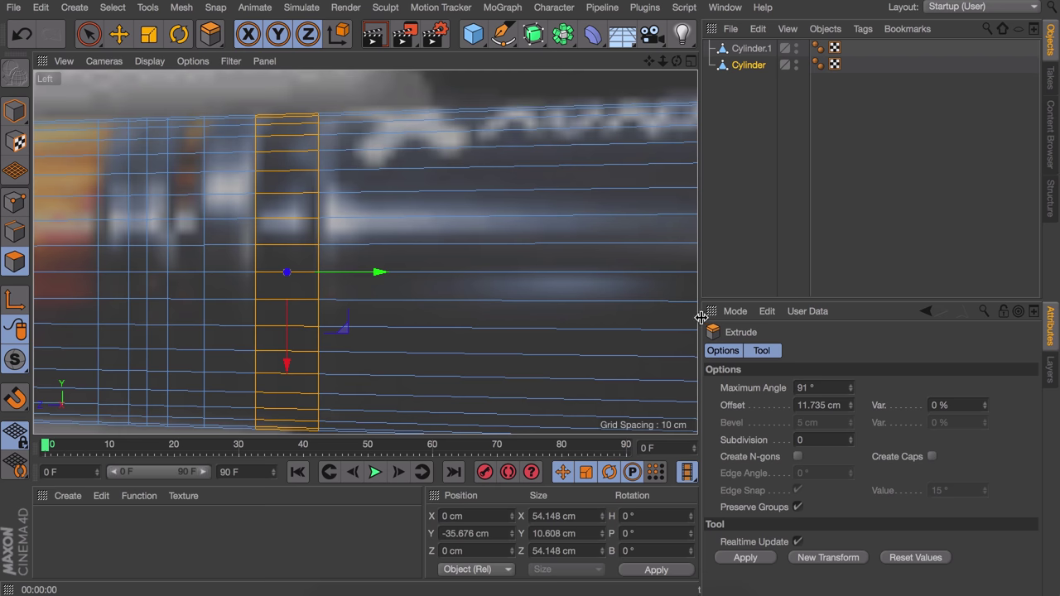
{"action": "left_click_drag", "start_coordinate": [407, 161], "coordinate": [394, 162]}
Step: Loop-select the narrow band near the wooden part and scale it down to about 48.2 cm across
{"action": "middle_click_drag", "start_coordinate": [229, 159], "coordinate": [289, 153], "text": "alt"}
{"action": "key", "text": "u"}
{"action": "key", "text": "l"}
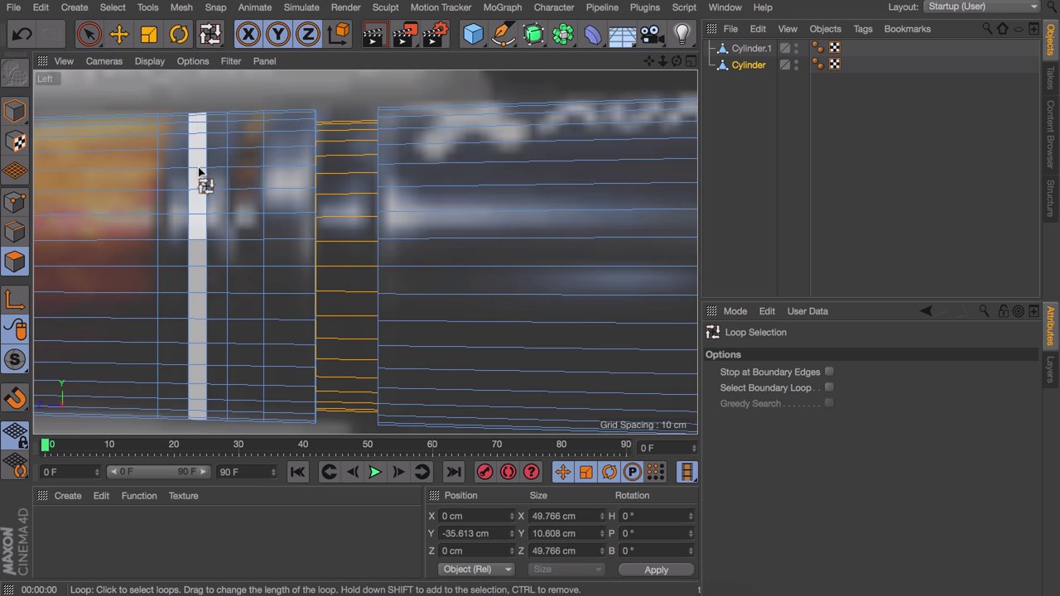
{"action": "left_click", "coordinate": [199, 166]}
{"action": "key", "text": "t"}
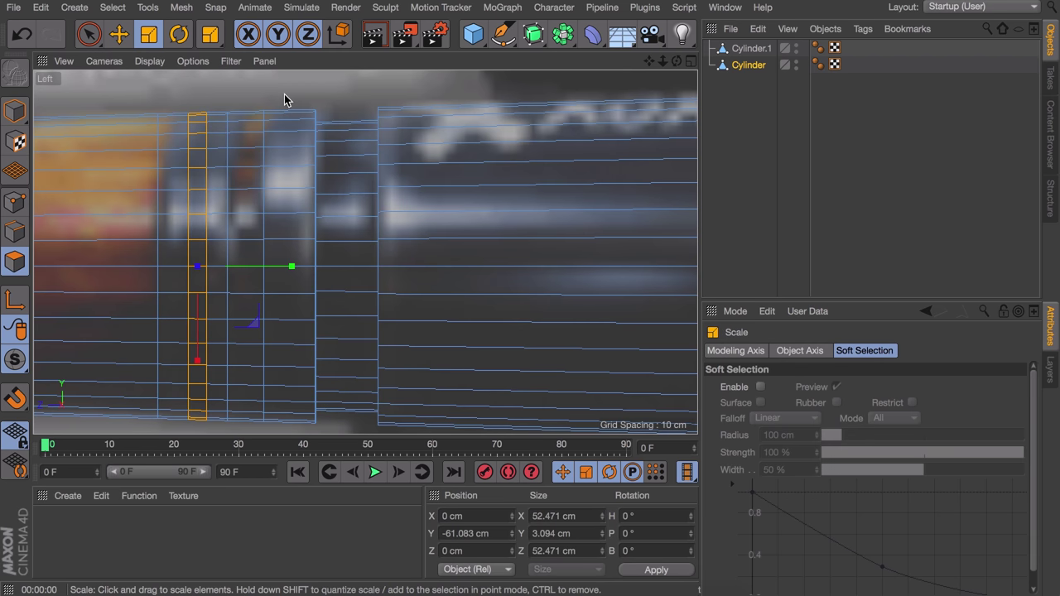
{"action": "left_click_drag", "start_coordinate": [284, 95], "coordinate": [238, 118]}
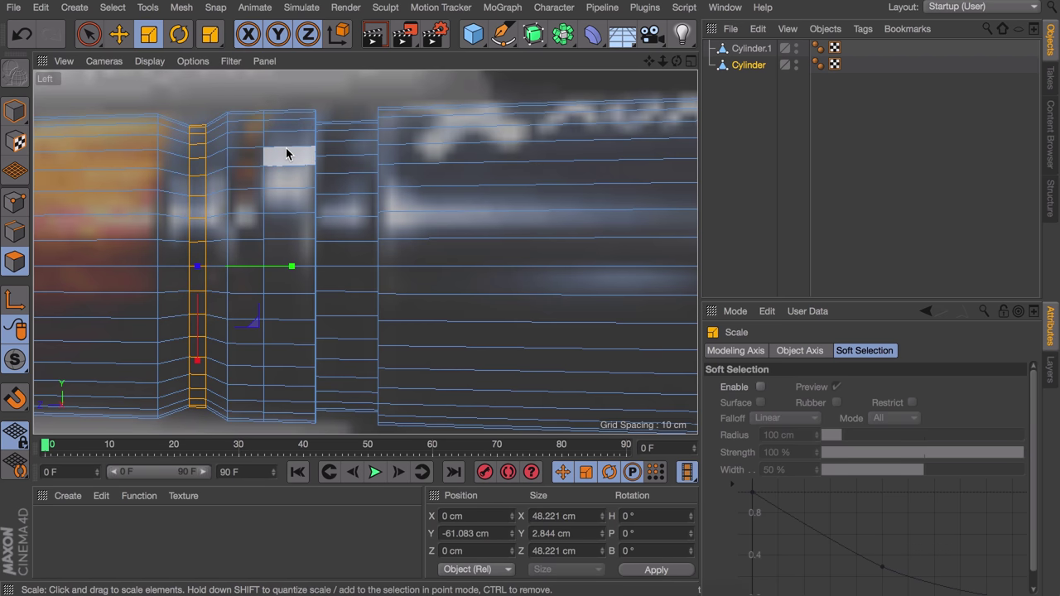
Step: In edge mode, loop-select the middle edge of the raised band beside the wooden part and scale it down to about 49.5 cm across
{"action": "key", "text": "u"}
{"action": "key", "text": "l"}
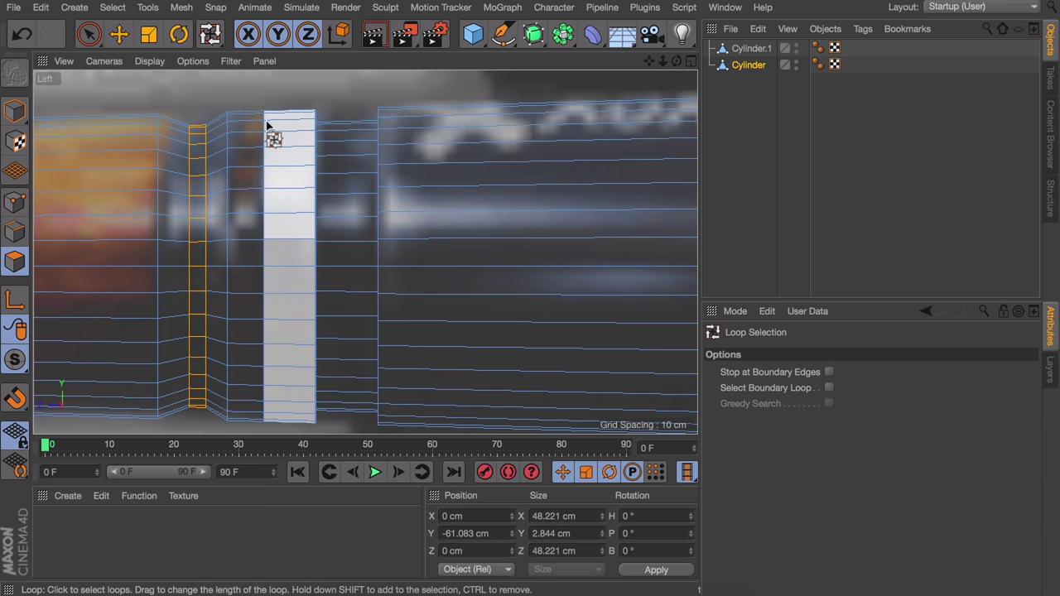
{"action": "left_click", "coordinate": [13, 230]}
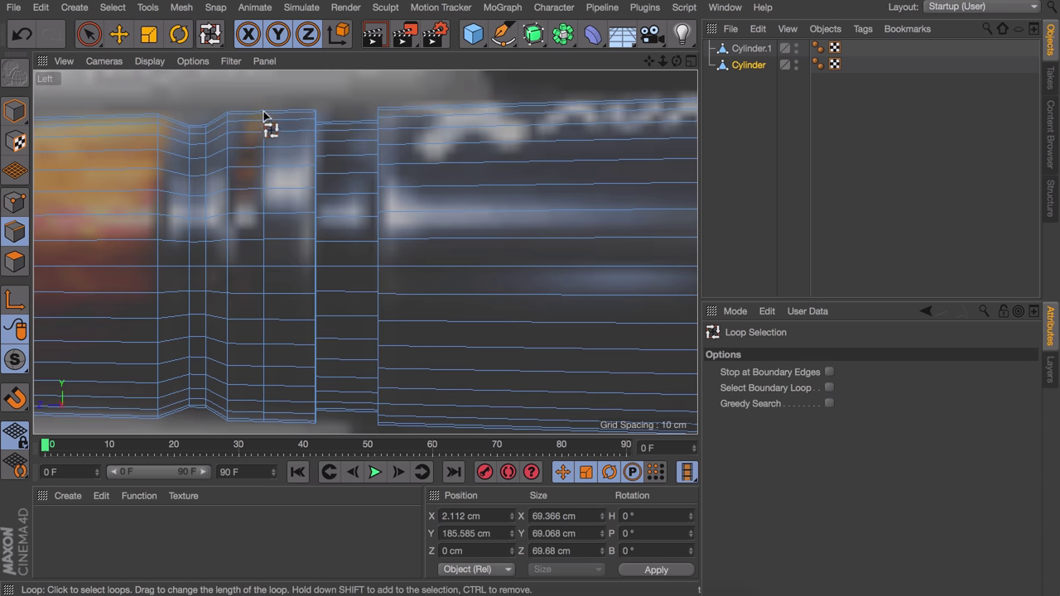
{"action": "left_click", "coordinate": [263, 128]}
{"action": "key", "text": "t"}
{"action": "left_click_drag", "start_coordinate": [388, 100], "coordinate": [348, 115]}
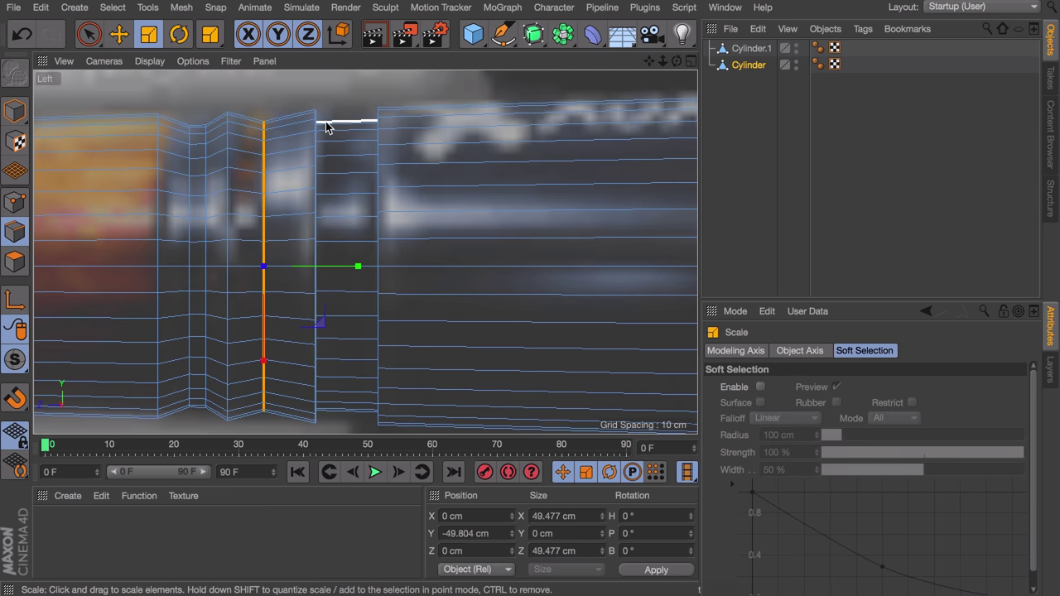
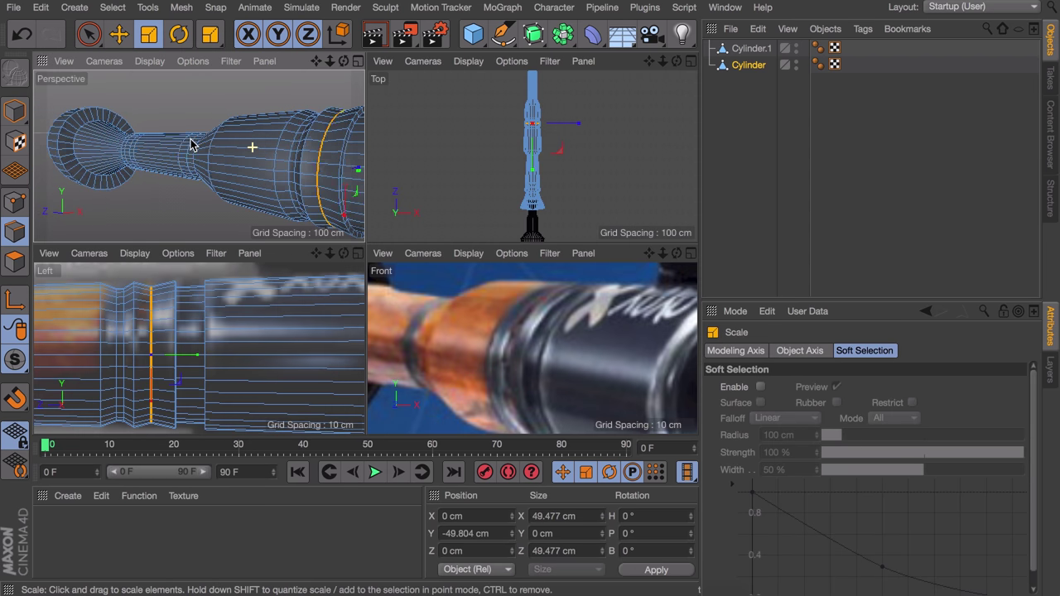
Step: Loop-select the dark polygon band between the rear cone and the wooden part and extrude it inward about 1.4 cm
{"action": "middle_click_drag", "start_coordinate": [74, 329], "coordinate": [253, 335], "text": "alt"}
{"action": "scroll", "coordinate": [206, 309], "scroll_direction": "up", "scroll_amount": 4}
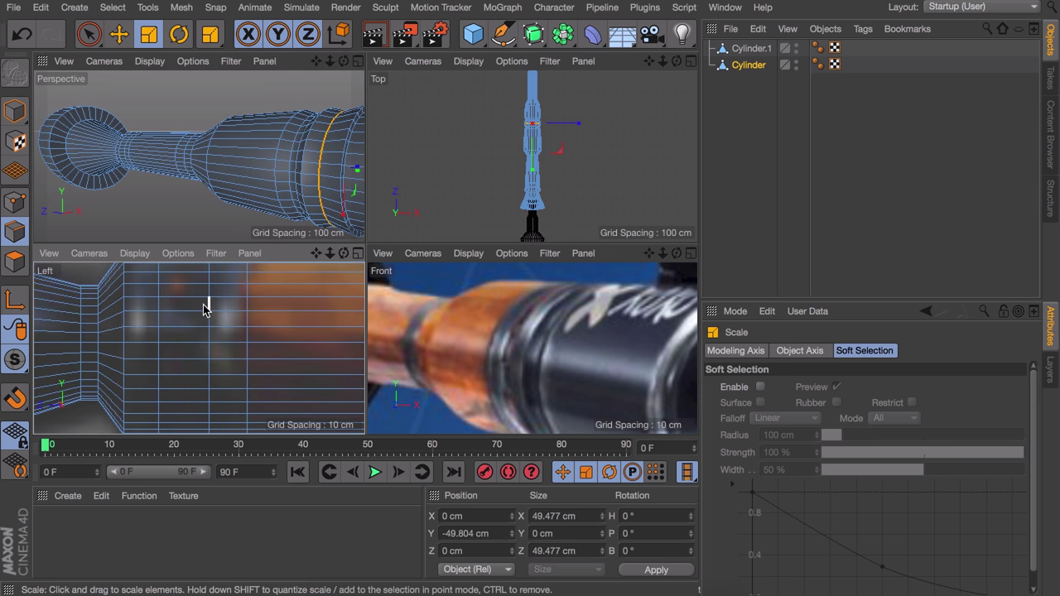
{"action": "middle_click_drag", "start_coordinate": [451, 346], "coordinate": [615, 380], "text": "alt"}
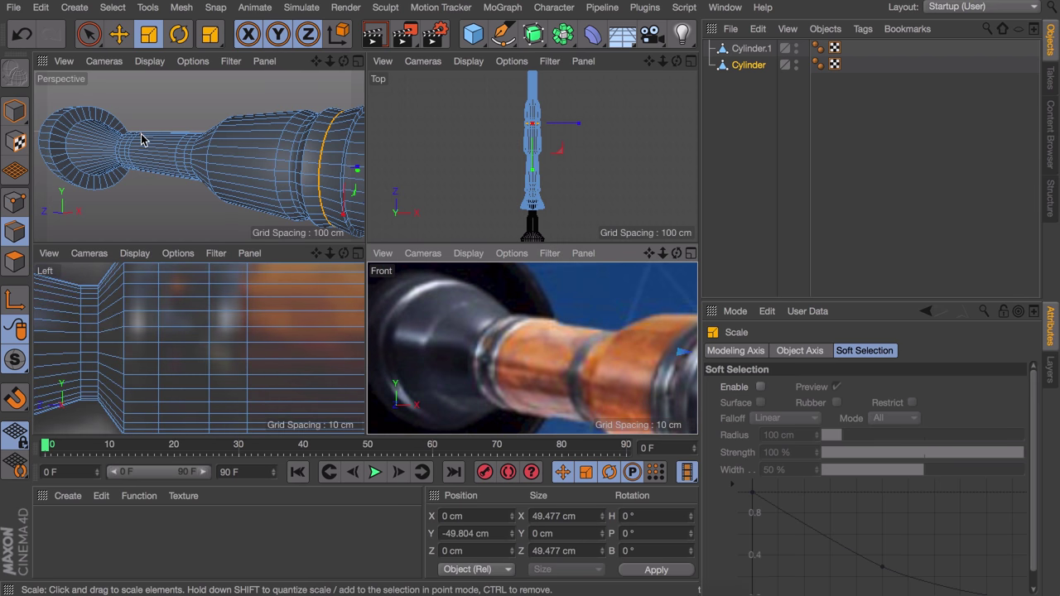
{"action": "right_click_drag", "start_coordinate": [131, 152], "coordinate": [139, 108], "text": "alt"}
{"action": "middle_click_drag", "start_coordinate": [182, 302], "coordinate": [179, 333], "text": "alt"}
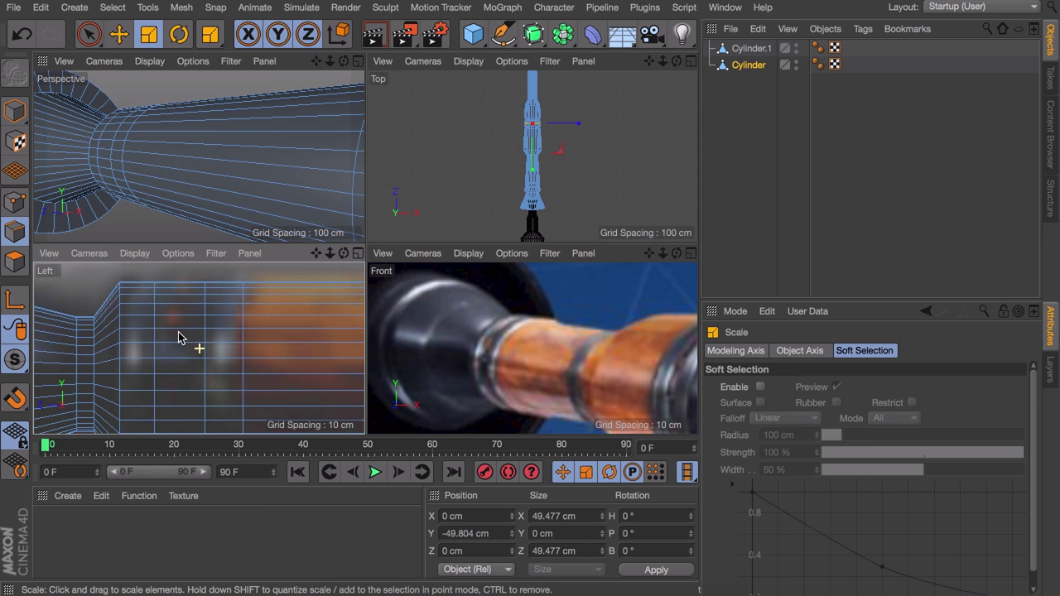
{"action": "key", "text": "u"}
{"action": "key", "text": "l"}
{"action": "left_click", "coordinate": [14, 261]}
{"action": "left_click", "coordinate": [177, 307]}
{"action": "right_click_drag", "start_coordinate": [116, 145], "coordinate": [125, 83], "text": "alt"}
{"action": "right_click_drag", "start_coordinate": [148, 128], "coordinate": [142, 180], "text": "alt"}
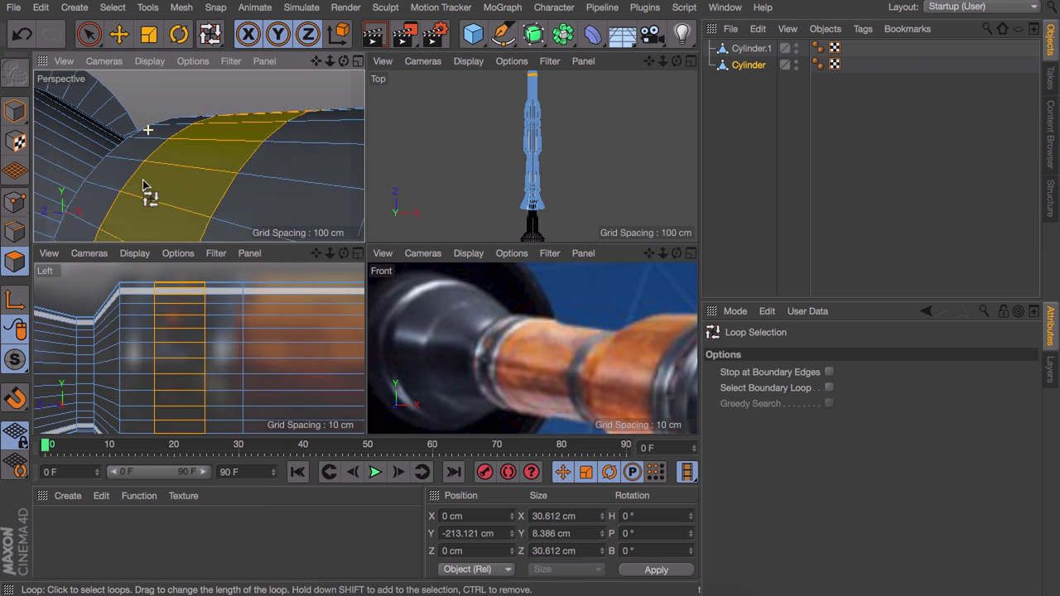
{"action": "middle_click_drag", "start_coordinate": [146, 176], "coordinate": [174, 138], "text": "alt"}
{"action": "left_click_drag", "start_coordinate": [176, 144], "coordinate": [223, 159], "text": "alt"}
{"action": "key", "text": "t"}
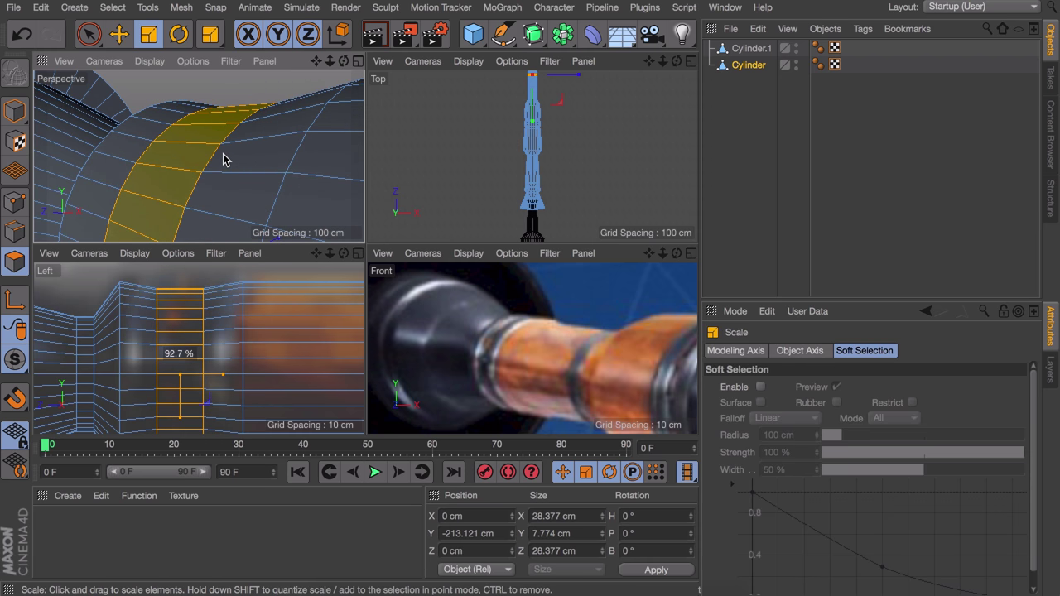
{"action": "key", "text": "super+z"}
{"action": "key", "text": "d"}
{"action": "left_click_drag", "start_coordinate": [224, 155], "coordinate": [247, 153]}
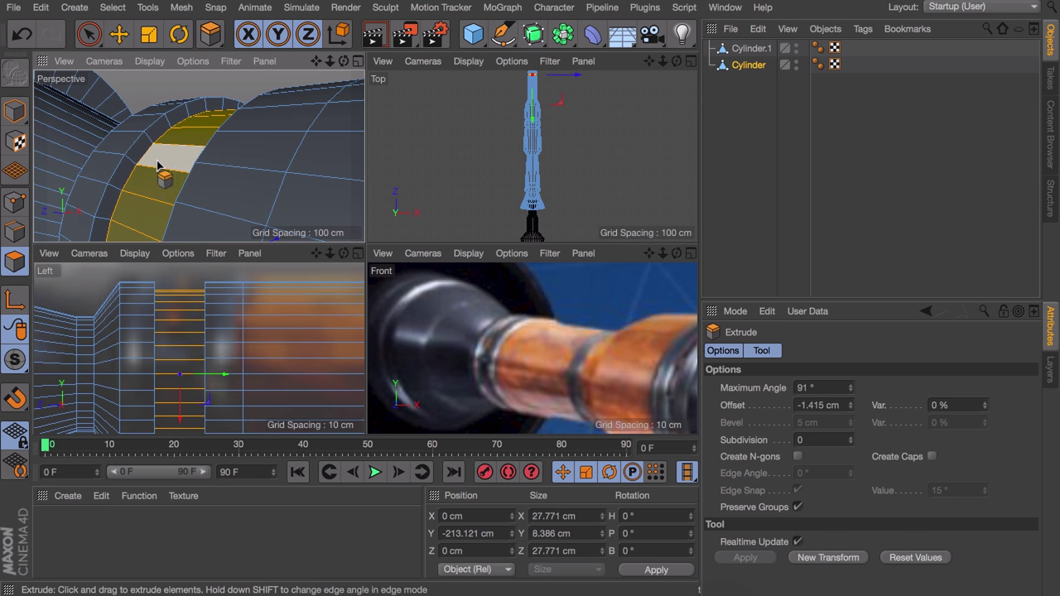
Step: Add a loop cut on the rear cone near the flared end at about 14.6% offset
{"action": "scroll", "coordinate": [232, 170], "scroll_direction": "down", "scroll_amount": 4}
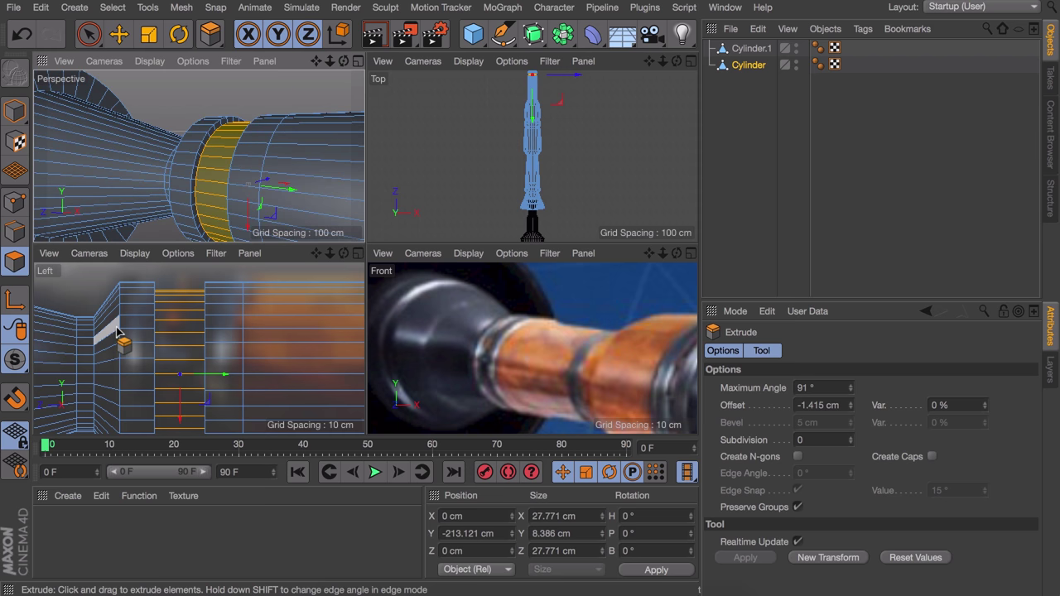
{"action": "scroll", "coordinate": [116, 332], "scroll_direction": "down", "scroll_amount": 5}
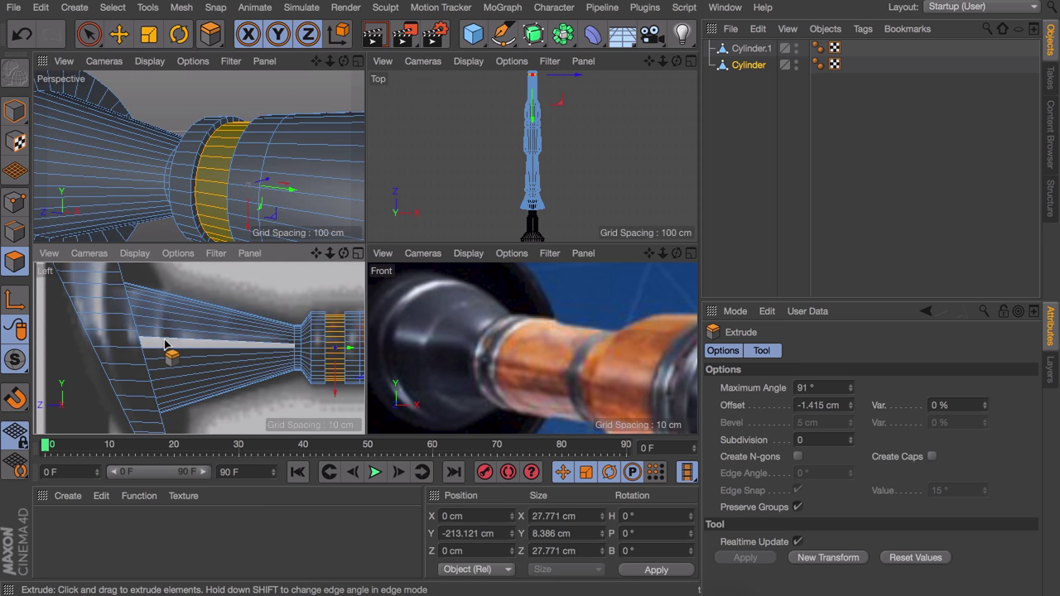
{"action": "key", "text": "k"}
{"action": "key", "text": "l"}
{"action": "left_click", "coordinate": [163, 345]}
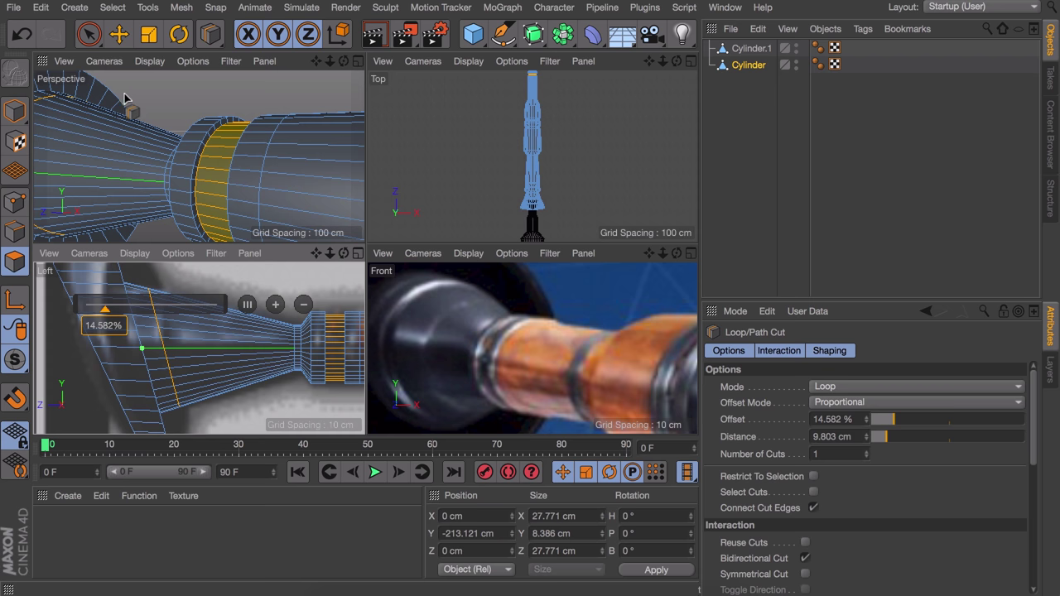
{"action": "scroll", "coordinate": [124, 98], "scroll_direction": "up", "scroll_amount": 5}
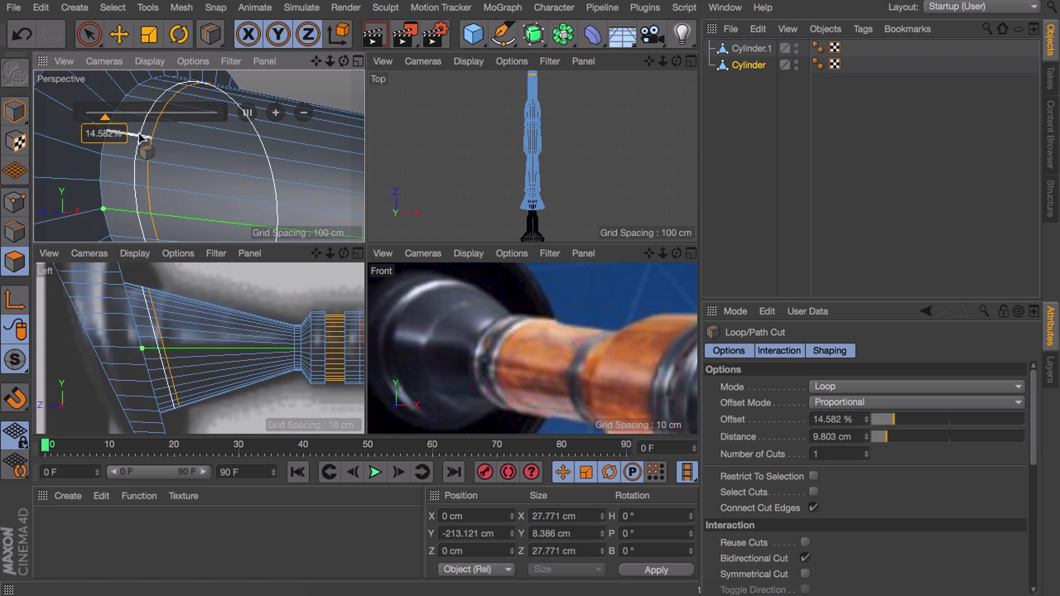
Step: Loop-select the narrow polygon band between the new cut and the rear flare and extrude it outward about 1.7 cm
{"action": "key", "text": "u"}
{"action": "key", "text": "l"}
{"action": "left_click", "coordinate": [133, 162]}
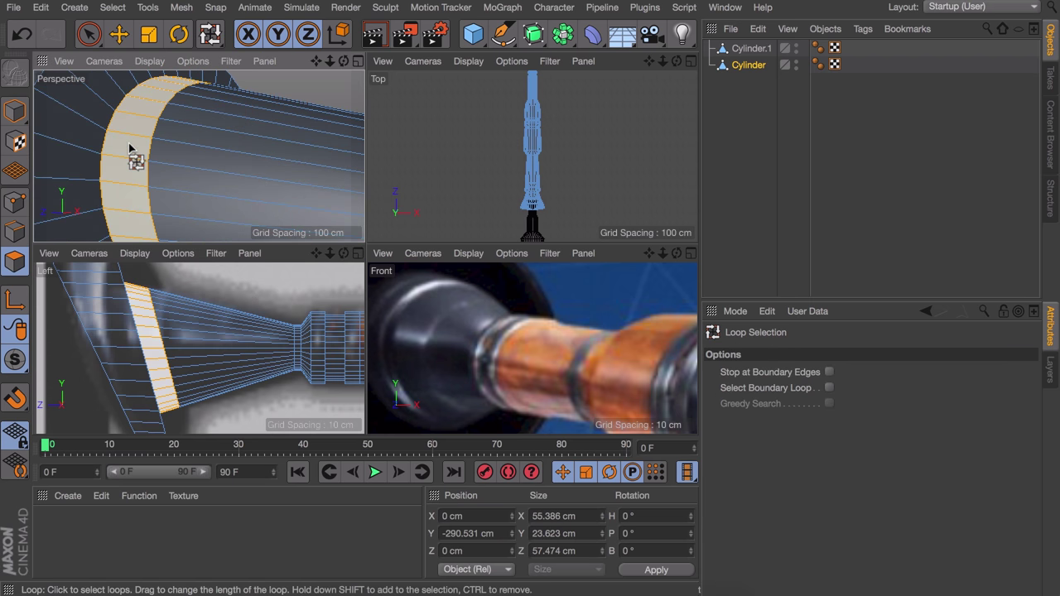
{"action": "key", "text": "d"}
{"action": "mouse_move", "coordinate": [187, 146]}
{"action": "left_mouse_down"}
{"action": "mouse_move", "coordinate": [217, 147]}
{"action": "mouse_move", "coordinate": [199, 147]}
{"action": "left_mouse_up"}
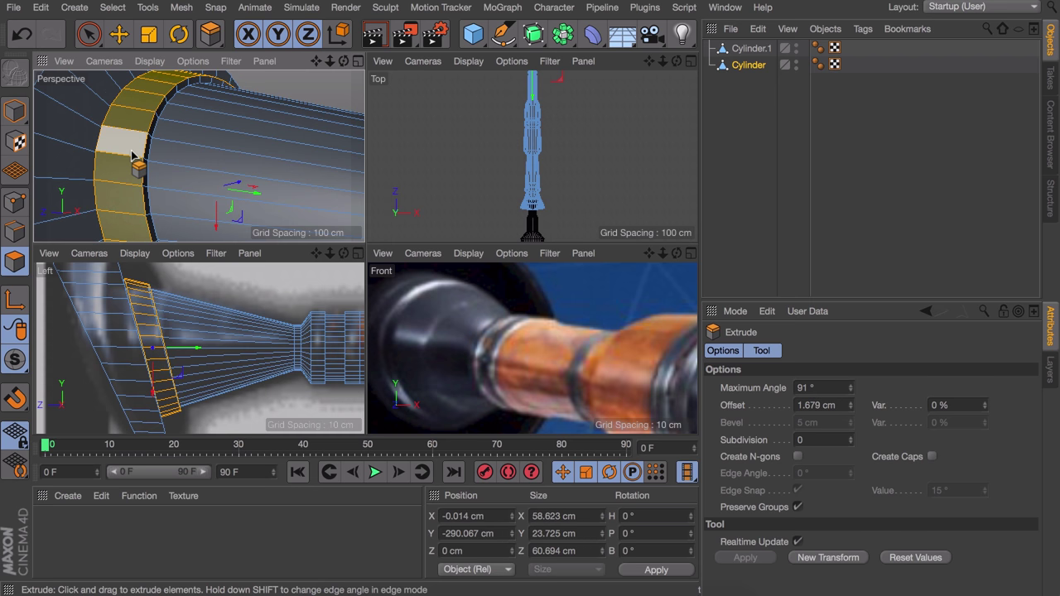
Step: In edge mode, loop-select the edge where the raised ring meets the rear cone
{"action": "left_click", "coordinate": [15, 232]}
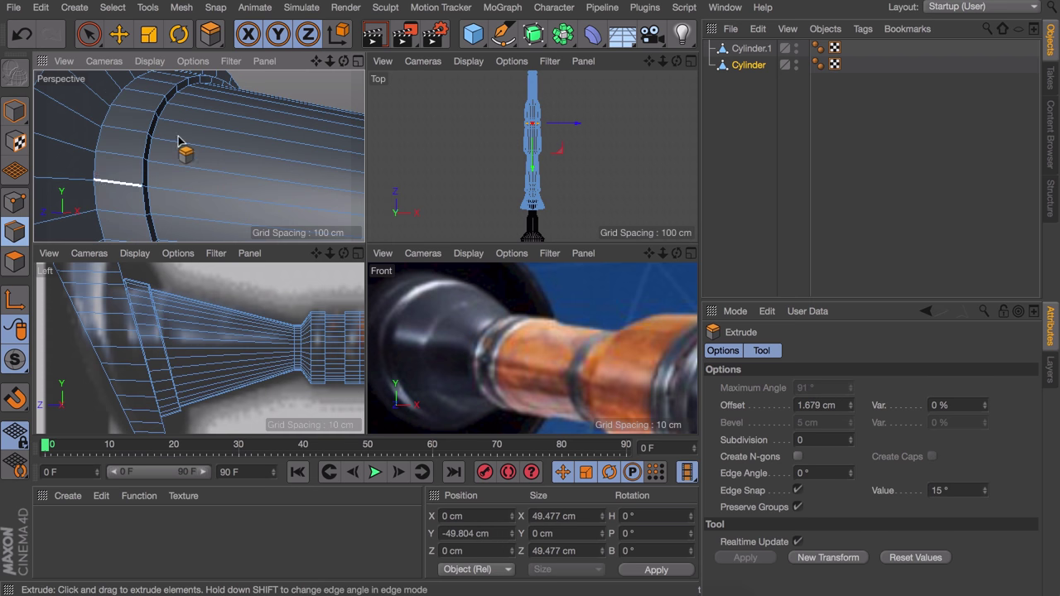
{"action": "key", "text": "u"}
{"action": "key", "text": "l"}
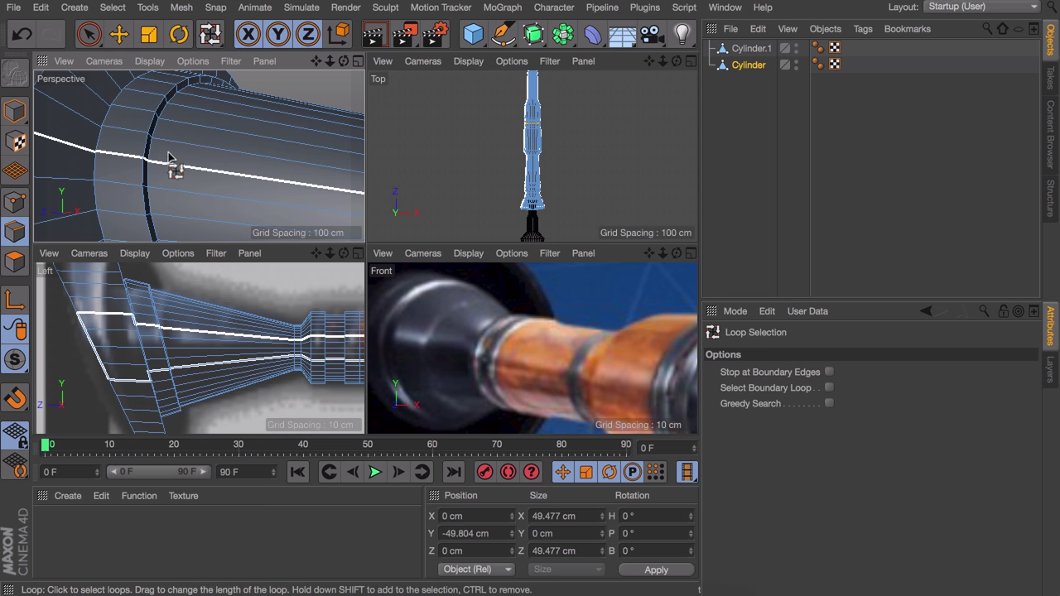
{"action": "left_click", "coordinate": [158, 131]}
{"action": "key", "text": "e"}
{"action": "left_click_drag", "start_coordinate": [190, 173], "coordinate": [203, 100], "text": "alt"}
{"action": "left_click_drag", "start_coordinate": [252, 164], "coordinate": [365, 166]}
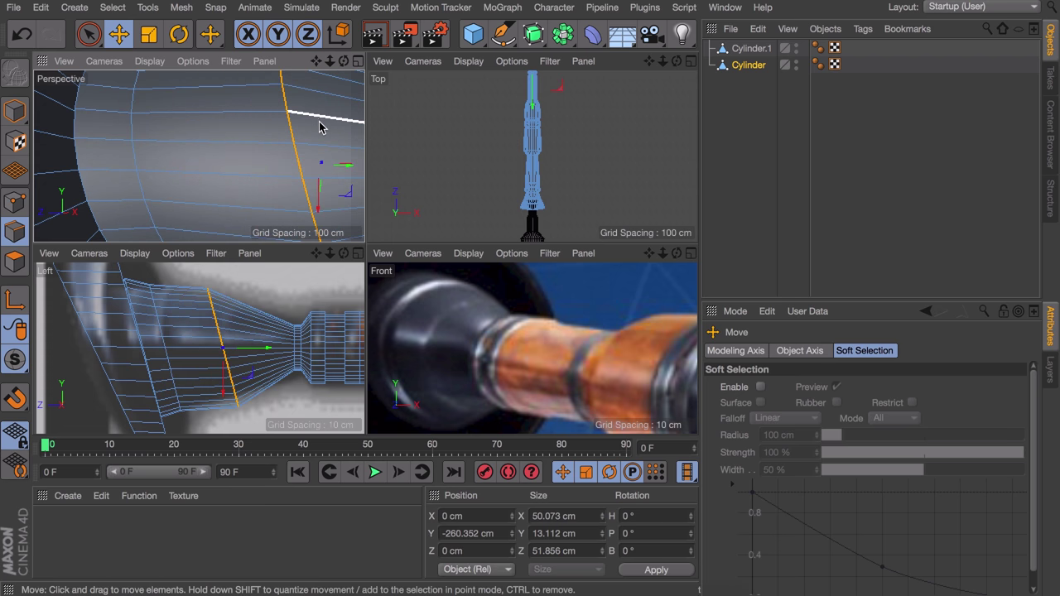
{"action": "scroll", "coordinate": [320, 128], "scroll_direction": "down", "scroll_amount": 10}
{"action": "middle_click_drag", "start_coordinate": [309, 132], "coordinate": [263, 141], "text": "alt"}
{"action": "left_click_drag", "start_coordinate": [264, 137], "coordinate": [304, 149], "text": "alt"}
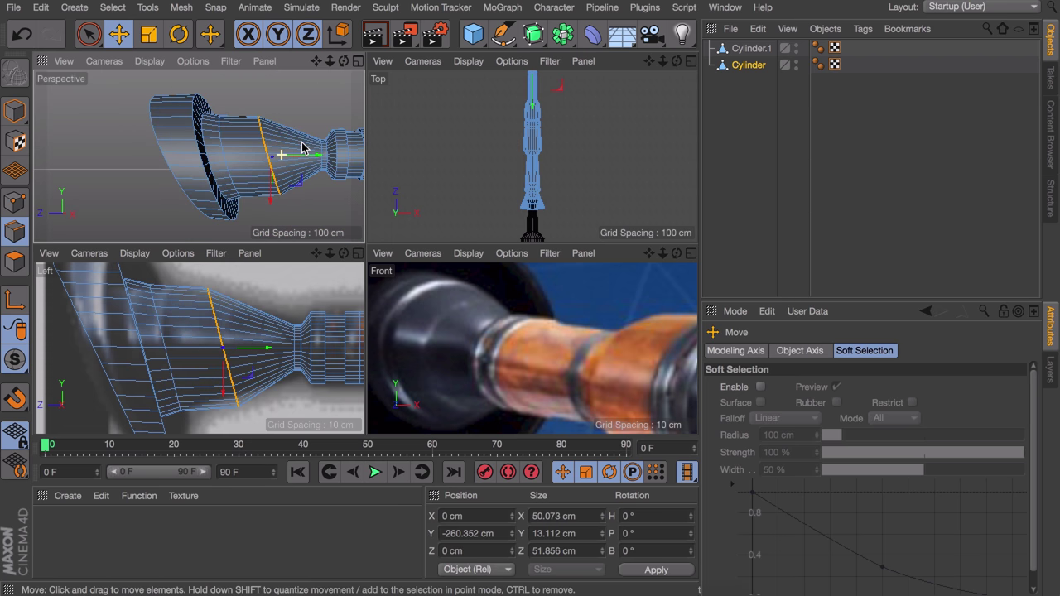
{"action": "key", "text": "ctrl+z"}
Step: Slide the selected edge loop along the cone away from the raised ring with an offset of about 1.7 cm
{"action": "scroll", "coordinate": [199, 141], "scroll_direction": "up", "scroll_amount": 5}
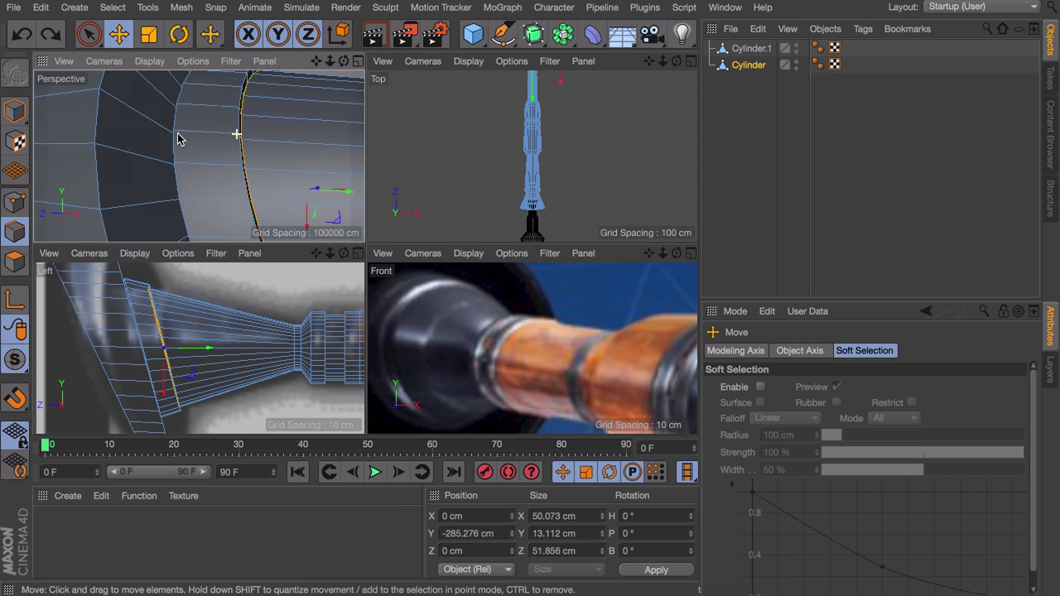
{"action": "middle_click", "coordinate": [253, 132]}
{"action": "right_click", "coordinate": [425, 82]}
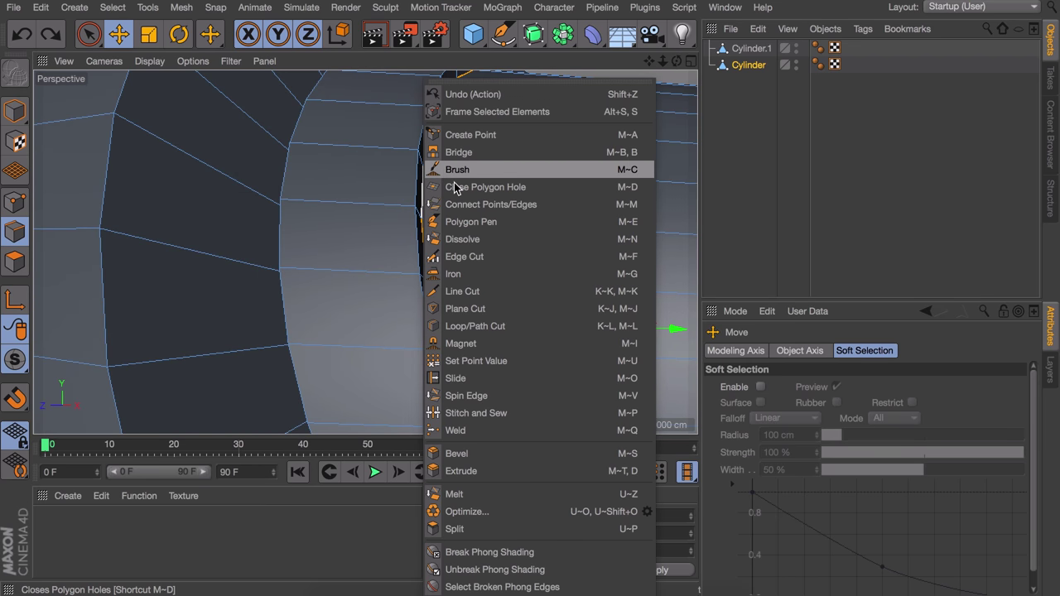
{"action": "left_click", "coordinate": [480, 379]}
{"action": "left_click_drag", "start_coordinate": [485, 169], "coordinate": [356, 170], "text": "alt"}
{"action": "scroll", "coordinate": [343, 199], "scroll_direction": "down", "scroll_amount": 6}
{"action": "left_click_drag", "start_coordinate": [341, 246], "coordinate": [412, 242], "text": "alt"}
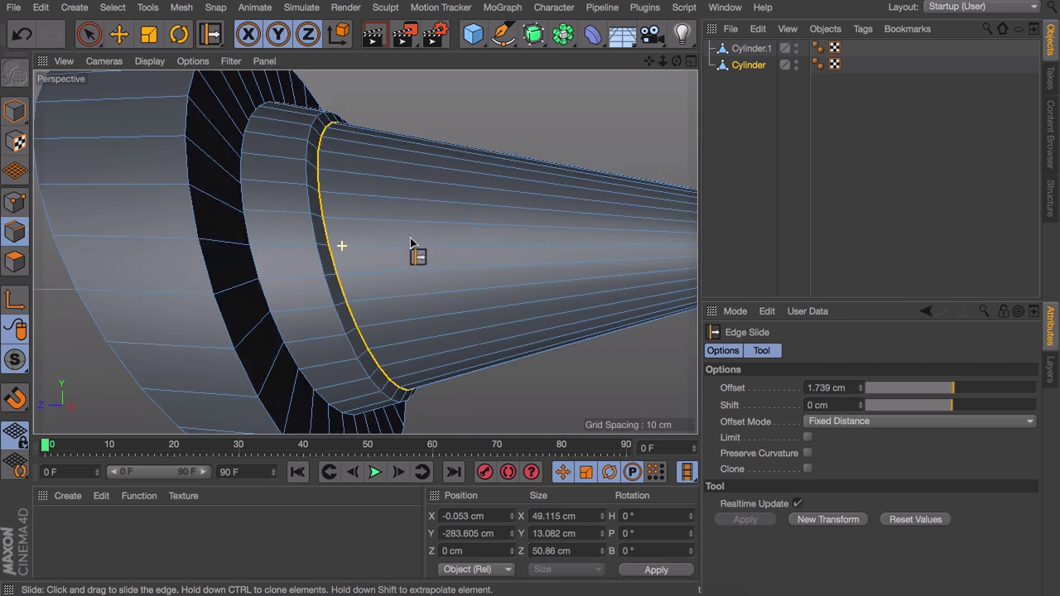
Step: Fine-tune the slope beside the raised ring by sliding the edge loop again, ending with an offset of about -1.3 cm
{"action": "middle_click_drag", "start_coordinate": [438, 224], "coordinate": [287, 223], "text": "alt"}
{"action": "scroll", "coordinate": [290, 230], "scroll_direction": "down", "scroll_amount": 4}
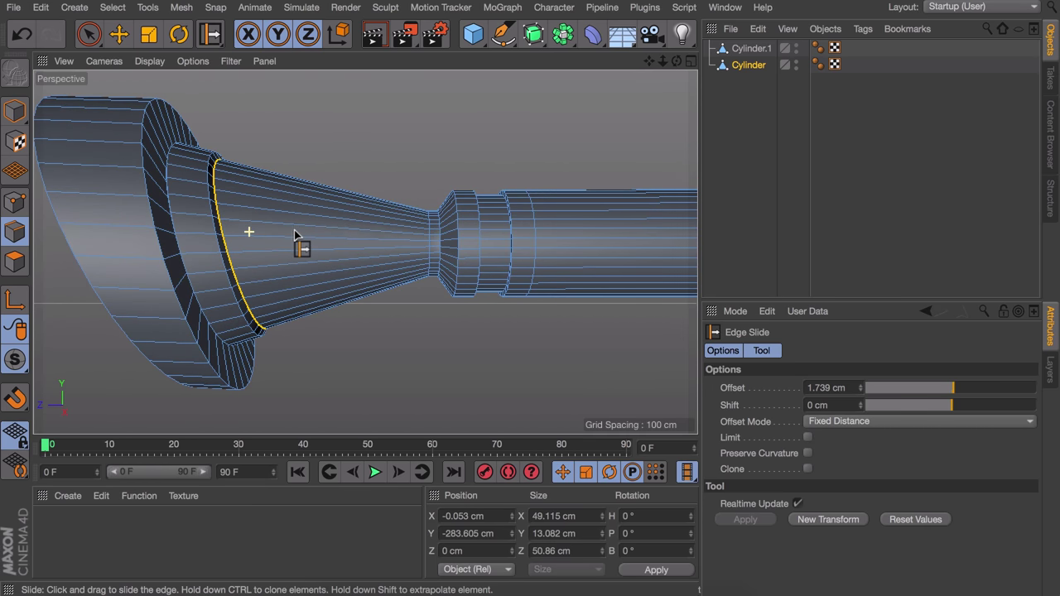
{"action": "left_click_drag", "start_coordinate": [256, 222], "coordinate": [222, 208]}
{"action": "scroll", "coordinate": [240, 175], "scroll_direction": "up", "scroll_amount": 8}
{"action": "left_click_drag", "start_coordinate": [386, 208], "coordinate": [379, 208]}
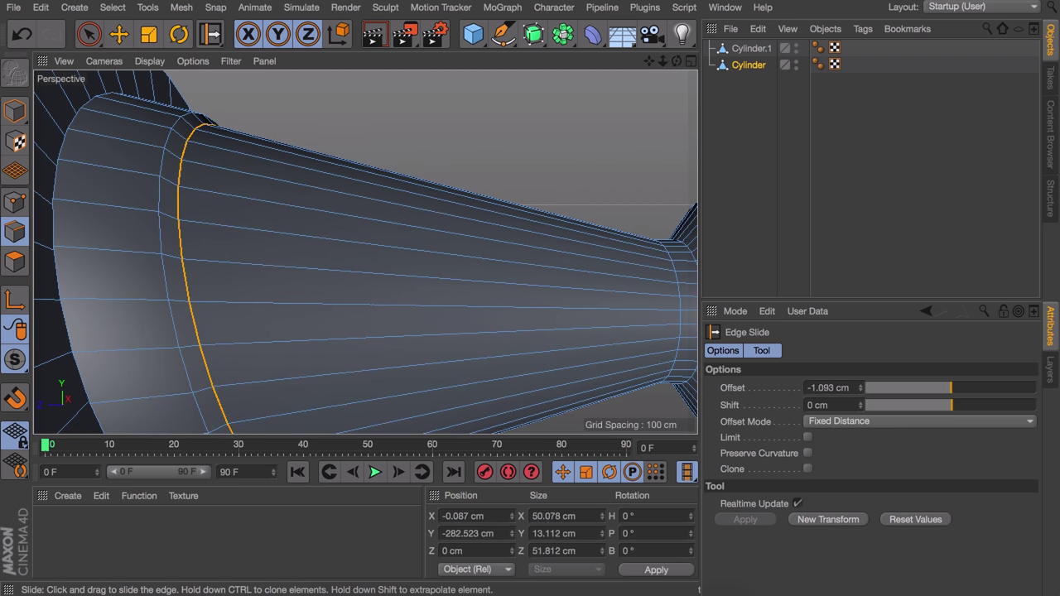
Step: Live-select all front-face polygons of the flared muzzle, compare with the reference image, and inner-extrude them by 5.85 cm
{"action": "right_click_drag", "start_coordinate": [364, 251], "coordinate": [154, 185], "text": "alt"}
{"action": "right_click_drag", "start_coordinate": [360, 178], "coordinate": [317, 263], "text": "alt"}
{"action": "middle_click_drag", "start_coordinate": [609, 203], "coordinate": [372, 208], "text": "alt"}
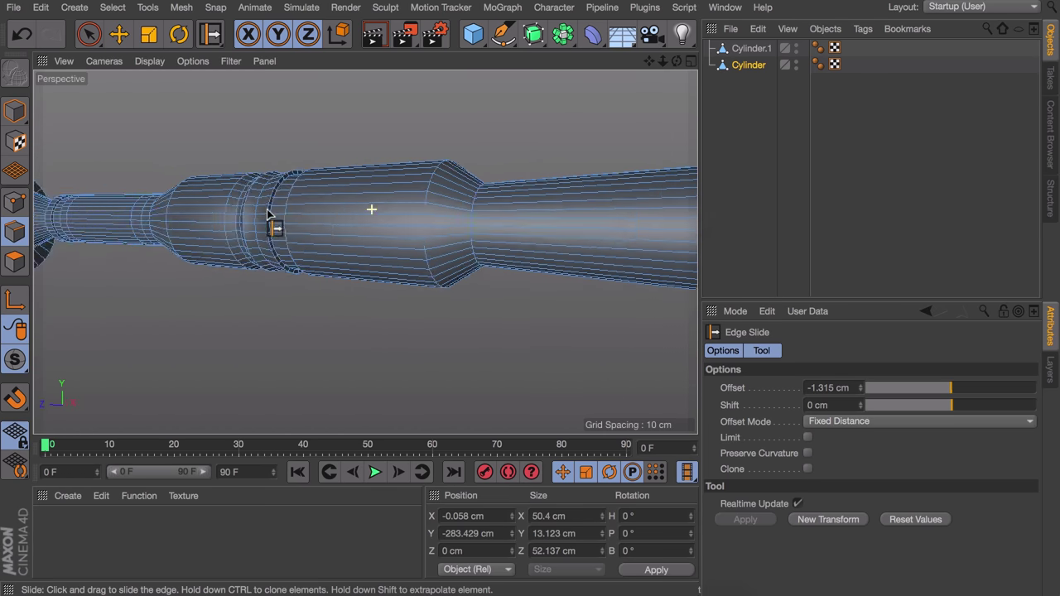
{"action": "middle_click_drag", "start_coordinate": [426, 178], "coordinate": [275, 172], "text": "alt"}
{"action": "right_click_drag", "start_coordinate": [275, 172], "coordinate": [268, 222], "text": "alt"}
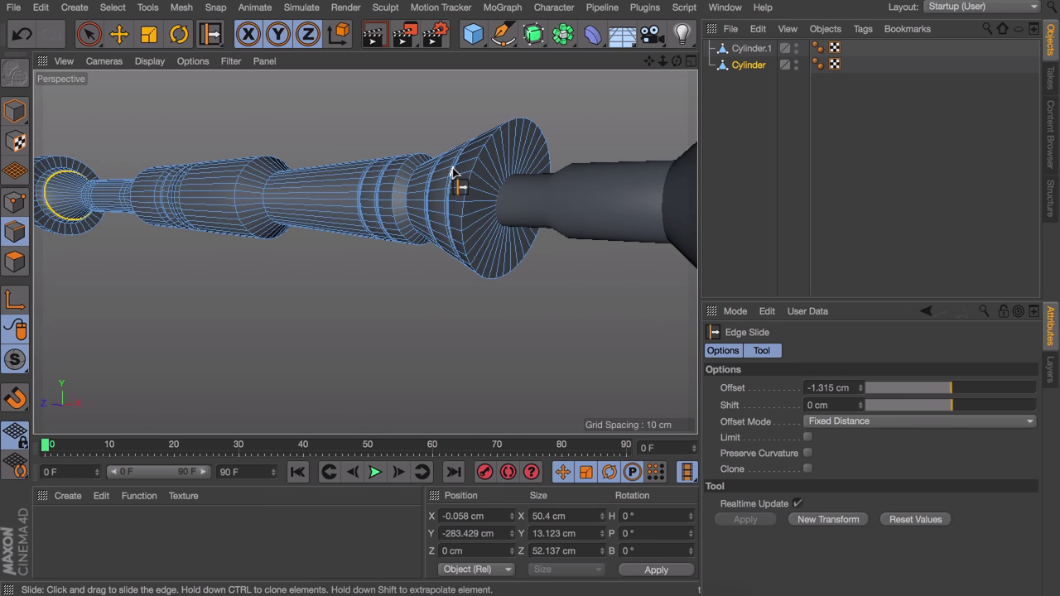
{"action": "left_click_drag", "start_coordinate": [477, 157], "coordinate": [498, 119], "text": "alt"}
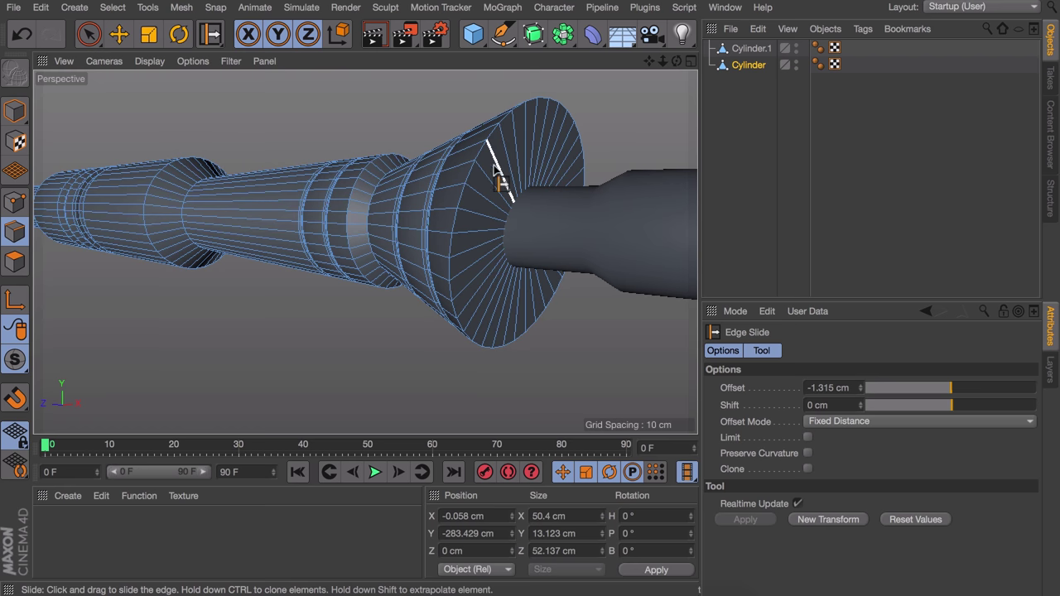
{"action": "left_click", "coordinate": [21, 266]}
{"action": "middle_click_drag", "start_coordinate": [602, 228], "coordinate": [466, 233], "text": "alt"}
{"action": "key", "text": "space"}
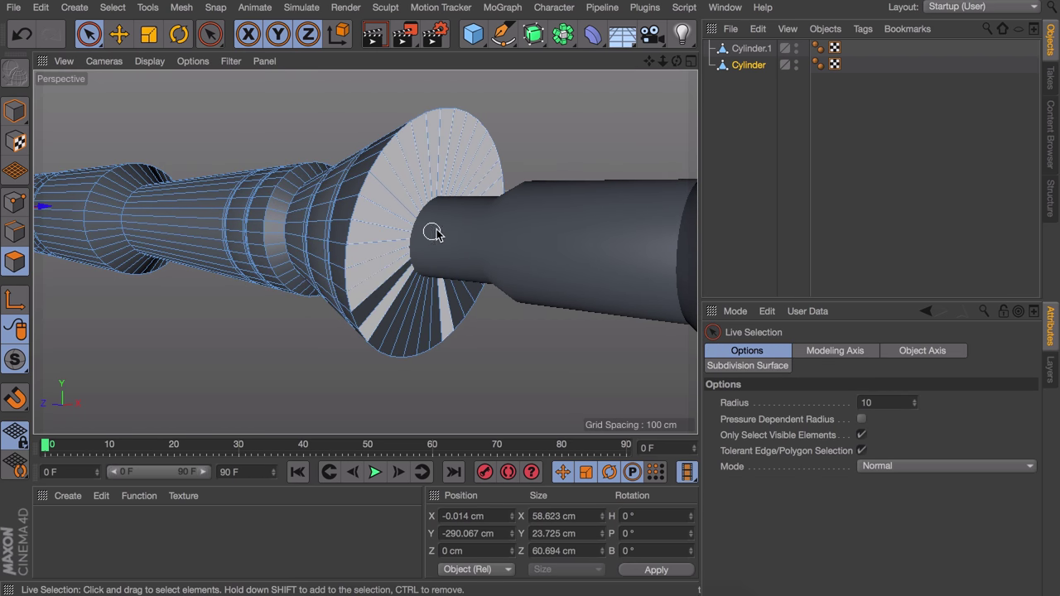
{"action": "mouse_move", "coordinate": [412, 270]}
{"action": "left_mouse_down"}
{"action": "mouse_move", "coordinate": [445, 173]}
{"action": "mouse_move", "coordinate": [420, 267]}
{"action": "left_mouse_up"}
{"action": "middle_click", "coordinate": [421, 263]}
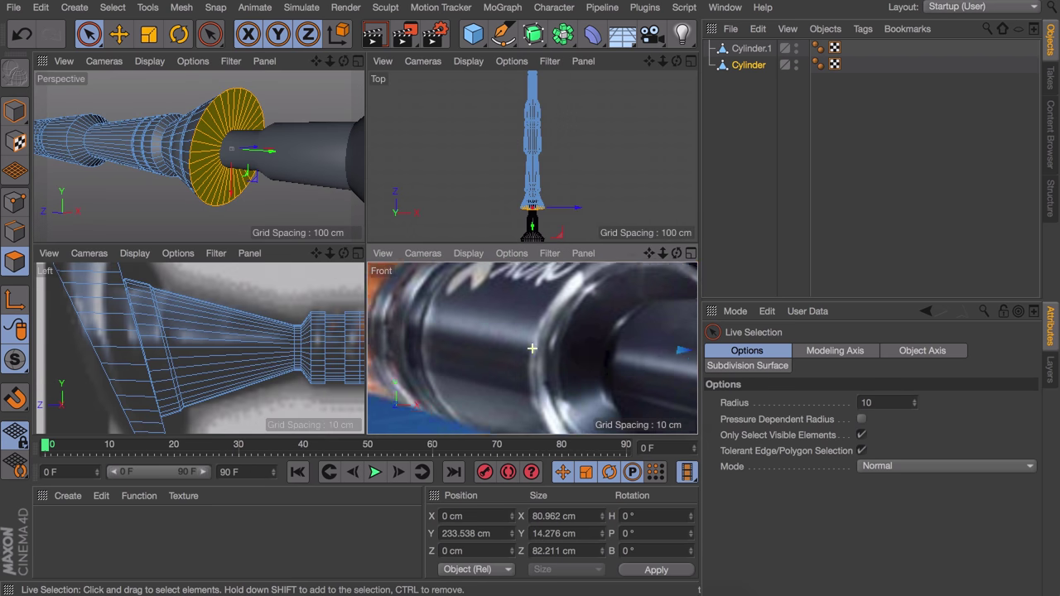
{"action": "middle_click_drag", "start_coordinate": [650, 370], "coordinate": [607, 358], "text": "alt"}
{"action": "left_click_drag", "start_coordinate": [663, 331], "coordinate": [700, 331]}
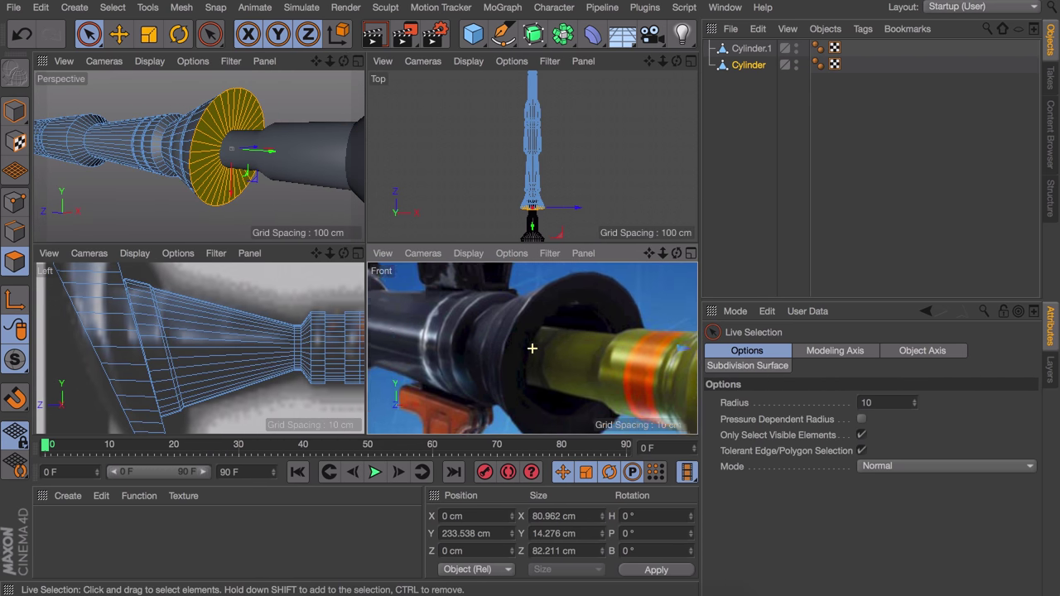
{"action": "key", "text": "i"}
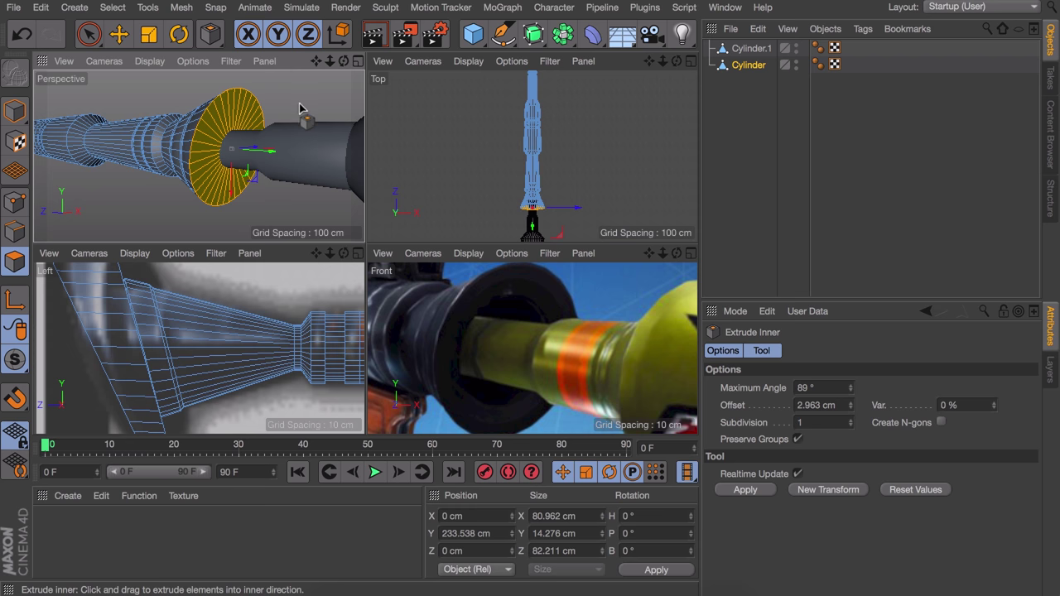
{"action": "scroll", "coordinate": [301, 109], "scroll_direction": "up", "scroll_amount": 5}
{"action": "left_click_drag", "start_coordinate": [290, 110], "coordinate": [261, 109]}
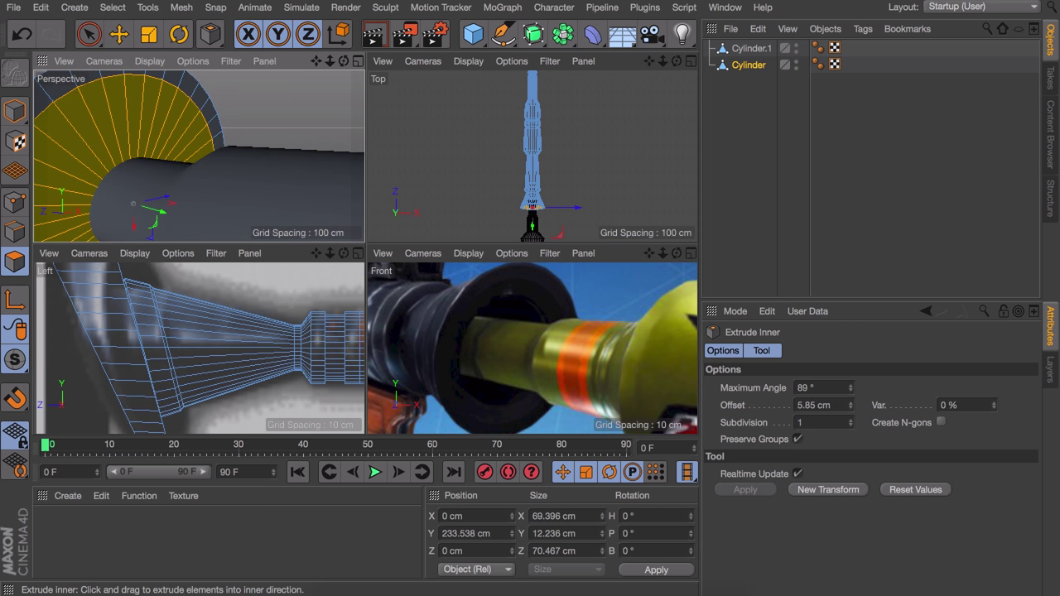
Step: Extrude the inset muzzle face about 38.7 cm back into the tube to hollow it out
{"action": "left_click_drag", "start_coordinate": [319, 124], "coordinate": [132, 126], "text": "alt"}
{"action": "key", "text": "d"}
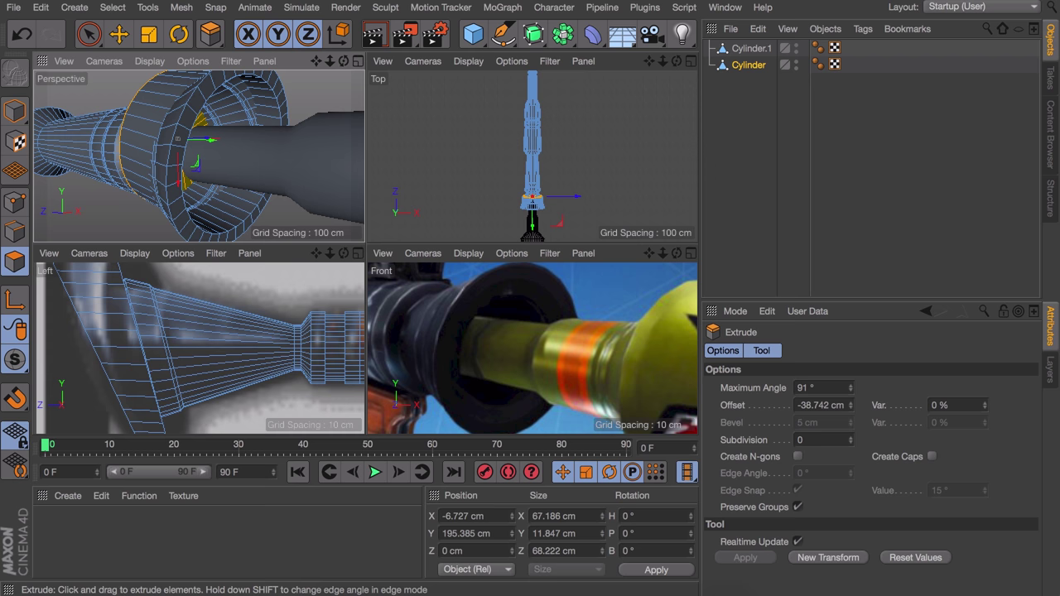
{"action": "left_click_drag", "start_coordinate": [245, 137], "coordinate": [63, 219], "text": "alt"}
Step: Adjust the recessed muzzle polygons with the Scale and Move tools, and return the launcher tube to model mode
{"action": "key", "text": "t"}
{"action": "key", "text": "e"}
{"action": "key", "text": "t"}
{"action": "key", "text": "e"}
{"action": "left_click_drag", "start_coordinate": [213, 125], "coordinate": [233, 168]}
{"action": "left_click", "coordinate": [278, 91]}
{"action": "left_click", "coordinate": [15, 111]}
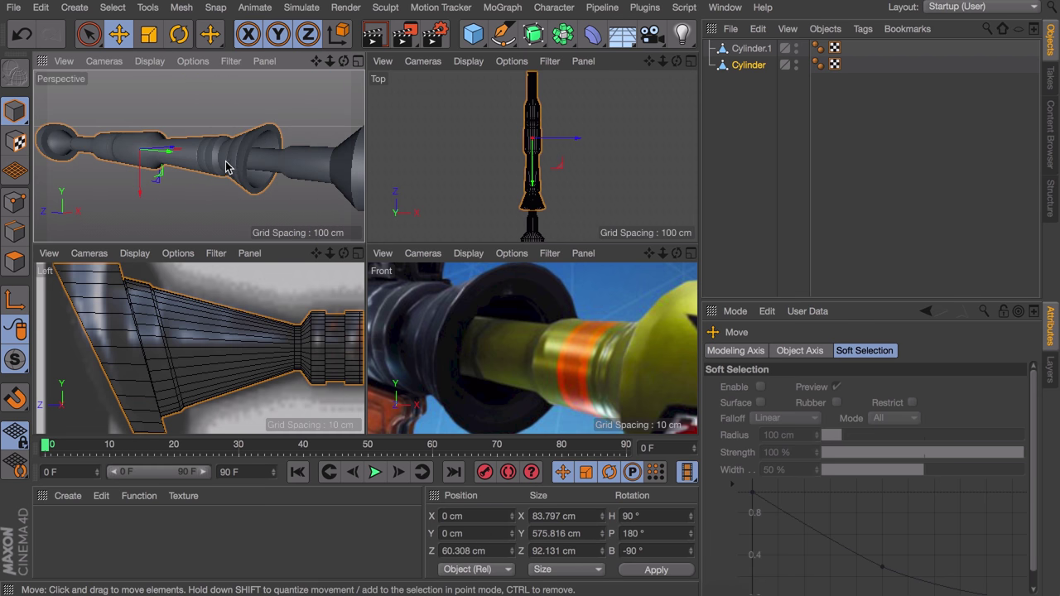
Step: Select the rocket and add vertical loop cuts to the narrow front of its warhead, just behind the tip ring
{"action": "left_click_drag", "start_coordinate": [145, 165], "coordinate": [215, 164], "text": "alt"}
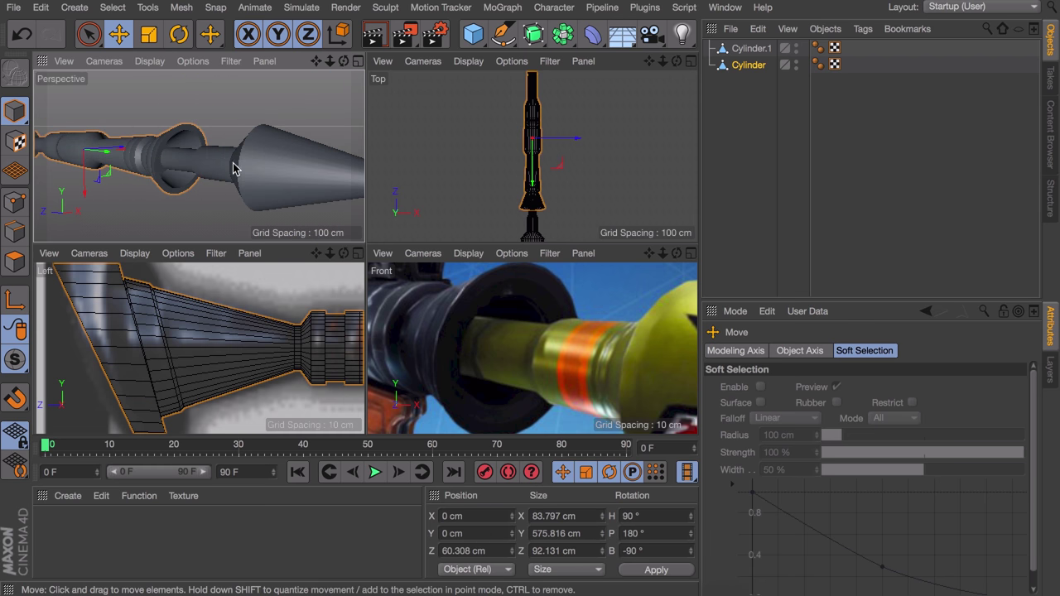
{"action": "left_click", "coordinate": [245, 165]}
{"action": "middle_click_drag", "start_coordinate": [331, 333], "coordinate": [117, 336], "text": "alt"}
{"action": "middle_click", "coordinate": [361, 330]}
{"action": "middle_click_drag", "start_coordinate": [646, 249], "coordinate": [262, 227], "text": "alt"}
{"action": "scroll", "coordinate": [390, 201], "scroll_direction": "up", "scroll_amount": 5}
{"action": "left_click", "coordinate": [15, 232]}
{"action": "key", "text": "k"}
{"action": "key", "text": "l"}
{"action": "scroll", "coordinate": [687, 222], "scroll_direction": "up", "scroll_amount": 8}
{"action": "left_click", "coordinate": [543, 304]}
{"action": "left_click", "coordinate": [533, 290]}
Step: Loop-select the middle new edge loop near the rocket's tip, scale it inward into a groove, bevel it and shift it slightly
{"action": "key", "text": "u"}
{"action": "key", "text": "l"}
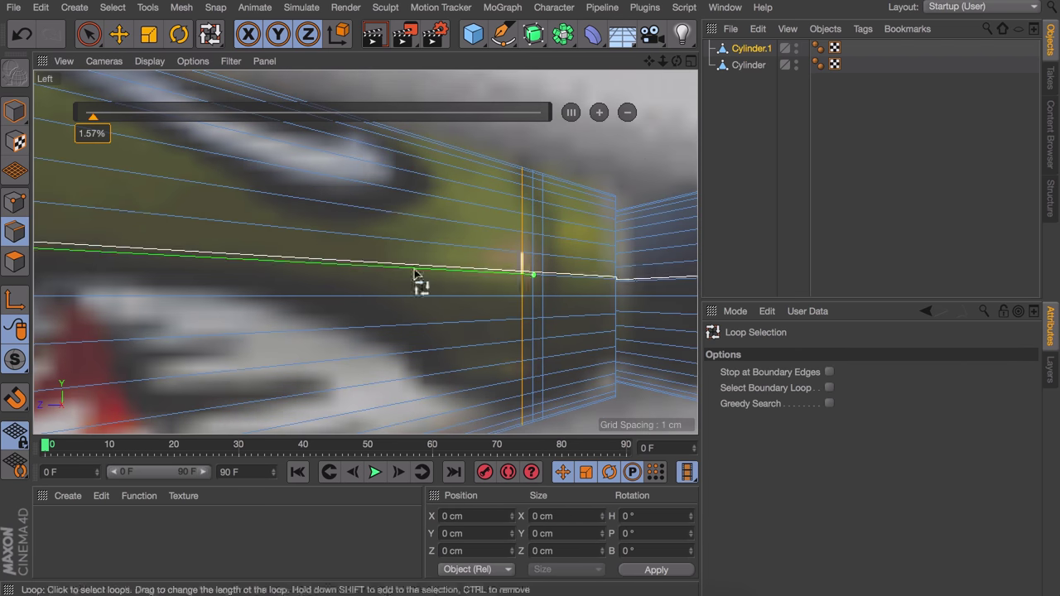
{"action": "left_click", "coordinate": [533, 186]}
{"action": "key", "text": "t"}
{"action": "left_click_drag", "start_coordinate": [572, 158], "coordinate": [557, 159]}
{"action": "key", "text": "m"}
{"action": "key", "text": "s"}
{"action": "left_click_drag", "start_coordinate": [569, 155], "coordinate": [584, 156]}
{"action": "key", "text": "e"}
{"action": "left_click_drag", "start_coordinate": [608, 297], "coordinate": [604, 298]}
{"action": "scroll", "coordinate": [580, 248], "scroll_direction": "down", "scroll_amount": 8}
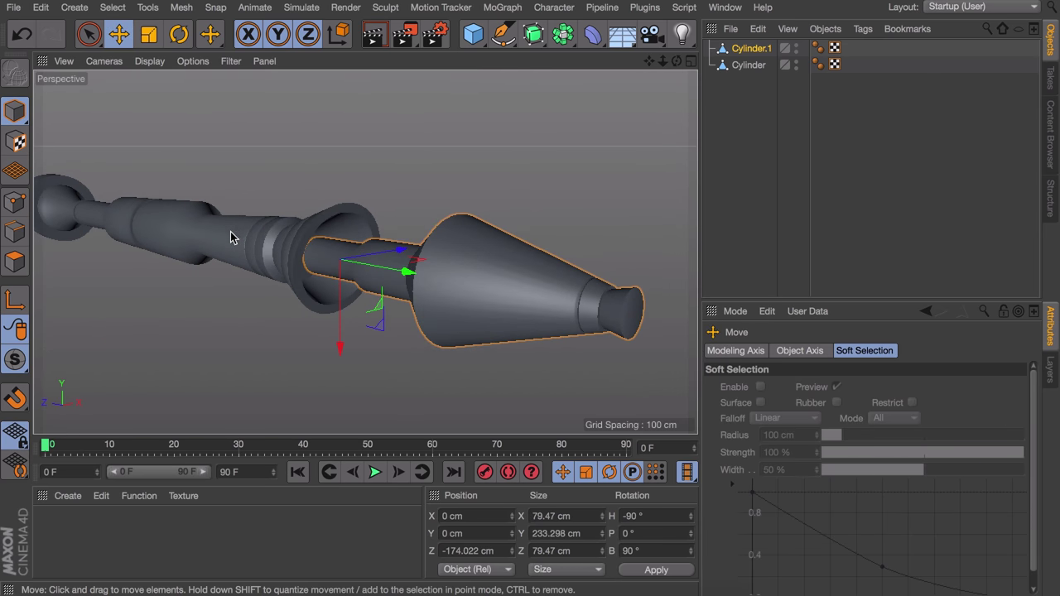
Step: Examine the launcher tube's rings and shoulders up close and compare their edge rounding with the reference image
{"action": "scroll", "coordinate": [233, 224], "scroll_direction": "up", "scroll_amount": 8}
{"action": "scroll", "coordinate": [339, 221], "scroll_direction": "up", "scroll_amount": 10}
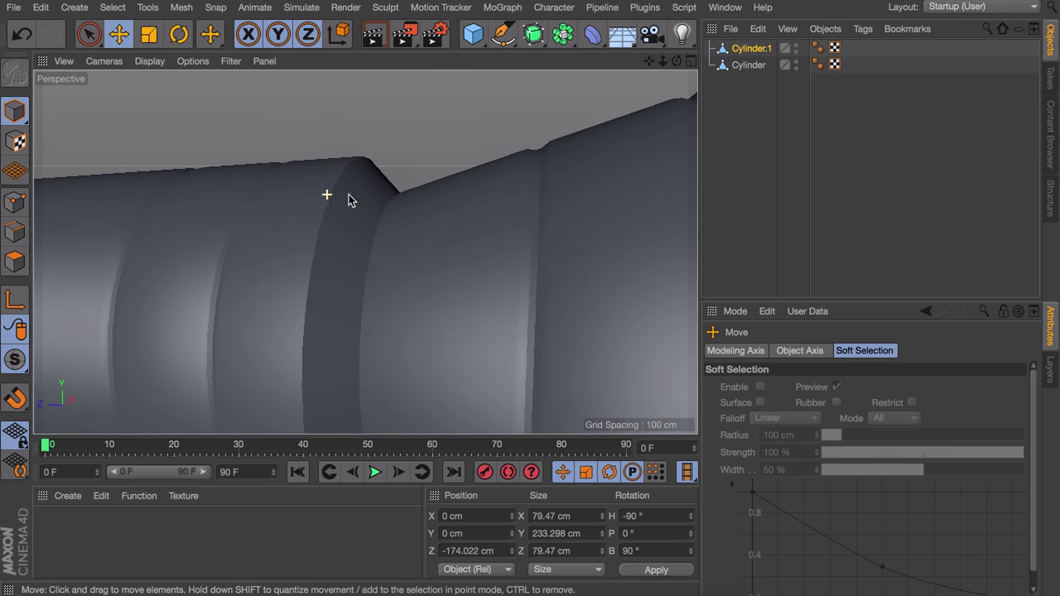
{"action": "scroll", "coordinate": [203, 198], "scroll_direction": "up", "scroll_amount": 4}
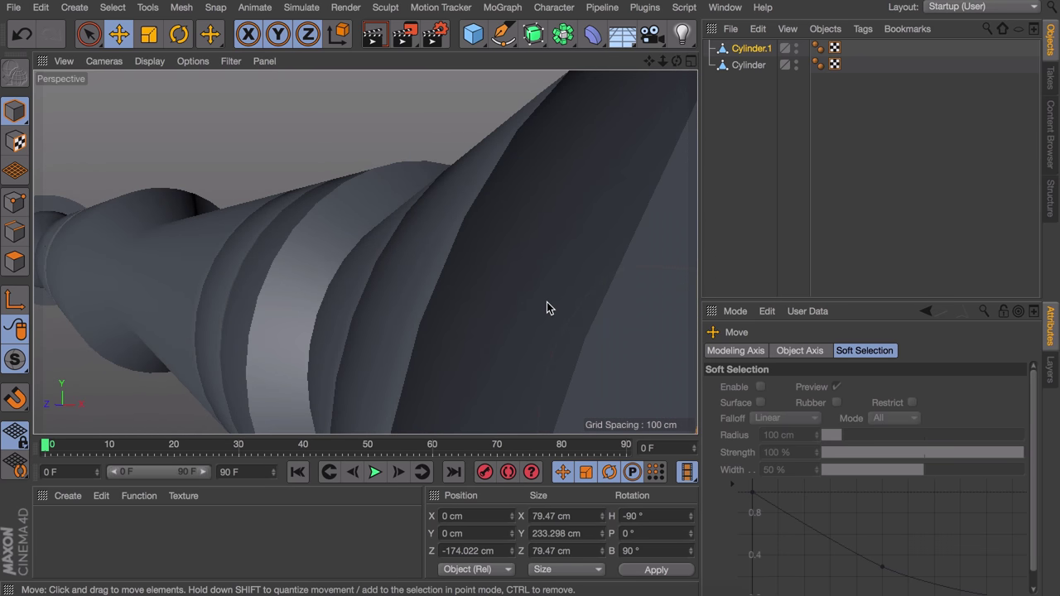
{"action": "middle_click", "coordinate": [384, 262]}
{"action": "scroll", "coordinate": [477, 344], "scroll_direction": "up", "scroll_amount": 5}
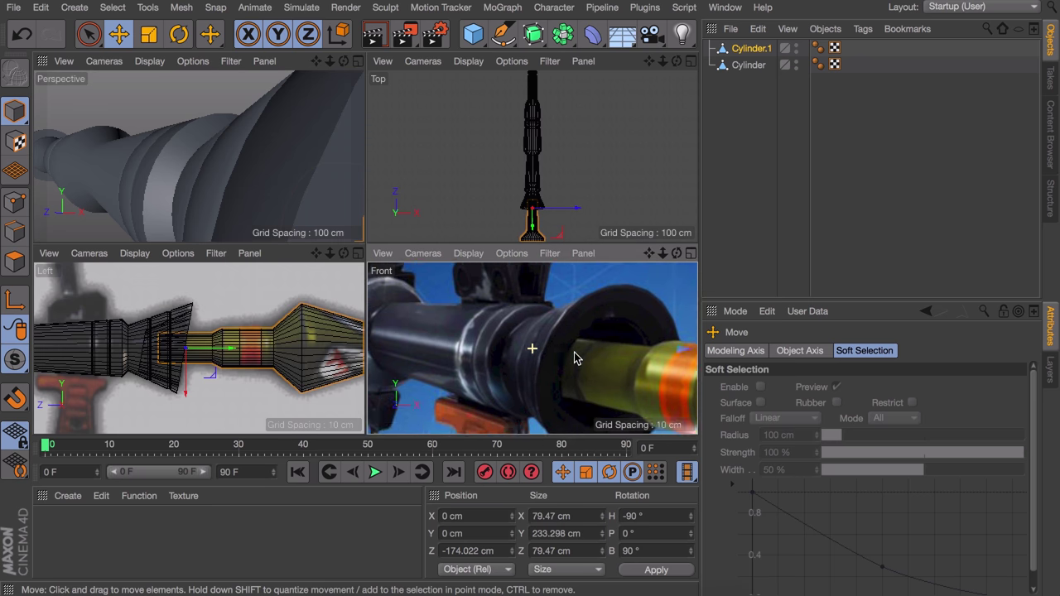
{"action": "scroll", "coordinate": [475, 348], "scroll_direction": "up", "scroll_amount": 2}
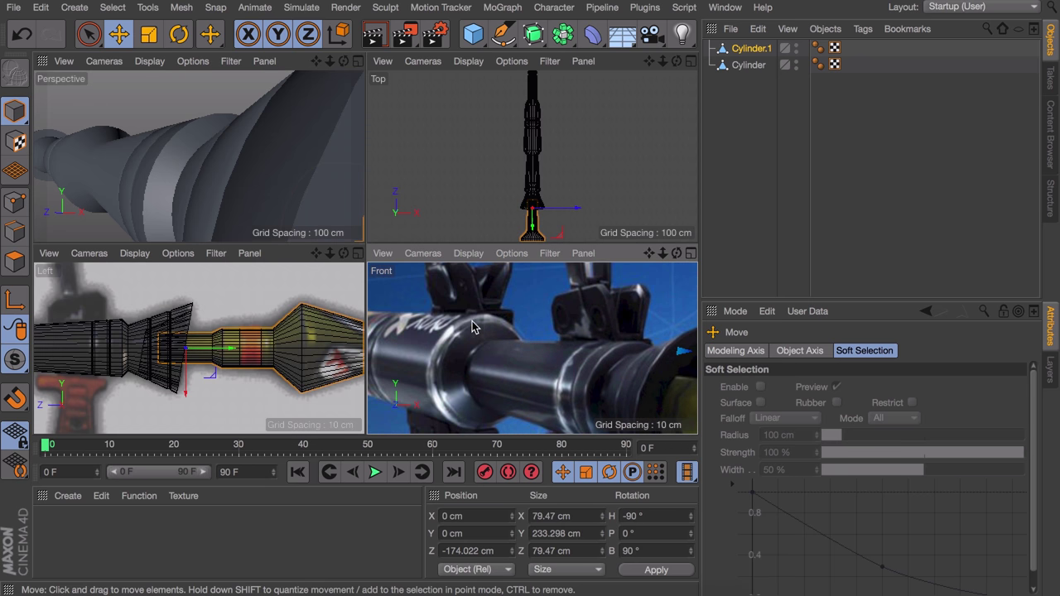
{"action": "mouse_move", "coordinate": [140, 136]}
{"action": "left_mouse_down", "text": "alt"}
{"action": "mouse_move", "coordinate": [201, 170]}
{"action": "mouse_move", "coordinate": [130, 121]}
{"action": "left_mouse_up", "text": "alt"}
{"action": "scroll", "coordinate": [173, 156], "scroll_direction": "up", "scroll_amount": 3}
{"action": "left_click_drag", "start_coordinate": [174, 156], "coordinate": [301, 152], "text": "alt"}
{"action": "left_click_drag", "start_coordinate": [220, 154], "coordinate": [145, 157], "text": "alt"}
{"action": "scroll", "coordinate": [196, 161], "scroll_direction": "down", "scroll_amount": 3}
Step: Loop-select the front shoulder edge of the tube's wide middle section and bevel it with a 4 cm offset and 3 subdivisions
{"action": "left_click", "coordinate": [16, 232]}
{"action": "left_click", "coordinate": [270, 169]}
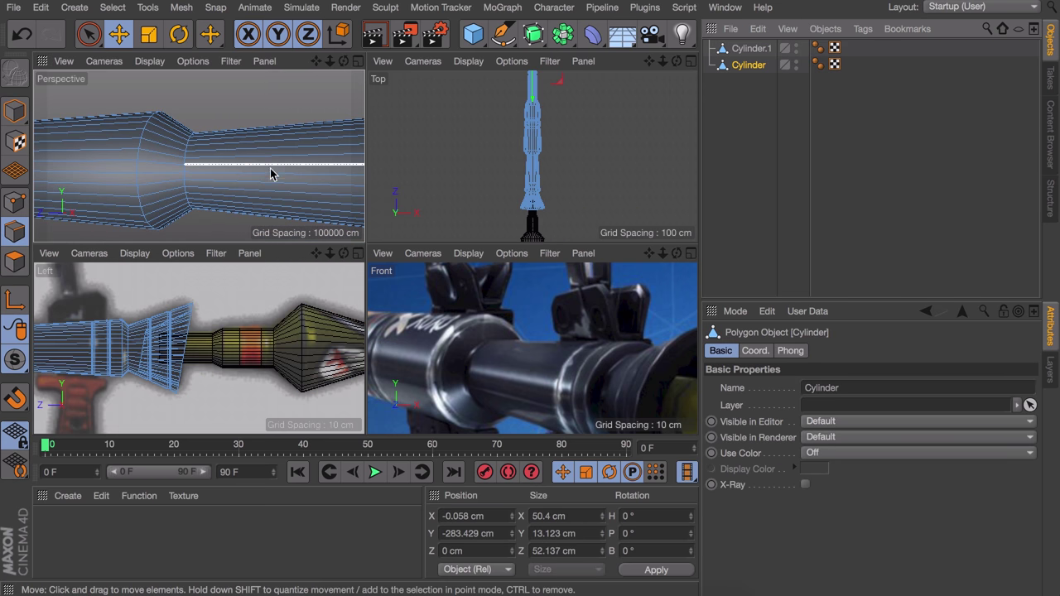
{"action": "key", "text": "F3"}
{"action": "scroll", "coordinate": [220, 194], "scroll_direction": "up", "scroll_amount": 5}
{"action": "middle_click_drag", "start_coordinate": [227, 199], "coordinate": [255, 161], "text": "alt"}
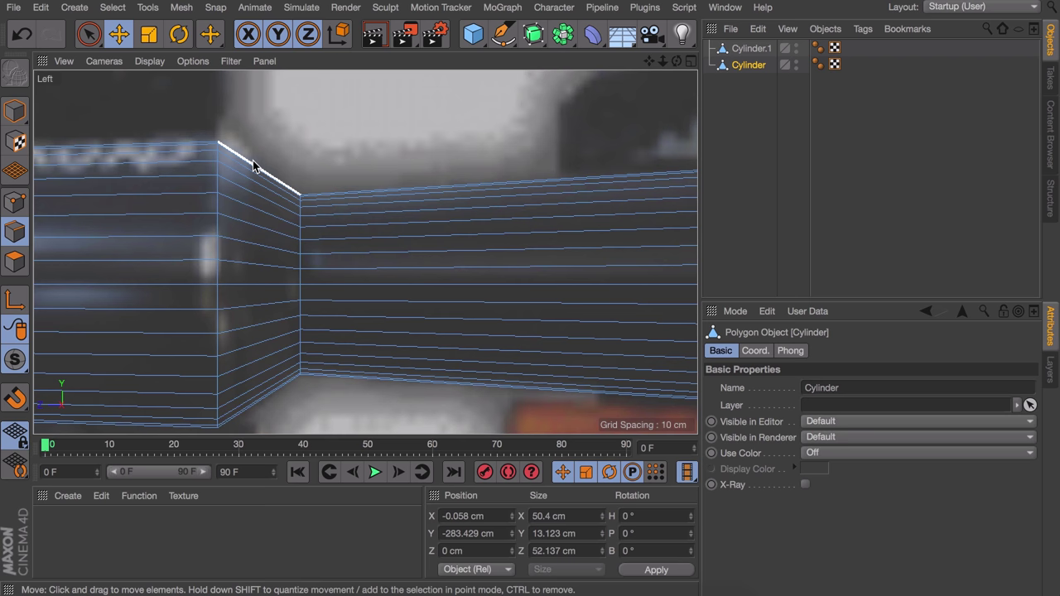
{"action": "key", "text": "u"}
{"action": "key", "text": "l"}
{"action": "left_click", "coordinate": [218, 169]}
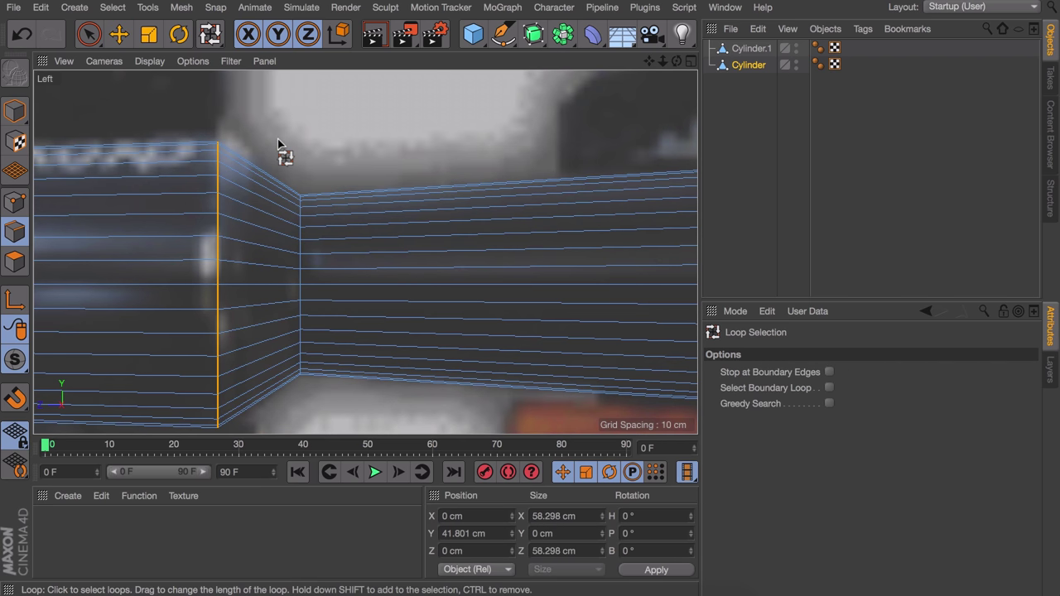
{"action": "key", "text": "m"}
{"action": "key", "text": "s"}
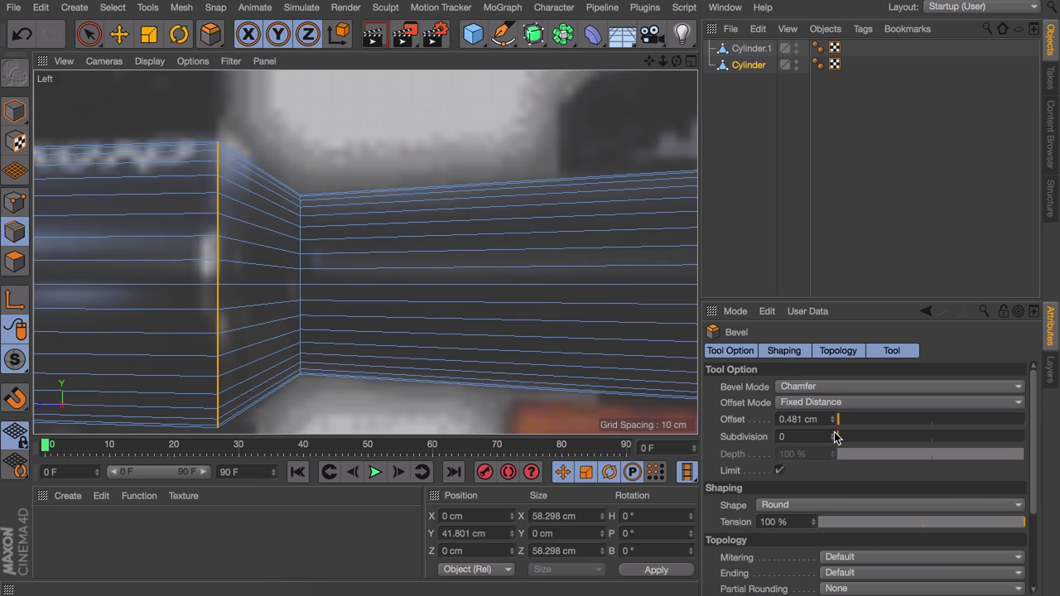
{"action": "left_click", "coordinate": [834, 433]}
{"action": "mouse_move", "coordinate": [835, 425]}
{"action": "left_mouse_down"}
{"action": "mouse_move", "coordinate": [855, 425]}
{"action": "mouse_move", "coordinate": [844, 420]}
{"action": "left_mouse_up"}
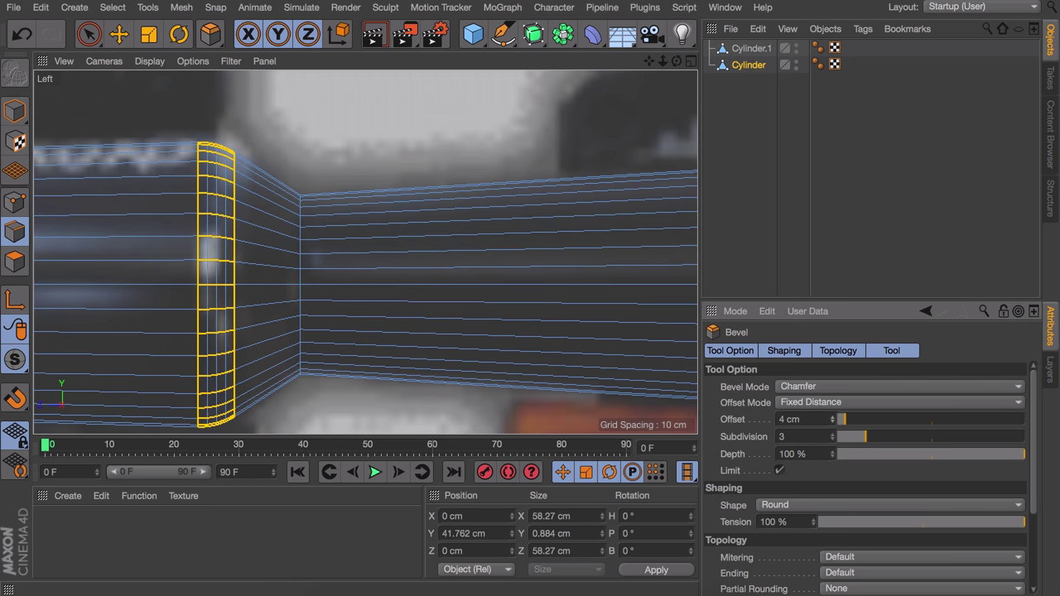
Step: Bevel the edge loop at the narrow neck in front of that shoulder by about 2.16 cm with 3 subdivisions
{"action": "key", "text": "u"}
{"action": "key", "text": "l"}
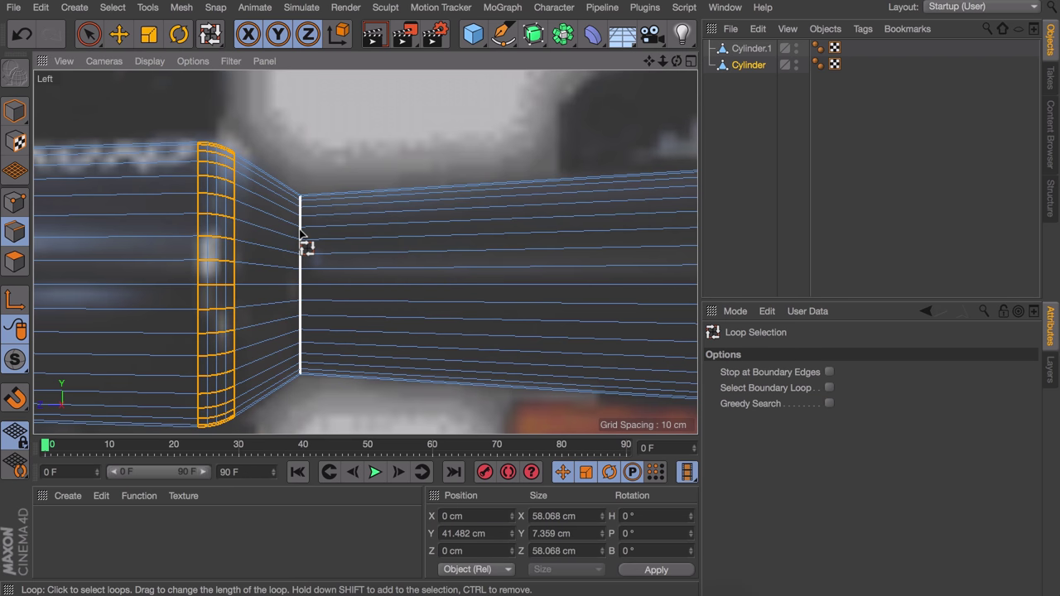
{"action": "left_click", "coordinate": [300, 236]}
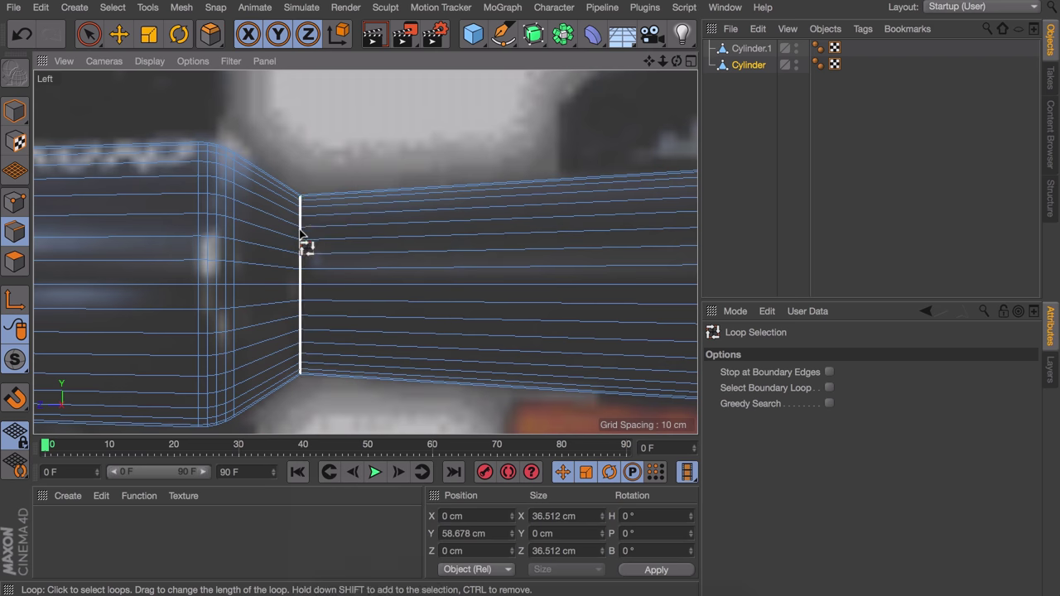
{"action": "key", "text": "m"}
{"action": "key", "text": "s"}
{"action": "left_click_drag", "start_coordinate": [302, 236], "coordinate": [305, 236]}
{"action": "left_click_drag", "start_coordinate": [417, 204], "coordinate": [415, 204]}
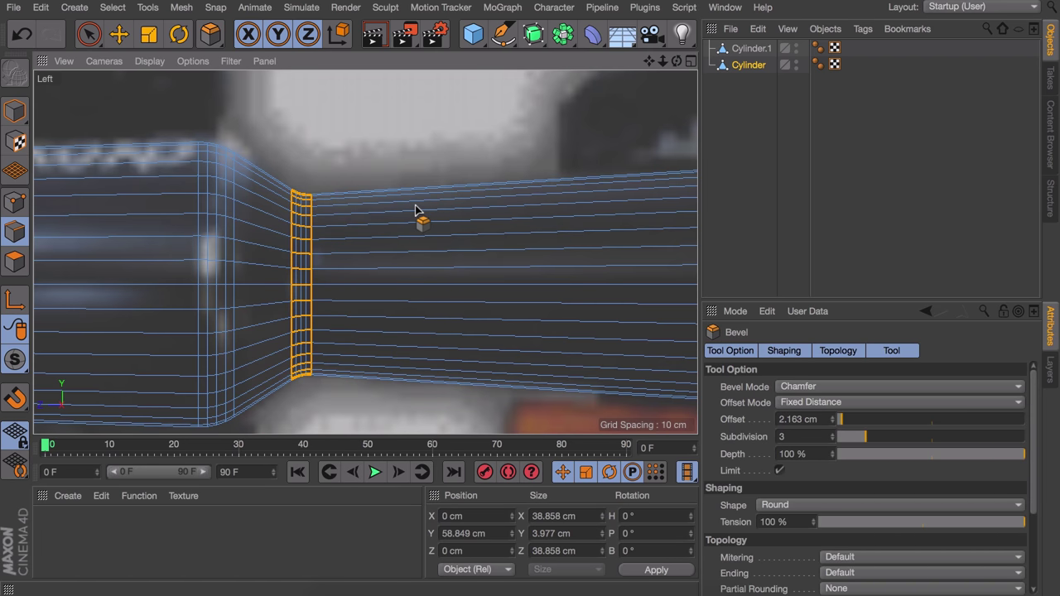
Step: Loop-select an edge loop at the rear of the tube's wide middle section and bevel it with 3 subdivisions
{"action": "right_click_drag", "start_coordinate": [219, 155], "coordinate": [228, 214], "text": "alt"}
{"action": "middle_click_drag", "start_coordinate": [228, 213], "coordinate": [370, 214], "text": "alt"}
{"action": "middle_click_drag", "start_coordinate": [168, 170], "coordinate": [230, 198], "text": "alt"}
{"action": "right_click_drag", "start_coordinate": [231, 199], "coordinate": [246, 149], "text": "alt"}
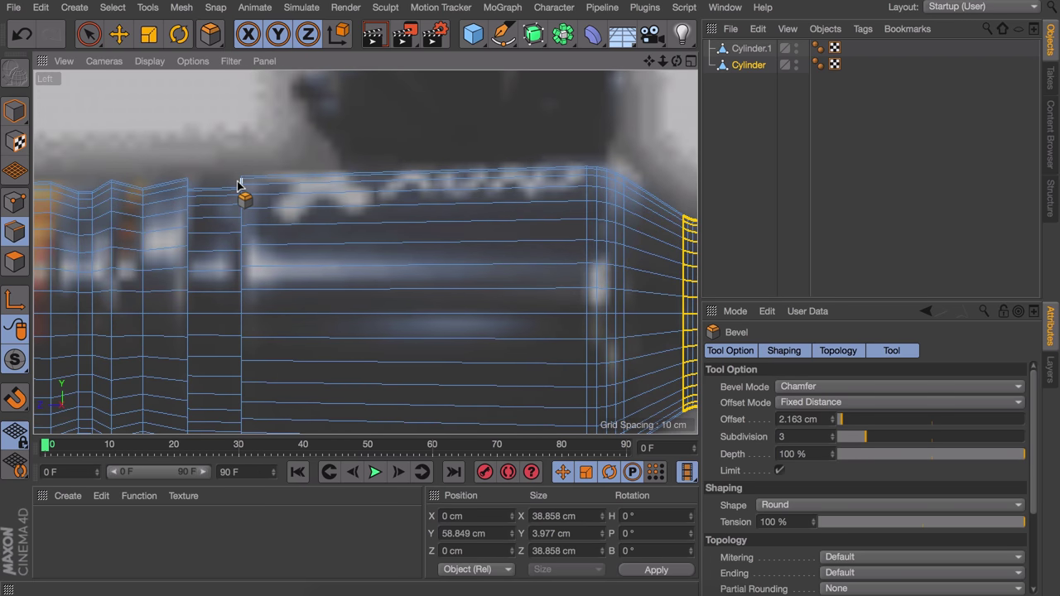
{"action": "middle_click", "coordinate": [239, 184]}
{"action": "scroll", "coordinate": [261, 147], "scroll_direction": "up", "scroll_amount": 4}
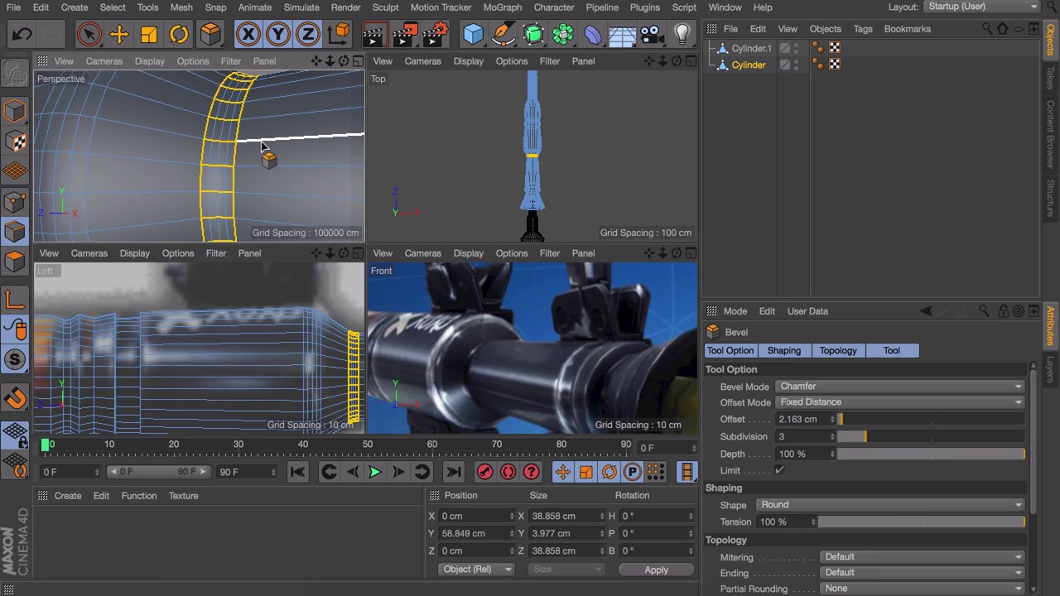
{"action": "key", "text": "u"}
{"action": "key", "text": "l"}
{"action": "left_click", "coordinate": [109, 119]}
{"action": "key", "text": "m"}
{"action": "key", "text": "s"}
{"action": "left_click_drag", "start_coordinate": [109, 118], "coordinate": [114, 119]}
Step: Bevel the neighbouring edge loop at the rear of the wide section by about 1.35 cm with 3 subdivisions
{"action": "key", "text": "u"}
{"action": "key", "text": "l"}
{"action": "left_click", "coordinate": [121, 120]}
{"action": "key", "text": "m"}
{"action": "key", "text": "s"}
{"action": "key", "text": "m"}
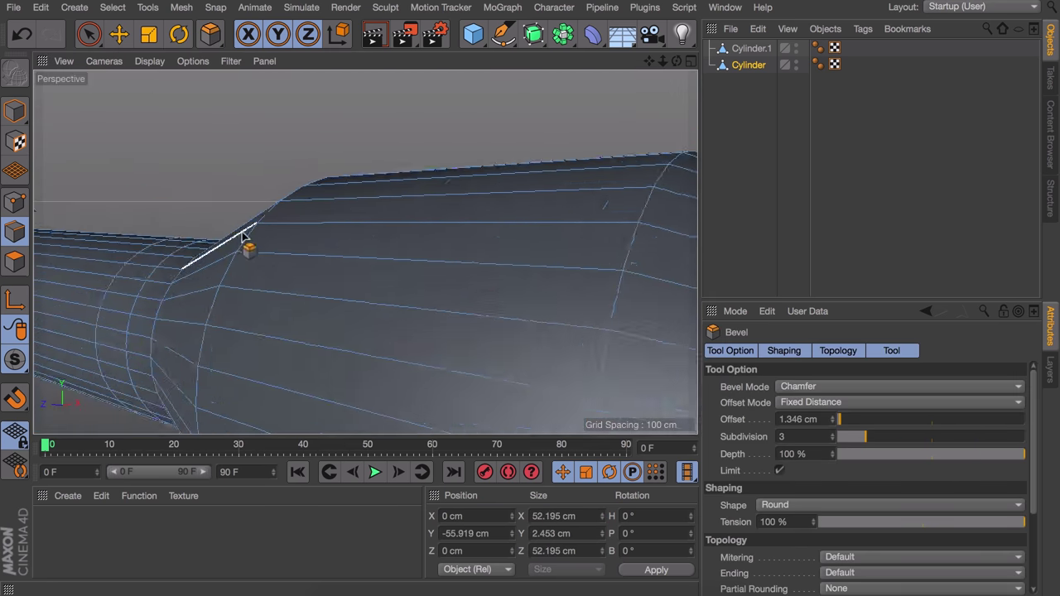
{"action": "left_click_drag", "start_coordinate": [248, 238], "coordinate": [414, 191]}
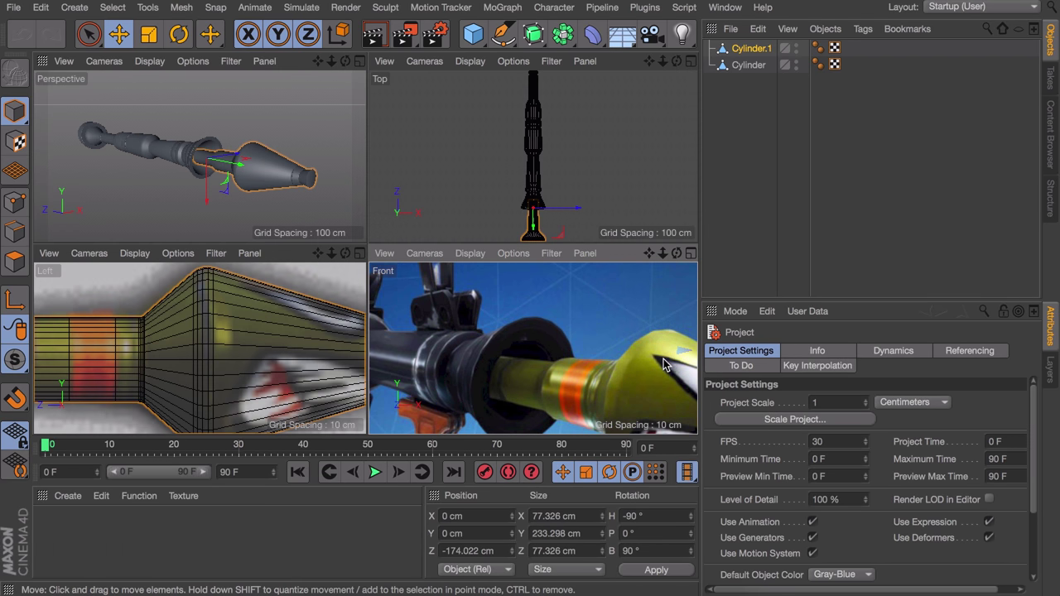
Step: Study the sights in the reference, add a cube, scale it down and fit it to the front sight's base in the side view
{"action": "middle_click", "coordinate": [464, 313]}
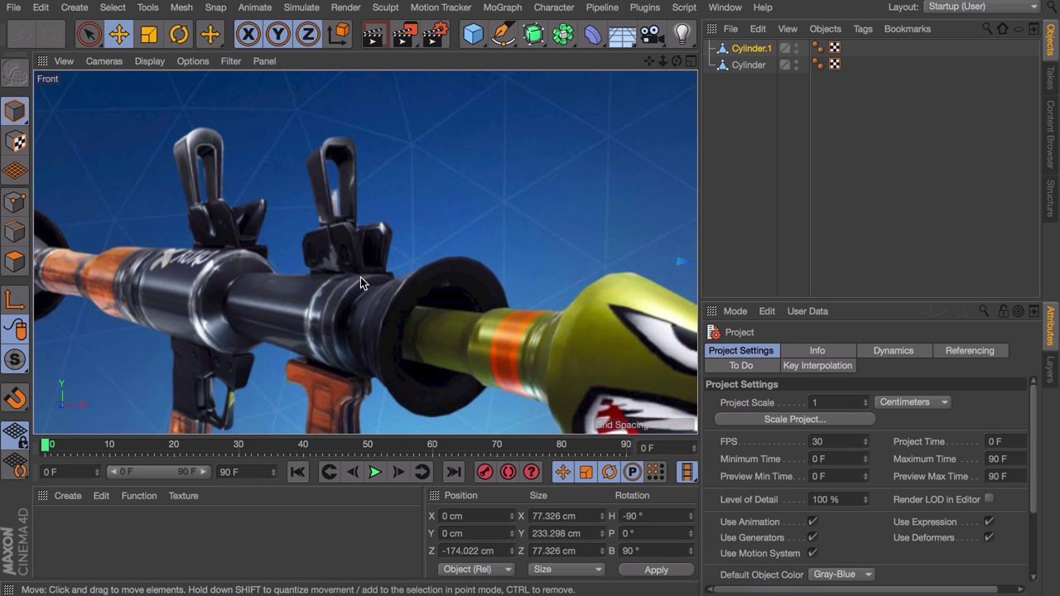
{"action": "middle_click", "coordinate": [240, 237]}
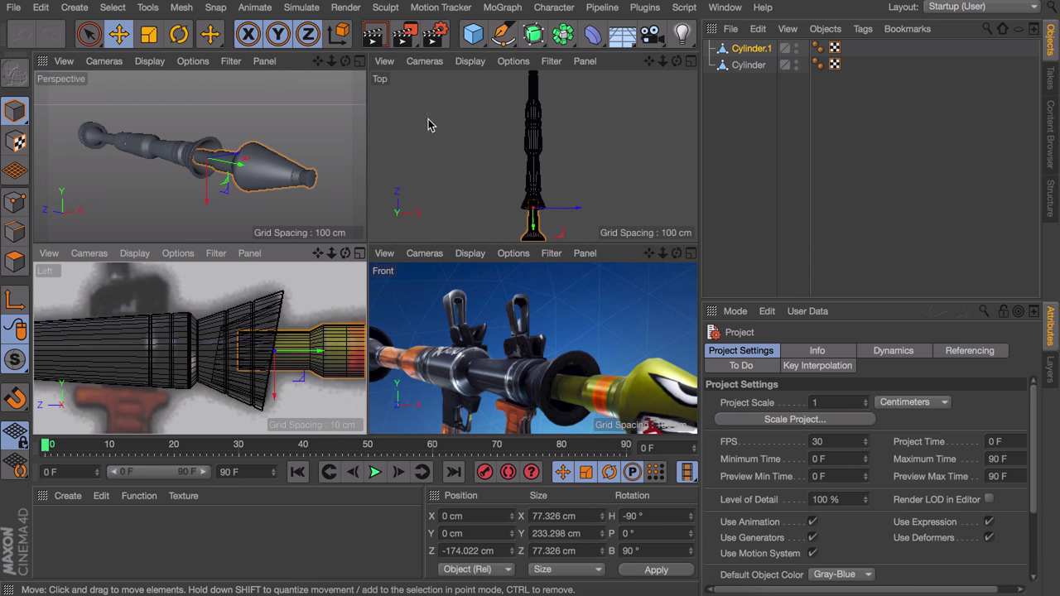
{"action": "left_click", "coordinate": [473, 33]}
{"action": "key", "text": "t"}
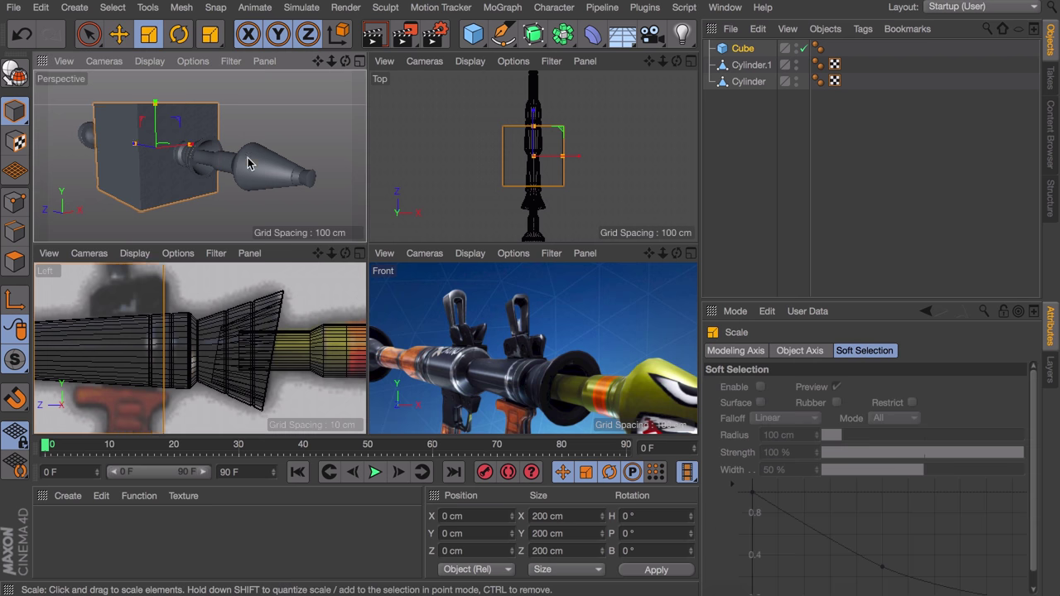
{"action": "left_click_drag", "start_coordinate": [272, 141], "coordinate": [199, 143]}
{"action": "middle_click", "coordinate": [140, 289]}
{"action": "middle_click_drag", "start_coordinate": [204, 298], "coordinate": [384, 343], "text": "alt"}
{"action": "key", "text": "e"}
{"action": "left_click_drag", "start_coordinate": [73, 299], "coordinate": [312, 246]}
{"action": "left_click_drag", "start_coordinate": [378, 240], "coordinate": [405, 141]}
{"action": "left_click_drag", "start_coordinate": [356, 215], "coordinate": [332, 205]}
{"action": "left_click_drag", "start_coordinate": [369, 217], "coordinate": [381, 229]}
Step: Narrow and reposition the cube into a block about 16.7 × 14.5 × 49.9 cm, partly sunk into the tube's upper surface
{"action": "middle_click", "coordinate": [378, 194]}
{"action": "left_click_drag", "start_coordinate": [189, 175], "coordinate": [201, 109], "text": "alt"}
{"action": "left_click_drag", "start_coordinate": [202, 95], "coordinate": [204, 114]}
{"action": "left_click_drag", "start_coordinate": [204, 114], "coordinate": [169, 119], "text": "alt"}
{"action": "left_click_drag", "start_coordinate": [235, 149], "coordinate": [218, 149]}
{"action": "left_click_drag", "start_coordinate": [217, 149], "coordinate": [203, 150], "text": "alt"}
{"action": "left_click_drag", "start_coordinate": [197, 152], "coordinate": [179, 156]}
{"action": "left_click_drag", "start_coordinate": [182, 153], "coordinate": [167, 152]}
{"action": "left_click_drag", "start_coordinate": [213, 306], "coordinate": [213, 307]}
{"action": "middle_click", "coordinate": [200, 191]}
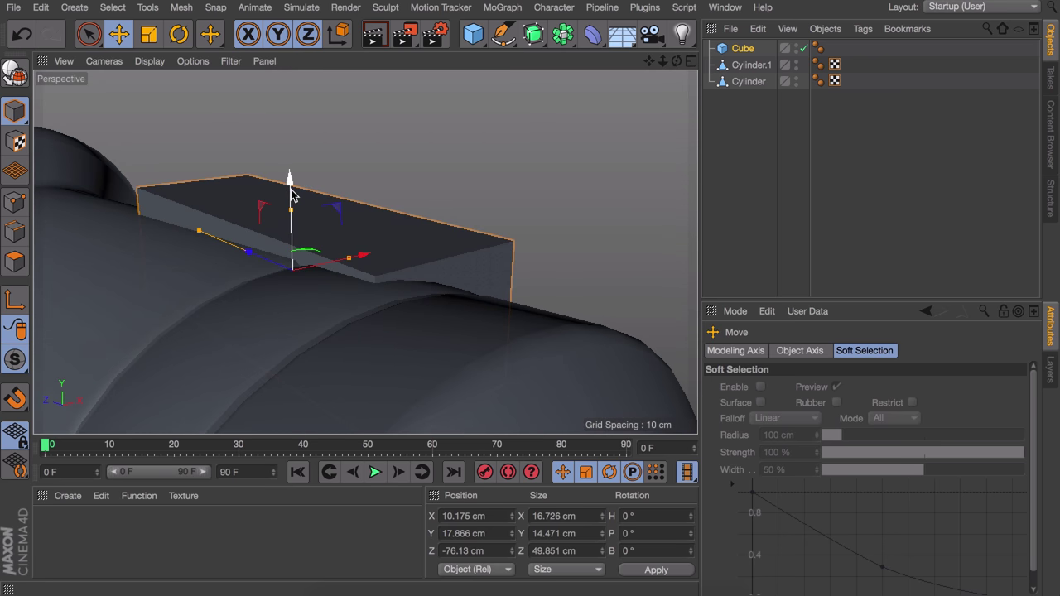
Step: Duplicate the sight-base block upward and flatten the copy into a plate about 1.28 cm thick lying on the block
{"action": "left_click_drag", "start_coordinate": [292, 194], "coordinate": [293, 49], "text": "ctrl"}
{"action": "middle_click_drag", "start_coordinate": [308, 223], "coordinate": [300, 271], "text": "alt"}
{"action": "left_click_drag", "start_coordinate": [280, 114], "coordinate": [282, 181]}
Step: Set the plate's X segments to 3 and switch the perspective display to Gouraud Shading (Lines)
{"action": "left_click", "coordinate": [926, 311]}
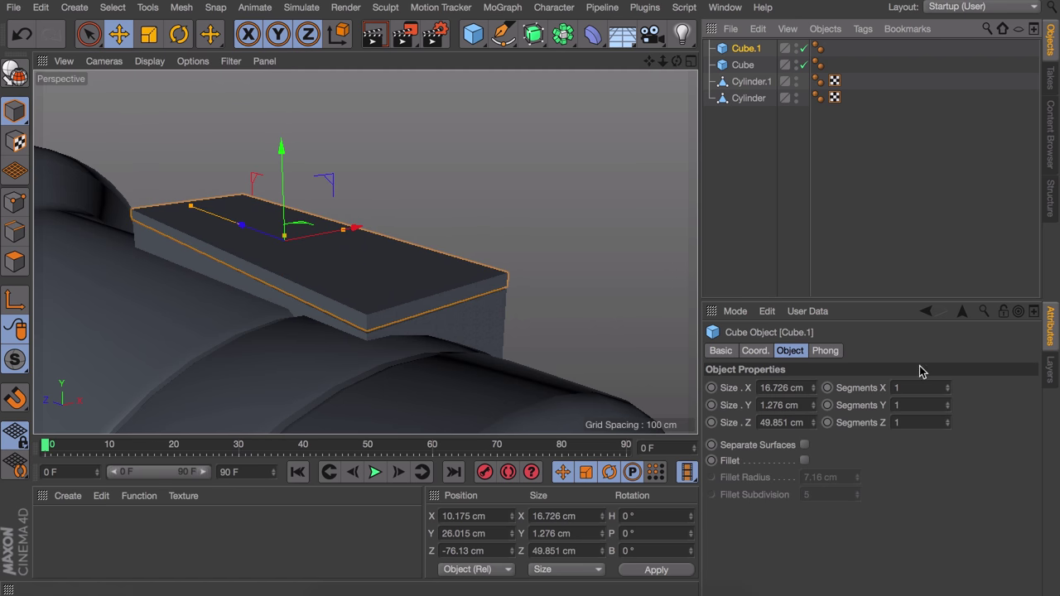
{"action": "left_click", "coordinate": [950, 386]}
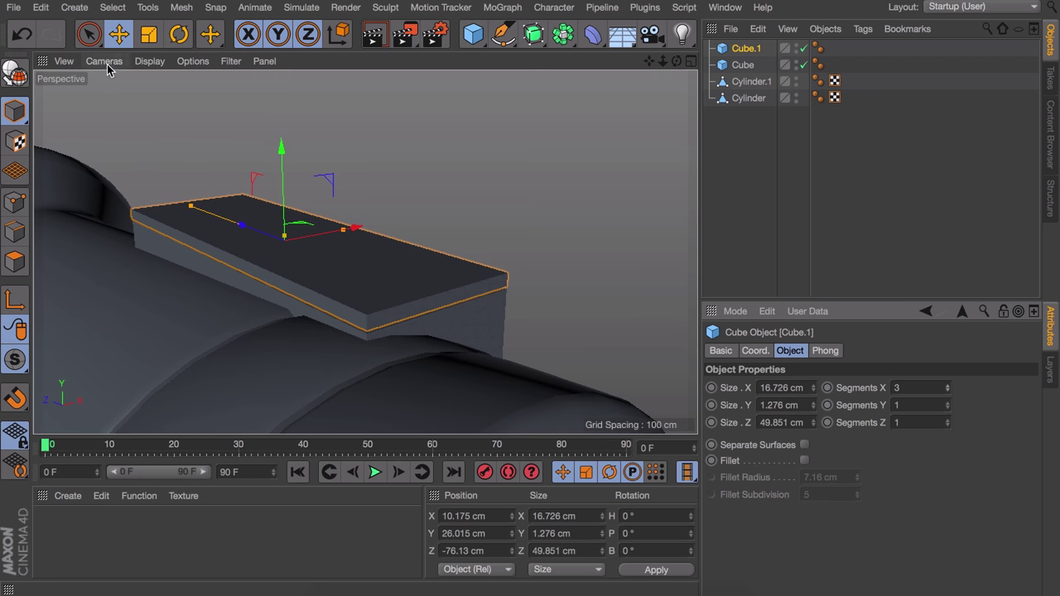
{"action": "left_click", "coordinate": [149, 62]}
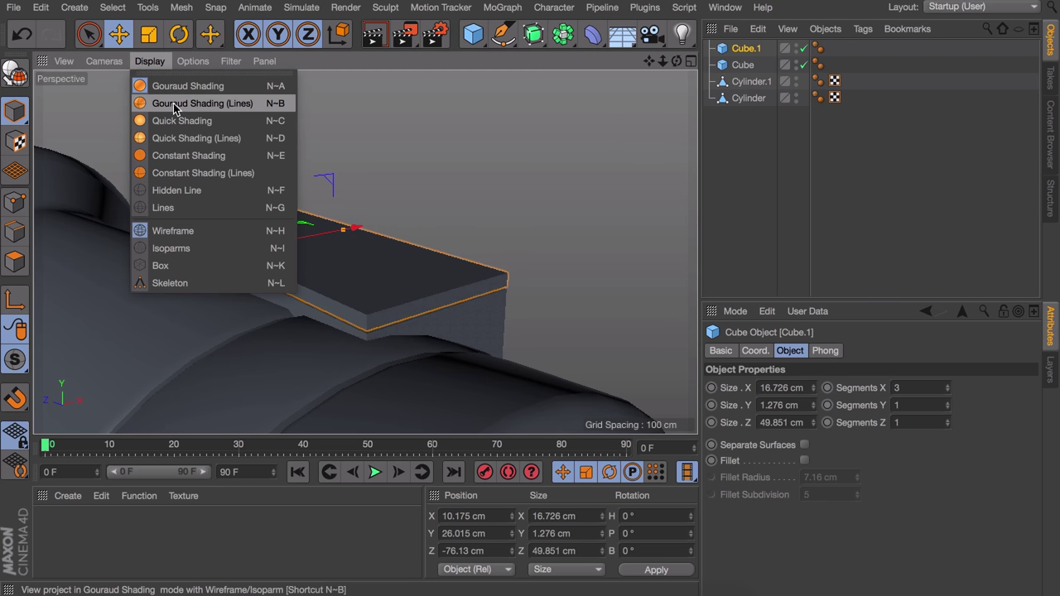
{"action": "left_click", "coordinate": [234, 104]}
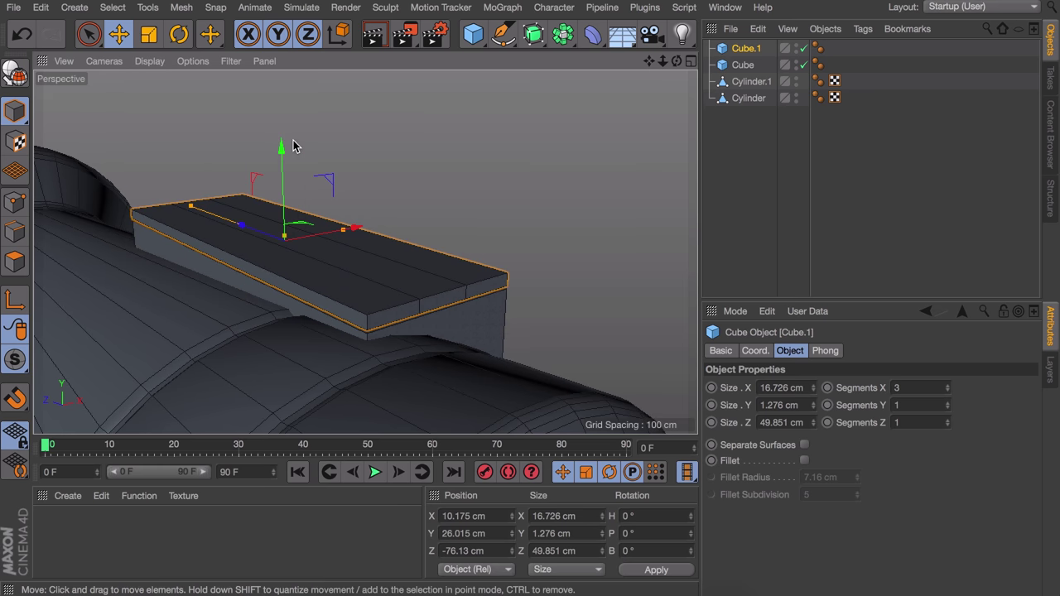
{"action": "scroll", "coordinate": [331, 215], "scroll_direction": "up", "scroll_amount": 3}
{"action": "scroll", "coordinate": [274, 207], "scroll_direction": "down", "scroll_amount": 3}
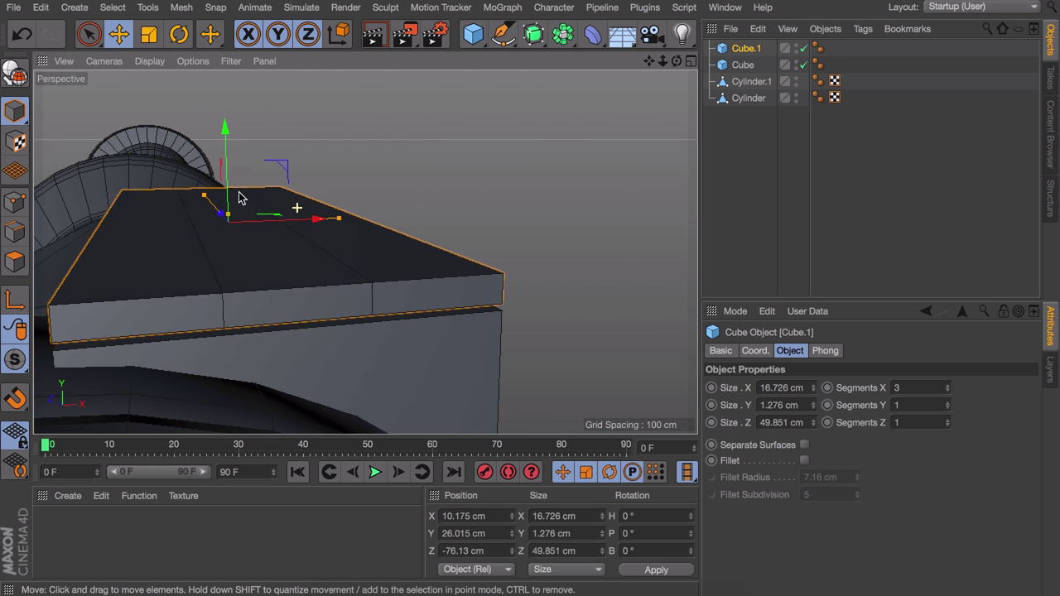
{"action": "left_click_drag", "start_coordinate": [331, 323], "coordinate": [93, 274], "text": "alt"}
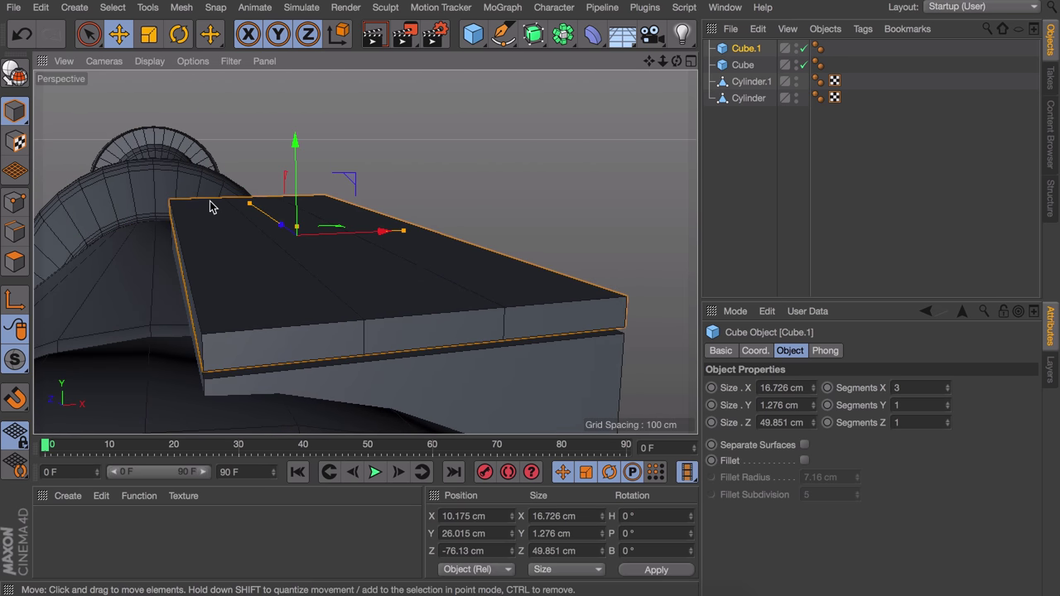
Step: Make the plate editable, loop-select its middle polygon strip and widen it along X to about 13.7 cm
{"action": "middle_click", "coordinate": [459, 270]}
{"action": "middle_click", "coordinate": [459, 270]}
{"action": "scroll", "coordinate": [356, 216], "scroll_direction": "up", "scroll_amount": 3}
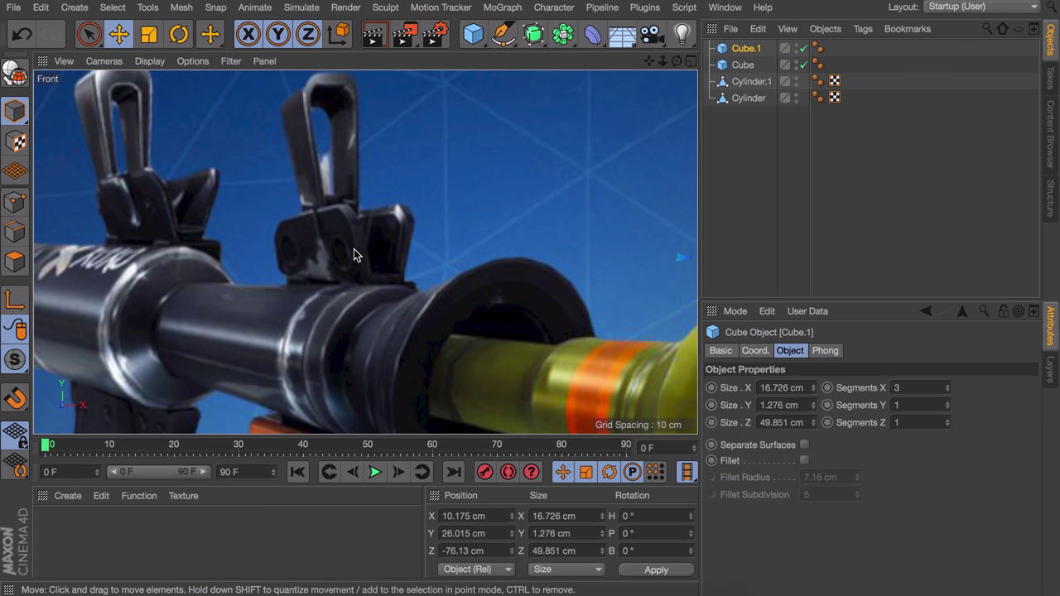
{"action": "middle_click", "coordinate": [354, 253]}
{"action": "left_click", "coordinate": [14, 262]}
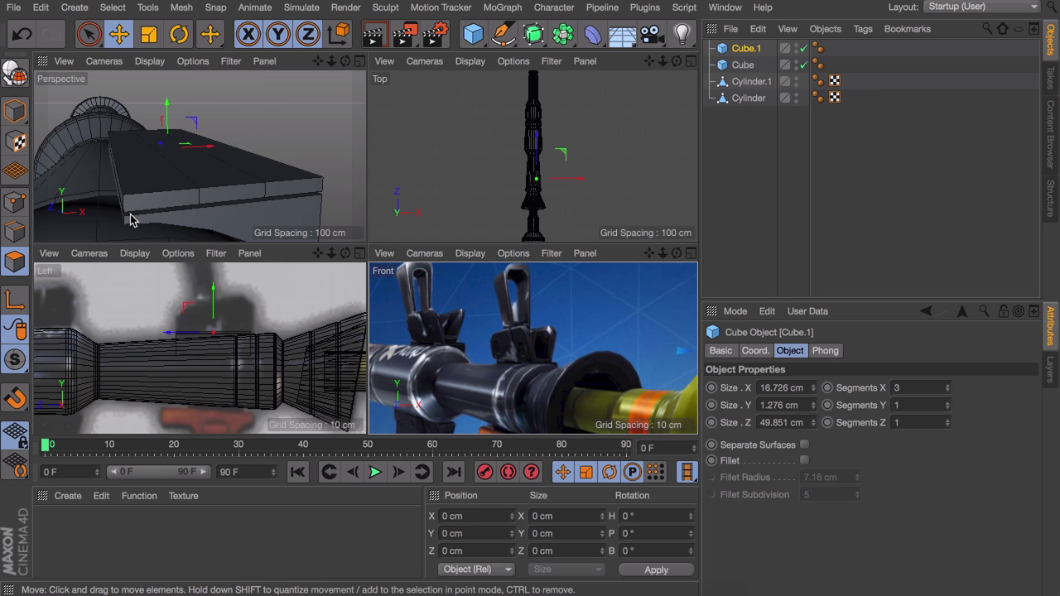
{"action": "key", "text": "c"}
{"action": "key", "text": "u"}
{"action": "key", "text": "l"}
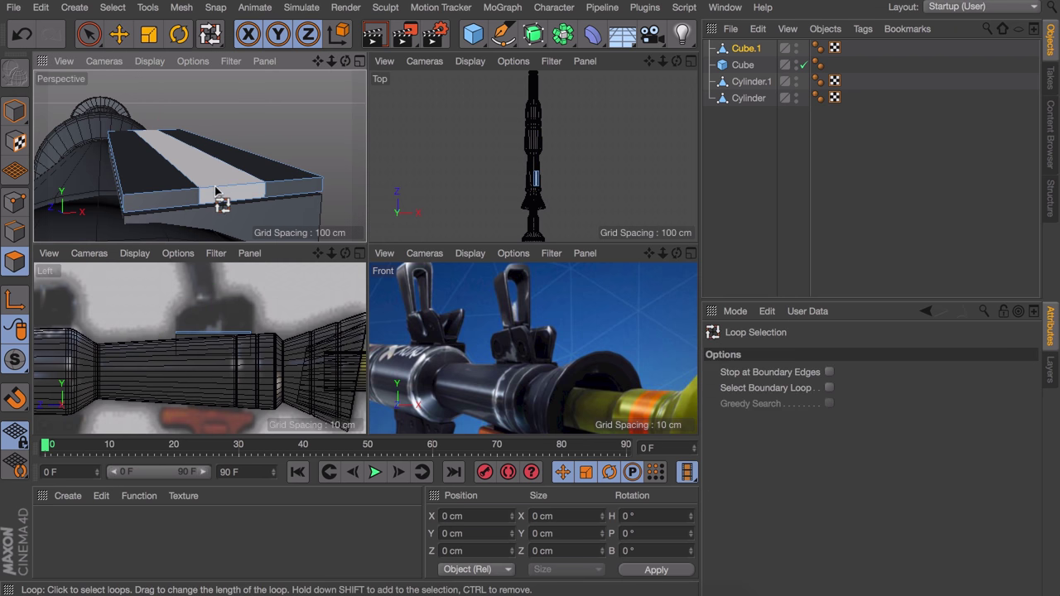
{"action": "left_click", "coordinate": [216, 191]}
{"action": "key", "text": "t"}
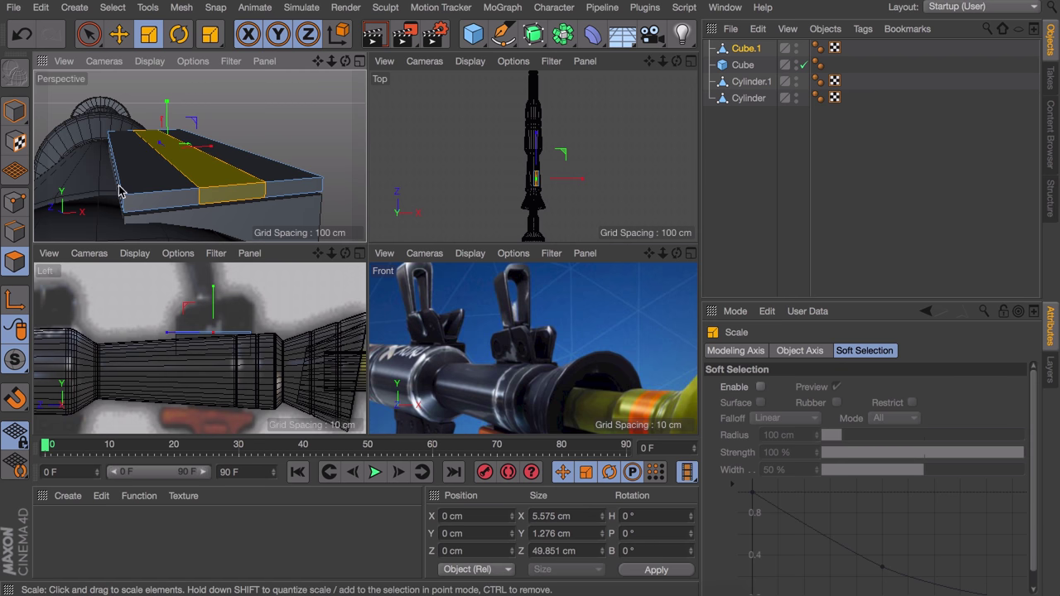
{"action": "mouse_move", "coordinate": [208, 149]}
{"action": "left_mouse_down"}
{"action": "mouse_move", "coordinate": [254, 147]}
{"action": "mouse_move", "coordinate": [214, 150]}
{"action": "left_mouse_up"}
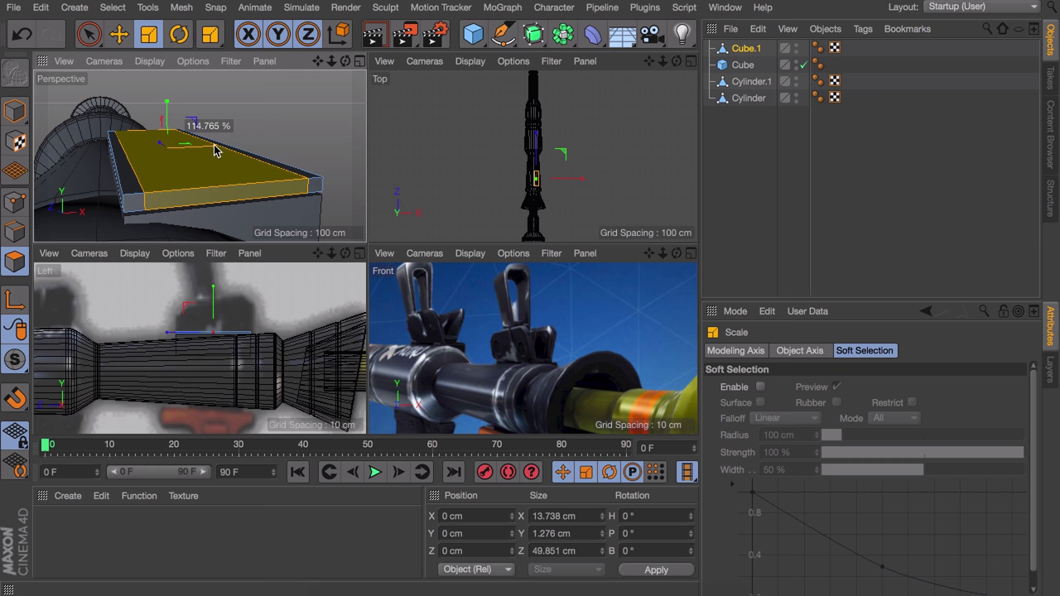
{"action": "left_click", "coordinate": [281, 108]}
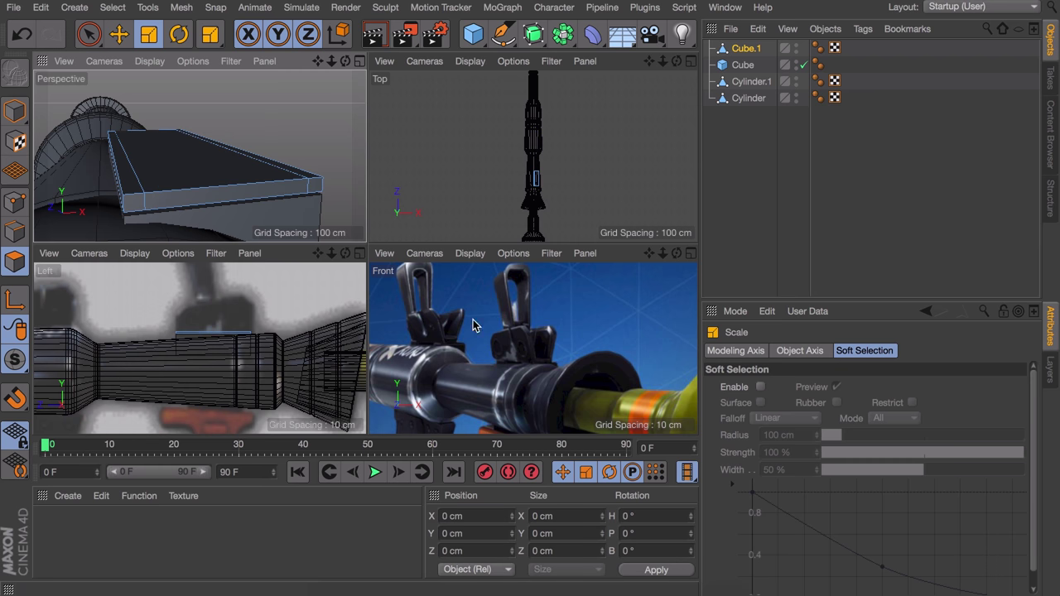
Step: Loop-cut the plate crosswise at 31.11 cm and 27.694 cm from its end, leaving a narrow strip between the cuts
{"action": "middle_click", "coordinate": [524, 355]}
{"action": "scroll", "coordinate": [332, 183], "scroll_direction": "up", "scroll_amount": 6}
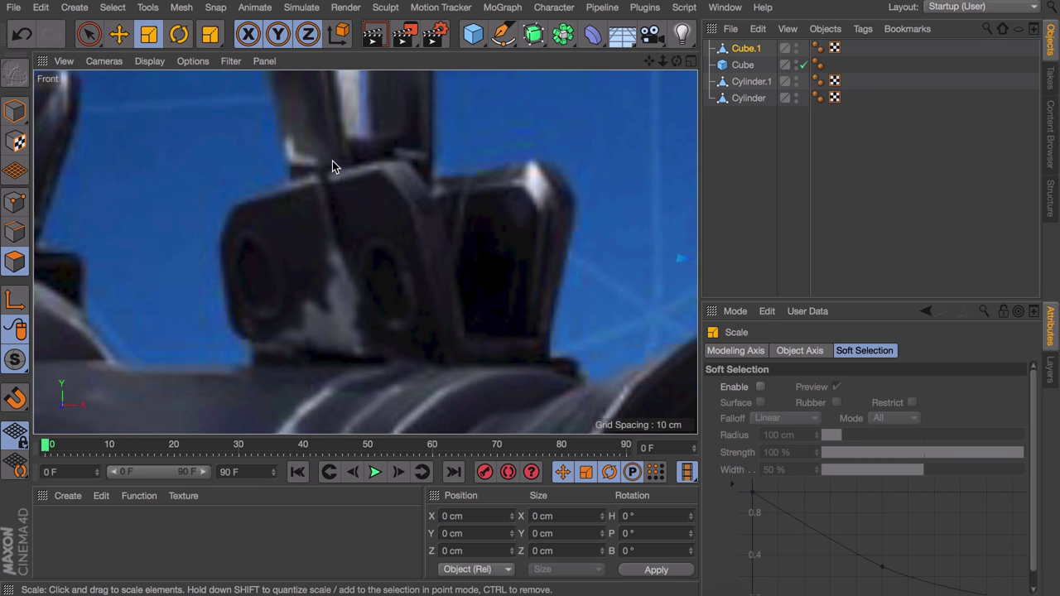
{"action": "middle_click", "coordinate": [361, 286]}
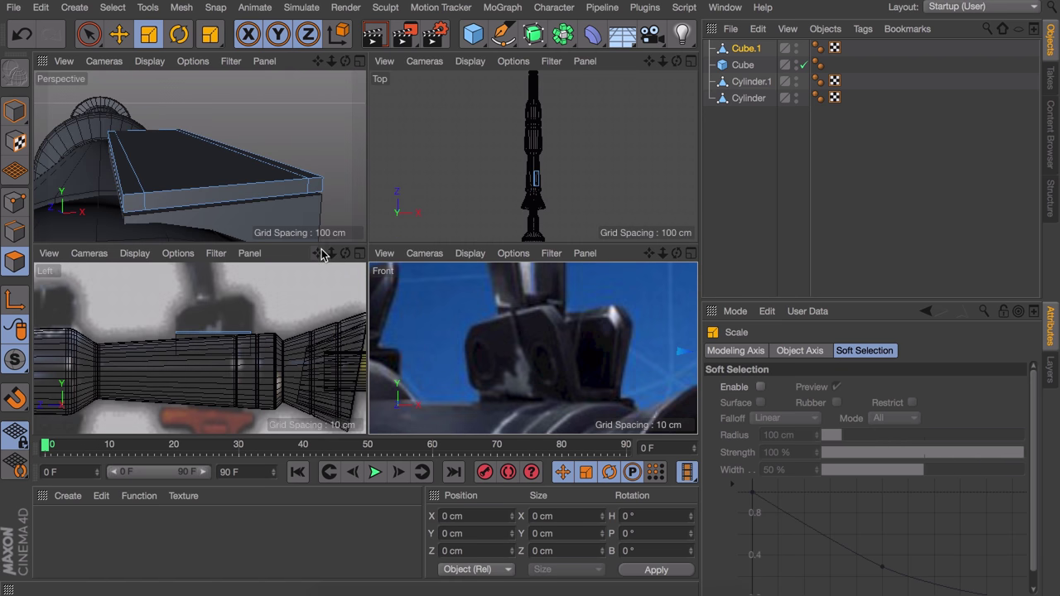
{"action": "middle_click", "coordinate": [222, 324]}
{"action": "scroll", "coordinate": [417, 211], "scroll_direction": "up", "scroll_amount": 4}
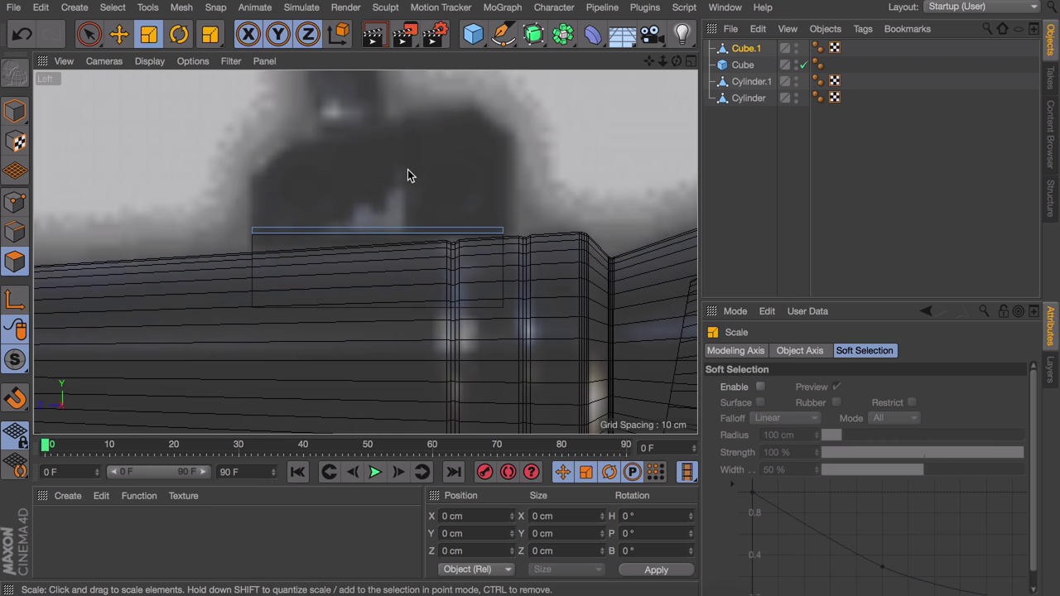
{"action": "scroll", "coordinate": [419, 254], "scroll_direction": "up", "scroll_amount": 2}
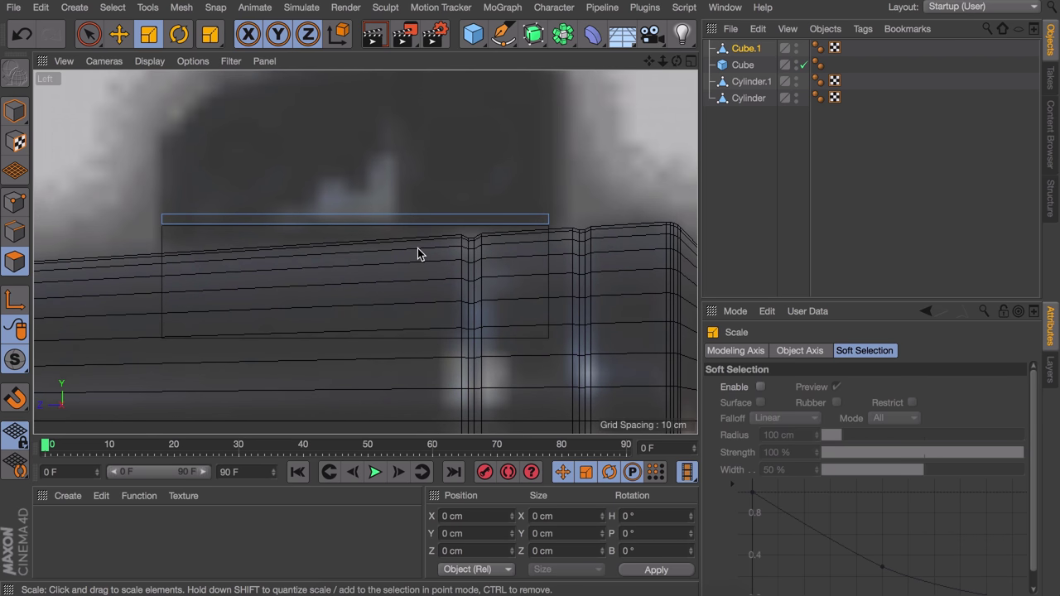
{"action": "key", "text": "k"}
{"action": "key", "text": "l"}
{"action": "left_click", "coordinate": [404, 222]}
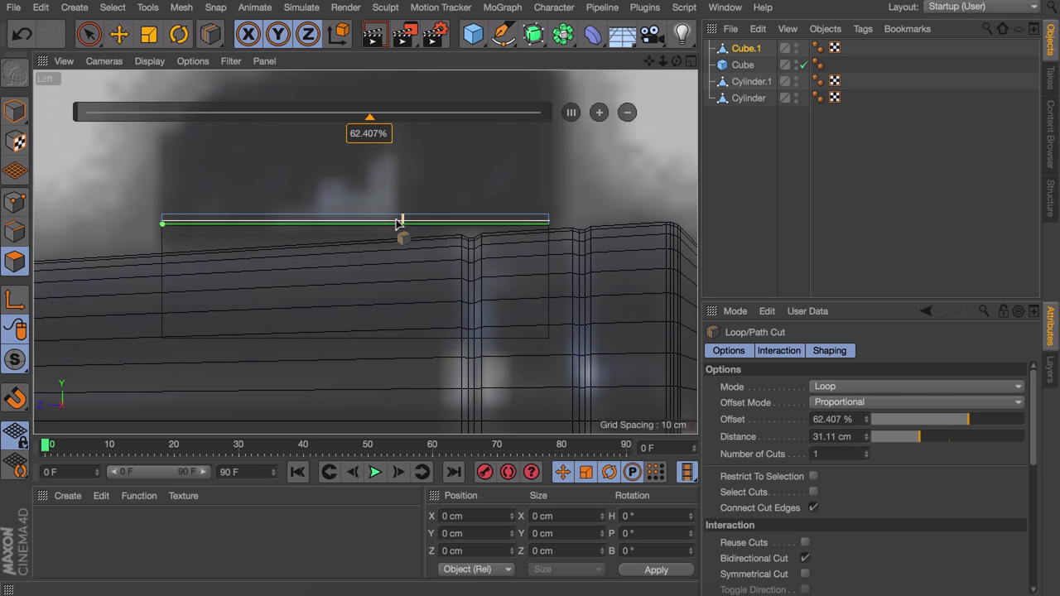
{"action": "left_click", "coordinate": [377, 223]}
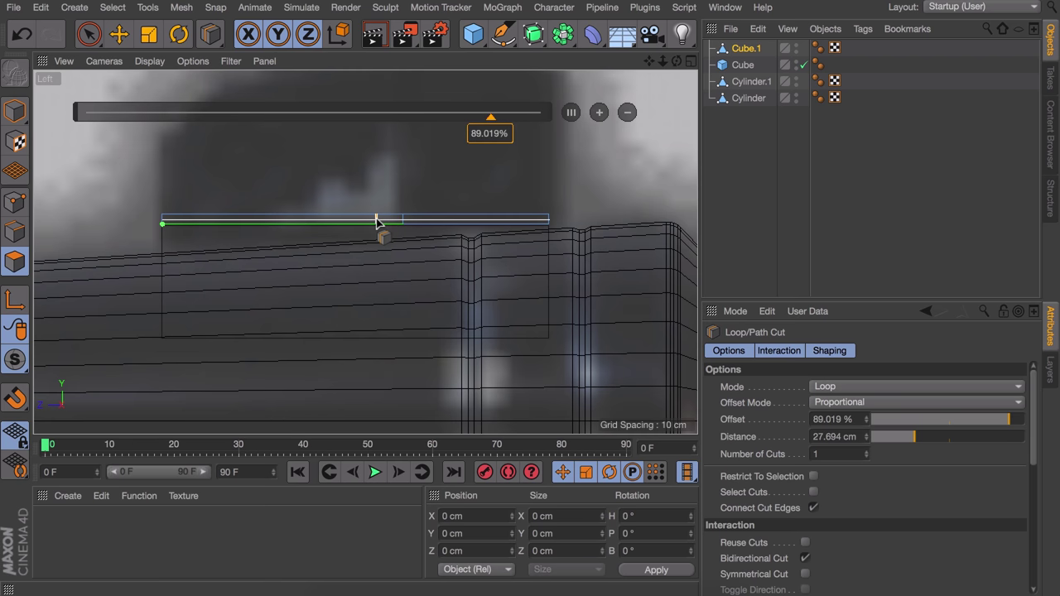
{"action": "middle_click_drag", "start_coordinate": [377, 212], "coordinate": [364, 288], "text": "alt"}
{"action": "right_click_drag", "start_coordinate": [386, 224], "coordinate": [381, 262], "text": "alt"}
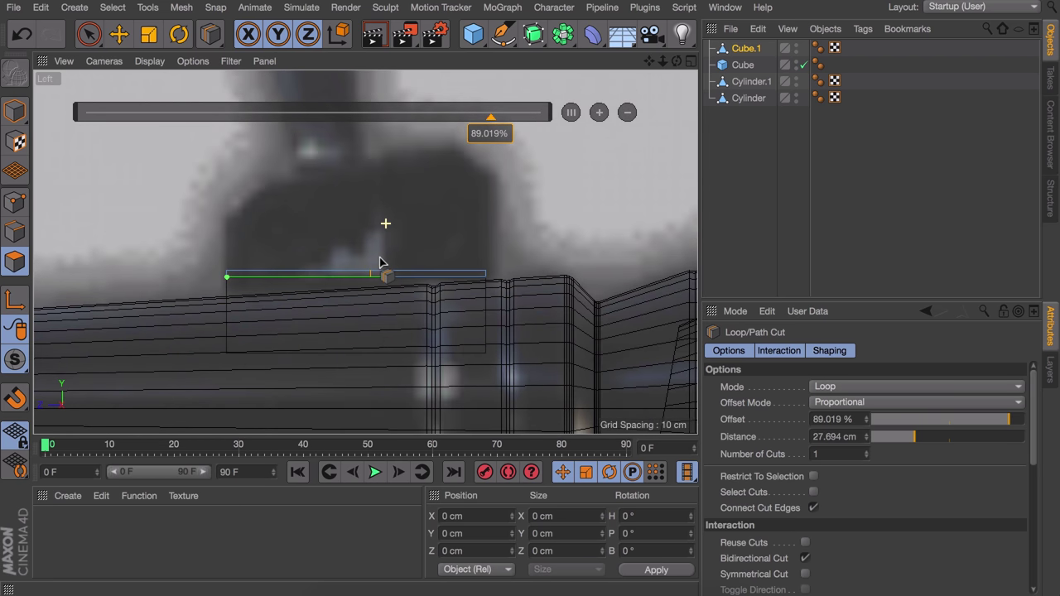
Step: Select the four upper side polygons on both sides of the narrow strip and extrude them upward 8.687 cm into walls
{"action": "middle_click", "coordinate": [381, 250]}
{"action": "key", "text": "e"}
{"action": "left_click", "coordinate": [115, 146]}
{"action": "left_click", "coordinate": [130, 172], "text": "shift"}
{"action": "left_click_drag", "start_coordinate": [137, 170], "coordinate": [184, 139], "text": "alt"}
{"action": "left_click", "coordinate": [197, 127], "text": "shift"}
{"action": "left_click", "coordinate": [256, 164], "text": "shift"}
{"action": "key", "text": "d"}
{"action": "left_click_drag", "start_coordinate": [284, 315], "coordinate": [311, 315]}
{"action": "middle_click", "coordinate": [170, 348]}
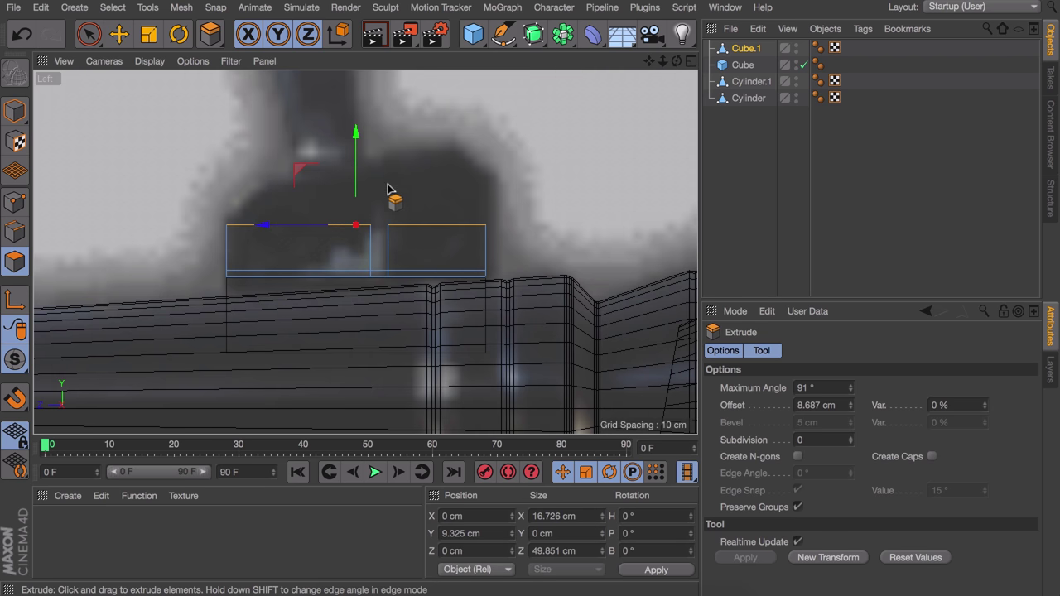
Step: Extrude the top faces of the two shorter walls upward twice, by 8.78 cm and 5.412 cm
{"action": "middle_click", "coordinate": [409, 196]}
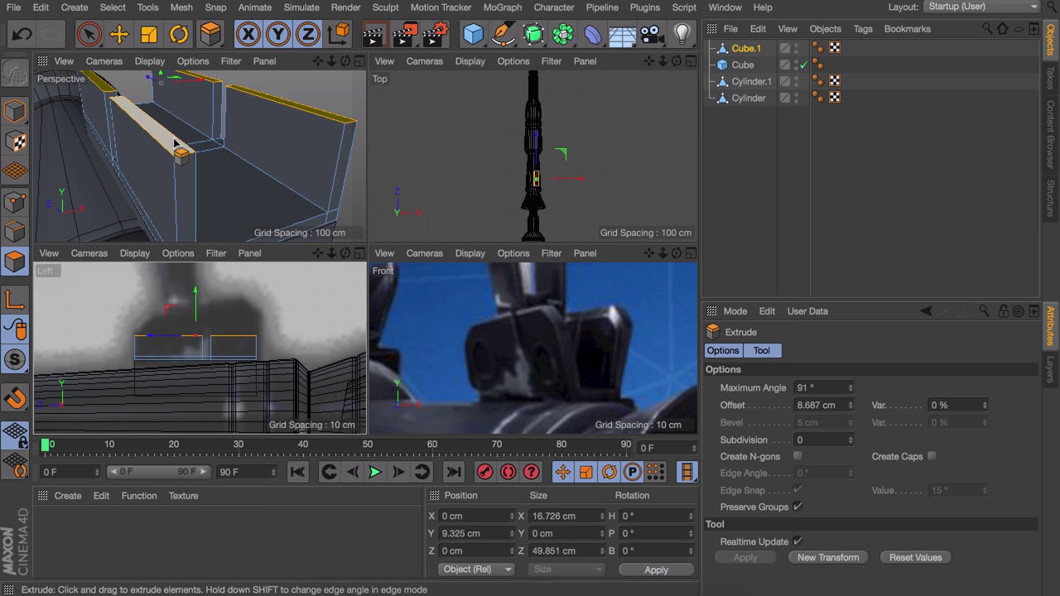
{"action": "key", "text": "e"}
{"action": "left_click", "coordinate": [169, 139]}
{"action": "key", "text": "d"}
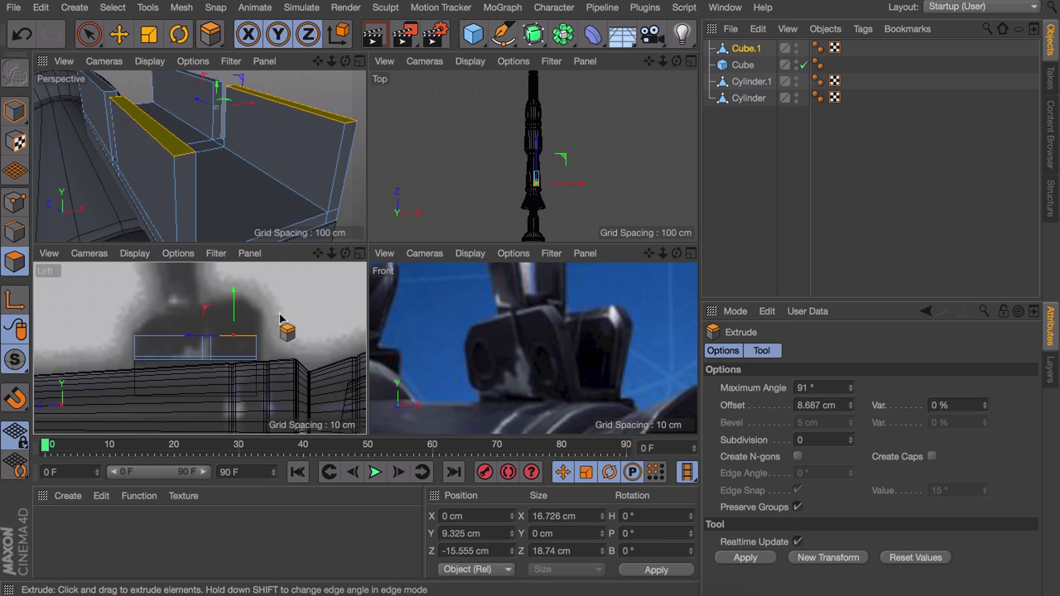
{"action": "middle_click", "coordinate": [281, 303]}
{"action": "left_click_drag", "start_coordinate": [523, 196], "coordinate": [559, 197]}
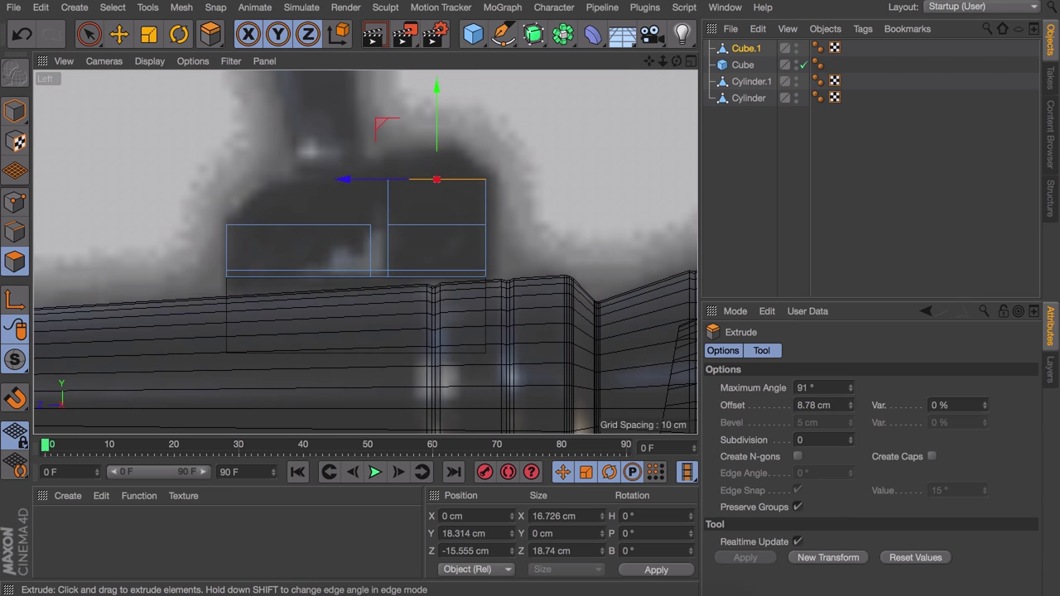
{"action": "scroll", "coordinate": [499, 132], "scroll_direction": "up", "scroll_amount": 5}
{"action": "left_click_drag", "start_coordinate": [492, 160], "coordinate": [526, 162]}
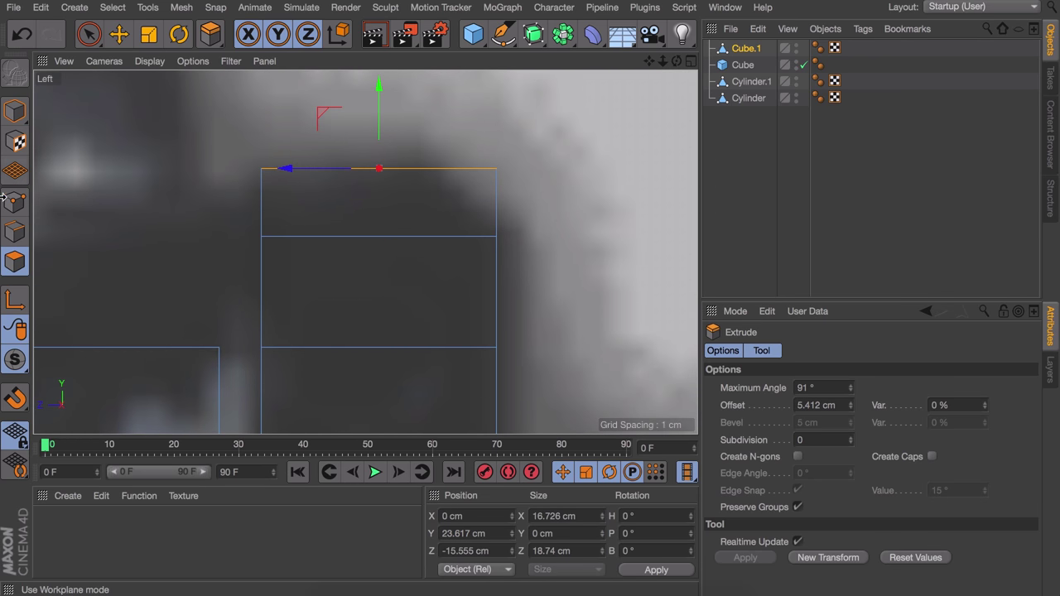
Step: Move the shorter walls' outer top edges inward along Z to about -19.03 cm to slope their upper corners
{"action": "left_click", "coordinate": [15, 232]}
{"action": "middle_click", "coordinate": [274, 144]}
{"action": "key", "text": "e"}
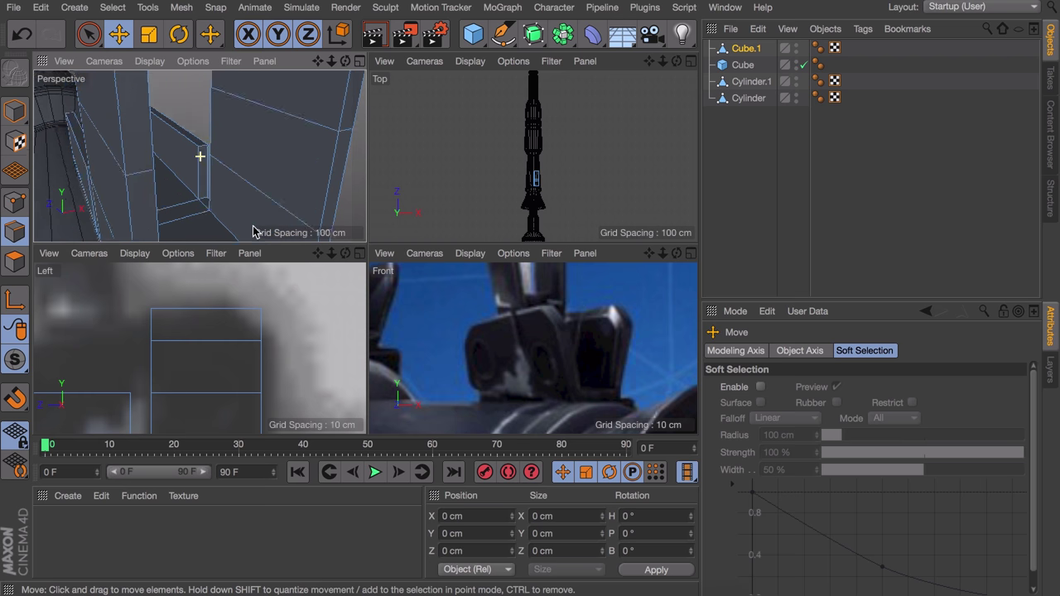
{"action": "left_click", "coordinate": [126, 147]}
{"action": "left_click", "coordinate": [353, 112], "text": "shift"}
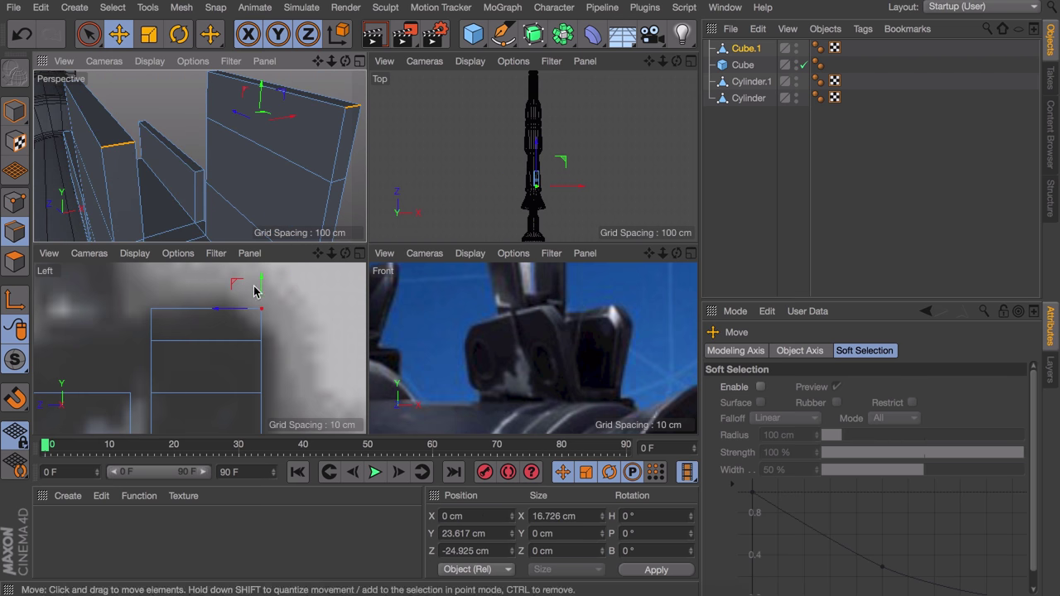
{"action": "left_click_drag", "start_coordinate": [222, 309], "coordinate": [196, 324]}
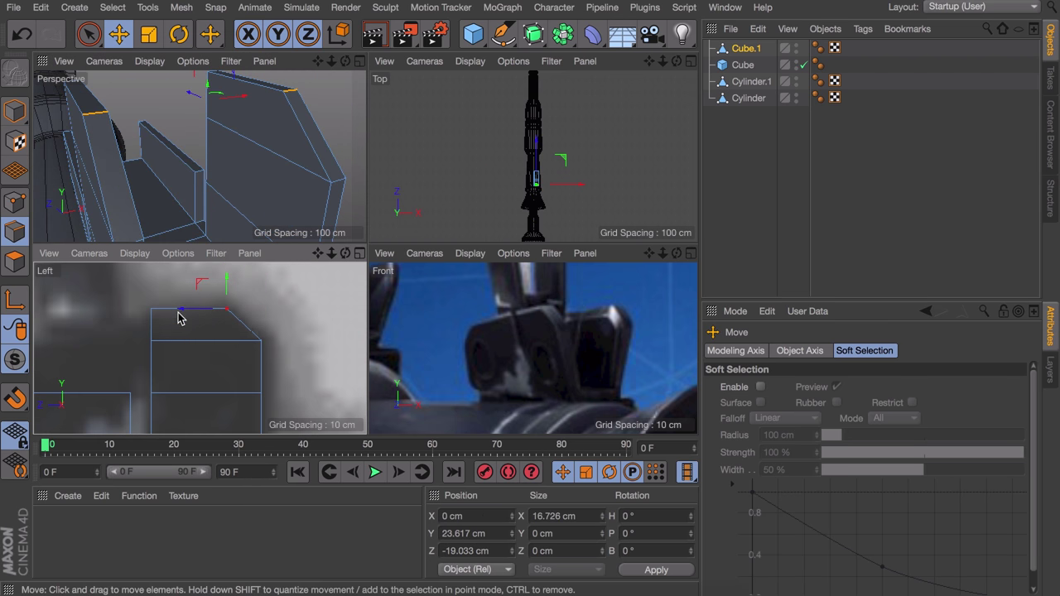
Step: Extrude the top faces of the two longer walls upward by about 8.6 cm
{"action": "left_click_drag", "start_coordinate": [109, 143], "coordinate": [269, 160], "text": "alt"}
{"action": "middle_click_drag", "start_coordinate": [123, 351], "coordinate": [260, 326], "text": "alt"}
{"action": "middle_click_drag", "start_coordinate": [89, 190], "coordinate": [292, 219], "text": "alt"}
{"action": "left_click", "coordinate": [16, 262]}
{"action": "left_click", "coordinate": [230, 175]}
{"action": "left_click", "coordinate": [274, 142], "text": "shift"}
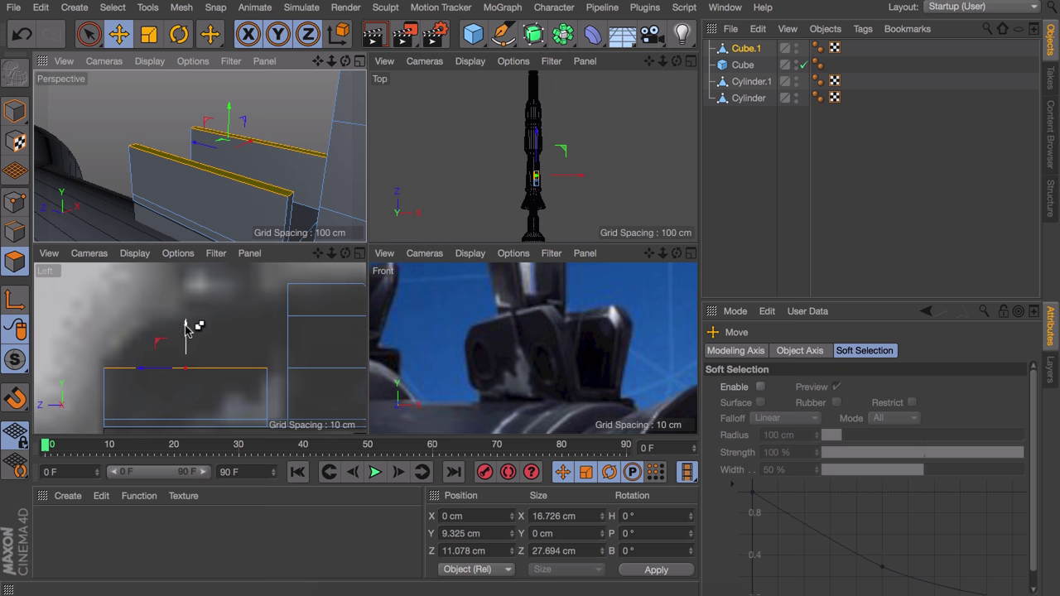
{"action": "left_click_drag", "start_coordinate": [187, 323], "coordinate": [187, 273], "text": "ctrl"}
Step: Move the longer walls' outer top edges inward along Z by about 12.5 cm to slope their upper corners
{"action": "left_click", "coordinate": [15, 233]}
{"action": "left_click_drag", "start_coordinate": [101, 148], "coordinate": [192, 181], "text": "alt"}
{"action": "scroll", "coordinate": [192, 184], "scroll_direction": "up", "scroll_amount": 5}
{"action": "left_click", "coordinate": [134, 202]}
{"action": "left_click", "coordinate": [149, 109], "text": "shift"}
{"action": "left_click_drag", "start_coordinate": [97, 199], "coordinate": [260, 168]}
{"action": "key", "text": "super+z"}
{"action": "left_click", "coordinate": [154, 124], "text": "ctrl"}
{"action": "left_click", "coordinate": [148, 112], "text": "shift"}
{"action": "left_click_drag", "start_coordinate": [84, 318], "coordinate": [138, 307]}
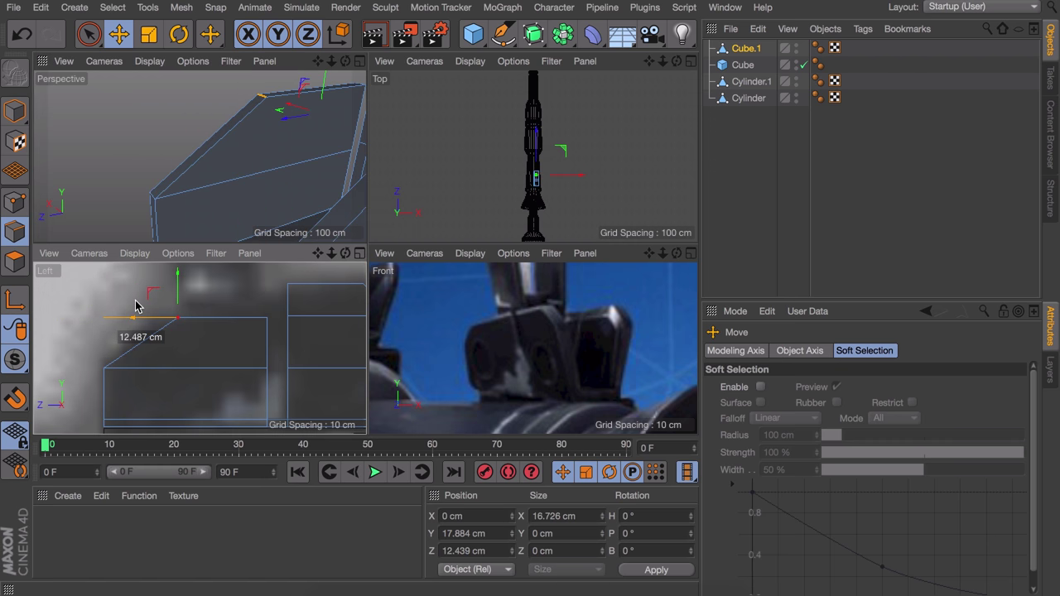
Step: Raise the top faces of the two longer walls to about the height of the shorter walls, then clear the selection
{"action": "middle_click_drag", "start_coordinate": [277, 310], "coordinate": [245, 326], "text": "alt"}
{"action": "left_click", "coordinate": [15, 262]}
{"action": "left_click", "coordinate": [308, 93]}
{"action": "left_click", "coordinate": [346, 159], "text": "shift"}
{"action": "left_click_drag", "start_coordinate": [571, 138], "coordinate": [434, 144], "text": "alt"}
{"action": "left_click_drag", "start_coordinate": [273, 140], "coordinate": [215, 165], "text": "alt"}
{"action": "left_click_drag", "start_coordinate": [211, 175], "coordinate": [221, 119]}
{"action": "left_click", "coordinate": [265, 84]}
Step: Examine the sight bracket's walls, inner corners and base from several angles
{"action": "middle_click", "coordinate": [248, 182]}
{"action": "scroll", "coordinate": [348, 232], "scroll_direction": "down", "scroll_amount": 5}
{"action": "left_click_drag", "start_coordinate": [421, 232], "coordinate": [280, 212], "text": "alt"}
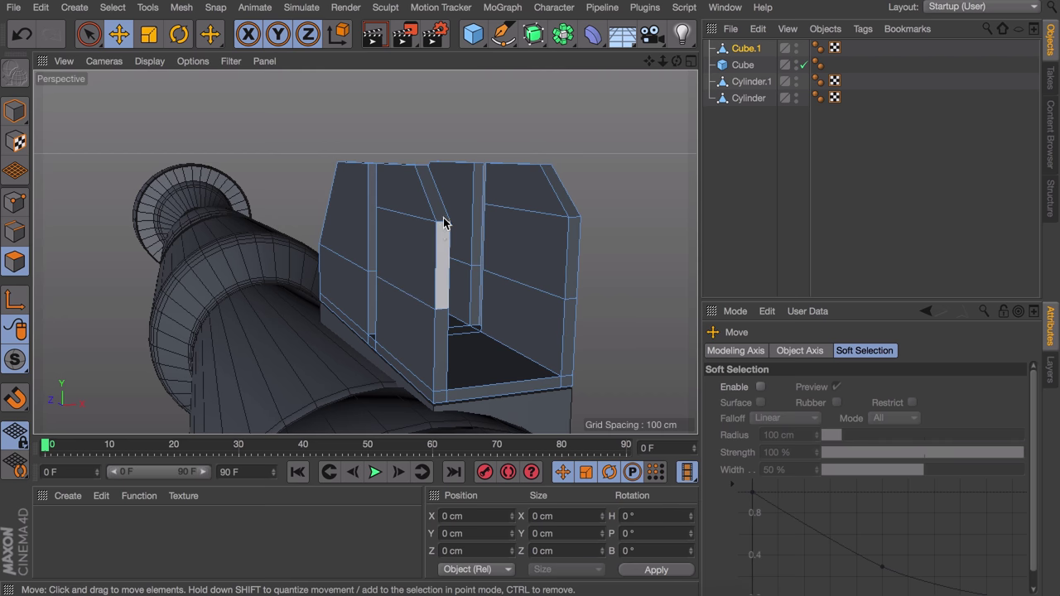
{"action": "scroll", "coordinate": [443, 226], "scroll_direction": "up", "scroll_amount": 4}
{"action": "left_click_drag", "start_coordinate": [459, 244], "coordinate": [466, 234], "text": "alt"}
{"action": "middle_click_drag", "start_coordinate": [465, 234], "coordinate": [406, 170], "text": "alt"}
{"action": "right_click_drag", "start_coordinate": [322, 398], "coordinate": [327, 344], "text": "alt"}
{"action": "left_click_drag", "start_coordinate": [307, 343], "coordinate": [212, 341], "text": "alt"}
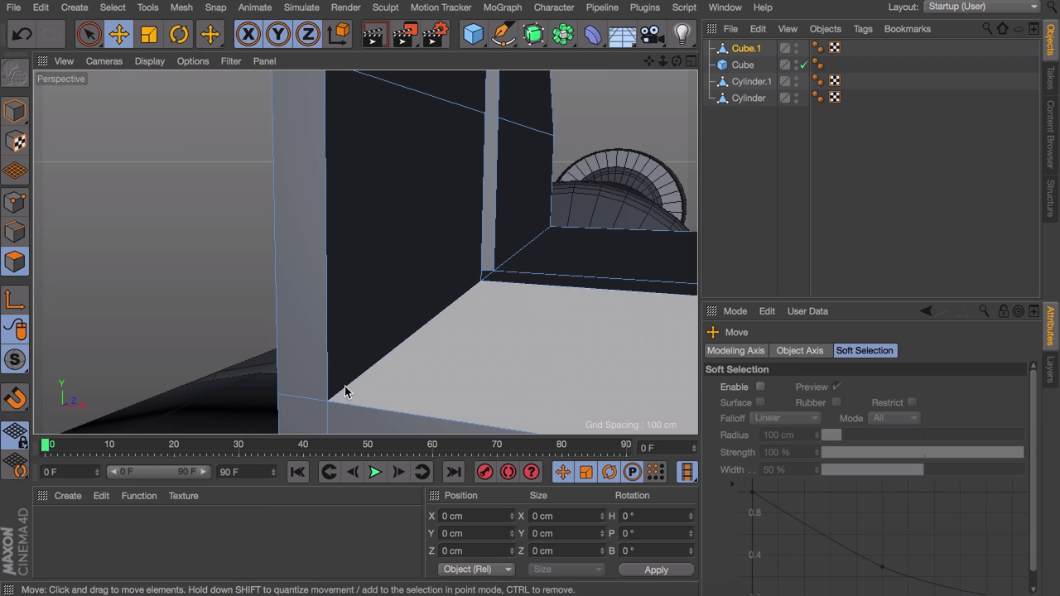
{"action": "middle_click_drag", "start_coordinate": [344, 386], "coordinate": [335, 300], "text": "alt"}
{"action": "left_click_drag", "start_coordinate": [343, 362], "coordinate": [479, 324], "text": "alt"}
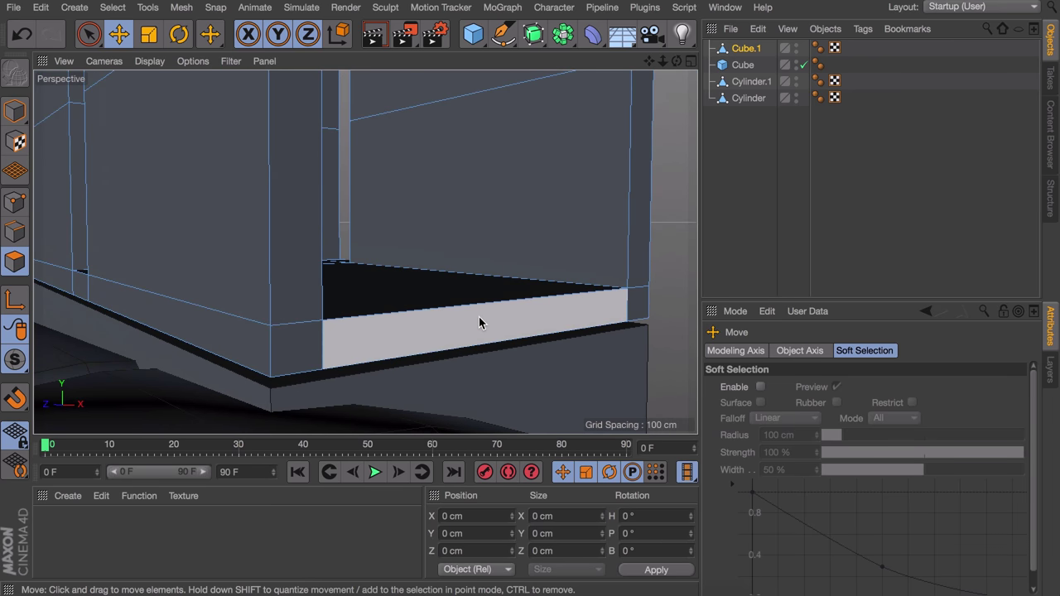
{"action": "left_click_drag", "start_coordinate": [479, 316], "coordinate": [500, 213], "text": "alt"}
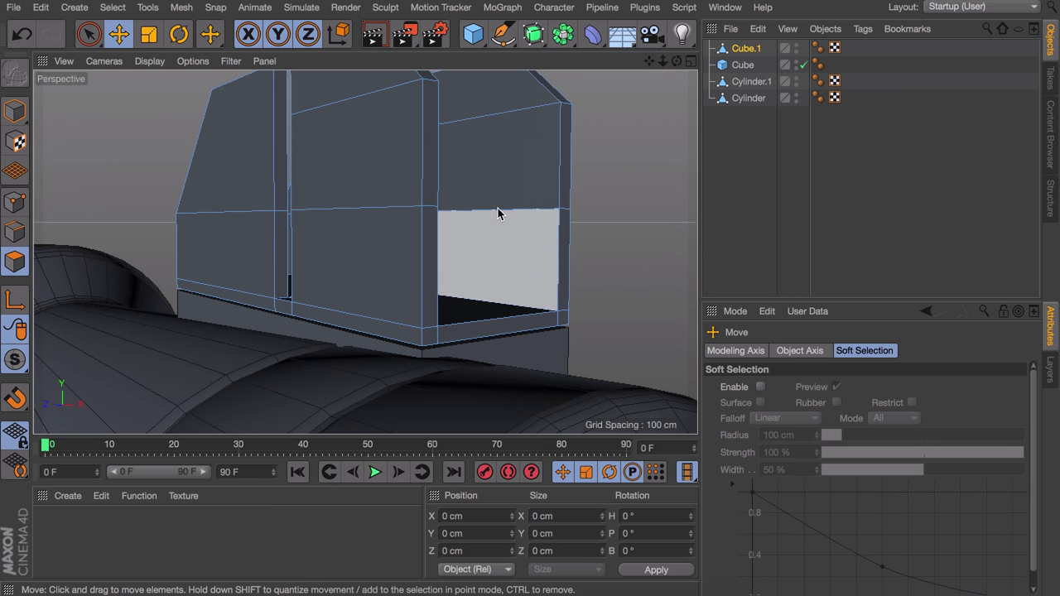
Step: Add a Subdivision Surface and place the Cube.1 bracket inside it as its child
{"action": "left_click", "coordinate": [535, 33]}
{"action": "left_click_drag", "start_coordinate": [742, 66], "coordinate": [758, 50]}
{"action": "left_click_drag", "start_coordinate": [368, 189], "coordinate": [370, 256], "text": "alt"}
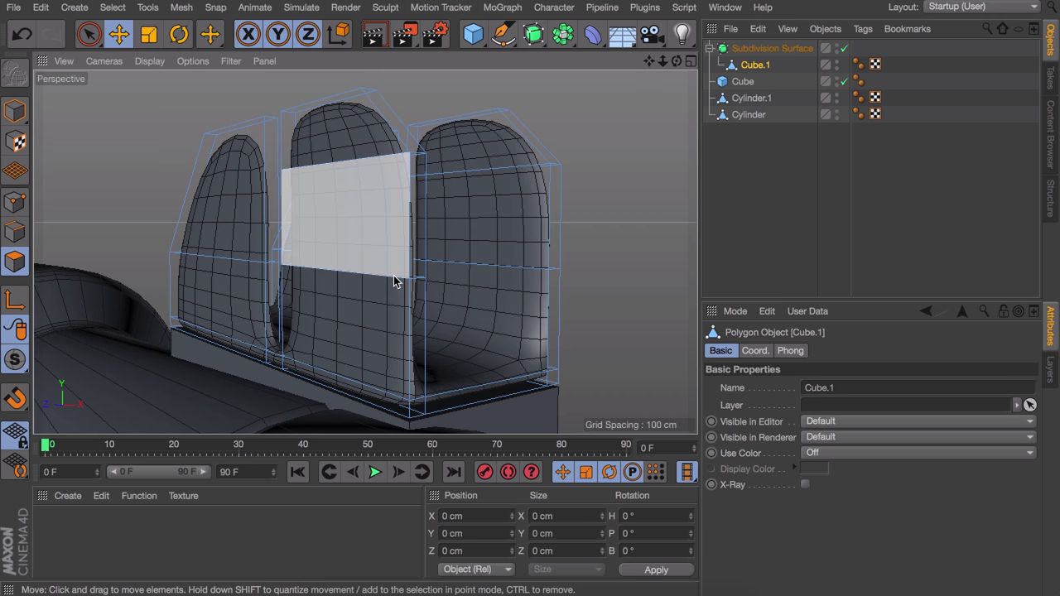
{"action": "right_click_drag", "start_coordinate": [393, 186], "coordinate": [420, 142], "text": "alt"}
{"action": "middle_click_drag", "start_coordinate": [420, 142], "coordinate": [405, 235], "text": "alt"}
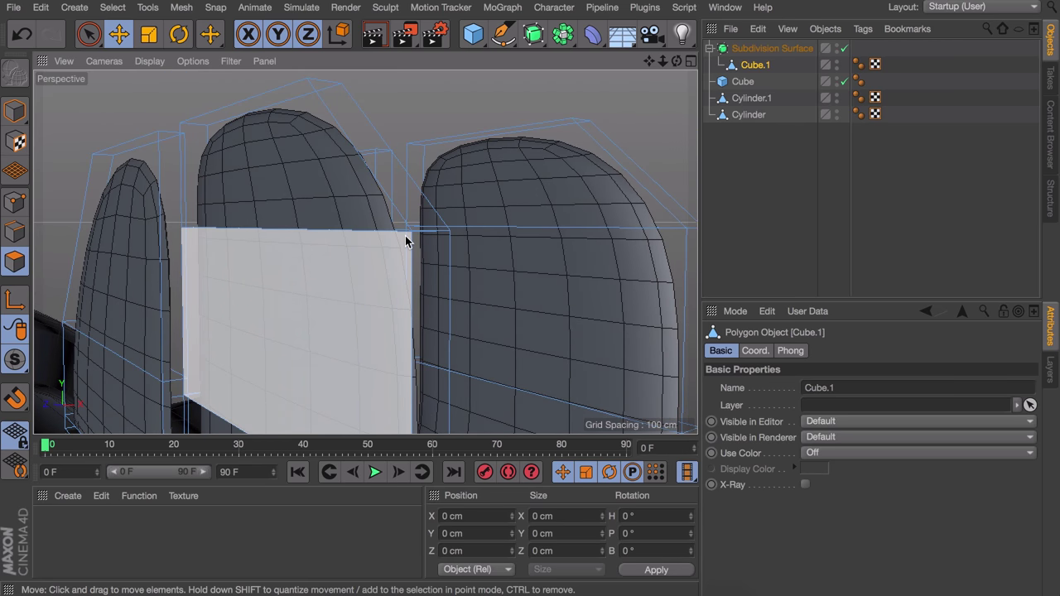
Step: Add support loop cuts to the shorter wall, at 85.229% of its thickness and 0.482 cm from its outer end
{"action": "key", "text": "k"}
{"action": "key", "text": "l"}
{"action": "left_click_drag", "start_coordinate": [422, 235], "coordinate": [208, 261], "text": "alt"}
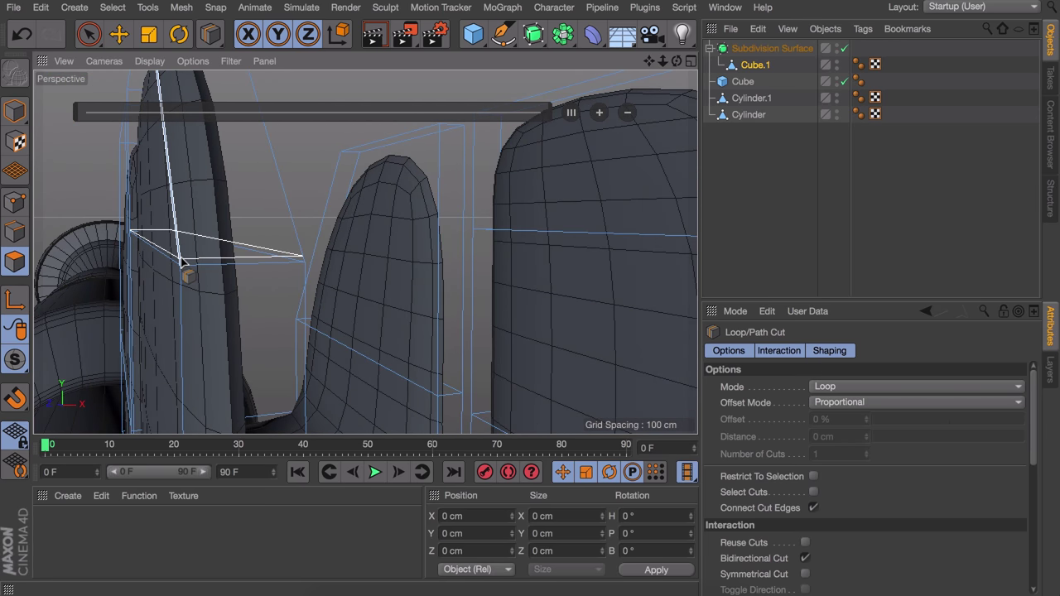
{"action": "left_click", "coordinate": [201, 277]}
{"action": "left_click_drag", "start_coordinate": [203, 277], "coordinate": [222, 267], "text": "alt"}
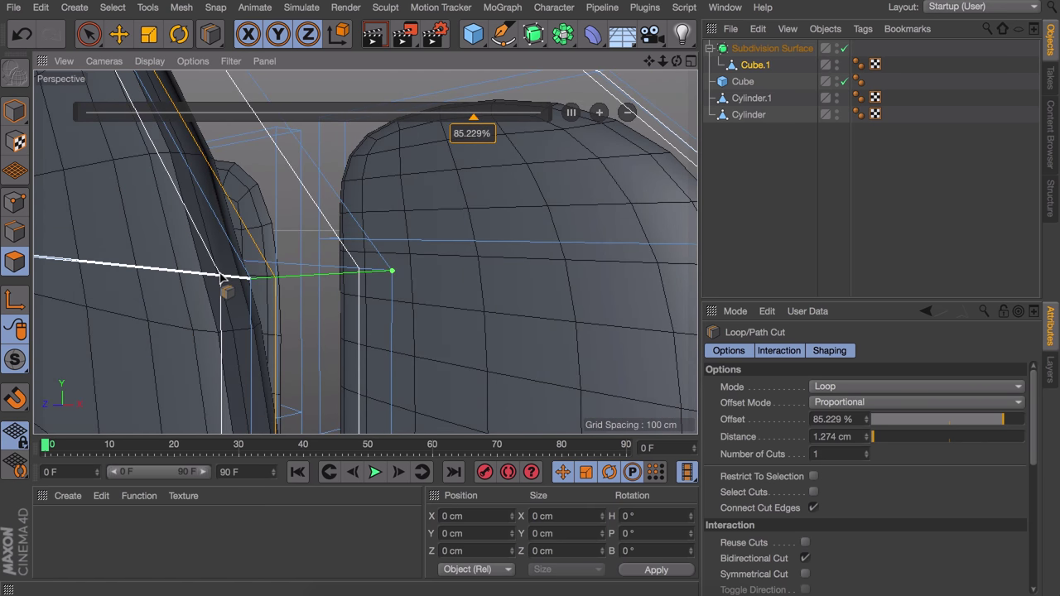
{"action": "left_click", "coordinate": [220, 277]}
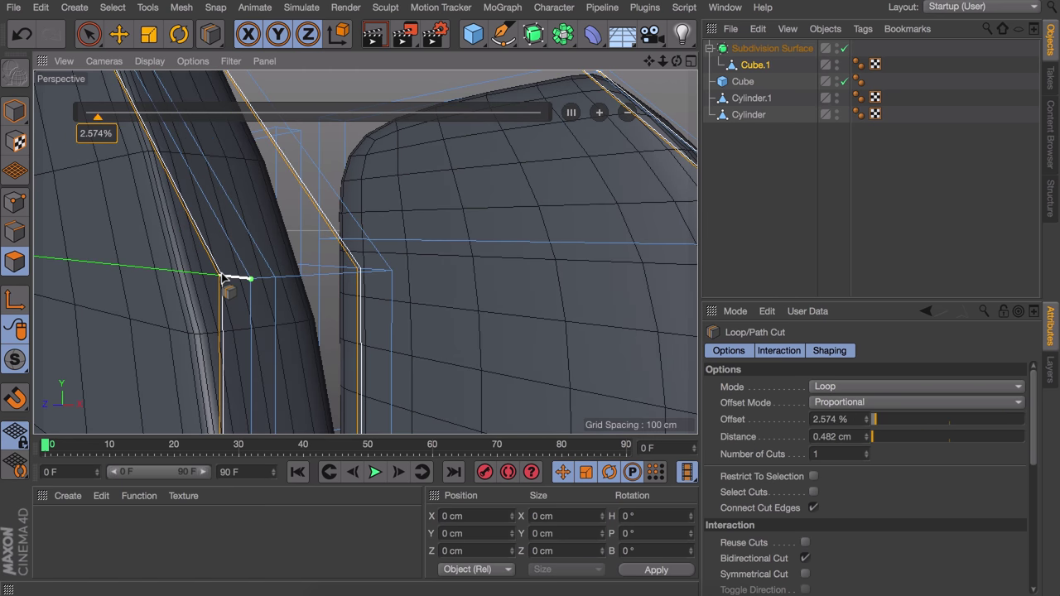
Step: Try horizontal support loop cuts at several heights near the top of the wall
{"action": "left_click_drag", "start_coordinate": [246, 276], "coordinate": [187, 223], "text": "alt"}
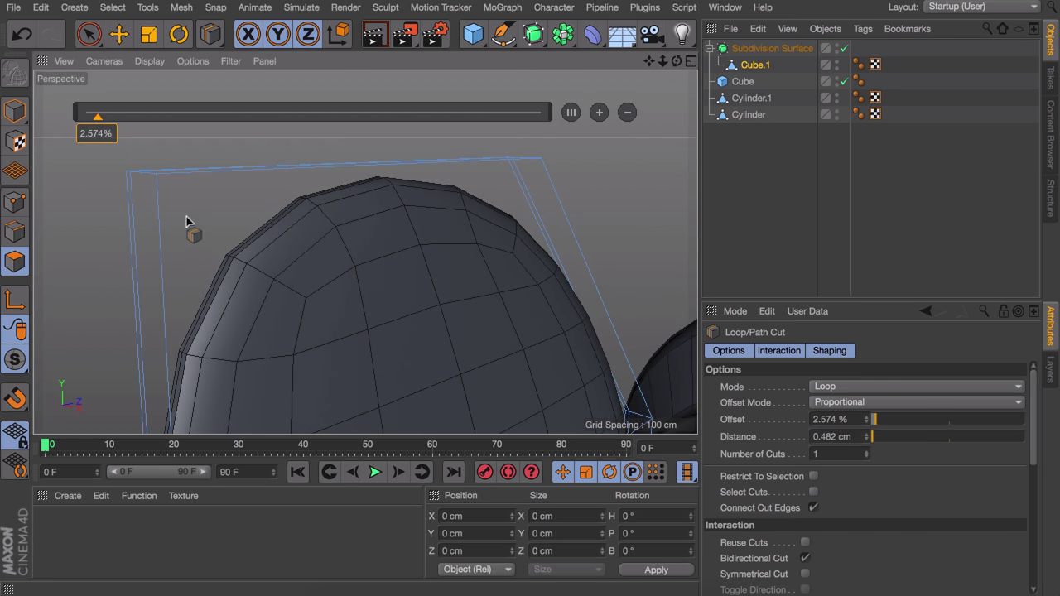
{"action": "left_click", "coordinate": [164, 237]}
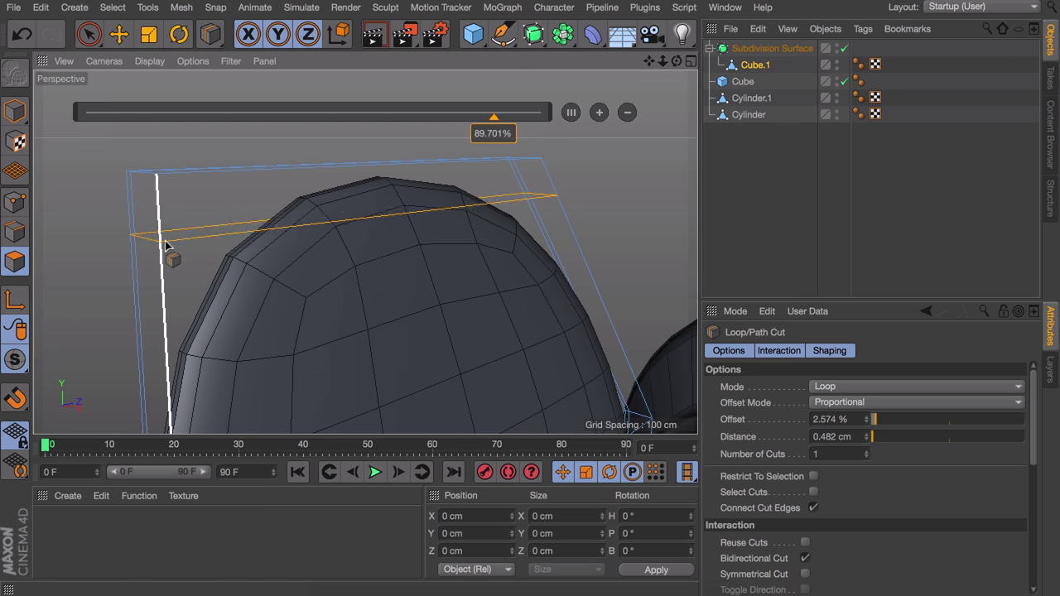
{"action": "key", "text": "ctrl+z"}
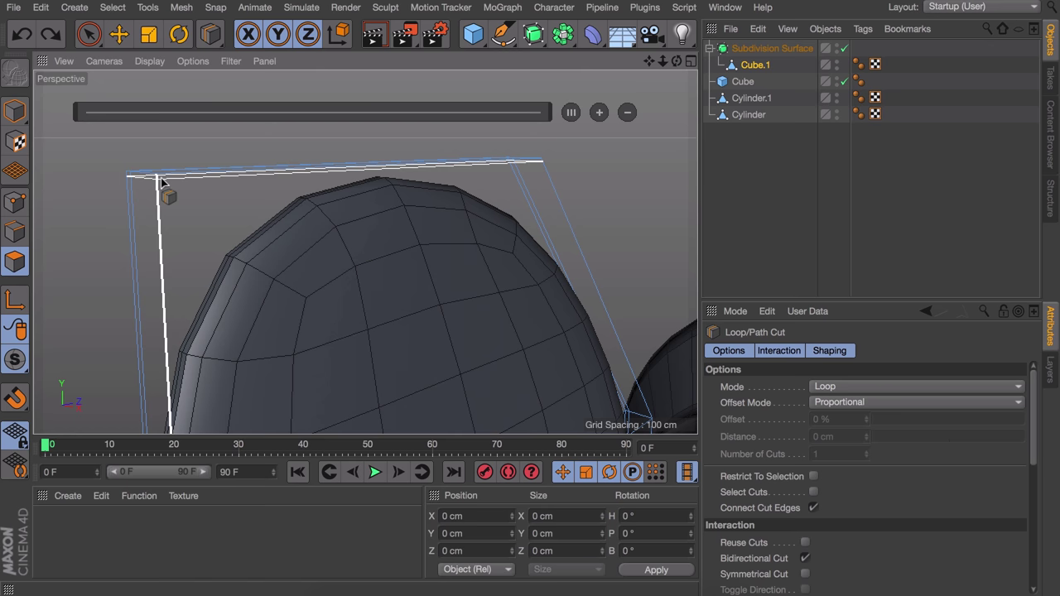
{"action": "left_click", "coordinate": [160, 178]}
{"action": "key", "text": "ctrl+z"}
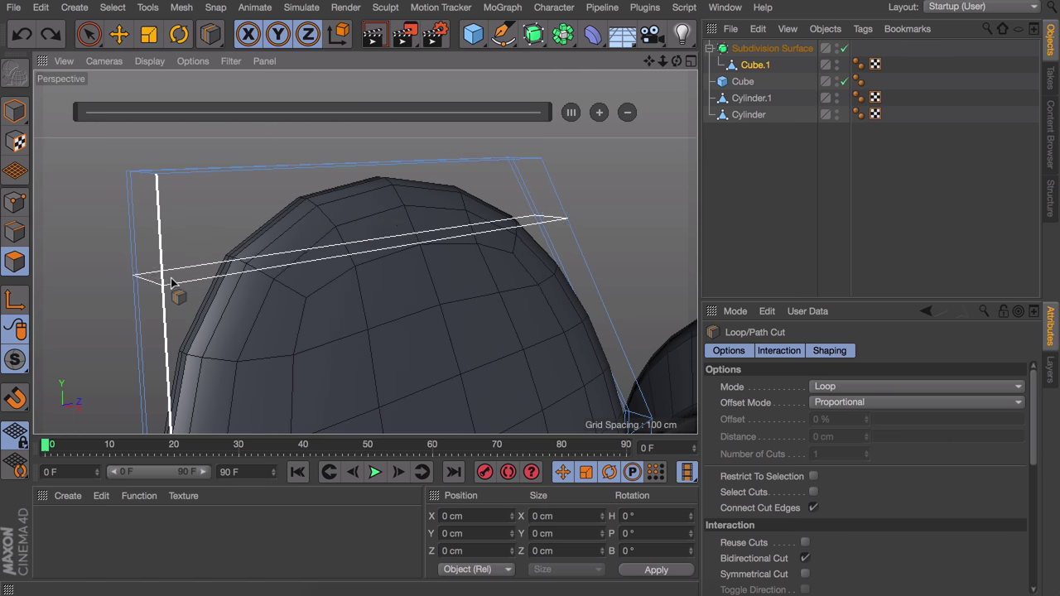
{"action": "left_click", "coordinate": [167, 292]}
{"action": "key", "text": "ctrl+z"}
Step: Add a horizontal support loop cut 0.137 cm above the bracket base's bottom edge
{"action": "left_click_drag", "start_coordinate": [220, 253], "coordinate": [367, 270], "text": "alt"}
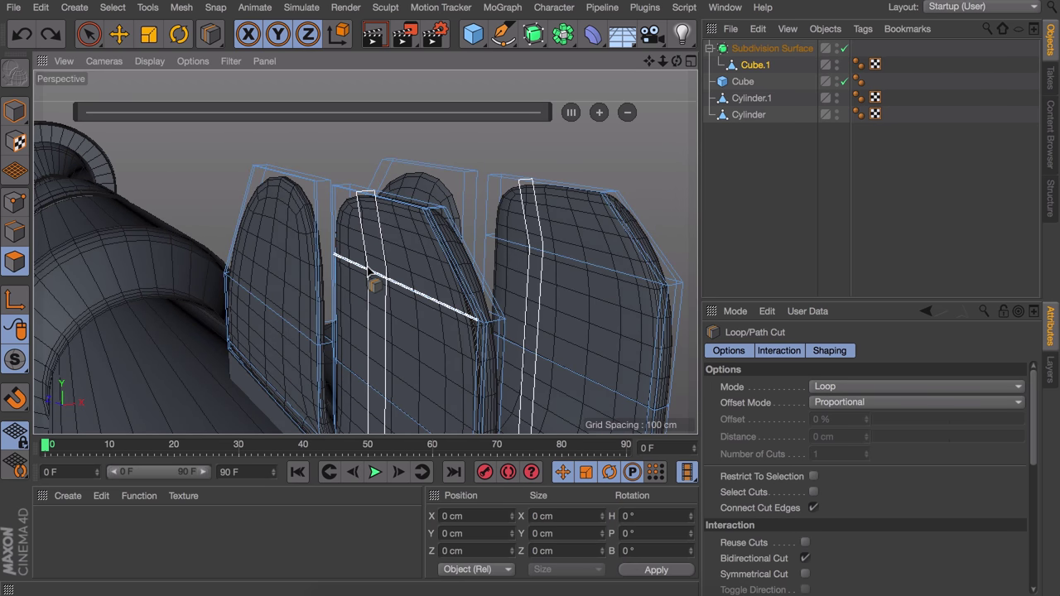
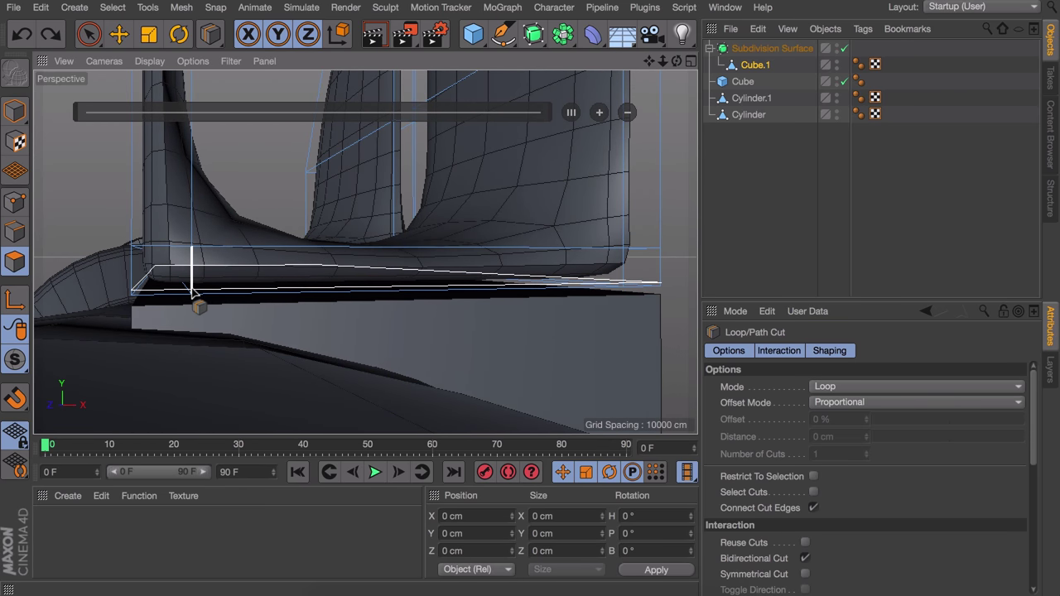
{"action": "left_click", "coordinate": [192, 292]}
{"action": "left_click_drag", "start_coordinate": [192, 240], "coordinate": [175, 348], "text": "alt"}
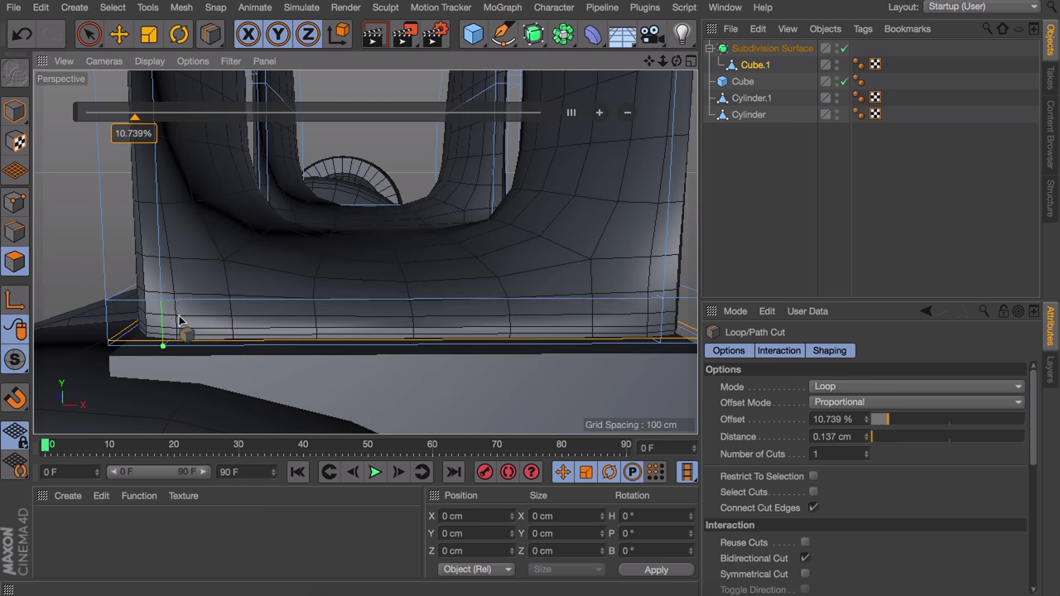
Step: Add lengthwise support loop cuts in the bracket's floor close to both side walls, the second offset 0.171 cm
{"action": "scroll", "coordinate": [175, 346], "scroll_direction": "up", "scroll_amount": 1}
{"action": "scroll", "coordinate": [184, 301], "scroll_direction": "up", "scroll_amount": 3}
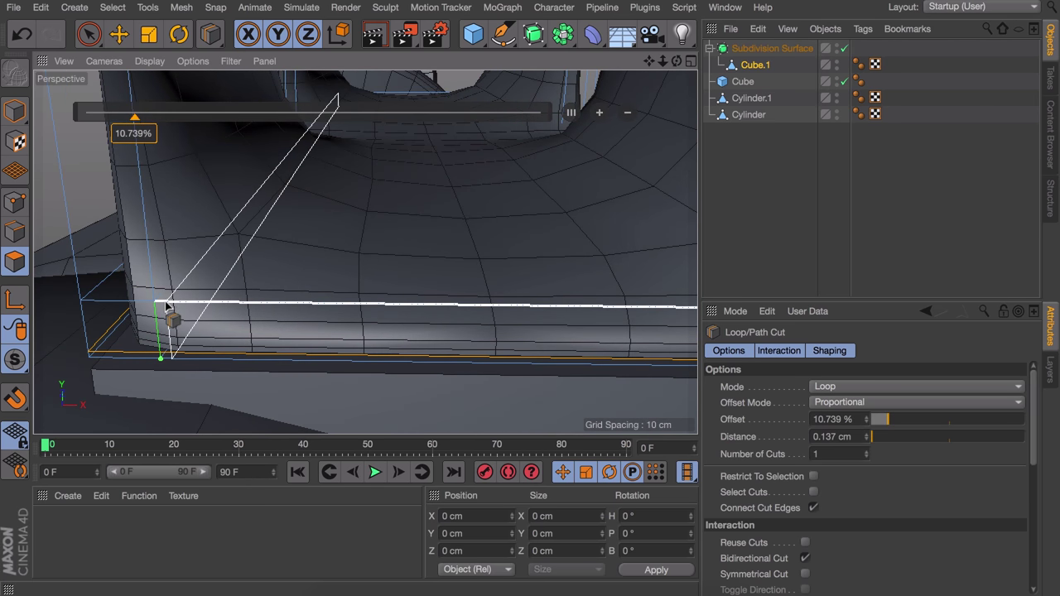
{"action": "left_click", "coordinate": [163, 305]}
{"action": "middle_click_drag", "start_coordinate": [463, 292], "coordinate": [194, 282], "text": "alt"}
{"action": "left_click", "coordinate": [511, 309]}
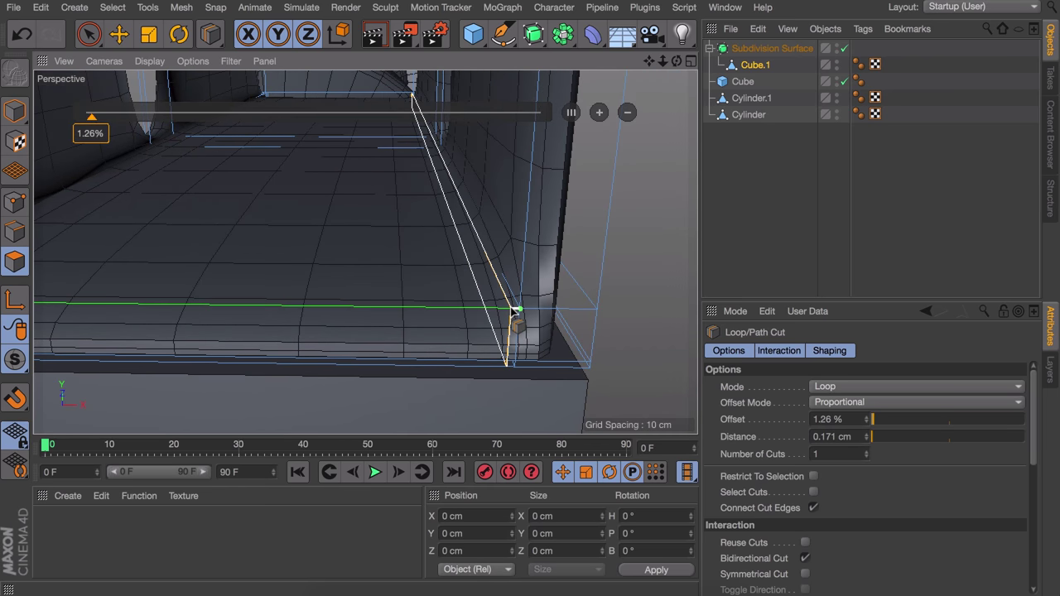
Step: Add a horizontal support loop cut in the side wall, 0.139 cm above its junction with the bracket floor
{"action": "left_click_drag", "start_coordinate": [373, 277], "coordinate": [347, 278], "text": "alt"}
{"action": "left_click_drag", "start_coordinate": [502, 289], "coordinate": [492, 263], "text": "alt"}
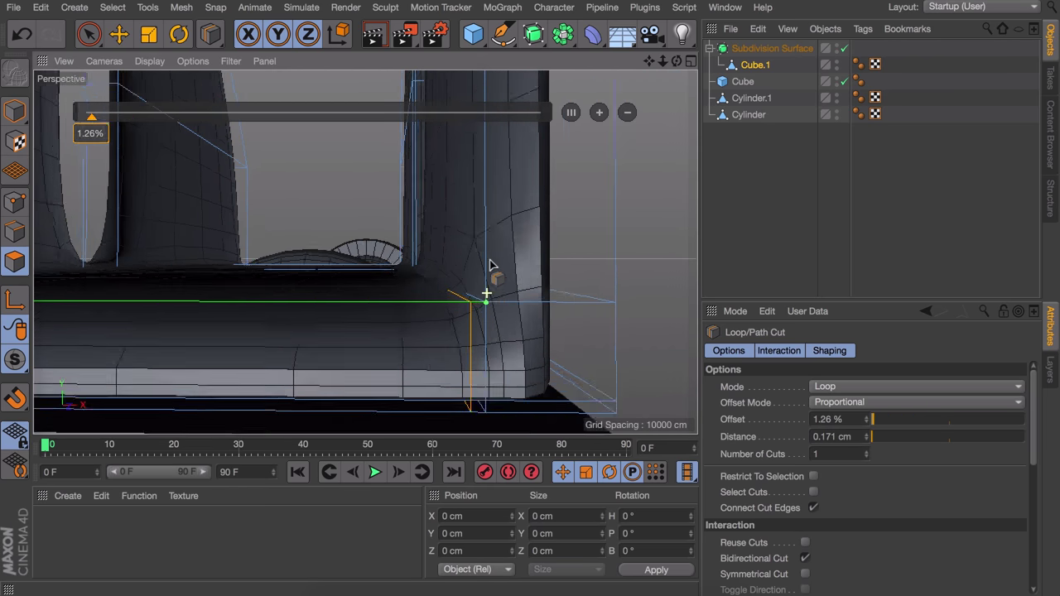
{"action": "scroll", "coordinate": [480, 303], "scroll_direction": "up", "scroll_amount": 3}
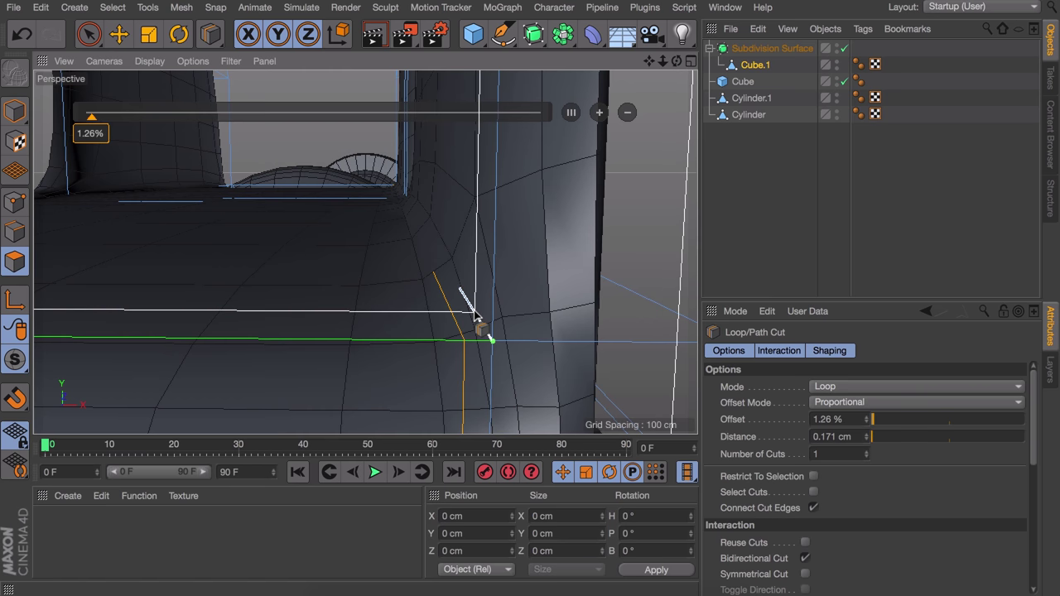
{"action": "left_click_drag", "start_coordinate": [496, 322], "coordinate": [499, 298], "text": "alt"}
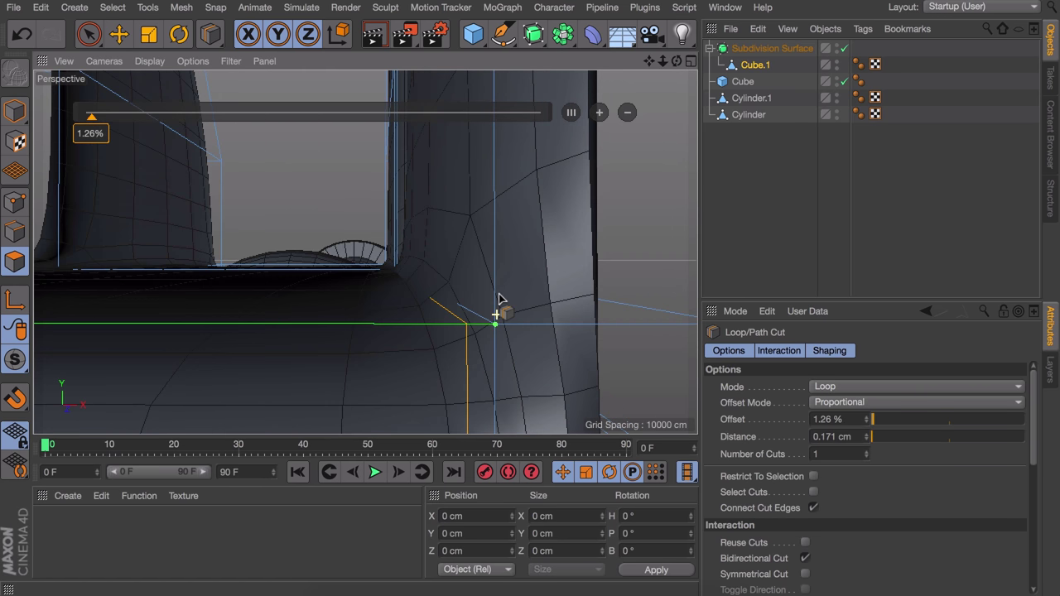
{"action": "left_click", "coordinate": [496, 315]}
Step: Add a horizontal support loop cut in the opposite side wall, 0.216 cm above its junction with the bracket floor
{"action": "left_click_drag", "start_coordinate": [205, 294], "coordinate": [672, 310], "text": "alt"}
{"action": "left_click_drag", "start_coordinate": [315, 292], "coordinate": [486, 288], "text": "alt"}
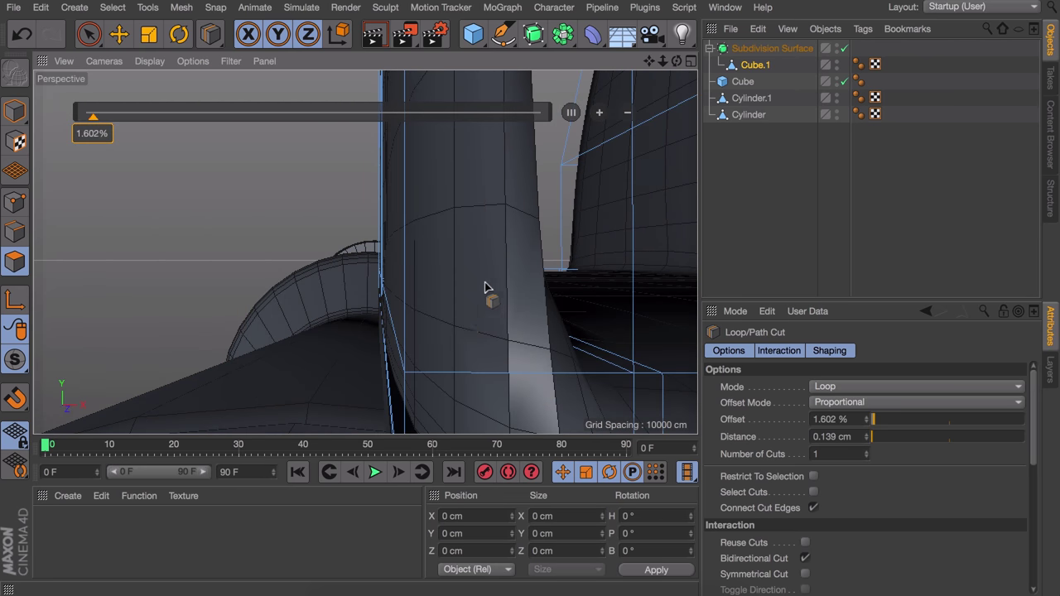
{"action": "left_click", "coordinate": [404, 345]}
{"action": "left_click_drag", "start_coordinate": [421, 339], "coordinate": [452, 336], "text": "alt"}
{"action": "left_click_drag", "start_coordinate": [436, 317], "coordinate": [368, 319], "text": "alt"}
{"action": "left_click_drag", "start_coordinate": [309, 287], "coordinate": [346, 348], "text": "alt"}
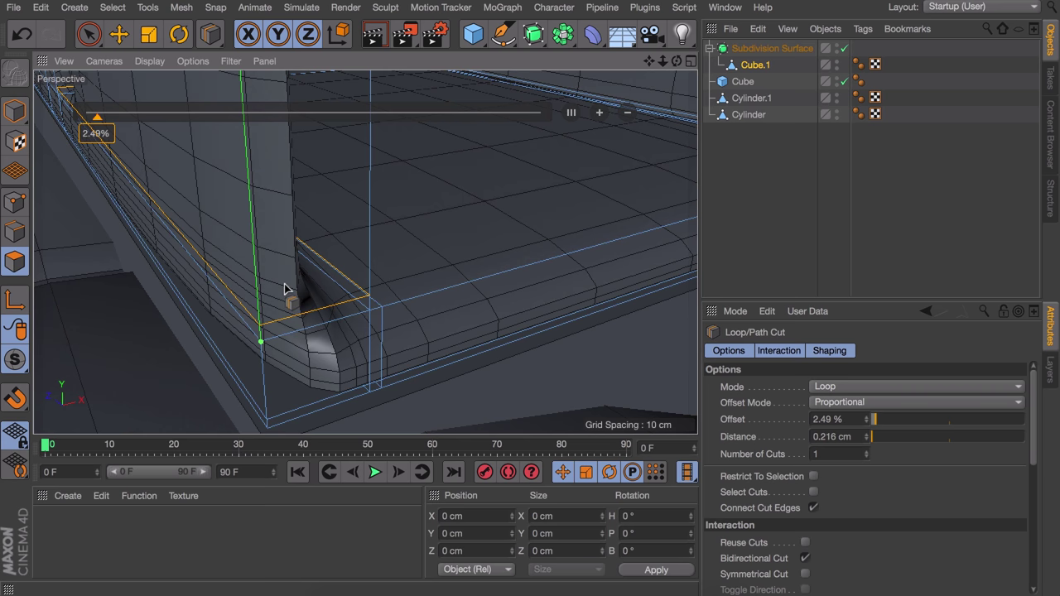
Step: Add a vertical support loop cut close to the walls' outer end, at an offset of 97.698%
{"action": "left_click_drag", "start_coordinate": [380, 306], "coordinate": [275, 243], "text": "alt"}
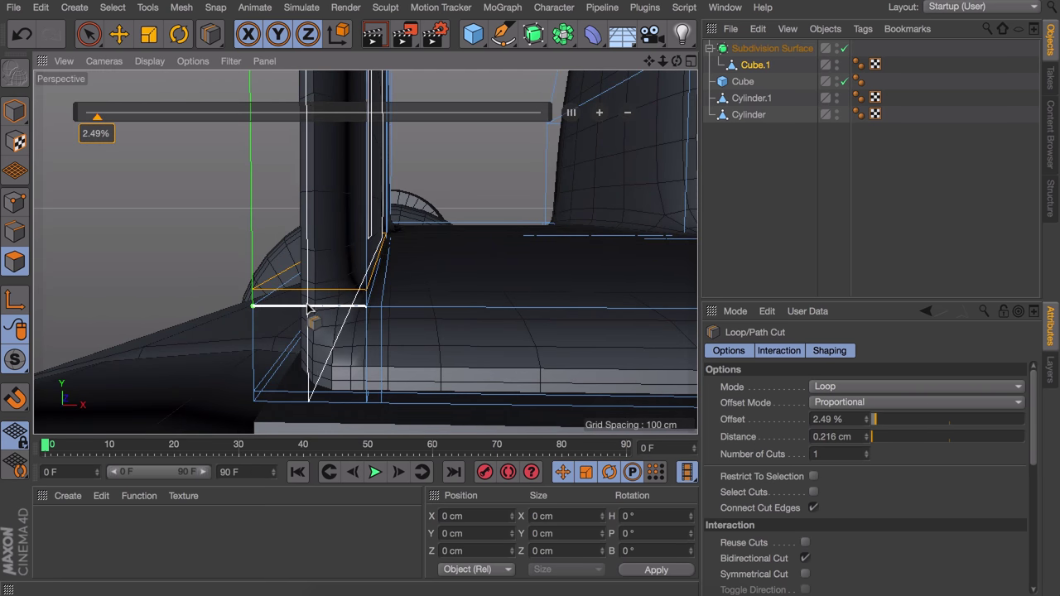
{"action": "left_click_drag", "start_coordinate": [328, 297], "coordinate": [575, 278], "text": "alt"}
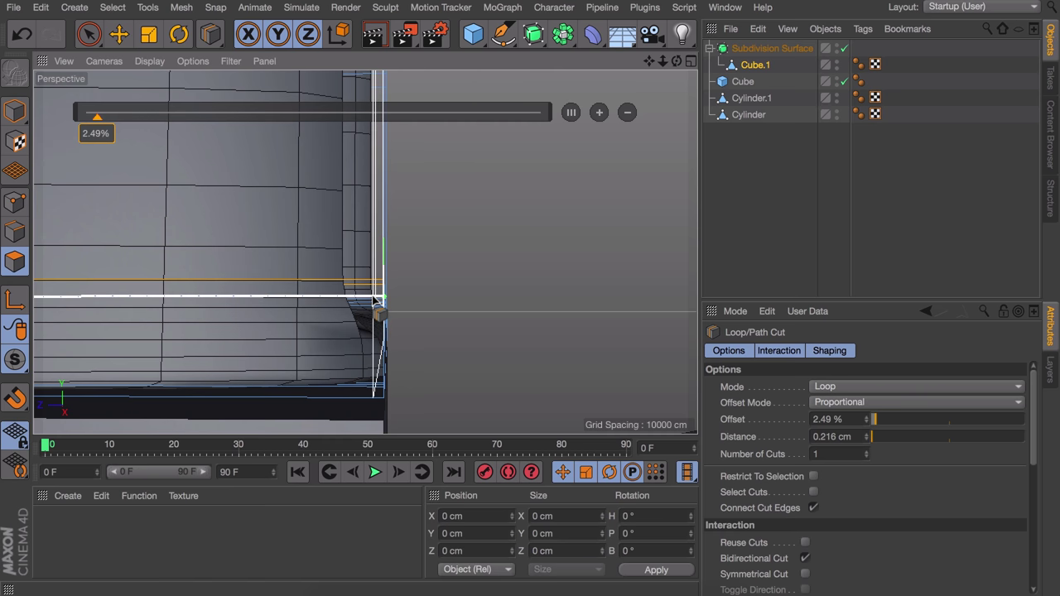
{"action": "left_click_drag", "start_coordinate": [366, 276], "coordinate": [358, 261], "text": "alt"}
{"action": "left_click_drag", "start_coordinate": [427, 265], "coordinate": [398, 289], "text": "alt"}
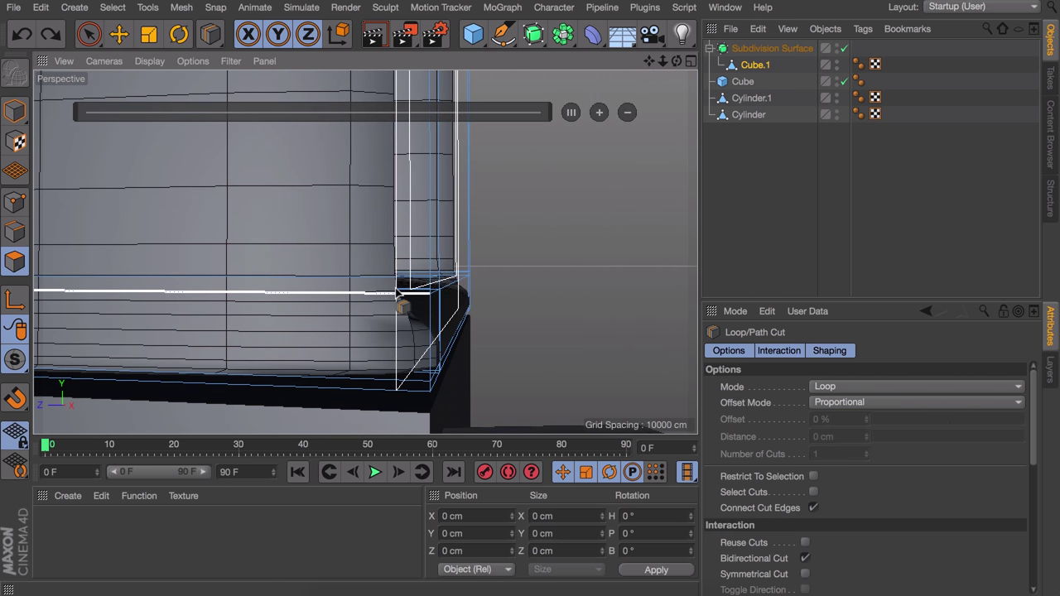
{"action": "left_click", "coordinate": [398, 291]}
{"action": "left_click_drag", "start_coordinate": [415, 284], "coordinate": [384, 369], "text": "alt"}
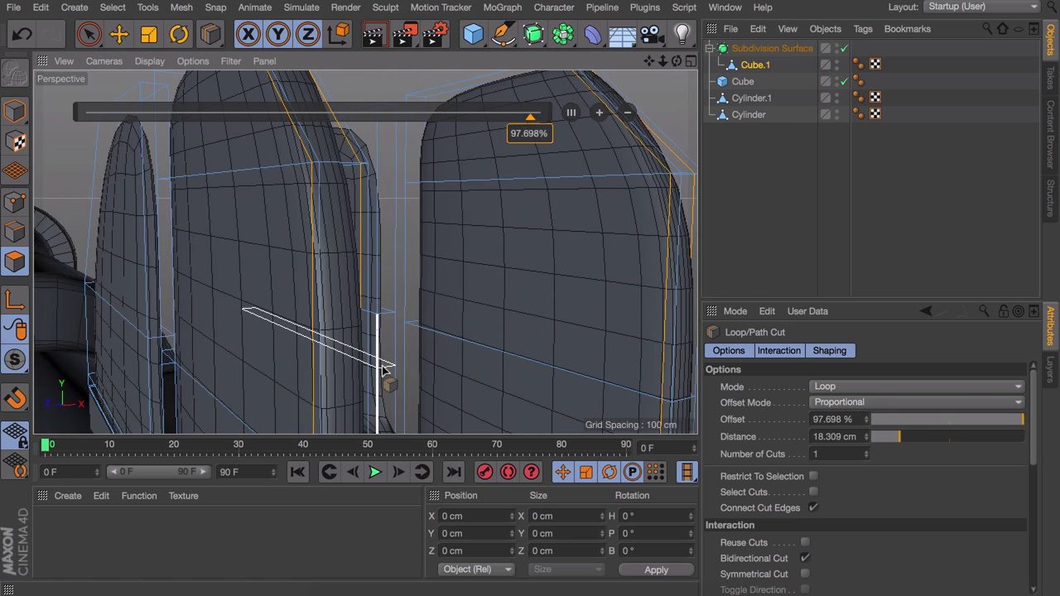
Step: Add support loop cuts around the walls' upper edges, the last one 0.41 cm below the top edge
{"action": "left_click_drag", "start_coordinate": [174, 309], "coordinate": [556, 284], "text": "alt"}
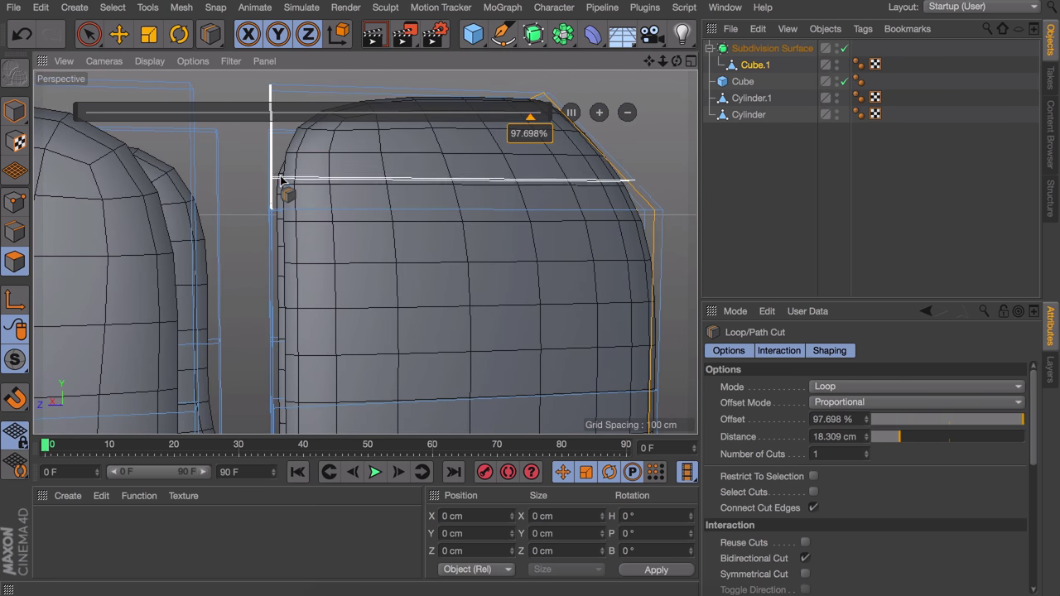
{"action": "left_click_drag", "start_coordinate": [281, 180], "coordinate": [463, 307], "text": "alt"}
{"action": "left_click", "coordinate": [282, 220]}
{"action": "left_click", "coordinate": [211, 266]}
{"action": "left_click", "coordinate": [458, 269]}
{"action": "left_click_drag", "start_coordinate": [458, 269], "coordinate": [379, 199], "text": "alt"}
{"action": "left_click", "coordinate": [345, 247]}
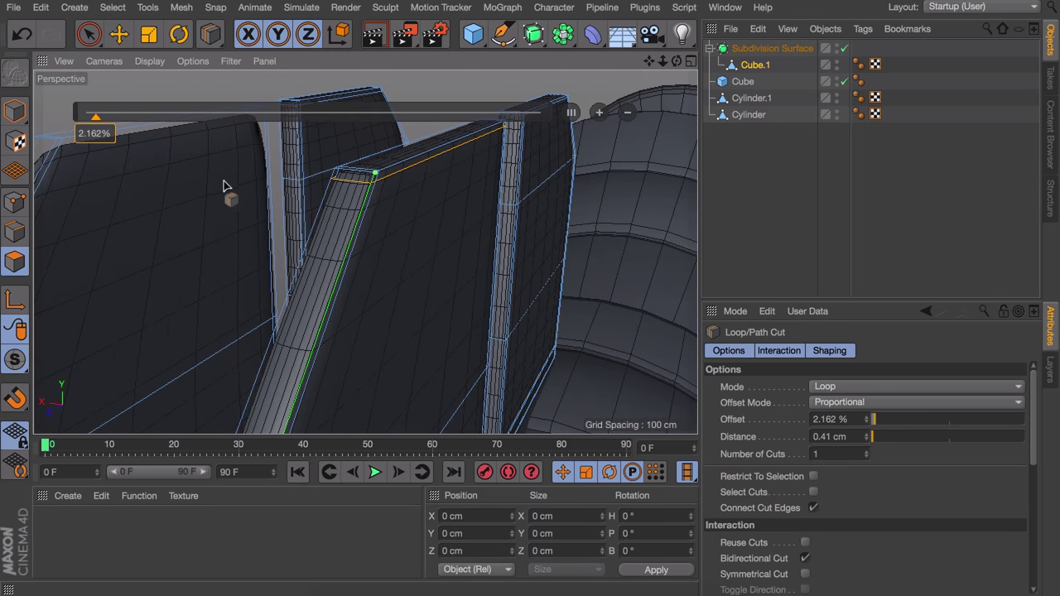
Step: Add further support loop cuts near the tops of the remaining walls and render the view to check the edges
{"action": "left_click_drag", "start_coordinate": [287, 248], "coordinate": [168, 267], "text": "alt"}
{"action": "left_click", "coordinate": [166, 269]}
{"action": "left_click_drag", "start_coordinate": [369, 171], "coordinate": [305, 211], "text": "alt"}
{"action": "left_click", "coordinate": [306, 211]}
{"action": "key", "text": "e"}
{"action": "scroll", "coordinate": [283, 253], "scroll_direction": "down", "scroll_amount": 5}
{"action": "left_click_drag", "start_coordinate": [283, 255], "coordinate": [409, 255], "text": "alt"}
{"action": "left_click_drag", "start_coordinate": [286, 233], "coordinate": [302, 233], "text": "alt"}
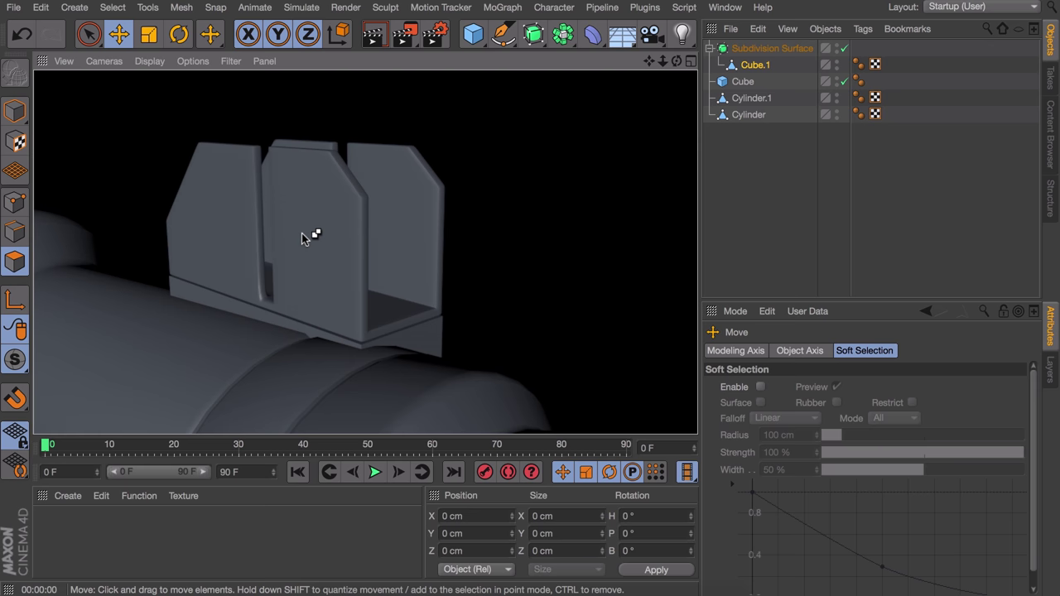
Step: Add support loop cuts beside the lower corners of the gap between the wall sections
{"action": "scroll", "coordinate": [257, 303], "scroll_direction": "up", "scroll_amount": 10}
{"action": "mouse_move", "coordinate": [293, 293]}
{"action": "left_mouse_down", "text": "alt"}
{"action": "mouse_move", "coordinate": [312, 267]}
{"action": "mouse_move", "coordinate": [282, 289]}
{"action": "left_mouse_up", "text": "alt"}
{"action": "scroll", "coordinate": [290, 282], "scroll_direction": "up", "scroll_amount": 6}
{"action": "key", "text": "k"}
{"action": "key", "text": "l"}
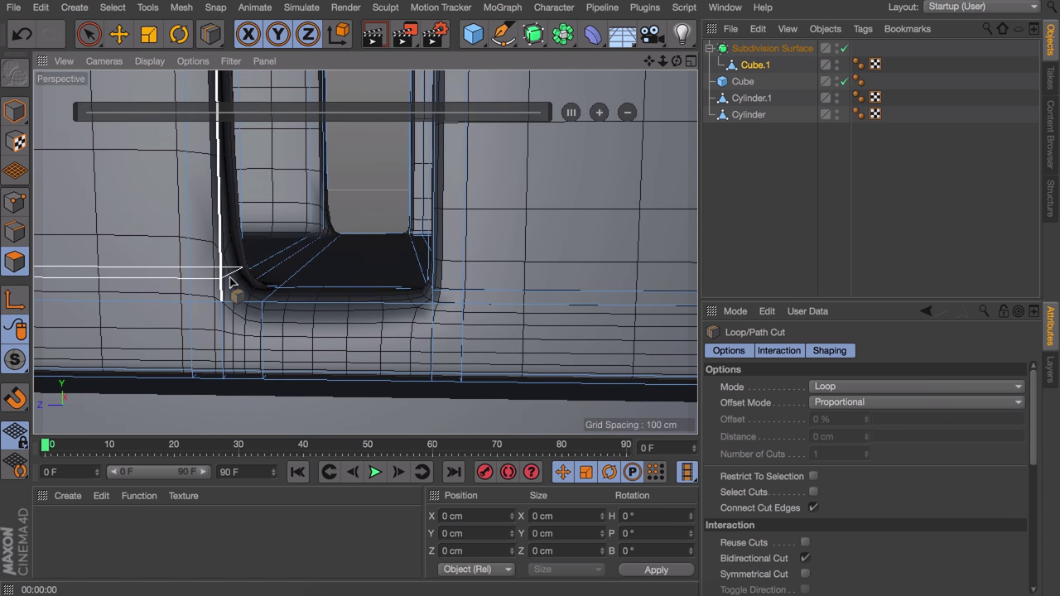
{"action": "left_click", "coordinate": [323, 217]}
{"action": "left_click_drag", "start_coordinate": [433, 272], "coordinate": [454, 260], "text": "alt"}
{"action": "left_click", "coordinate": [370, 233]}
{"action": "key", "text": "e"}
Step: Render the perspective view and compare the bracket's shape with the sight in the front reference image
{"action": "scroll", "coordinate": [435, 224], "scroll_direction": "down", "scroll_amount": 8}
{"action": "scroll", "coordinate": [432, 247], "scroll_direction": "down", "scroll_amount": 12}
{"action": "left_click_drag", "start_coordinate": [405, 314], "coordinate": [265, 335], "text": "alt"}
{"action": "right_click_drag", "start_coordinate": [441, 294], "coordinate": [452, 269], "text": "alt"}
{"action": "key", "text": "ctrl+r"}
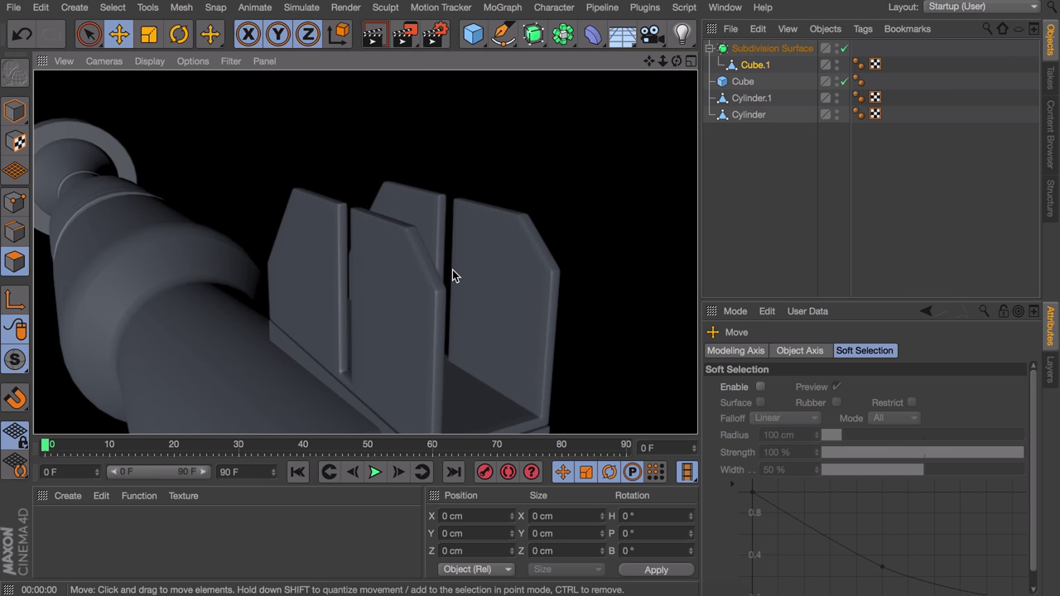
{"action": "middle_click", "coordinate": [508, 271]}
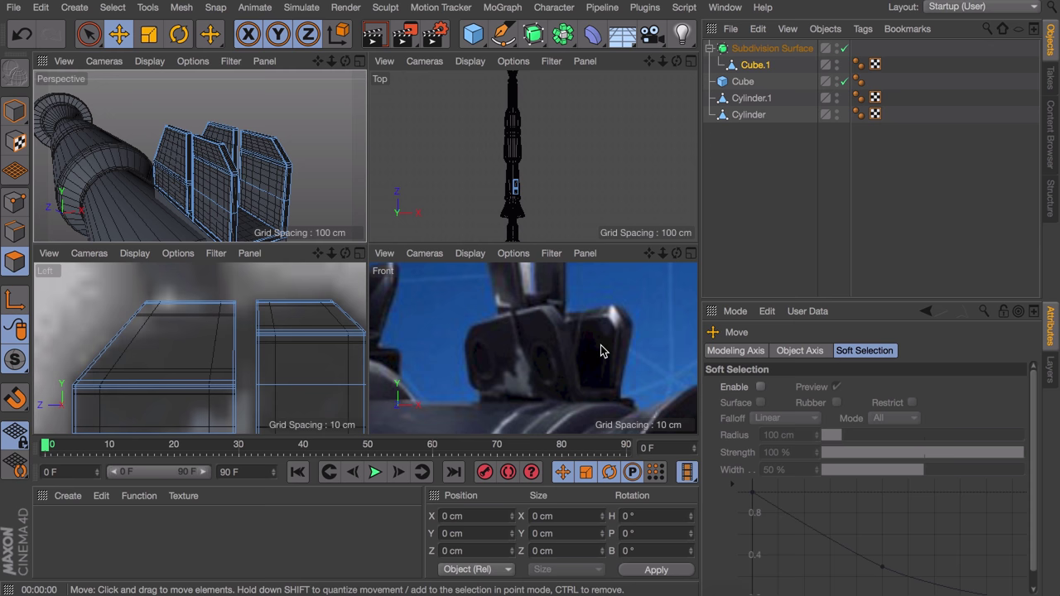
Step: Try to tilt one side wall by selecting its upper points and moving them sideways
{"action": "middle_click", "coordinate": [286, 195]}
{"action": "left_click_drag", "start_coordinate": [348, 212], "coordinate": [158, 195], "text": "alt"}
{"action": "left_click_drag", "start_coordinate": [89, 34], "coordinate": [124, 85]}
{"action": "left_click_drag", "start_coordinate": [196, 95], "coordinate": [341, 284]}
{"action": "key", "text": "e"}
{"action": "mouse_move", "coordinate": [311, 222]}
{"action": "left_mouse_down"}
{"action": "mouse_move", "coordinate": [238, 232]}
{"action": "mouse_move", "coordinate": [348, 240]}
{"action": "mouse_move", "coordinate": [286, 217]}
{"action": "mouse_move", "coordinate": [328, 219]}
{"action": "left_mouse_up"}
{"action": "key", "text": "ctrl+z"}
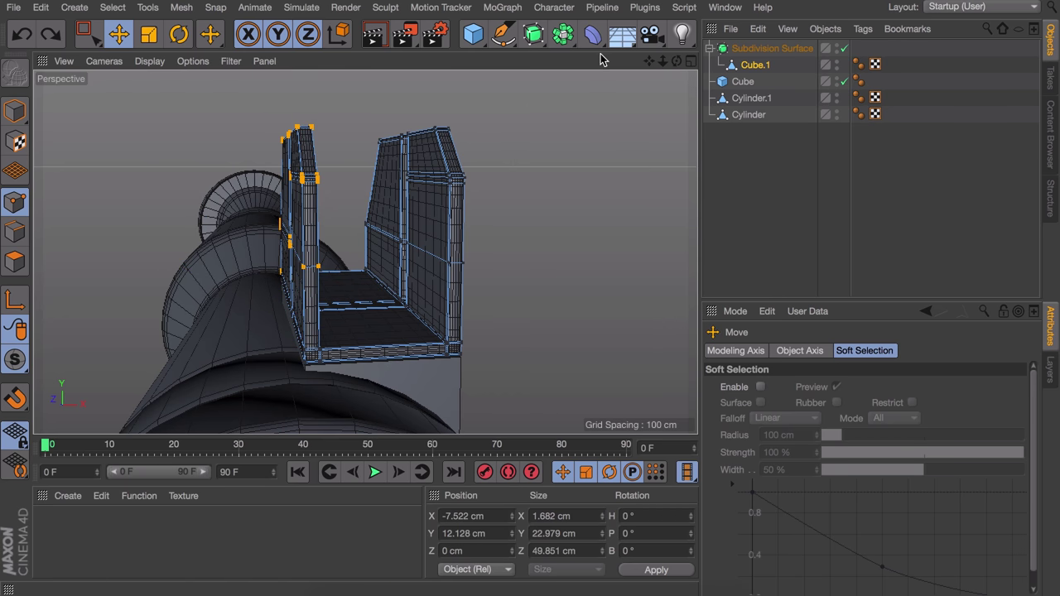
Step: Add a Shear deformer as a child of Cube.1 and fit it to its parent
{"action": "left_click", "coordinate": [595, 38]}
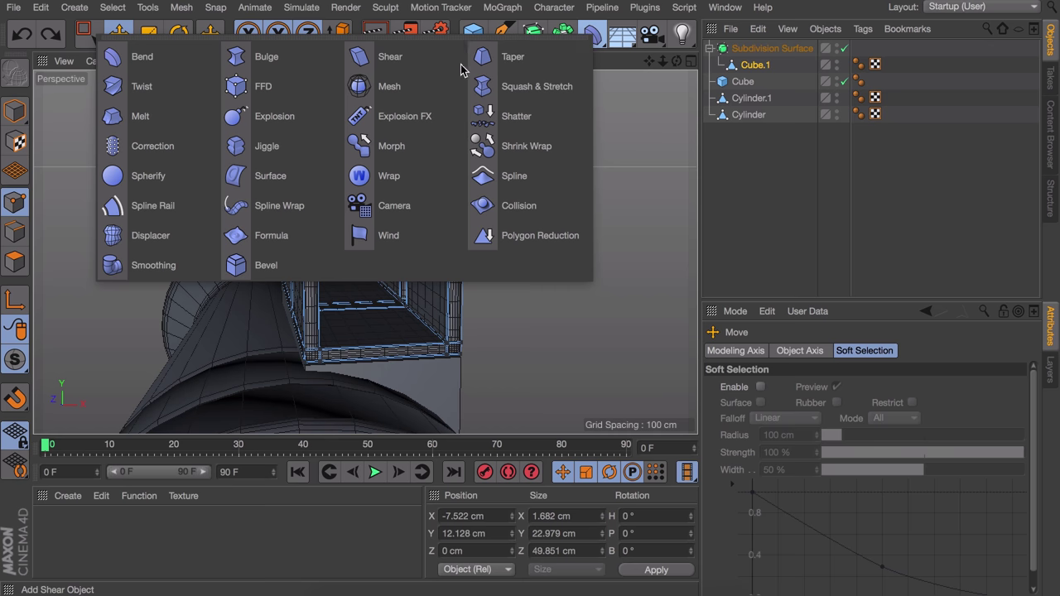
{"action": "left_click", "coordinate": [431, 65]}
{"action": "left_click_drag", "start_coordinate": [748, 51], "coordinate": [756, 86]}
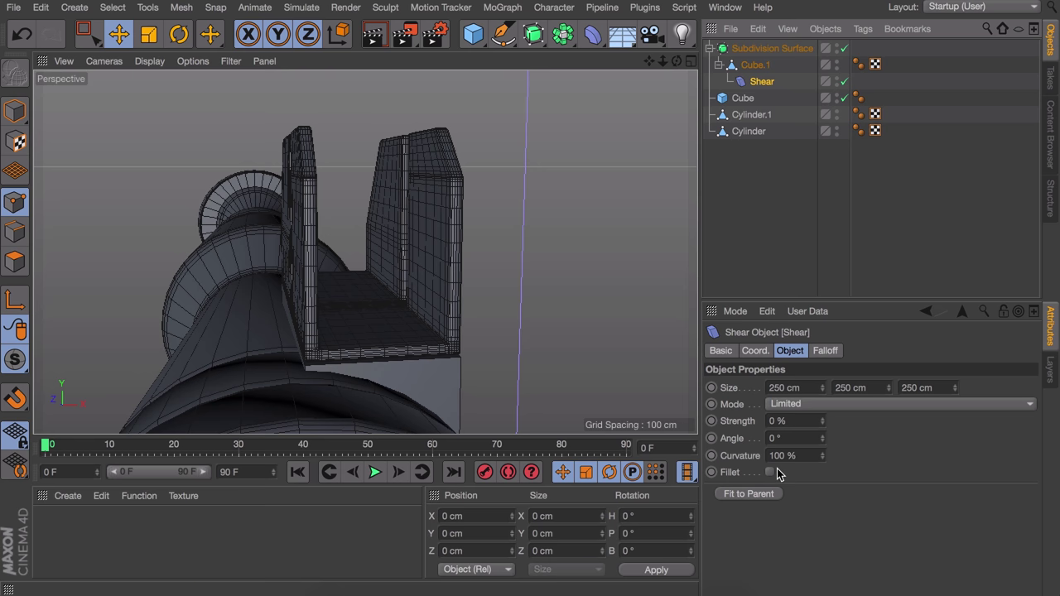
{"action": "left_click", "coordinate": [749, 494]}
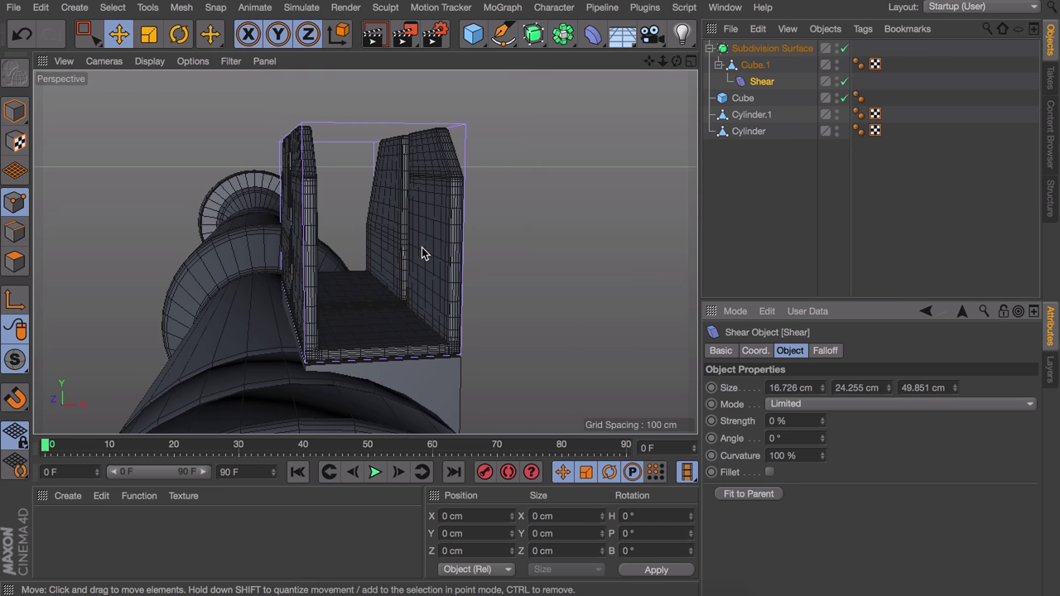
Step: Narrow the Shear deformer to 1.726 cm in X and move it onto one side wall at X -7.659 cm
{"action": "left_click_drag", "start_coordinate": [325, 203], "coordinate": [244, 160], "text": "alt"}
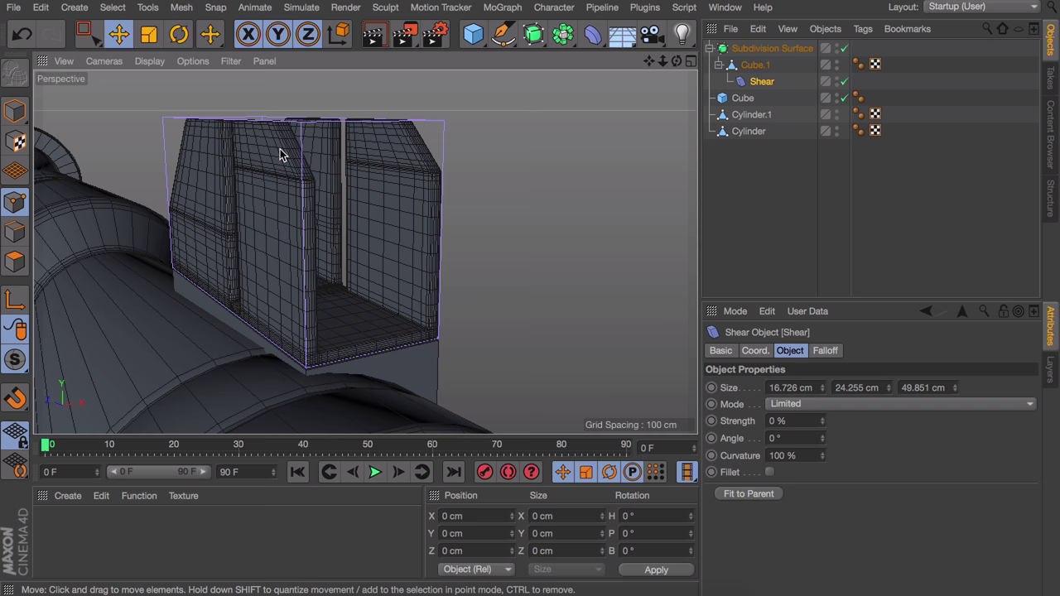
{"action": "left_click_drag", "start_coordinate": [400, 206], "coordinate": [270, 146], "text": "alt"}
{"action": "mouse_move", "coordinate": [308, 202]}
{"action": "left_mouse_down", "text": "alt"}
{"action": "mouse_move", "coordinate": [371, 237]}
{"action": "mouse_move", "coordinate": [303, 189]}
{"action": "mouse_move", "coordinate": [313, 182]}
{"action": "left_mouse_up", "text": "alt"}
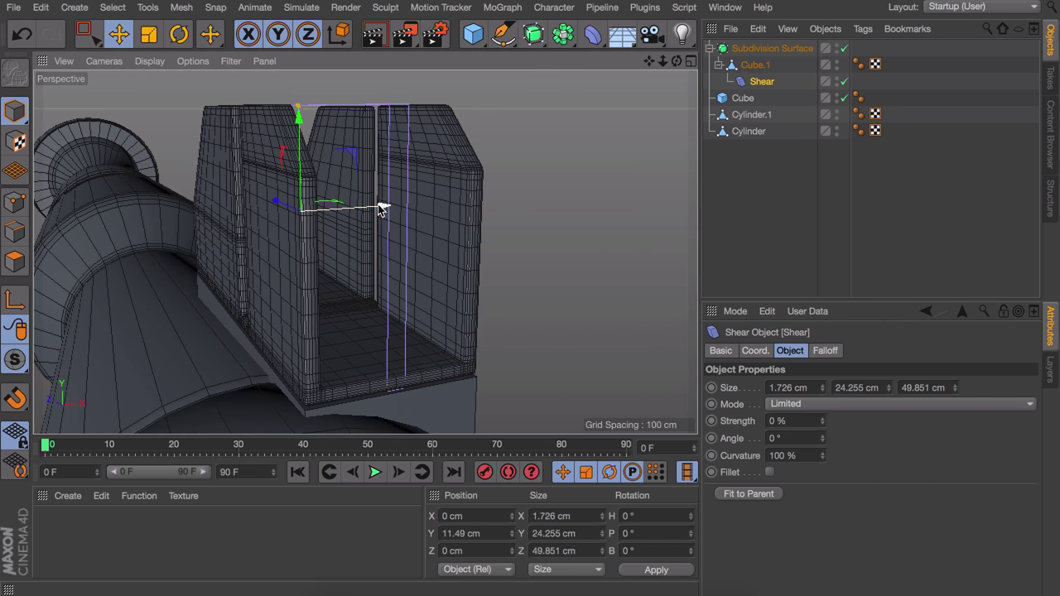
{"action": "left_click_drag", "start_coordinate": [381, 208], "coordinate": [321, 216]}
{"action": "left_click_drag", "start_coordinate": [310, 222], "coordinate": [241, 181], "text": "alt"}
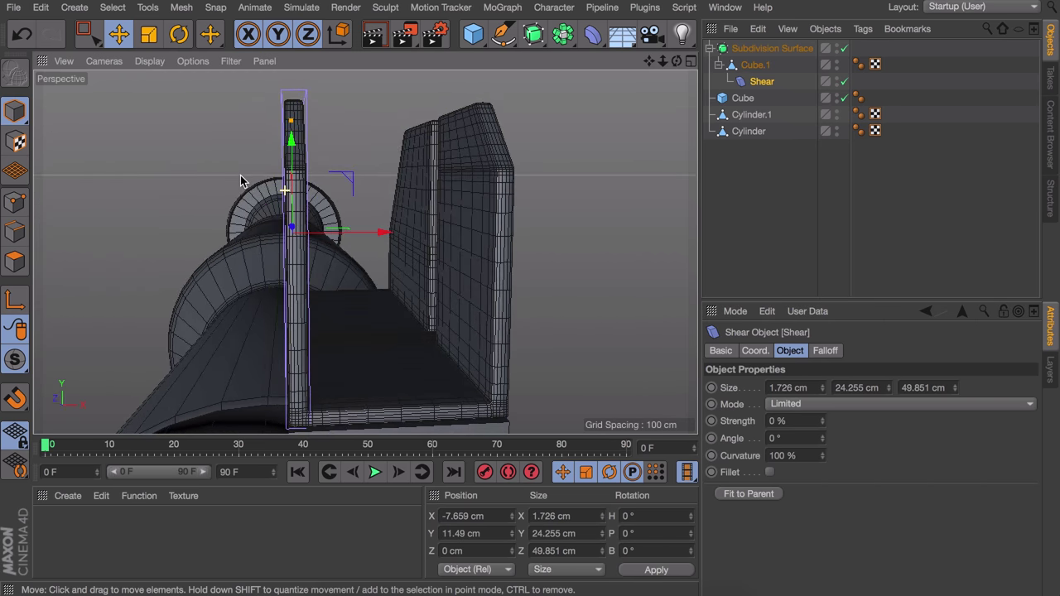
Step: Set the Shear deformer's X size to 2.726 cm and raise it to Y 12.879 cm, just above the bracket floor
{"action": "left_click", "coordinate": [824, 385]}
{"action": "left_click_drag", "start_coordinate": [414, 267], "coordinate": [229, 151], "text": "alt"}
{"action": "scroll", "coordinate": [306, 353], "scroll_direction": "up", "scroll_amount": 4}
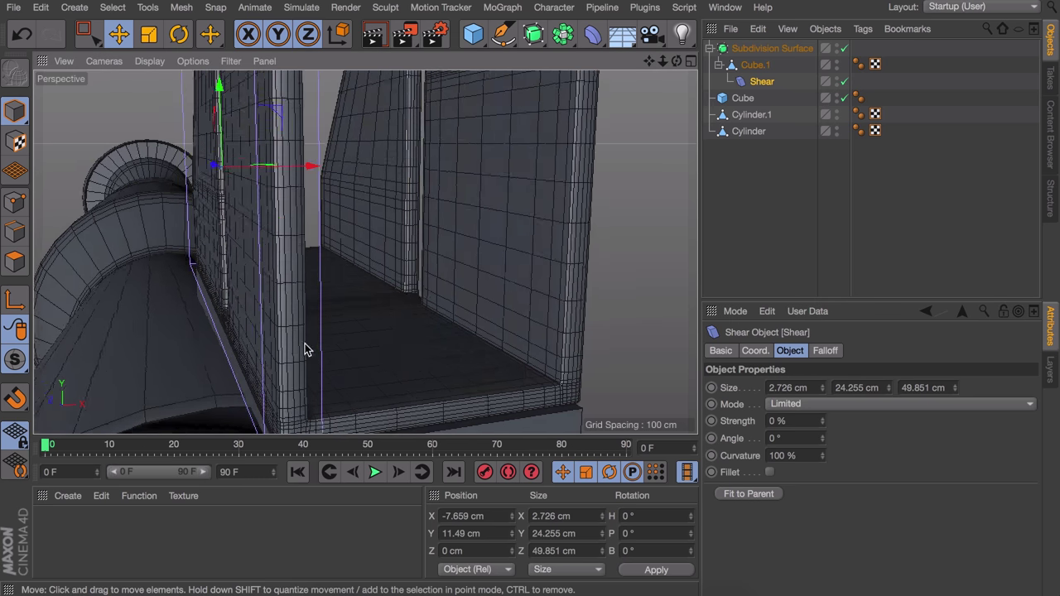
{"action": "left_click_drag", "start_coordinate": [307, 352], "coordinate": [259, 285], "text": "alt"}
{"action": "left_click_drag", "start_coordinate": [267, 93], "coordinate": [267, 80]}
{"action": "scroll", "coordinate": [282, 362], "scroll_direction": "up", "scroll_amount": 4}
{"action": "left_click_drag", "start_coordinate": [283, 362], "coordinate": [307, 334], "text": "alt"}
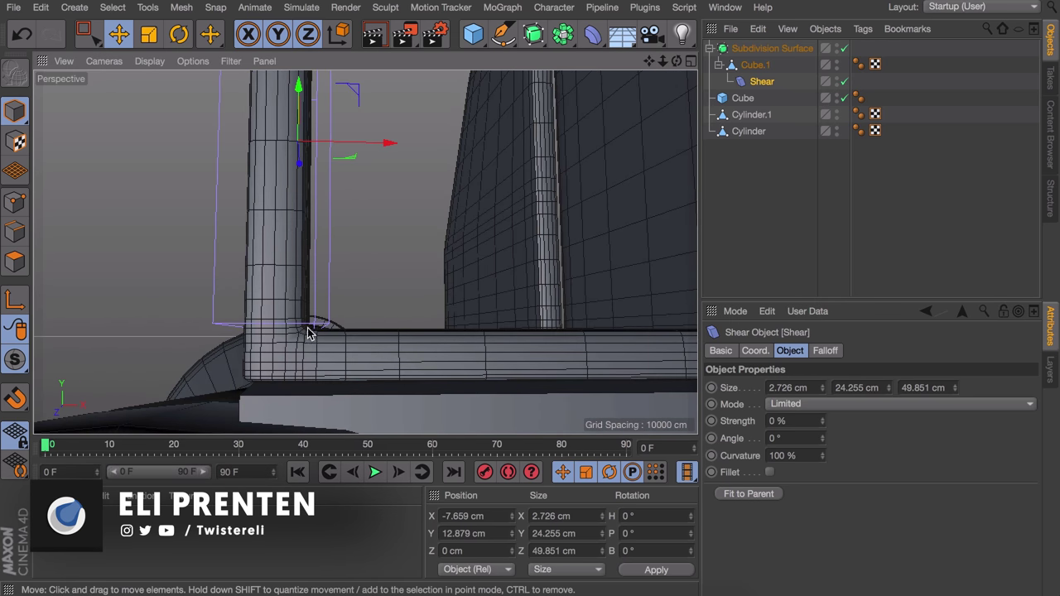
{"action": "left_click_drag", "start_coordinate": [305, 342], "coordinate": [339, 289], "text": "alt"}
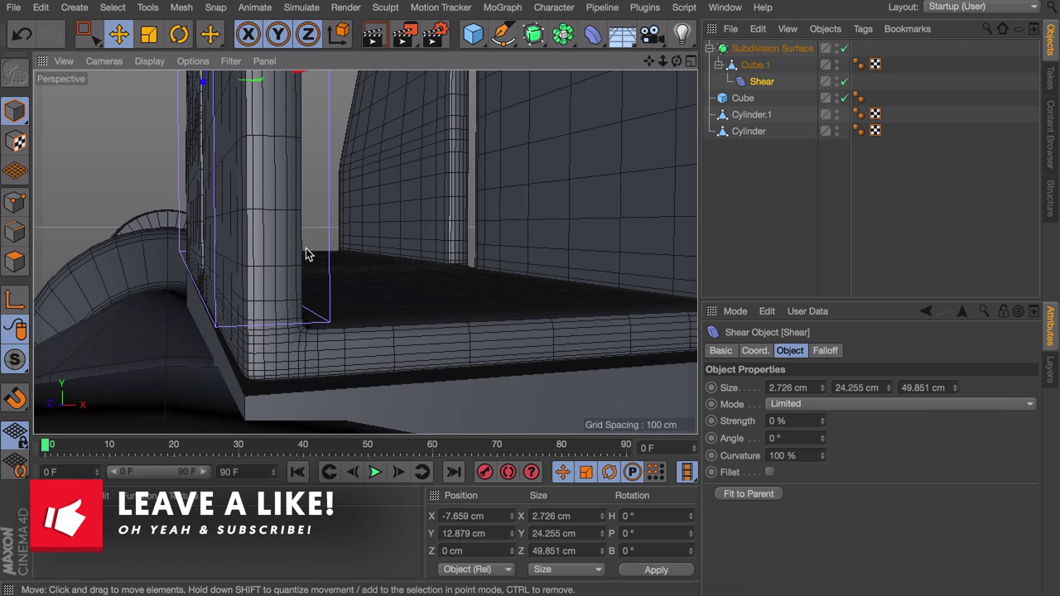
Step: Set the Shear strength to -561% and its mode to Within Box so that only the enclosed wall bends
{"action": "scroll", "coordinate": [288, 319], "scroll_direction": "down", "scroll_amount": 5}
{"action": "left_click_drag", "start_coordinate": [267, 208], "coordinate": [342, 304], "text": "alt"}
{"action": "left_click_drag", "start_coordinate": [824, 425], "coordinate": [807, 497]}
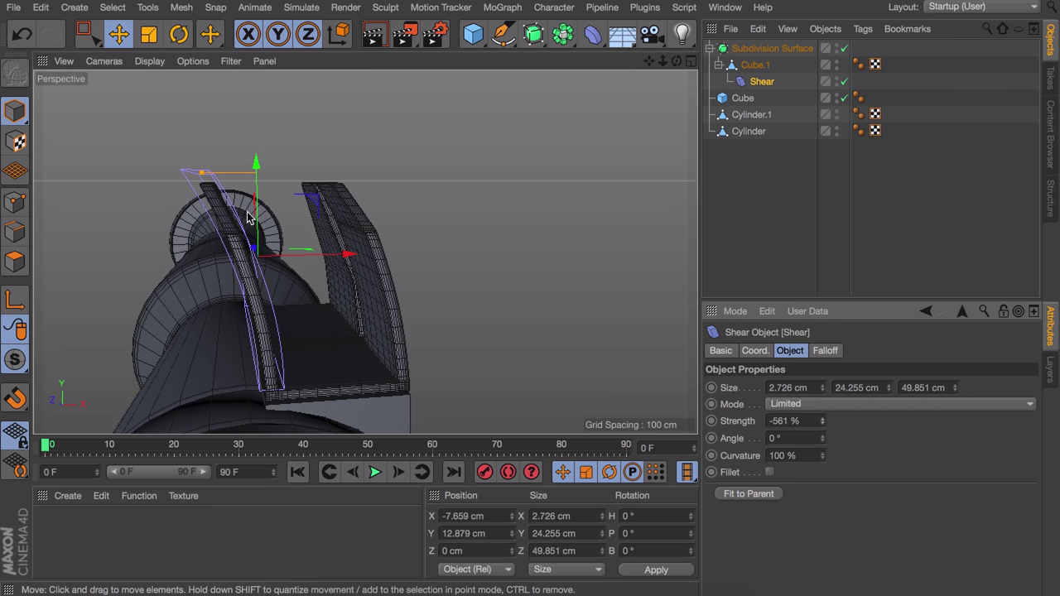
{"action": "left_click", "coordinate": [800, 406]}
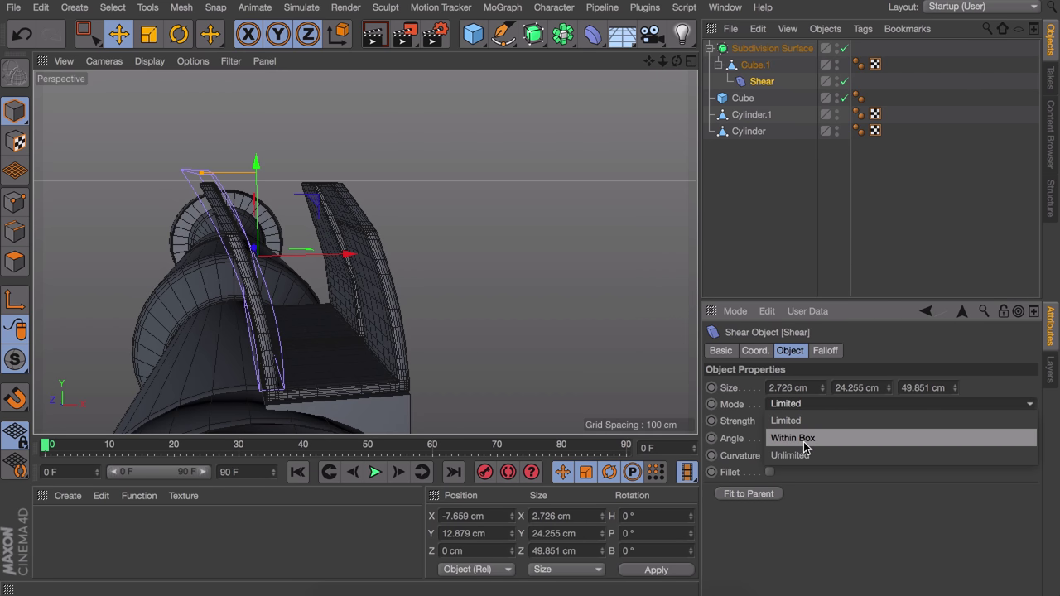
{"action": "left_click", "coordinate": [802, 438]}
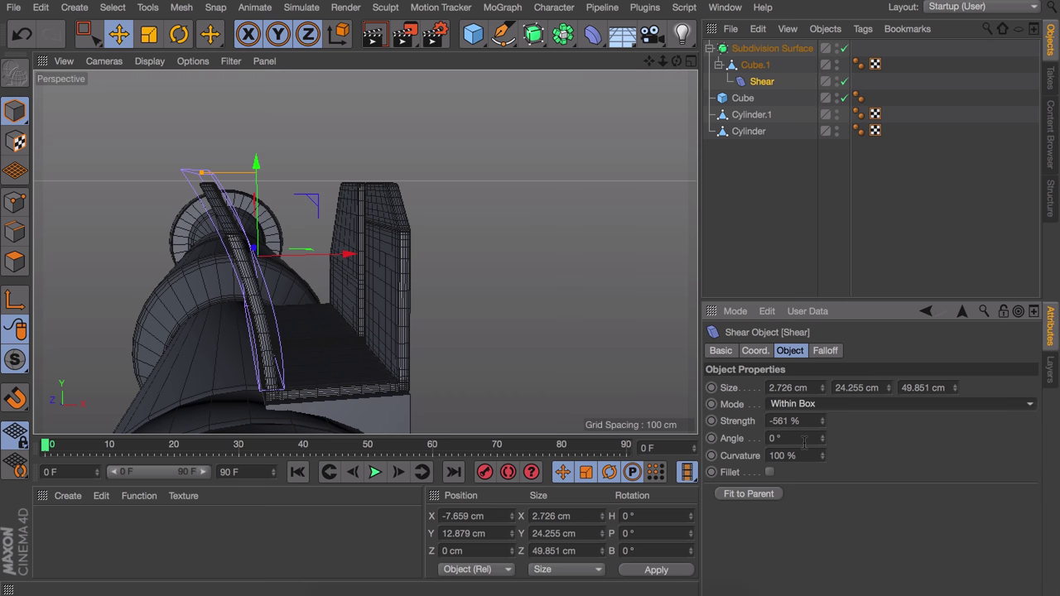
Step: Straighten the tilted wall by setting the Shear curvature to 0% and reduce the tilt with a strength of -450%
{"action": "scroll", "coordinate": [234, 242], "scroll_direction": "up", "scroll_amount": 2}
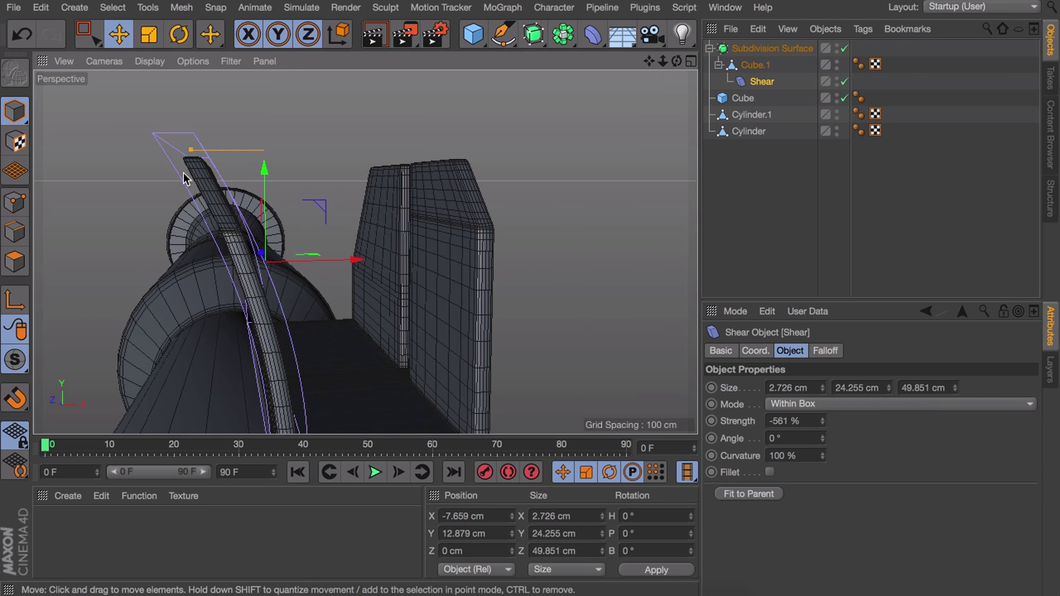
{"action": "left_click_drag", "start_coordinate": [304, 330], "coordinate": [299, 295], "text": "alt"}
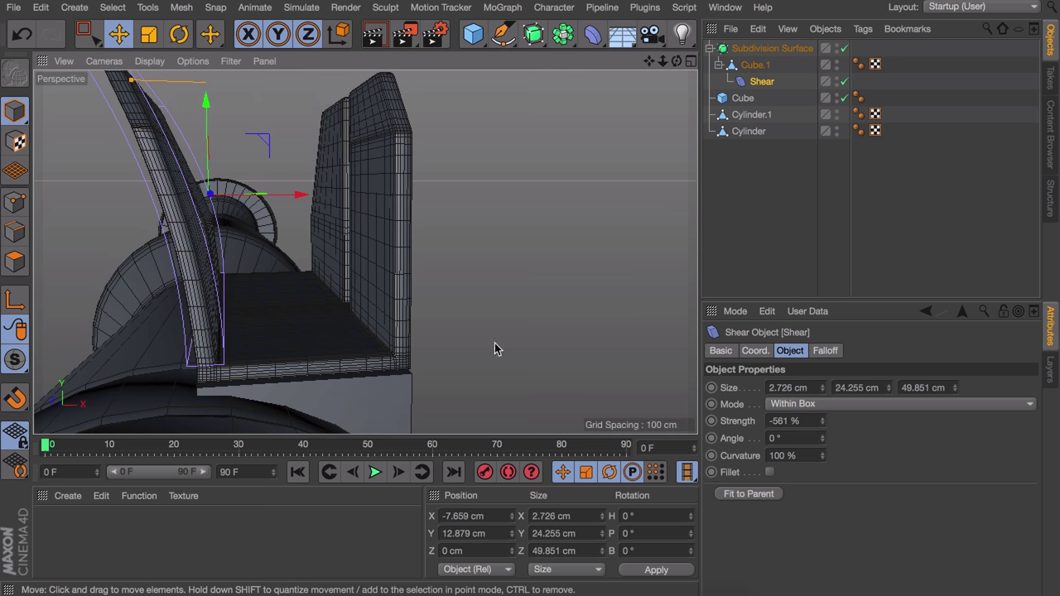
{"action": "left_click_drag", "start_coordinate": [823, 456], "coordinate": [822, 538]}
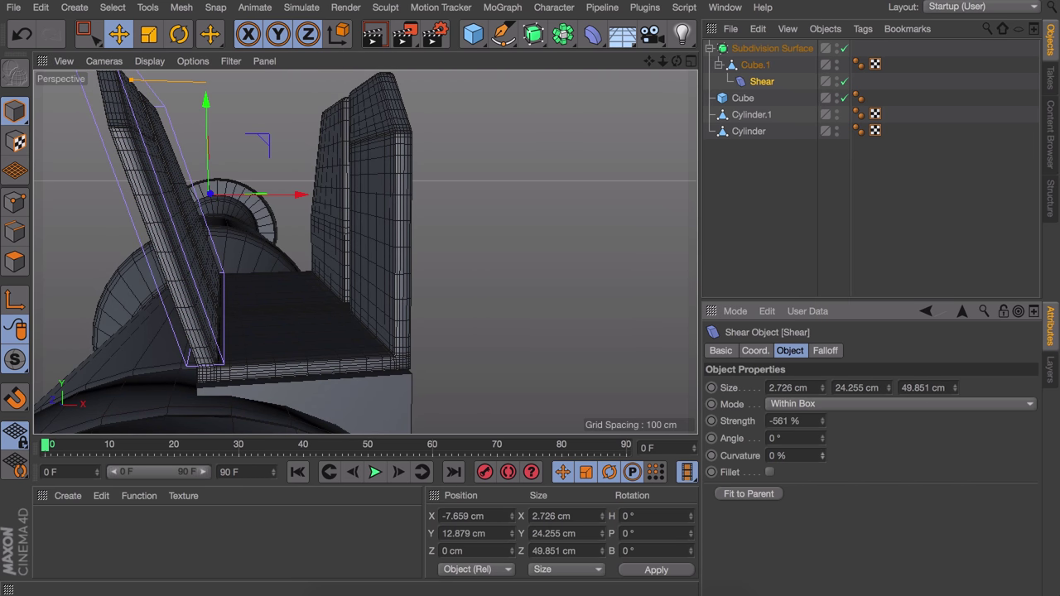
{"action": "left_click_drag", "start_coordinate": [253, 208], "coordinate": [217, 225], "text": "alt"}
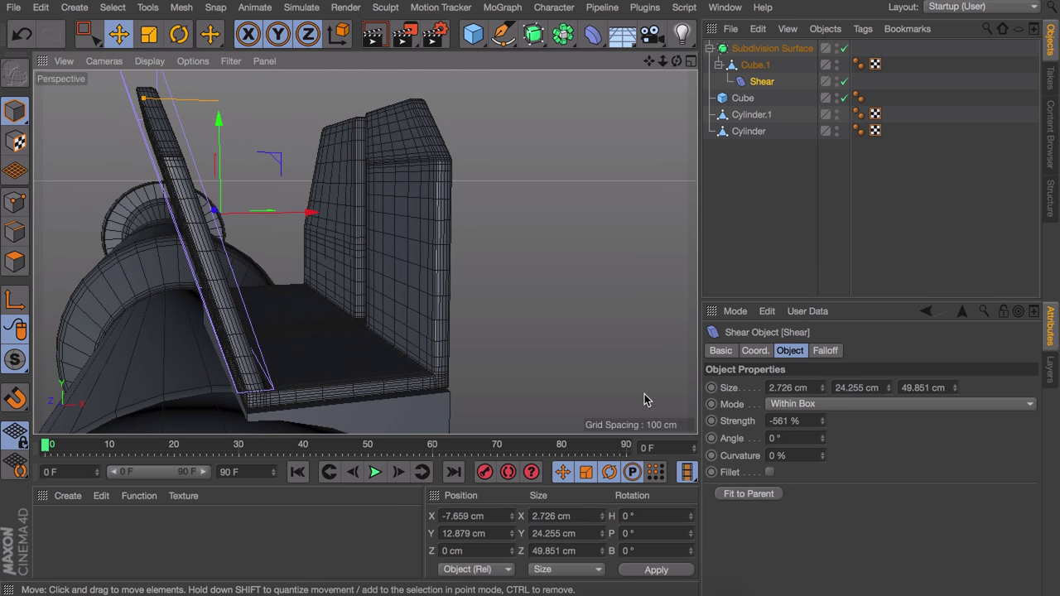
{"action": "double_click", "coordinate": [800, 421]}
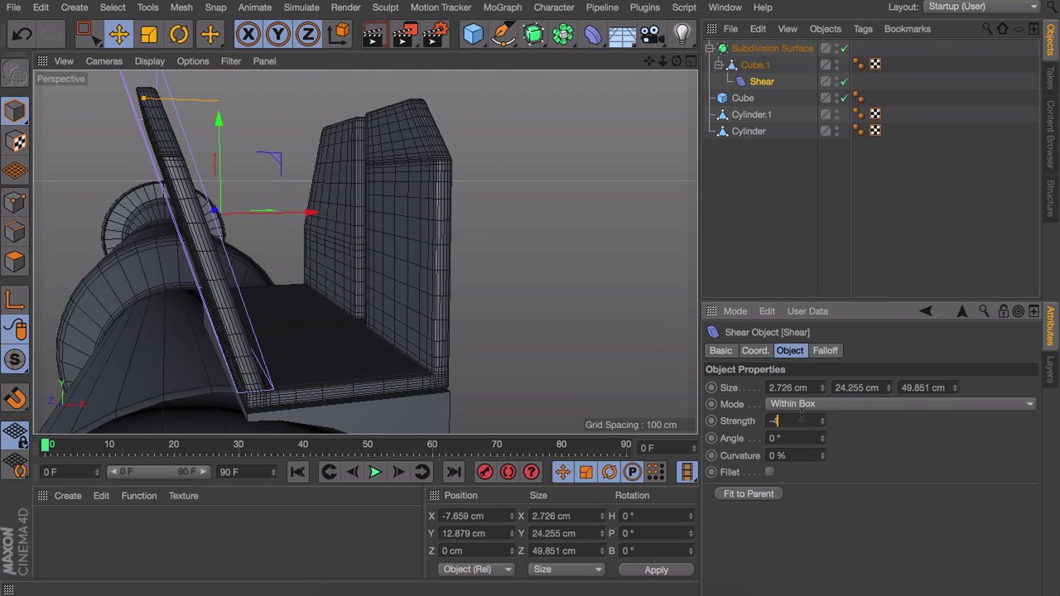
{"action": "key", "text": "Return"}
Step: Duplicate the Shear deformer, rotate the copy and place it on the opposite wall so that it tilts outward
{"action": "left_click_drag", "start_coordinate": [178, 185], "coordinate": [132, 100], "text": "alt"}
{"action": "key", "text": "r"}
{"action": "left_click_drag", "start_coordinate": [393, 220], "coordinate": [319, 204], "text": "alt"}
{"action": "key", "text": "e"}
{"action": "left_click_drag", "start_coordinate": [364, 253], "coordinate": [466, 191], "text": "alt"}
{"action": "scroll", "coordinate": [466, 191], "scroll_direction": "down", "scroll_amount": 5}
{"action": "left_click_drag", "start_coordinate": [383, 232], "coordinate": [291, 229], "text": "alt"}
Step: Select both Shear deformers, set their Z size to 50.851 cm, adjust their X size and deselect them
{"action": "left_click", "coordinate": [763, 81], "text": "shift"}
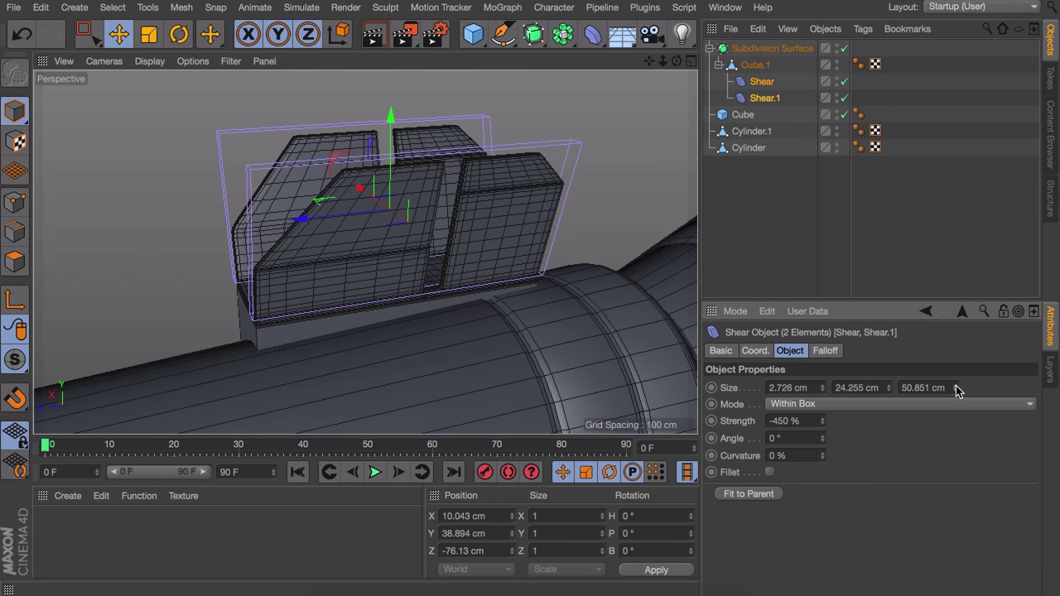
{"action": "left_click_drag", "start_coordinate": [364, 224], "coordinate": [547, 223], "text": "alt"}
{"action": "left_click_drag", "start_coordinate": [824, 388], "coordinate": [823, 388]}
{"action": "left_click_drag", "start_coordinate": [356, 232], "coordinate": [414, 209], "text": "alt"}
{"action": "left_click", "coordinate": [717, 235]}
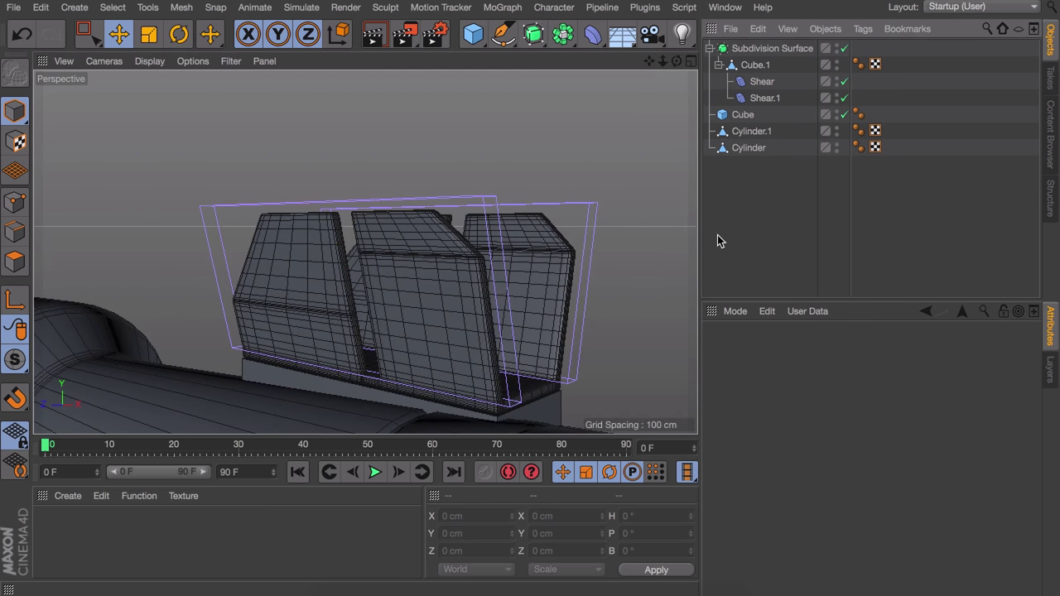
Step: Add a Boole with the bracket's Subdivision Surface as its first operand and a new cylinder as its second
{"action": "middle_click", "coordinate": [547, 372]}
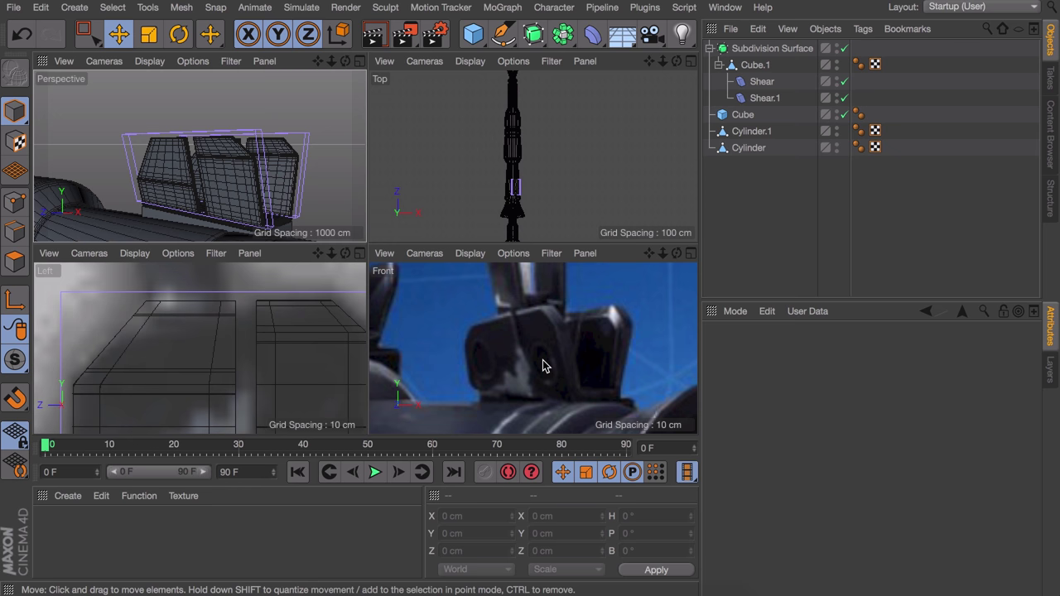
{"action": "middle_click", "coordinate": [243, 171]}
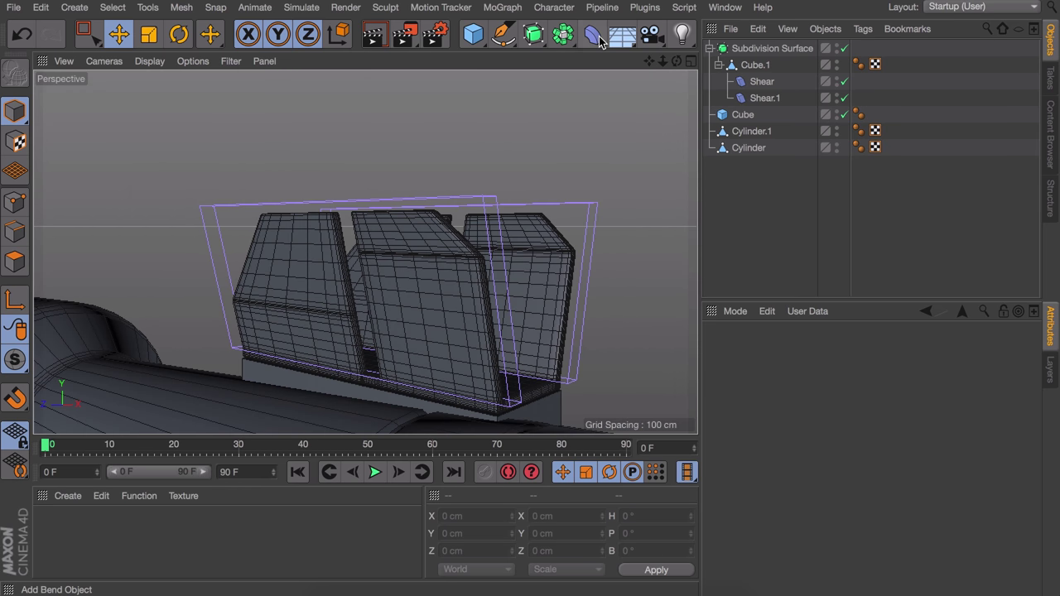
{"action": "left_click_drag", "start_coordinate": [561, 35], "coordinate": [826, 52]}
{"action": "left_click_drag", "start_coordinate": [473, 33], "coordinate": [749, 64]}
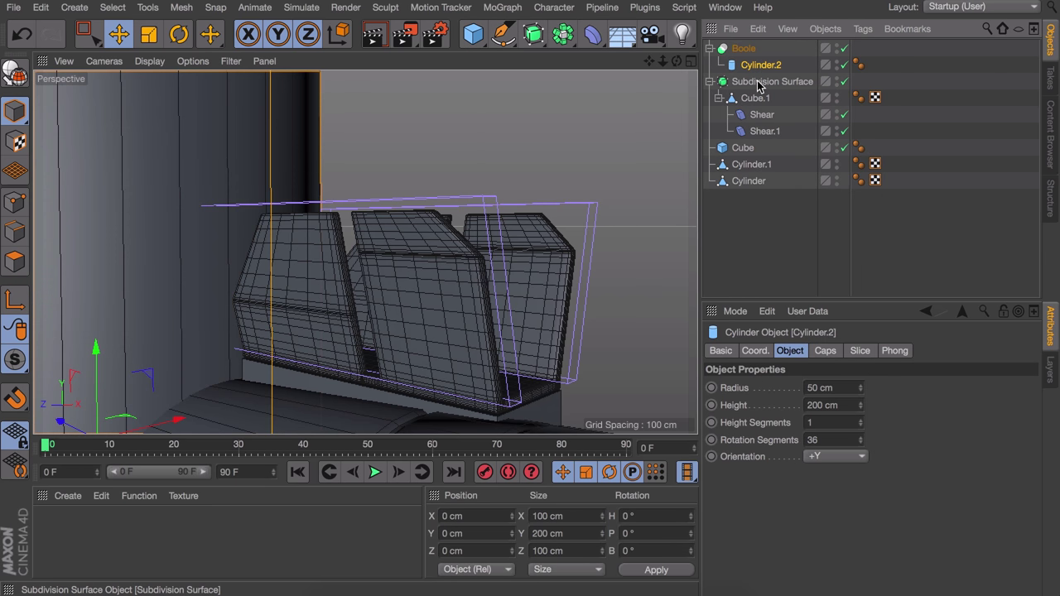
{"action": "left_click_drag", "start_coordinate": [759, 60], "coordinate": [758, 59]}
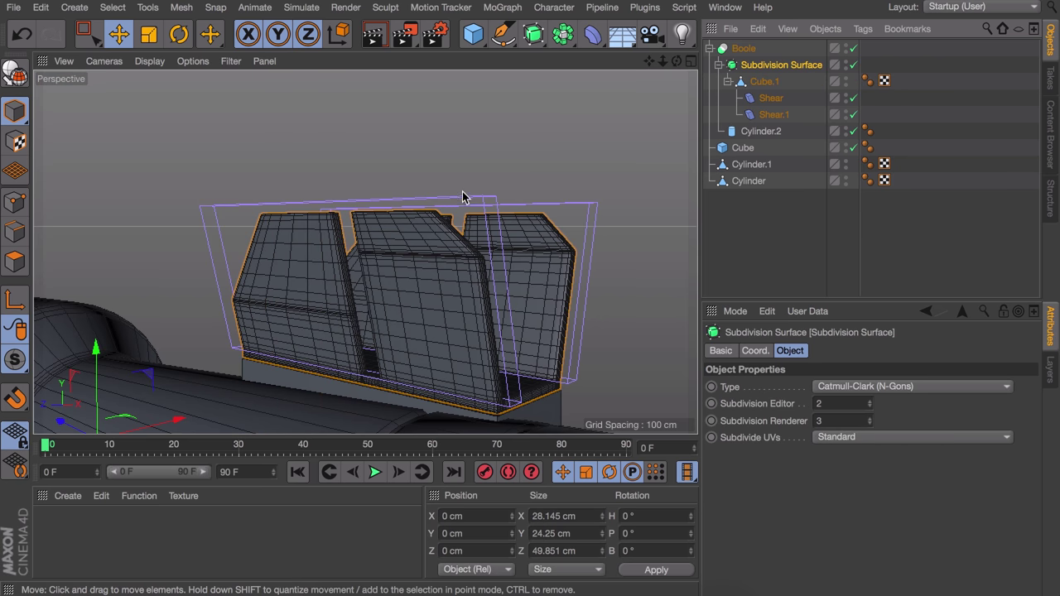
{"action": "left_click", "coordinate": [728, 80]}
{"action": "left_click", "coordinate": [719, 64]}
{"action": "left_click", "coordinate": [743, 85]}
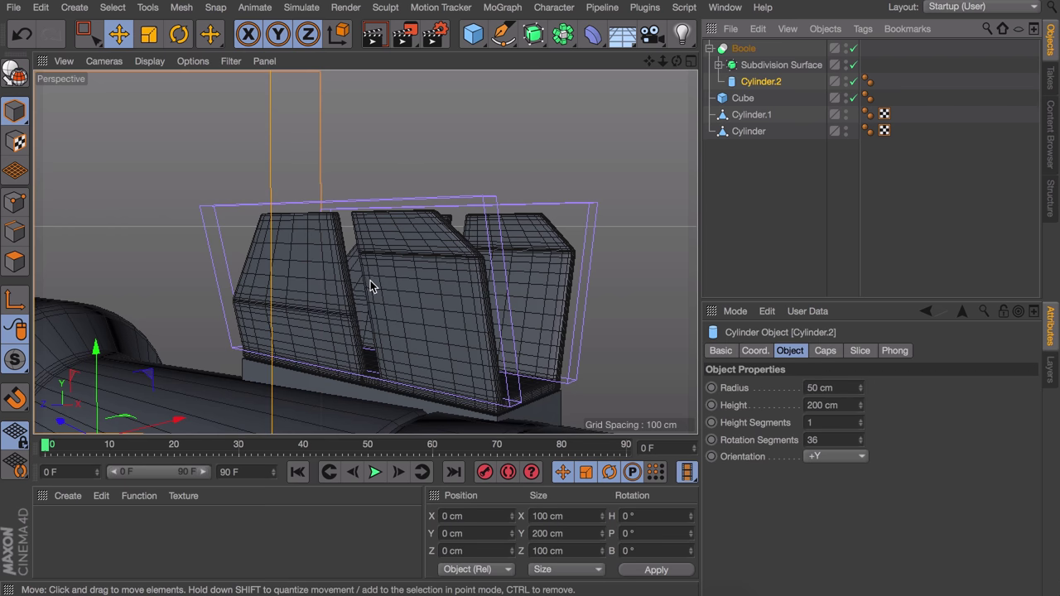
Step: Rotate the cutting cylinder to a bank of 90°, shrink it to 30.8 cm in height and raise it towards the bracket
{"action": "key", "text": "o"}
{"action": "key", "text": "r"}
{"action": "left_click_drag", "start_coordinate": [249, 294], "coordinate": [224, 323]}
{"action": "key", "text": "t"}
{"action": "key", "text": "e"}
{"action": "left_click_drag", "start_coordinate": [271, 403], "coordinate": [272, 370]}
{"action": "scroll", "coordinate": [344, 263], "scroll_direction": "up", "scroll_amount": 5}
{"action": "left_click_drag", "start_coordinate": [378, 247], "coordinate": [378, 305], "text": "alt"}
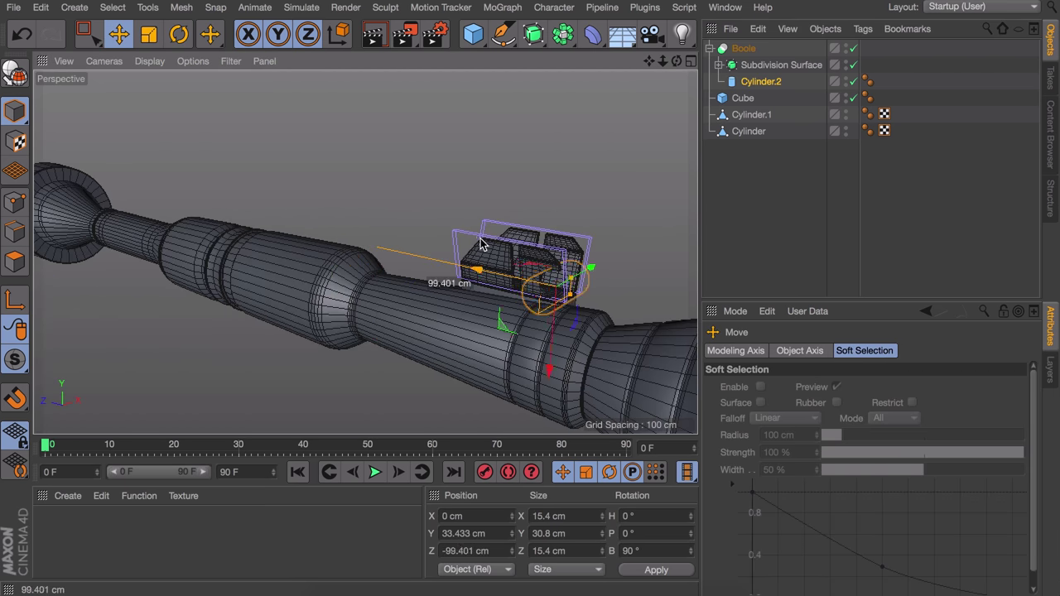
Step: Set the side reference image's transparency to 5% and fit the cylinder over its hole, about 9.366 cm wide at Y 34.57 cm, Z -91.655 cm
{"action": "key", "text": "F3"}
{"action": "key", "text": "o"}
{"action": "scroll", "coordinate": [388, 254], "scroll_direction": "down", "scroll_amount": 8}
{"action": "key", "text": "shift+v"}
{"action": "left_click_drag", "start_coordinate": [953, 536], "coordinate": [852, 534]}
{"action": "left_click_drag", "start_coordinate": [292, 250], "coordinate": [309, 250]}
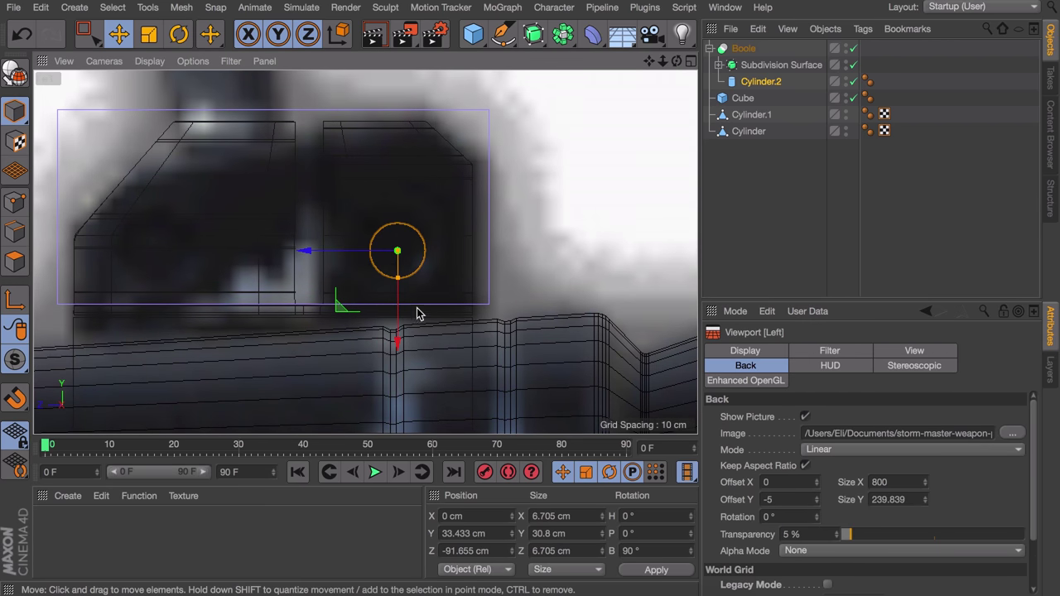
{"action": "left_click_drag", "start_coordinate": [398, 340], "coordinate": [398, 331]}
{"action": "left_click_drag", "start_coordinate": [397, 271], "coordinate": [397, 280]}
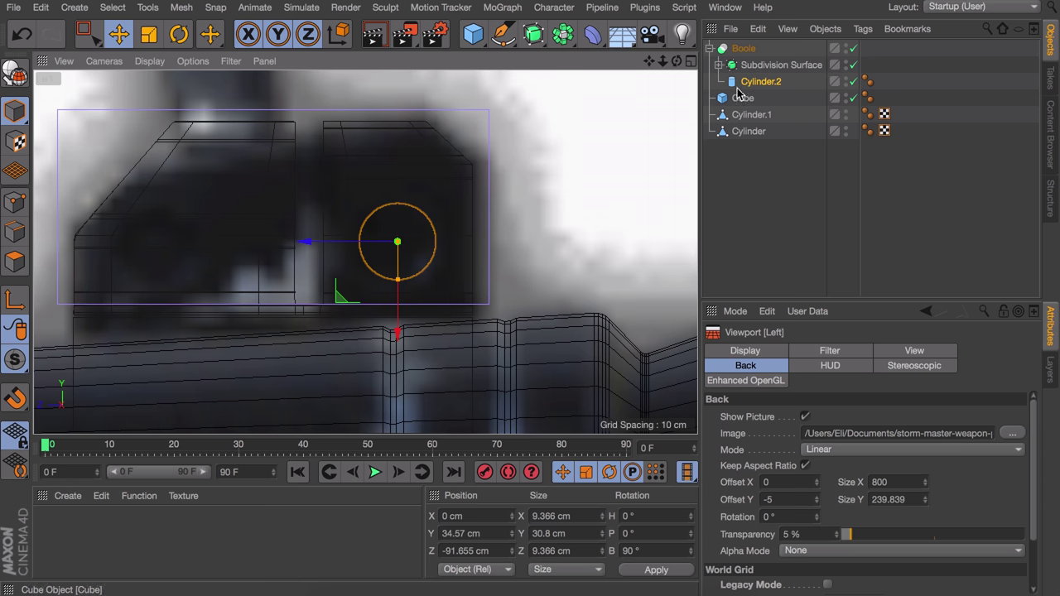
Step: Group the cutting cylinder in a null, duplicate it inside and move the copy about 30.612 cm along Z to the other plate
{"action": "key", "text": "alt+g"}
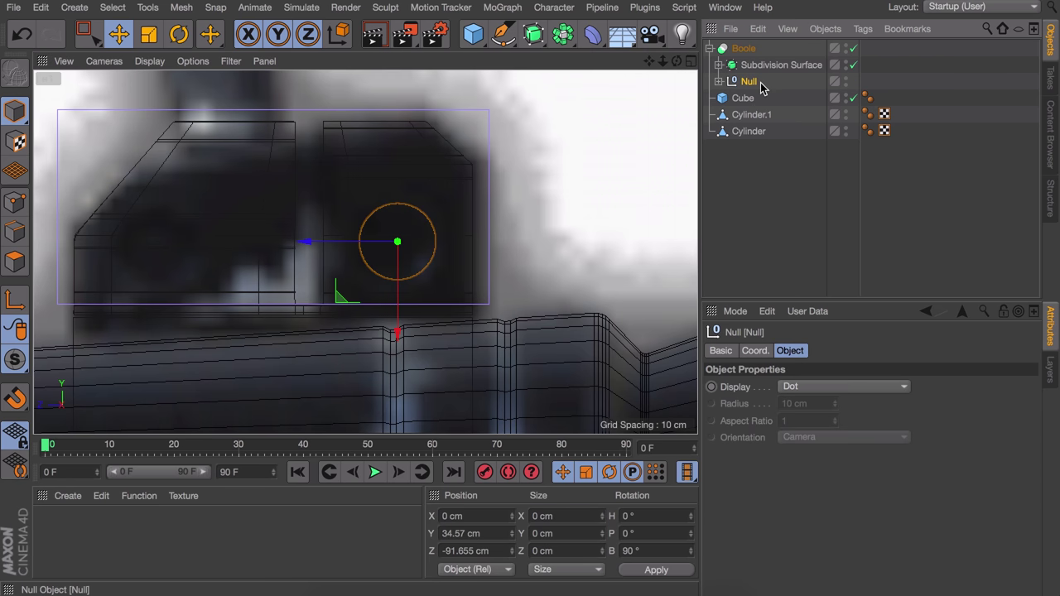
{"action": "left_click", "coordinate": [719, 81]}
{"action": "left_click", "coordinate": [764, 100]}
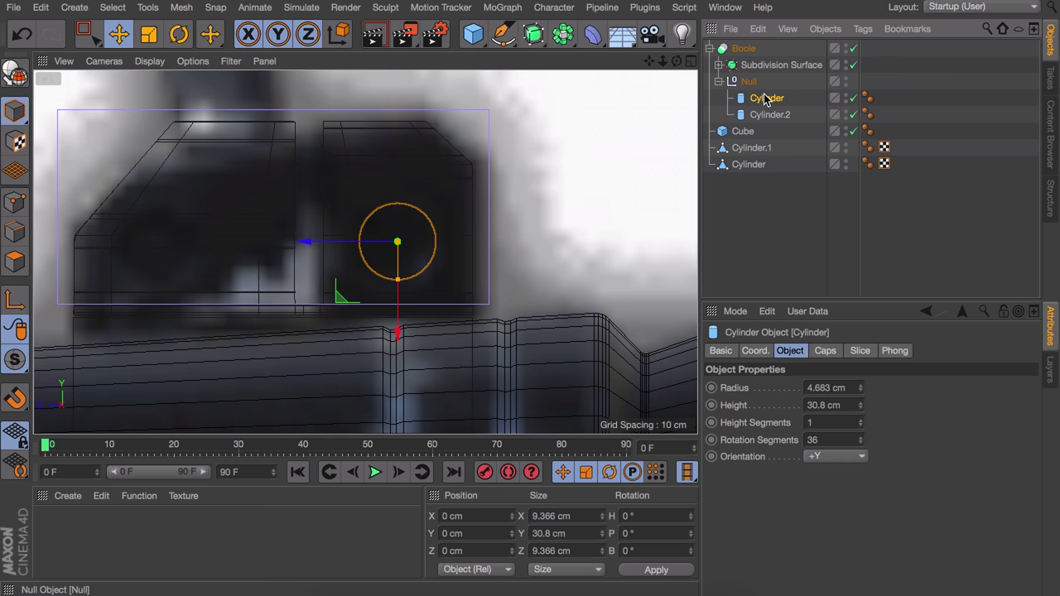
{"action": "left_click_drag", "start_coordinate": [276, 247], "coordinate": [55, 247]}
Step: Select both cutting cylinders and shift them sideways so that they pierce both tilted side walls
{"action": "middle_click", "coordinate": [161, 224]}
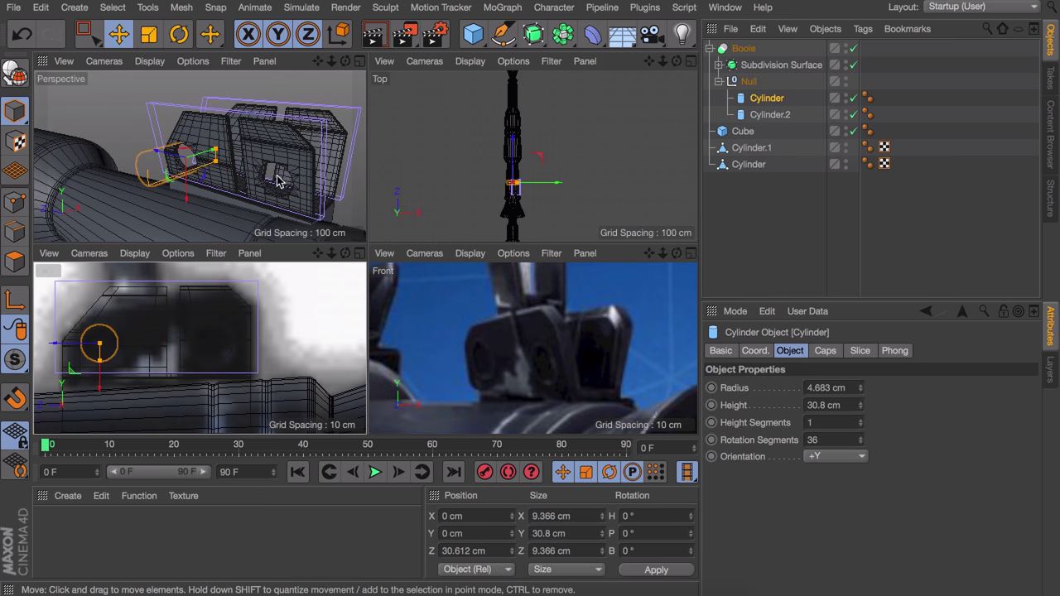
{"action": "middle_click", "coordinate": [324, 153]}
{"action": "left_click", "coordinate": [767, 114], "text": "shift"}
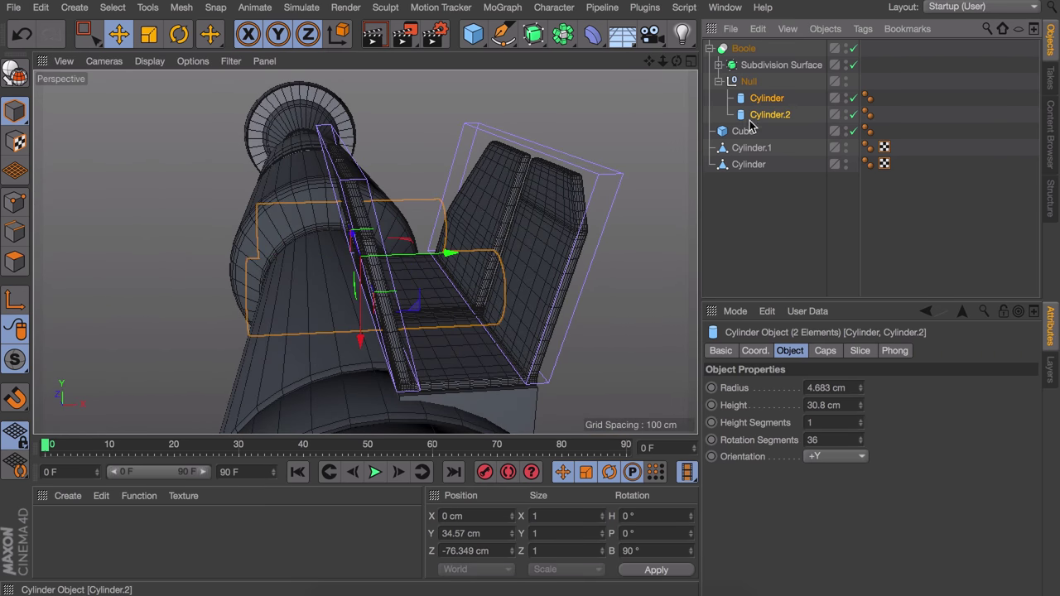
{"action": "mouse_move", "coordinate": [444, 253]}
{"action": "left_mouse_down"}
{"action": "mouse_move", "coordinate": [485, 254]}
{"action": "mouse_move", "coordinate": [589, 218]}
{"action": "mouse_move", "coordinate": [452, 224]}
{"action": "mouse_move", "coordinate": [444, 248]}
{"action": "left_mouse_up"}
{"action": "left_click", "coordinate": [717, 225]}
{"action": "mouse_move", "coordinate": [390, 212]}
{"action": "left_mouse_down", "text": "alt"}
{"action": "mouse_move", "coordinate": [461, 213]}
{"action": "mouse_move", "coordinate": [383, 222]}
{"action": "left_mouse_up", "text": "alt"}
{"action": "middle_click", "coordinate": [379, 225]}
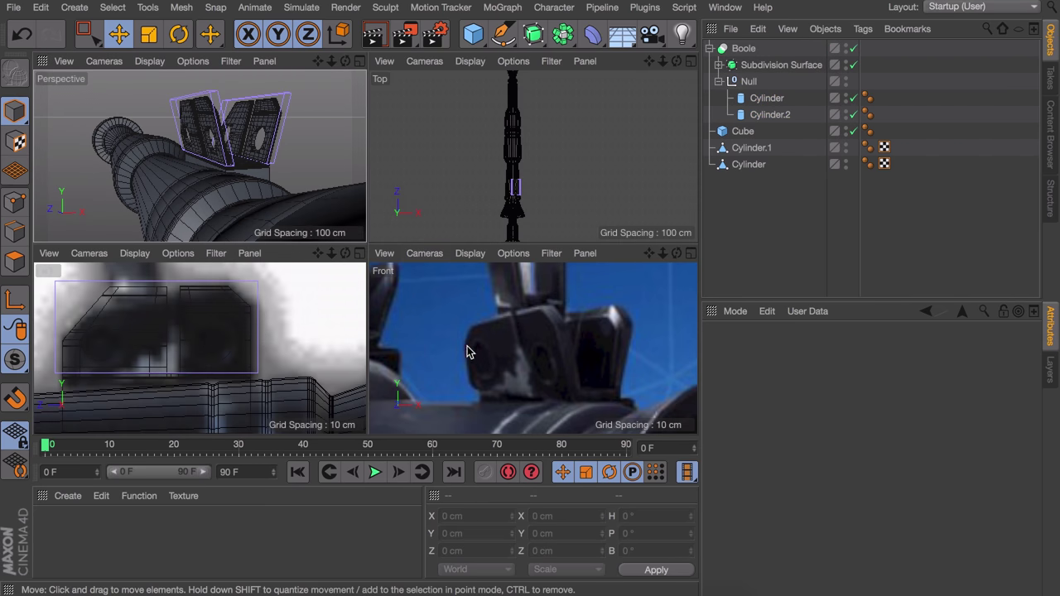
Step: Add a tube, rotate it to a bank of -90° and scale it down to about 79.6 cm across and 19.9 cm high
{"action": "left_click_drag", "start_coordinate": [473, 33], "coordinate": [791, 114]}
{"action": "key", "text": "r"}
{"action": "scroll", "coordinate": [248, 166], "scroll_direction": "down", "scroll_amount": 5}
{"action": "left_click_drag", "start_coordinate": [197, 142], "coordinate": [176, 196], "text": "shift"}
{"action": "key", "text": "t"}
{"action": "scroll", "coordinate": [192, 193], "scroll_direction": "down", "scroll_amount": 3}
{"action": "scroll", "coordinate": [158, 334], "scroll_direction": "down", "scroll_amount": 5}
{"action": "middle_click", "coordinate": [137, 326]}
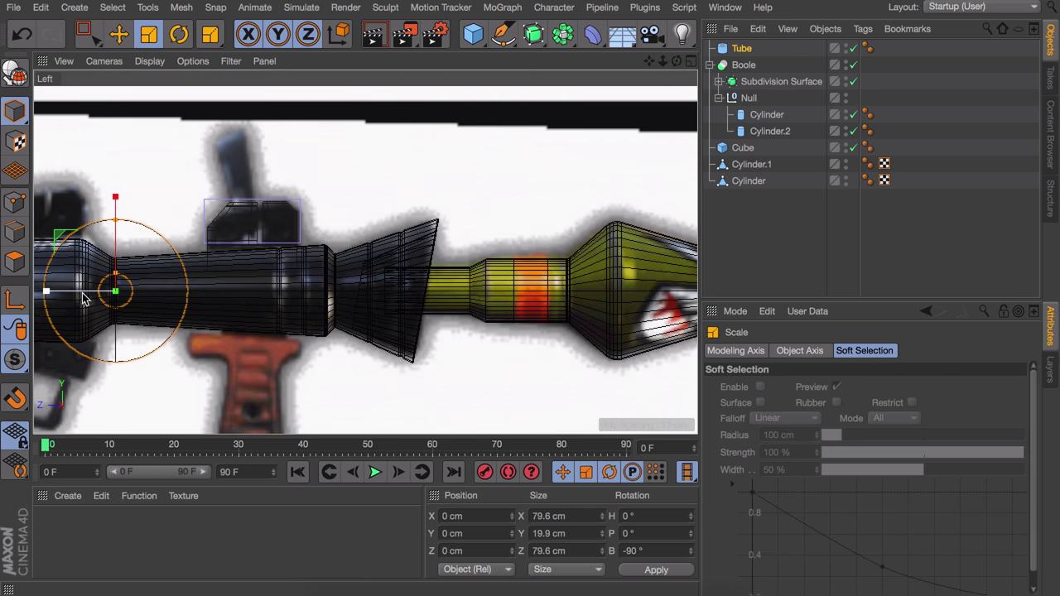
Step: Move the tube onto the bracket hole at Z -91.617 cm and shrink it to about 10.354 cm across
{"action": "key", "text": "r"}
{"action": "key", "text": "e"}
{"action": "left_click_drag", "start_coordinate": [59, 239], "coordinate": [225, 179]}
{"action": "key", "text": "t"}
{"action": "scroll", "coordinate": [280, 216], "scroll_direction": "up", "scroll_amount": 10}
{"action": "scroll", "coordinate": [279, 215], "scroll_direction": "down", "scroll_amount": 2}
{"action": "left_click_drag", "start_coordinate": [183, 398], "coordinate": [111, 396]}
Step: Tilt the tube to a bank of about -102.954° to follow the leaning wall and move it into the hole
{"action": "middle_click", "coordinate": [249, 248]}
{"action": "middle_click", "coordinate": [273, 153]}
{"action": "scroll", "coordinate": [319, 215], "scroll_direction": "up", "scroll_amount": 5}
{"action": "left_click_drag", "start_coordinate": [323, 222], "coordinate": [359, 192], "text": "alt"}
{"action": "key", "text": "e"}
{"action": "left_click_drag", "start_coordinate": [329, 251], "coordinate": [406, 245], "text": "alt"}
{"action": "left_click_drag", "start_coordinate": [402, 243], "coordinate": [378, 244]}
{"action": "left_click_drag", "start_coordinate": [469, 199], "coordinate": [468, 193]}
{"action": "key", "text": "t"}
{"action": "left_click_drag", "start_coordinate": [574, 192], "coordinate": [350, 264]}
{"action": "key", "text": "r"}
{"action": "key", "text": "e"}
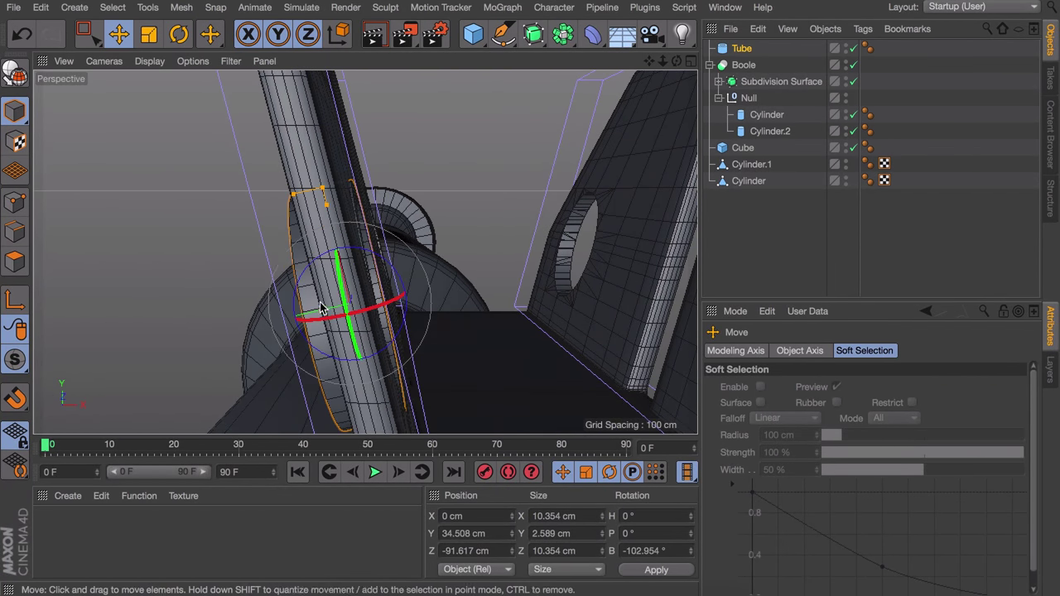
{"action": "left_click_drag", "start_coordinate": [272, 326], "coordinate": [279, 325]}
Step: Refine the tube against the wall's profile with a bank of -105.182°, a height of 3.118 cm and a position of X 0.516 cm
{"action": "key", "text": "F5"}
{"action": "key", "text": "r"}
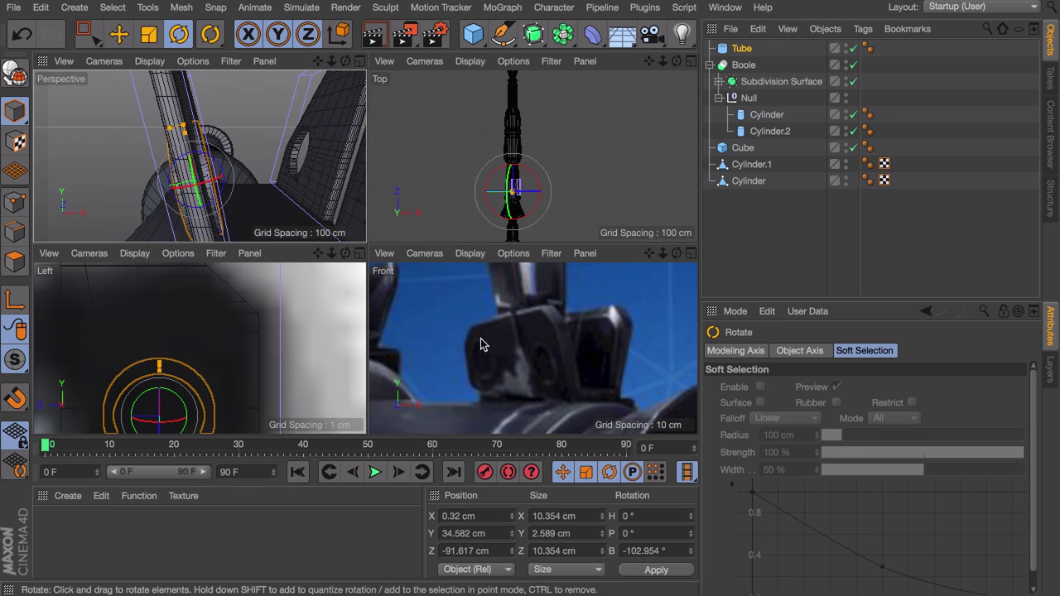
{"action": "middle_click", "coordinate": [480, 338]}
{"action": "scroll", "coordinate": [561, 287], "scroll_direction": "down", "scroll_amount": 10}
{"action": "middle_click_drag", "start_coordinate": [674, 259], "coordinate": [122, 261], "text": "alt"}
{"action": "right_click_drag", "start_coordinate": [370, 250], "coordinate": [451, 82], "text": "alt"}
{"action": "middle_click_drag", "start_coordinate": [451, 82], "coordinate": [418, 132], "text": "alt"}
{"action": "right_click_drag", "start_coordinate": [364, 251], "coordinate": [404, 253], "text": "alt"}
{"action": "middle_click_drag", "start_coordinate": [339, 421], "coordinate": [356, 255], "text": "alt"}
{"action": "left_click_drag", "start_coordinate": [357, 264], "coordinate": [354, 267]}
{"action": "key", "text": "e"}
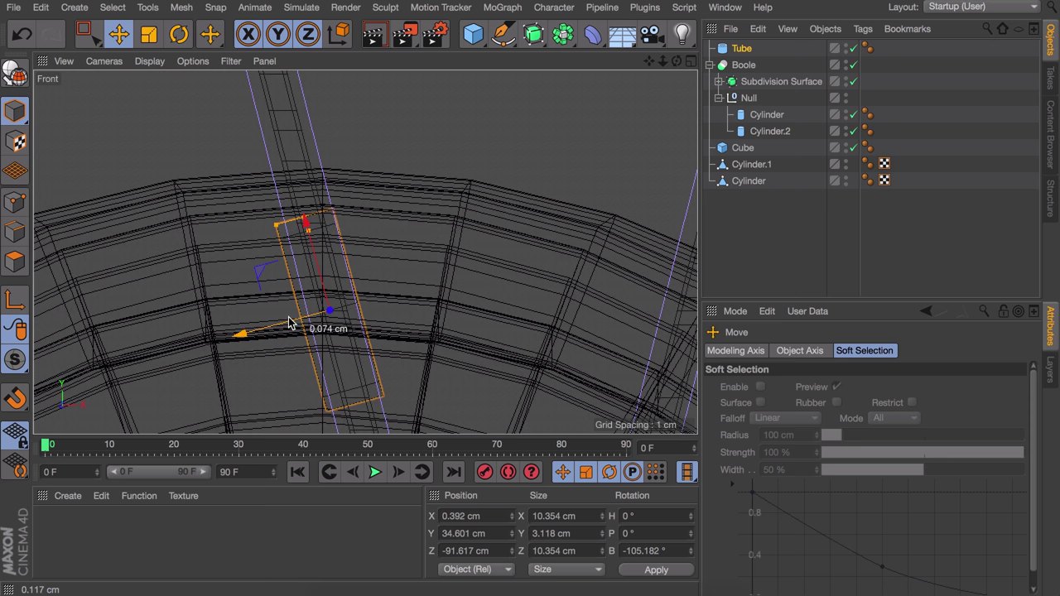
{"action": "middle_click", "coordinate": [292, 319]}
Step: Enable the Fillet option on the tube to round the ring's edges
{"action": "middle_click", "coordinate": [213, 177]}
{"action": "left_click_drag", "start_coordinate": [343, 269], "coordinate": [414, 240], "text": "alt"}
{"action": "mouse_move", "coordinate": [341, 213]}
{"action": "left_mouse_down", "text": "alt"}
{"action": "mouse_move", "coordinate": [351, 184]}
{"action": "mouse_move", "coordinate": [346, 219]}
{"action": "left_mouse_up", "text": "alt"}
{"action": "left_click_drag", "start_coordinate": [303, 170], "coordinate": [310, 164], "text": "alt"}
{"action": "left_click_drag", "start_coordinate": [365, 135], "coordinate": [360, 155], "text": "alt"}
{"action": "left_click_drag", "start_coordinate": [381, 114], "coordinate": [384, 128]}
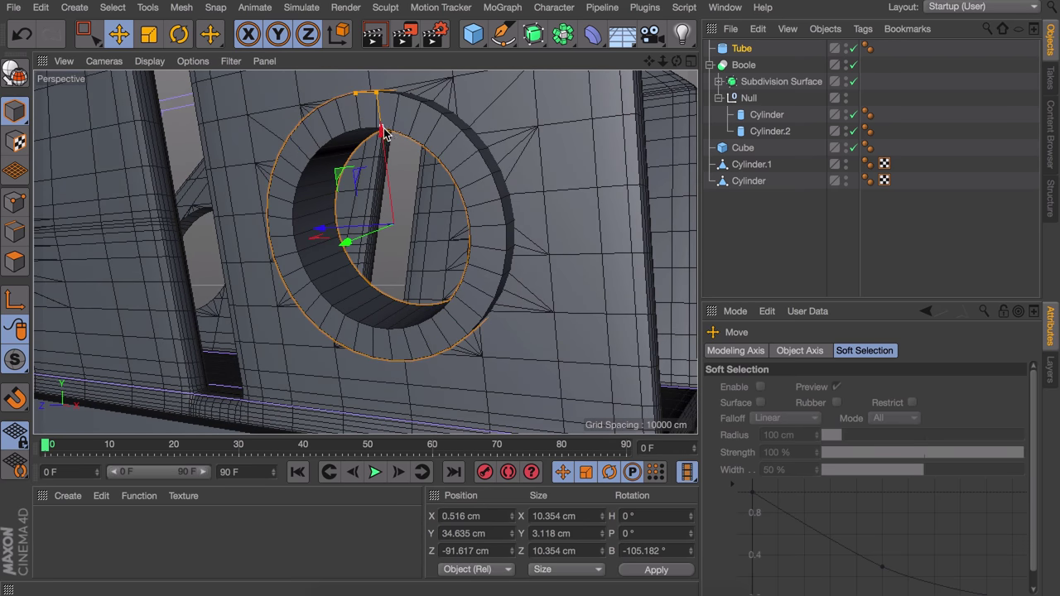
{"action": "left_click", "coordinate": [742, 49]}
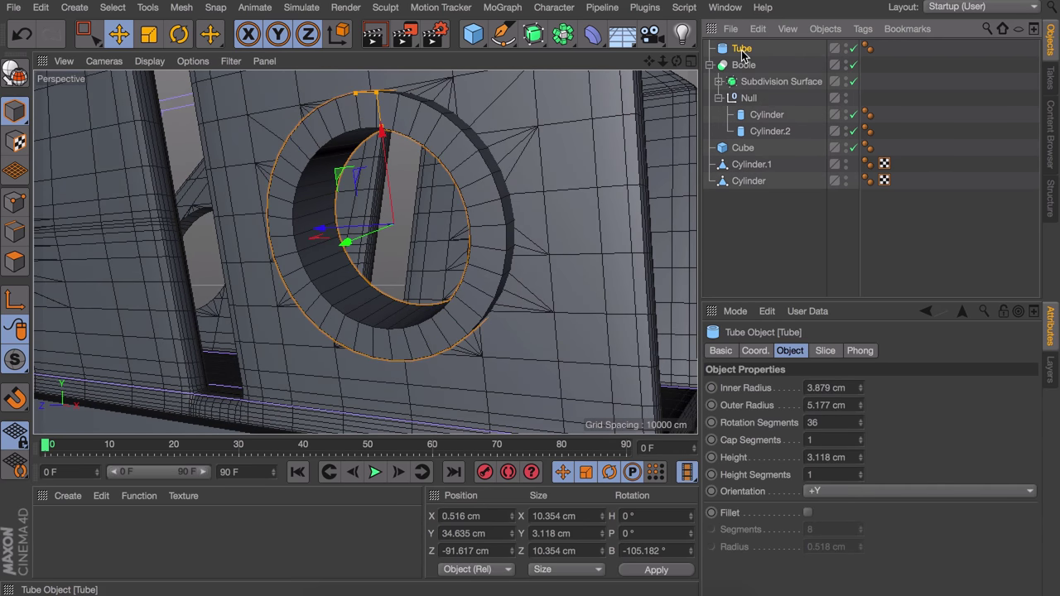
{"action": "left_click", "coordinate": [809, 514]}
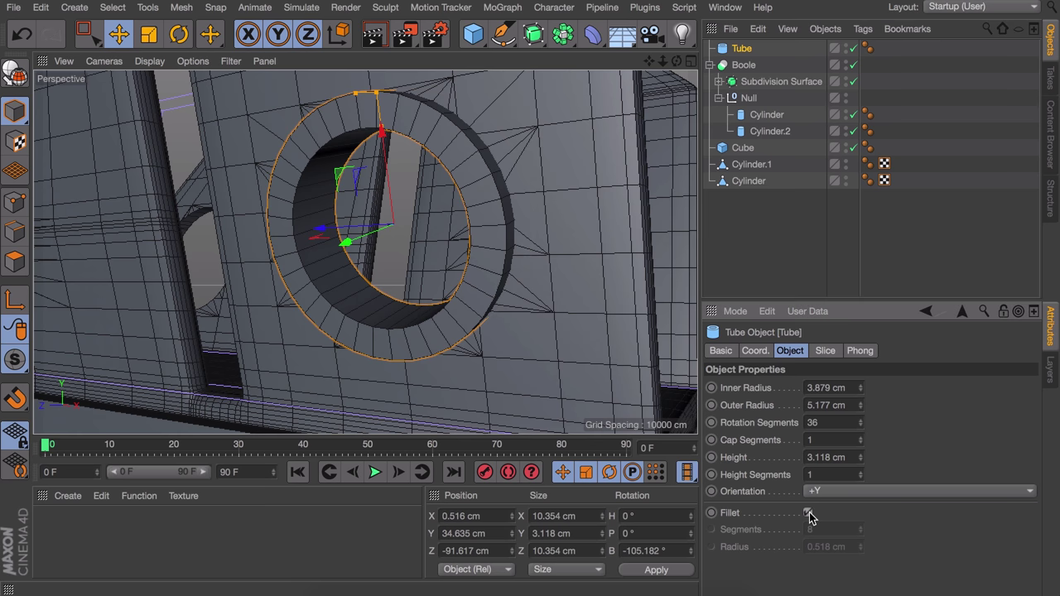
Step: Duplicate the tube onto the second hole of the same wall, at Z -60.878 cm
{"action": "left_click_drag", "start_coordinate": [331, 120], "coordinate": [396, 137], "text": "alt"}
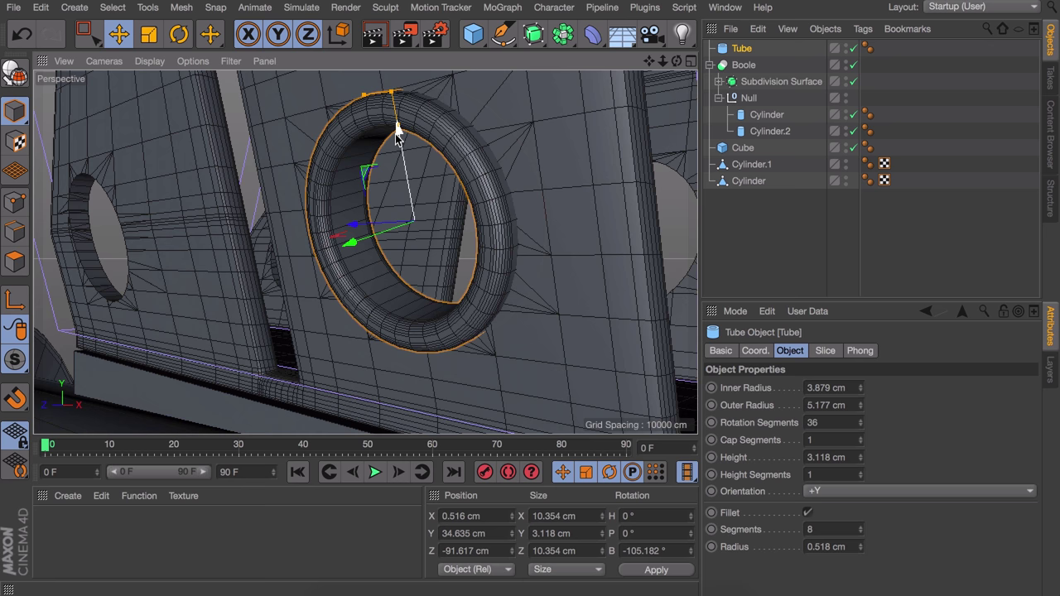
{"action": "left_click_drag", "start_coordinate": [355, 230], "coordinate": [298, 273], "text": "alt"}
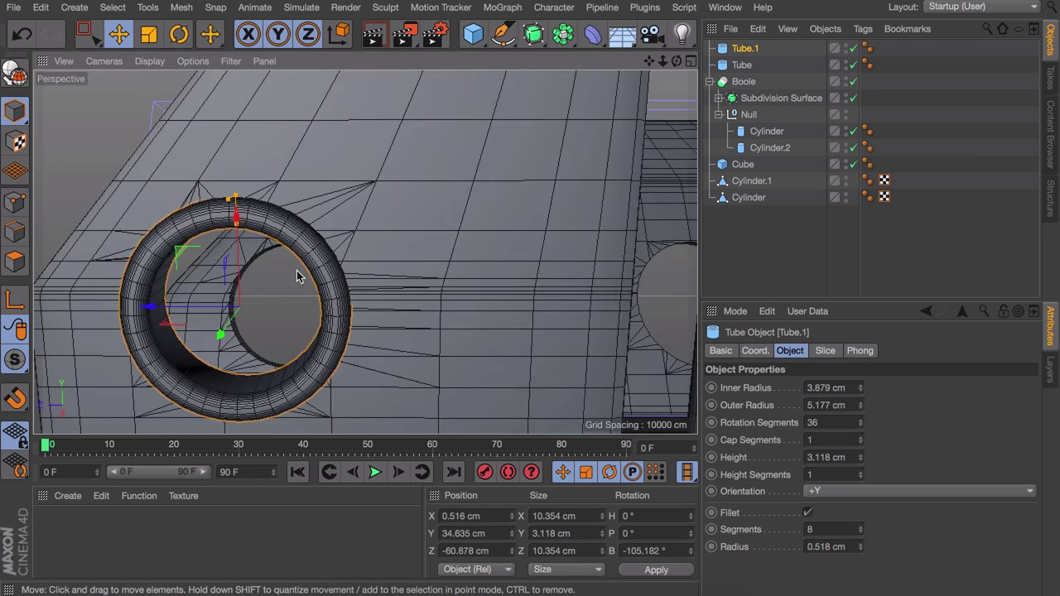
Step: Copy both rings towards the opposite wall along the world X axis and rotate the copies to a bank of 284.818°
{"action": "left_click", "coordinate": [745, 66], "text": "shift"}
{"action": "right_click_drag", "start_coordinate": [554, 221], "coordinate": [417, 291], "text": "alt"}
{"action": "left_click_drag", "start_coordinate": [384, 280], "coordinate": [163, 328], "text": "alt"}
{"action": "left_click_drag", "start_coordinate": [290, 296], "coordinate": [255, 255], "text": "alt"}
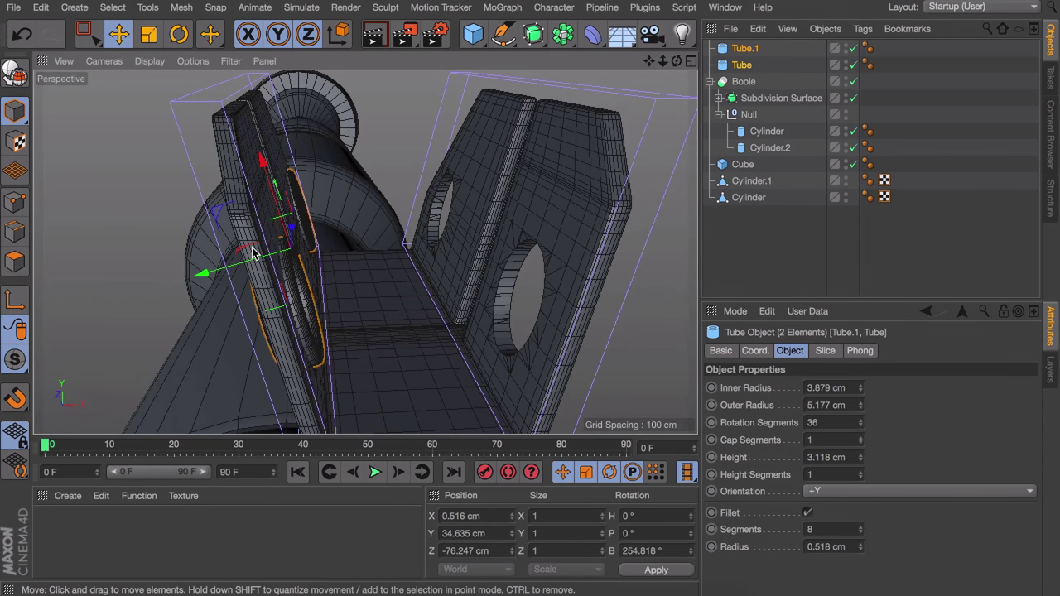
{"action": "left_click", "coordinate": [337, 36]}
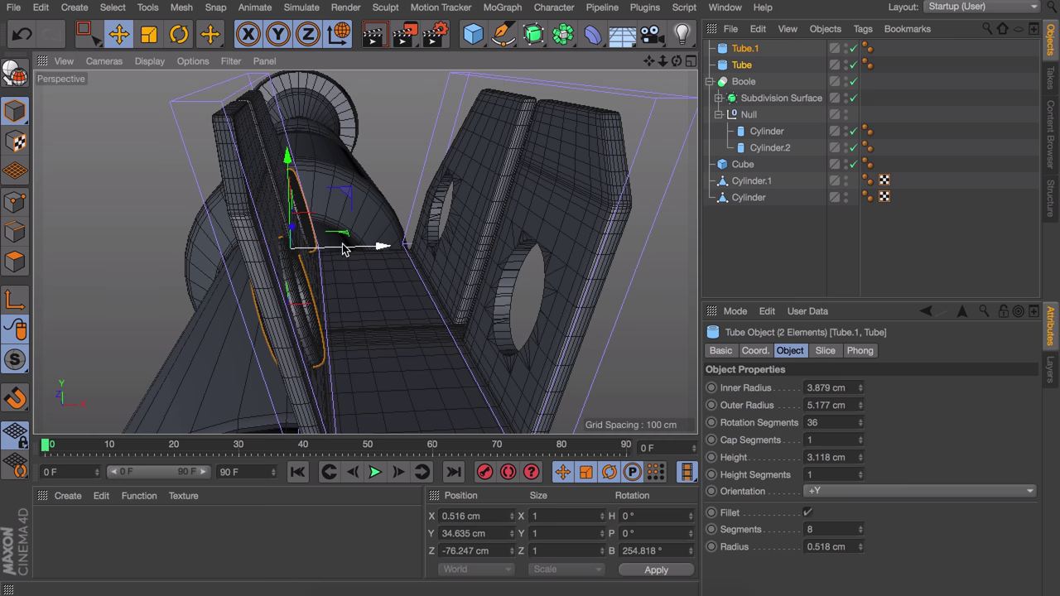
{"action": "left_click_drag", "start_coordinate": [365, 247], "coordinate": [370, 220], "text": "ctrl"}
{"action": "middle_click_drag", "start_coordinate": [483, 141], "coordinate": [478, 184], "text": "alt"}
{"action": "key", "text": "r"}
{"action": "left_click_drag", "start_coordinate": [419, 202], "coordinate": [441, 222], "text": "shift"}
Step: Align the two copied rings with the opposite wall's holes by moving them along X to about 19.551 cm, and deselect them
{"action": "middle_click", "coordinate": [471, 251]}
{"action": "middle_click", "coordinate": [584, 330]}
{"action": "key", "text": "e"}
{"action": "left_click_drag", "start_coordinate": [486, 291], "coordinate": [525, 276]}
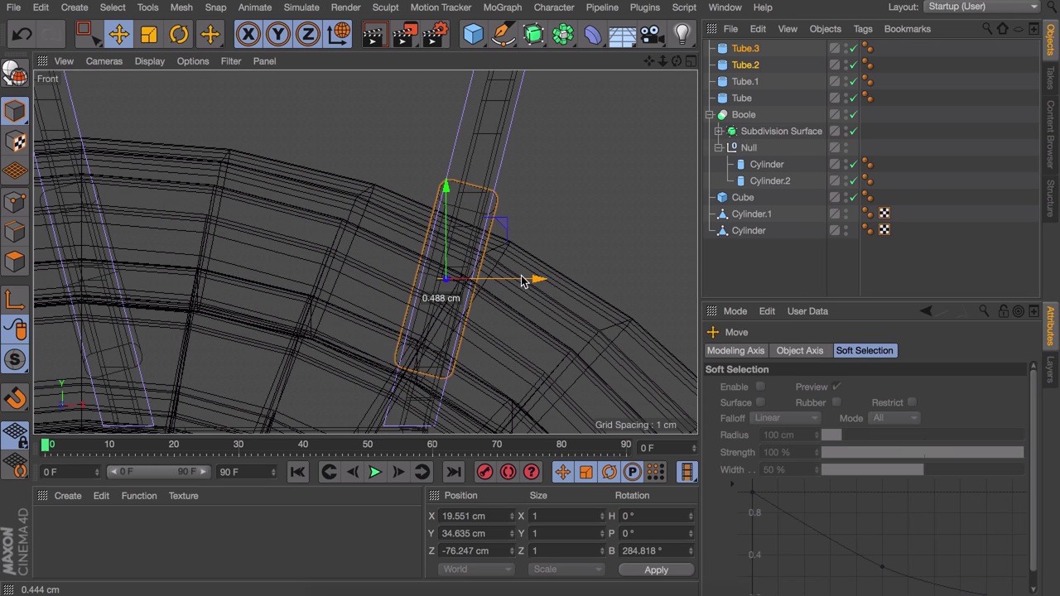
{"action": "middle_click", "coordinate": [525, 276]}
{"action": "middle_click", "coordinate": [250, 157]}
{"action": "left_click_drag", "start_coordinate": [301, 194], "coordinate": [397, 203], "text": "alt"}
{"action": "left_click_drag", "start_coordinate": [315, 251], "coordinate": [372, 240]}
{"action": "left_click", "coordinate": [930, 168]}
{"action": "right_click_drag", "start_coordinate": [289, 284], "coordinate": [288, 250], "text": "alt"}
{"action": "left_click_drag", "start_coordinate": [289, 250], "coordinate": [385, 266], "text": "alt"}
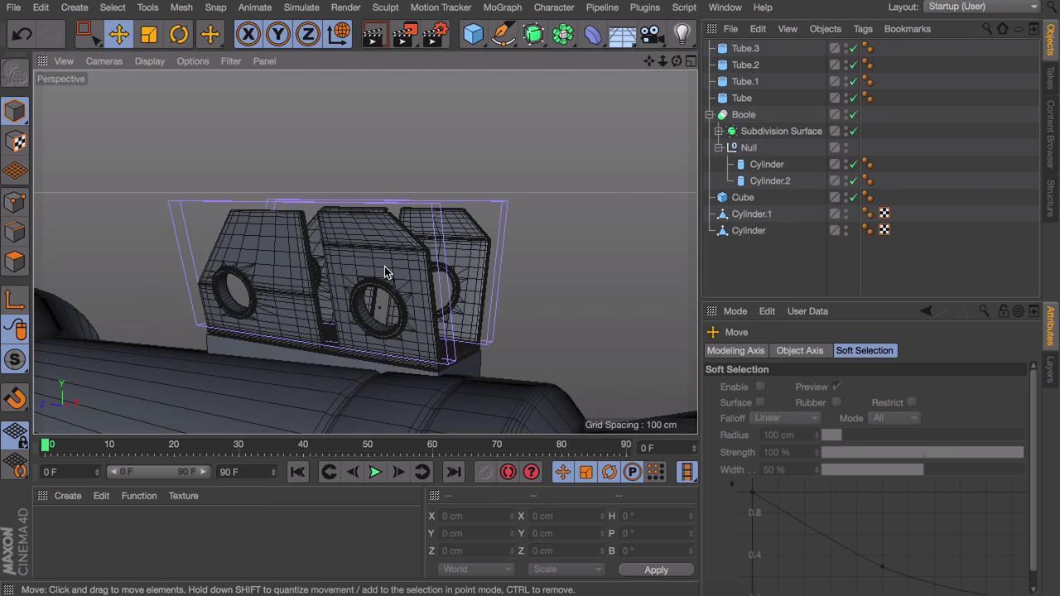
Step: Add a cube about 62.8 cm in size over the front sight post of the side reference, at Y 71.278 cm, Z -68.571 cm
{"action": "middle_click", "coordinate": [311, 177]}
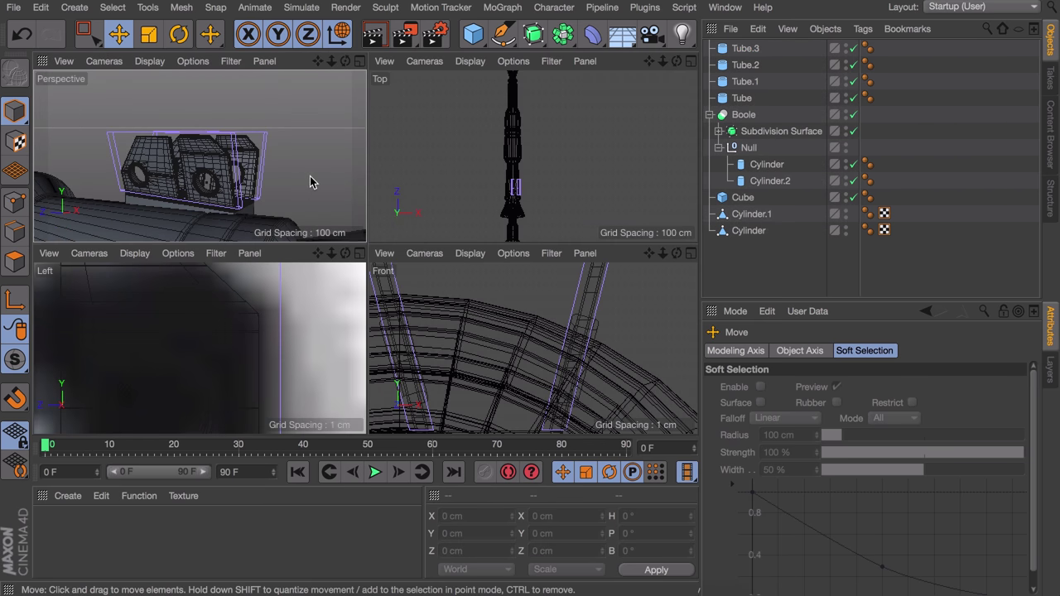
{"action": "scroll", "coordinate": [526, 309], "scroll_direction": "down", "scroll_amount": 10}
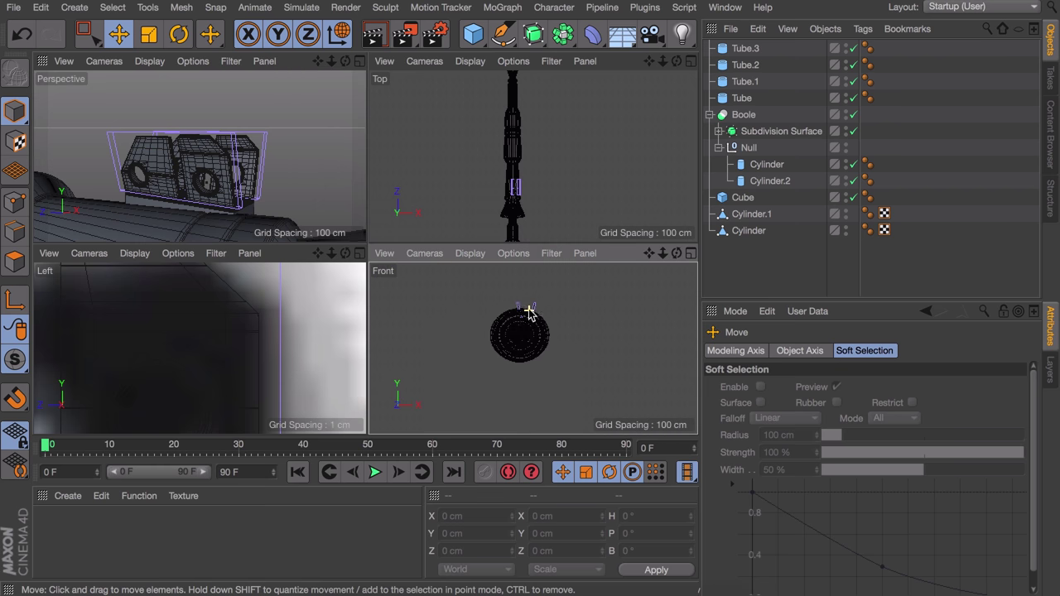
{"action": "scroll", "coordinate": [533, 348], "scroll_direction": "up", "scroll_amount": 8}
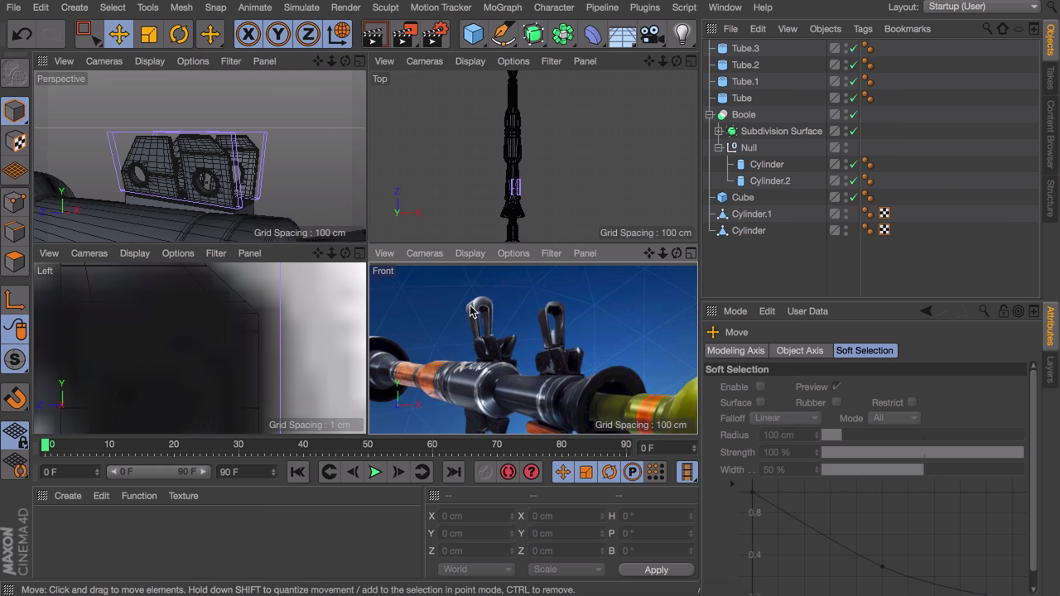
{"action": "middle_click_drag", "start_coordinate": [531, 311], "coordinate": [503, 335]}
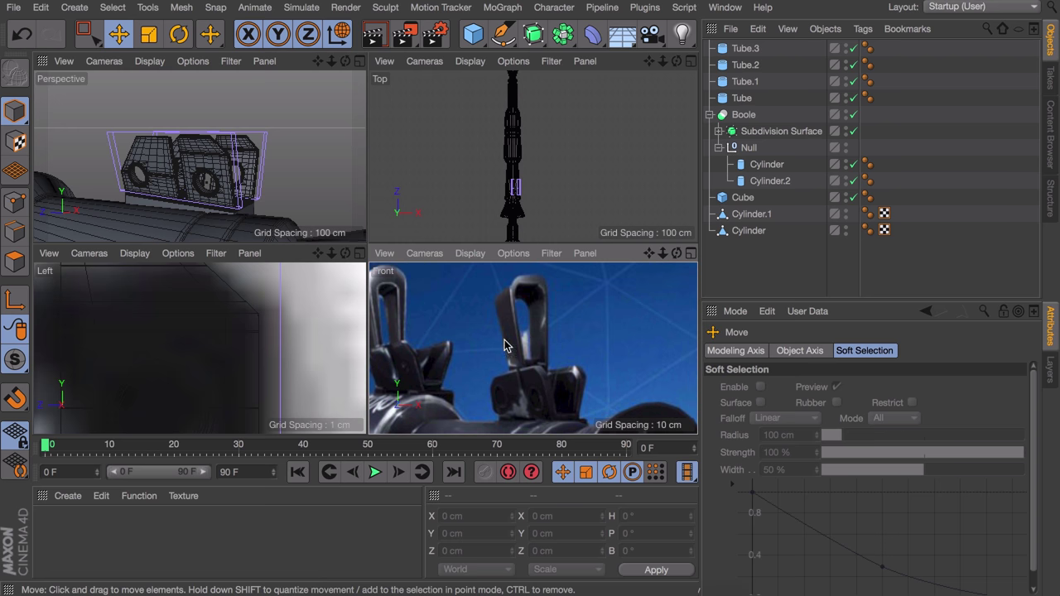
{"action": "scroll", "coordinate": [207, 308], "scroll_direction": "down", "scroll_amount": 5}
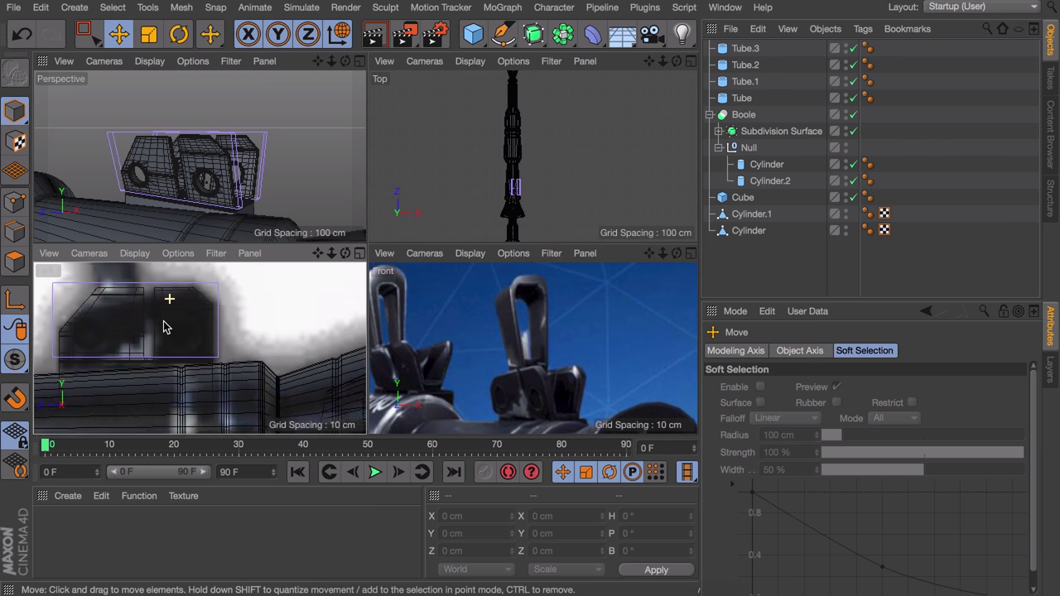
{"action": "left_click", "coordinate": [473, 33]}
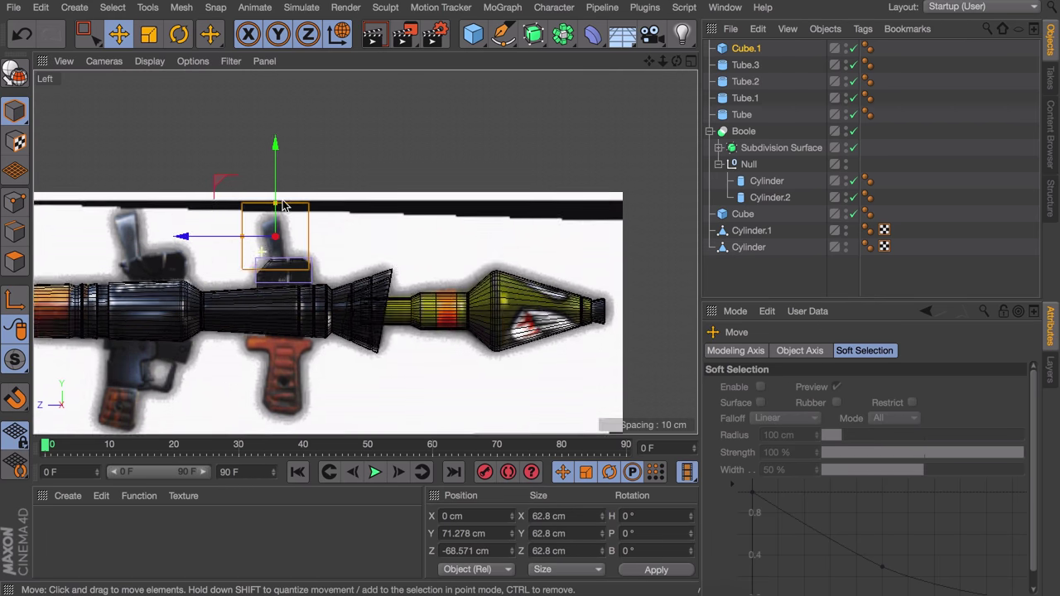
Step: Resize the cube to about 26.69 × 44.4 × 16.343 cm to suit the sight post and move it to Y 65.901 cm
{"action": "scroll", "coordinate": [267, 244], "scroll_direction": "up", "scroll_amount": 8}
{"action": "left_click_drag", "start_coordinate": [313, 108], "coordinate": [313, 94]}
{"action": "key", "text": "t"}
{"action": "left_click_drag", "start_coordinate": [207, 266], "coordinate": [101, 266]}
{"action": "left_click_drag", "start_coordinate": [312, 90], "coordinate": [312, 35]}
{"action": "key", "text": "e"}
{"action": "left_click_drag", "start_coordinate": [312, 169], "coordinate": [356, 215]}
{"action": "middle_click", "coordinate": [343, 179]}
{"action": "middle_click", "coordinate": [224, 192]}
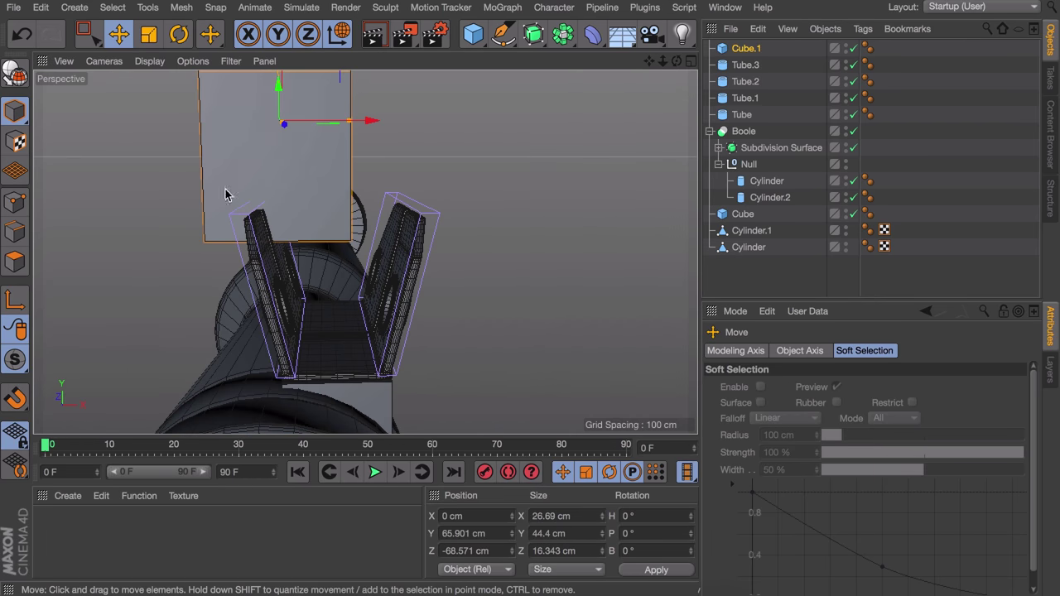
Step: Narrow the cube to about 10.632 cm in X and place it between the bracket walls at X 9.977 cm, Y 48.642 cm
{"action": "left_click_drag", "start_coordinate": [225, 192], "coordinate": [249, 189], "text": "alt"}
{"action": "left_click_drag", "start_coordinate": [294, 145], "coordinate": [354, 153]}
{"action": "left_click_drag", "start_coordinate": [397, 142], "coordinate": [365, 144]}
{"action": "left_click_drag", "start_coordinate": [324, 105], "coordinate": [312, 198]}
{"action": "left_click_drag", "start_coordinate": [367, 232], "coordinate": [355, 232]}
{"action": "left_click_drag", "start_coordinate": [392, 232], "coordinate": [387, 233]}
{"action": "left_click_drag", "start_coordinate": [349, 232], "coordinate": [346, 232]}
{"action": "left_click_drag", "start_coordinate": [351, 235], "coordinate": [480, 248], "text": "alt"}
{"action": "middle_click", "coordinate": [303, 182]}
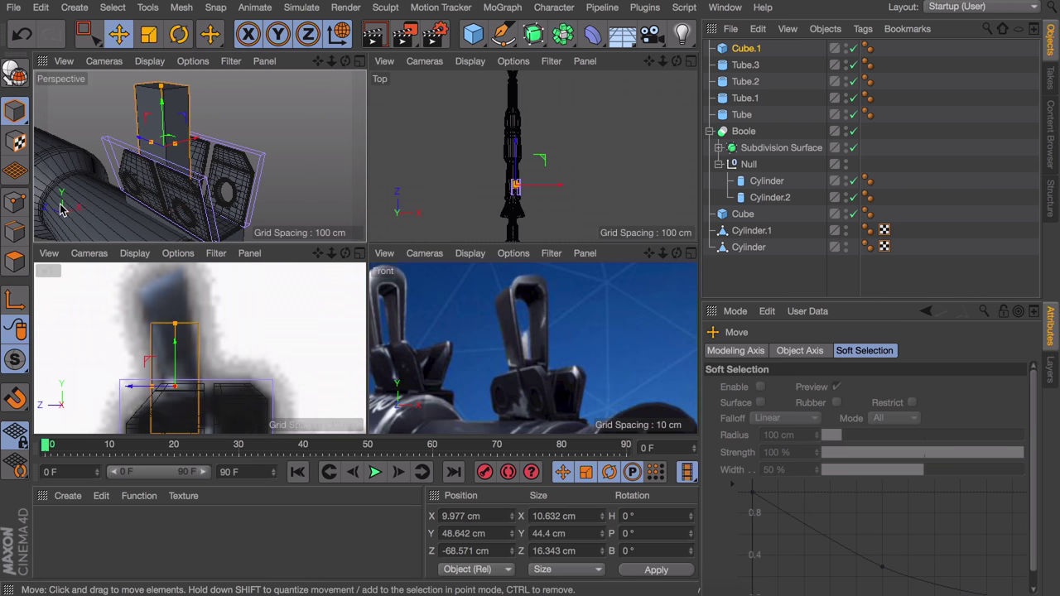
Step: Make the sight post's cube editable and raise its top face toward the tip of the side reference
{"action": "key", "text": "c"}
{"action": "left_click", "coordinate": [25, 262]}
{"action": "left_click", "coordinate": [164, 85]}
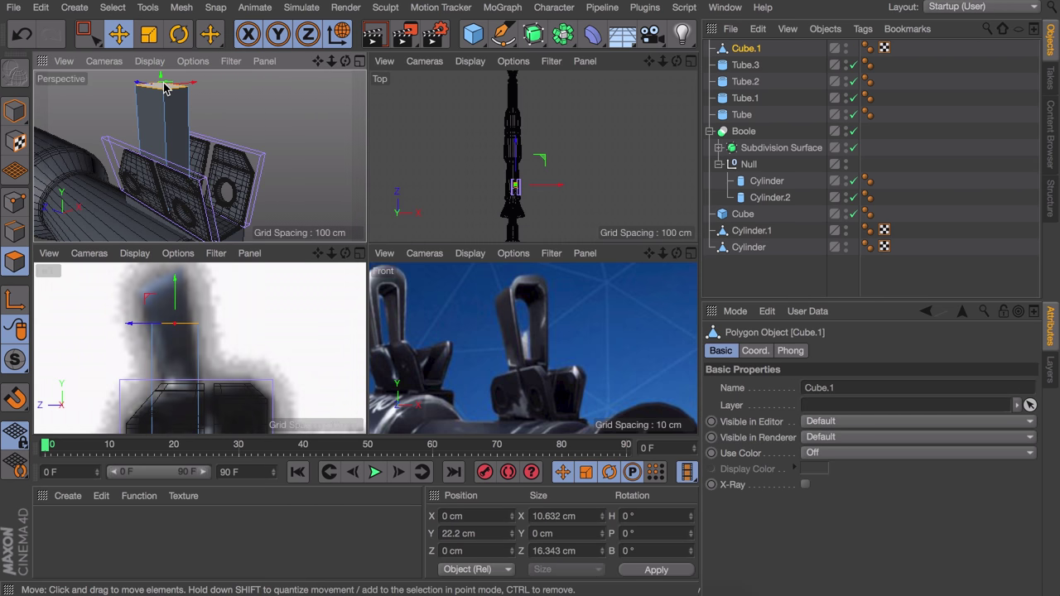
{"action": "left_click_drag", "start_coordinate": [181, 100], "coordinate": [169, 117], "text": "alt"}
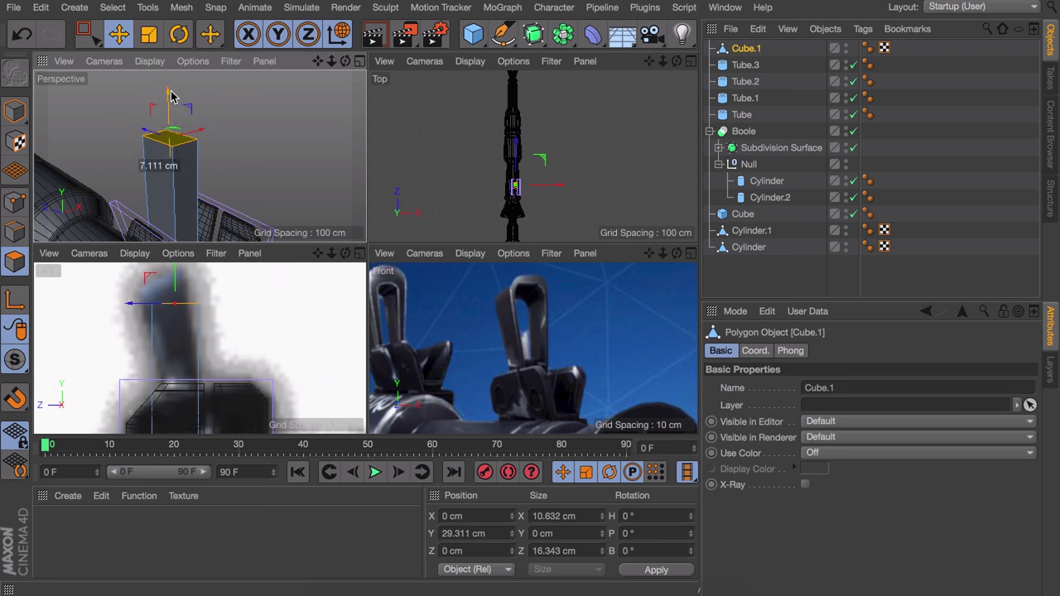
Step: Lower the post's front top edge by about 8.186 cm to match the reference's slanted tip
{"action": "key", "text": "r"}
{"action": "left_click", "coordinate": [14, 231]}
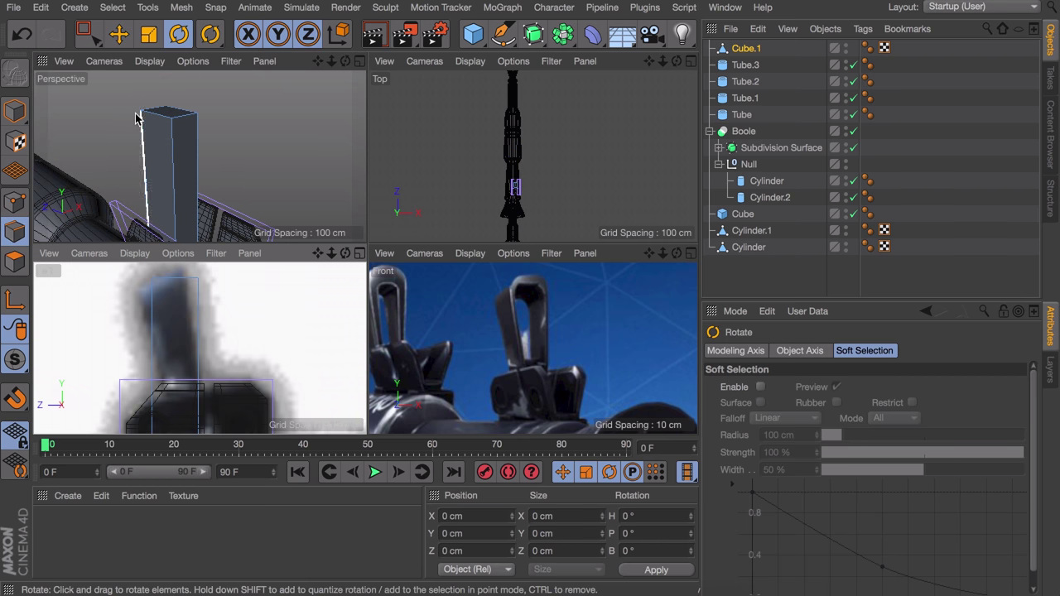
{"action": "left_click", "coordinate": [155, 109]}
{"action": "key", "text": "e"}
{"action": "left_click_drag", "start_coordinate": [161, 286], "coordinate": [162, 310]}
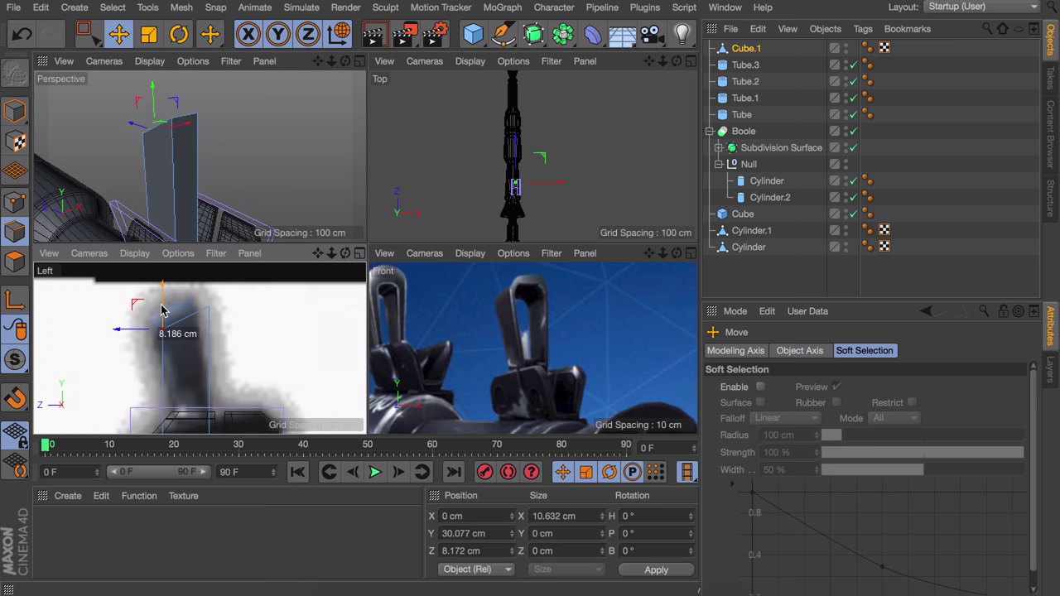
Step: Move the post's slanted top face to Y 39.475 cm and Z 3.033 cm so the post leans forward like the side reference
{"action": "left_click", "coordinate": [15, 265]}
{"action": "left_click_drag", "start_coordinate": [170, 139], "coordinate": [238, 142], "text": "alt"}
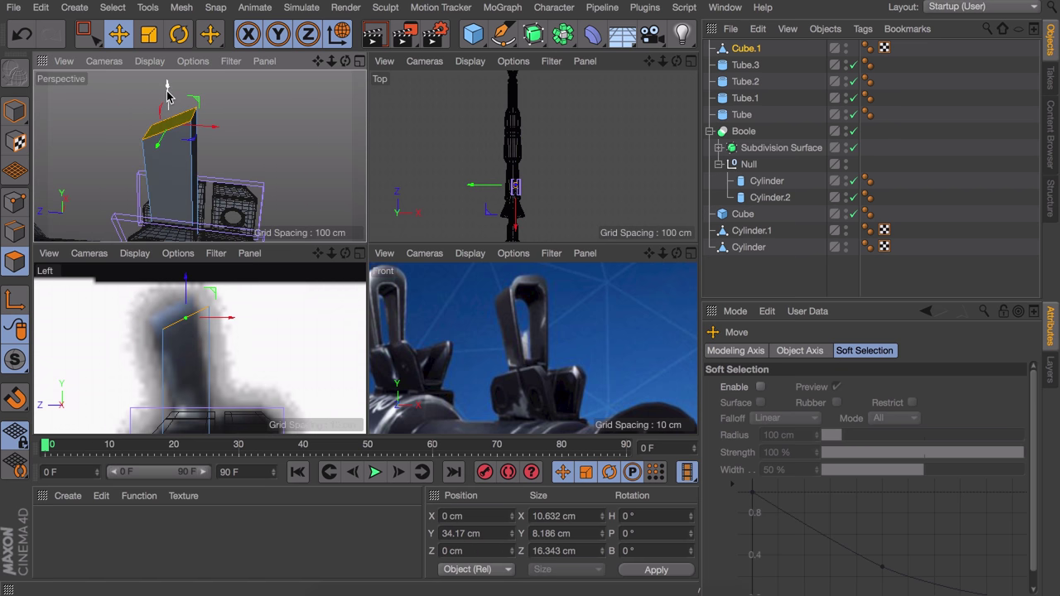
{"action": "left_click_drag", "start_coordinate": [164, 81], "coordinate": [164, 81]}
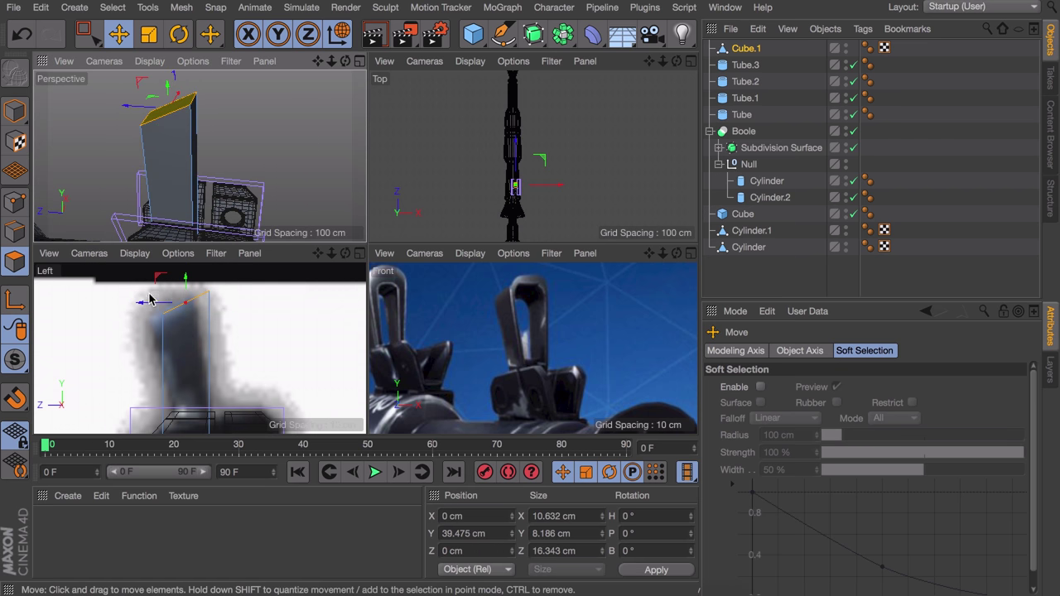
{"action": "middle_click", "coordinate": [177, 328]}
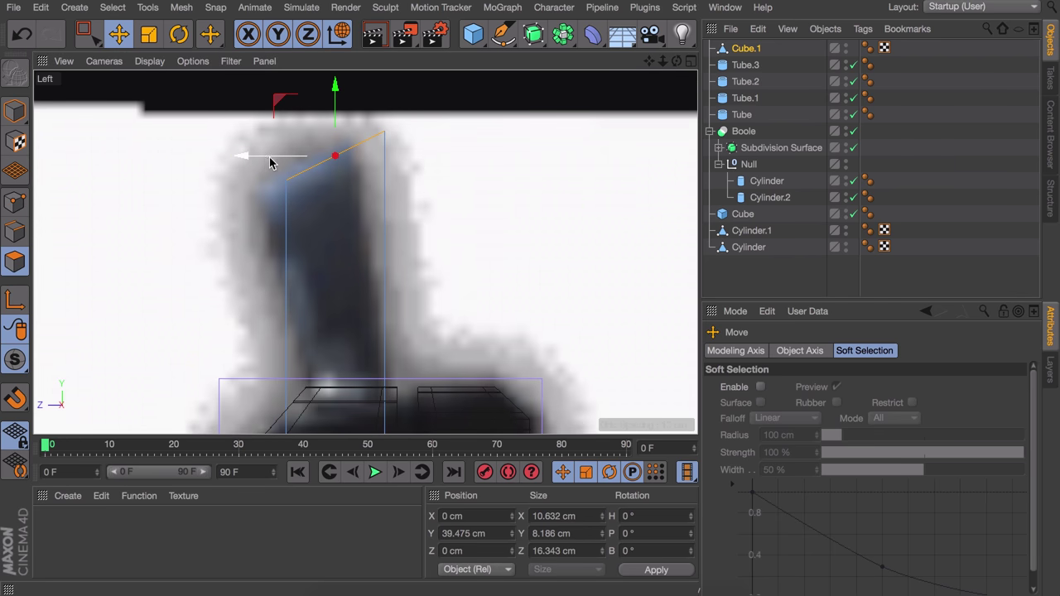
{"action": "left_click_drag", "start_coordinate": [233, 164], "coordinate": [234, 164]}
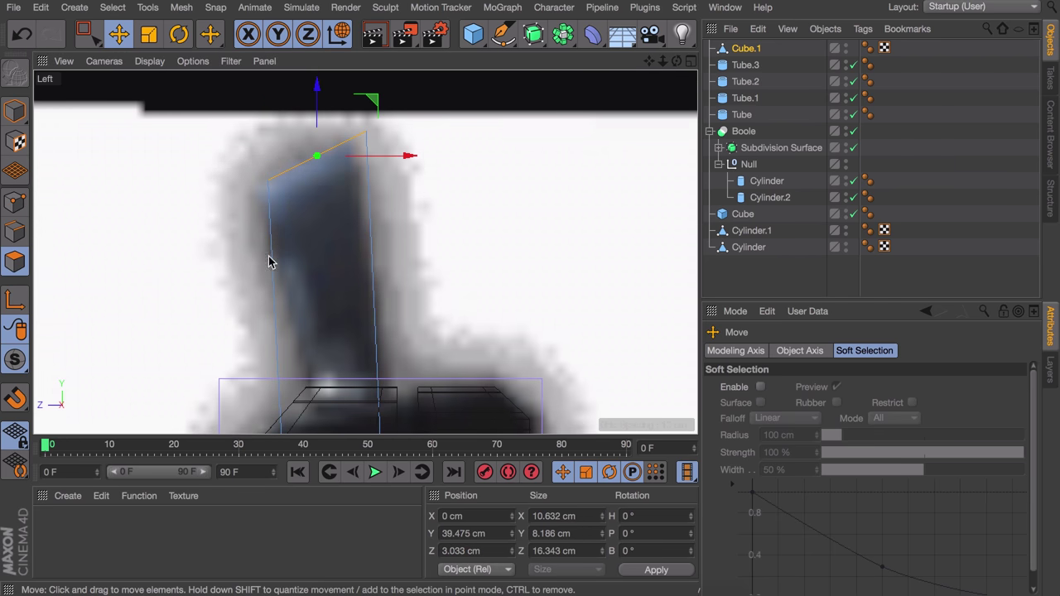
Step: Shift the post's front bottom edge back to about Z -2.212 cm so the post narrows toward its base
{"action": "middle_click_drag", "start_coordinate": [271, 260], "coordinate": [265, 85], "text": "alt"}
{"action": "left_click", "coordinate": [15, 233]}
{"action": "middle_click", "coordinate": [230, 213]}
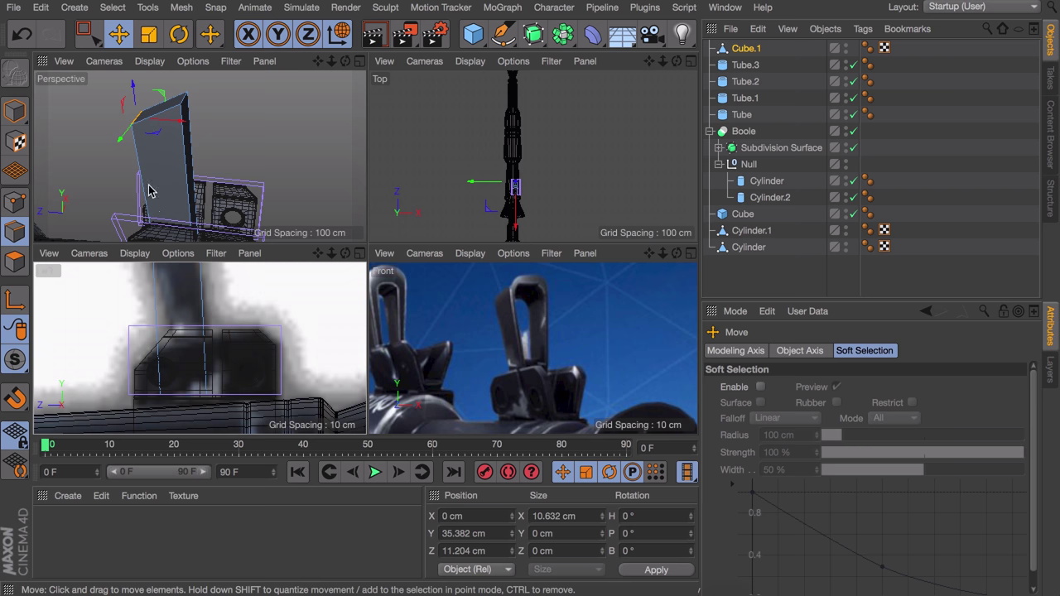
{"action": "left_click_drag", "start_coordinate": [148, 205], "coordinate": [267, 204], "text": "alt"}
{"action": "scroll", "coordinate": [156, 227], "scroll_direction": "up", "scroll_amount": 4}
{"action": "middle_click_drag", "start_coordinate": [160, 218], "coordinate": [197, 166], "text": "alt"}
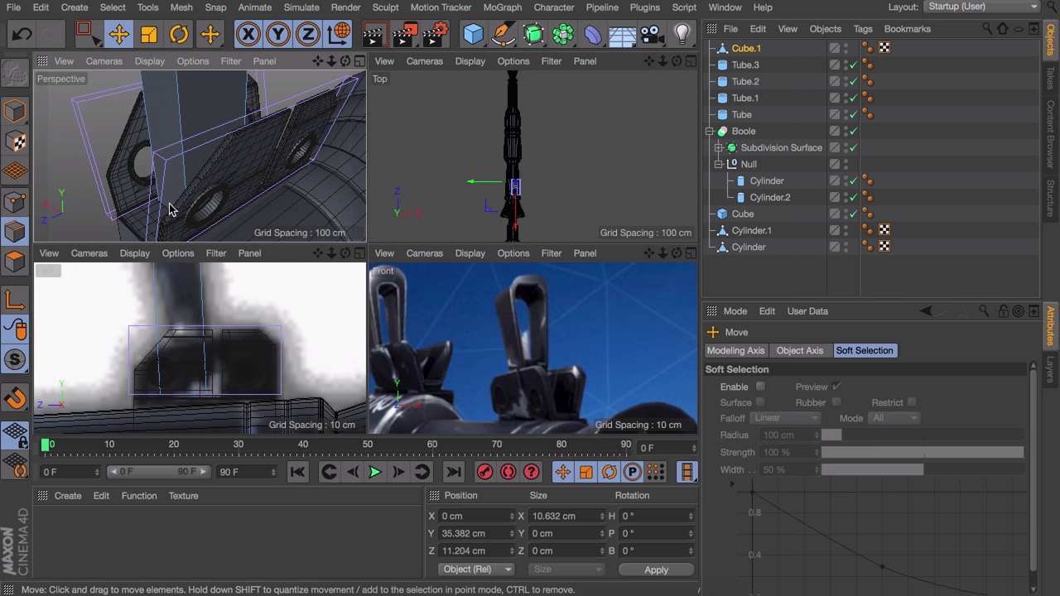
{"action": "left_click_drag", "start_coordinate": [146, 233], "coordinate": [179, 209]}
{"action": "middle_click", "coordinate": [190, 303]}
{"action": "middle_click_drag", "start_coordinate": [323, 186], "coordinate": [309, 338], "text": "alt"}
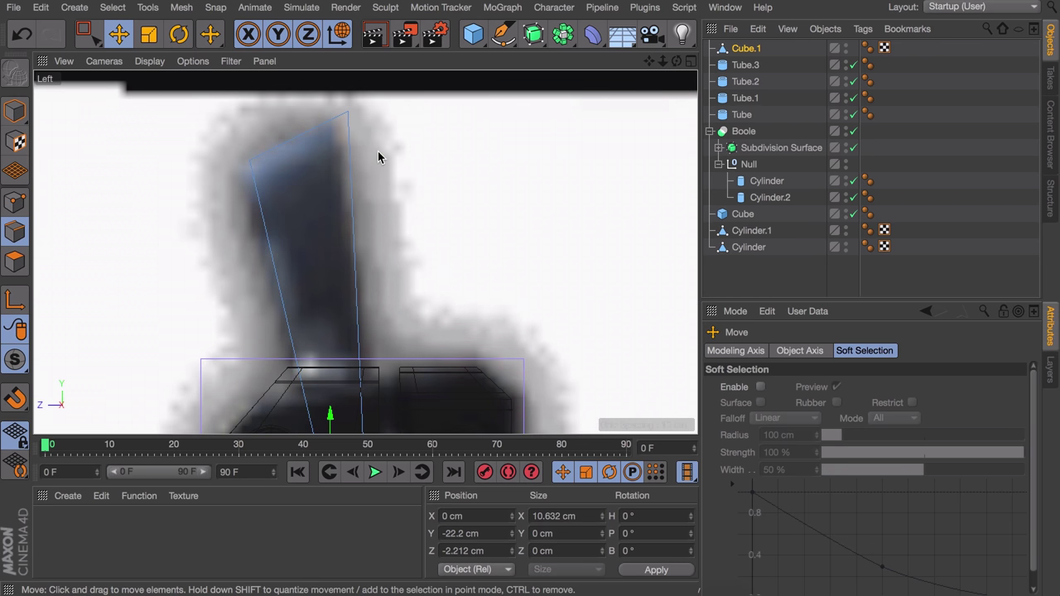
{"action": "scroll", "coordinate": [378, 157], "scroll_direction": "down", "scroll_amount": 4}
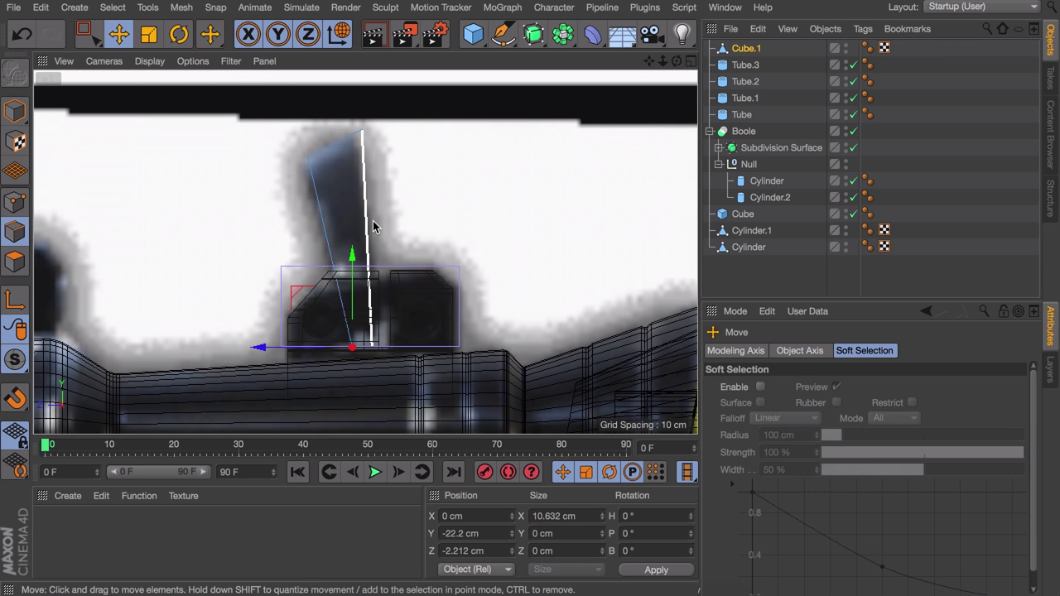
Step: Widen the post's slanted top face in X to about 26.817 cm so the post flares upward
{"action": "middle_click", "coordinate": [372, 225]}
{"action": "mouse_move", "coordinate": [207, 149]}
{"action": "left_mouse_down", "text": "alt"}
{"action": "mouse_move", "coordinate": [201, 161]}
{"action": "mouse_move", "coordinate": [111, 166]}
{"action": "mouse_move", "coordinate": [356, 147]}
{"action": "mouse_move", "coordinate": [214, 159]}
{"action": "left_mouse_up", "text": "alt"}
{"action": "scroll", "coordinate": [534, 313], "scroll_direction": "up", "scroll_amount": 1}
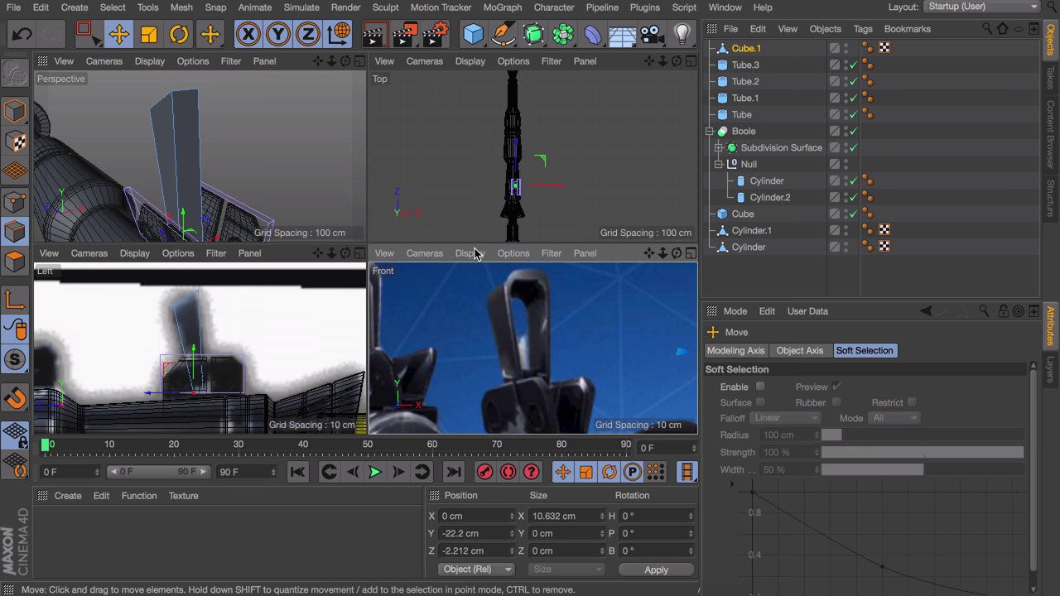
{"action": "left_click", "coordinate": [14, 260]}
{"action": "left_click_drag", "start_coordinate": [207, 98], "coordinate": [83, 81], "text": "alt"}
{"action": "middle_click_drag", "start_coordinate": [189, 144], "coordinate": [183, 115], "text": "alt"}
{"action": "key", "text": "t"}
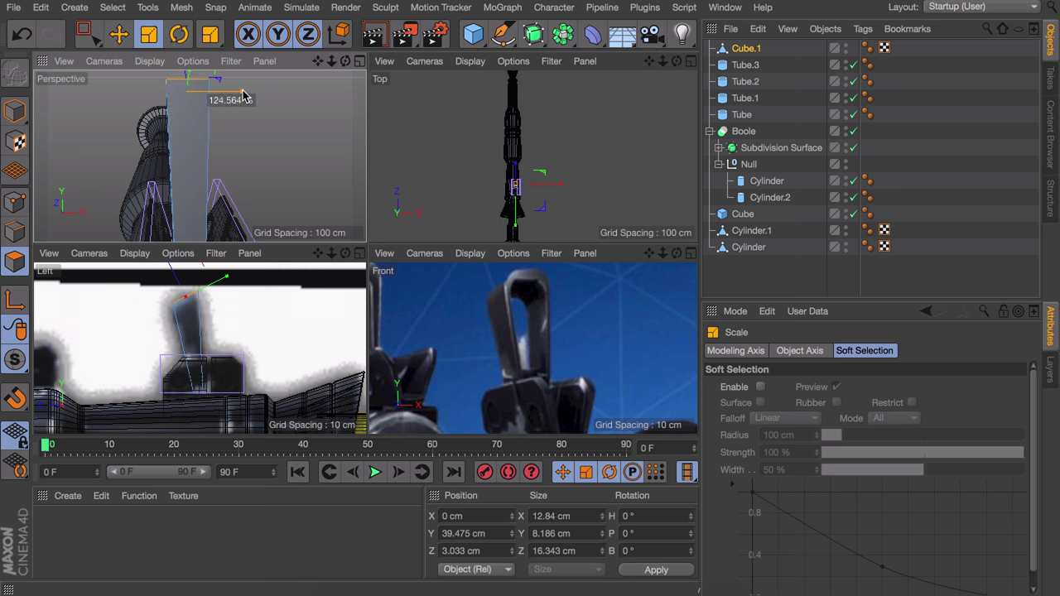
{"action": "left_click_drag", "start_coordinate": [242, 94], "coordinate": [274, 93]}
{"action": "left_click_drag", "start_coordinate": [251, 201], "coordinate": [239, 152], "text": "alt"}
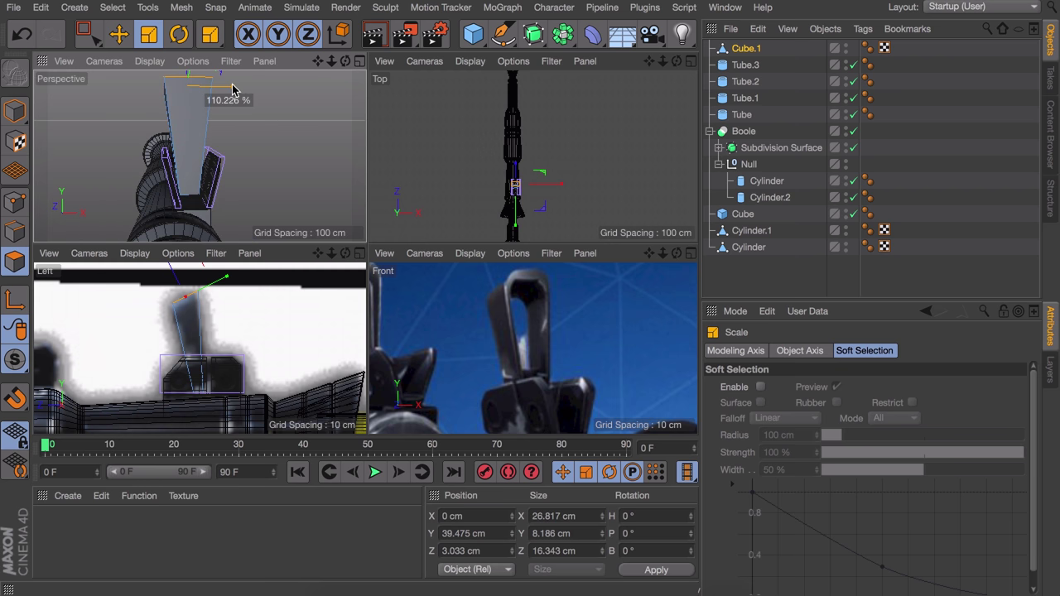
{"action": "left_click_drag", "start_coordinate": [232, 89], "coordinate": [214, 113]}
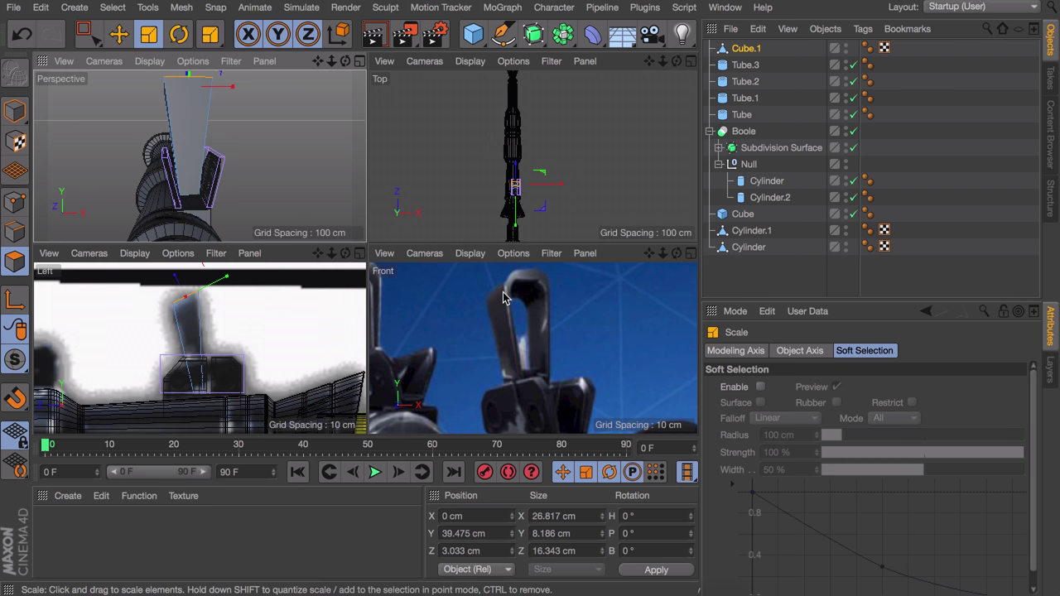
Step: Delete the post's two broad opposite faces to open a window through it along Z
{"action": "middle_click", "coordinate": [184, 155]}
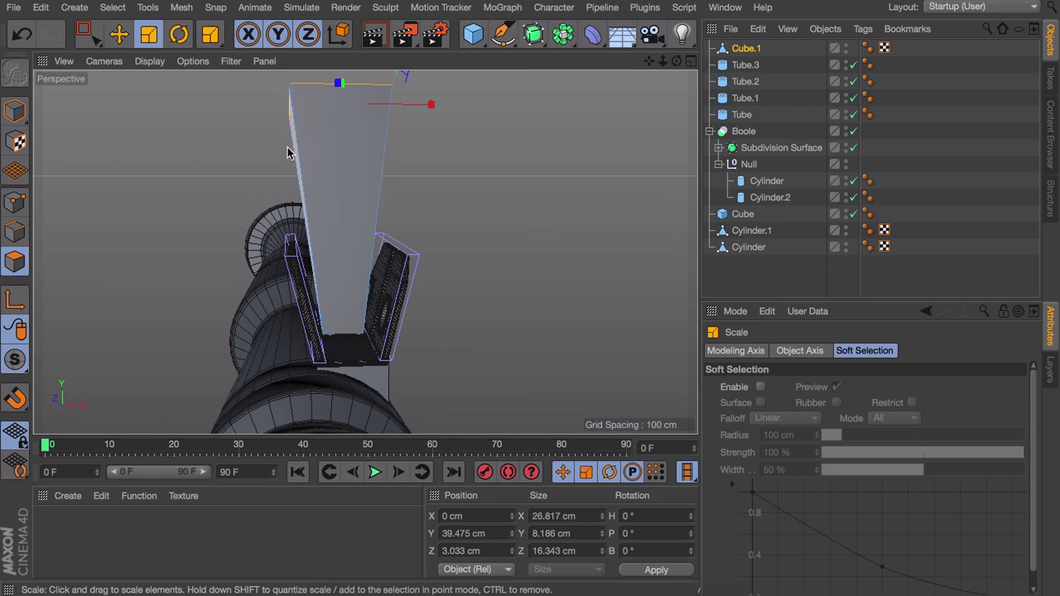
{"action": "left_click", "coordinate": [338, 162]}
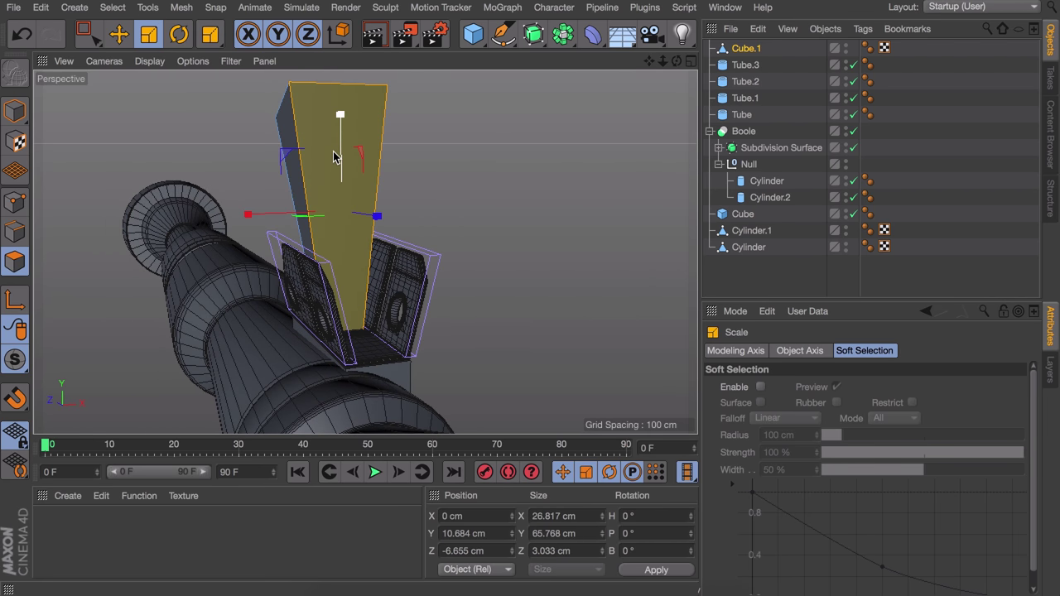
{"action": "key", "text": "Delete"}
{"action": "left_click", "coordinate": [334, 156]}
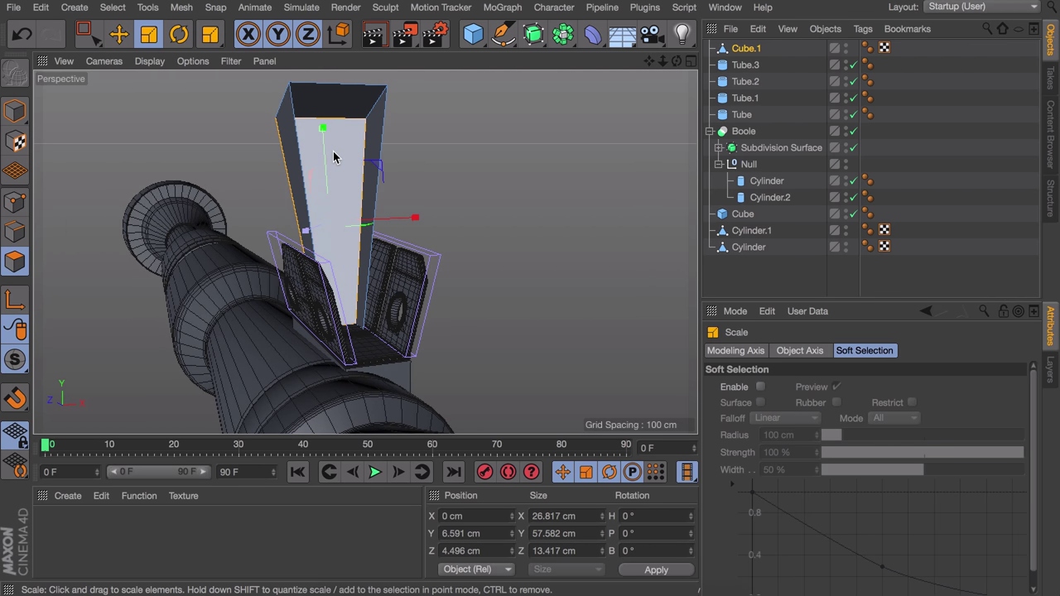
{"action": "key", "text": "Delete"}
Step: Round the frame's two top corner edges with a chamfer bevel, offset about 8.09 cm and 3 subdivisions
{"action": "left_click", "coordinate": [8, 238]}
{"action": "left_click_drag", "start_coordinate": [282, 95], "coordinate": [278, 182], "text": "alt"}
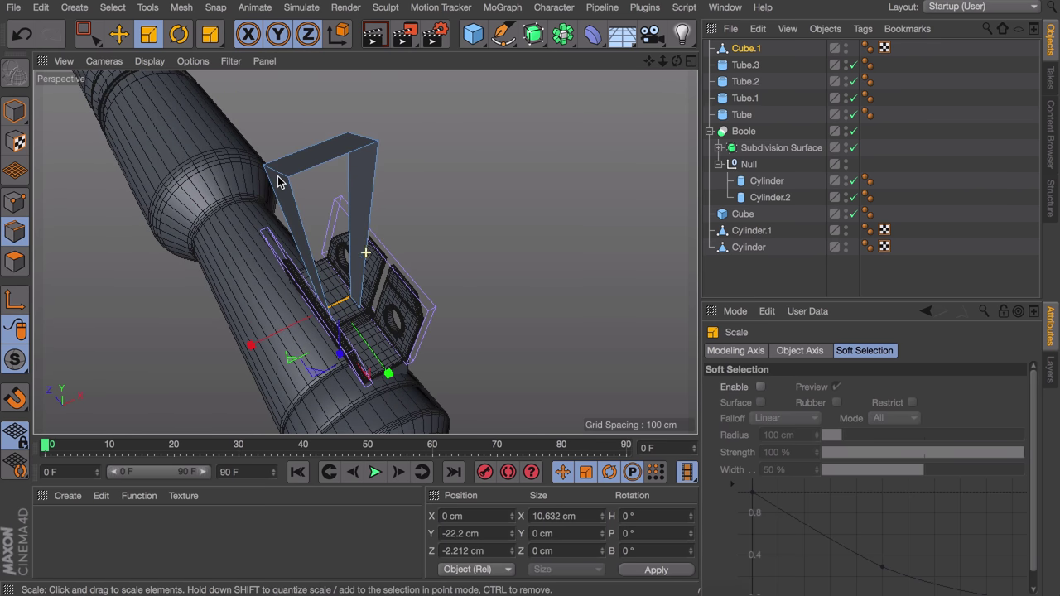
{"action": "left_click", "coordinate": [365, 139], "text": "shift"}
{"action": "key", "text": "m"}
{"action": "key", "text": "s"}
{"action": "right_click_drag", "start_coordinate": [353, 182], "coordinate": [358, 122], "text": "alt"}
{"action": "left_click_drag", "start_coordinate": [359, 122], "coordinate": [353, 67], "text": "alt"}
{"action": "middle_click_drag", "start_coordinate": [360, 137], "coordinate": [369, 206], "text": "alt"}
{"action": "left_click_drag", "start_coordinate": [373, 166], "coordinate": [435, 166]}
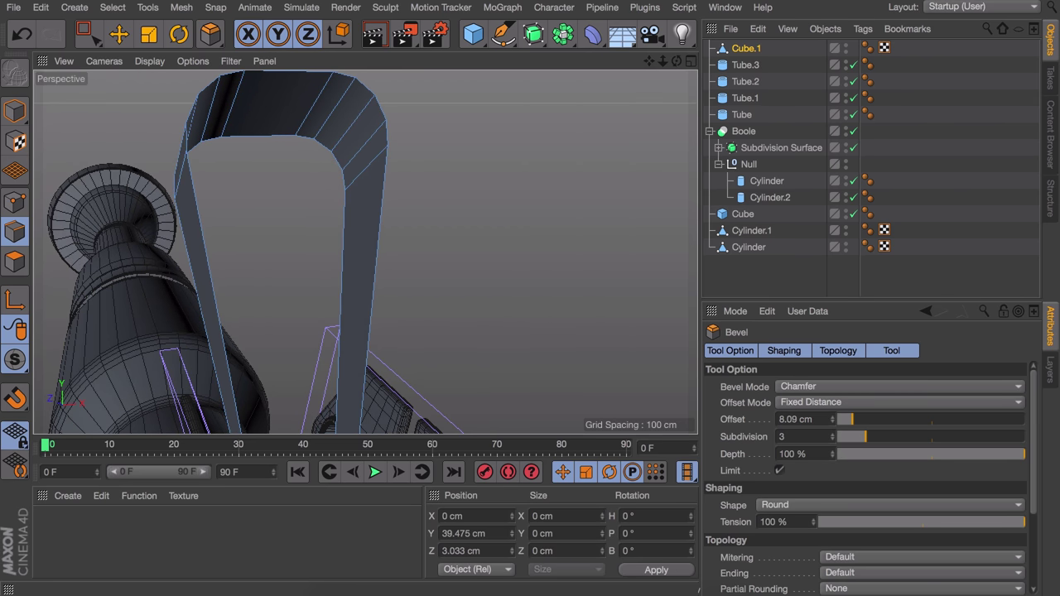
{"action": "left_click_drag", "start_coordinate": [331, 155], "coordinate": [328, 155]}
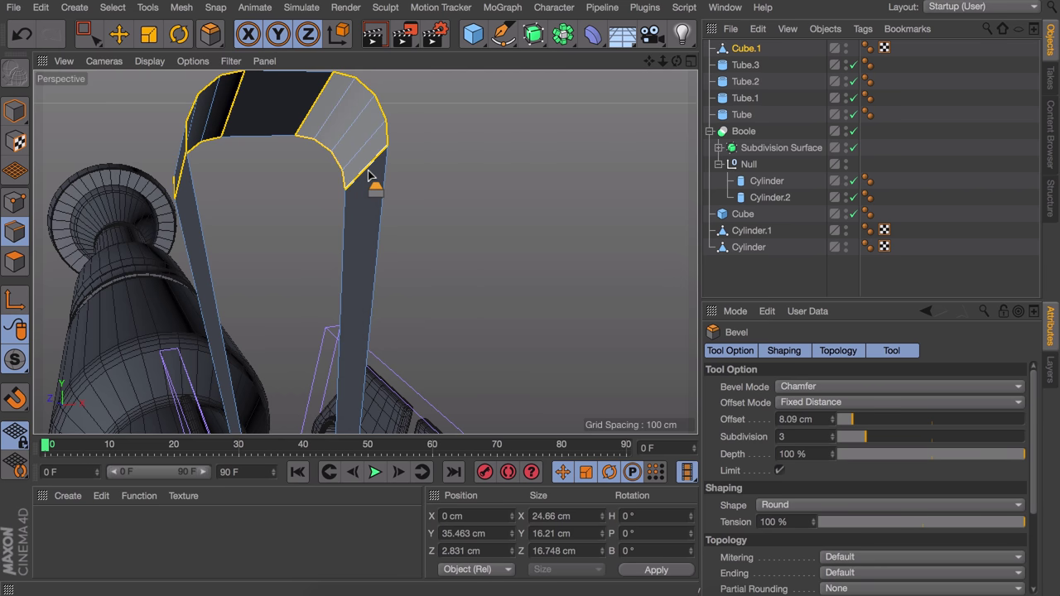
Step: Try to thicken the sight frame by extruding all of its edges
{"action": "key", "text": "super+a"}
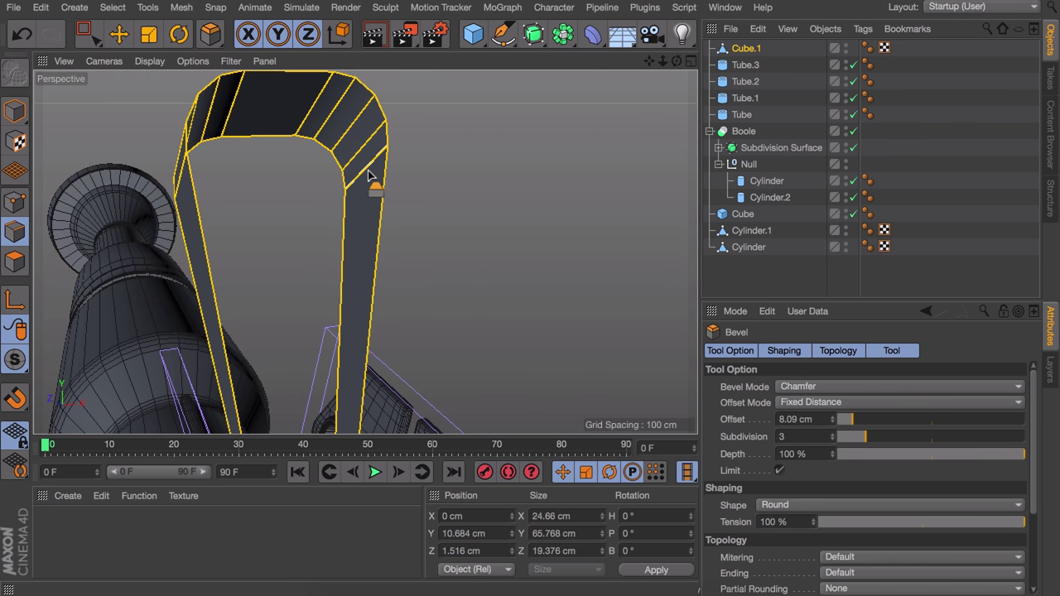
{"action": "key", "text": "d"}
{"action": "left_click_drag", "start_coordinate": [371, 189], "coordinate": [346, 199]}
{"action": "key", "text": "super+z"}
Step: Thicken the sight frame by extruding all its polygons inward with an offset of about -2.715 cm and Create Caps enabled, and deselect them
{"action": "left_click", "coordinate": [14, 262]}
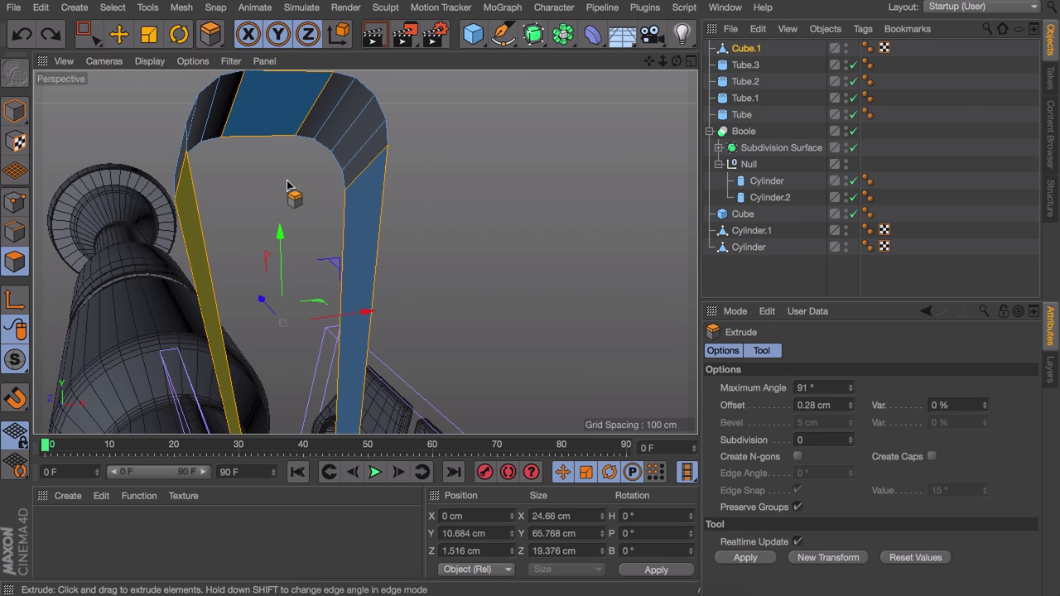
{"action": "key", "text": "super+a"}
{"action": "left_click_drag", "start_coordinate": [355, 172], "coordinate": [397, 172]}
{"action": "left_click_drag", "start_coordinate": [369, 248], "coordinate": [310, 215], "text": "alt"}
{"action": "key", "text": "super+z"}
{"action": "middle_click_drag", "start_coordinate": [372, 122], "coordinate": [370, 195], "text": "alt"}
{"action": "left_click_drag", "start_coordinate": [377, 170], "coordinate": [205, 151]}
{"action": "left_click_drag", "start_coordinate": [156, 128], "coordinate": [260, 220], "text": "alt"}
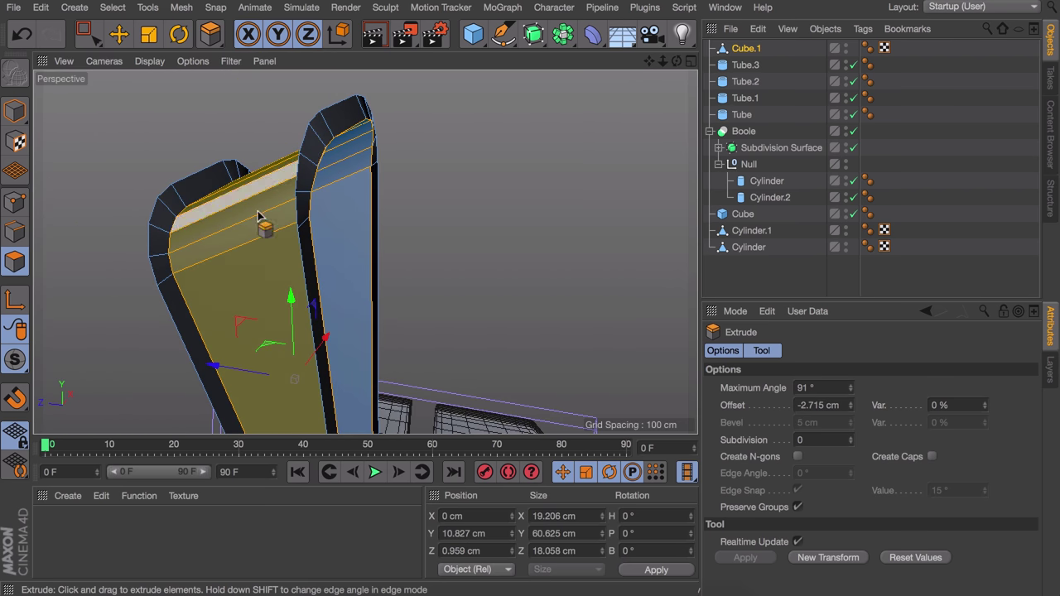
{"action": "left_click", "coordinate": [934, 457]}
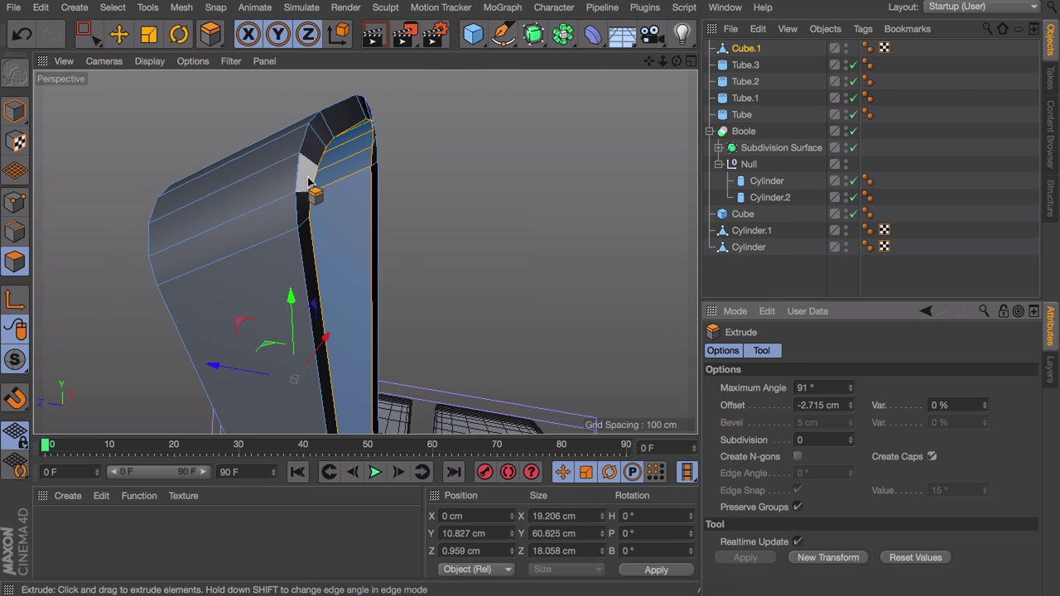
{"action": "key", "text": "e"}
{"action": "left_click_drag", "start_coordinate": [443, 143], "coordinate": [476, 253], "text": "alt"}
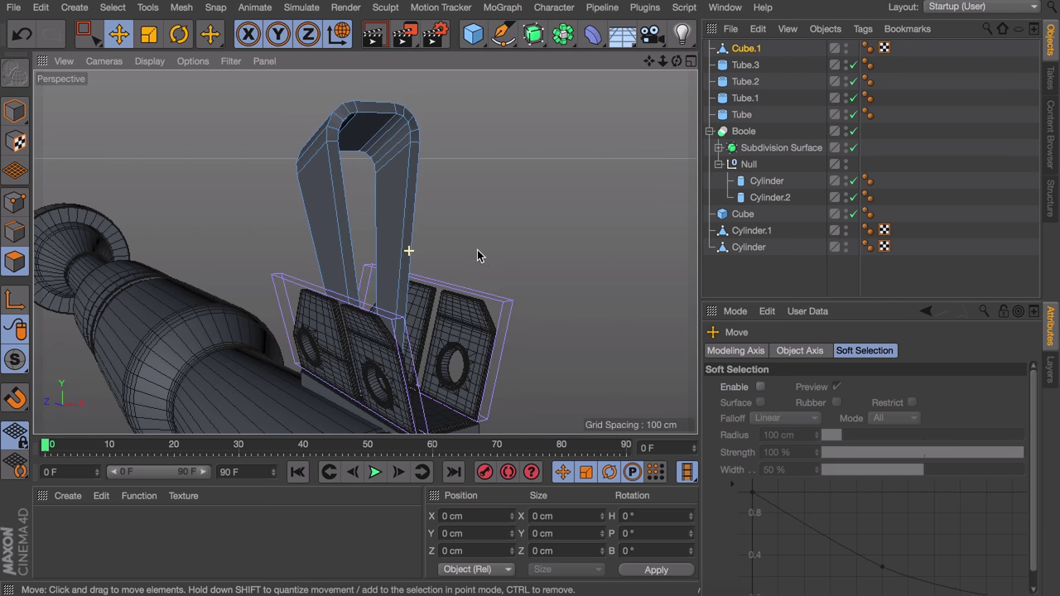
Step: Add a new cube for the sight's inner detail and set its size to 10 cm
{"action": "middle_click", "coordinate": [466, 236]}
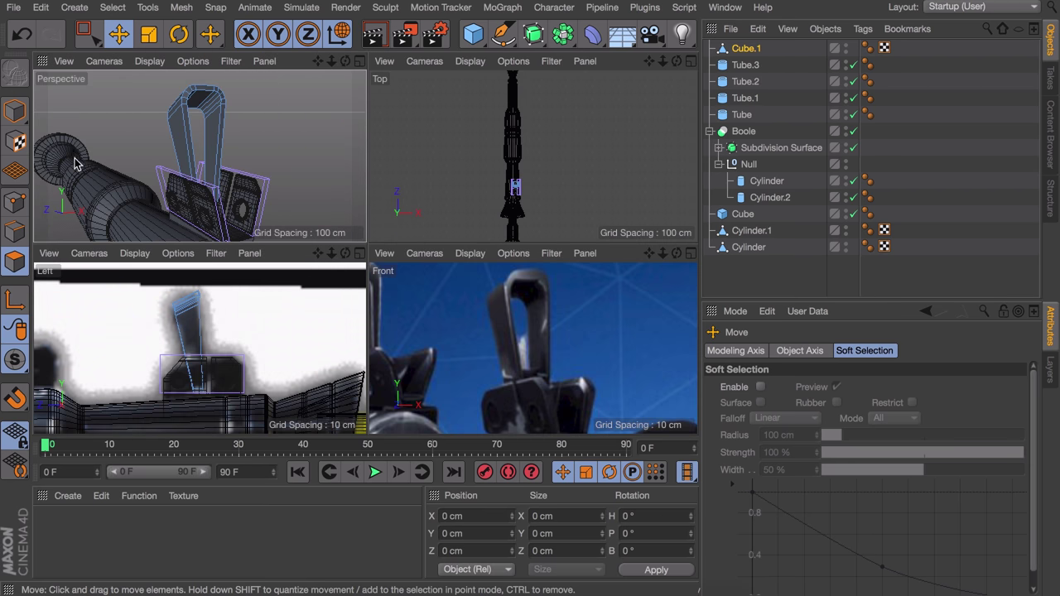
{"action": "scroll", "coordinate": [540, 379], "scroll_direction": "up", "scroll_amount": 5}
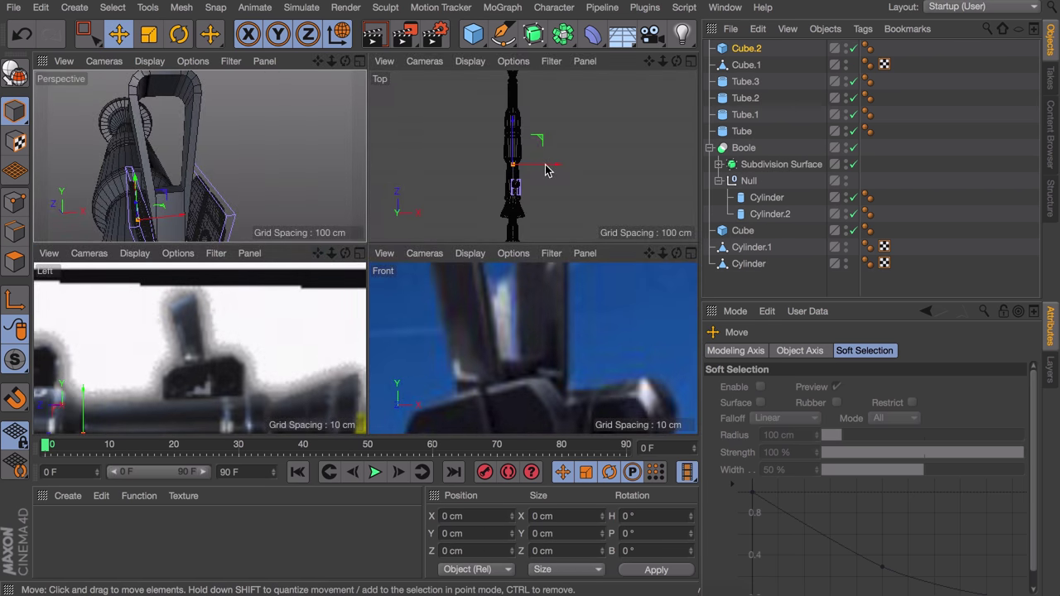
{"action": "middle_click", "coordinate": [549, 165]}
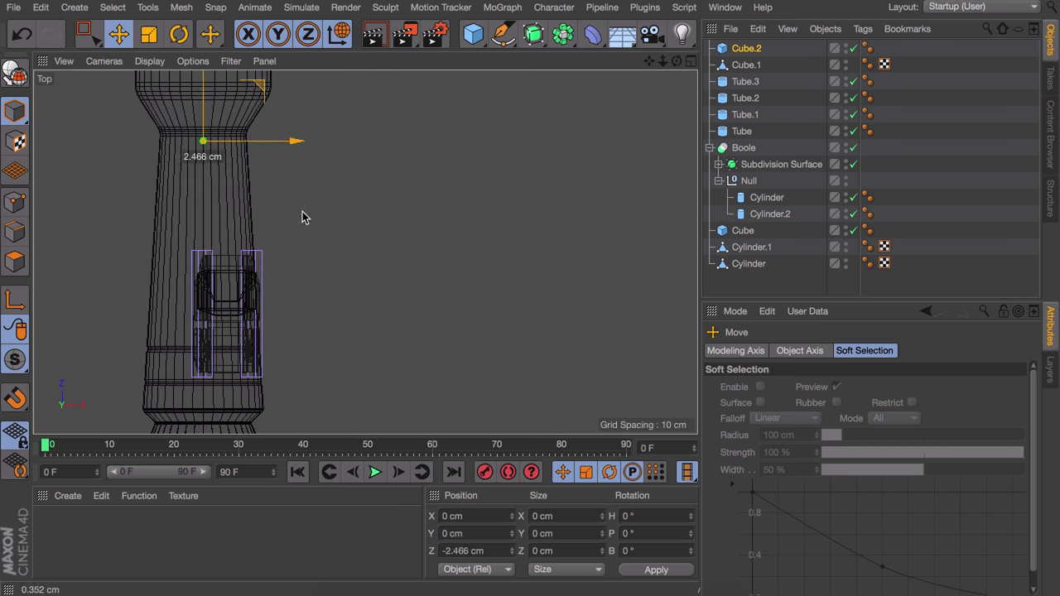
{"action": "middle_click", "coordinate": [303, 218]}
{"action": "middle_click", "coordinate": [177, 166]}
{"action": "key", "text": "t"}
{"action": "left_click", "coordinate": [747, 48]}
{"action": "double_click", "coordinate": [771, 386]}
{"action": "type", "text": "10"}
Step: Flatten the cube into a plate about 5.852 × 1.449 × 10 cm and place it at X 10.107, Y 49.404, Z -75.932 cm
{"action": "left_click_drag", "start_coordinate": [348, 248], "coordinate": [414, 273], "text": "alt"}
{"action": "key", "text": "e"}
{"action": "left_click_drag", "start_coordinate": [354, 203], "coordinate": [356, 283]}
{"action": "left_click_drag", "start_coordinate": [305, 257], "coordinate": [287, 246]}
{"action": "left_click_drag", "start_coordinate": [335, 248], "coordinate": [364, 348]}
{"action": "left_click_drag", "start_coordinate": [364, 329], "coordinate": [319, 286]}
{"action": "left_click_drag", "start_coordinate": [279, 328], "coordinate": [267, 321]}
{"action": "left_click_drag", "start_coordinate": [333, 321], "coordinate": [300, 328]}
Step: Duplicate the plate as an upright pin pitched 90°, about 1.487 × 1.449 × 7.048 cm, and make it editable
{"action": "key", "text": "ctrl+c"}
{"action": "key", "text": "ctrl+v"}
{"action": "key", "text": "r"}
{"action": "key", "text": "e"}
{"action": "left_click_drag", "start_coordinate": [321, 286], "coordinate": [283, 318]}
{"action": "key", "text": "c"}
{"action": "left_click", "coordinate": [15, 262]}
{"action": "left_click", "coordinate": [318, 296]}
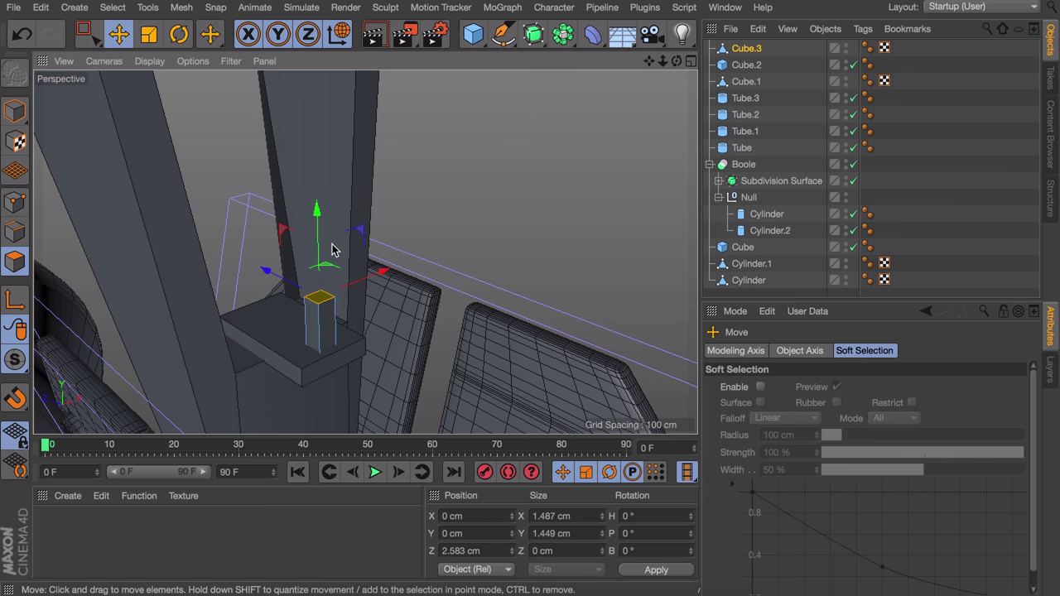
{"action": "key", "text": "t"}
Step: Make the flat plate at the sight frame's base editable, scale down its end face and deselect it
{"action": "left_click", "coordinate": [747, 64]}
{"action": "key", "text": "c"}
{"action": "left_click", "coordinate": [400, 335]}
{"action": "key", "text": "t"}
{"action": "left_click_drag", "start_coordinate": [476, 342], "coordinate": [451, 342]}
{"action": "key", "text": "e"}
{"action": "left_click", "coordinate": [499, 212]}
{"action": "scroll", "coordinate": [499, 213], "scroll_direction": "down", "scroll_amount": 10}
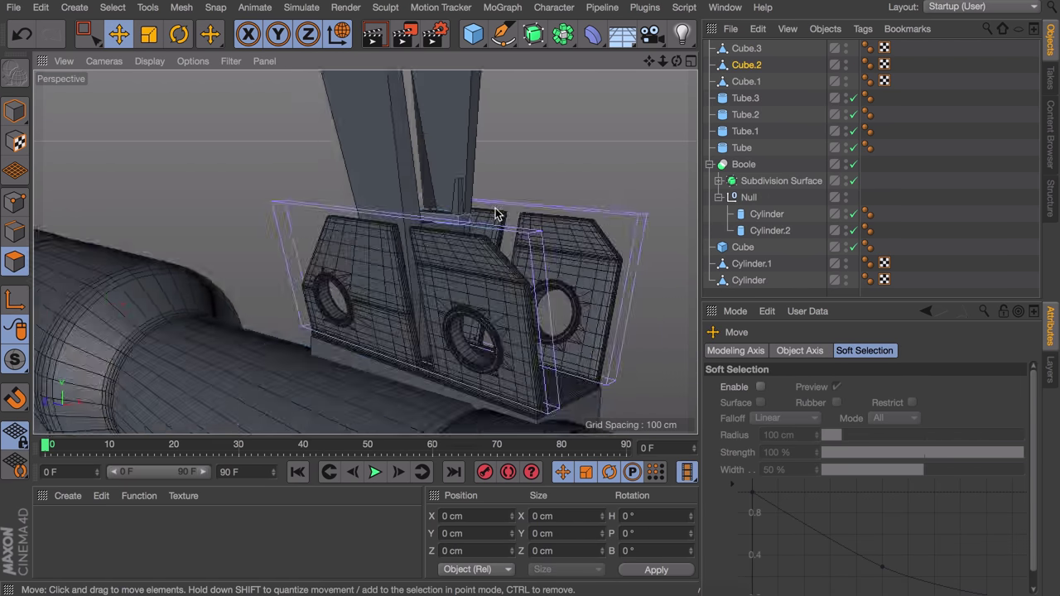
Step: Group all the sight parts, from the pin and plate down to the base cube, under one null
{"action": "left_click", "coordinate": [15, 111]}
{"action": "mouse_move", "coordinate": [298, 212]}
{"action": "left_mouse_down", "text": "alt"}
{"action": "mouse_move", "coordinate": [142, 224]}
{"action": "mouse_move", "coordinate": [296, 217]}
{"action": "mouse_move", "coordinate": [295, 204]}
{"action": "left_mouse_up", "text": "alt"}
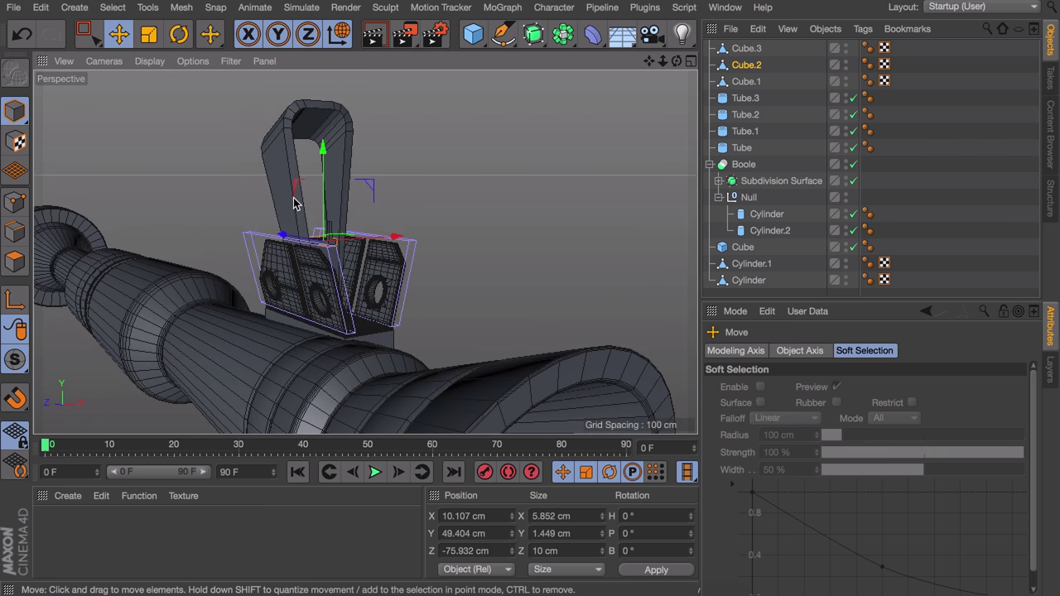
{"action": "left_click_drag", "start_coordinate": [300, 242], "coordinate": [274, 240], "text": "alt"}
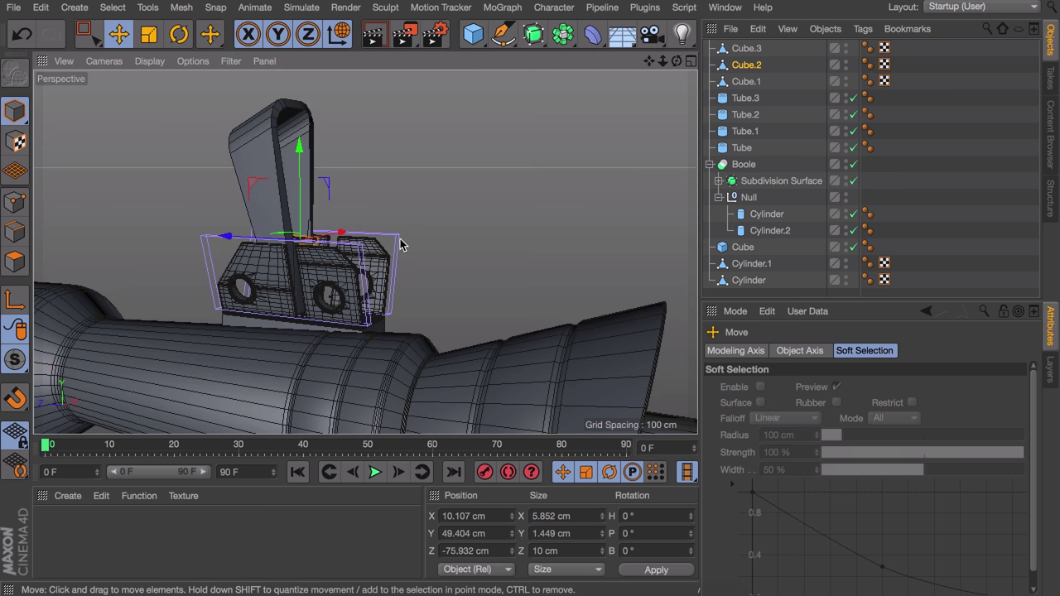
{"action": "left_click", "coordinate": [745, 48]}
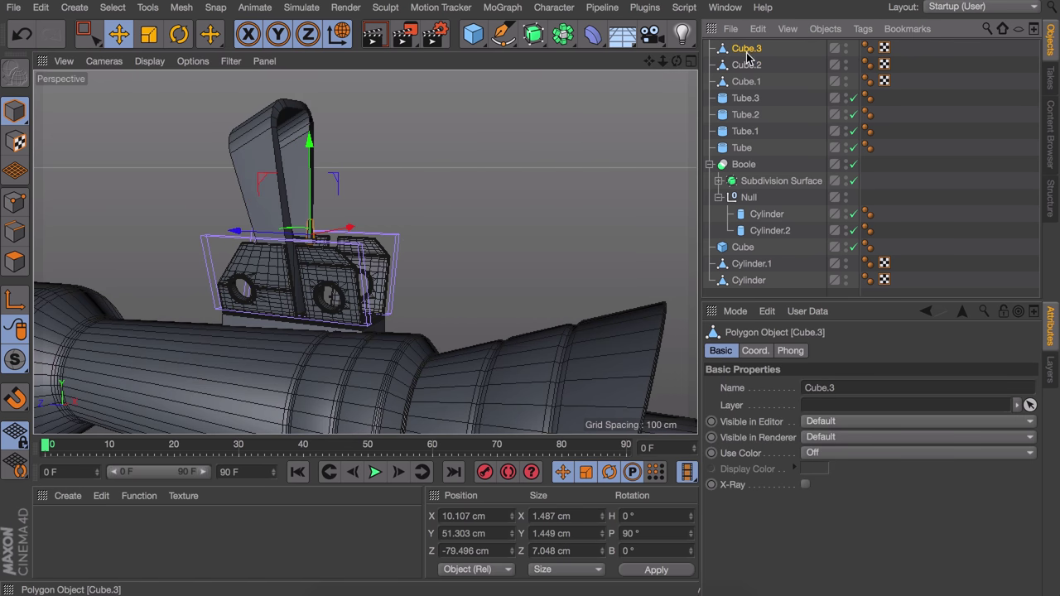
{"action": "left_click", "coordinate": [767, 230], "text": "shift"}
{"action": "left_click", "coordinate": [744, 248], "text": "shift"}
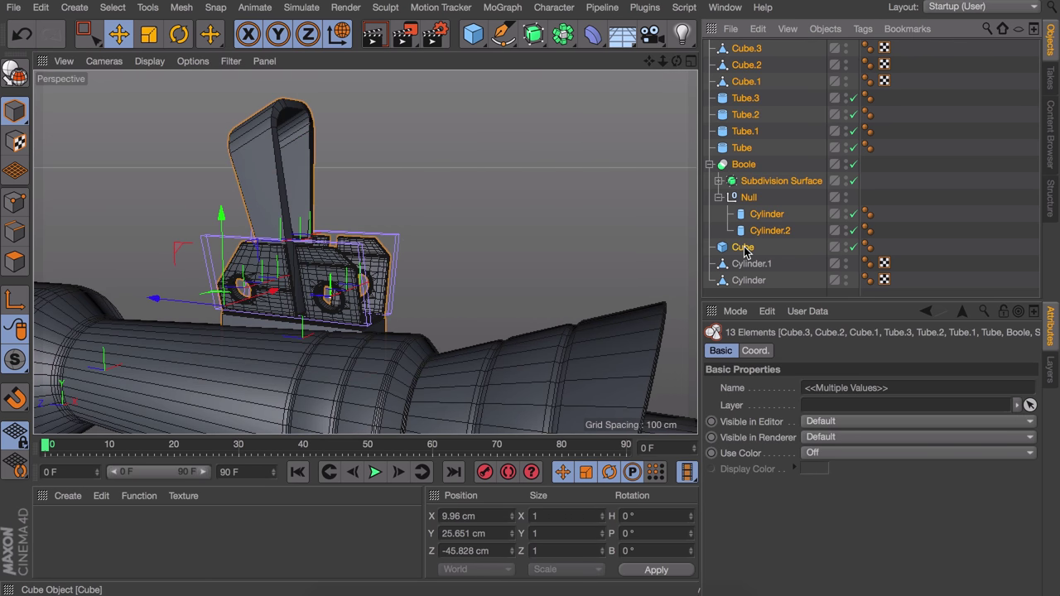
{"action": "key", "text": "alt+g"}
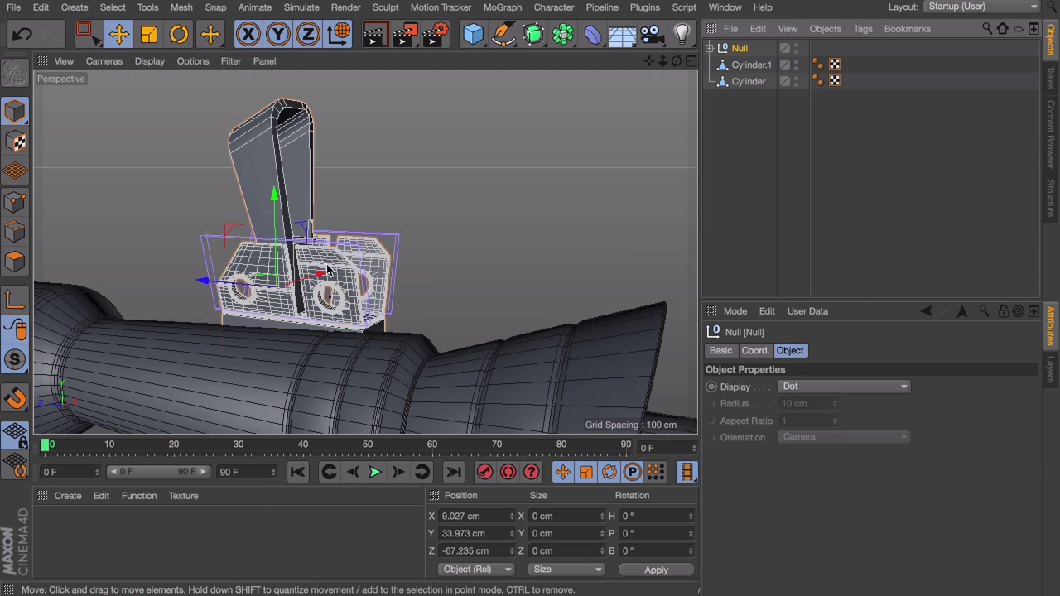
Step: Widen and lengthen the base block beneath the sight so it extends slightly past the bracket plate above it
{"action": "scroll", "coordinate": [348, 280], "scroll_direction": "up", "scroll_amount": 5}
{"action": "left_click_drag", "start_coordinate": [306, 267], "coordinate": [224, 271], "text": "alt"}
{"action": "middle_click_drag", "start_coordinate": [348, 340], "coordinate": [346, 270], "text": "alt"}
{"action": "scroll", "coordinate": [350, 272], "scroll_direction": "up", "scroll_amount": 5}
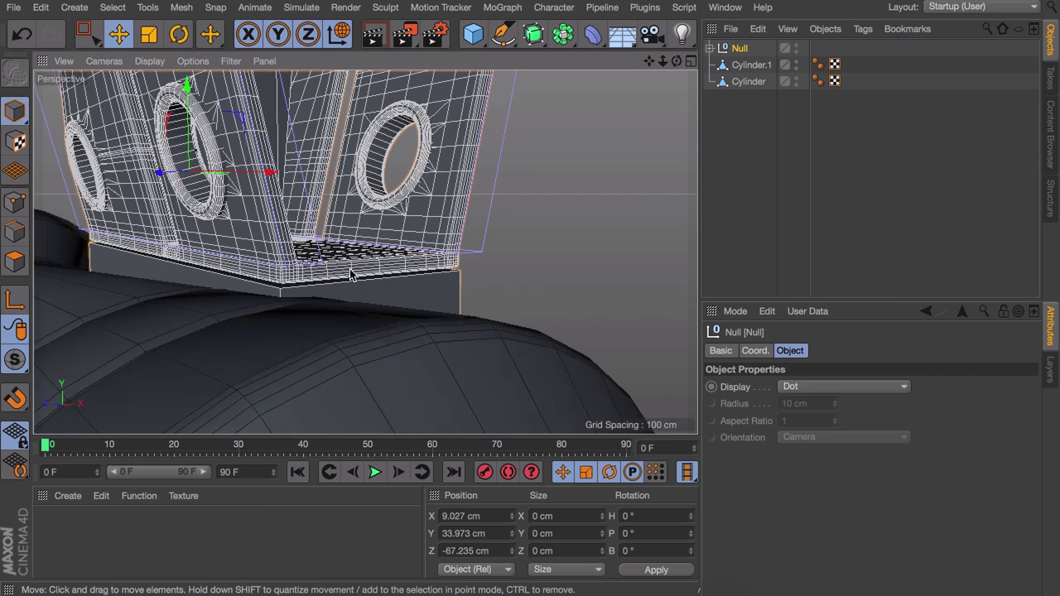
{"action": "left_click", "coordinate": [348, 286]}
{"action": "left_click_drag", "start_coordinate": [231, 279], "coordinate": [232, 275]}
{"action": "left_click_drag", "start_coordinate": [232, 215], "coordinate": [216, 259], "text": "alt"}
{"action": "left_click_drag", "start_coordinate": [294, 294], "coordinate": [303, 291]}
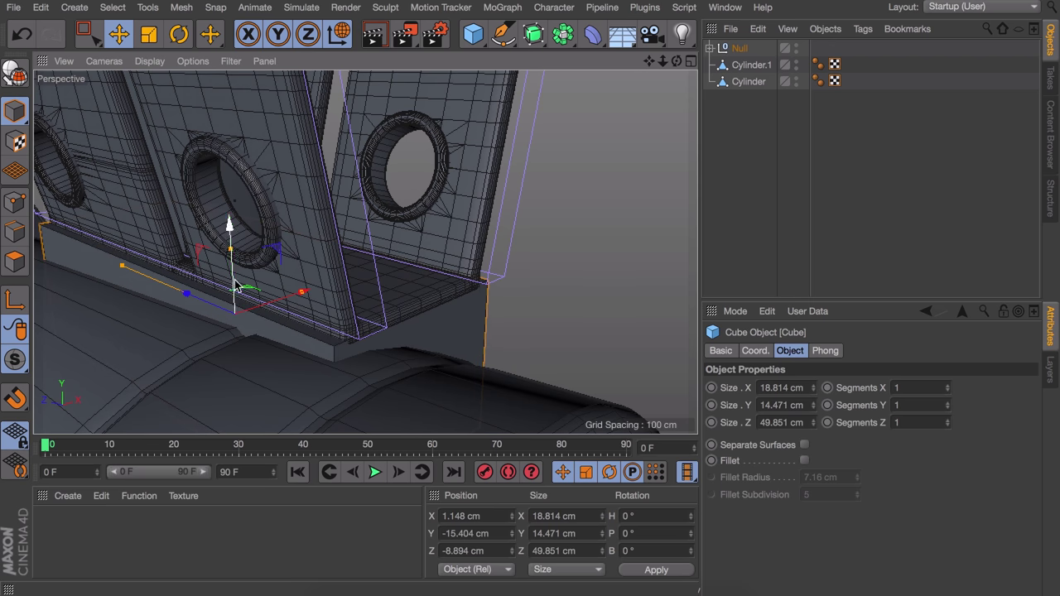
{"action": "left_click_drag", "start_coordinate": [123, 266], "coordinate": [116, 264]}
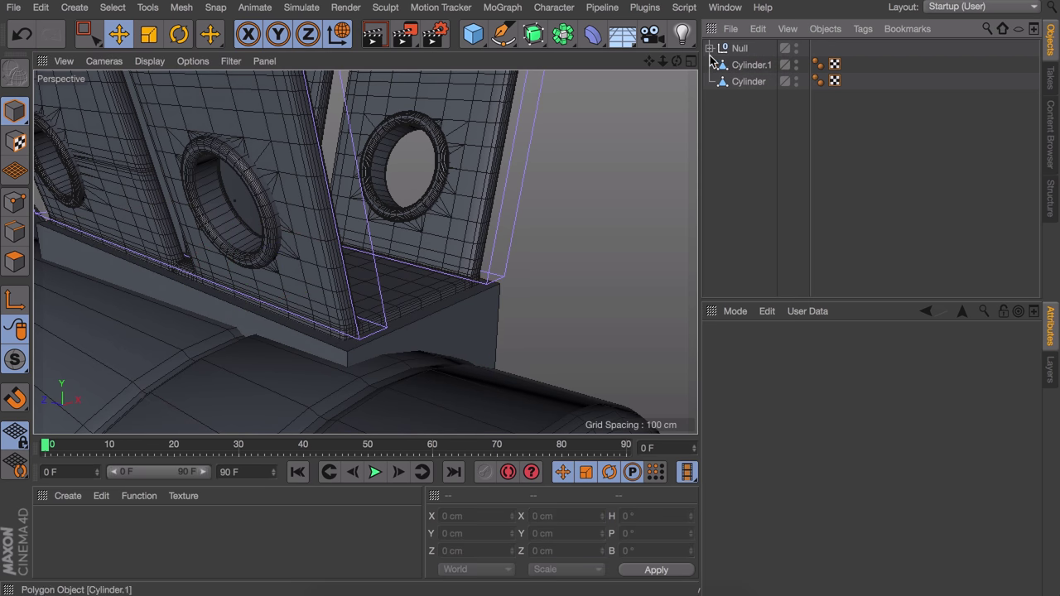
Step: Rename the sight group "ironsight" and duplicate it along Z to 54.808 cm, over the rear sight in the reference
{"action": "left_click", "coordinate": [740, 48]}
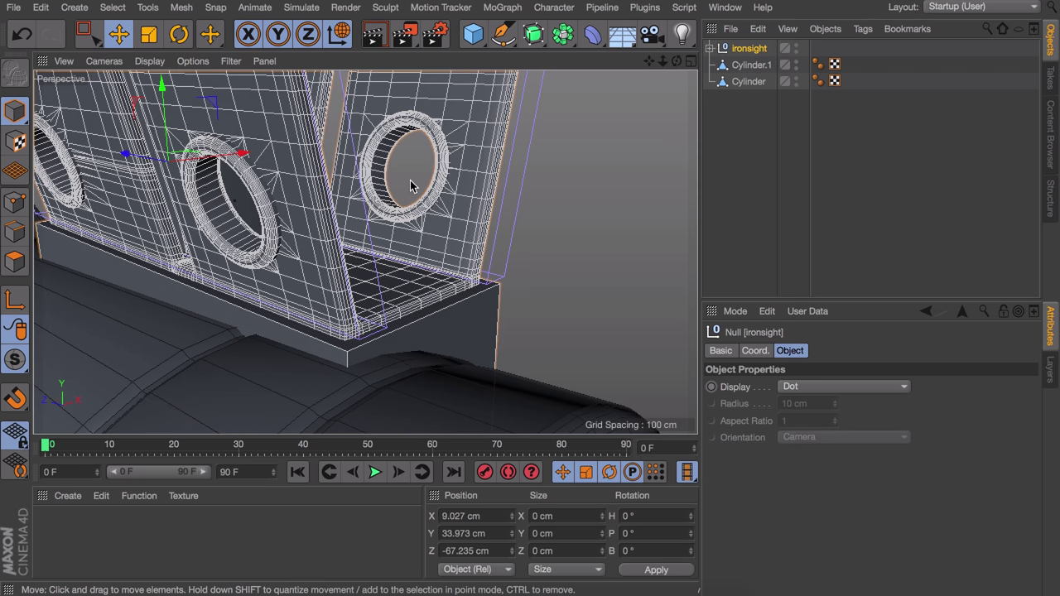
{"action": "middle_click", "coordinate": [414, 182]}
{"action": "middle_click", "coordinate": [230, 318]}
{"action": "left_click_drag", "start_coordinate": [348, 305], "coordinate": [108, 305], "text": "ctrl"}
{"action": "scroll", "coordinate": [186, 259], "scroll_direction": "up", "scroll_amount": 2}
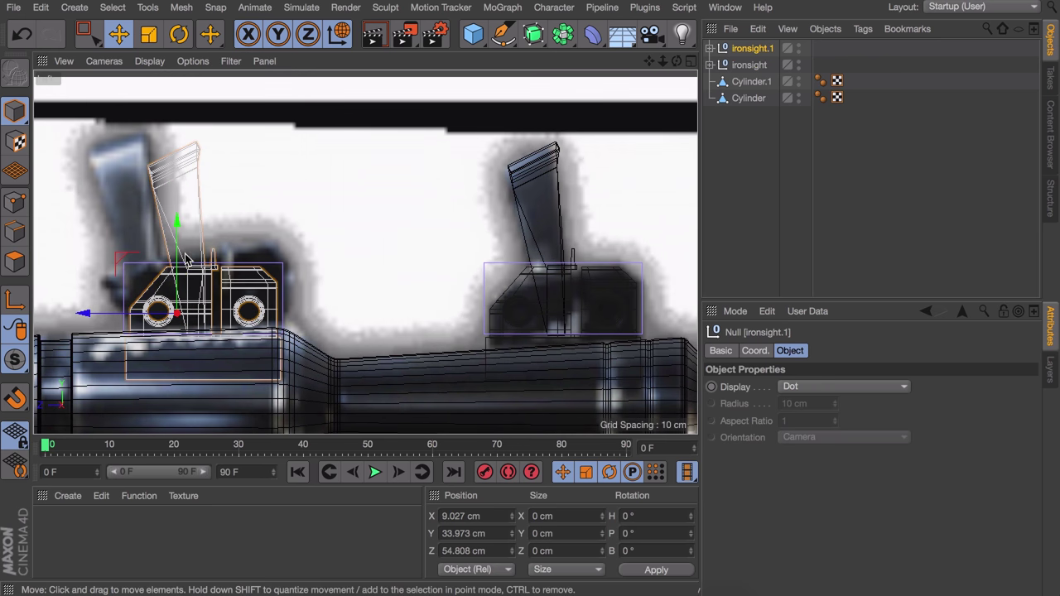
Step: Examine the duplicated sight in perspective, and the sights and front grip against the side reference image
{"action": "middle_click", "coordinate": [141, 287]}
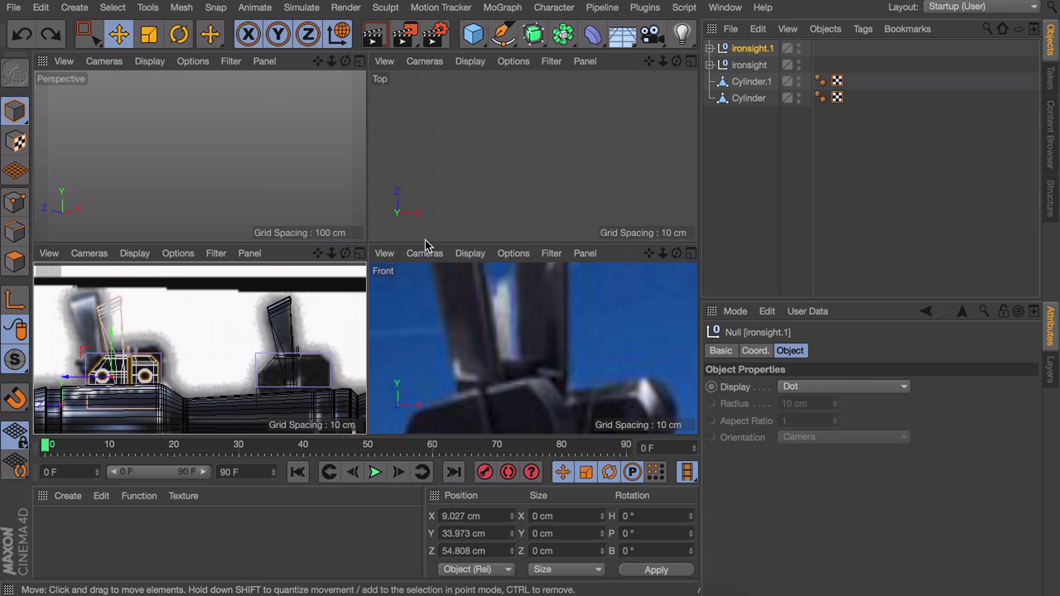
{"action": "scroll", "coordinate": [176, 149], "scroll_direction": "down", "scroll_amount": 8}
{"action": "scroll", "coordinate": [201, 156], "scroll_direction": "up", "scroll_amount": 8}
{"action": "left_click_drag", "start_coordinate": [201, 156], "coordinate": [150, 120], "text": "alt"}
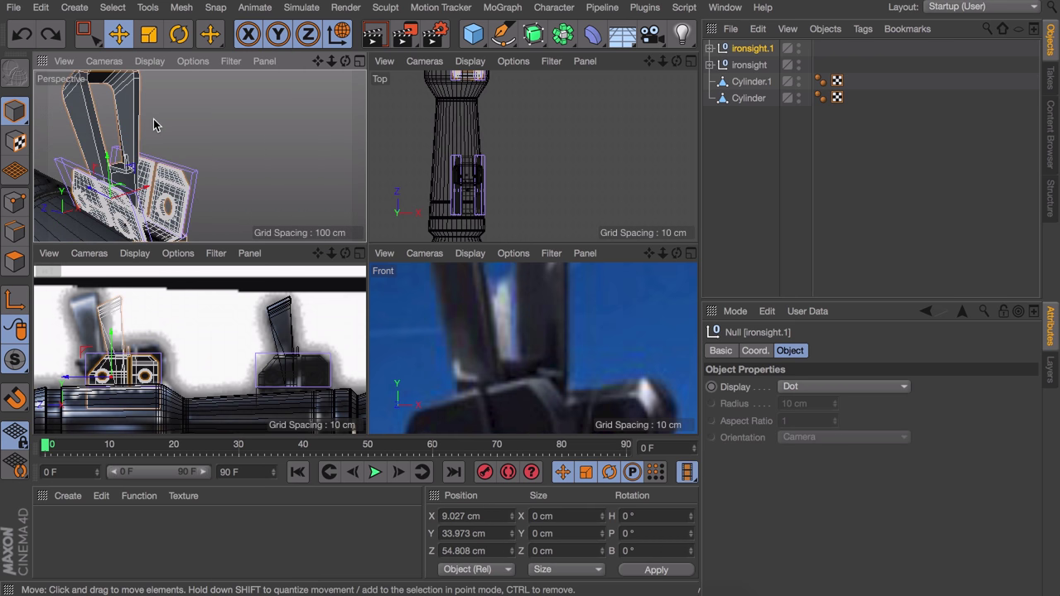
{"action": "middle_click", "coordinate": [215, 346]}
{"action": "scroll", "coordinate": [388, 327], "scroll_direction": "down", "scroll_amount": 4}
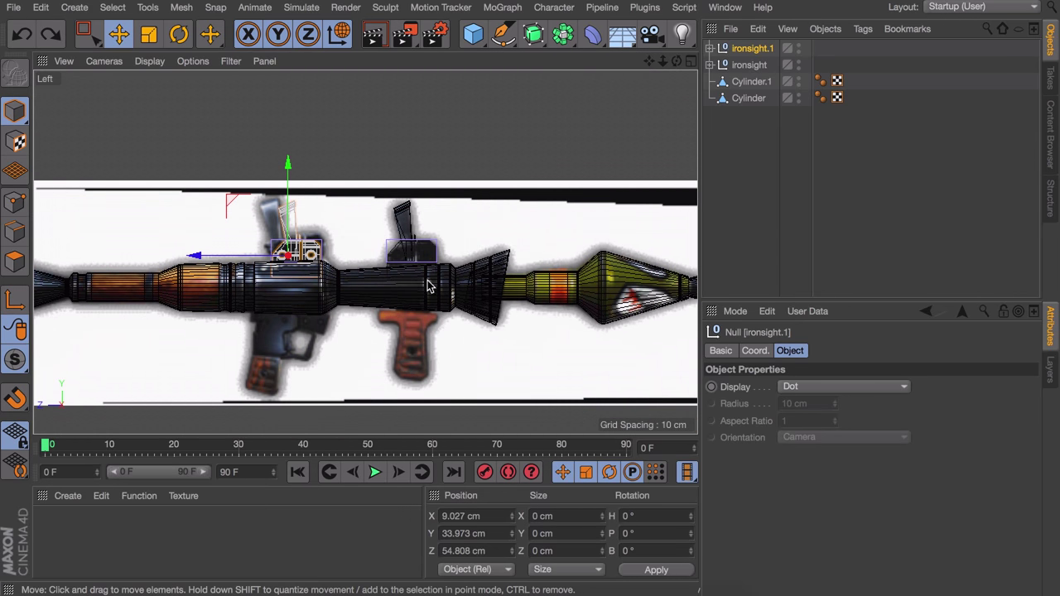
{"action": "middle_click_drag", "start_coordinate": [428, 286], "coordinate": [382, 284], "text": "alt"}
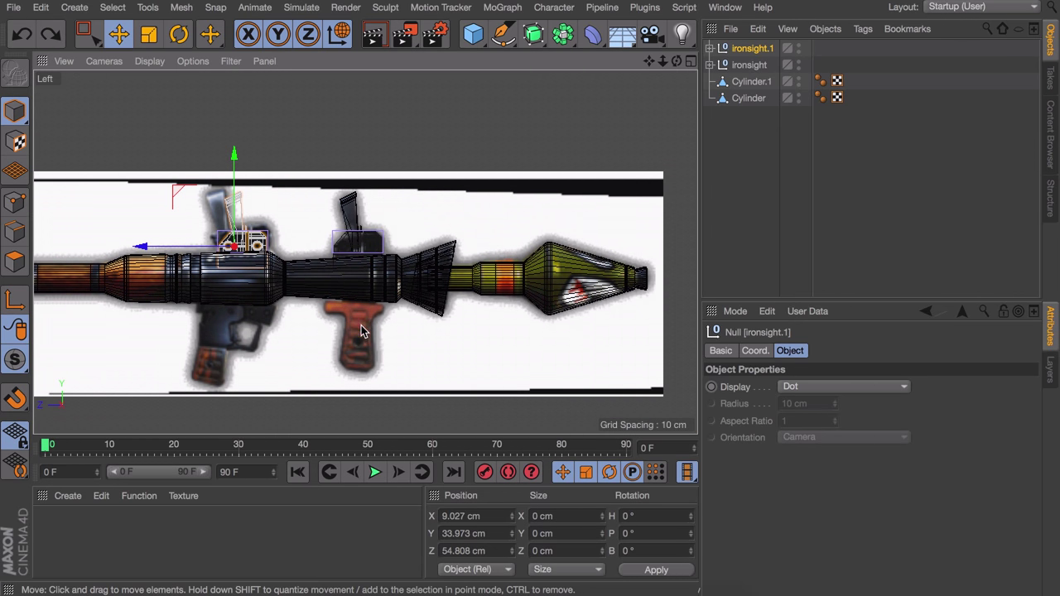
{"action": "scroll", "coordinate": [361, 325], "scroll_direction": "up", "scroll_amount": 5}
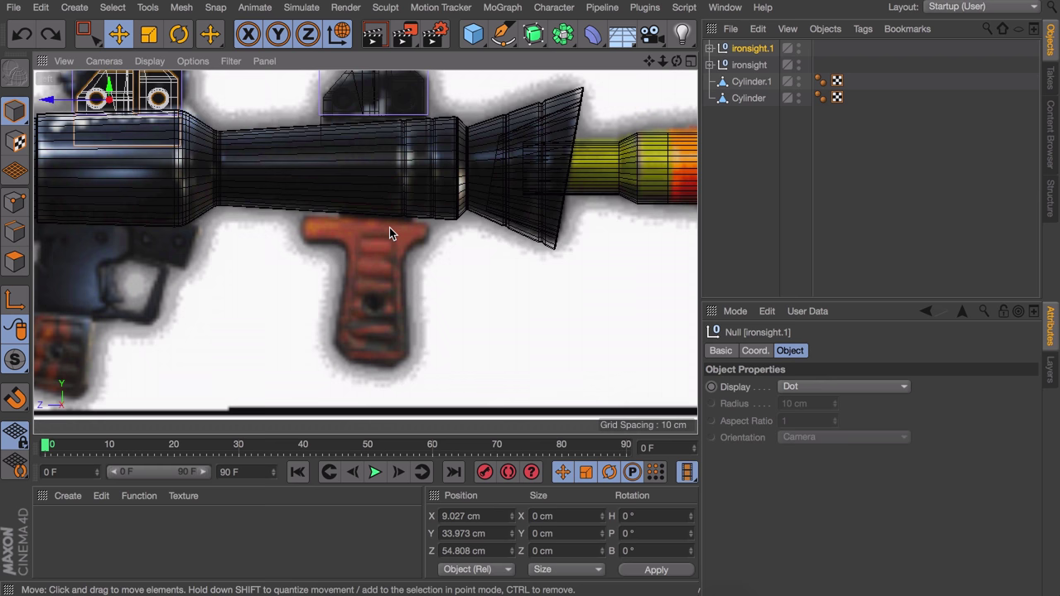
{"action": "middle_click_drag", "start_coordinate": [396, 209], "coordinate": [394, 288], "text": "alt"}
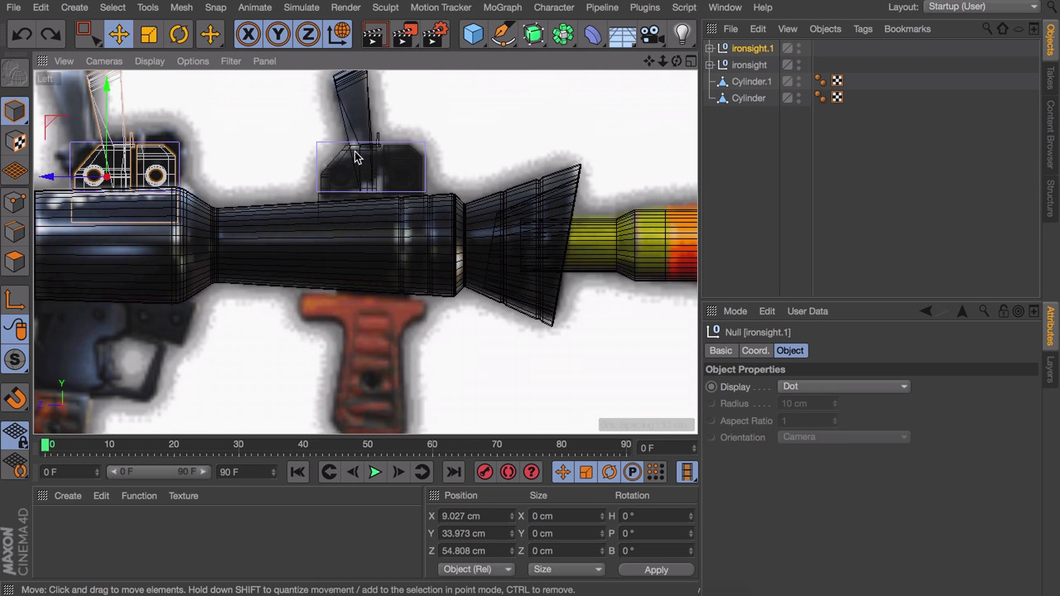
{"action": "middle_click_drag", "start_coordinate": [424, 334], "coordinate": [420, 242], "text": "alt"}
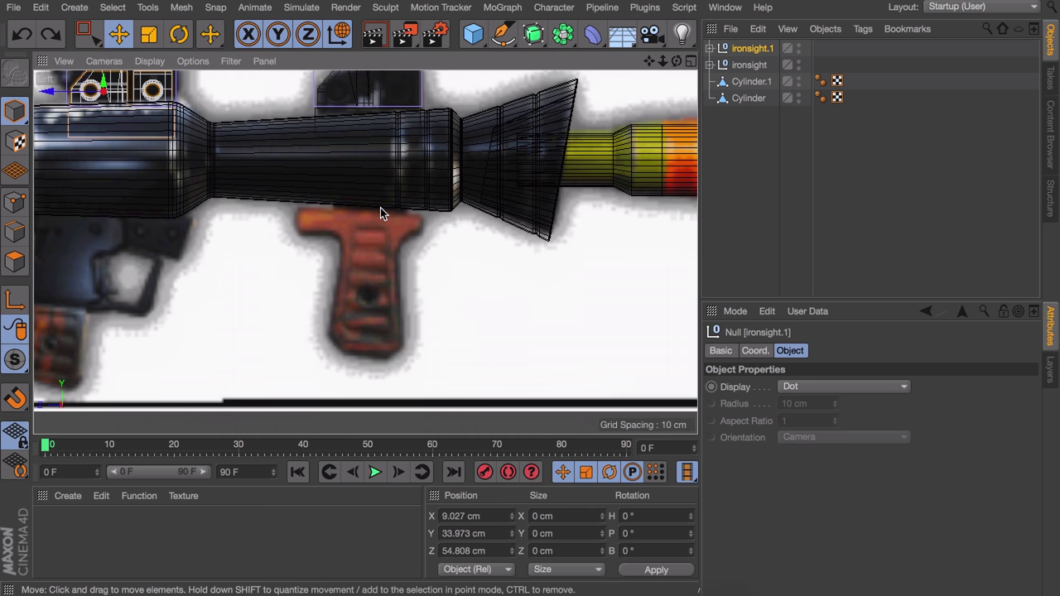
Step: Trace the red front grip's T-shaped outline in the side reference as a closed, straight-edged Pen spline
{"action": "left_click", "coordinate": [509, 39]}
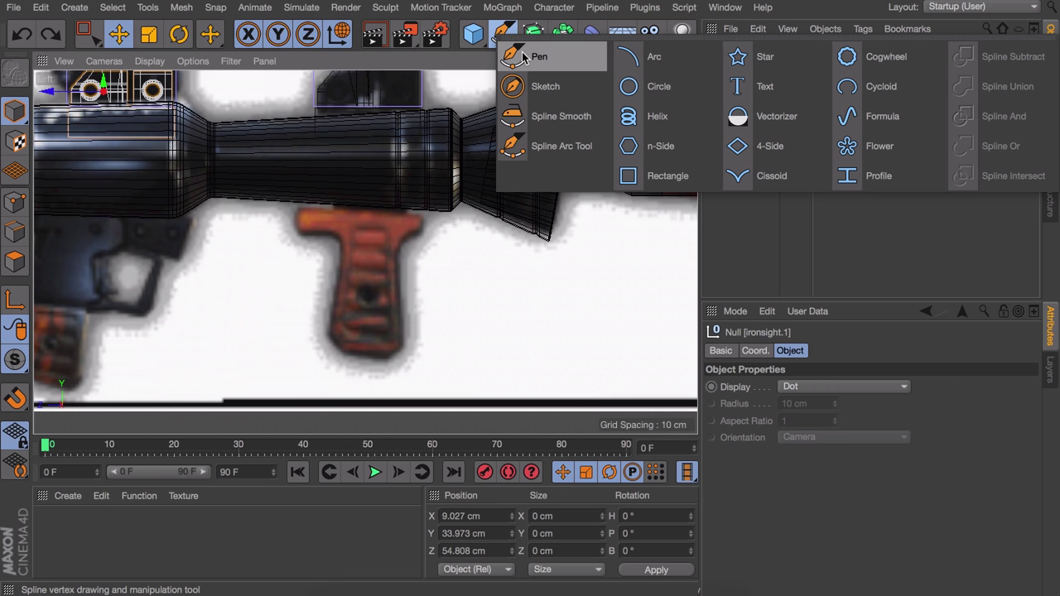
{"action": "left_click", "coordinate": [524, 57]}
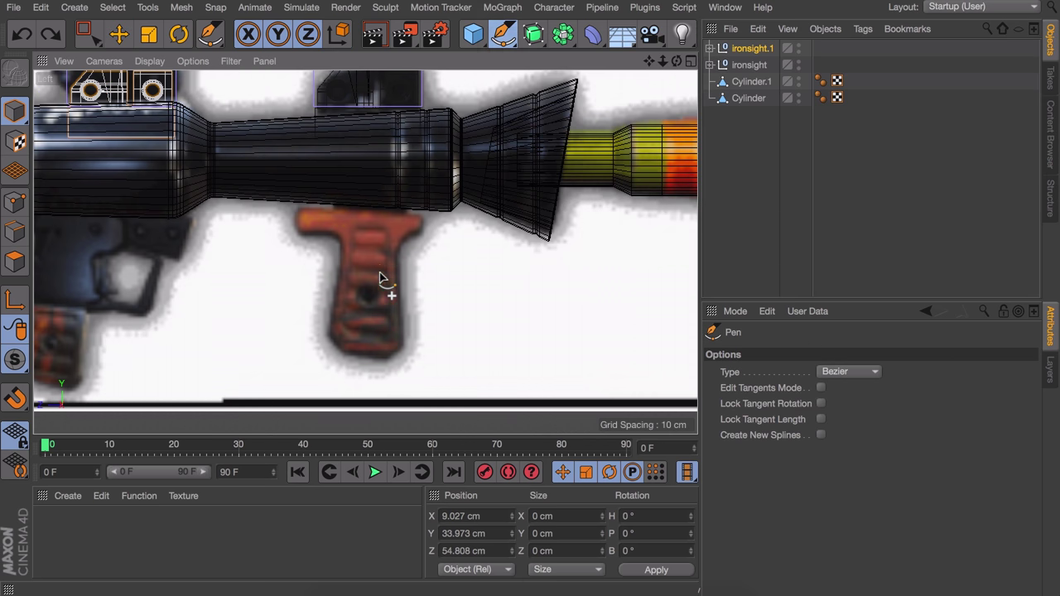
{"action": "scroll", "coordinate": [378, 279], "scroll_direction": "up", "scroll_amount": 5}
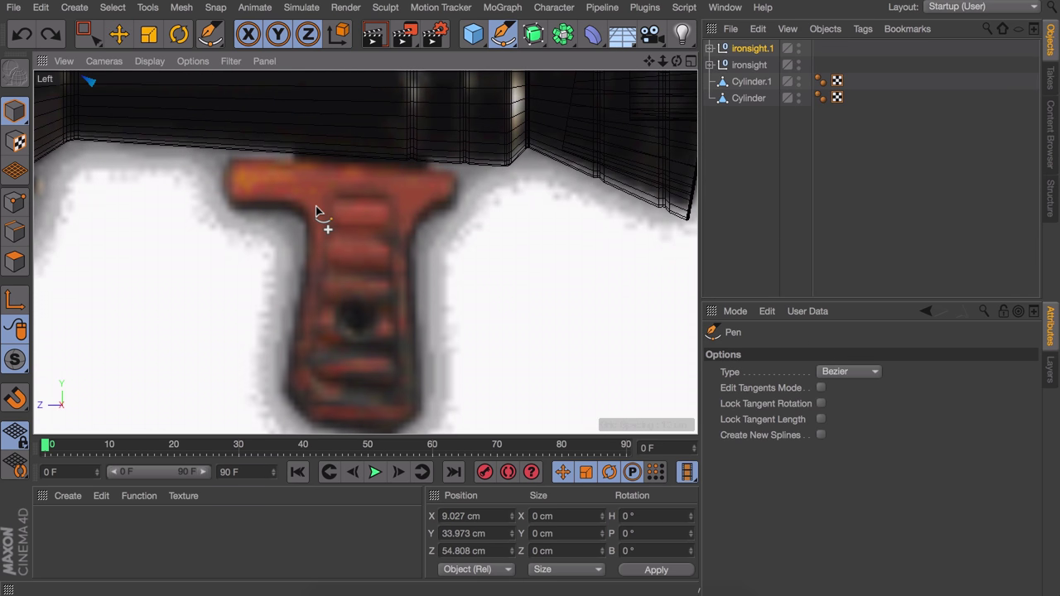
{"action": "left_click", "coordinate": [229, 158]}
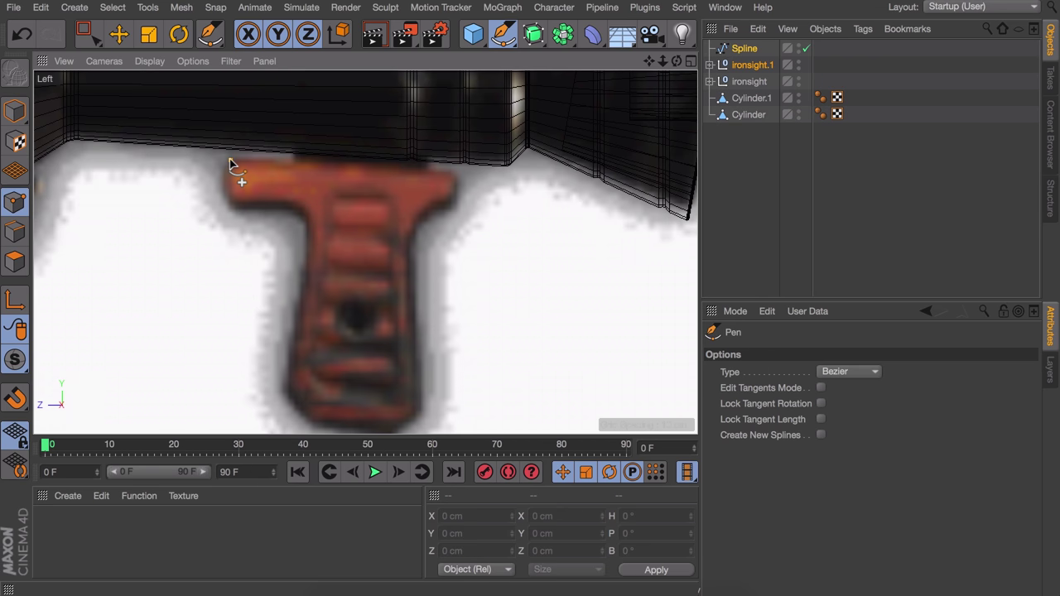
{"action": "left_click", "coordinate": [227, 205]}
{"action": "left_click", "coordinate": [311, 205]}
{"action": "left_click", "coordinate": [289, 422]}
{"action": "left_click", "coordinate": [414, 426]}
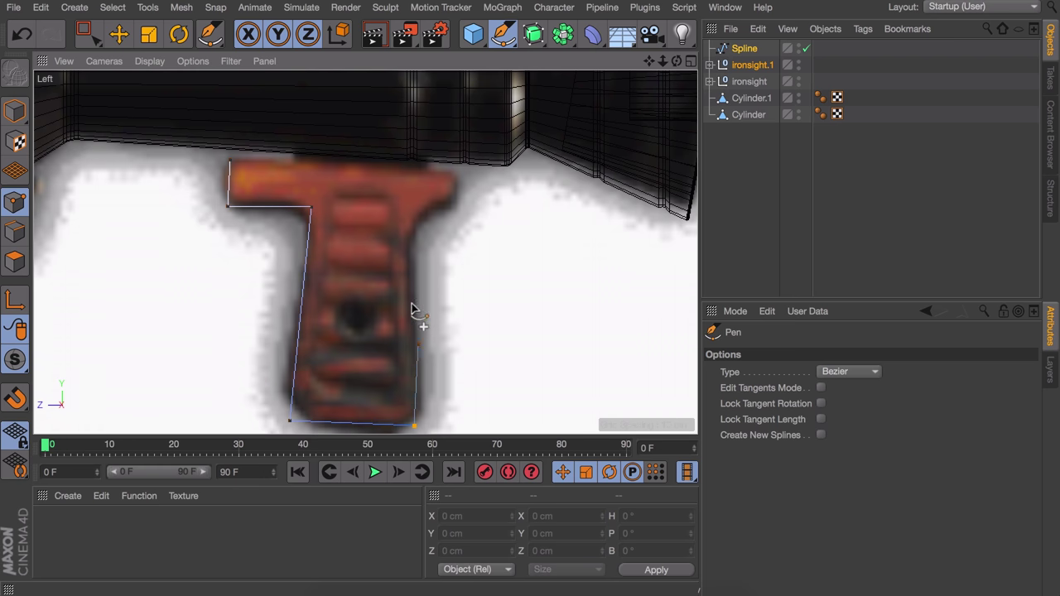
{"action": "left_click", "coordinate": [407, 203]}
{"action": "left_click", "coordinate": [455, 173]}
{"action": "left_click", "coordinate": [230, 162]}
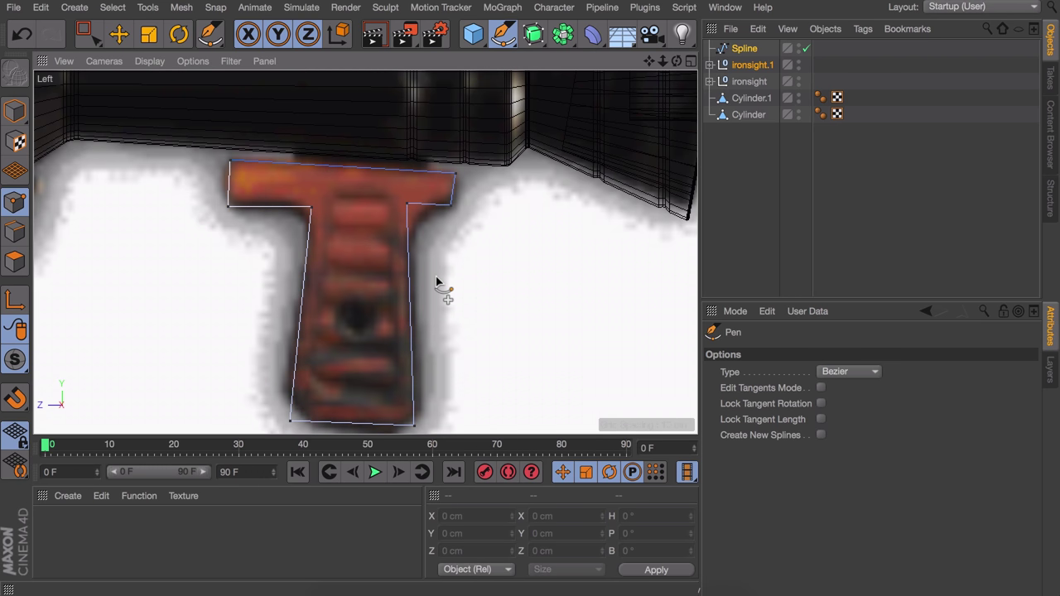
Step: Chamfer the two corner points at the rear end of the grip outline's crossbar to round them
{"action": "left_click", "coordinate": [14, 206]}
{"action": "key", "text": "e"}
{"action": "left_click", "coordinate": [229, 162]}
{"action": "scroll", "coordinate": [225, 166], "scroll_direction": "up", "scroll_amount": 4}
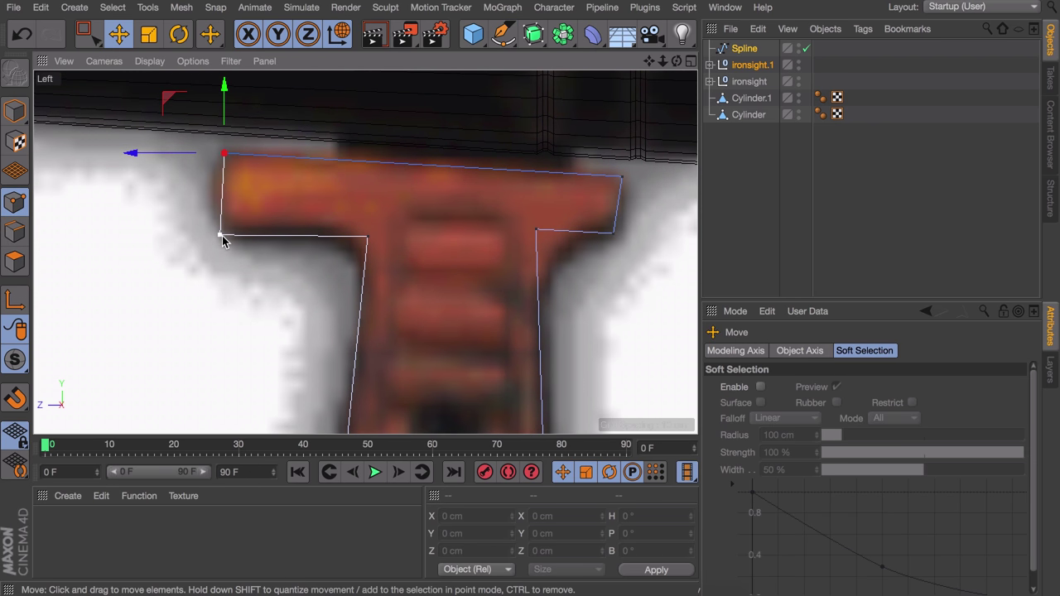
{"action": "left_click", "coordinate": [220, 237], "text": "shift"}
{"action": "right_click", "coordinate": [255, 213]}
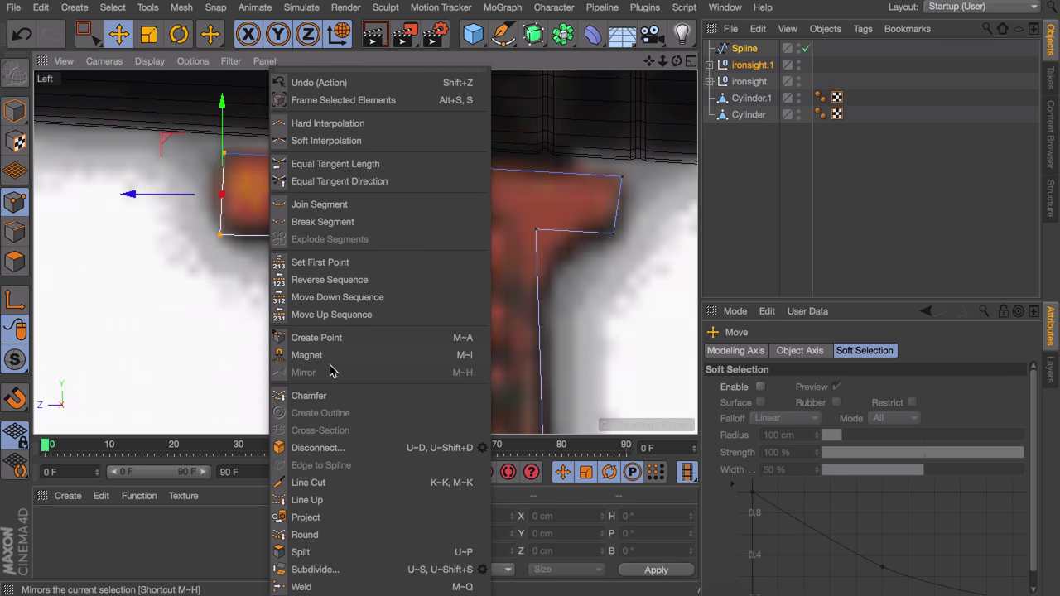
{"action": "left_click", "coordinate": [329, 391]}
{"action": "left_click_drag", "start_coordinate": [260, 196], "coordinate": [289, 199]}
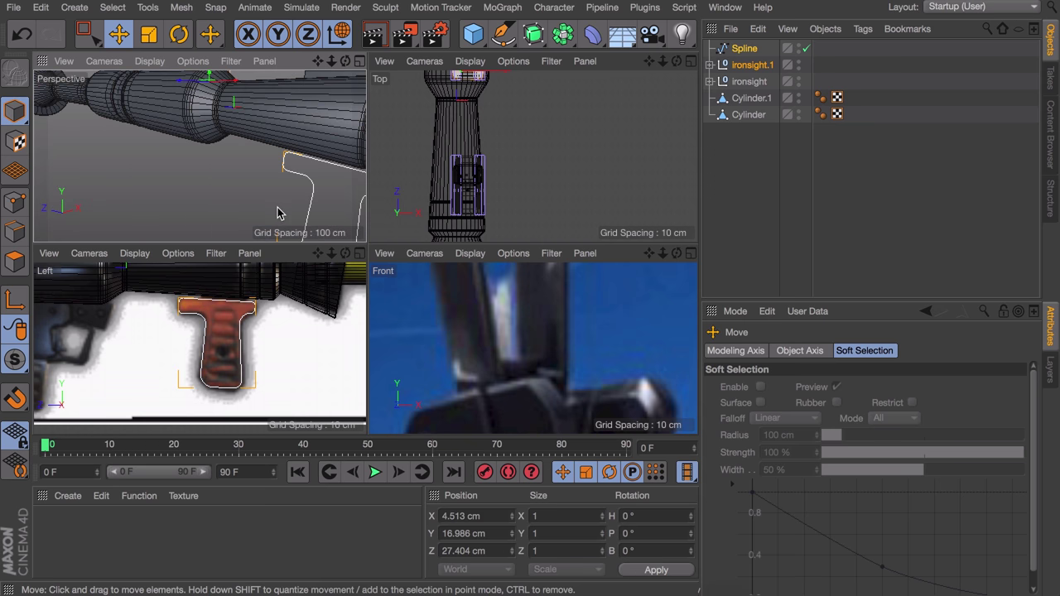
Step: Add an Extrude generator and nest the grip's spline inside it
{"action": "left_click_drag", "start_coordinate": [278, 214], "coordinate": [165, 122], "text": "alt"}
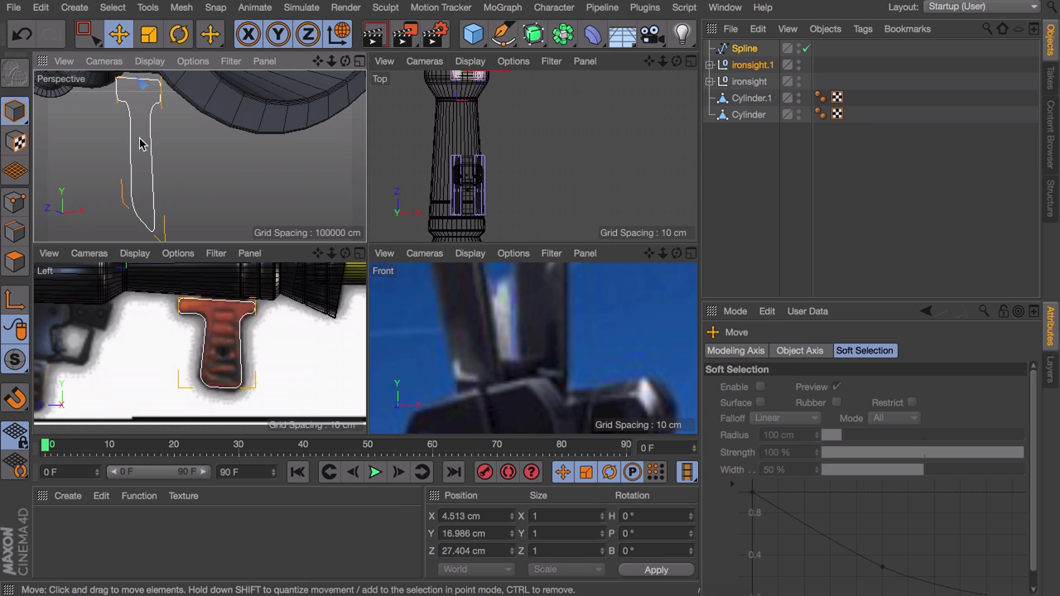
{"action": "left_click_drag", "start_coordinate": [534, 35], "coordinate": [743, 50]}
{"action": "middle_click", "coordinate": [145, 139]}
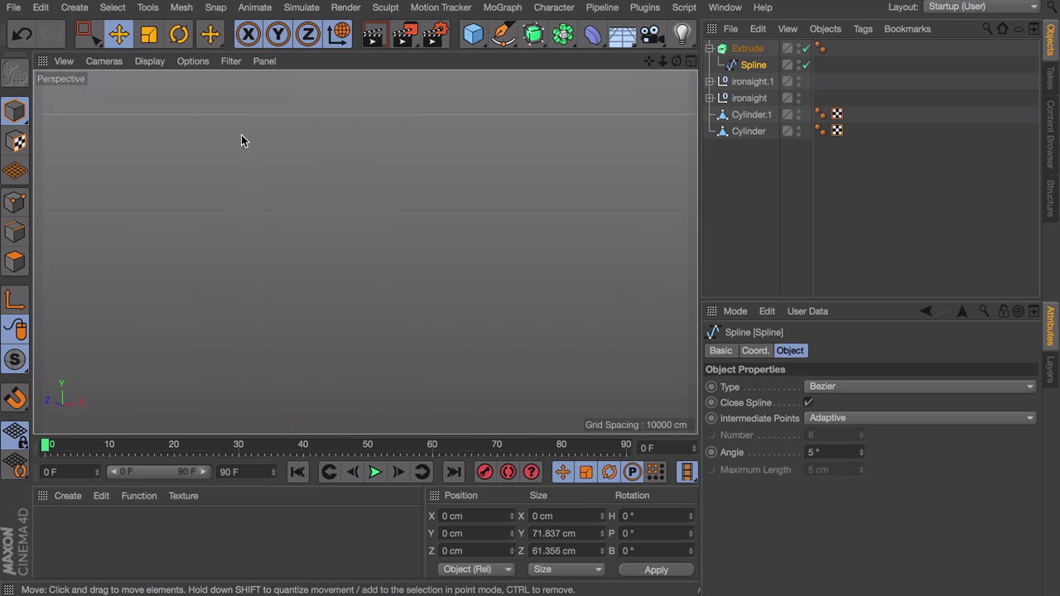
{"action": "mouse_move", "coordinate": [209, 140]}
{"action": "left_mouse_down", "text": "alt"}
{"action": "mouse_move", "coordinate": [287, 177]}
{"action": "mouse_move", "coordinate": [175, 133]}
{"action": "mouse_move", "coordinate": [197, 151]}
{"action": "left_mouse_up", "text": "alt"}
Step: Set the grip extrusion's movement to 6 cm along X and 0 cm along Z
{"action": "left_click", "coordinate": [747, 48]}
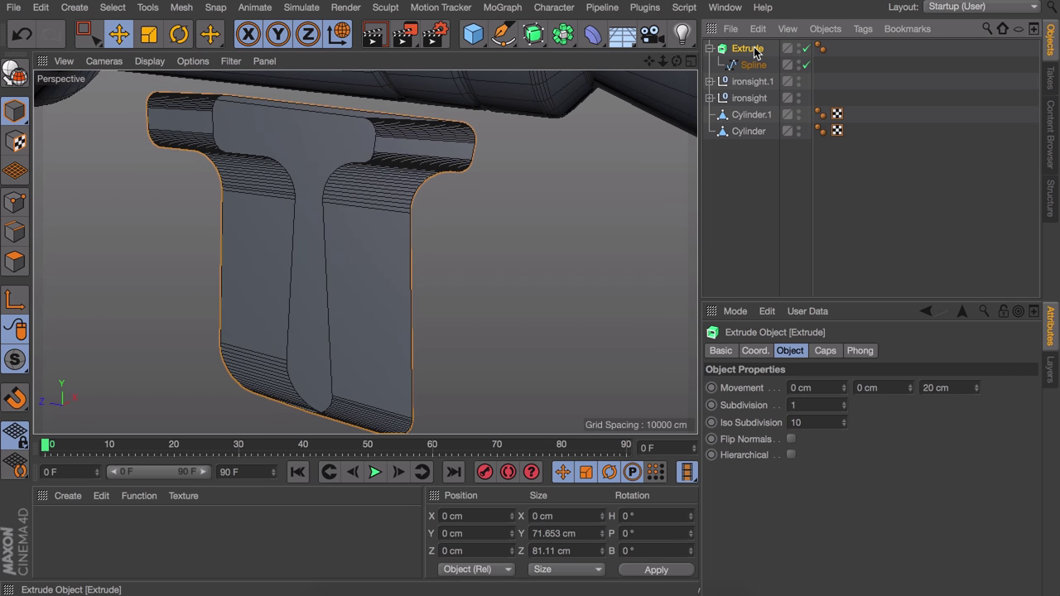
{"action": "mouse_move", "coordinate": [977, 388]}
{"action": "left_mouse_down"}
{"action": "mouse_move", "coordinate": [977, 408]}
{"action": "mouse_move", "coordinate": [977, 358]}
{"action": "mouse_move", "coordinate": [977, 399]}
{"action": "left_mouse_up"}
{"action": "double_click", "coordinate": [966, 384]}
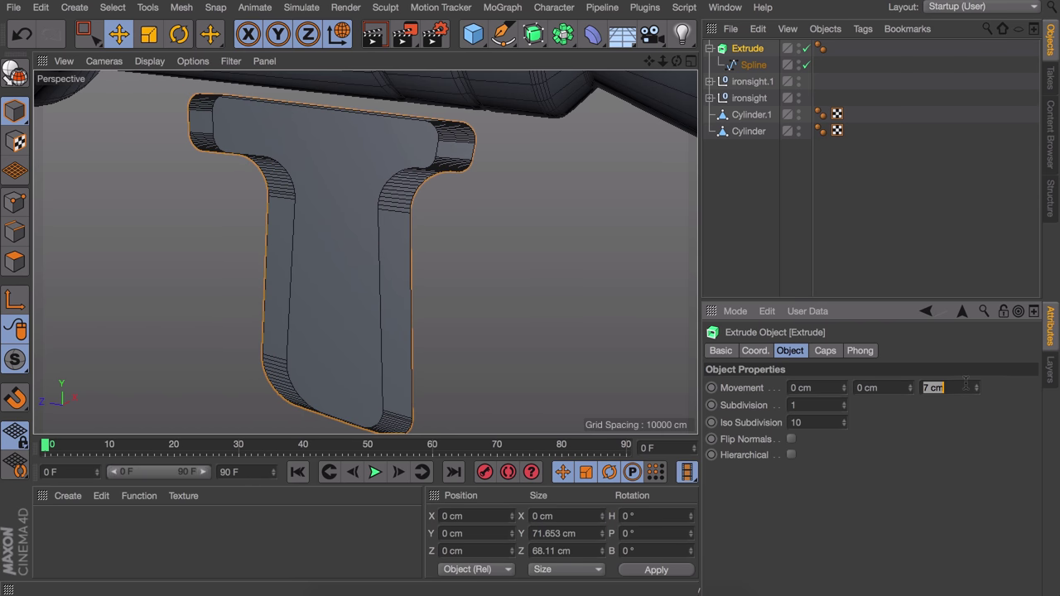
{"action": "type", "text": "0"}
{"action": "key", "text": "Return"}
{"action": "left_click_drag", "start_coordinate": [844, 390], "coordinate": [844, 385]}
{"action": "left_click_drag", "start_coordinate": [414, 174], "coordinate": [282, 161], "text": "alt"}
Step: Compare the grip with the Front reference image and reduce its X extrusion movement to 3 cm
{"action": "middle_click", "coordinate": [281, 160]}
{"action": "scroll", "coordinate": [529, 335], "scroll_direction": "down", "scroll_amount": 8}
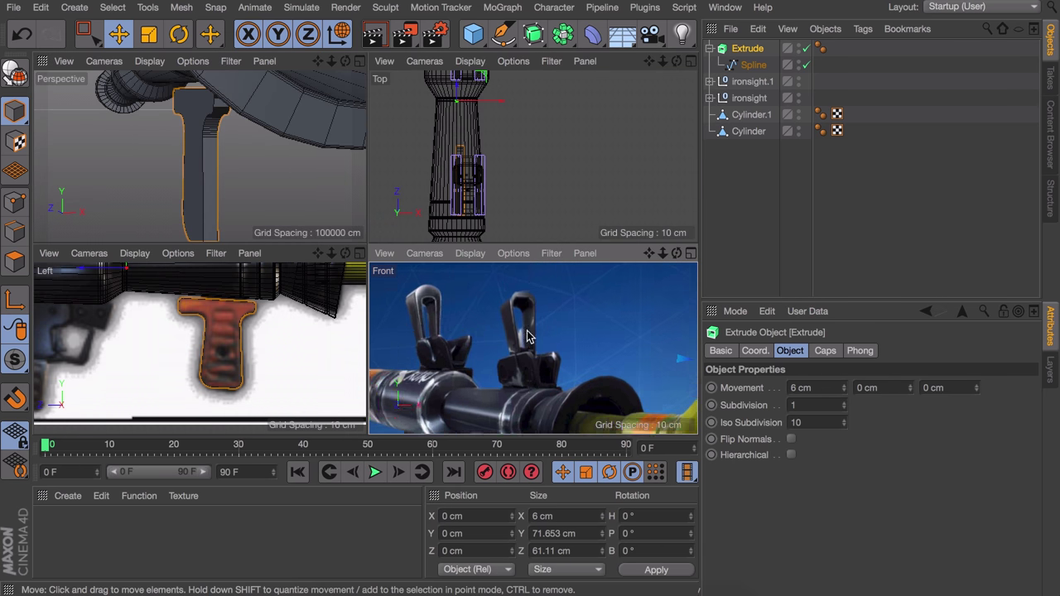
{"action": "left_click_drag", "start_coordinate": [530, 335], "coordinate": [483, 358], "text": "alt"}
{"action": "left_click_drag", "start_coordinate": [221, 143], "coordinate": [196, 130], "text": "alt"}
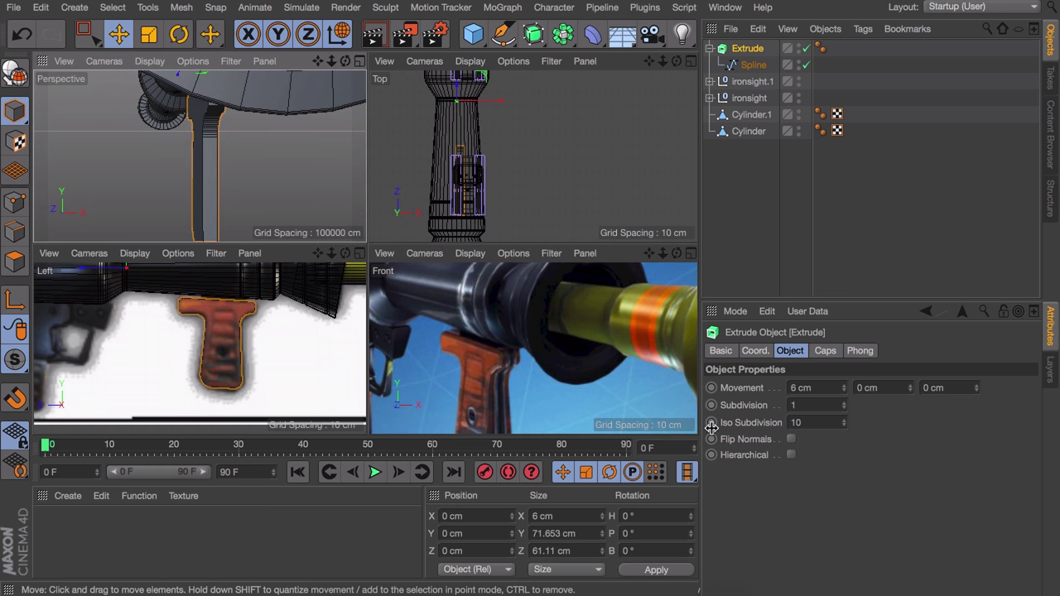
{"action": "left_click", "coordinate": [844, 386]}
{"action": "left_click", "coordinate": [844, 386]}
{"action": "left_click", "coordinate": [845, 392]}
{"action": "left_click", "coordinate": [845, 392]}
{"action": "left_click", "coordinate": [844, 392]}
{"action": "left_click", "coordinate": [844, 392]}
{"action": "left_click", "coordinate": [844, 392]}
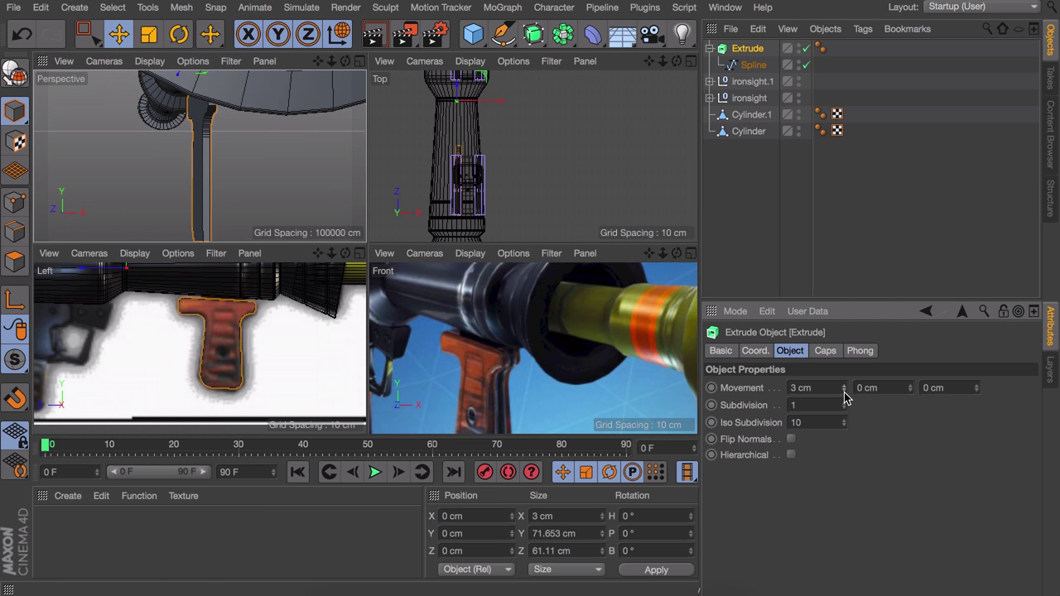
Step: Set both the start and end caps of the grip extrusion to Fillet Cap
{"action": "left_click", "coordinate": [826, 351]}
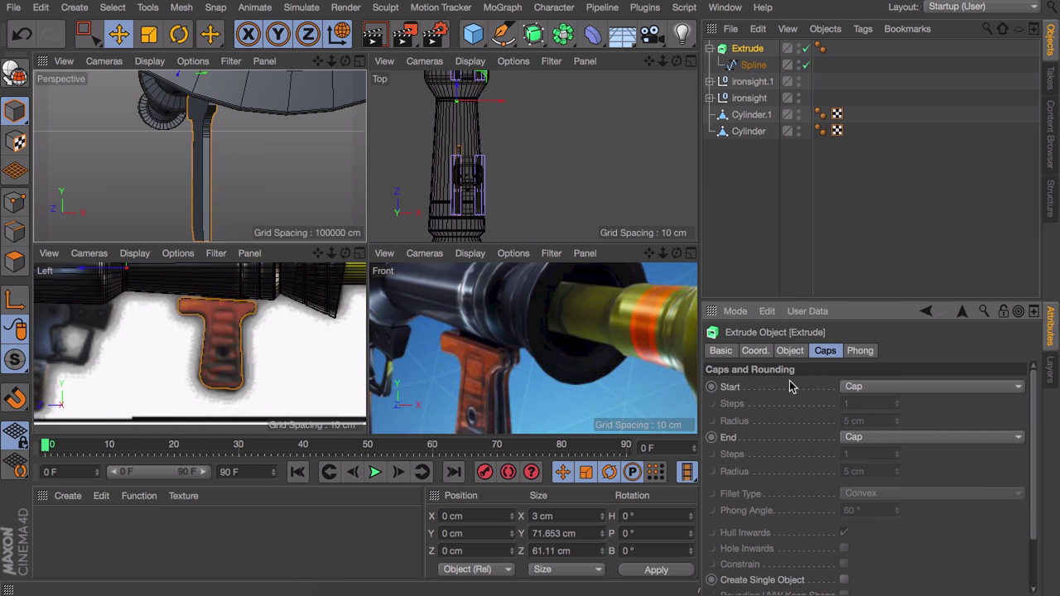
{"action": "left_click", "coordinate": [867, 394]}
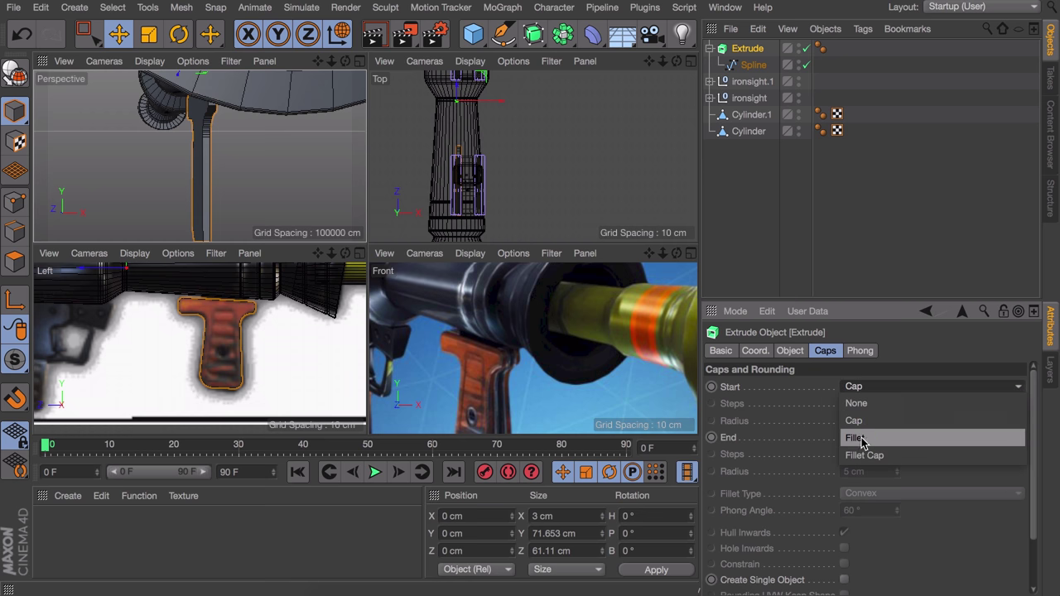
{"action": "left_click", "coordinate": [867, 454]}
{"action": "left_click", "coordinate": [866, 439]}
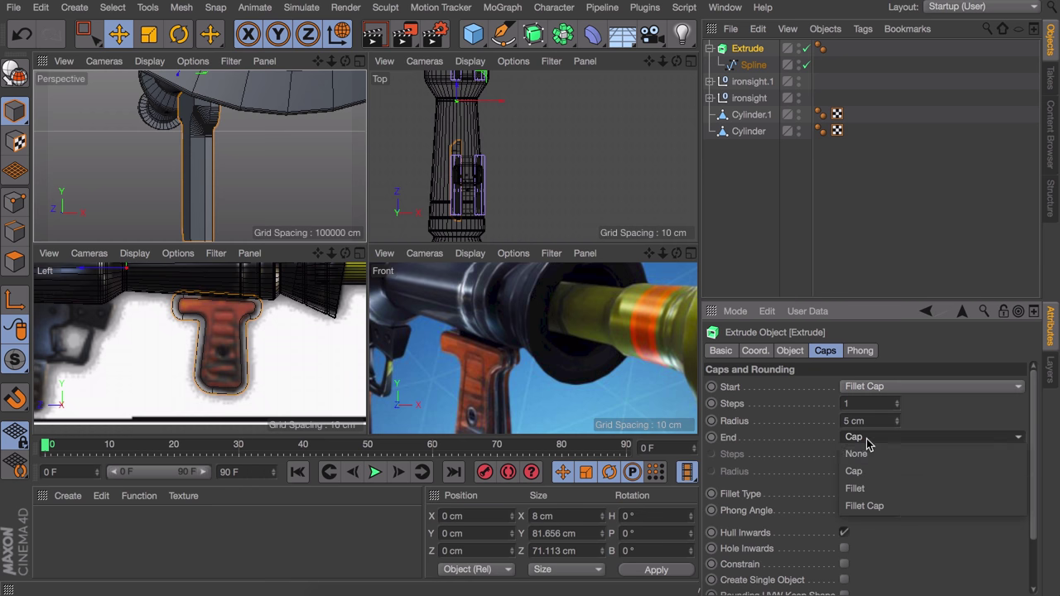
{"action": "left_click", "coordinate": [866, 505]}
{"action": "left_click_drag", "start_coordinate": [143, 107], "coordinate": [192, 105], "text": "alt"}
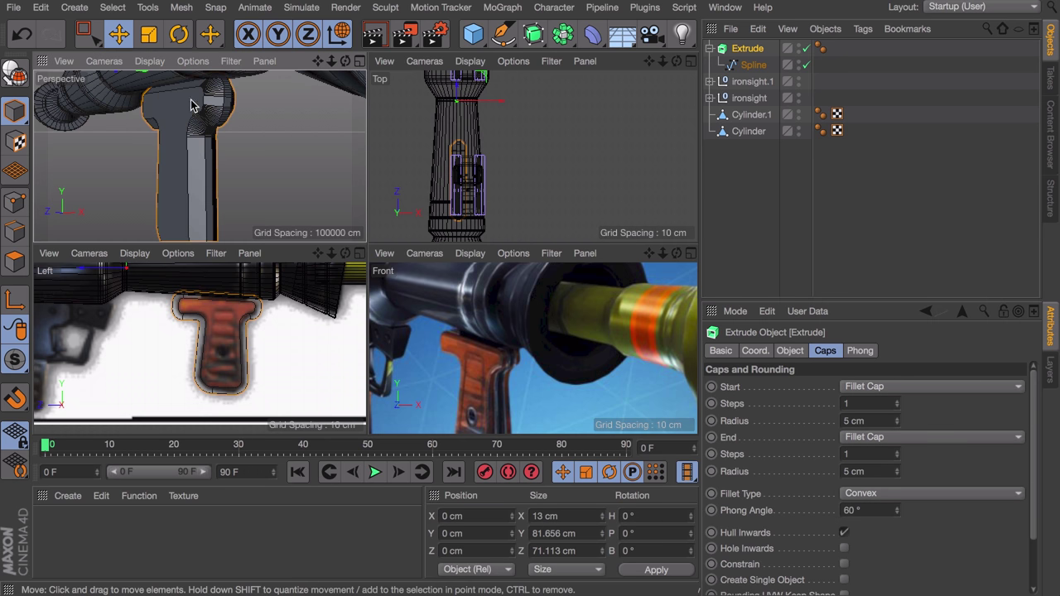
{"action": "middle_click", "coordinate": [203, 135]}
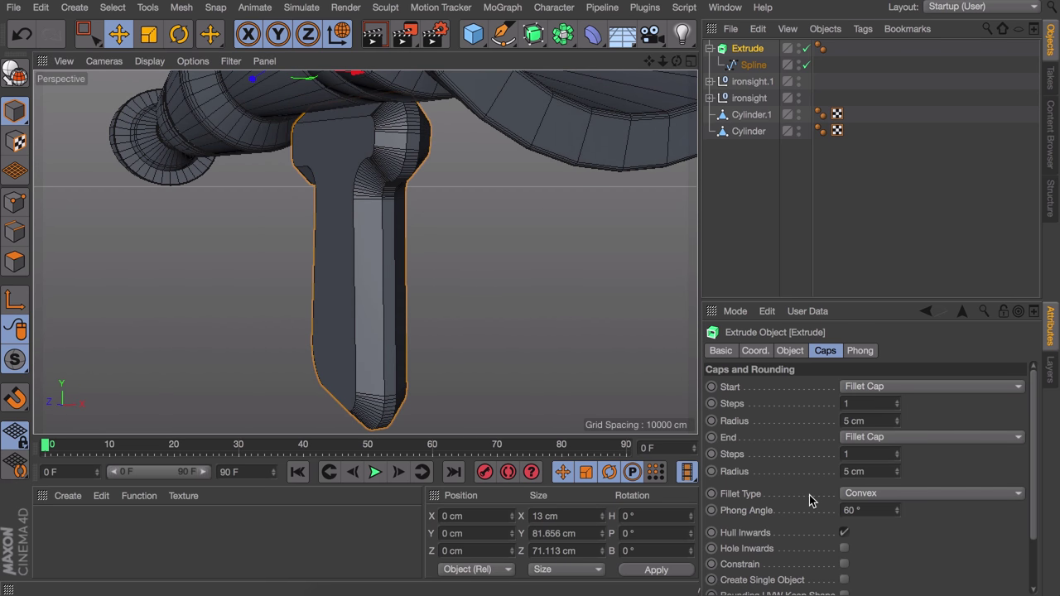
Step: Constrain the fillets to the grip's outline and set both the start and end radius to 2 cm
{"action": "left_click", "coordinate": [845, 565]}
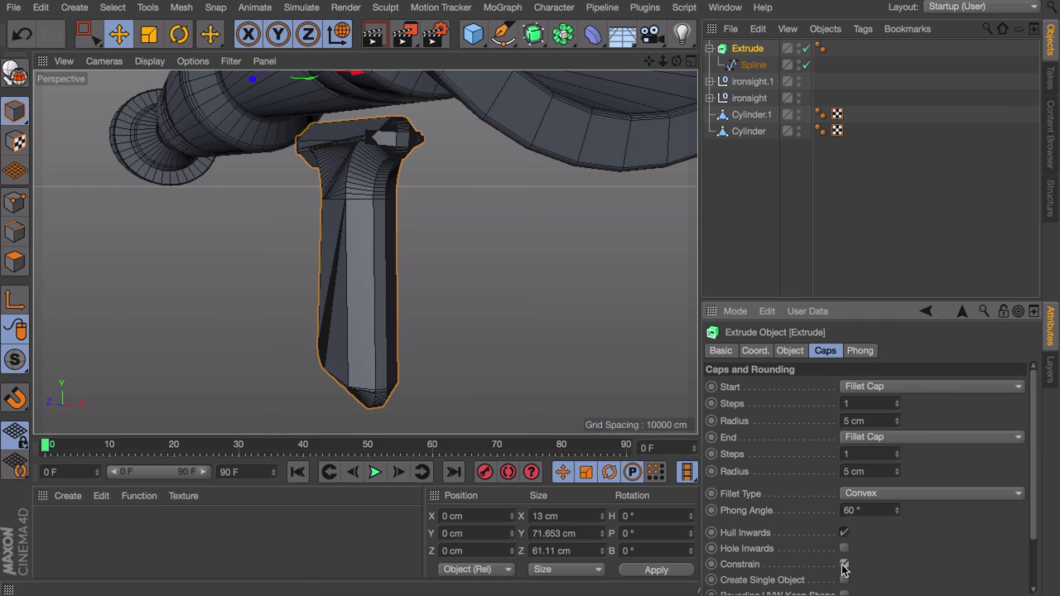
{"action": "left_click", "coordinate": [898, 424]}
{"action": "left_click", "coordinate": [898, 424]}
{"action": "left_click", "coordinate": [898, 424]}
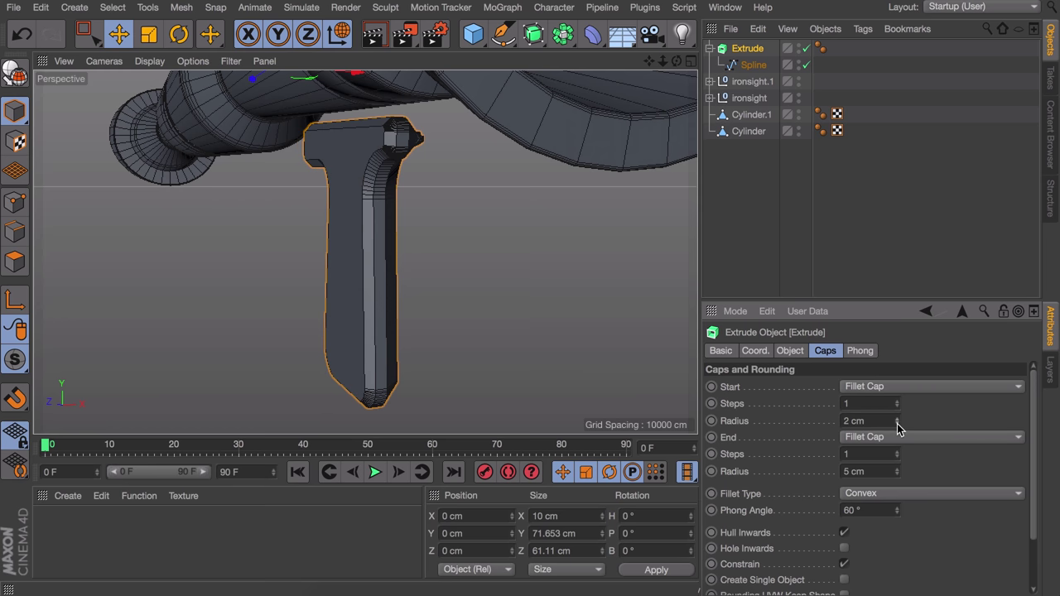
{"action": "left_click", "coordinate": [898, 475]}
{"action": "left_click", "coordinate": [898, 475]}
{"action": "left_click", "coordinate": [897, 475]}
{"action": "left_click", "coordinate": [898, 474]}
{"action": "scroll", "coordinate": [390, 160], "scroll_direction": "up", "scroll_amount": 6}
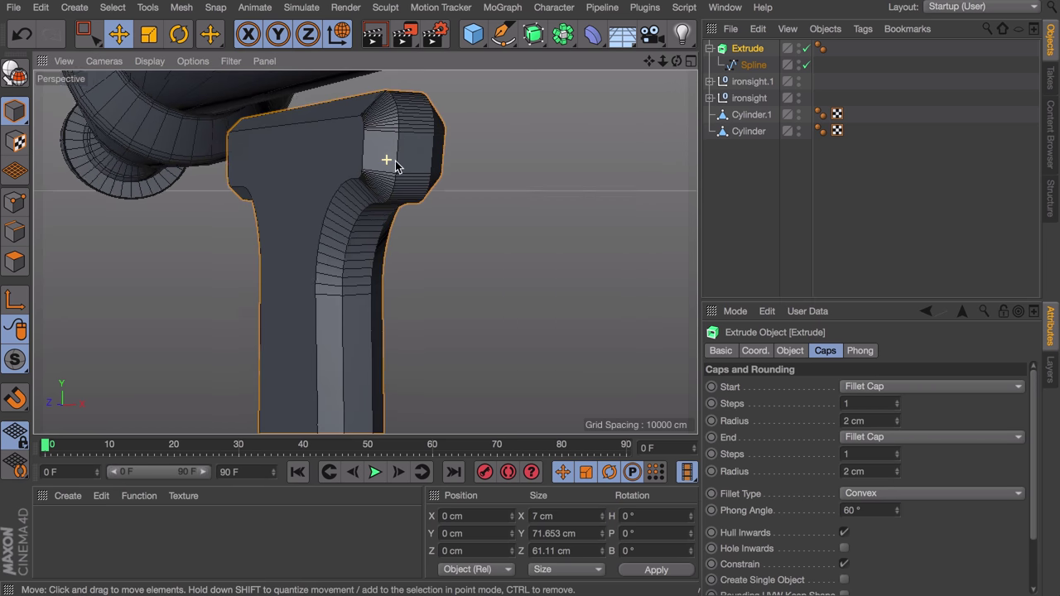
{"action": "left_click_drag", "start_coordinate": [394, 205], "coordinate": [338, 160], "text": "alt"}
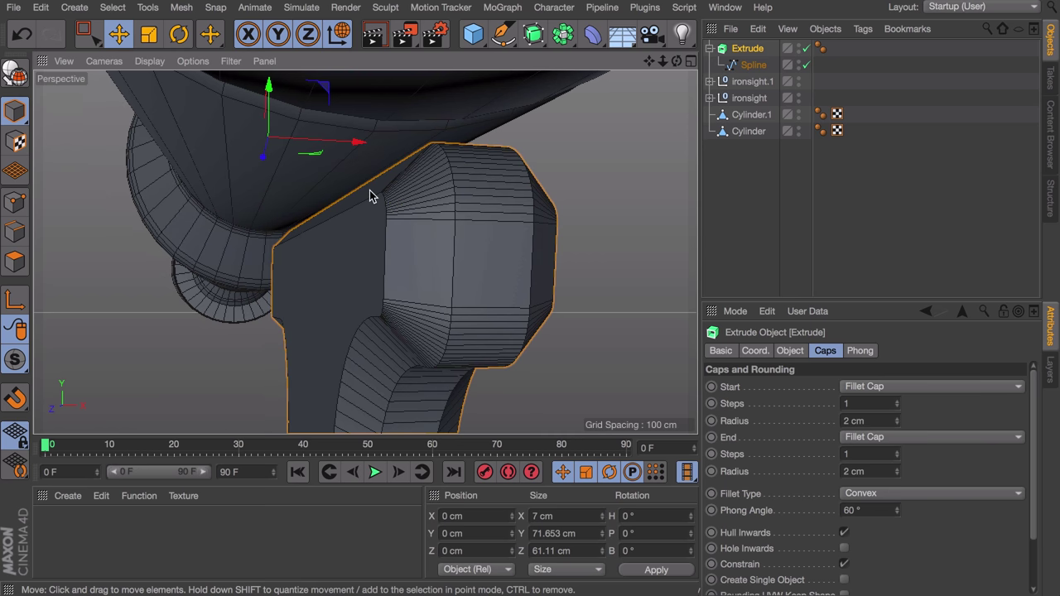
Step: Set the start and end fillet steps of the grip extrusion to 3
{"action": "left_click", "coordinate": [897, 452]}
{"action": "left_click", "coordinate": [897, 452]}
{"action": "left_click", "coordinate": [897, 401]}
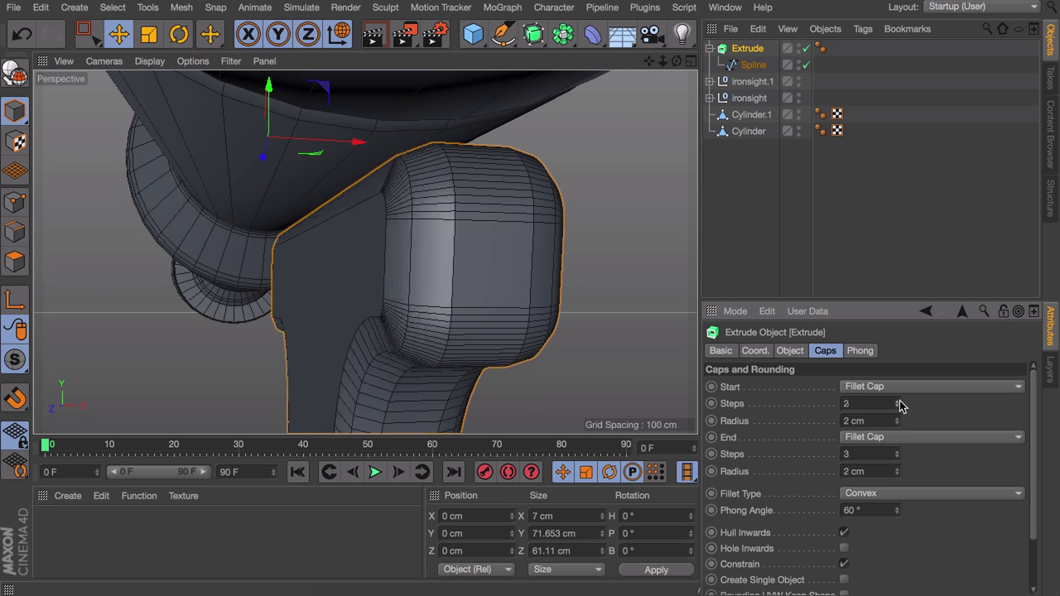
{"action": "left_click", "coordinate": [897, 401]}
{"action": "left_click_drag", "start_coordinate": [384, 240], "coordinate": [334, 230], "text": "alt"}
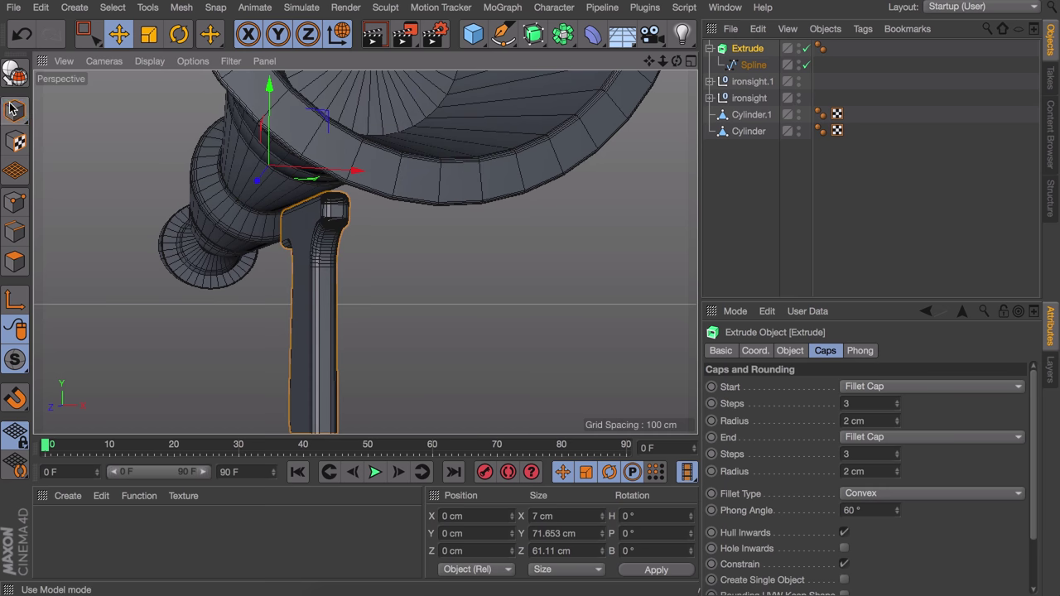
Step: Duplicate the grip extrusion twice along the X axis, with one copy on each side of the original
{"action": "left_click_drag", "start_coordinate": [355, 171], "coordinate": [324, 224], "text": "ctrl"}
{"action": "left_click", "coordinate": [314, 175]}
{"action": "middle_click_drag", "start_coordinate": [314, 174], "coordinate": [320, 246], "text": "alt"}
{"action": "left_click_drag", "start_coordinate": [320, 246], "coordinate": [348, 362], "text": "alt"}
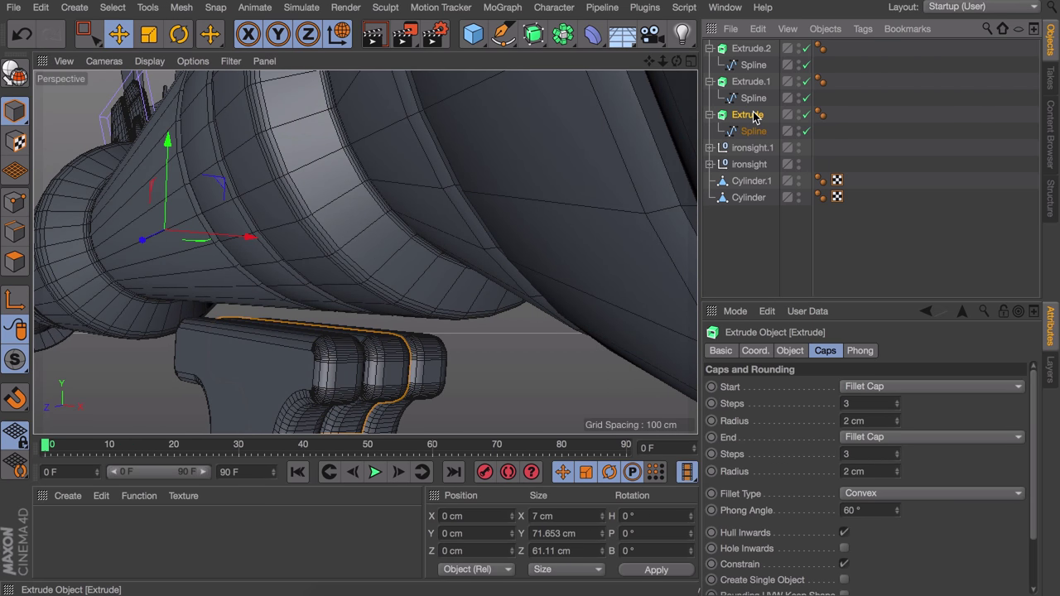
Step: Enable Create Single Object for the middle grip extrusion and convert it to an editable polygon object
{"action": "scroll", "coordinate": [781, 441], "scroll_direction": "down", "scroll_amount": 1}
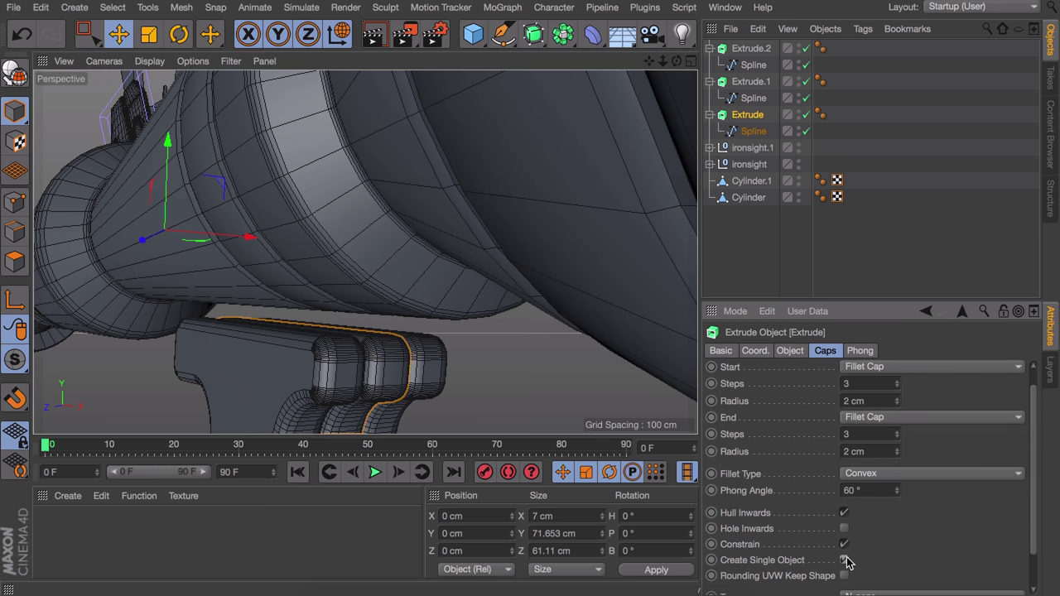
{"action": "key", "text": "c"}
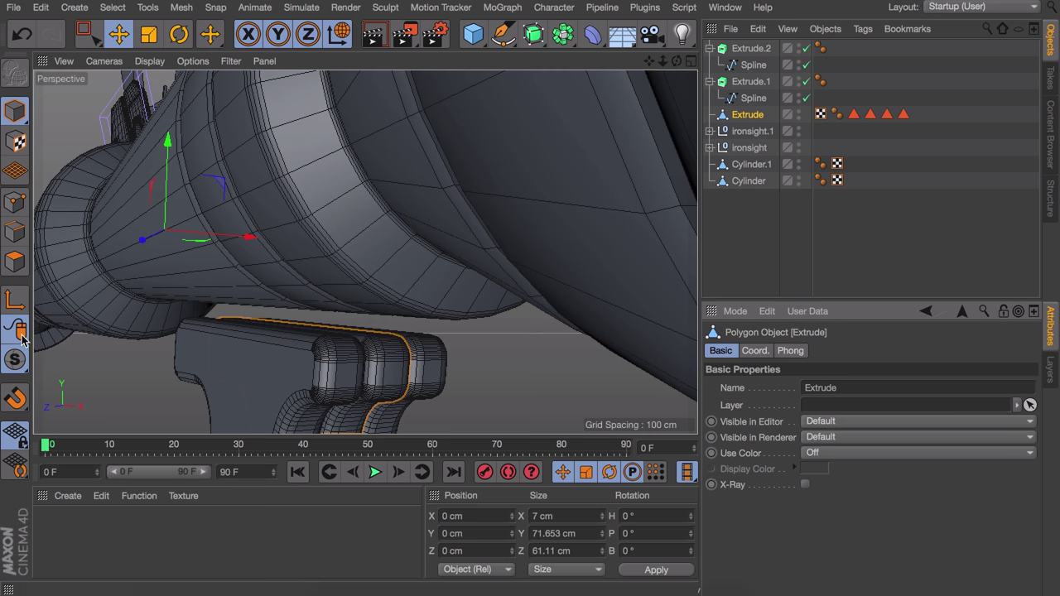
Step: Extrude the top polygon strip of the middle grip piece upward to meet the launcher tube
{"action": "left_click", "coordinate": [12, 264]}
{"action": "left_click_drag", "start_coordinate": [343, 336], "coordinate": [356, 356], "text": "alt"}
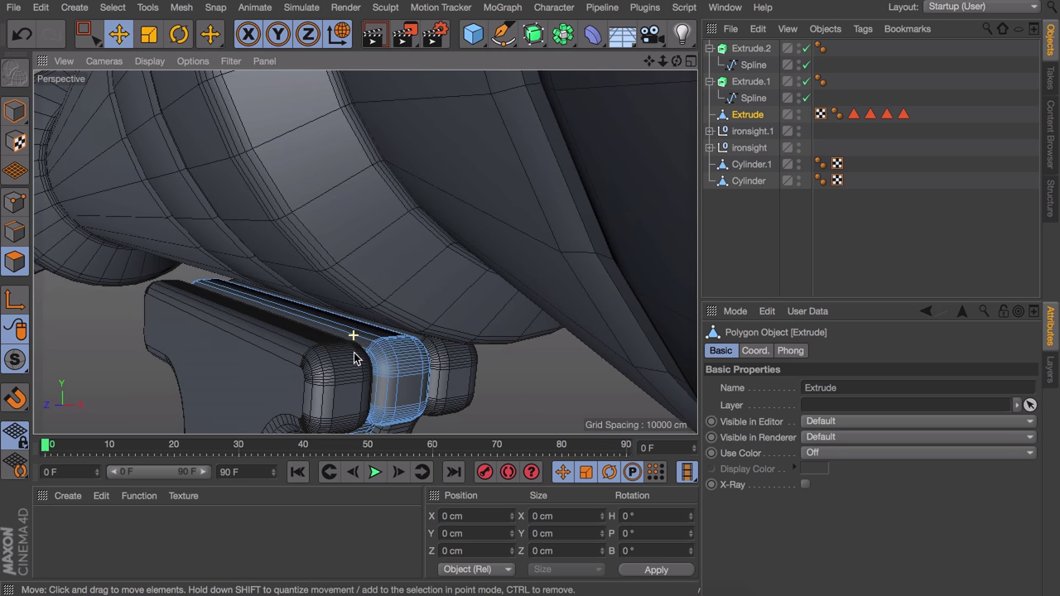
{"action": "left_click", "coordinate": [362, 332]}
{"action": "key", "text": "d"}
{"action": "left_click_drag", "start_coordinate": [530, 291], "coordinate": [567, 291]}
{"action": "left_click_drag", "start_coordinate": [290, 374], "coordinate": [296, 374]}
{"action": "scroll", "coordinate": [302, 336], "scroll_direction": "down", "scroll_amount": 5}
{"action": "key", "text": "e"}
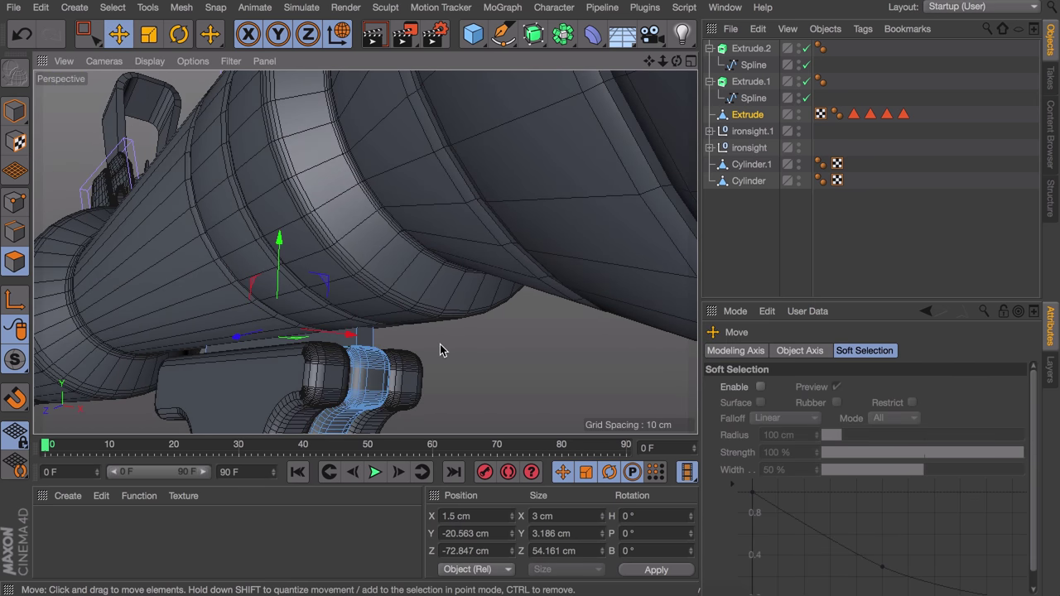
{"action": "left_click", "coordinate": [439, 344]}
Step: Check the grip in the Front reference image and hide the N-gon lines in the Left view
{"action": "scroll", "coordinate": [439, 343], "scroll_direction": "down", "scroll_amount": 5}
{"action": "middle_click", "coordinate": [318, 290]}
{"action": "scroll", "coordinate": [460, 351], "scroll_direction": "up", "scroll_amount": 3}
{"action": "scroll", "coordinate": [460, 351], "scroll_direction": "up", "scroll_amount": 3}
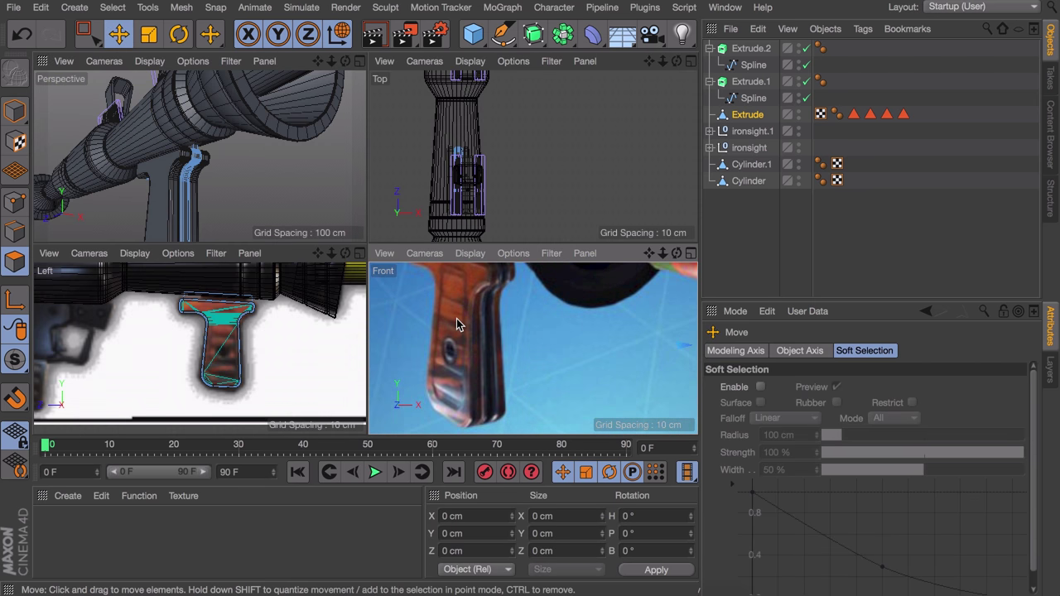
{"action": "middle_click", "coordinate": [456, 346]}
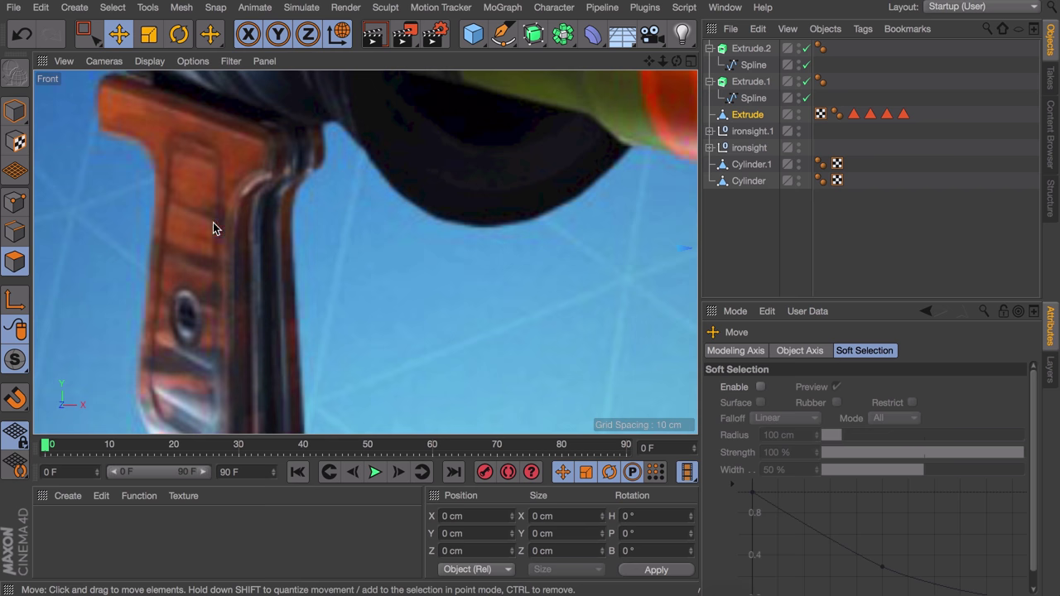
{"action": "middle_click", "coordinate": [175, 157]}
{"action": "middle_click", "coordinate": [223, 332]}
{"action": "scroll", "coordinate": [223, 327], "scroll_direction": "up", "scroll_amount": 3}
{"action": "left_click", "coordinate": [227, 61]}
{"action": "left_click", "coordinate": [269, 464]}
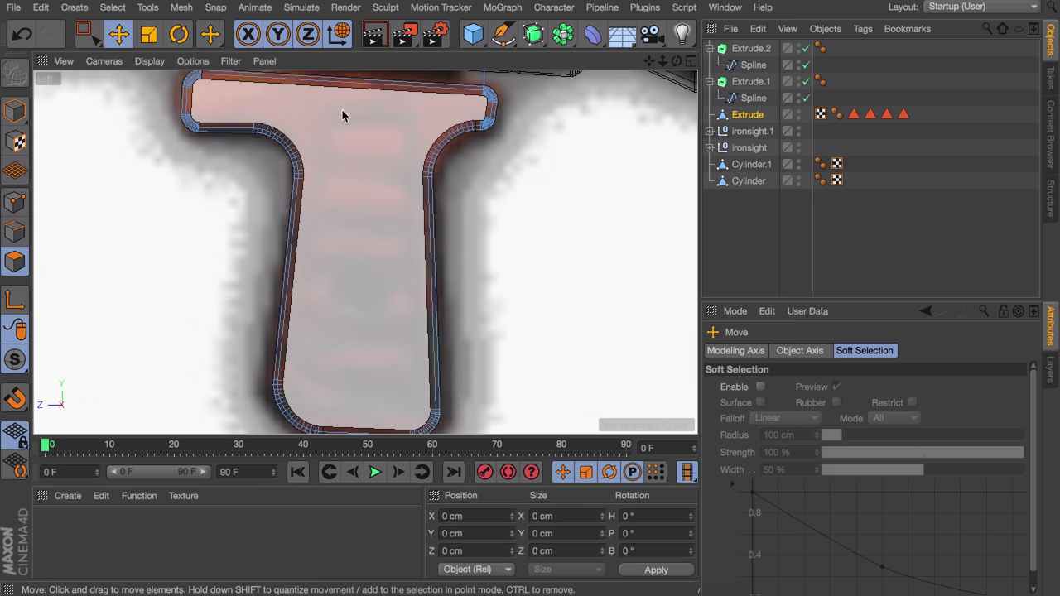
{"action": "middle_click_drag", "start_coordinate": [450, 150], "coordinate": [433, 158], "text": "alt"}
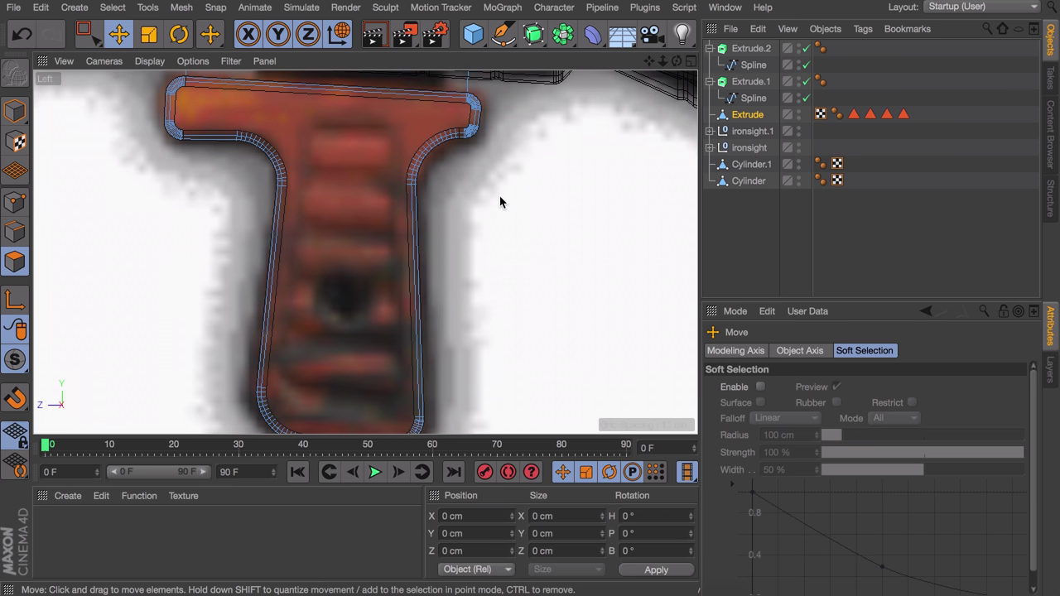
{"action": "left_click", "coordinate": [370, 114]}
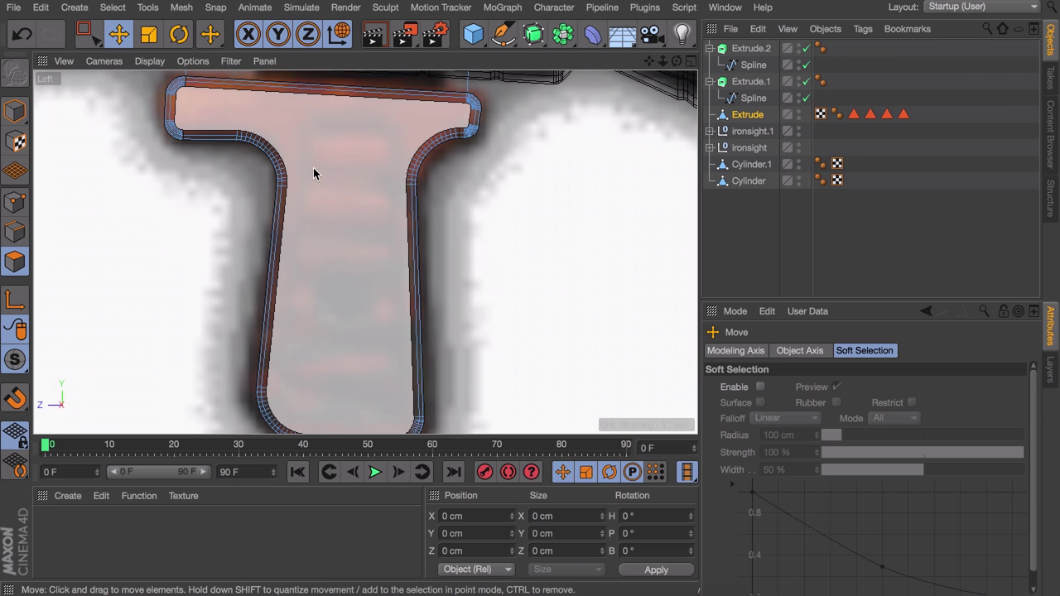
{"action": "left_click", "coordinate": [582, 137]}
{"action": "left_click", "coordinate": [364, 142]}
{"action": "left_click", "coordinate": [525, 240]}
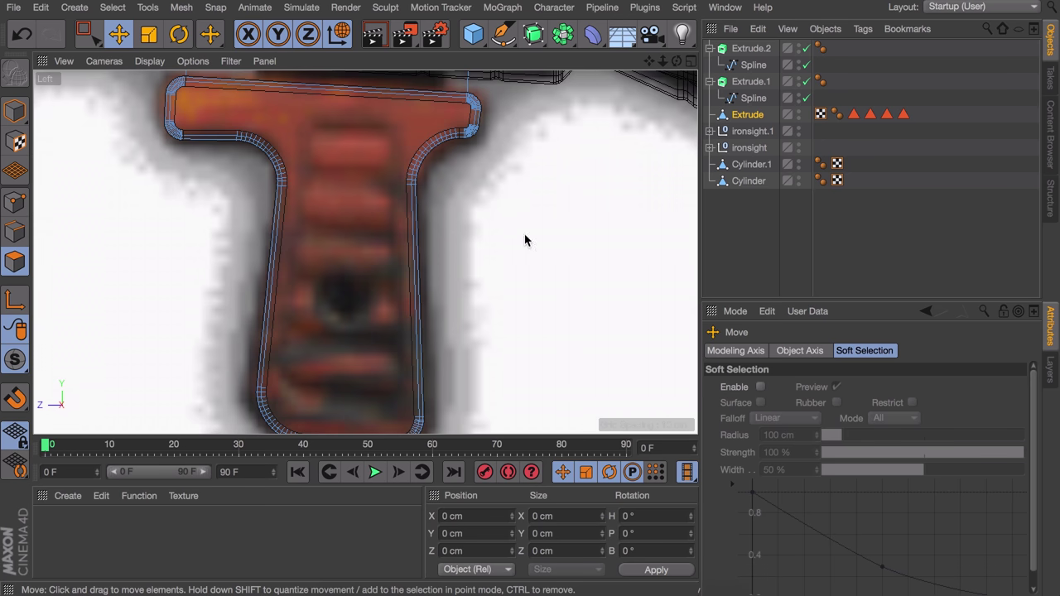
Step: Enable Create Single Object for both outer grip extrusions, Extrude.1 and Extrude.2, and convert them to editable polygon objects
{"action": "left_click", "coordinate": [738, 83]}
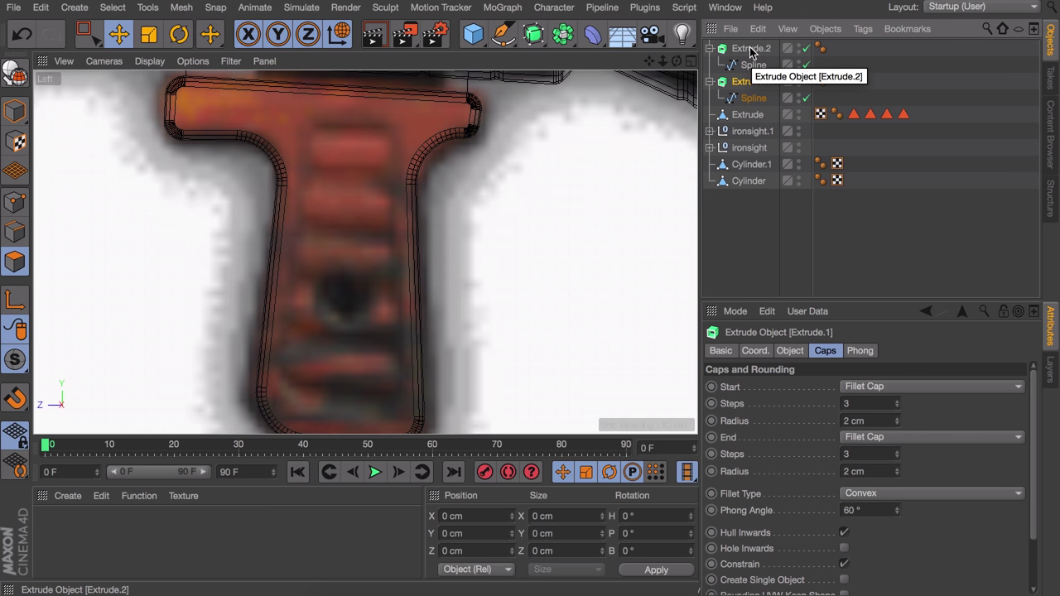
{"action": "left_click", "coordinate": [750, 49], "text": "shift"}
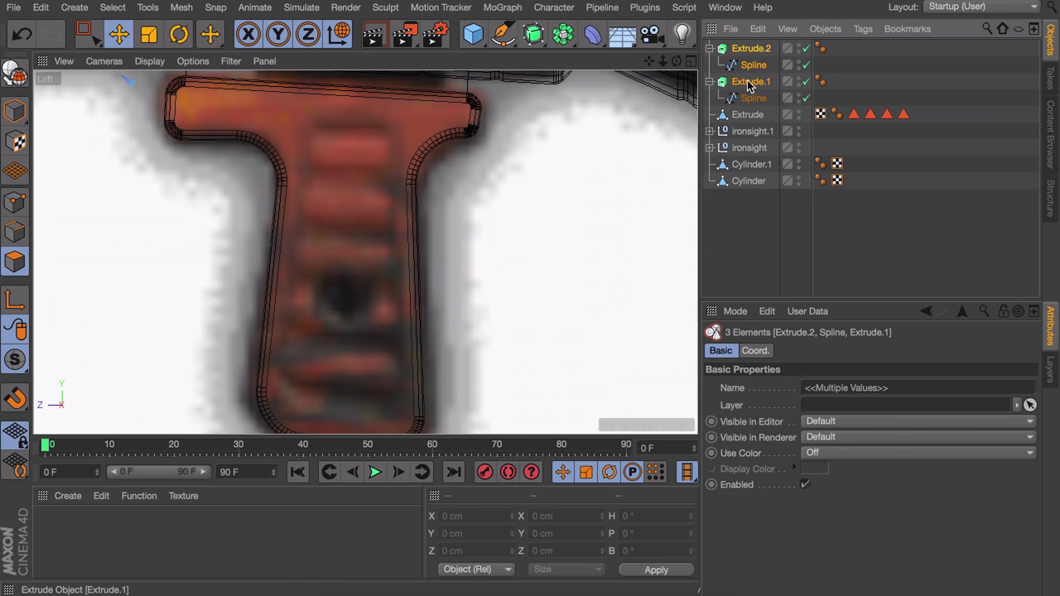
{"action": "left_click", "coordinate": [752, 65], "text": "ctrl"}
{"action": "scroll", "coordinate": [808, 564], "scroll_direction": "down", "scroll_amount": 1}
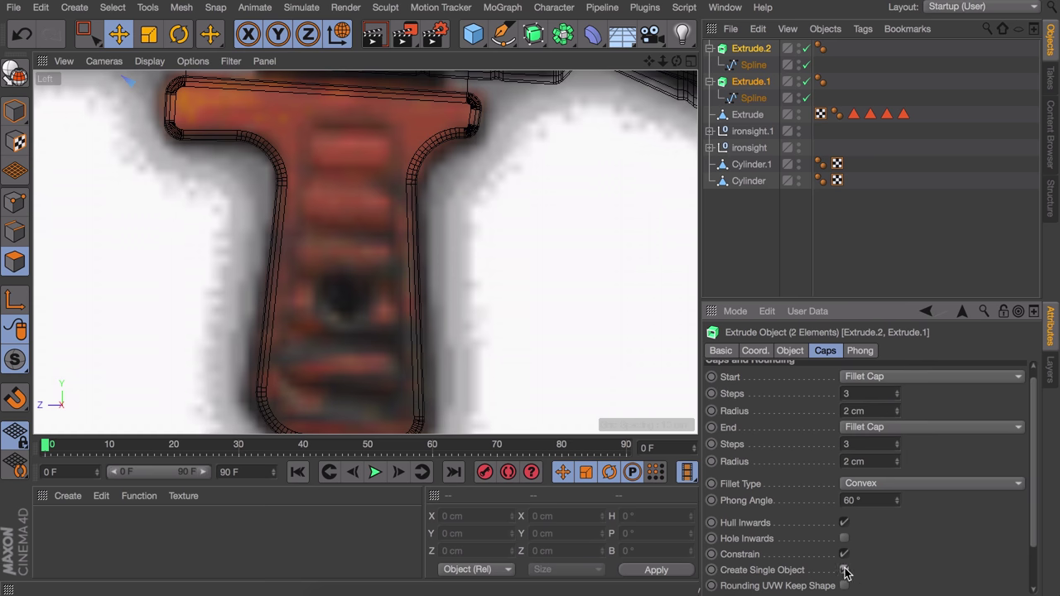
{"action": "key", "text": "c"}
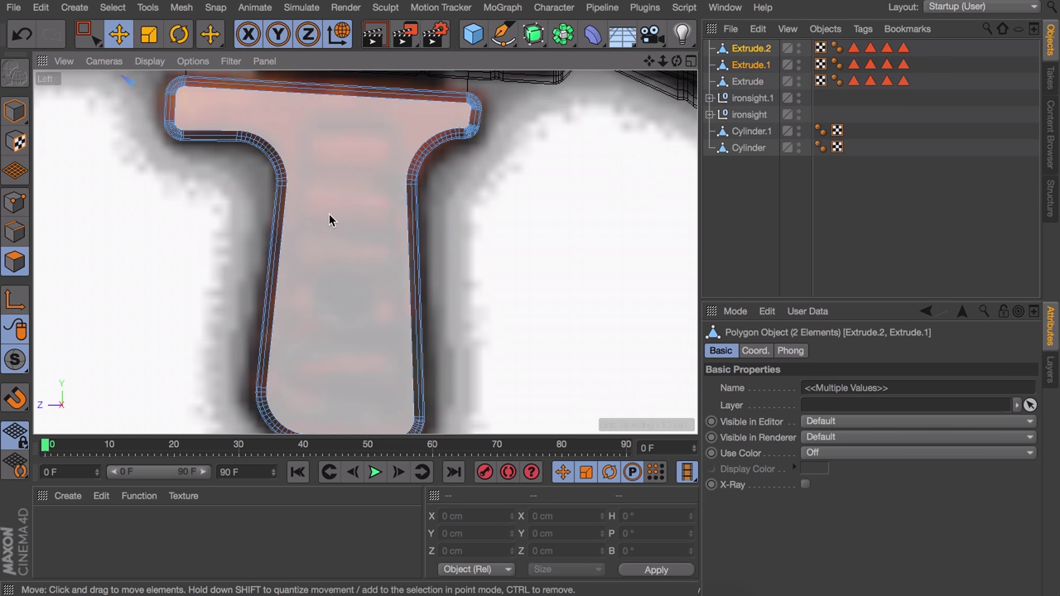
Step: Cut a line across the upper section of both outer grip pieces, just below the wide top, with Line Cut
{"action": "left_click", "coordinate": [14, 235]}
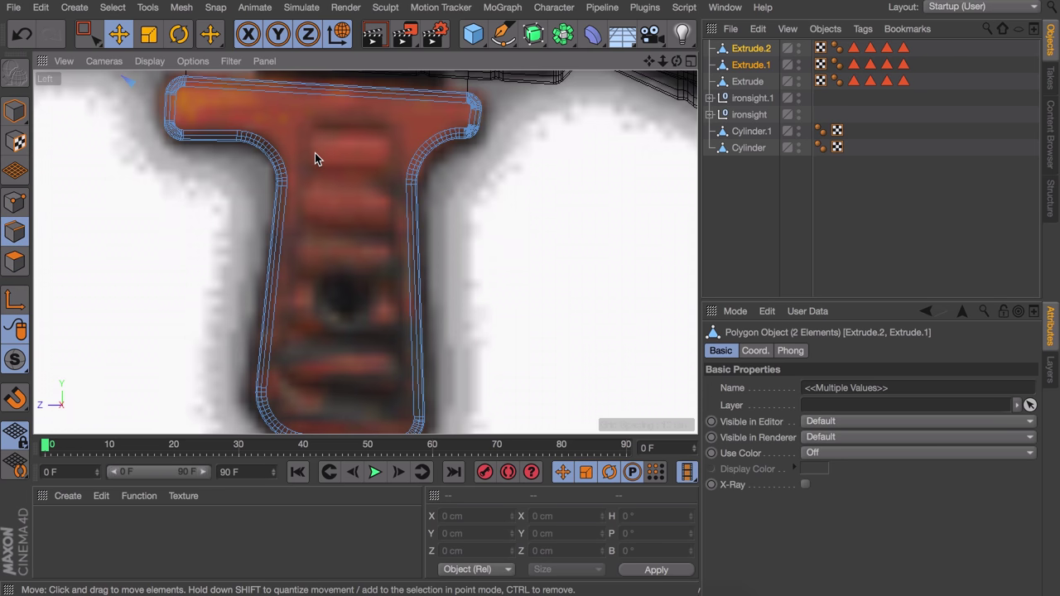
{"action": "key", "text": "k"}
{"action": "key", "text": "k"}
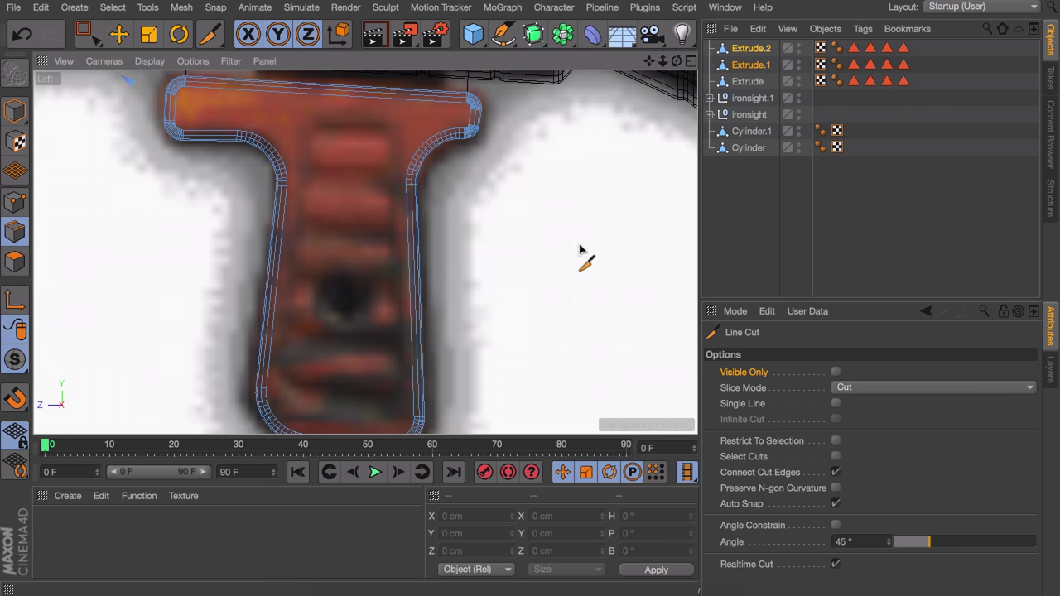
{"action": "scroll", "coordinate": [502, 190], "scroll_direction": "up", "scroll_amount": 3}
{"action": "middle_click_drag", "start_coordinate": [502, 187], "coordinate": [691, 225], "text": "alt"}
{"action": "right_click_drag", "start_coordinate": [486, 201], "coordinate": [462, 235], "text": "alt"}
{"action": "left_click", "coordinate": [141, 176]}
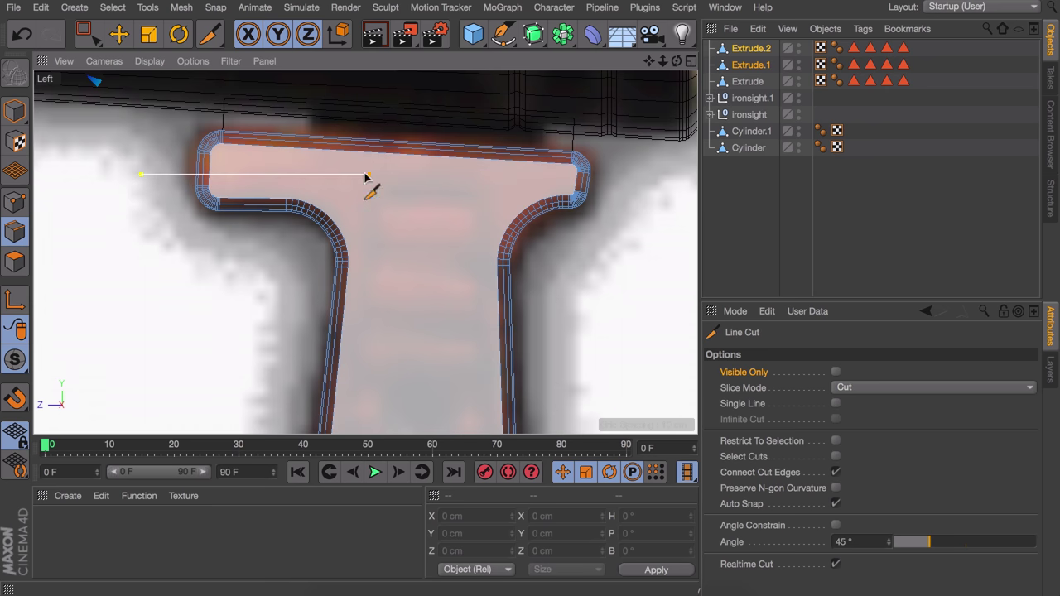
{"action": "left_click", "coordinate": [660, 192]}
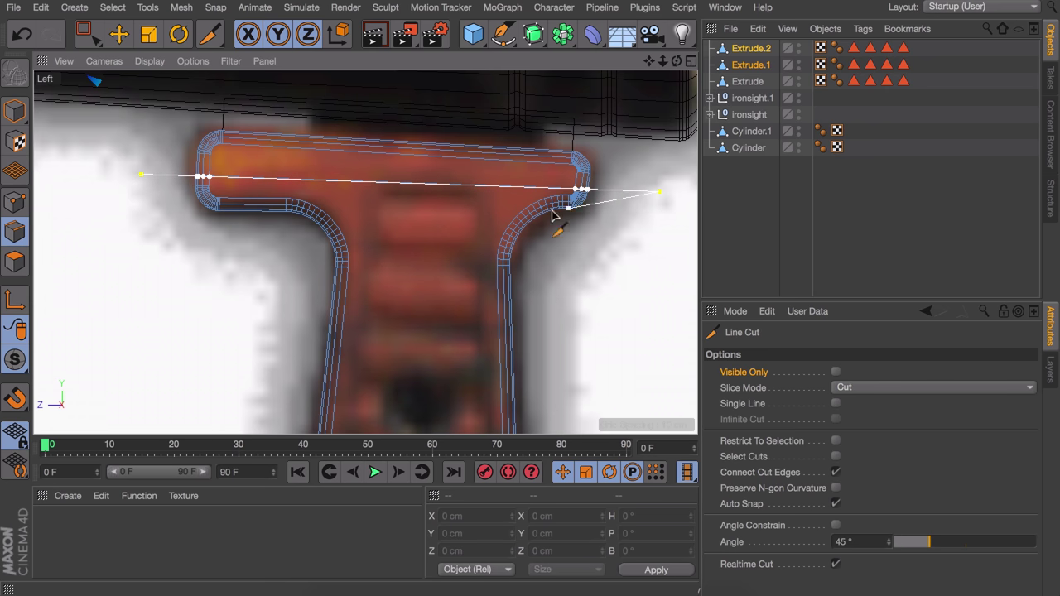
{"action": "key", "text": "Escape"}
Step: Cut two lengthwise lines through both outer grip pieces along the long sides of the grooved panel
{"action": "middle_click_drag", "start_coordinate": [563, 197], "coordinate": [686, 115], "text": "alt"}
{"action": "right_click_drag", "start_coordinate": [686, 115], "coordinate": [562, 233], "text": "alt"}
{"action": "middle_click_drag", "start_coordinate": [562, 230], "coordinate": [557, 224], "text": "alt"}
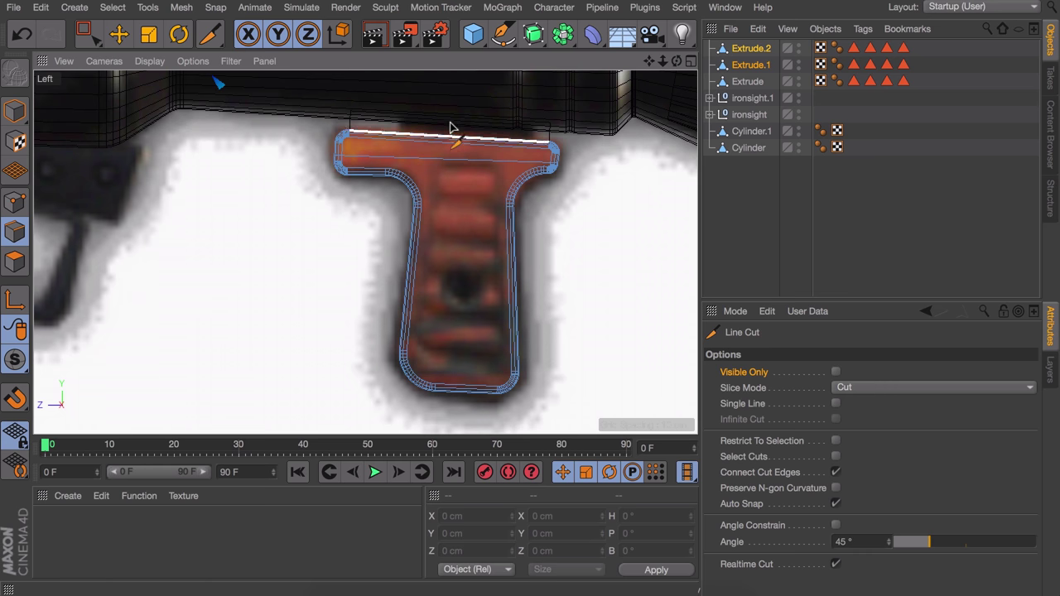
{"action": "left_click", "coordinate": [438, 112]}
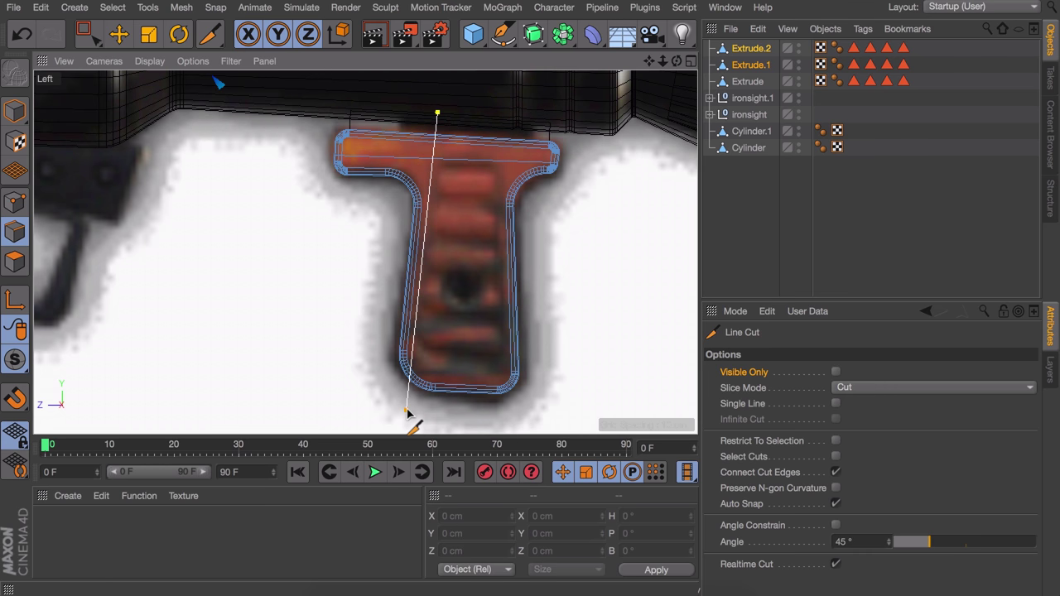
{"action": "left_click", "coordinate": [410, 408]}
{"action": "key", "text": "Escape"}
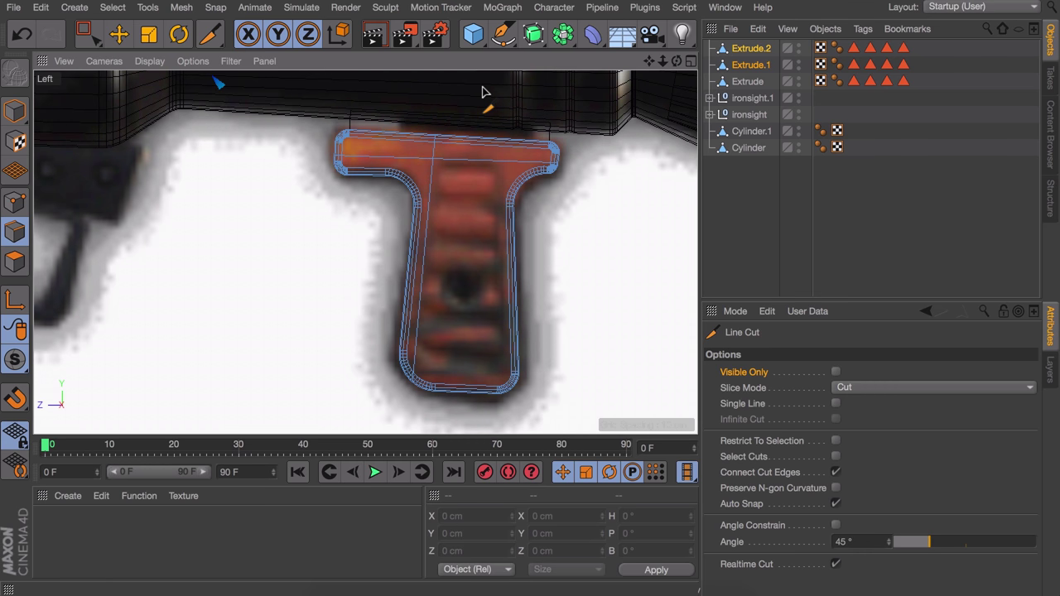
{"action": "left_click", "coordinate": [499, 89]}
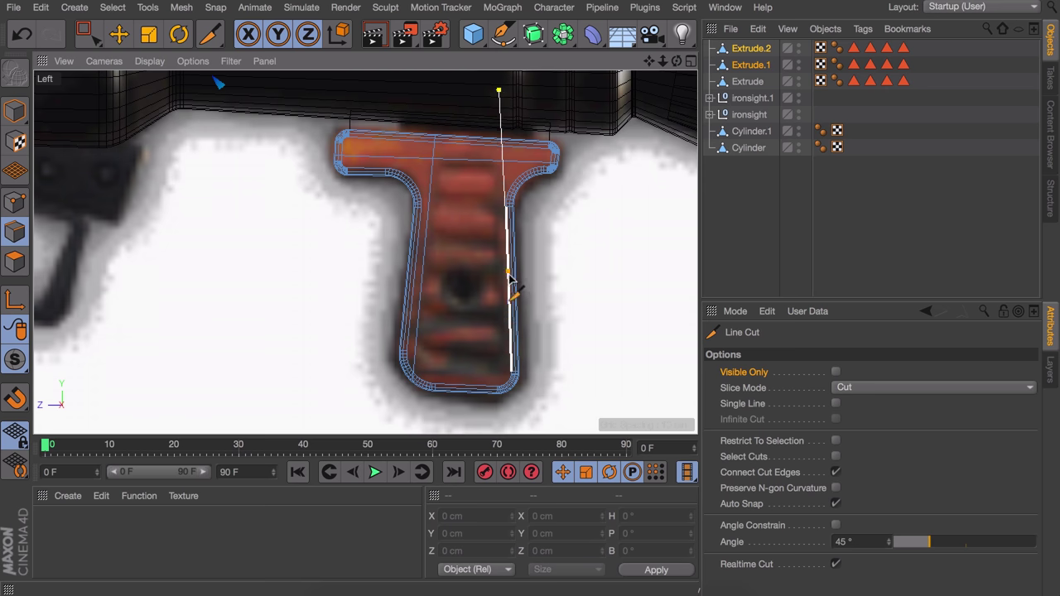
{"action": "left_click", "coordinate": [499, 426]}
{"action": "key", "text": "Escape"}
Step: Cut a crosswise line through both outer grip pieces near the lower end of the grooved panel
{"action": "left_click", "coordinate": [348, 349]}
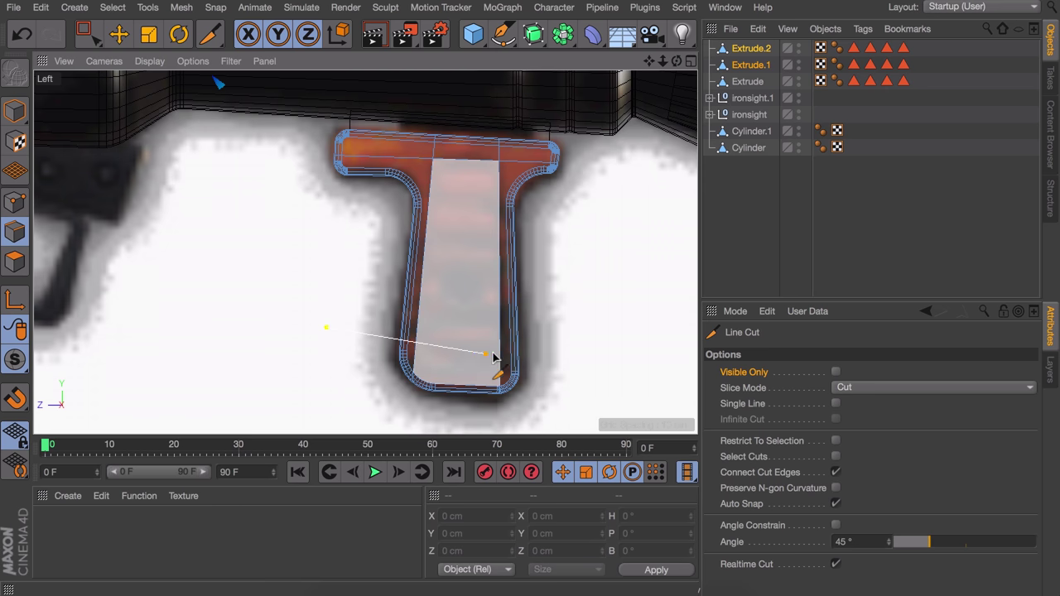
{"action": "left_click", "coordinate": [599, 354]}
{"action": "key", "text": "e"}
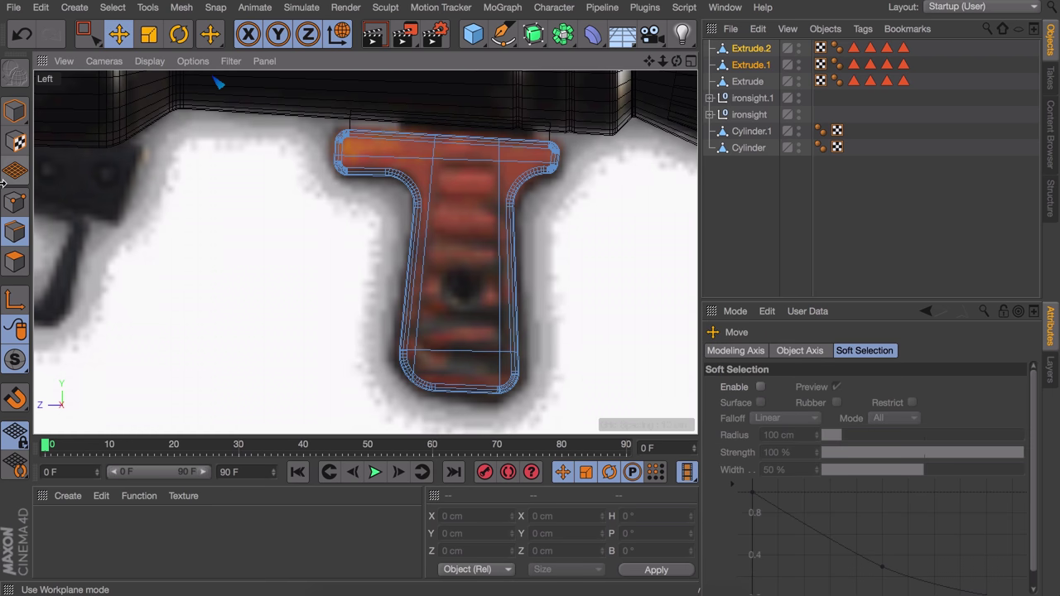
Step: Select the four points where the cuts intersect at the panel corners in the Left view
{"action": "scroll", "coordinate": [481, 174], "scroll_direction": "up", "scroll_amount": 4}
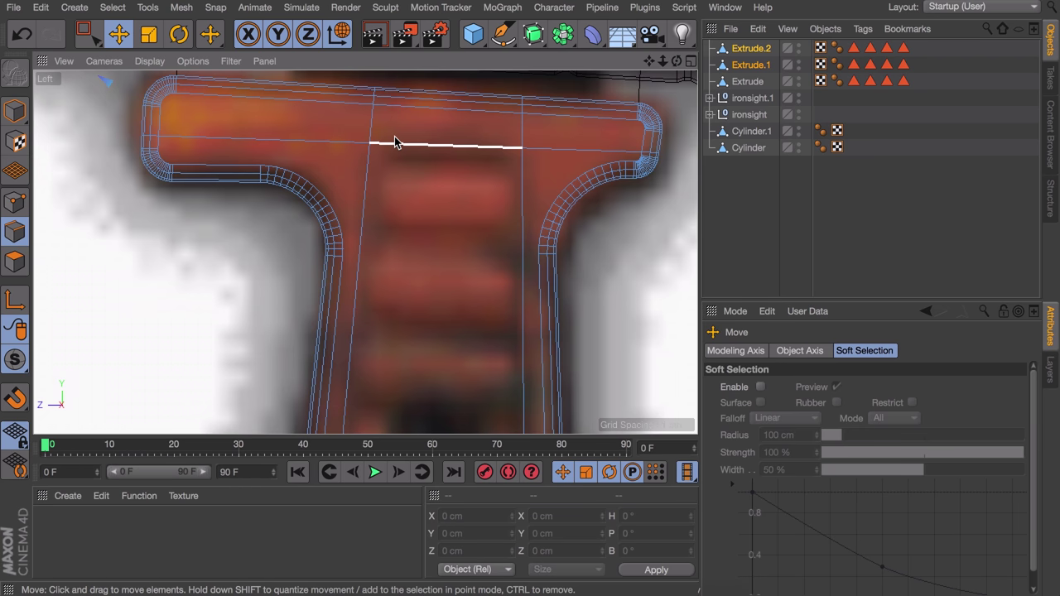
{"action": "left_click", "coordinate": [18, 208]}
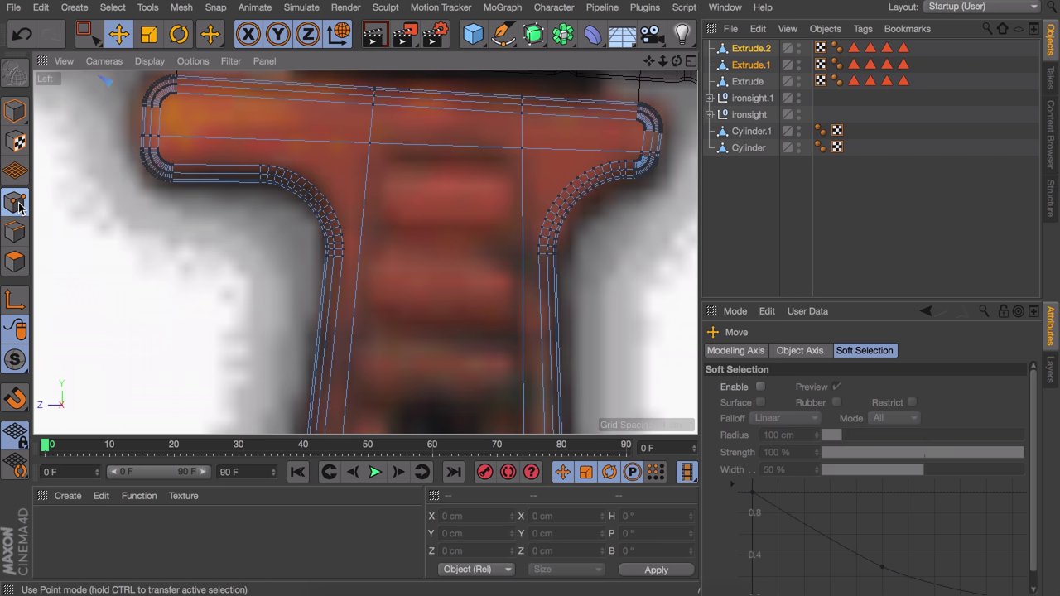
{"action": "left_click", "coordinate": [369, 146]}
{"action": "left_click", "coordinate": [515, 149], "text": "shift"}
{"action": "right_click_drag", "start_coordinate": [468, 253], "coordinate": [464, 310], "text": "alt"}
{"action": "middle_click_drag", "start_coordinate": [465, 310], "coordinate": [469, 154], "text": "alt"}
{"action": "right_click_drag", "start_coordinate": [423, 239], "coordinate": [429, 171], "text": "alt"}
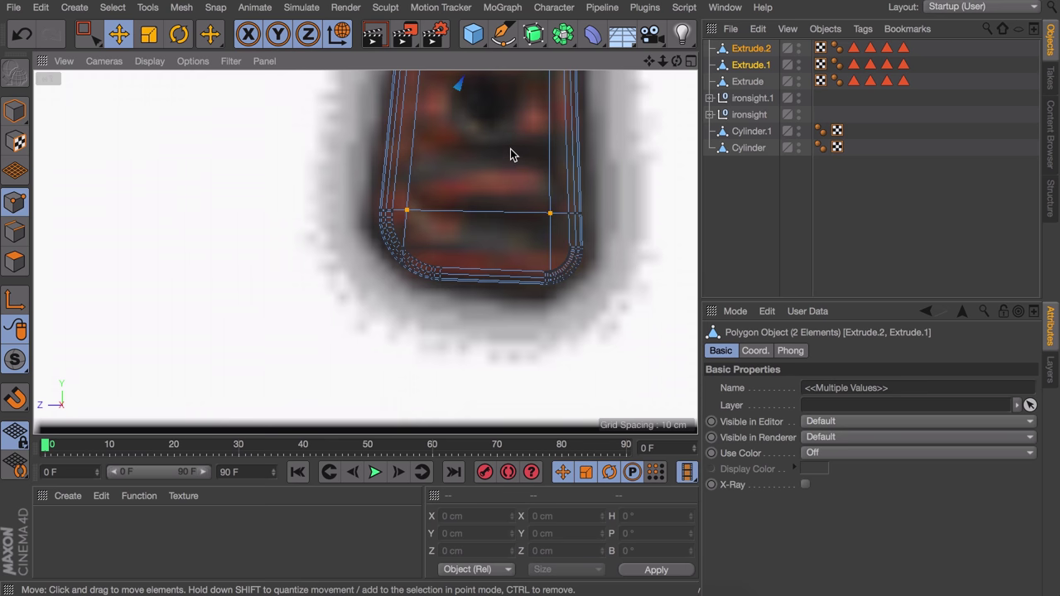
{"action": "scroll", "coordinate": [497, 199], "scroll_direction": "down", "scroll_amount": 5}
Step: Add the matching corner points on the opposite outer grip piece and bevel all panel corners by about 6.27 cm
{"action": "middle_click", "coordinate": [433, 225]}
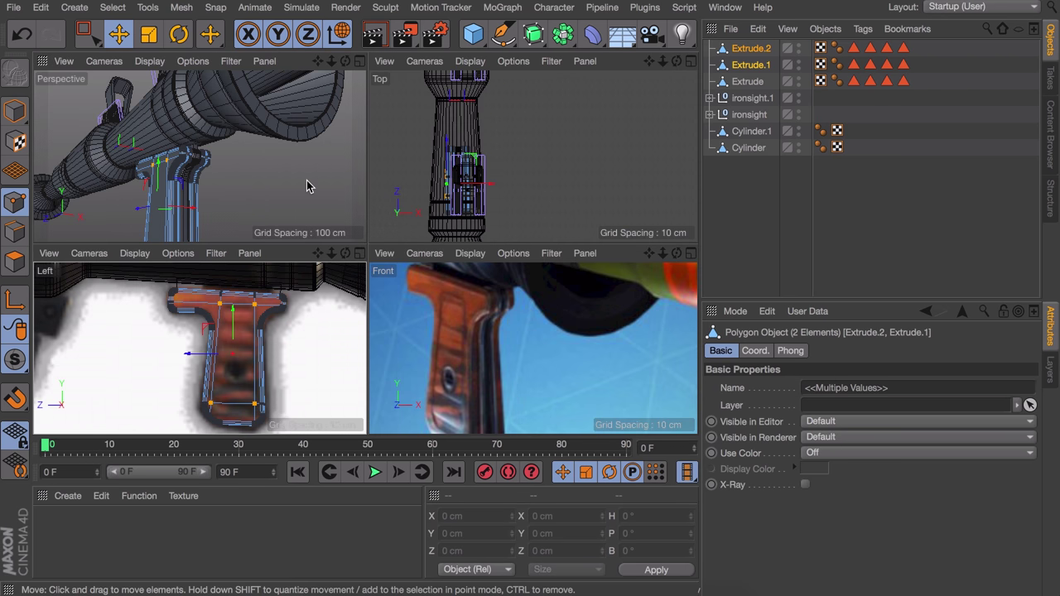
{"action": "right_click_drag", "start_coordinate": [187, 190], "coordinate": [197, 165], "text": "alt"}
{"action": "left_click_drag", "start_coordinate": [196, 165], "coordinate": [350, 171], "text": "alt"}
{"action": "left_click", "coordinate": [224, 146]}
{"action": "left_click_drag", "start_coordinate": [253, 167], "coordinate": [323, 138], "text": "alt"}
{"action": "key", "text": "super+z"}
{"action": "left_click_drag", "start_coordinate": [301, 206], "coordinate": [240, 190], "text": "alt"}
{"action": "left_click", "coordinate": [207, 135], "text": "shift"}
{"action": "left_click", "coordinate": [271, 135], "text": "shift"}
{"action": "middle_click_drag", "start_coordinate": [290, 183], "coordinate": [263, 83], "text": "alt"}
{"action": "left_click", "coordinate": [192, 161], "text": "shift"}
{"action": "key", "text": "m"}
{"action": "key", "text": "s"}
{"action": "middle_click", "coordinate": [279, 343]}
{"action": "middle_click_drag", "start_coordinate": [485, 322], "coordinate": [451, 319], "text": "alt"}
{"action": "right_click_drag", "start_coordinate": [446, 311], "coordinate": [444, 285], "text": "alt"}
{"action": "left_click_drag", "start_coordinate": [511, 262], "coordinate": [485, 263]}
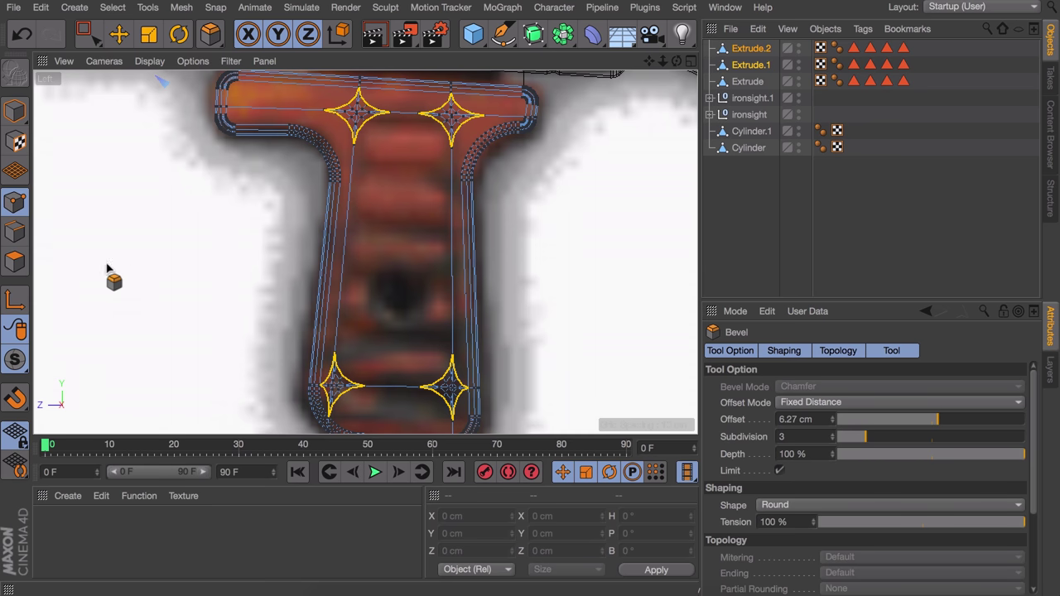
Step: Select the rounded panel polygons on both outer grip sides and inset them with Extrude Inner by about 1.58 cm
{"action": "left_click", "coordinate": [15, 261]}
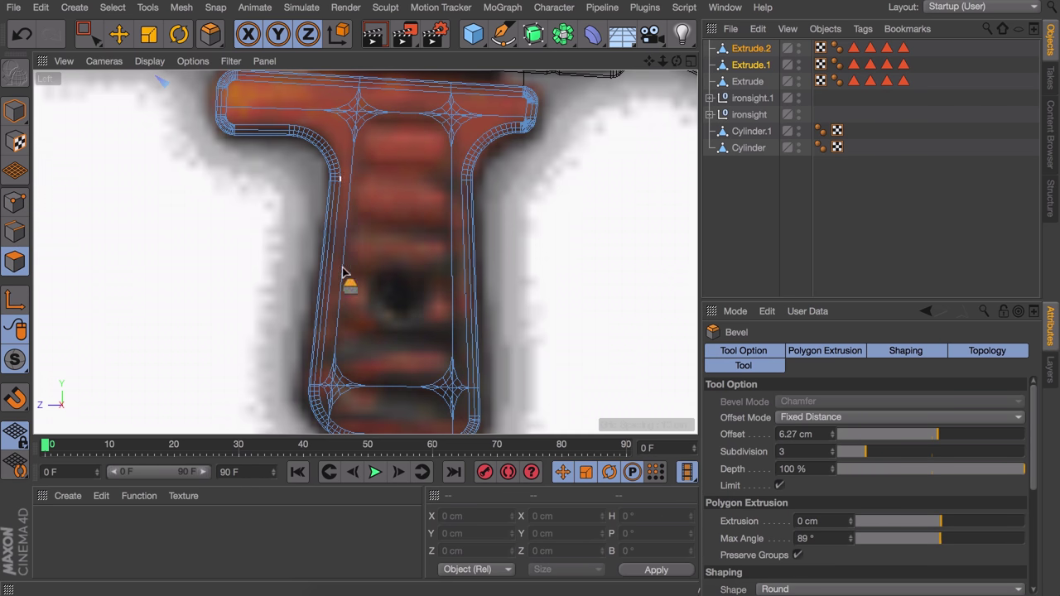
{"action": "middle_click", "coordinate": [428, 203]}
{"action": "left_click", "coordinate": [232, 138]}
{"action": "left_click_drag", "start_coordinate": [232, 138], "coordinate": [174, 145], "text": "alt"}
{"action": "left_click", "coordinate": [228, 137], "text": "shift"}
{"action": "scroll", "coordinate": [230, 138], "scroll_direction": "down", "scroll_amount": 5}
{"action": "left_click_drag", "start_coordinate": [243, 356], "coordinate": [210, 354], "text": "alt"}
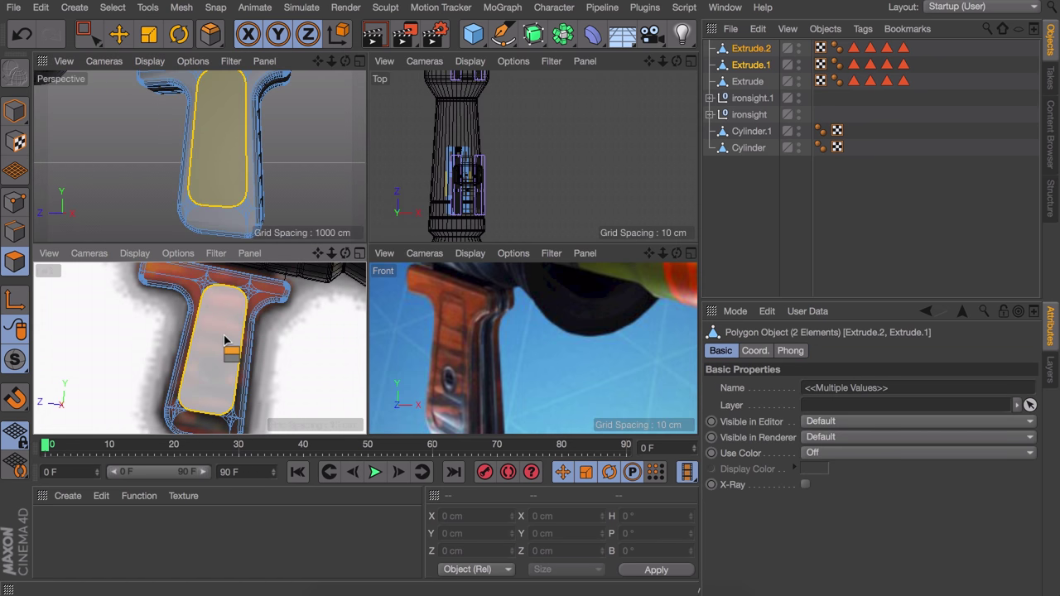
{"action": "middle_click", "coordinate": [224, 339]}
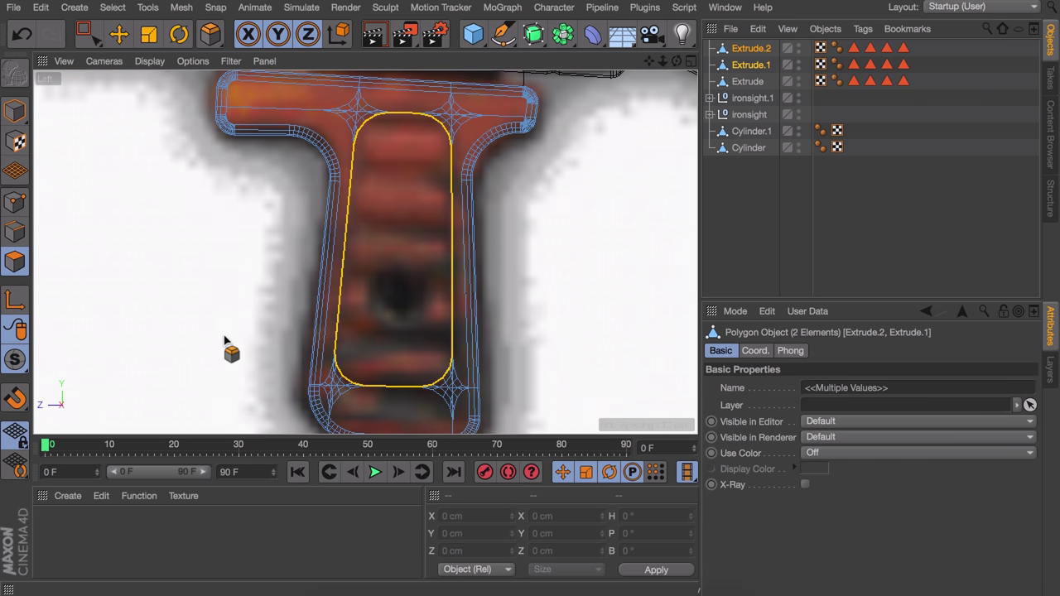
{"action": "key", "text": "i"}
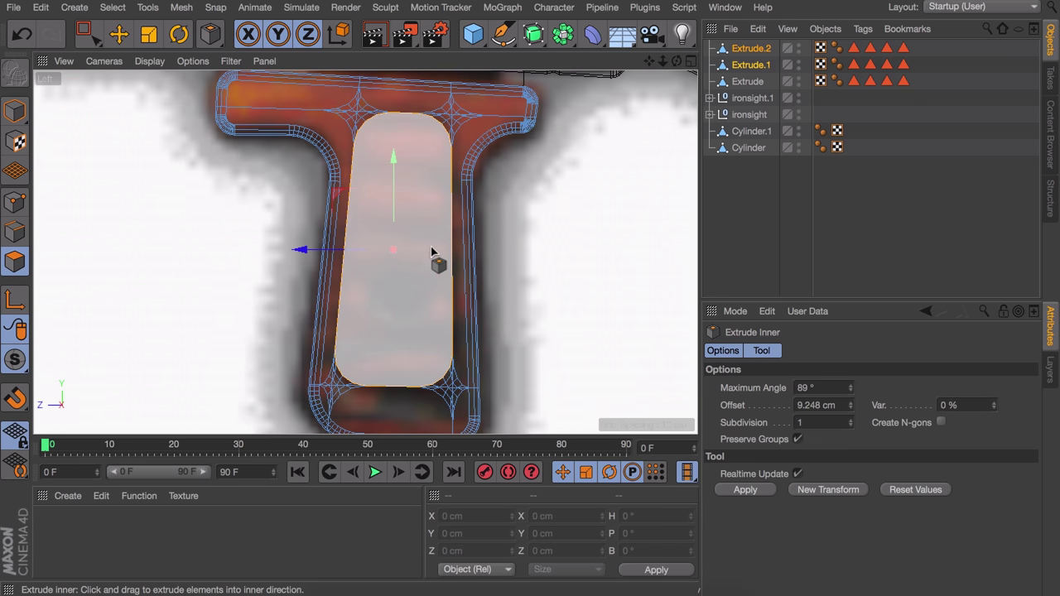
{"action": "left_click_drag", "start_coordinate": [514, 217], "coordinate": [421, 195]}
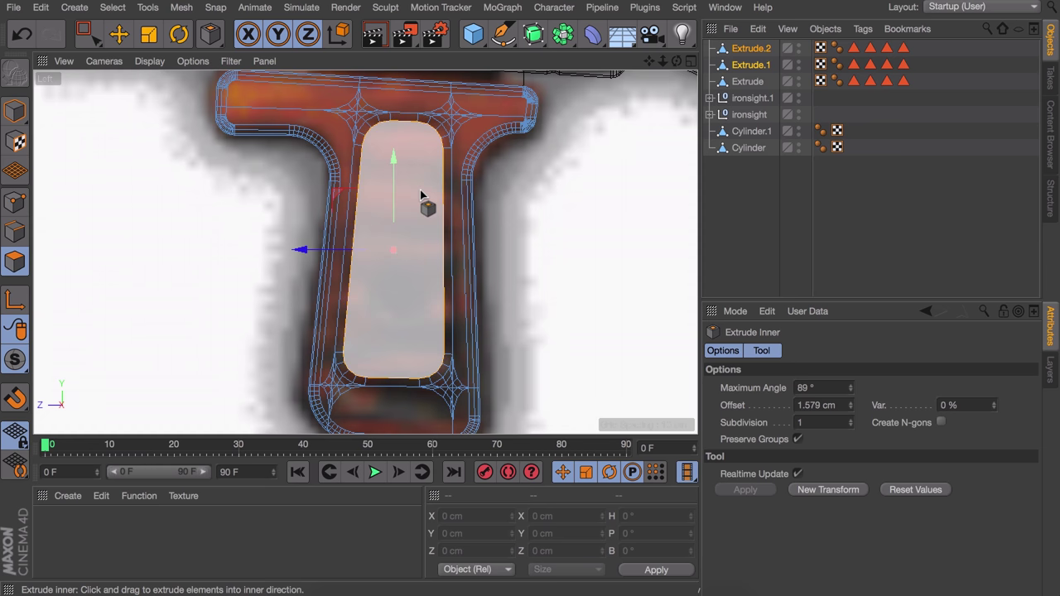
Step: Scale the inset panel polygons inward along X to recess them into both grip sides, and clear the selection
{"action": "middle_click", "coordinate": [421, 194]}
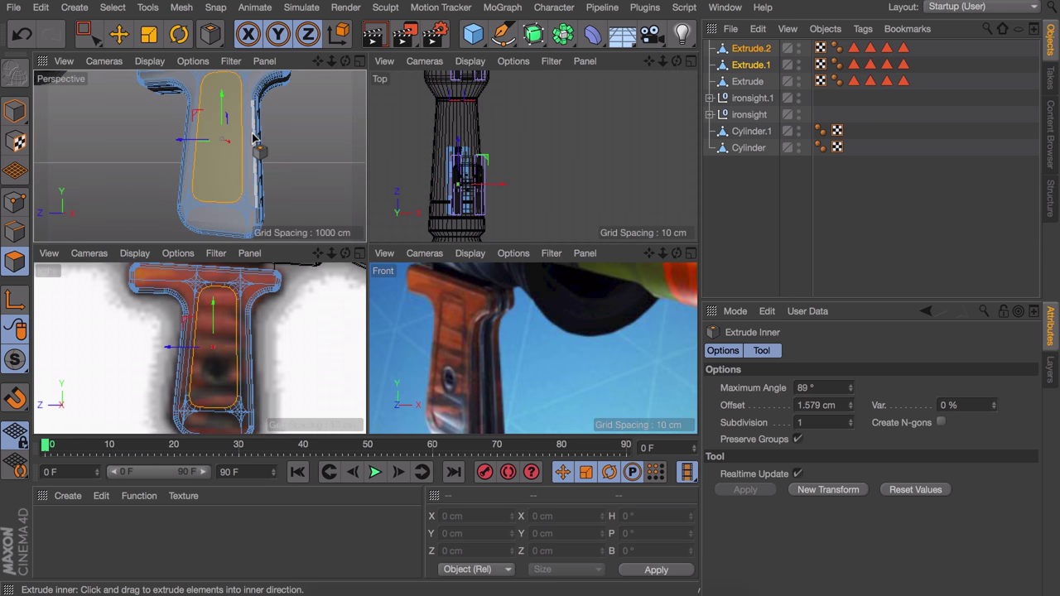
{"action": "middle_click", "coordinate": [216, 154]}
{"action": "middle_click_drag", "start_coordinate": [452, 146], "coordinate": [421, 205], "text": "alt"}
{"action": "left_click_drag", "start_coordinate": [422, 205], "coordinate": [373, 213], "text": "alt"}
{"action": "right_click_drag", "start_coordinate": [373, 213], "coordinate": [445, 157], "text": "alt"}
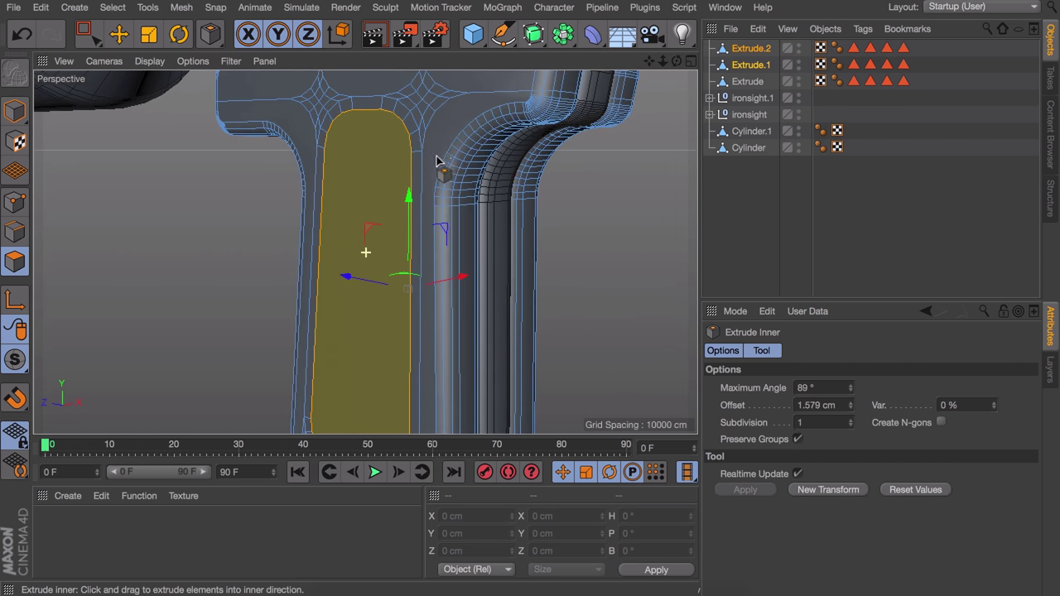
{"action": "middle_click_drag", "start_coordinate": [445, 157], "coordinate": [410, 197], "text": "alt"}
{"action": "key", "text": "t"}
{"action": "left_click_drag", "start_coordinate": [433, 309], "coordinate": [433, 304]}
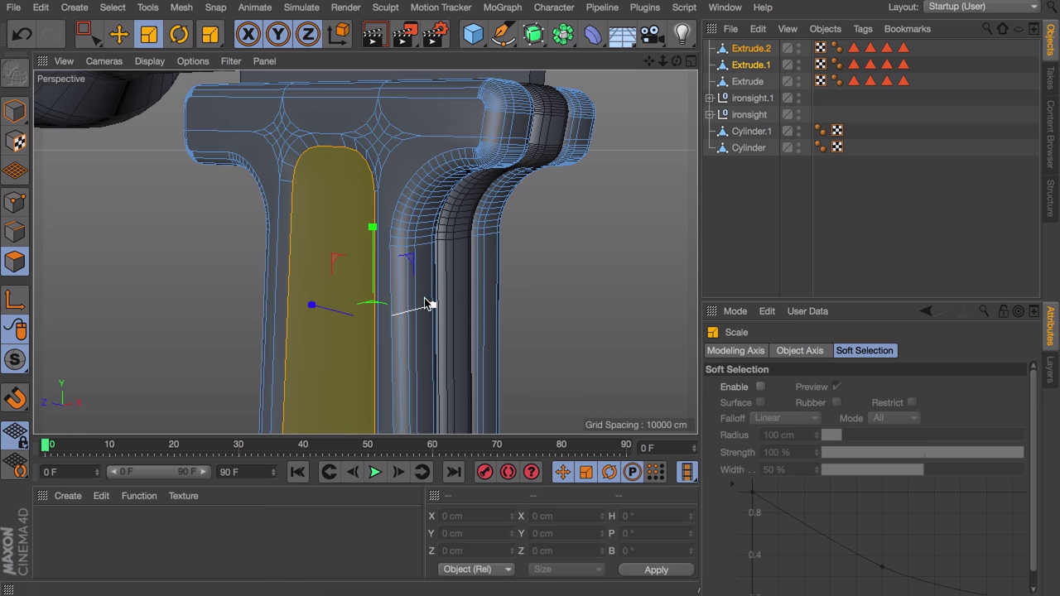
{"action": "left_click", "coordinate": [748, 244]}
Step: Examine the whole launcher in perspective and the round hole on the grip in the Front reference image
{"action": "right_click_drag", "start_coordinate": [383, 221], "coordinate": [329, 212], "text": "alt"}
{"action": "middle_click_drag", "start_coordinate": [329, 212], "coordinate": [337, 230], "text": "alt"}
{"action": "right_click_drag", "start_coordinate": [337, 230], "coordinate": [340, 224], "text": "alt"}
{"action": "left_click_drag", "start_coordinate": [341, 225], "coordinate": [364, 251], "text": "alt"}
{"action": "right_click_drag", "start_coordinate": [364, 251], "coordinate": [330, 283], "text": "alt"}
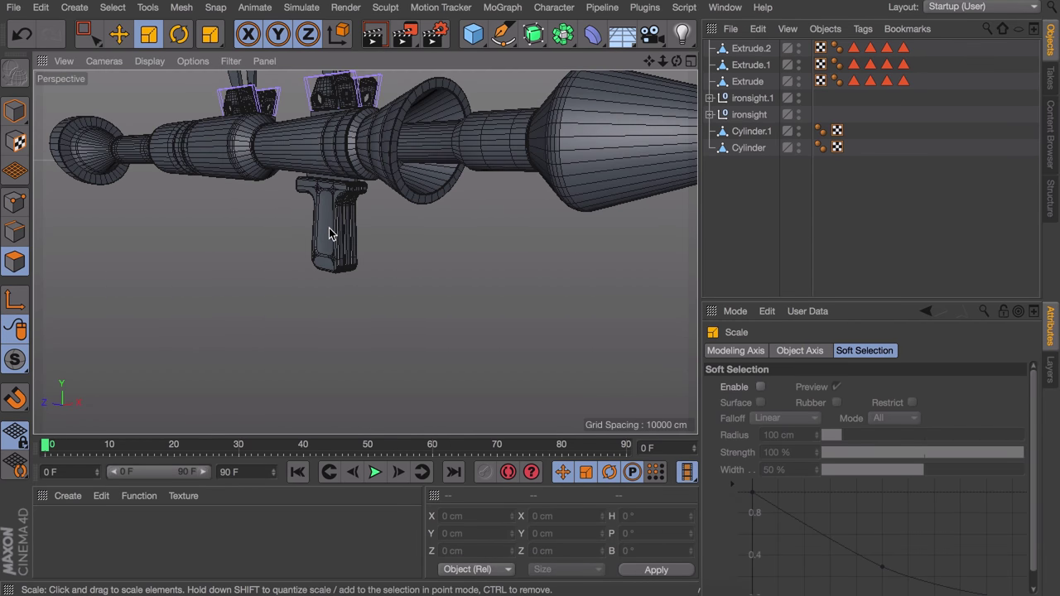
{"action": "middle_click", "coordinate": [331, 243]}
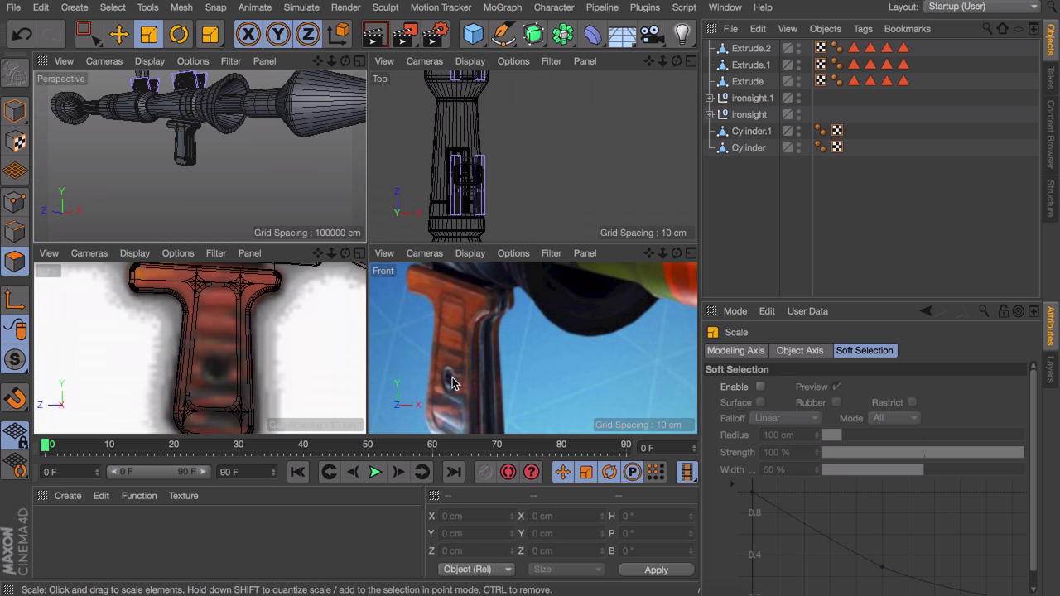
{"action": "middle_click", "coordinate": [450, 375]}
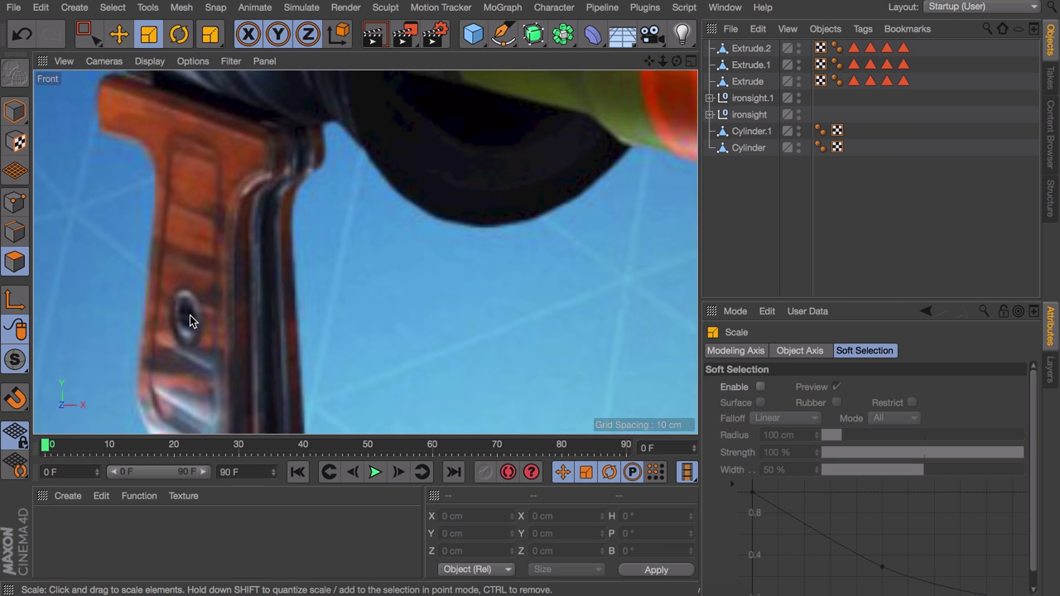
{"action": "middle_click_drag", "start_coordinate": [512, 76], "coordinate": [551, 482], "text": "alt"}
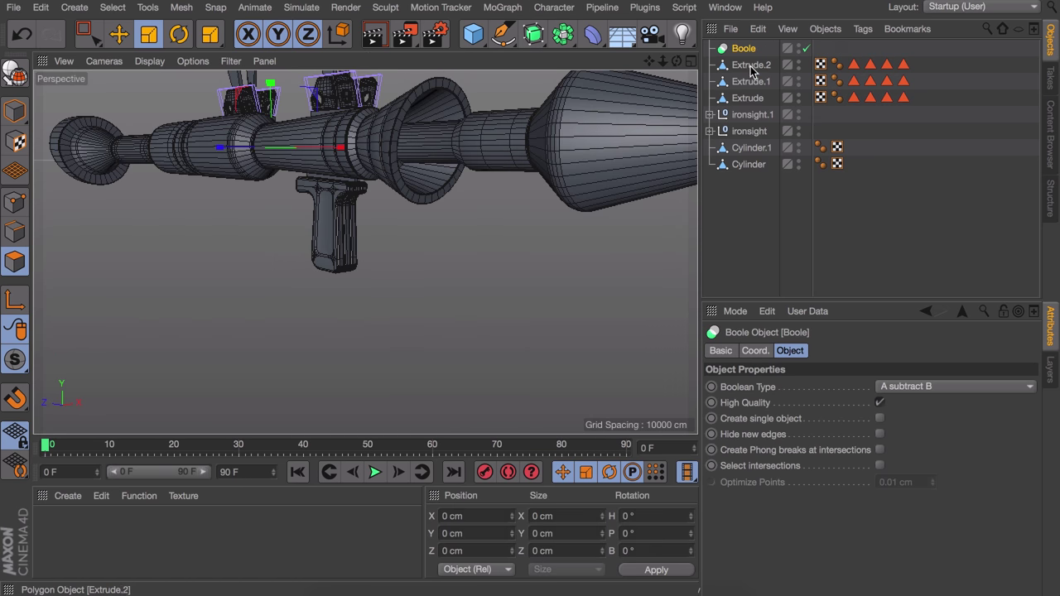
Step: Group the three grip extrusions under a null named "grip" and place it inside a Boole object
{"action": "key", "text": "alt+g"}
{"action": "double_click", "coordinate": [740, 66]}
{"action": "type", "text": "grip"}
{"action": "key", "text": "Return"}
{"action": "left_click_drag", "start_coordinate": [740, 66], "coordinate": [752, 52]}
Step: Add a cylinder banked -90° and fit it over the grip's round hole at about 8.6 cm across
{"action": "left_click_drag", "start_coordinate": [473, 35], "coordinate": [497, 137]}
{"action": "left_click", "coordinate": [15, 113]}
{"action": "key", "text": "r"}
{"action": "left_click_drag", "start_coordinate": [202, 189], "coordinate": [217, 265]}
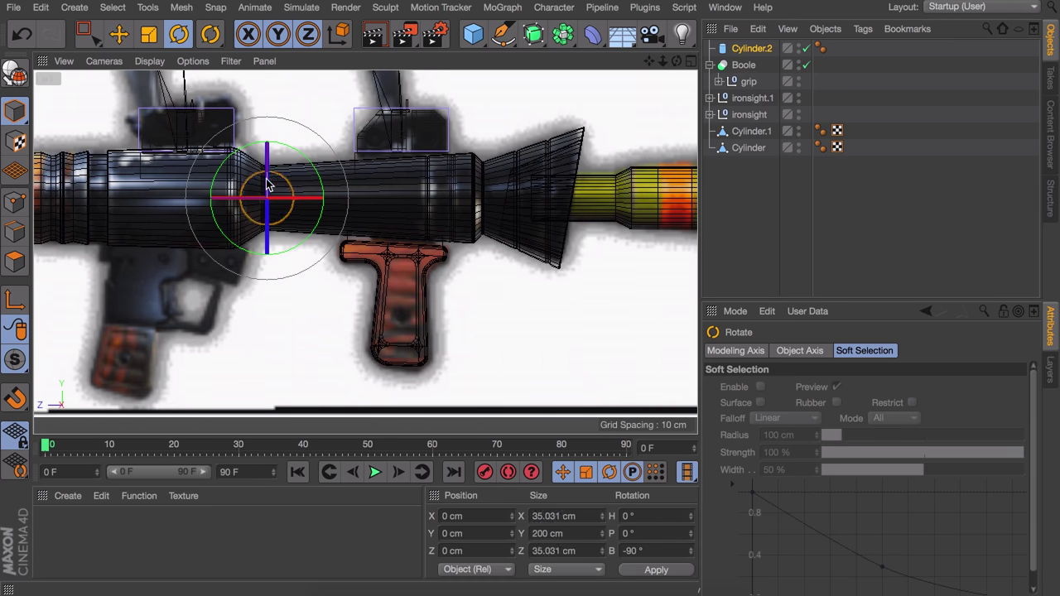
{"action": "key", "text": "e"}
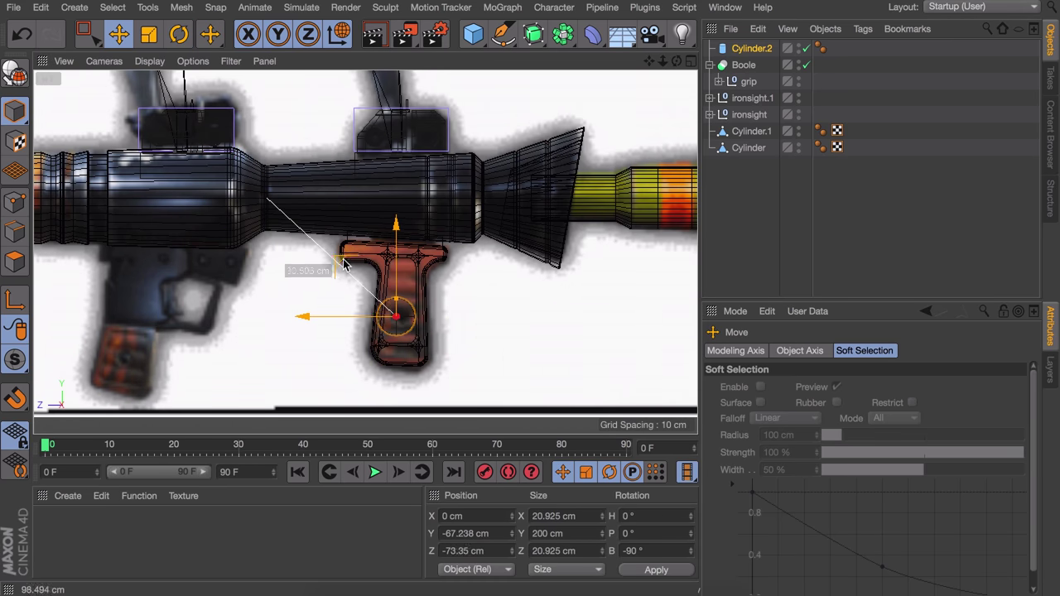
{"action": "key", "text": "t"}
Step: Add a tube primitive, bank it -90° and scale it down towards the size of the grip hole
{"action": "left_click", "coordinate": [473, 33]}
{"action": "left_click", "coordinate": [812, 111]}
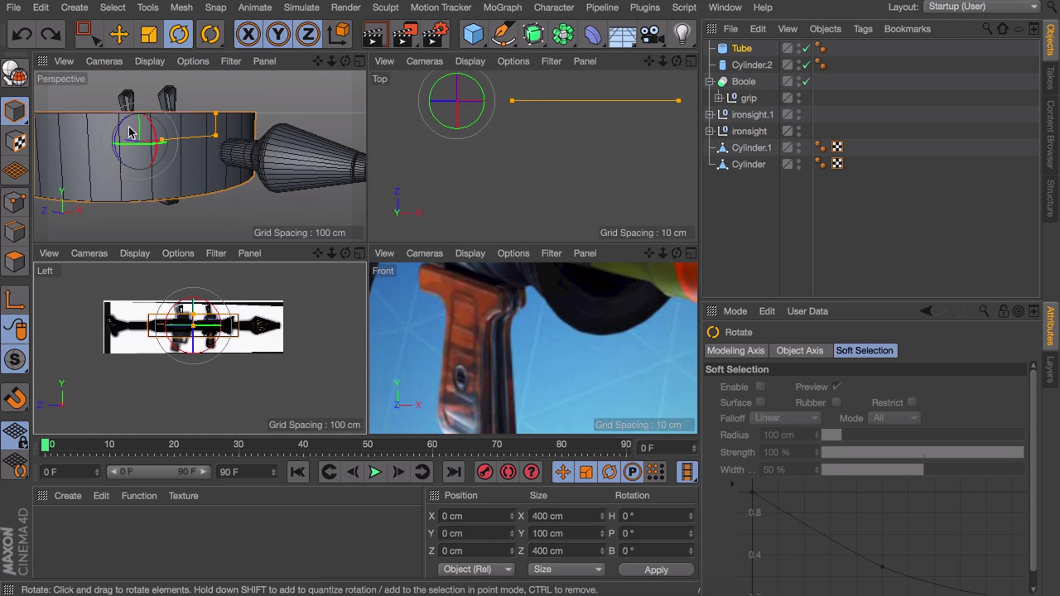
{"action": "left_click_drag", "start_coordinate": [130, 137], "coordinate": [127, 187]}
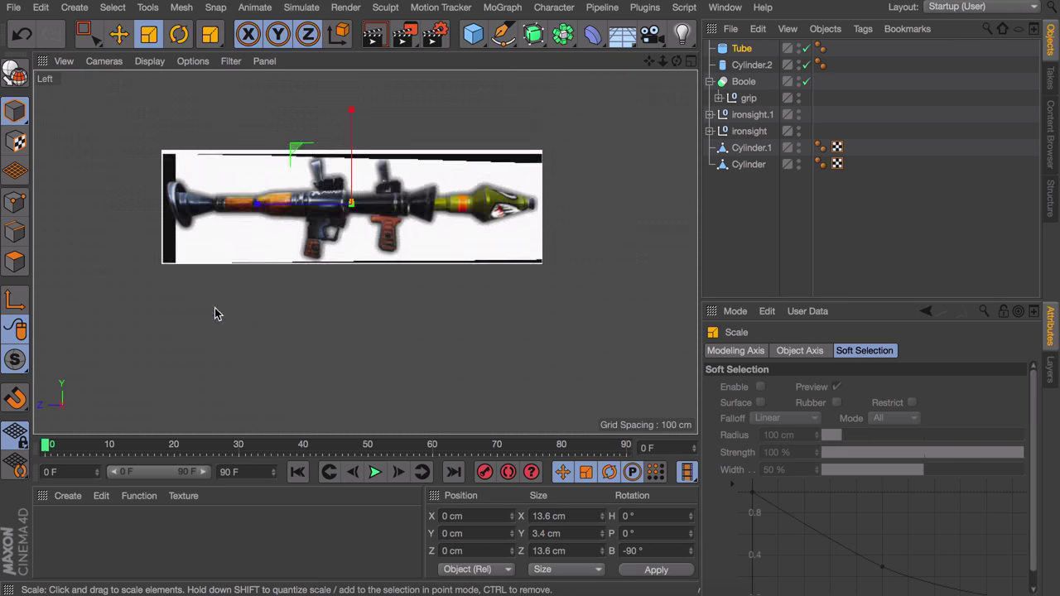
Step: Align the tube with the cylinder over the grip hole at about 8.5 cm across and adjust its inner radius
{"action": "key", "text": "e"}
{"action": "scroll", "coordinate": [267, 220], "scroll_direction": "up", "scroll_amount": 10}
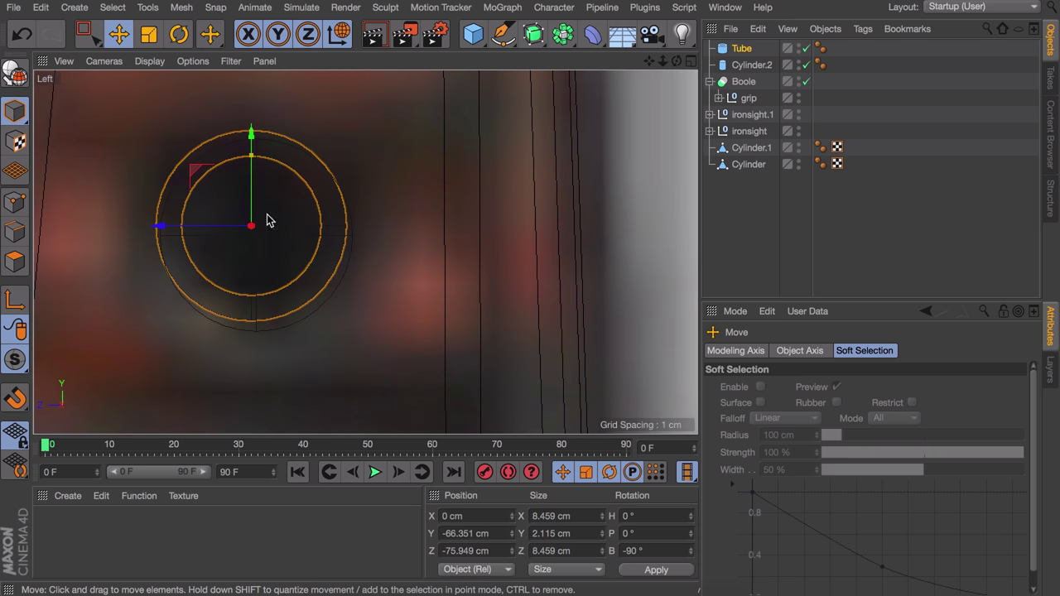
{"action": "left_click_drag", "start_coordinate": [178, 226], "coordinate": [184, 227]}
{"action": "left_click_drag", "start_coordinate": [256, 200], "coordinate": [256, 212]}
{"action": "left_click_drag", "start_coordinate": [257, 168], "coordinate": [258, 172]}
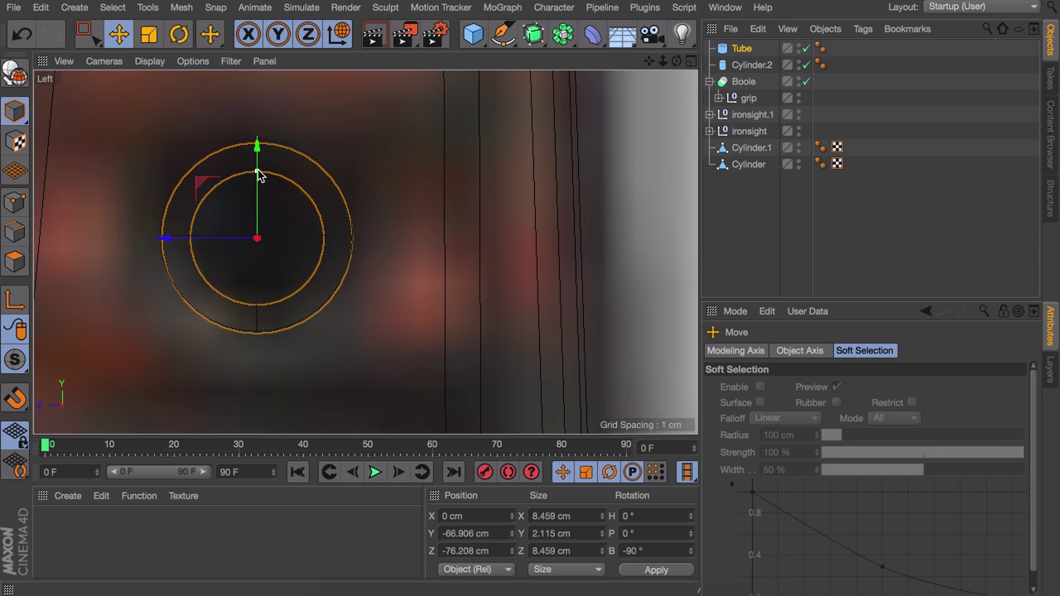
{"action": "left_click", "coordinate": [741, 48]}
{"action": "left_click", "coordinate": [809, 513]}
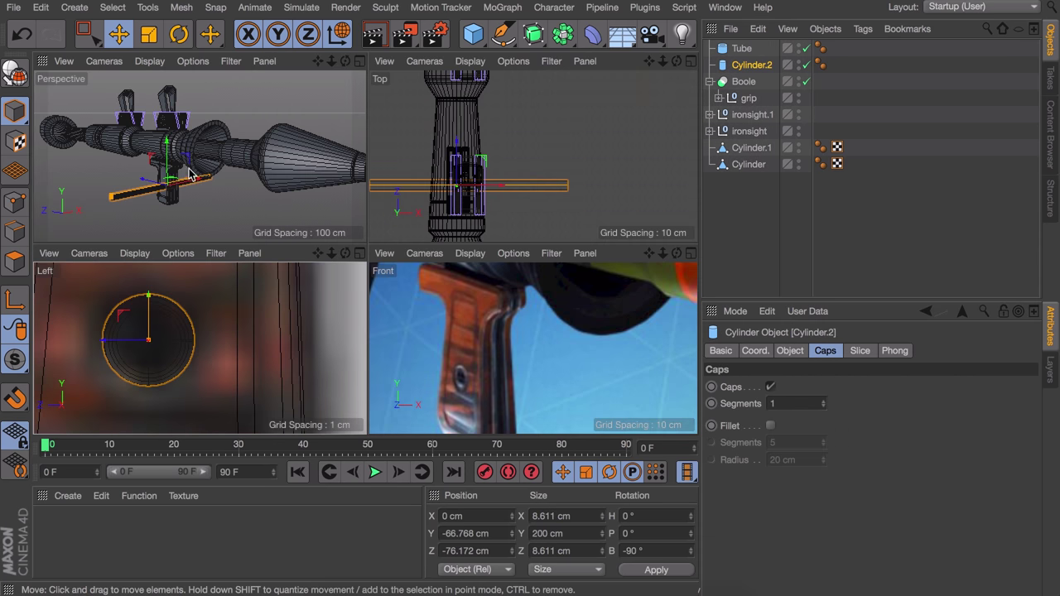
Step: Place Cylinder.2 inside the Boole object below the grip group to subtract the hole from the grip
{"action": "left_click_drag", "start_coordinate": [751, 65], "coordinate": [748, 97]}
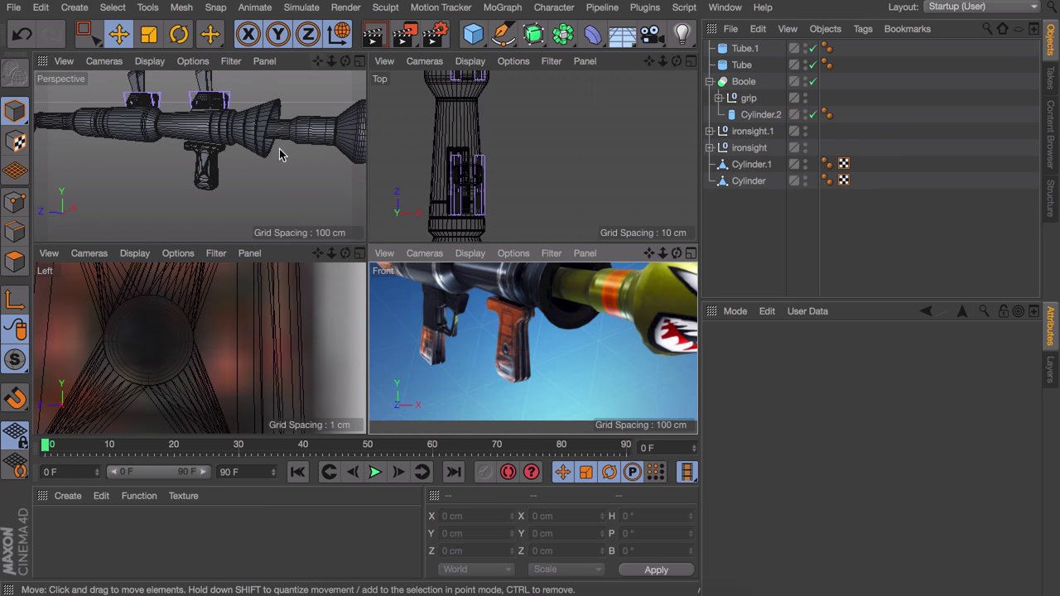
Step: Paste the Back wood grip group into the launcher scene and delete the material tags on its Extrude objects
{"action": "middle_click", "coordinate": [279, 155]}
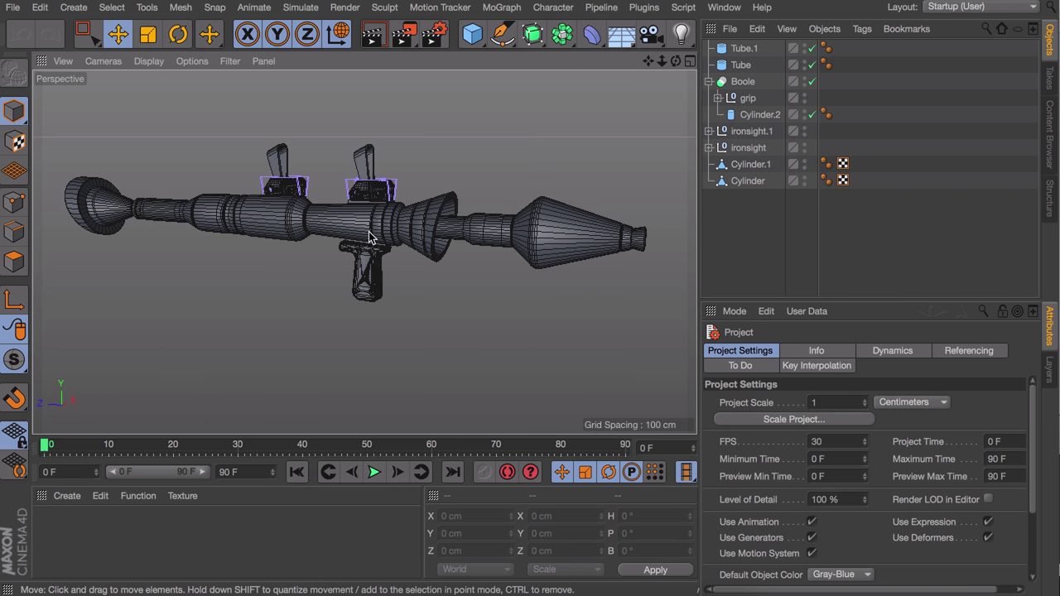
{"action": "key", "text": "super+v"}
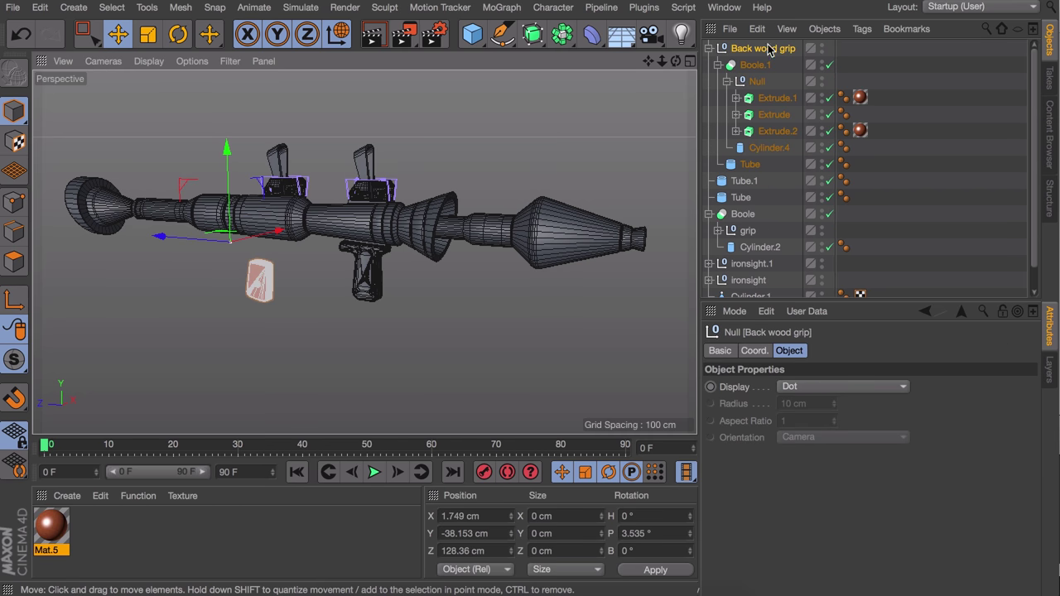
{"action": "left_click_drag", "start_coordinate": [853, 79], "coordinate": [864, 150]}
{"action": "left_click", "coordinate": [864, 149]}
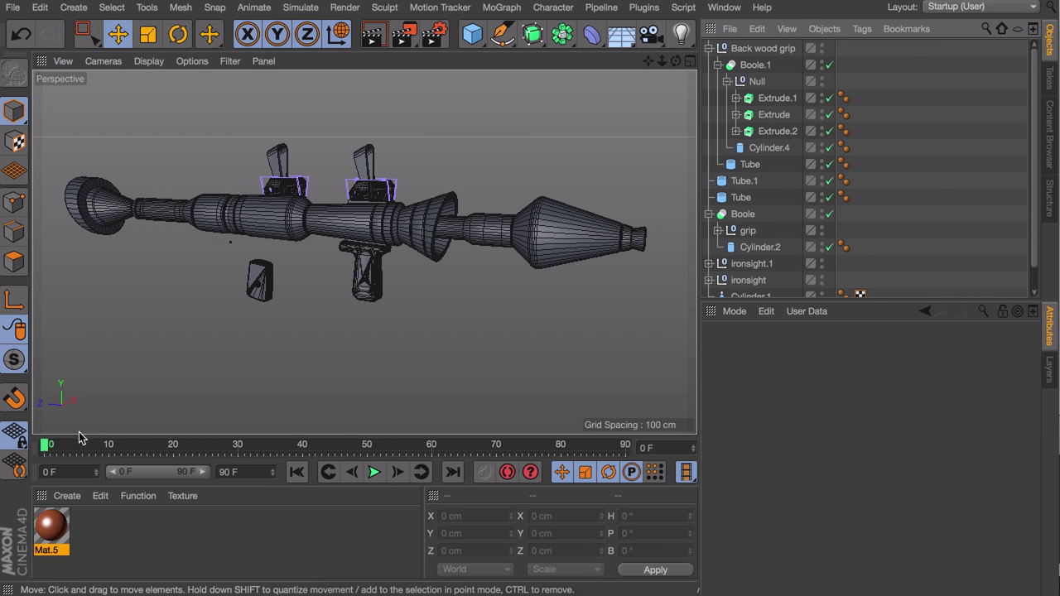
{"action": "key", "text": "Delete"}
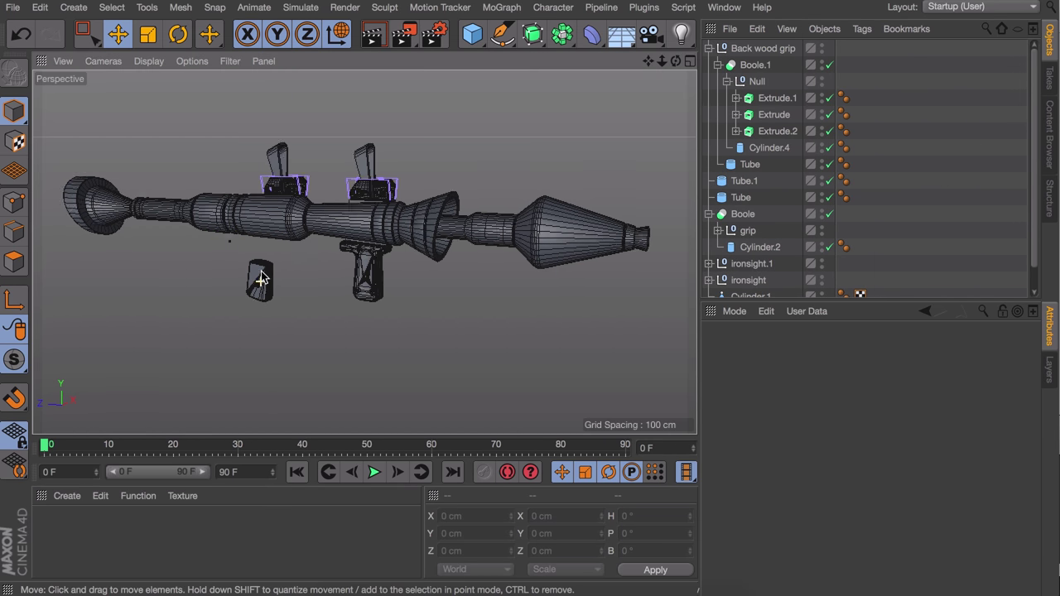
Step: Add a cube, scale it to about 14.5 × 30.4 × 57.4 cm and place it over the upper end of the back wood grip
{"action": "scroll", "coordinate": [246, 298], "scroll_direction": "up", "scroll_amount": 10}
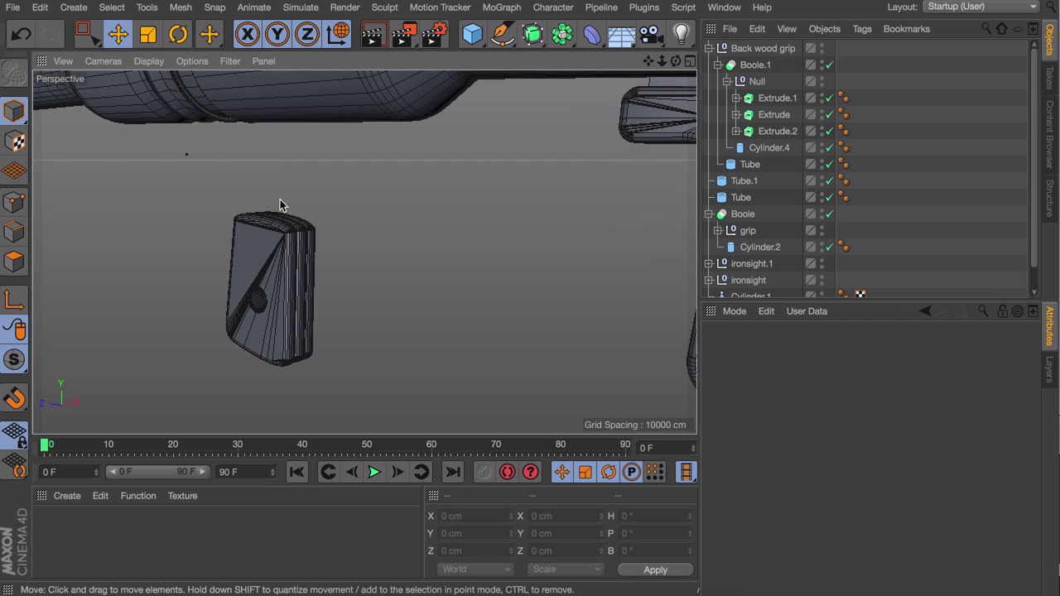
{"action": "middle_click", "coordinate": [266, 276]}
{"action": "scroll", "coordinate": [430, 344], "scroll_direction": "up", "scroll_amount": 3}
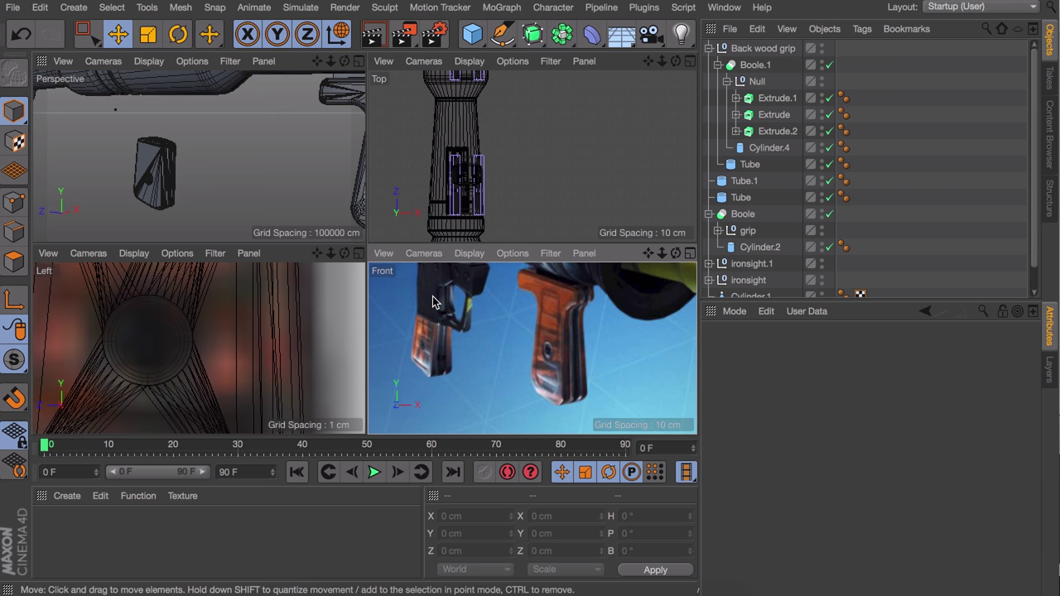
{"action": "scroll", "coordinate": [434, 297], "scroll_direction": "up", "scroll_amount": 4}
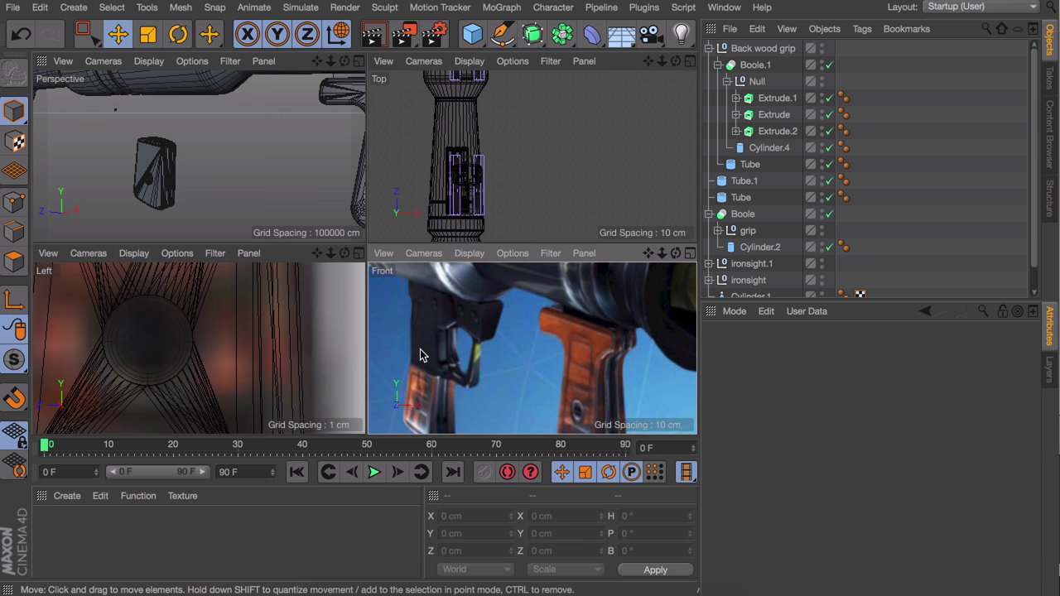
{"action": "left_click", "coordinate": [472, 34]}
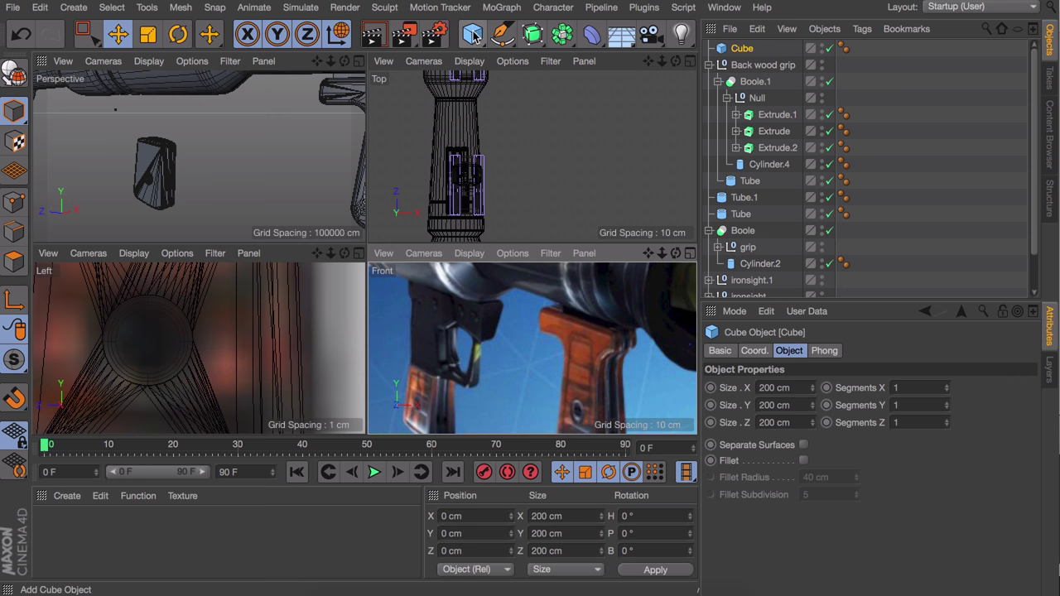
{"action": "key", "text": "o"}
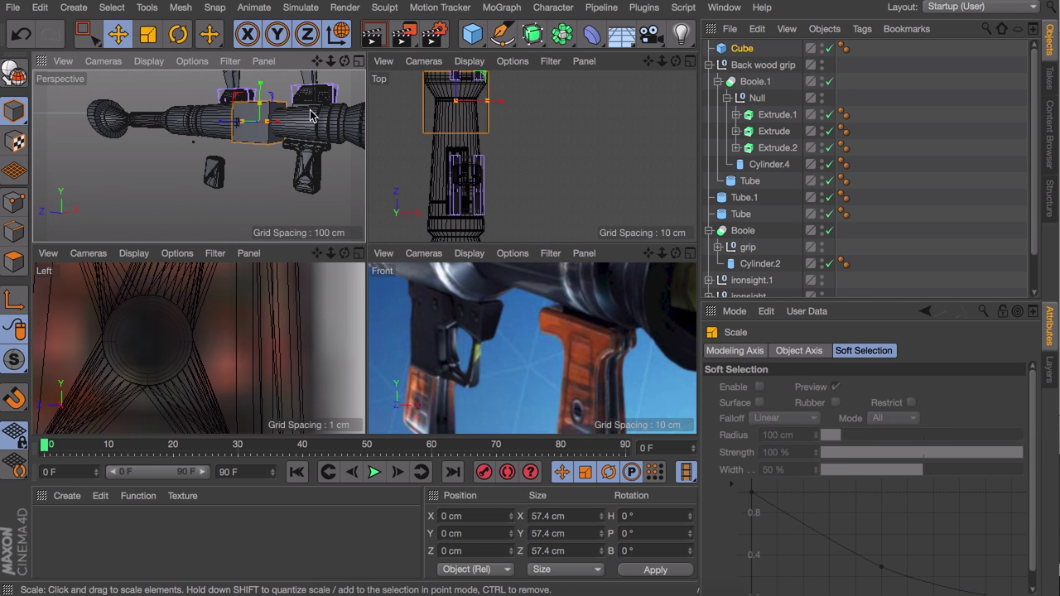
{"action": "left_click_drag", "start_coordinate": [213, 117], "coordinate": [160, 115]}
{"action": "scroll", "coordinate": [220, 161], "scroll_direction": "up", "scroll_amount": 10}
{"action": "right_click_drag", "start_coordinate": [254, 127], "coordinate": [242, 163], "text": "alt"}
{"action": "middle_click_drag", "start_coordinate": [259, 129], "coordinate": [231, 127], "text": "alt"}
{"action": "left_click_drag", "start_coordinate": [286, 126], "coordinate": [251, 126]}
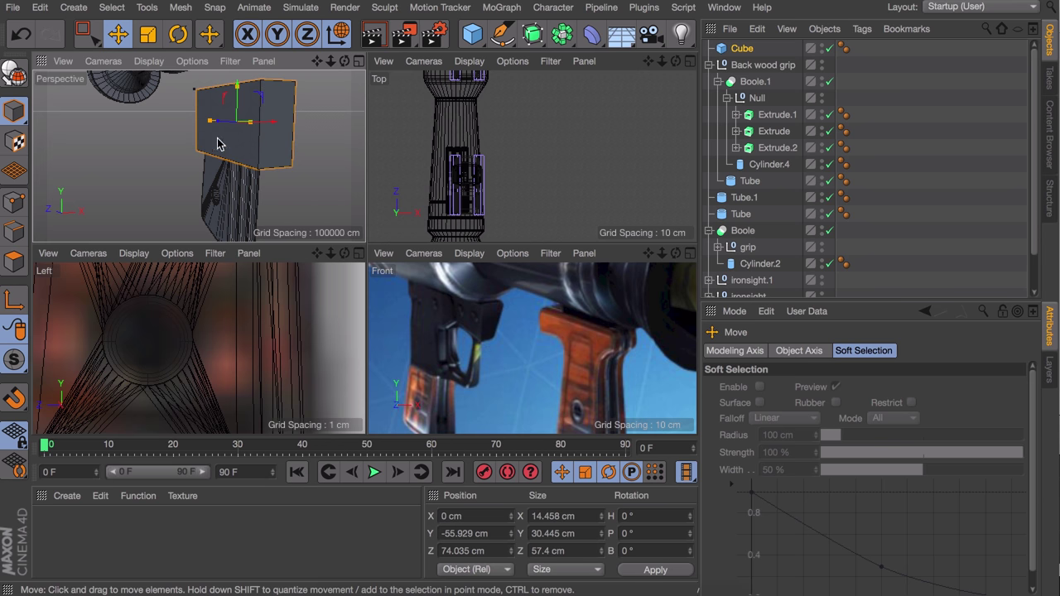
{"action": "left_click_drag", "start_coordinate": [217, 144], "coordinate": [301, 136], "text": "alt"}
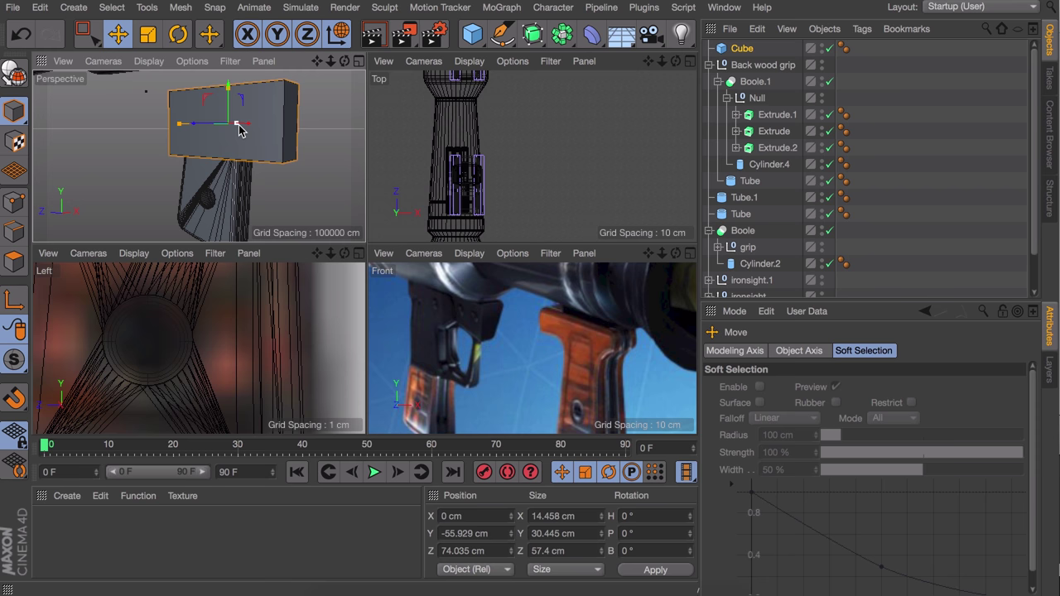
Step: Make the cube editable and lower its upper face to about Y -8.2 cm, leaving a thin slab over the back grip
{"action": "key", "text": "c"}
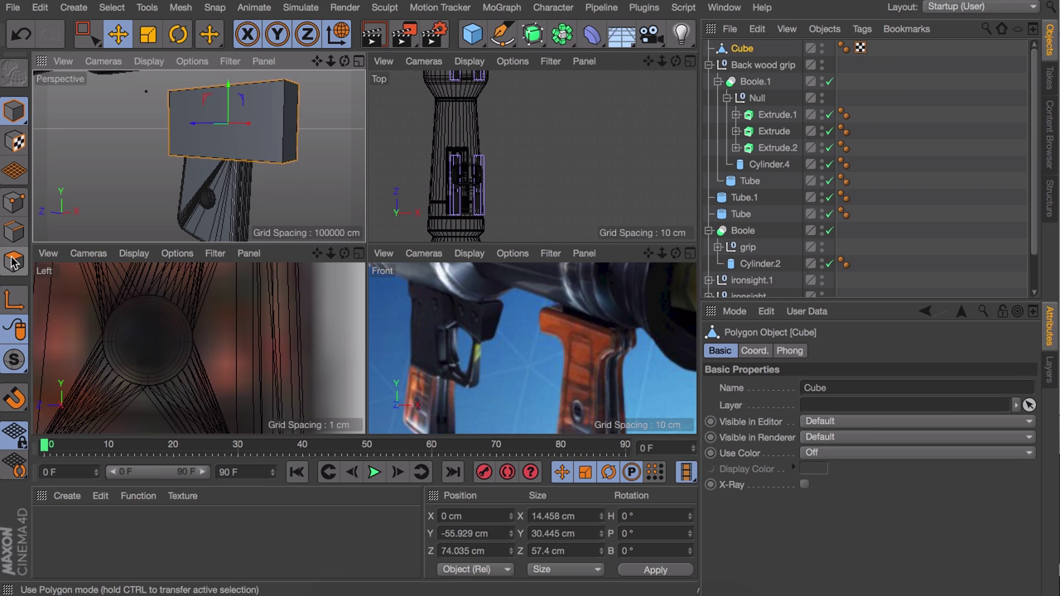
{"action": "left_click", "coordinate": [13, 262]}
{"action": "left_click_drag", "start_coordinate": [248, 107], "coordinate": [232, 130], "text": "alt"}
{"action": "left_click", "coordinate": [232, 130]}
{"action": "scroll", "coordinate": [208, 316], "scroll_direction": "up", "scroll_amount": 5}
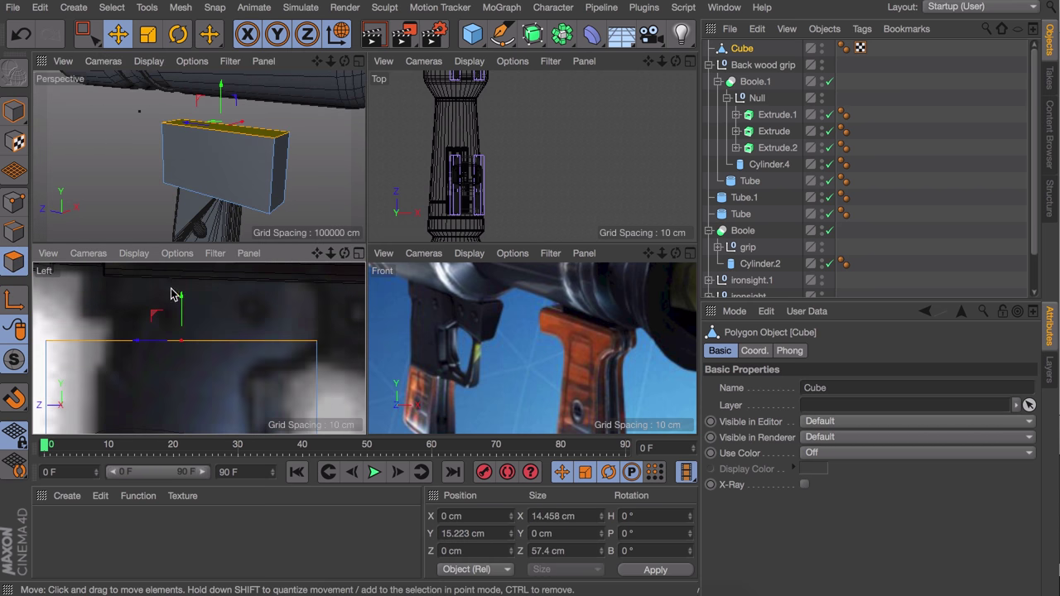
{"action": "left_click_drag", "start_coordinate": [209, 316], "coordinate": [235, 406]}
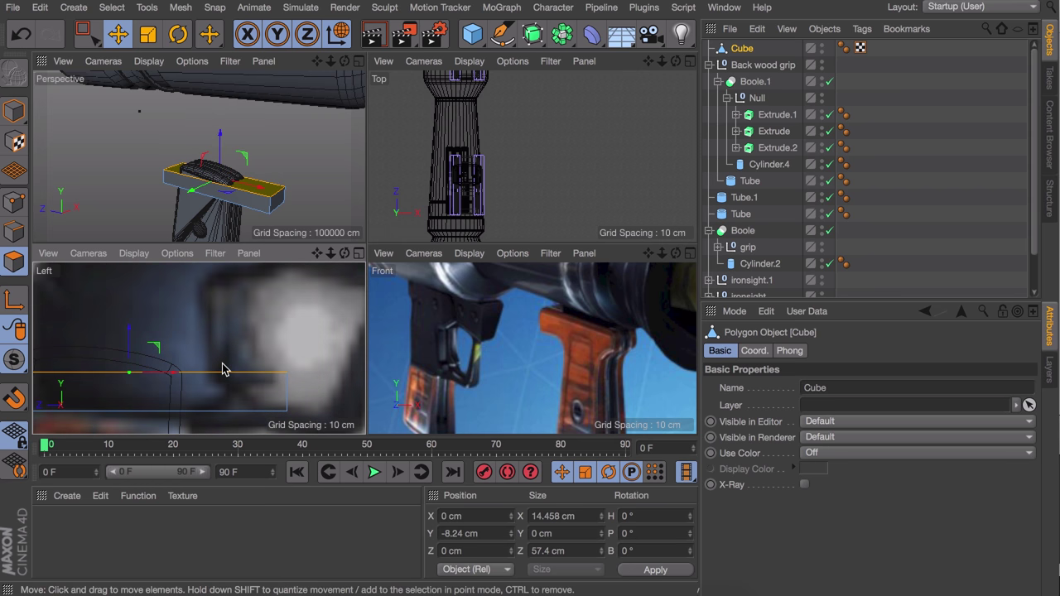
{"action": "left_click_drag", "start_coordinate": [219, 389], "coordinate": [213, 363]}
Step: Move the slab's end faces inward to about Z -13.6 cm on the trigger side and Z 19.8 cm at the rear
{"action": "left_click", "coordinate": [269, 203]}
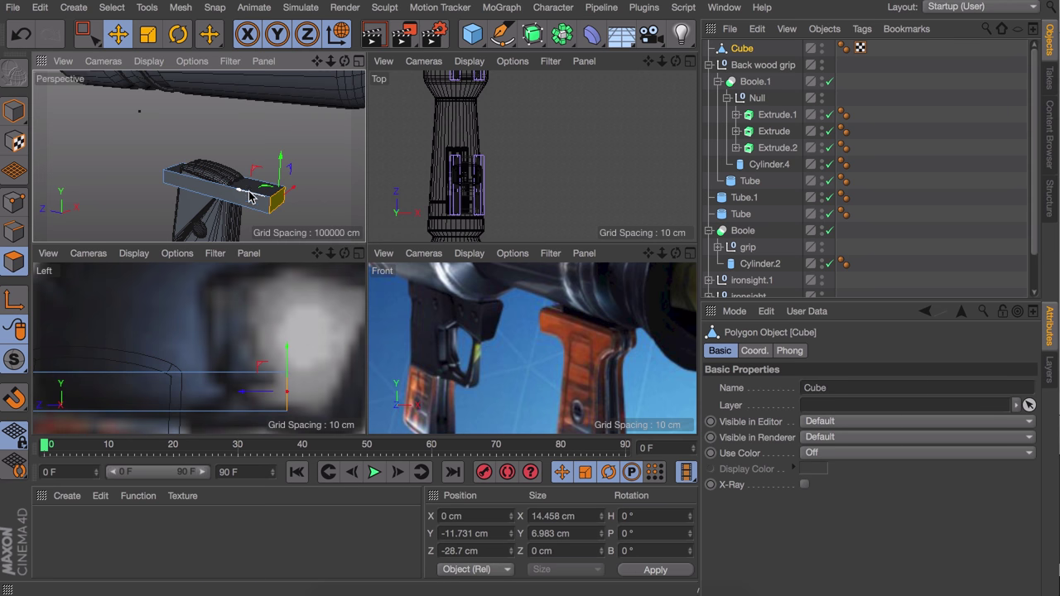
{"action": "left_click_drag", "start_coordinate": [243, 195], "coordinate": [210, 197]}
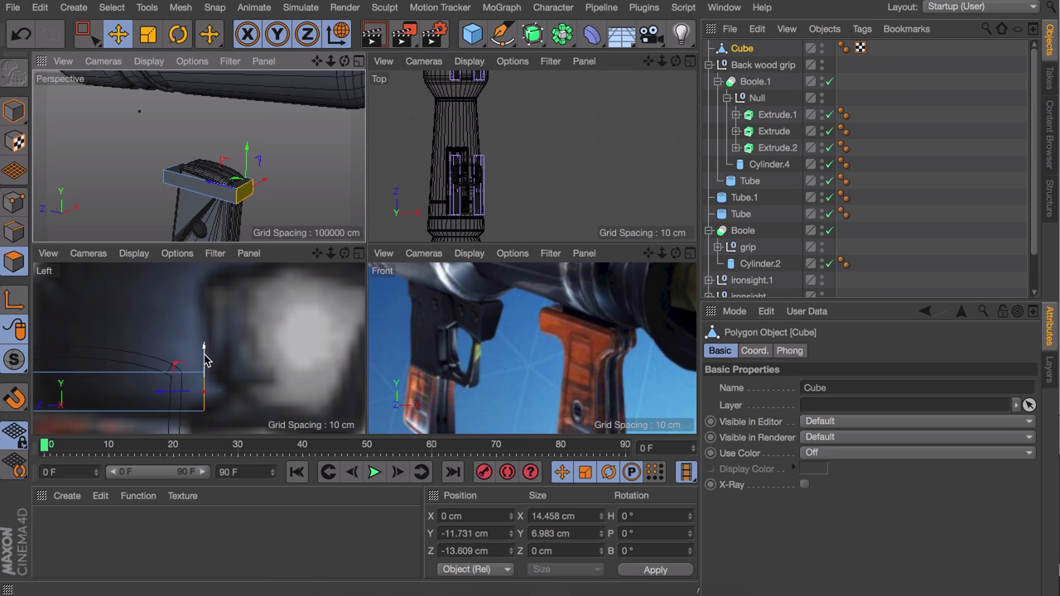
{"action": "middle_click_drag", "start_coordinate": [156, 322], "coordinate": [197, 326], "text": "alt"}
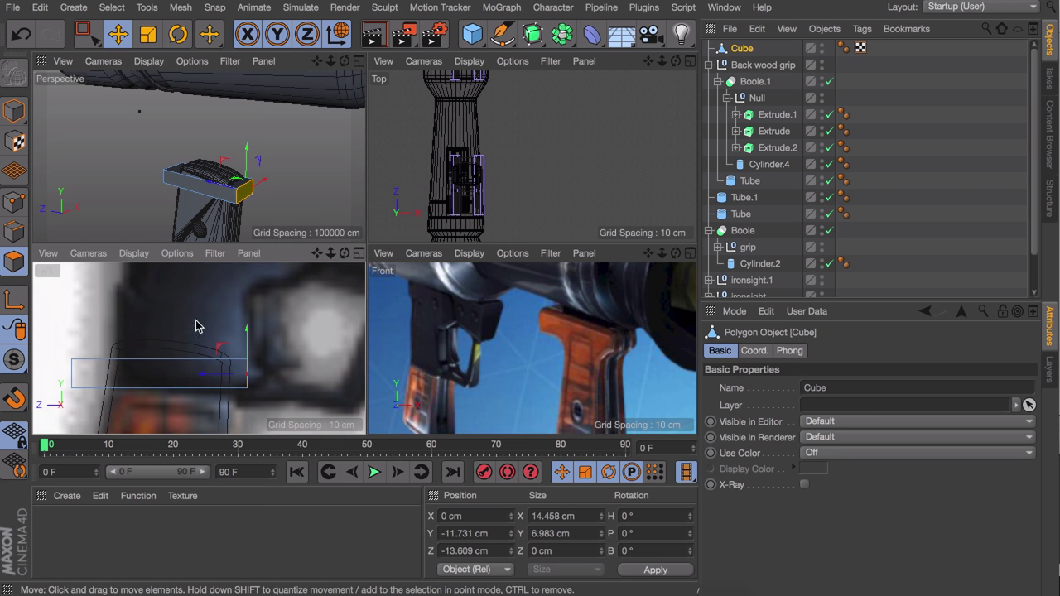
{"action": "left_click_drag", "start_coordinate": [182, 186], "coordinate": [154, 196], "text": "alt"}
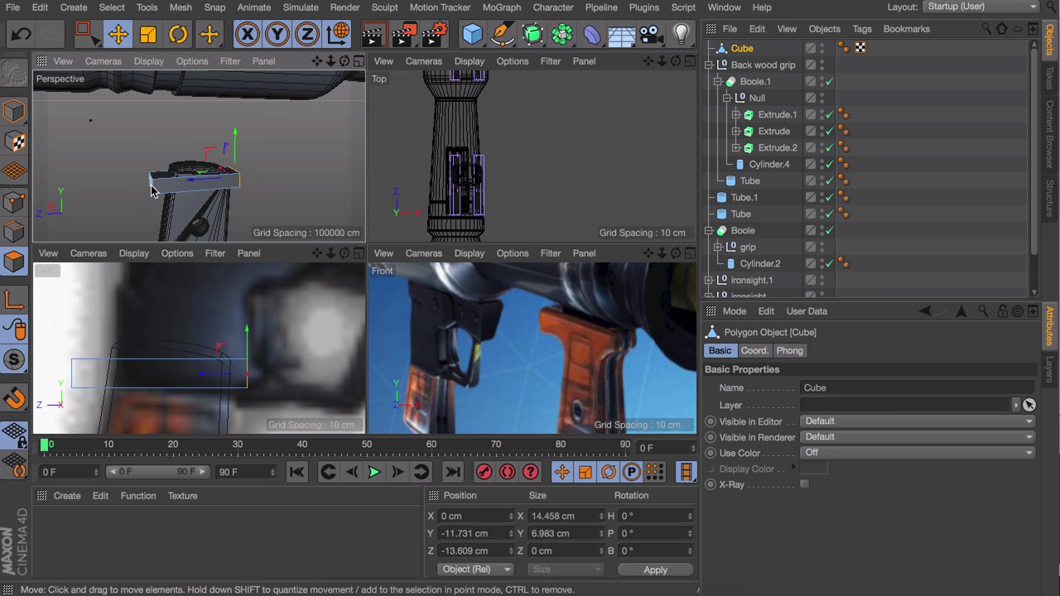
{"action": "left_click_drag", "start_coordinate": [51, 374], "coordinate": [97, 368]}
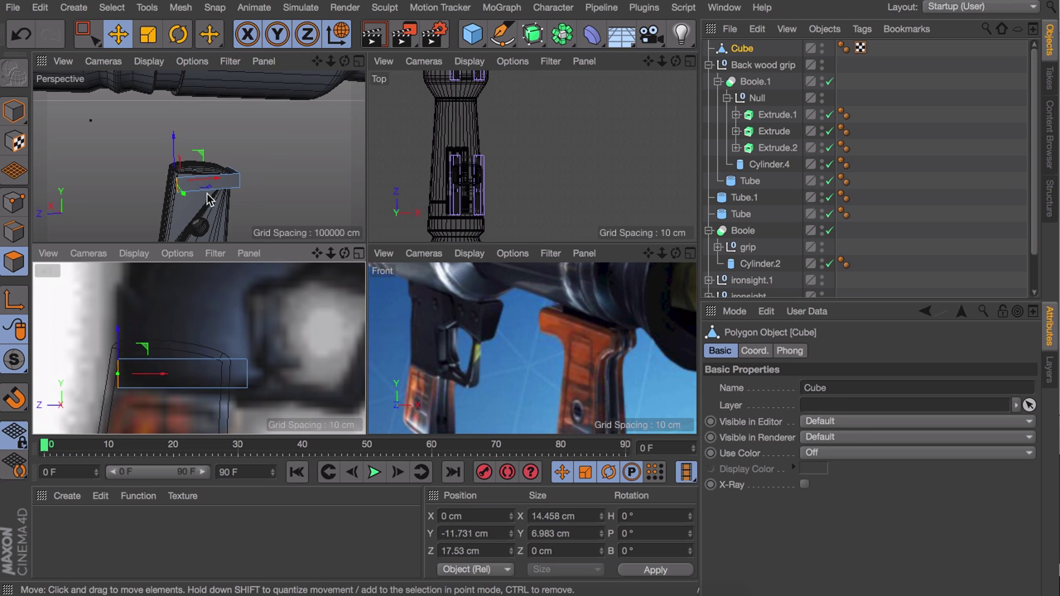
{"action": "scroll", "coordinate": [209, 184], "scroll_direction": "up", "scroll_amount": 5}
{"action": "left_click_drag", "start_coordinate": [169, 180], "coordinate": [158, 181]}
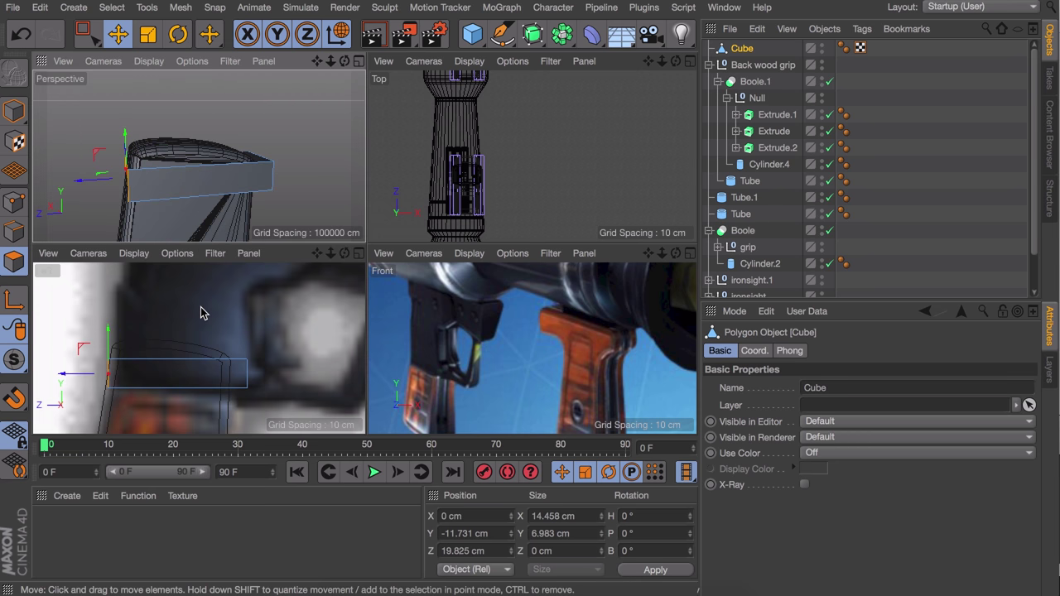
Step: Disable Create Caps for the Extrude tool and extrude the slab's trigger-side end face slightly outward
{"action": "key", "text": "ctrl+d"}
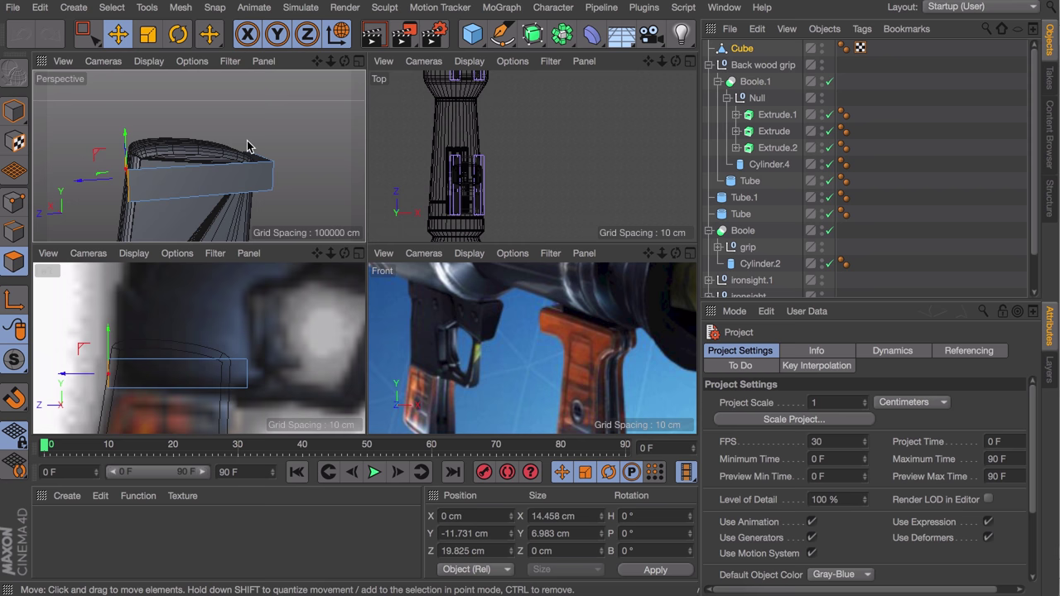
{"action": "key", "text": "d"}
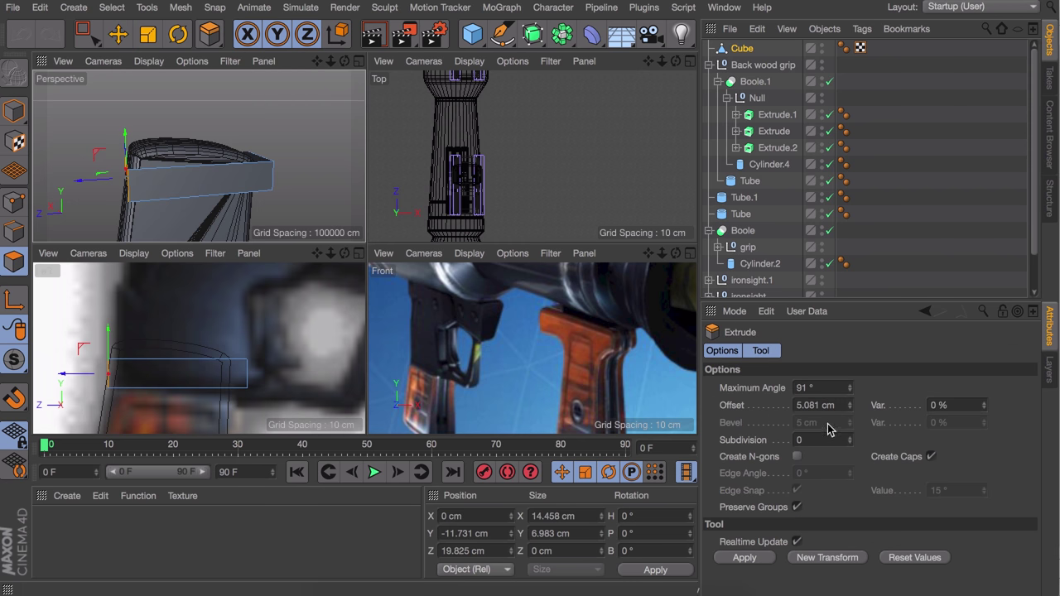
{"action": "left_click", "coordinate": [932, 456]}
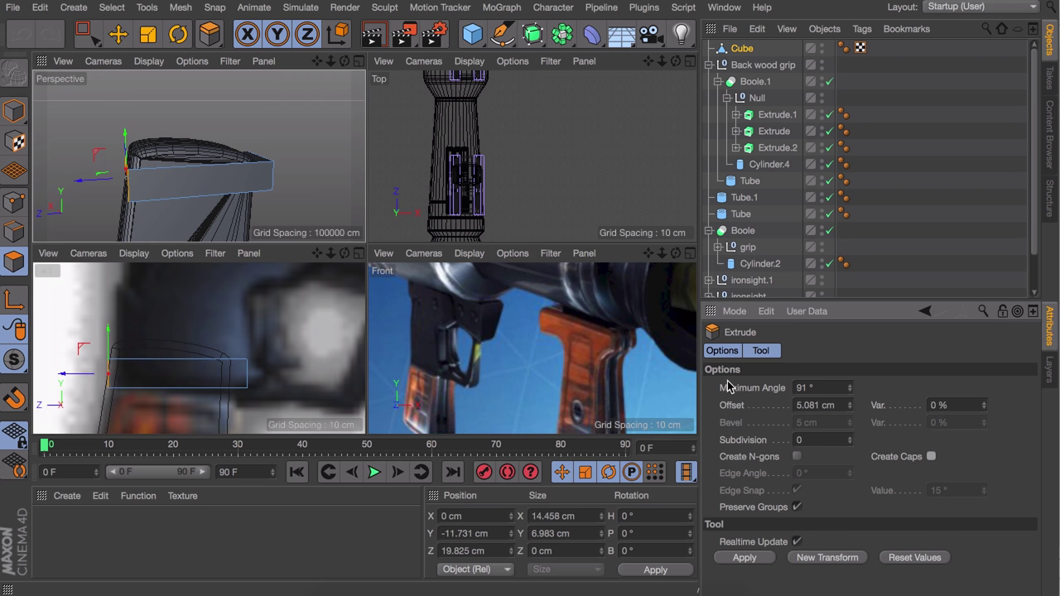
{"action": "left_click_drag", "start_coordinate": [253, 166], "coordinate": [126, 164], "text": "alt"}
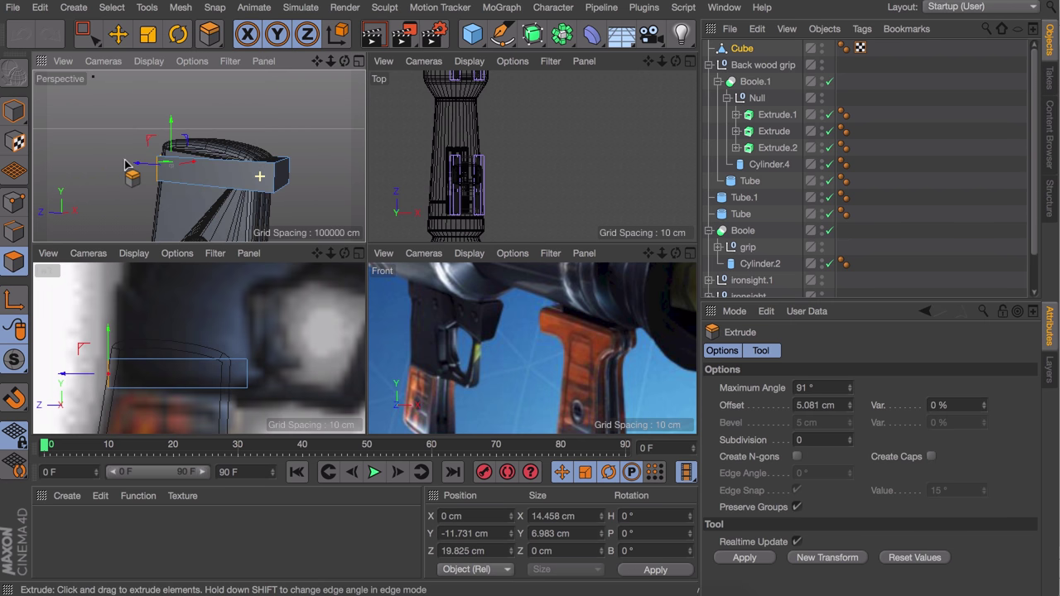
{"action": "left_click", "coordinate": [284, 174]}
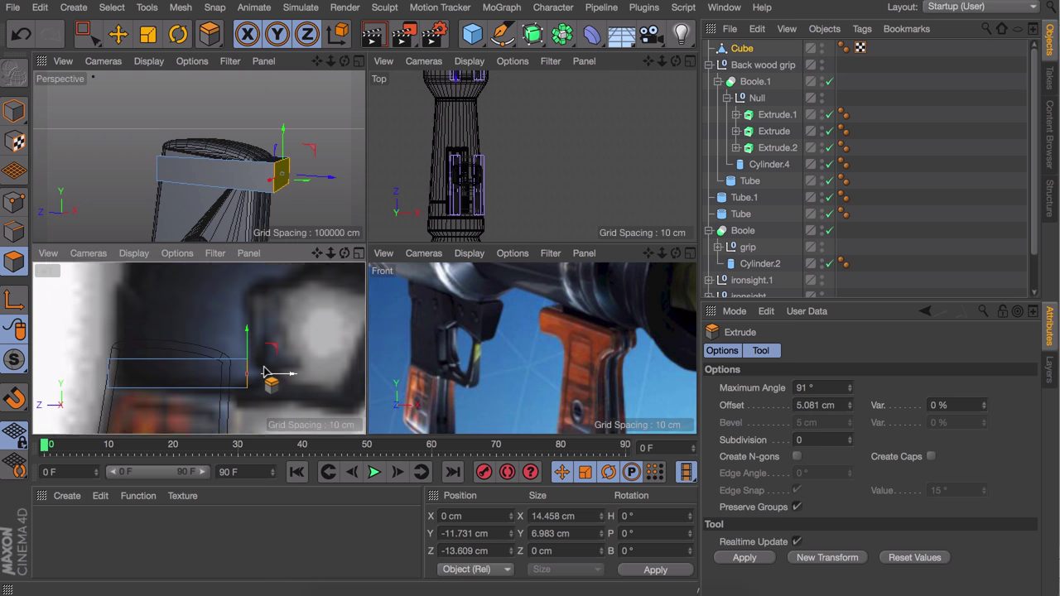
{"action": "scroll", "coordinate": [261, 375], "scroll_direction": "up", "scroll_amount": 2}
{"action": "left_click", "coordinate": [314, 136]}
{"action": "key", "text": "e"}
Step: Extrude the slab's main upper face upward by about 16.7 cm along the reference image
{"action": "left_click", "coordinate": [263, 158]}
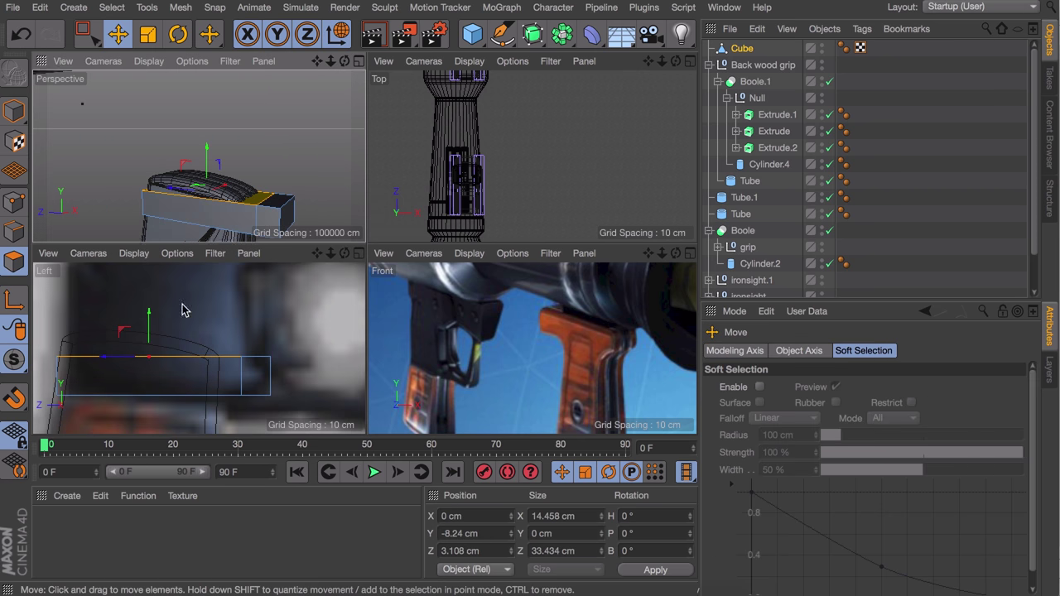
{"action": "middle_click", "coordinate": [184, 307]}
{"action": "scroll", "coordinate": [280, 301], "scroll_direction": "down", "scroll_amount": 3}
{"action": "left_click_drag", "start_coordinate": [270, 225], "coordinate": [268, 126], "text": "ctrl"}
{"action": "key", "text": "ctrl+z"}
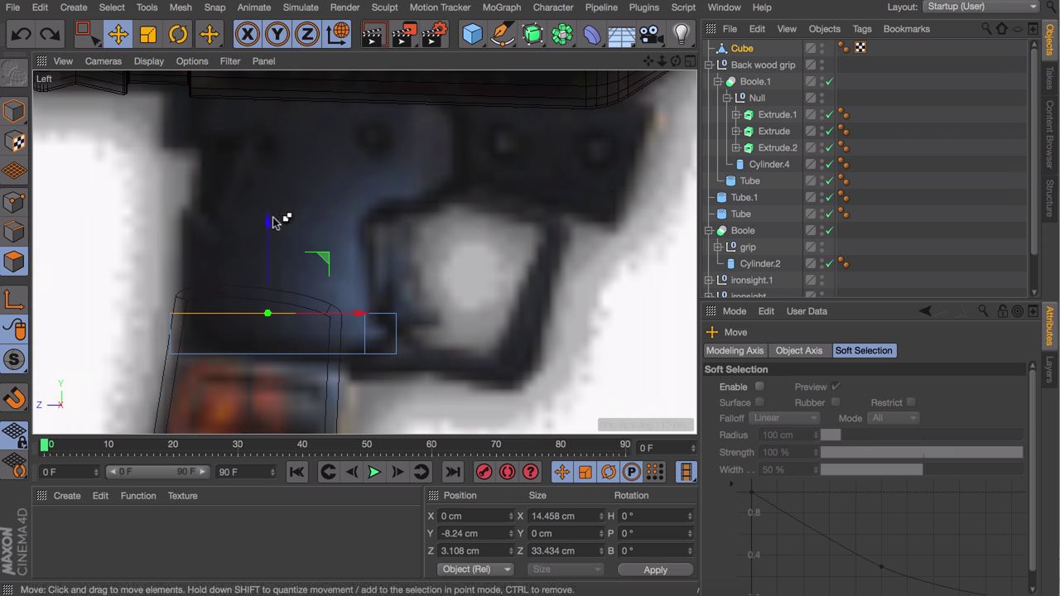
{"action": "key", "text": "d"}
{"action": "mouse_move", "coordinate": [314, 213]}
{"action": "left_mouse_down"}
{"action": "mouse_move", "coordinate": [373, 214]}
{"action": "mouse_move", "coordinate": [316, 214]}
{"action": "left_mouse_up"}
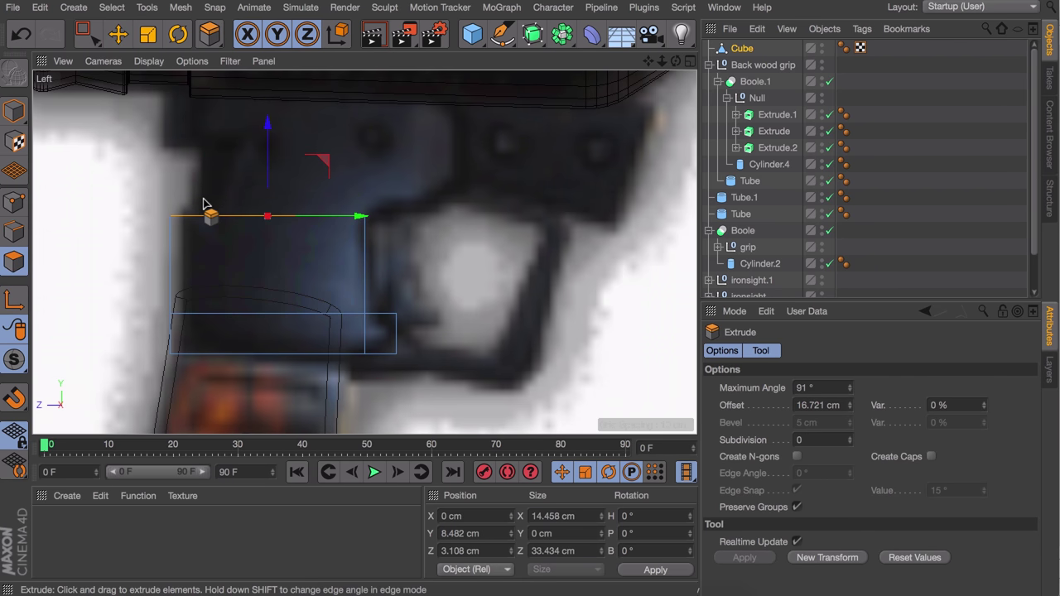
Step: Add a vertical loop cut near the rear edge of the raised block
{"action": "key", "text": "k"}
{"action": "key", "text": "l"}
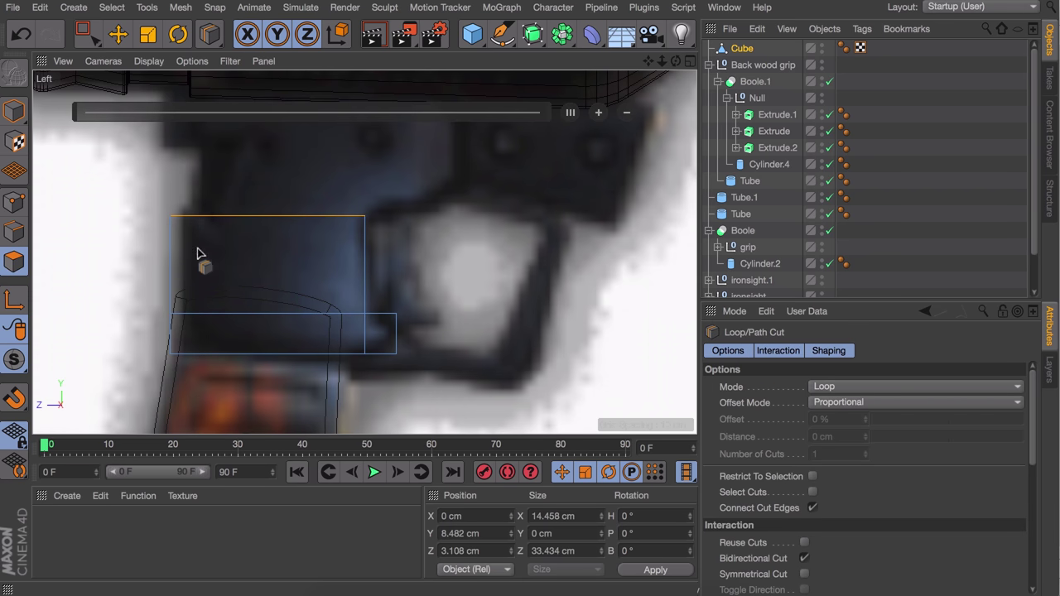
{"action": "left_click", "coordinate": [200, 215]}
{"action": "key", "text": "e"}
Step: Extrude the block's larger upper face up into the launcher body in two sections, the second about 12.5 cm high
{"action": "middle_click", "coordinate": [266, 170]}
{"action": "left_click_drag", "start_coordinate": [230, 131], "coordinate": [225, 139], "text": "alt"}
{"action": "left_click", "coordinate": [225, 124]}
{"action": "key", "text": "d"}
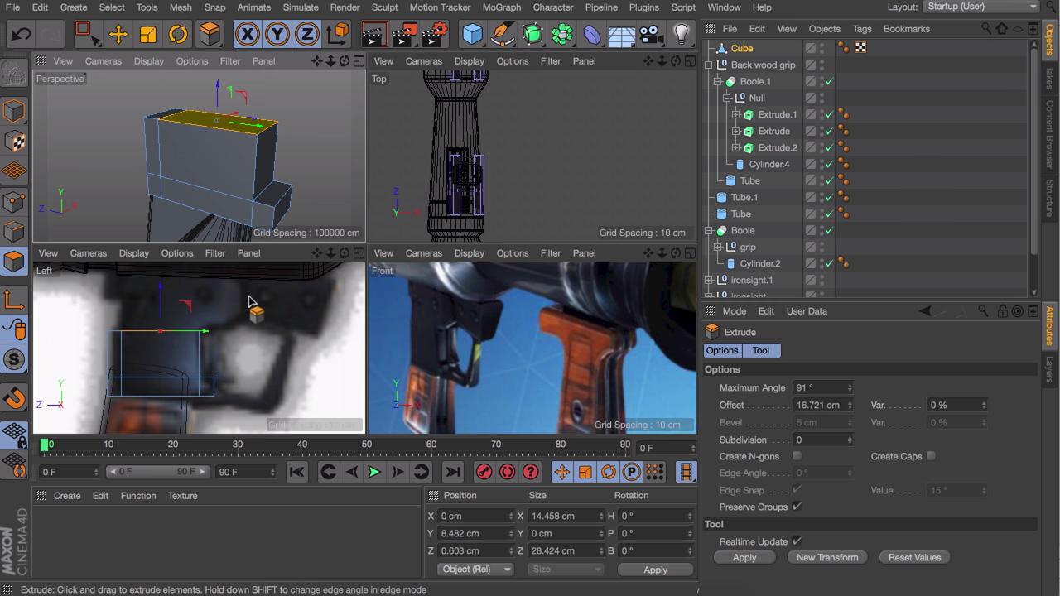
{"action": "mouse_move", "coordinate": [243, 310]}
{"action": "left_mouse_down"}
{"action": "mouse_move", "coordinate": [276, 310]}
{"action": "mouse_move", "coordinate": [257, 310]}
{"action": "left_mouse_up"}
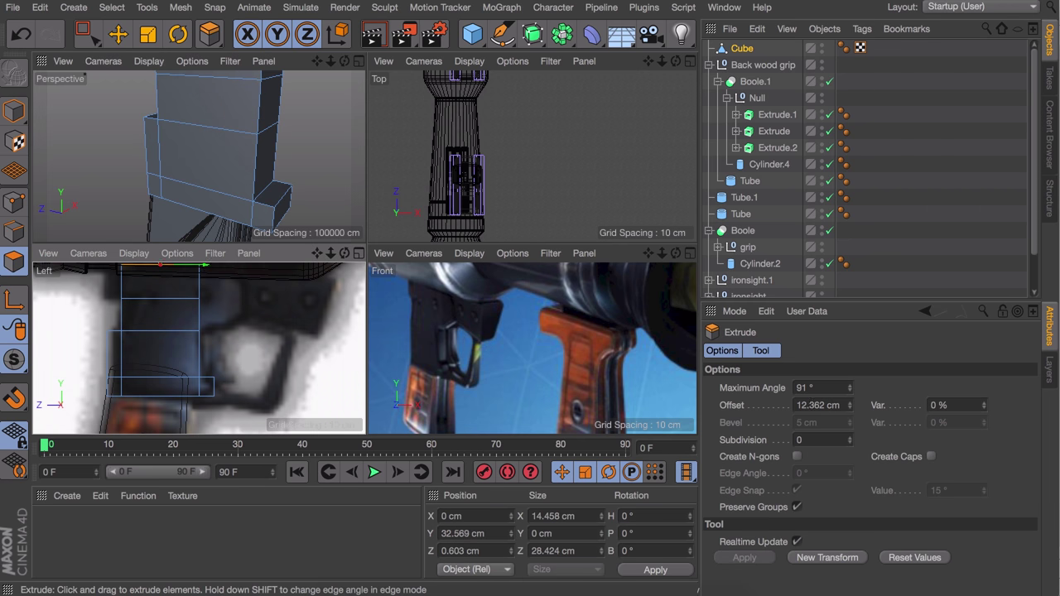
Step: Extrude the upper section's rear face outward by about 7.1 cm and the two upper trigger-side faces by about 15.8 cm
{"action": "middle_click_drag", "start_coordinate": [175, 125], "coordinate": [168, 229], "text": "alt"}
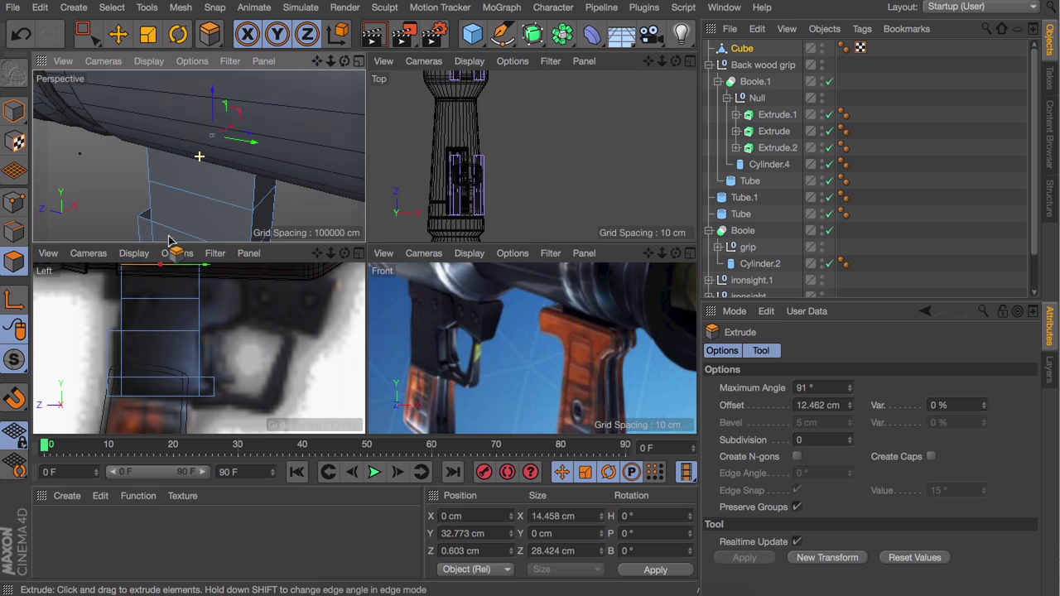
{"action": "left_click_drag", "start_coordinate": [174, 204], "coordinate": [329, 162], "text": "alt"}
{"action": "left_click", "coordinate": [135, 173]}
{"action": "left_click_drag", "start_coordinate": [157, 310], "coordinate": [177, 310]}
{"action": "left_click_drag", "start_coordinate": [187, 174], "coordinate": [190, 175], "text": "alt"}
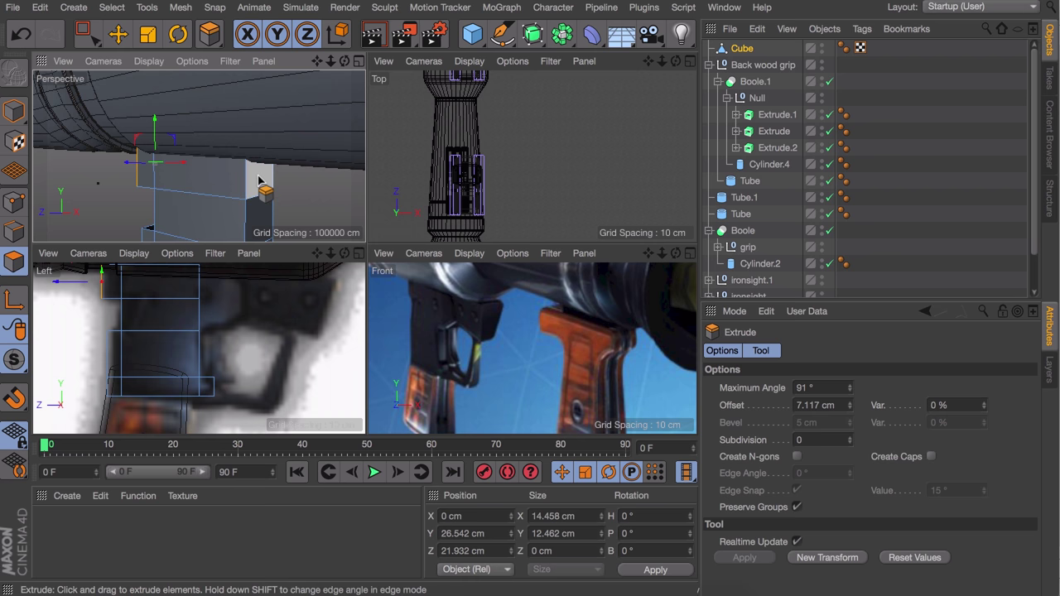
{"action": "left_click_drag", "start_coordinate": [258, 181], "coordinate": [329, 180]}
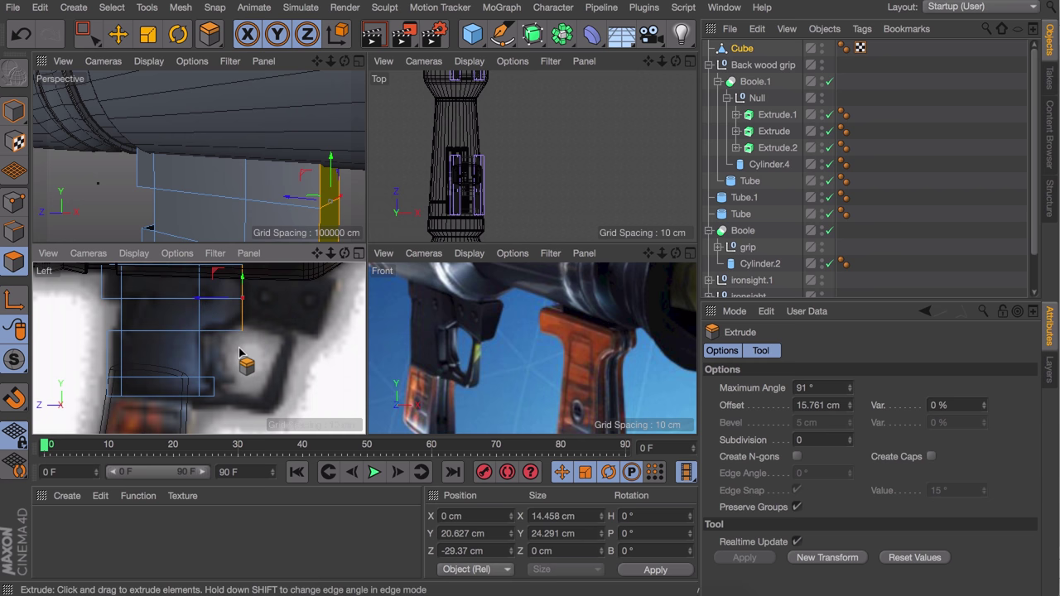
Step: Place the trigger housing cube under a new Subdivision Surface to smooth it
{"action": "left_click", "coordinate": [533, 41]}
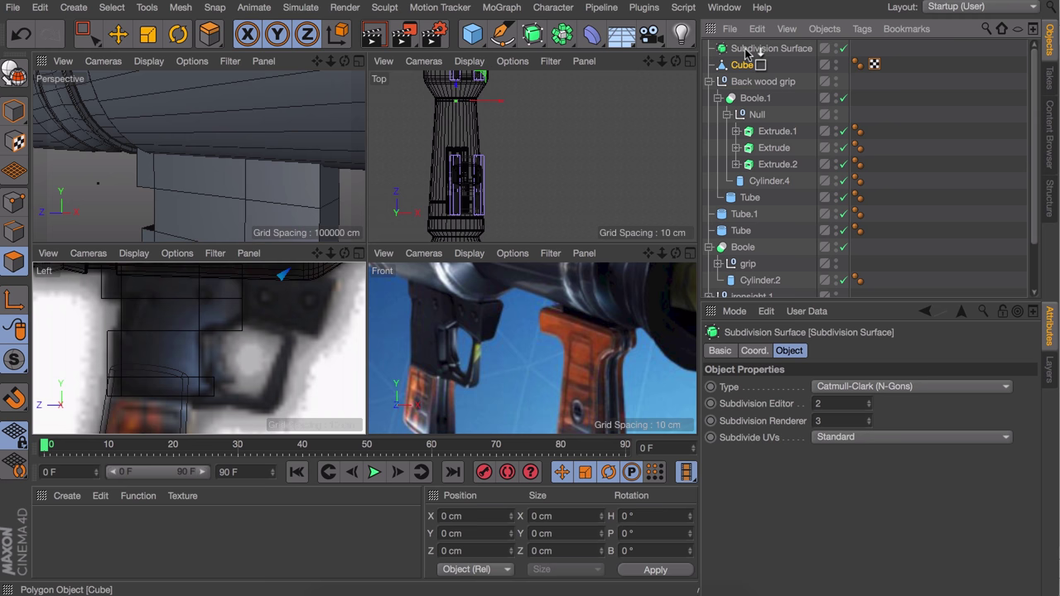
{"action": "left_click_drag", "start_coordinate": [748, 52], "coordinate": [748, 49]}
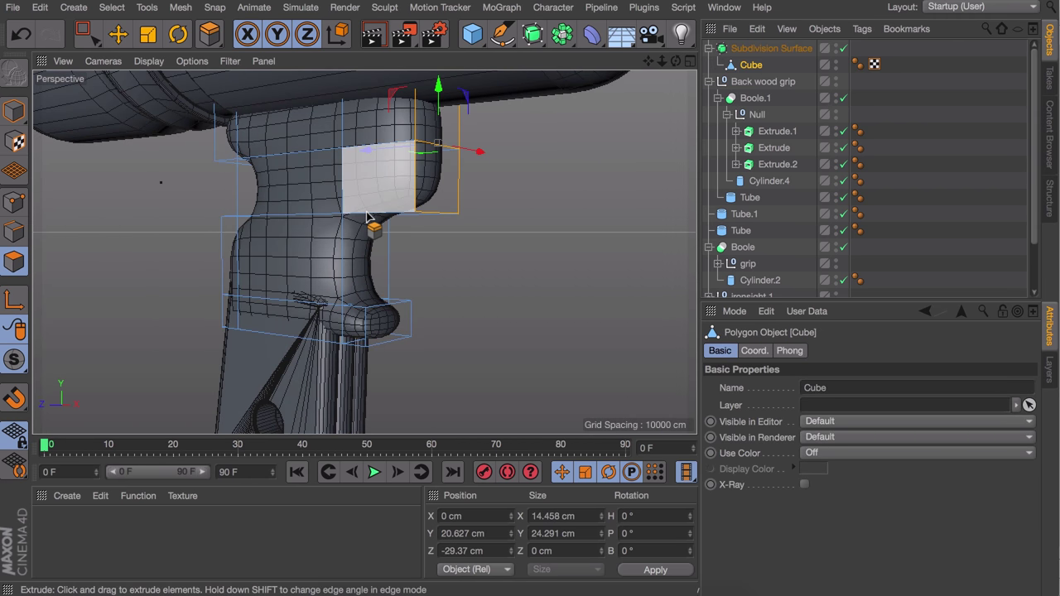
{"action": "key", "text": "e"}
{"action": "left_click", "coordinate": [456, 241]}
Step: Add loop cuts close to the edges of the housing's lower lip, sides and upper block to tighten the smoothed corners
{"action": "key", "text": "k"}
{"action": "key", "text": "l"}
{"action": "left_click_drag", "start_coordinate": [456, 234], "coordinate": [309, 309], "text": "alt"}
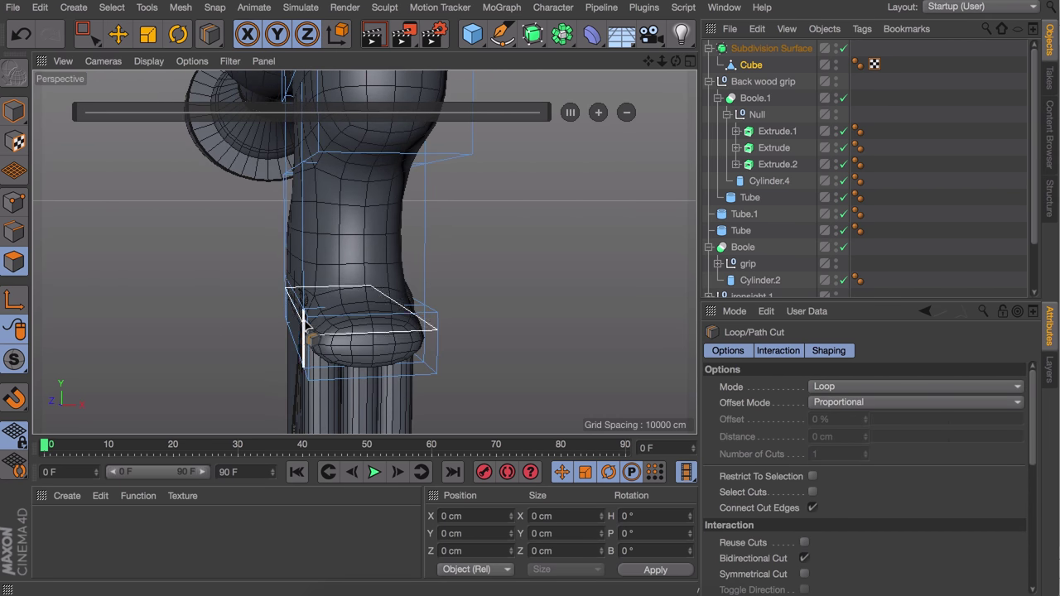
{"action": "left_click", "coordinate": [324, 307]}
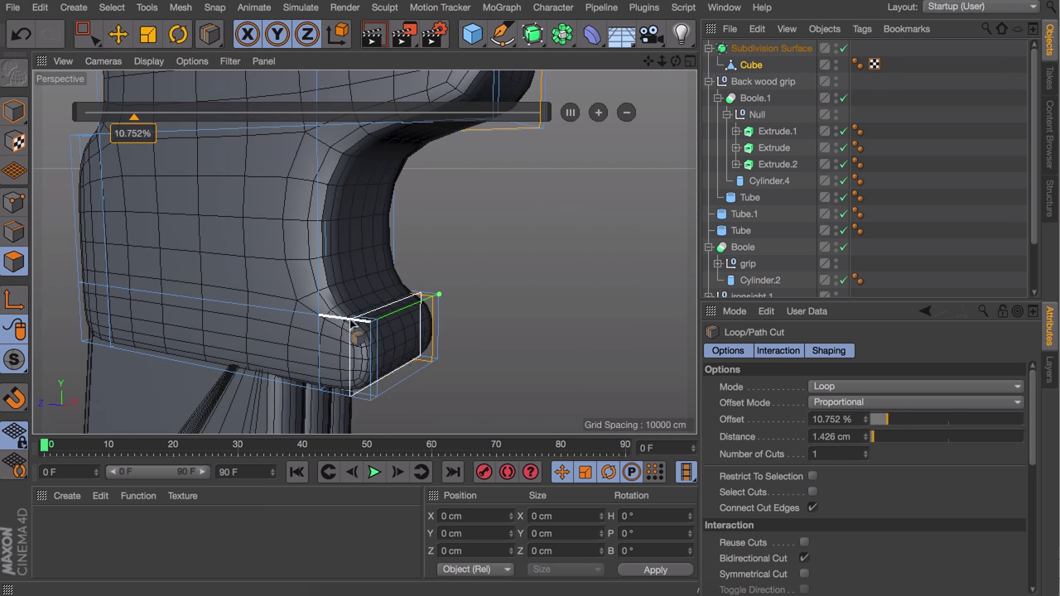
{"action": "left_click_drag", "start_coordinate": [249, 283], "coordinate": [231, 331], "text": "alt"}
{"action": "left_click", "coordinate": [229, 370]}
{"action": "left_click_drag", "start_coordinate": [230, 370], "coordinate": [456, 215], "text": "alt"}
{"action": "left_click", "coordinate": [428, 284]}
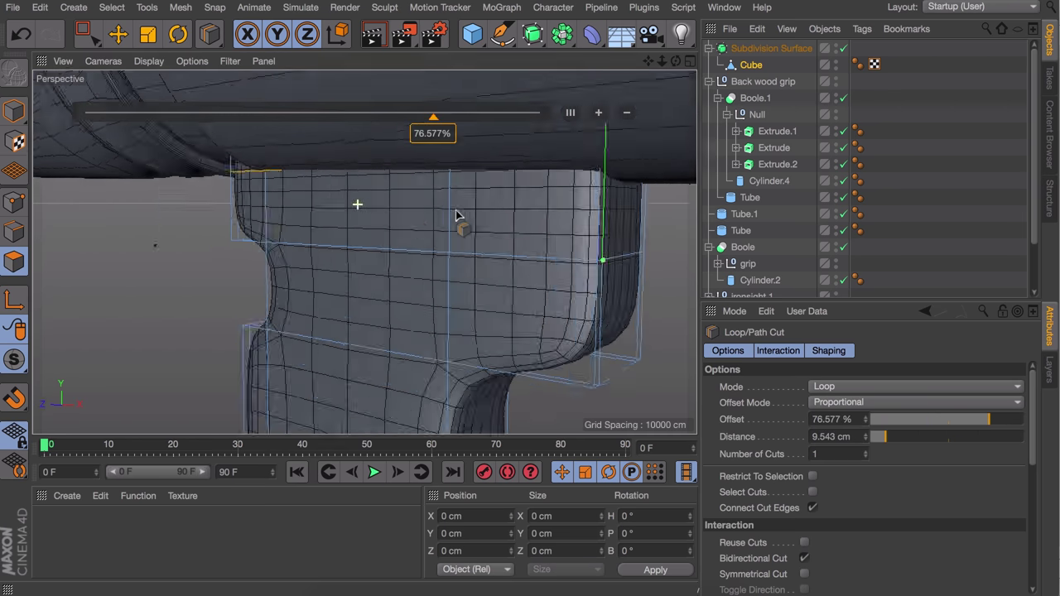
{"action": "left_click", "coordinate": [456, 216]}
{"action": "middle_click", "coordinate": [245, 354]}
{"action": "scroll", "coordinate": [246, 354], "scroll_direction": "up", "scroll_amount": 5}
{"action": "scroll", "coordinate": [135, 203], "scroll_direction": "up", "scroll_amount": 5}
{"action": "scroll", "coordinate": [218, 358], "scroll_direction": "up", "scroll_amount": 3}
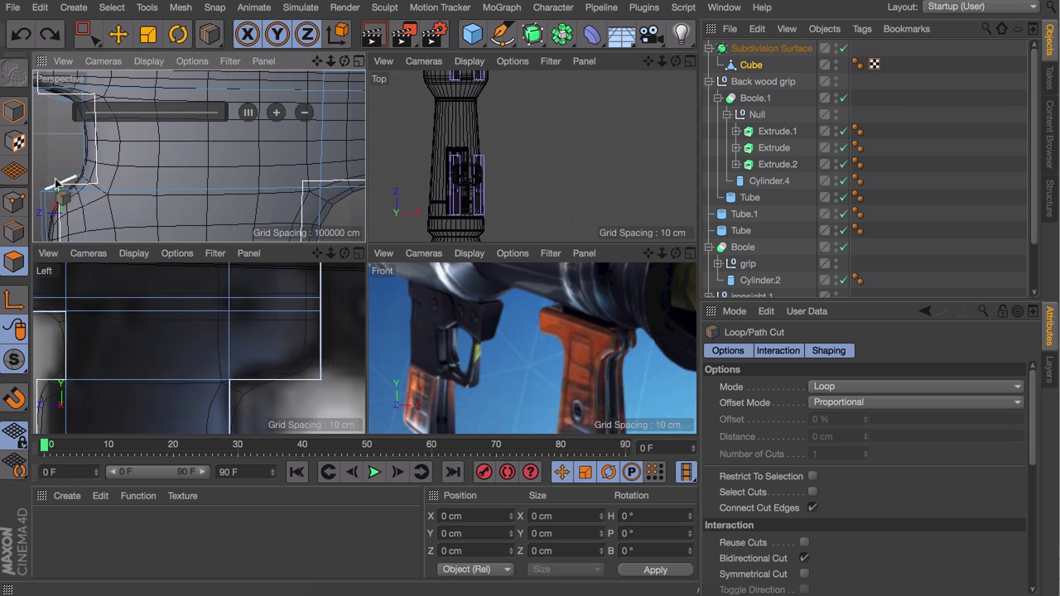
{"action": "scroll", "coordinate": [251, 174], "scroll_direction": "down", "scroll_amount": 4}
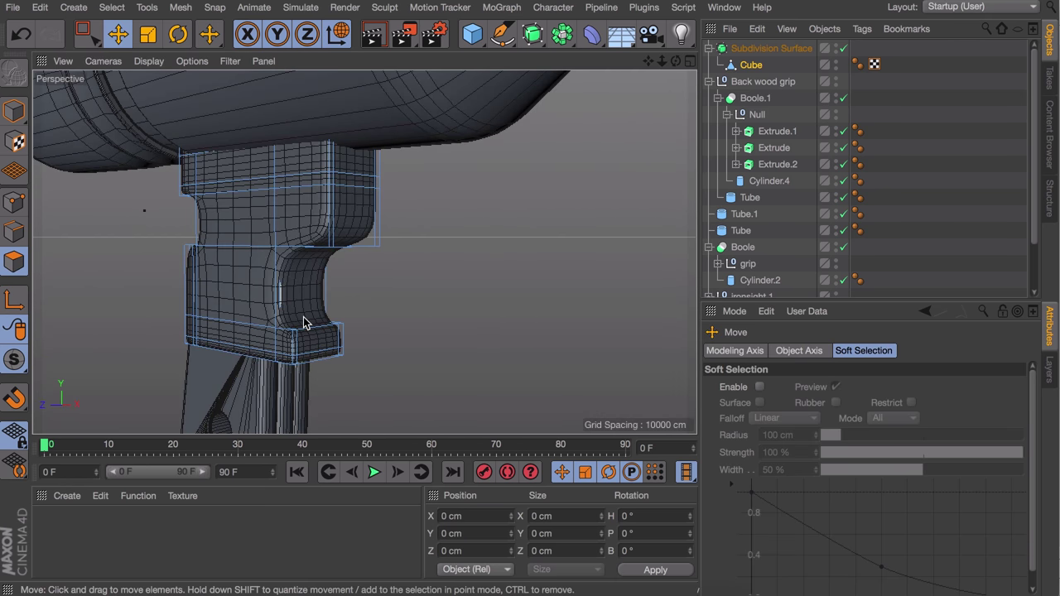
Step: Add a vertical loop cut down the trigger side of the housing and set its offset to 50 %
{"action": "scroll", "coordinate": [285, 242], "scroll_direction": "up", "scroll_amount": 3}
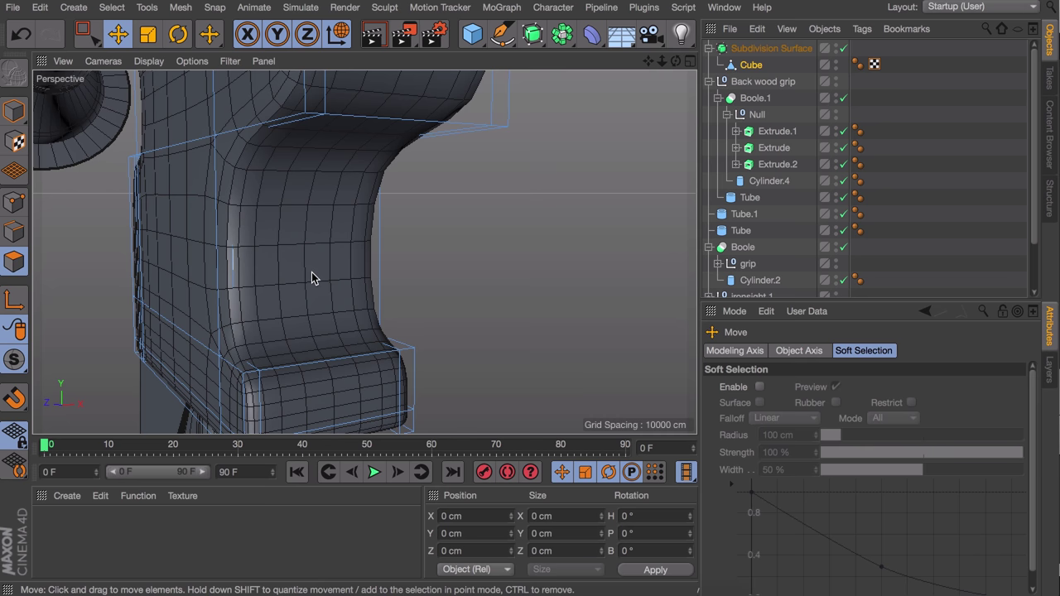
{"action": "key", "text": "k"}
{"action": "key", "text": "l"}
{"action": "left_click_drag", "start_coordinate": [334, 380], "coordinate": [310, 329], "text": "alt"}
{"action": "left_click", "coordinate": [337, 324]}
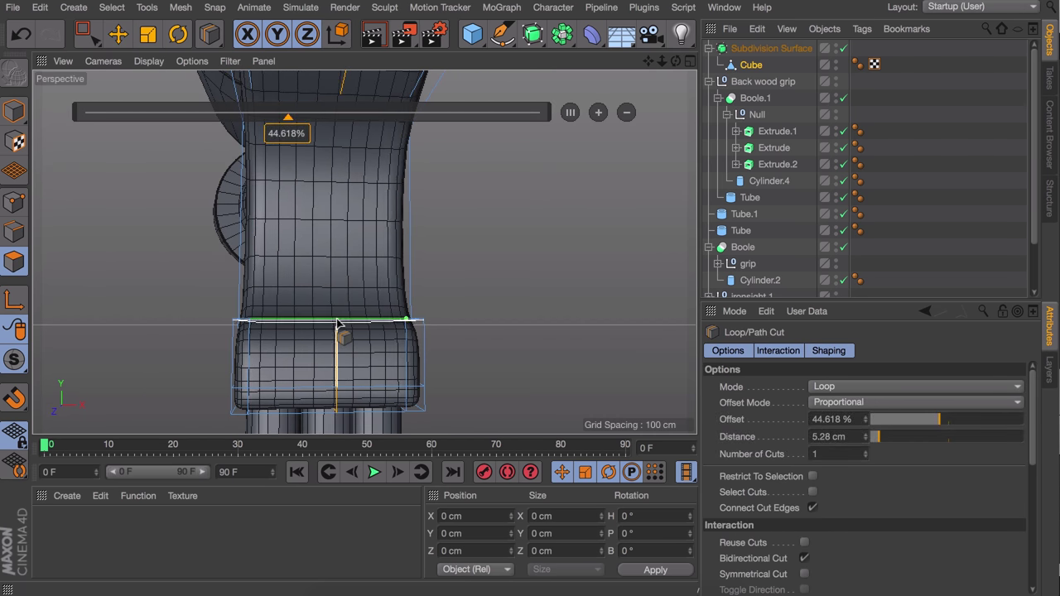
{"action": "left_click", "coordinate": [837, 419]}
{"action": "type", "text": "50"}
{"action": "key", "text": "Return"}
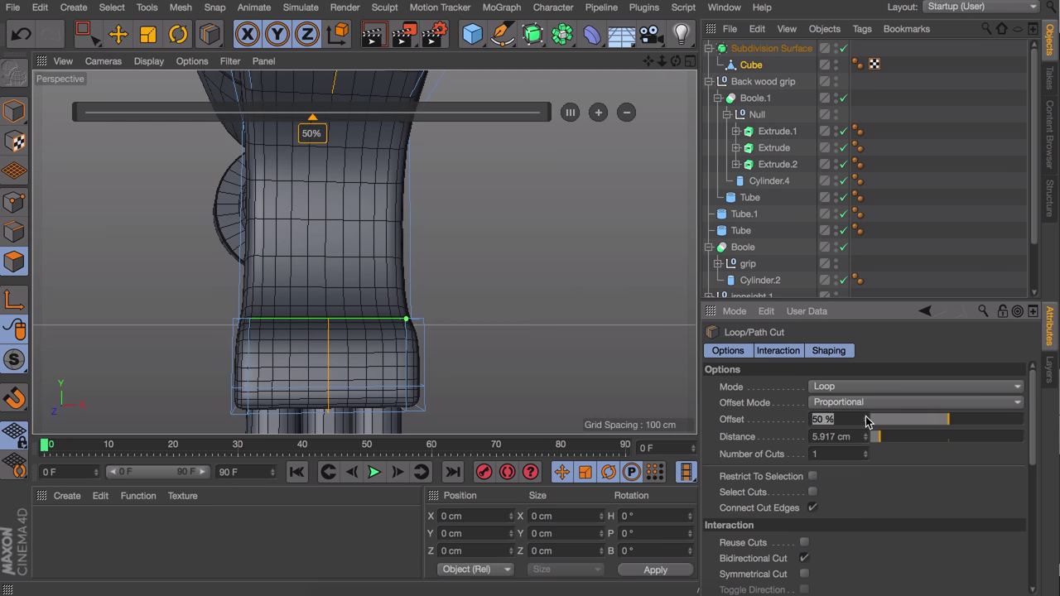
Step: Shift the vertical cut off centre and add a second vertical loop cut beside it at 45 % offset
{"action": "left_click_drag", "start_coordinate": [949, 422], "coordinate": [970, 421]}
{"action": "left_click", "coordinate": [867, 417]}
{"action": "left_click", "coordinate": [866, 417]}
{"action": "left_click", "coordinate": [351, 324]}
{"action": "key", "text": "Tab"}
{"action": "type", "text": "45"}
{"action": "key", "text": "Return"}
{"action": "left_click_drag", "start_coordinate": [368, 330], "coordinate": [384, 365], "text": "alt"}
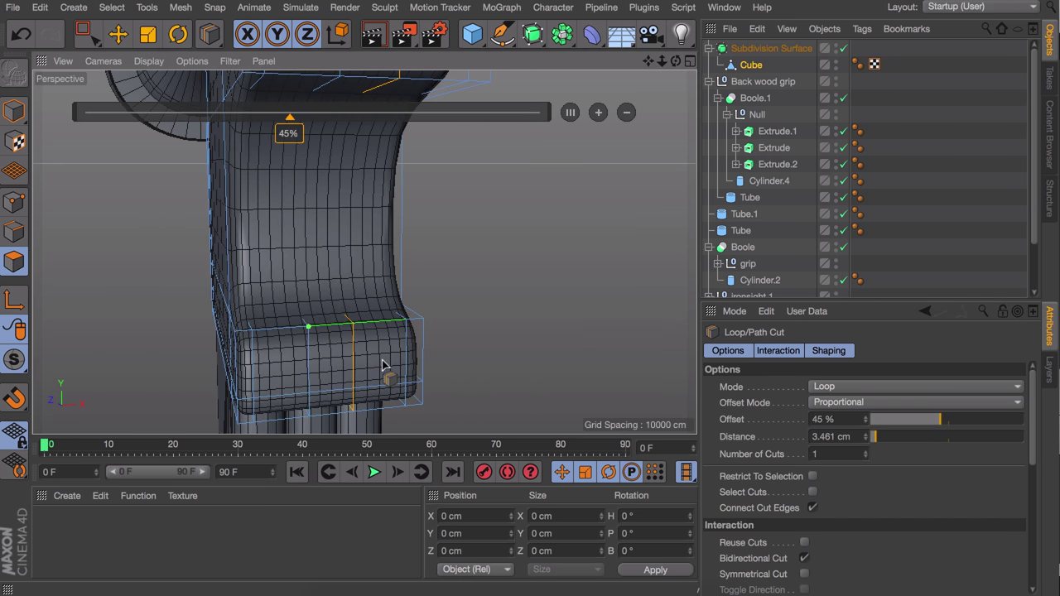
{"action": "left_click_drag", "start_coordinate": [328, 348], "coordinate": [301, 299], "text": "alt"}
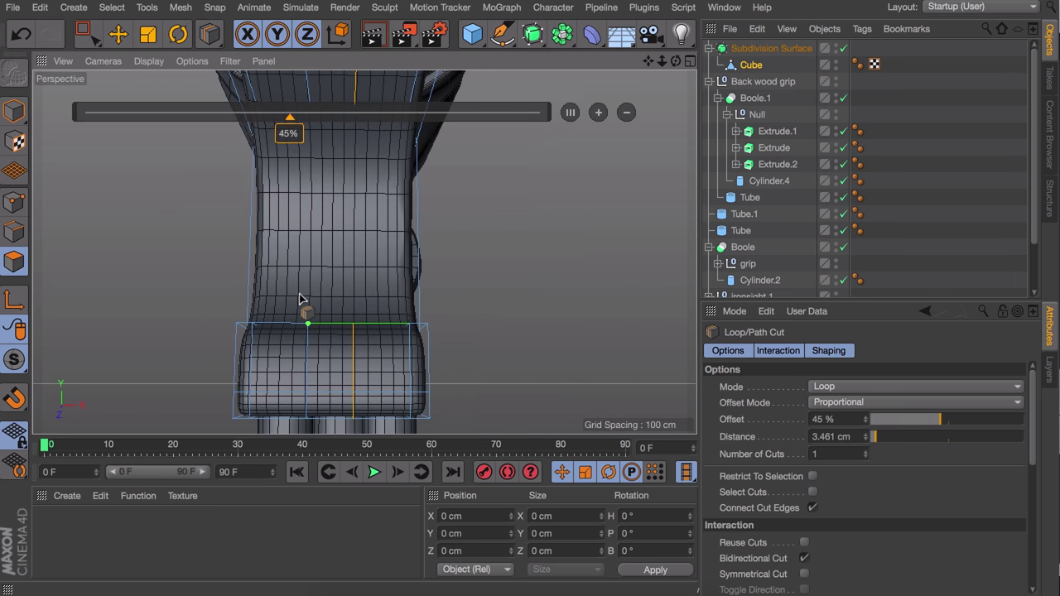
Step: Extrude the narrow central strip of faces on the housing's trigger side inward by about 2.7 cm to form a groove
{"action": "key", "text": "e"}
{"action": "left_click_drag", "start_coordinate": [323, 345], "coordinate": [355, 363], "text": "alt"}
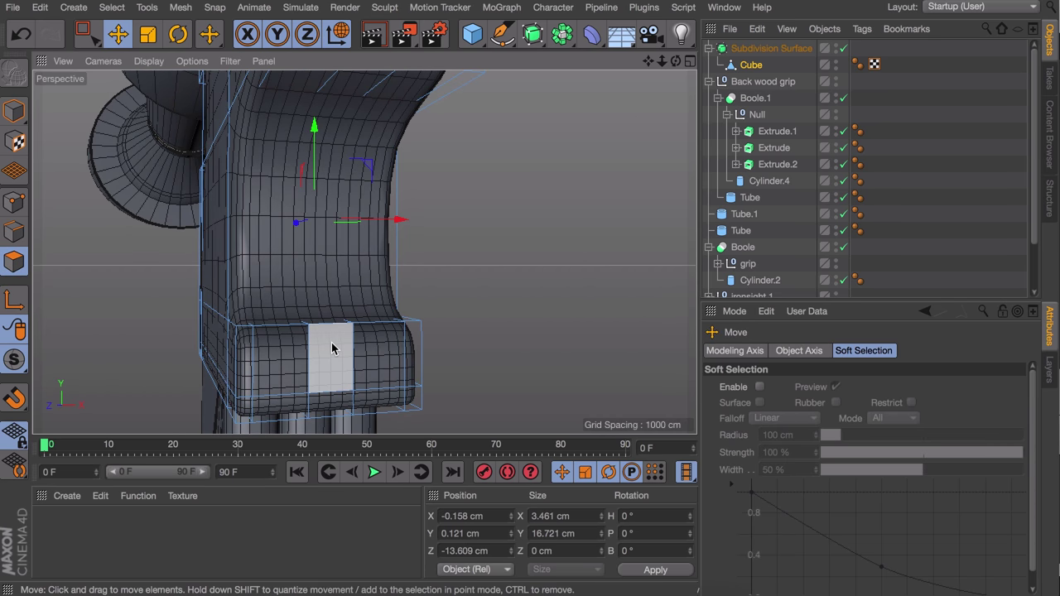
{"action": "left_click_drag", "start_coordinate": [324, 316], "coordinate": [334, 333], "text": "alt"}
{"action": "left_click", "coordinate": [333, 329], "text": "shift"}
{"action": "left_click", "coordinate": [338, 366], "text": "shift"}
{"action": "middle_click_drag", "start_coordinate": [330, 280], "coordinate": [322, 330], "text": "alt"}
{"action": "left_click_drag", "start_coordinate": [324, 260], "coordinate": [320, 237], "text": "alt"}
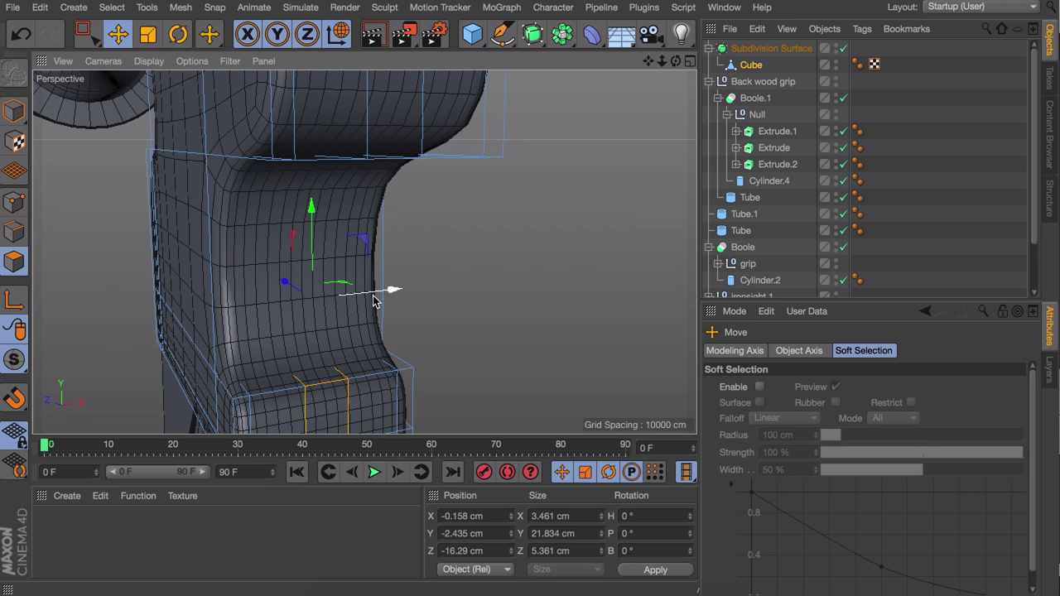
{"action": "key", "text": "d"}
{"action": "mouse_move", "coordinate": [502, 276]}
{"action": "left_mouse_down"}
{"action": "mouse_move", "coordinate": [474, 276]}
{"action": "mouse_move", "coordinate": [525, 290]}
{"action": "mouse_move", "coordinate": [489, 288]}
{"action": "left_mouse_up"}
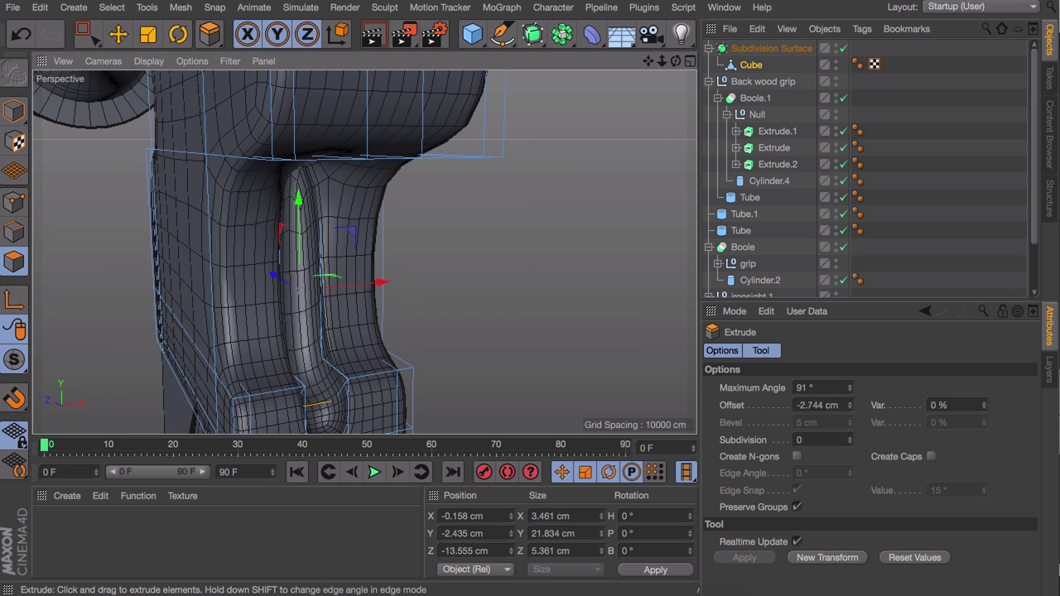
{"action": "right_click_drag", "start_coordinate": [328, 386], "coordinate": [346, 315], "text": "alt"}
{"action": "left_click_drag", "start_coordinate": [346, 315], "coordinate": [304, 281], "text": "alt"}
{"action": "right_click_drag", "start_coordinate": [381, 259], "coordinate": [369, 310], "text": "alt"}
{"action": "key", "text": "e"}
{"action": "left_click", "coordinate": [497, 286]}
{"action": "left_click", "coordinate": [857, 181]}
{"action": "left_click", "coordinate": [949, 164]}
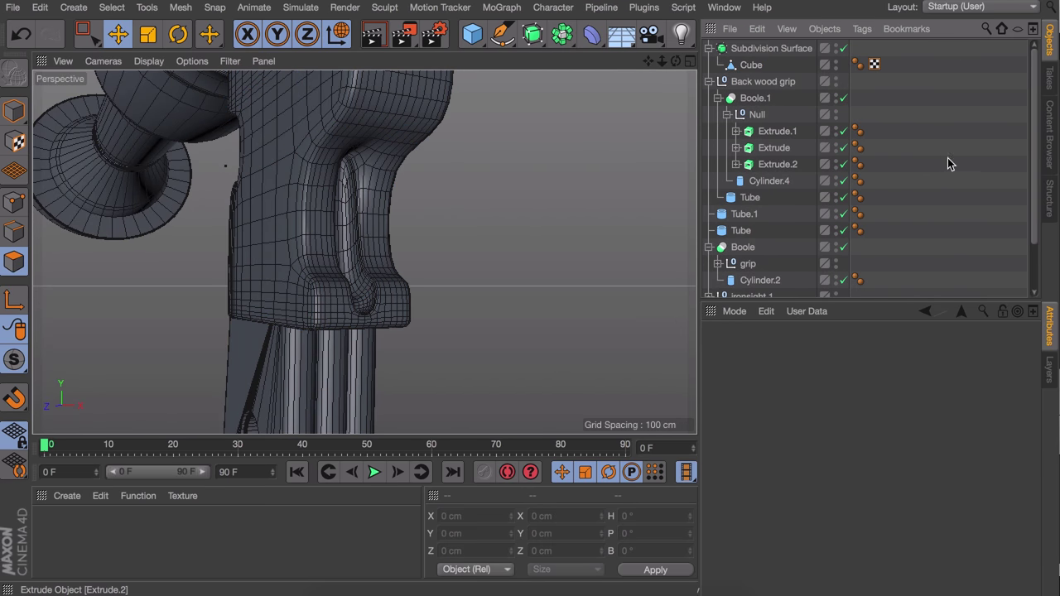
Step: Add a cube about 3.5 cm wide, 20.7 cm high and 10 cm deep and position it in the trigger groove
{"action": "middle_click", "coordinate": [288, 260]}
{"action": "scroll", "coordinate": [443, 354], "scroll_direction": "up", "scroll_amount": 3}
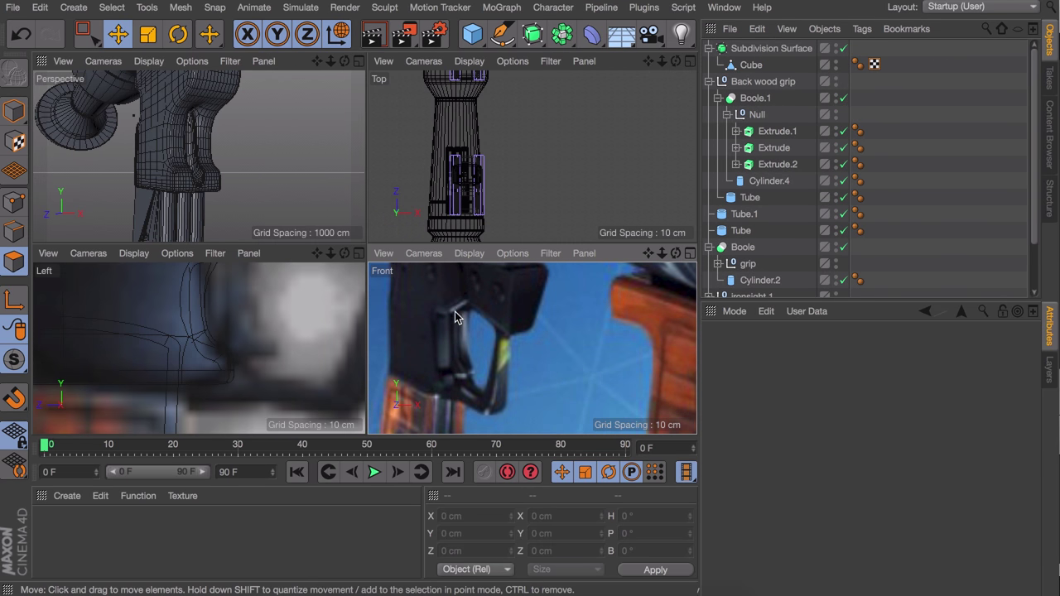
{"action": "middle_click_drag", "start_coordinate": [275, 310], "coordinate": [254, 356], "text": "alt"}
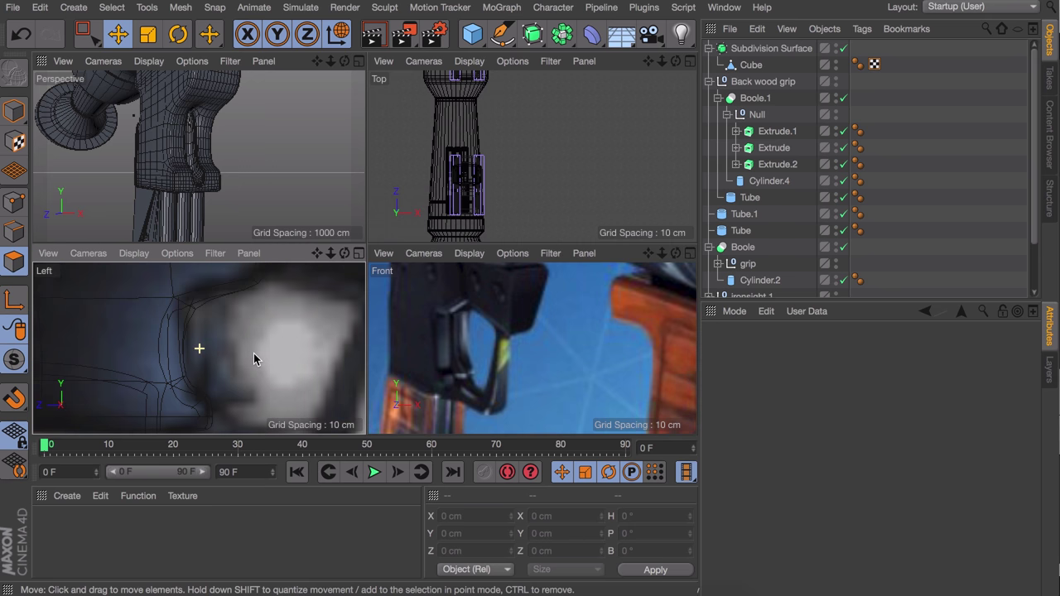
{"action": "left_click", "coordinate": [469, 37]}
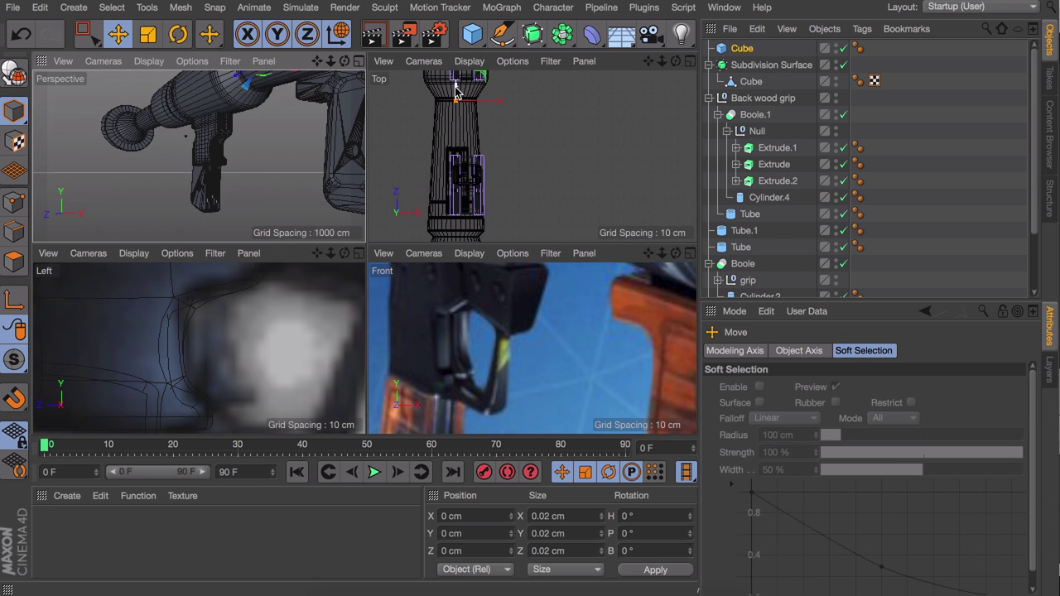
{"action": "middle_click", "coordinate": [267, 184]}
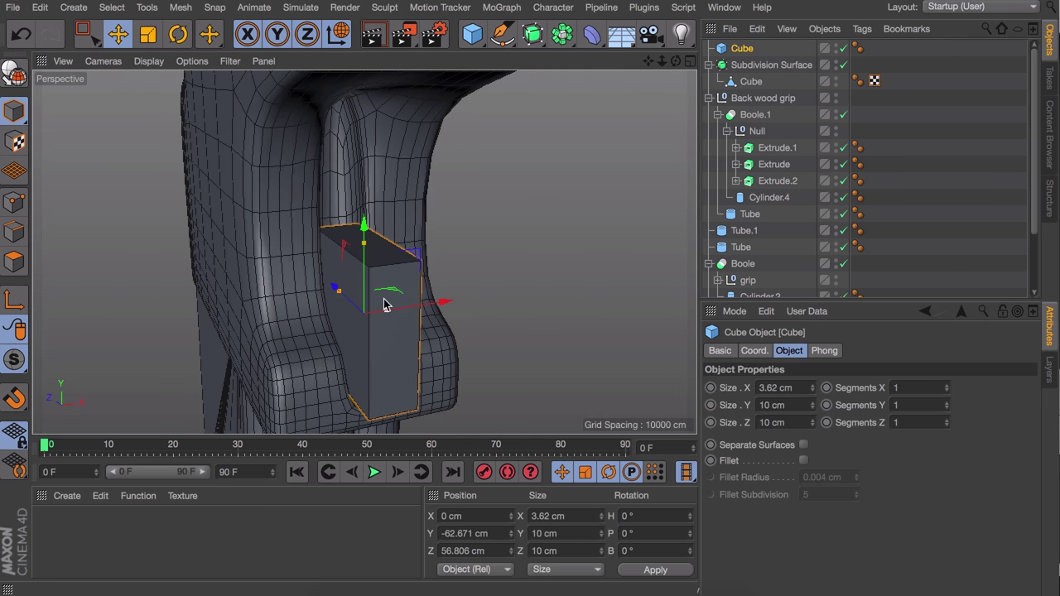
{"action": "left_click_drag", "start_coordinate": [386, 301], "coordinate": [386, 237]}
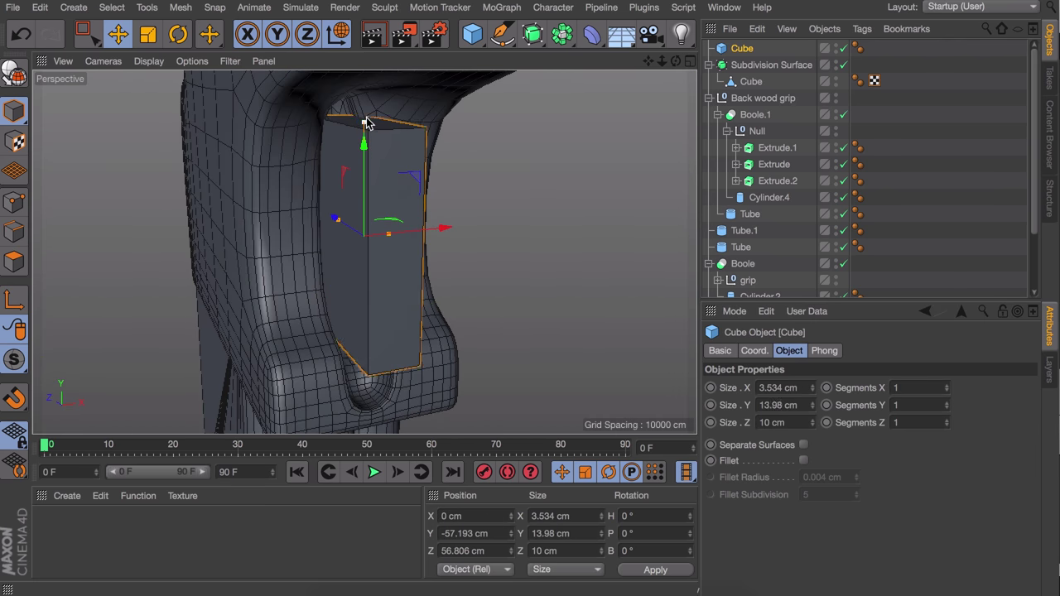
{"action": "middle_click", "coordinate": [255, 367]}
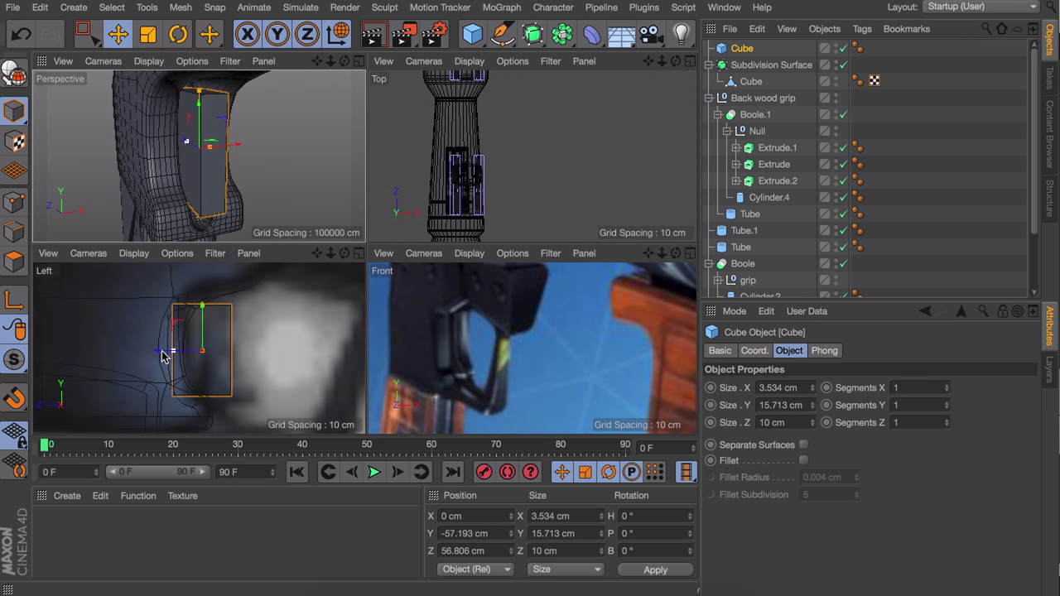
{"action": "left_click_drag", "start_coordinate": [158, 351], "coordinate": [133, 354]}
{"action": "mouse_move", "coordinate": [182, 315]}
{"action": "left_mouse_down"}
{"action": "mouse_move", "coordinate": [183, 299]}
{"action": "mouse_move", "coordinate": [185, 315]}
{"action": "left_mouse_up"}
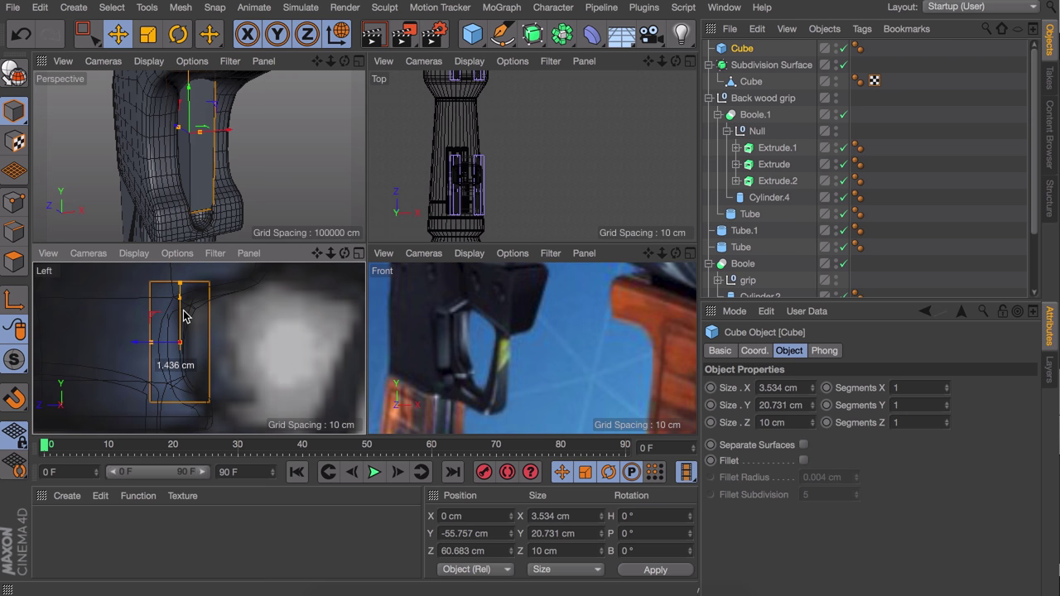
Step: Make the trigger cube editable and add a horizontal loop cut near its lower end
{"action": "key", "text": "c"}
{"action": "key", "text": "k"}
{"action": "key", "text": "l"}
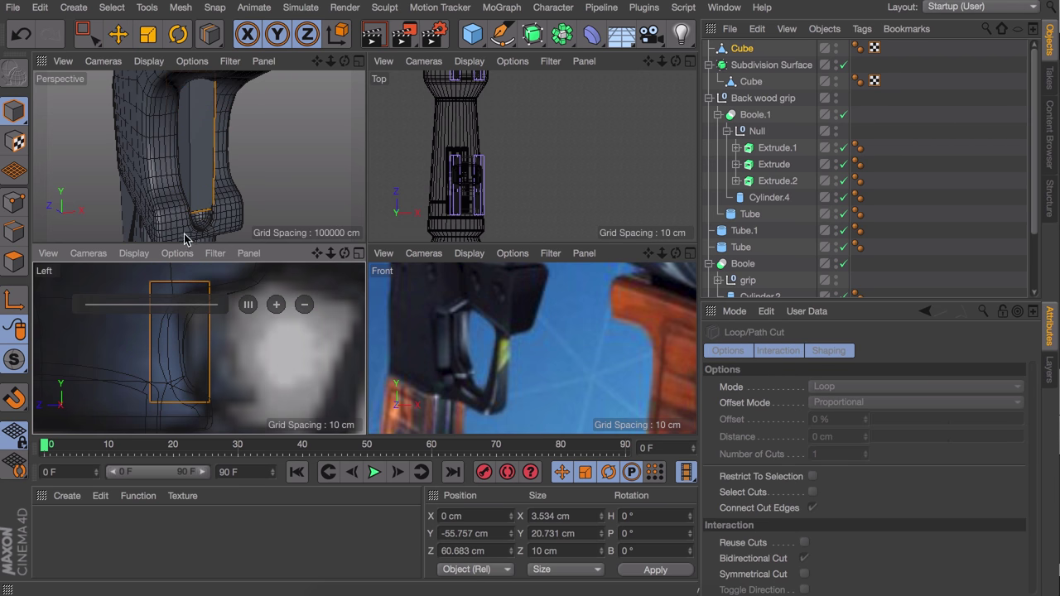
{"action": "left_click", "coordinate": [25, 254]}
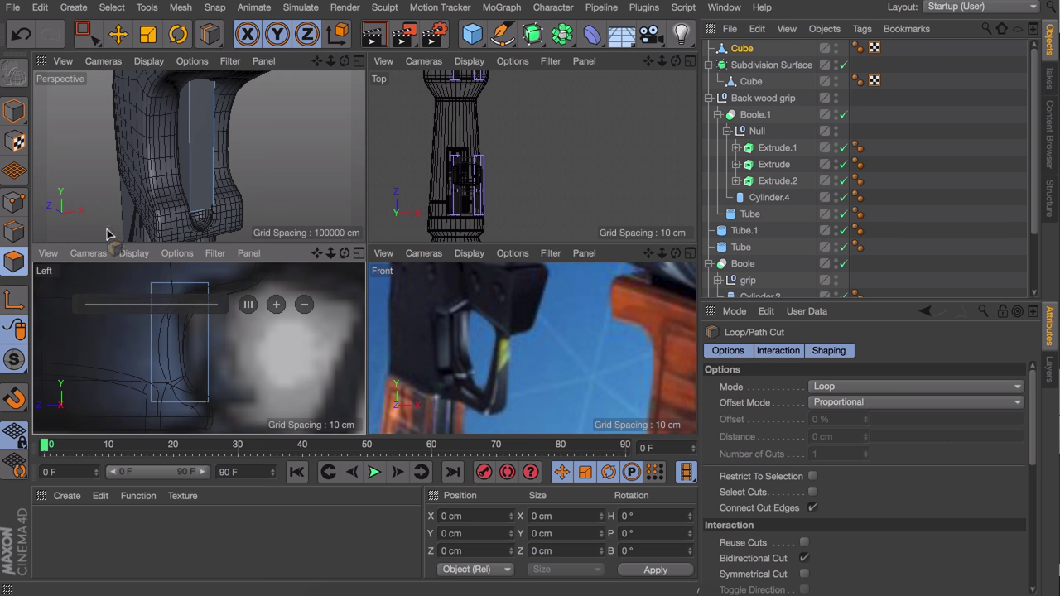
{"action": "left_click", "coordinate": [208, 374]}
Step: Extrude the trigger's lower front face outward by about 8.1 cm and place the cube under a new Subdivision Surface
{"action": "key", "text": "e"}
{"action": "key", "text": "d"}
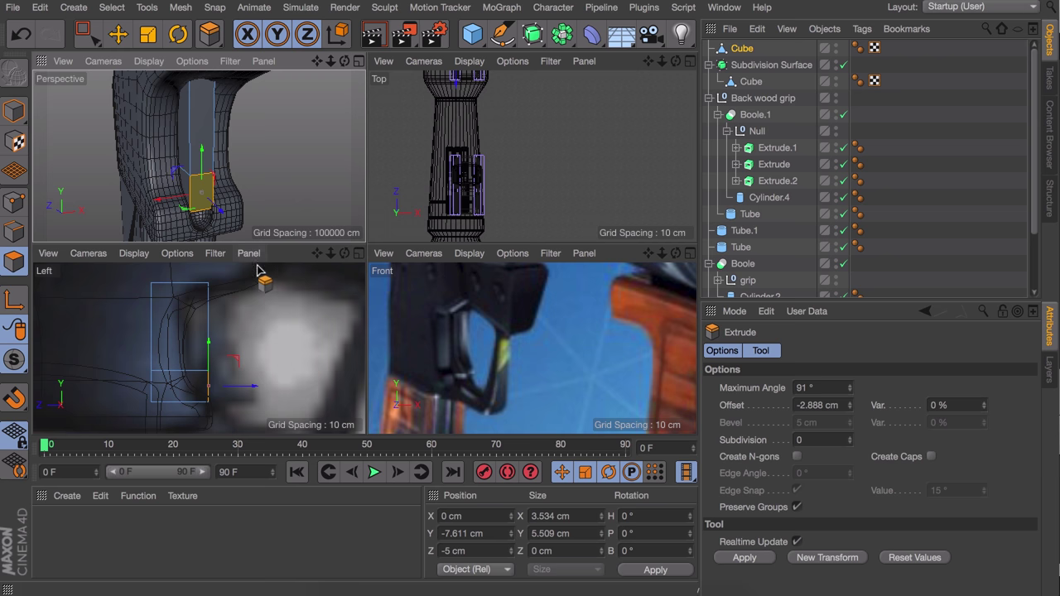
{"action": "mouse_move", "coordinate": [268, 204]}
{"action": "left_mouse_down"}
{"action": "mouse_move", "coordinate": [278, 207]}
{"action": "mouse_move", "coordinate": [268, 204]}
{"action": "left_mouse_up"}
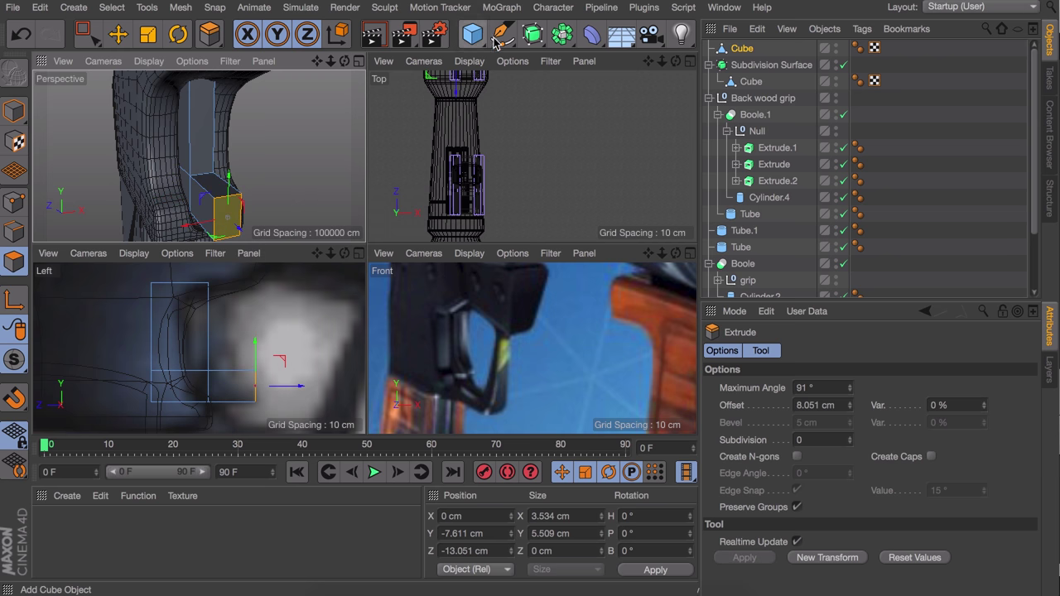
{"action": "left_click", "coordinate": [533, 33]}
{"action": "left_click_drag", "start_coordinate": [750, 66], "coordinate": [751, 48]}
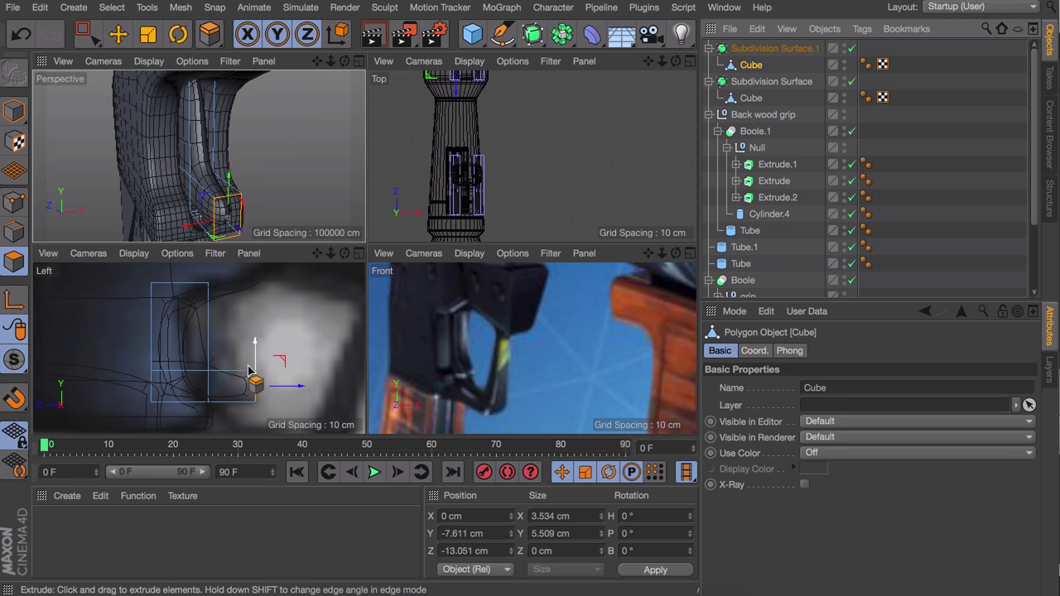
Step: Add loop cuts near the side edges of the trigger to sharpen its smoothed shape
{"action": "key", "text": "k"}
{"action": "key", "text": "l"}
{"action": "middle_click", "coordinate": [217, 188]}
{"action": "scroll", "coordinate": [352, 282], "scroll_direction": "up", "scroll_amount": 4}
{"action": "middle_click_drag", "start_coordinate": [353, 276], "coordinate": [324, 262], "text": "alt"}
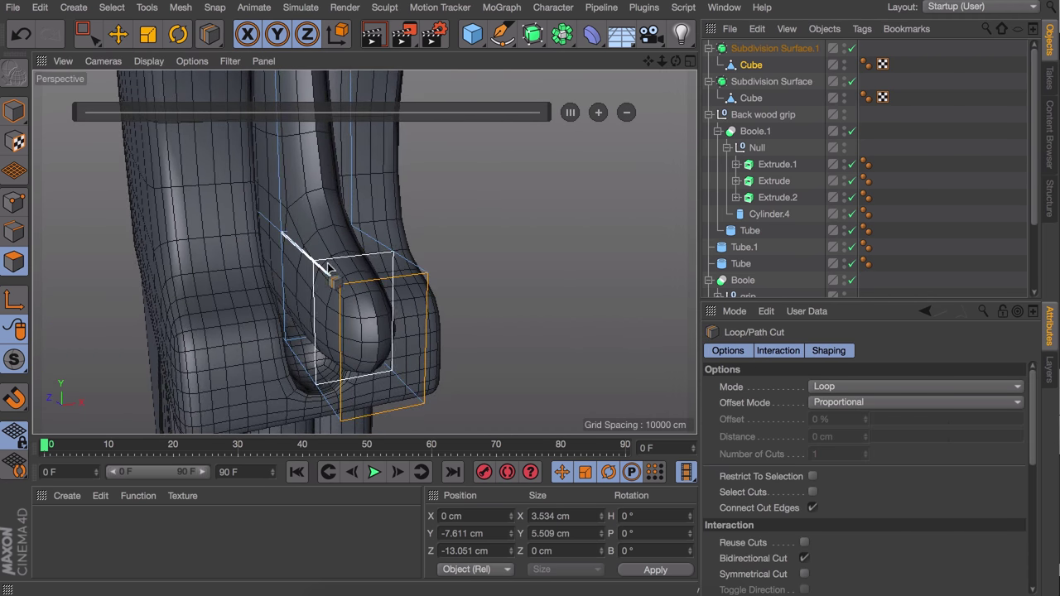
{"action": "left_click_drag", "start_coordinate": [337, 277], "coordinate": [282, 253], "text": "alt"}
{"action": "left_click", "coordinate": [391, 275]}
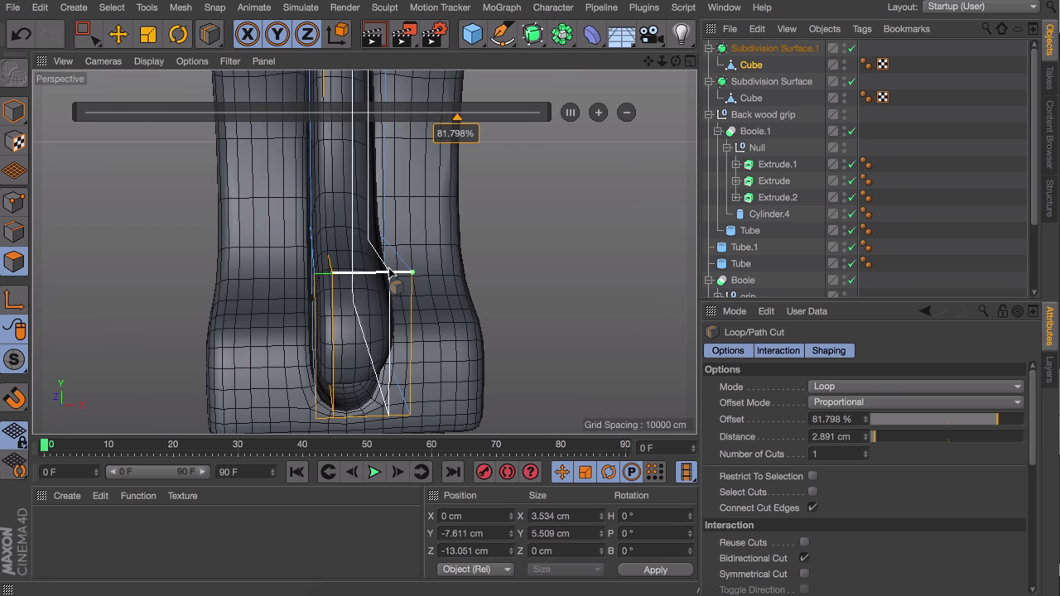
{"action": "left_click_drag", "start_coordinate": [355, 279], "coordinate": [290, 170], "text": "alt"}
{"action": "key", "text": "e"}
{"action": "left_click_drag", "start_coordinate": [227, 190], "coordinate": [354, 241], "text": "alt"}
{"action": "scroll", "coordinate": [248, 264], "scroll_direction": "down", "scroll_amount": 10}
{"action": "scroll", "coordinate": [227, 172], "scroll_direction": "up", "scroll_amount": 4}
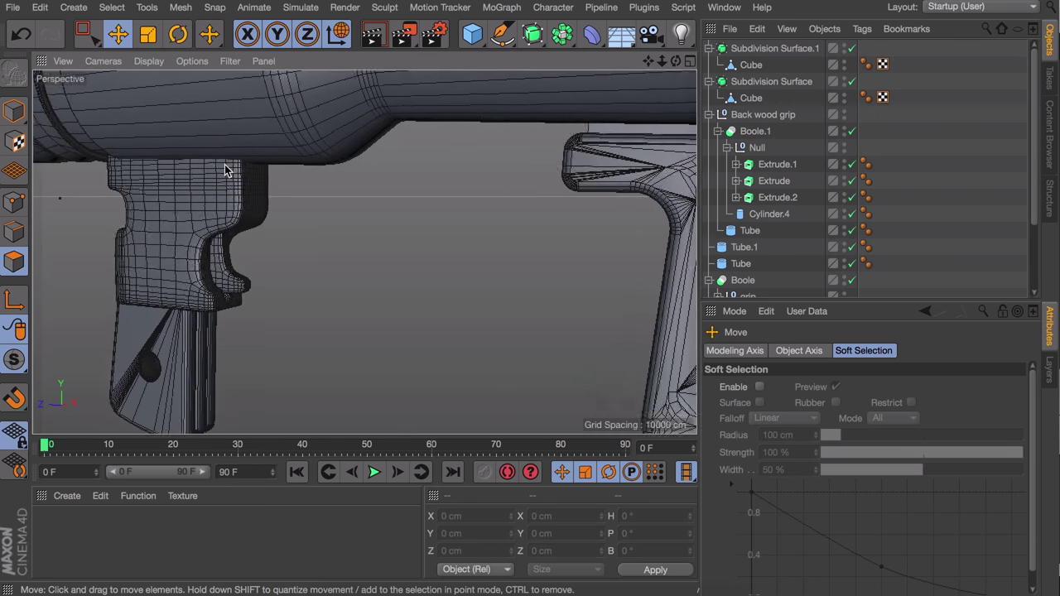
Step: Add a cube scaled to about 21.6 cm and move it in front of the trigger housing, under the launcher body
{"action": "middle_click", "coordinate": [229, 172]}
{"action": "scroll", "coordinate": [300, 311], "scroll_direction": "down", "scroll_amount": 5}
{"action": "middle_click_drag", "start_coordinate": [296, 300], "coordinate": [215, 332], "text": "alt"}
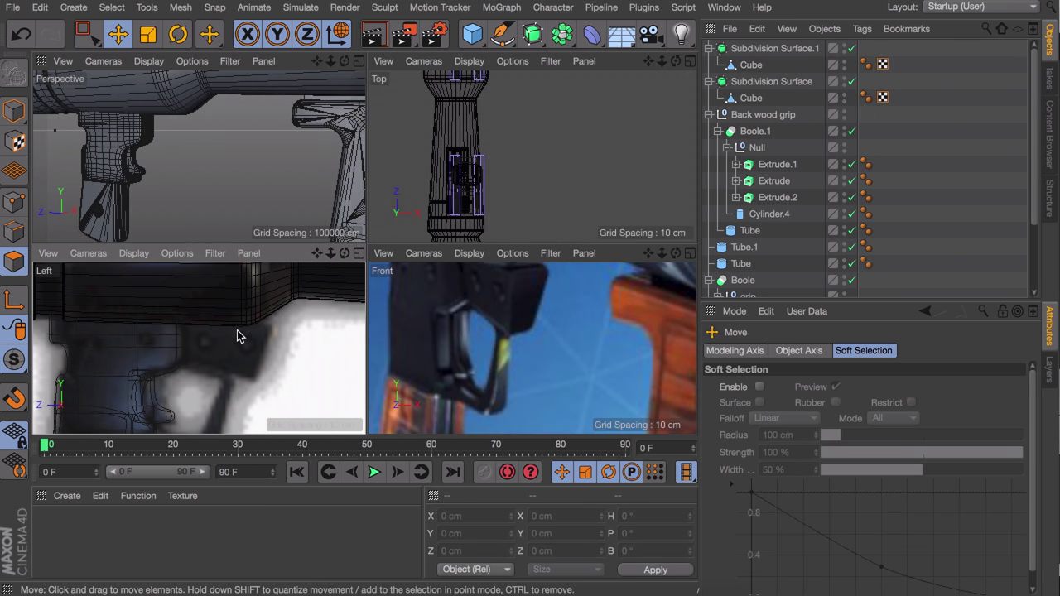
{"action": "left_click", "coordinate": [472, 33]}
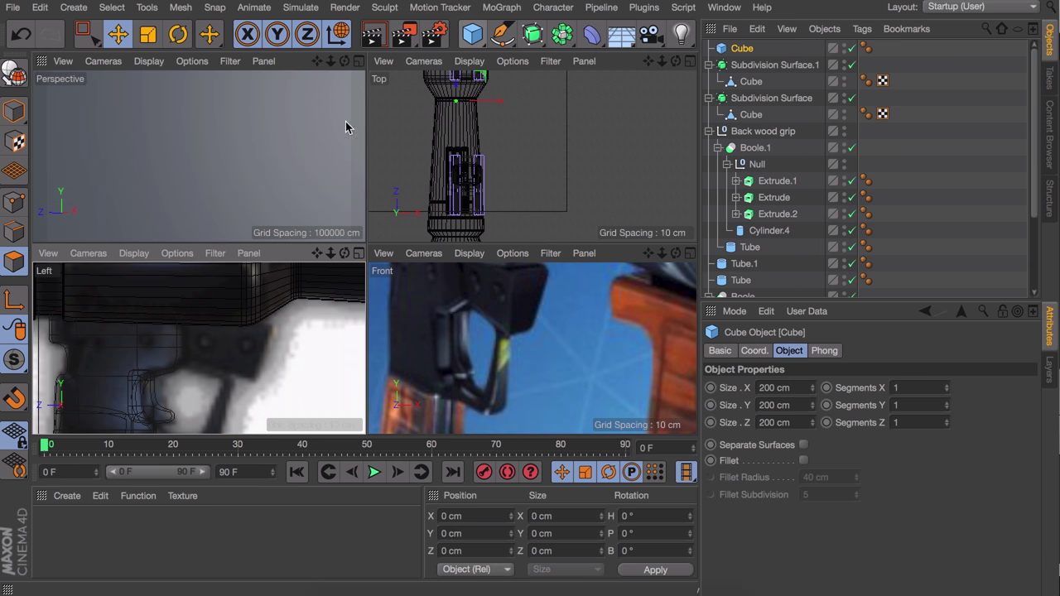
{"action": "left_click", "coordinate": [14, 111]}
{"action": "scroll", "coordinate": [248, 134], "scroll_direction": "down", "scroll_amount": 10}
{"action": "middle_click_drag", "start_coordinate": [271, 147], "coordinate": [243, 179], "text": "alt"}
{"action": "key", "text": "t"}
{"action": "left_click_drag", "start_coordinate": [277, 152], "coordinate": [201, 153]}
{"action": "key", "text": "e"}
{"action": "left_click_drag", "start_coordinate": [295, 274], "coordinate": [220, 366]}
{"action": "right_click_drag", "start_coordinate": [204, 166], "coordinate": [232, 80], "text": "alt"}
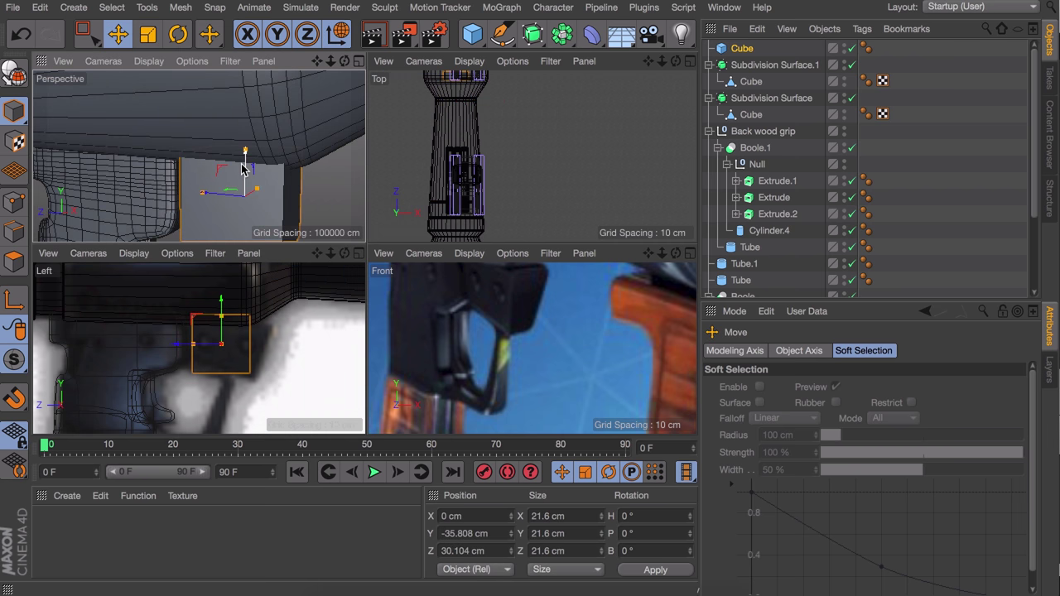
Step: Make the cube in front of the trigger housing editable and lower it to Y about -38.5 cm, just under the launcher body
{"action": "key", "text": "c"}
{"action": "left_click", "coordinate": [14, 262]}
{"action": "left_click_drag", "start_coordinate": [215, 156], "coordinate": [241, 157], "text": "alt"}
{"action": "left_click", "coordinate": [171, 189]}
{"action": "key", "text": "t"}
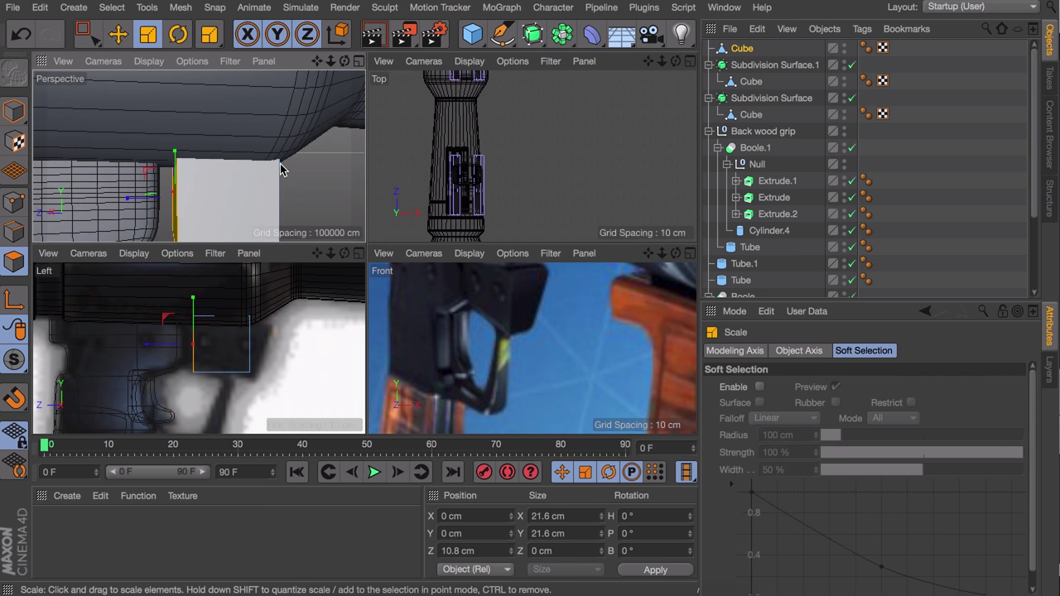
{"action": "left_click_drag", "start_coordinate": [196, 301], "coordinate": [197, 315]}
{"action": "key", "text": "ctrl+z"}
{"action": "left_click", "coordinate": [14, 111]}
{"action": "key", "text": "e"}
{"action": "left_click_drag", "start_coordinate": [222, 300], "coordinate": [223, 314]}
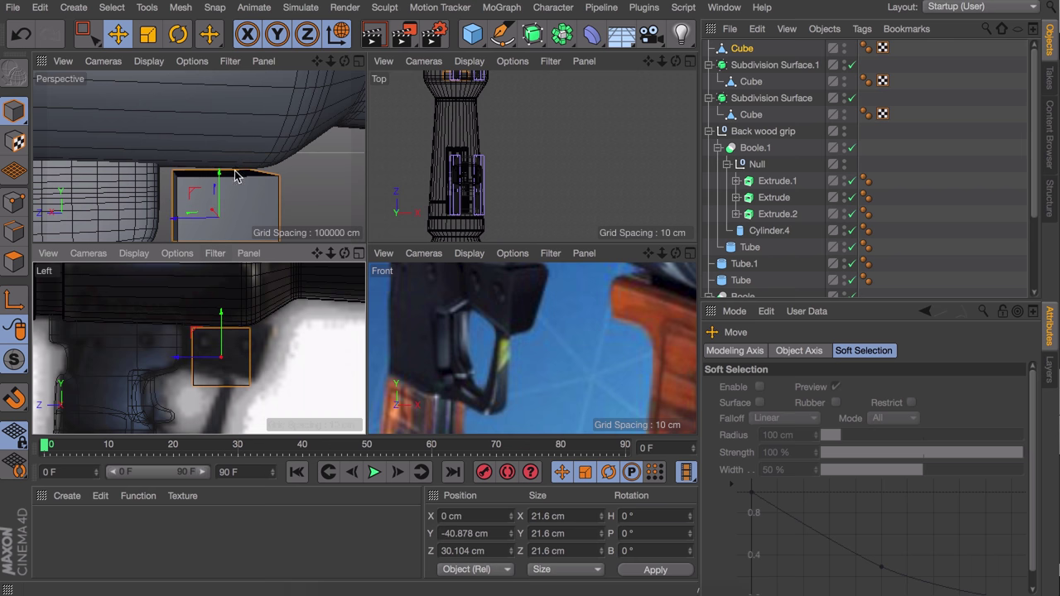
{"action": "left_click_drag", "start_coordinate": [219, 171], "coordinate": [220, 160]}
Step: Move the block's rear face back into the trigger housing and shorten that face so the underside slopes
{"action": "left_click", "coordinate": [14, 232]}
{"action": "left_click_drag", "start_coordinate": [203, 206], "coordinate": [240, 191], "text": "alt"}
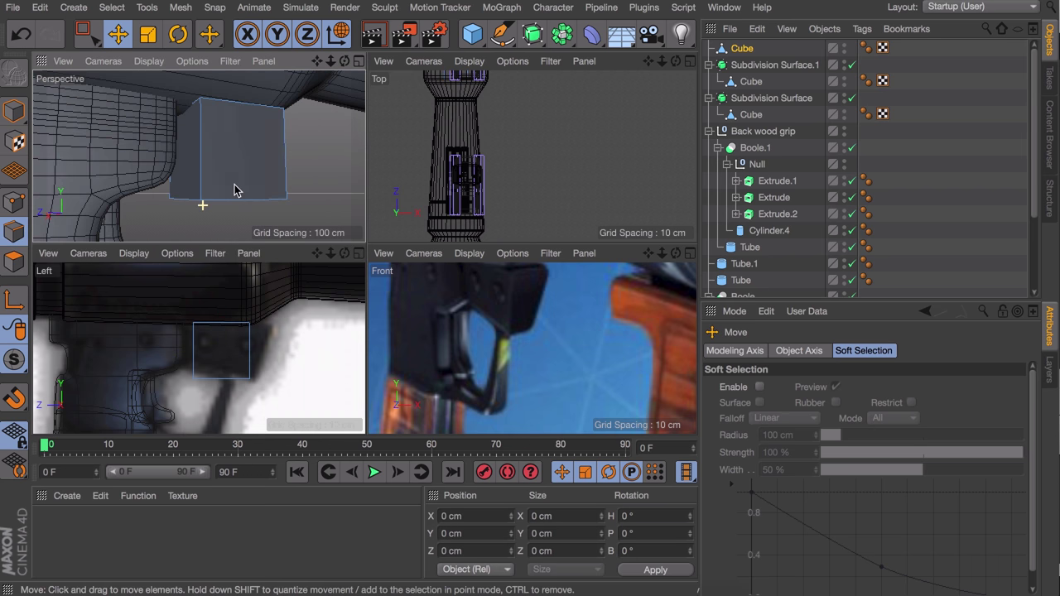
{"action": "left_click_drag", "start_coordinate": [183, 173], "coordinate": [114, 137]}
{"action": "left_click", "coordinate": [14, 262]}
{"action": "left_click", "coordinate": [185, 133]}
{"action": "left_click_drag", "start_coordinate": [227, 173], "coordinate": [166, 185], "text": "alt"}
{"action": "left_click", "coordinate": [301, 148]}
{"action": "left_click_drag", "start_coordinate": [266, 158], "coordinate": [277, 162]}
Step: Move the block's upper front edge forward to slant its front face, giving an overall length of about 37.7 cm
{"action": "left_click", "coordinate": [14, 232]}
{"action": "left_click", "coordinate": [310, 108]}
{"action": "left_click_drag", "start_coordinate": [273, 109], "coordinate": [300, 113]}
{"action": "middle_click_drag", "start_coordinate": [292, 121], "coordinate": [255, 138], "text": "alt"}
{"action": "left_click_drag", "start_coordinate": [255, 138], "coordinate": [217, 147], "text": "alt"}
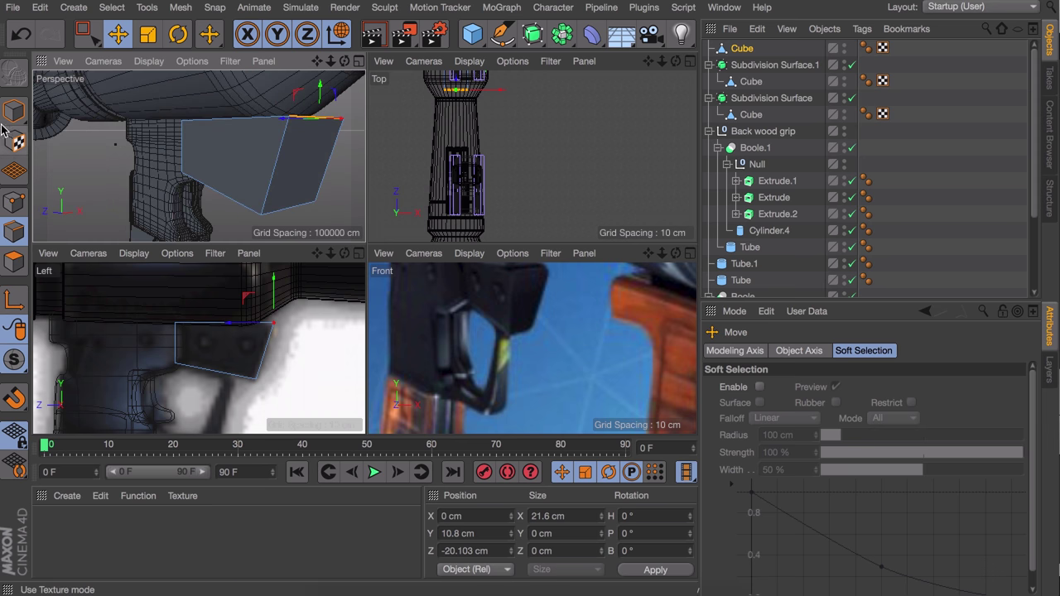
{"action": "left_click", "coordinate": [14, 112]}
Step: Add a Bevel deformer under the block's cube with a 1 cm offset and raise its subdivision
{"action": "middle_click", "coordinate": [298, 117]}
{"action": "middle_click_drag", "start_coordinate": [436, 142], "coordinate": [334, 160], "text": "alt"}
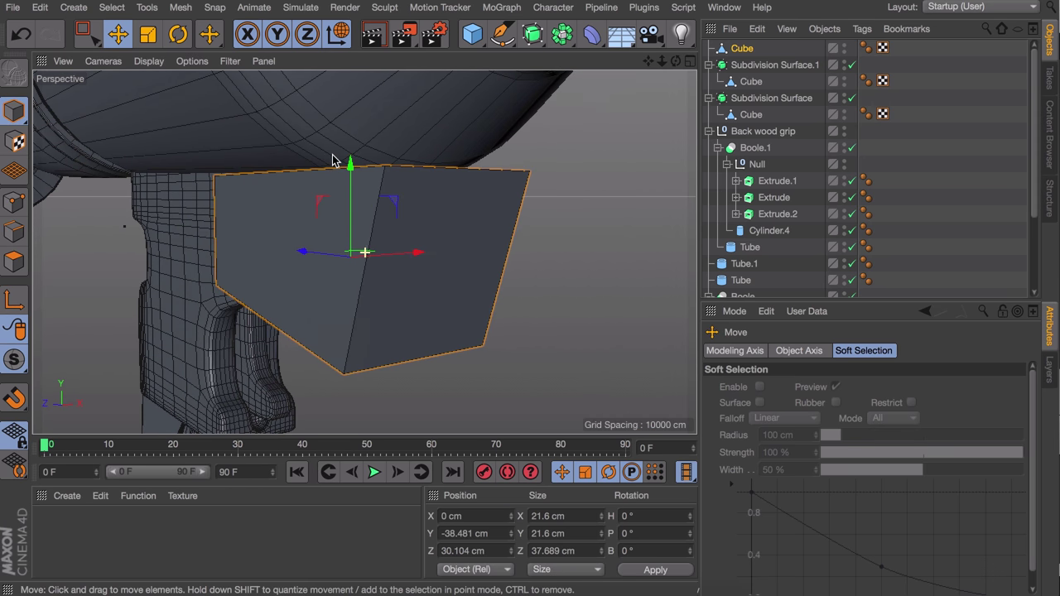
{"action": "scroll", "coordinate": [396, 162], "scroll_direction": "down", "scroll_amount": 1}
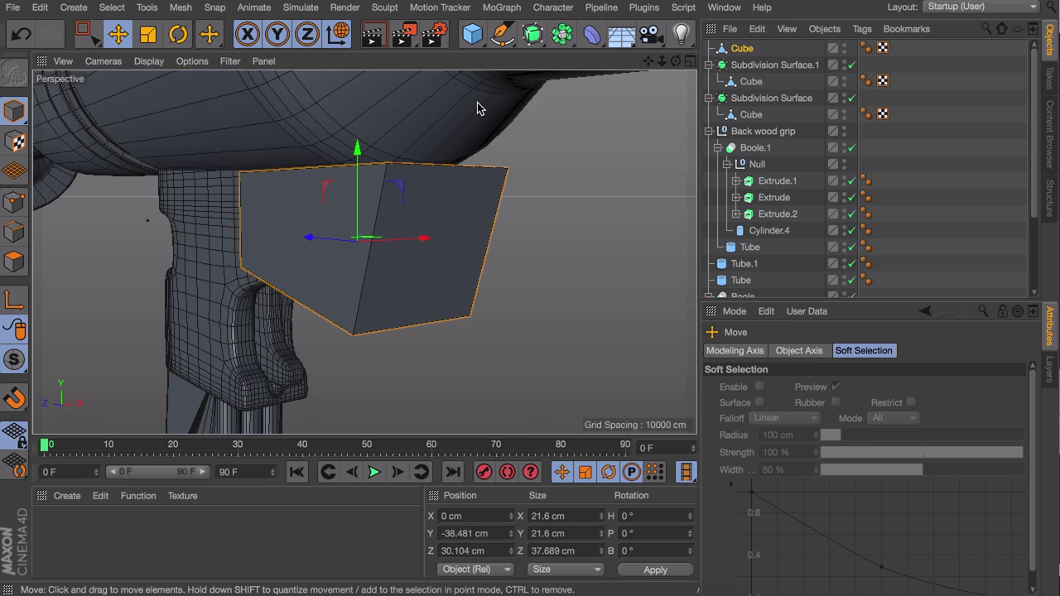
{"action": "left_click", "coordinate": [589, 36]}
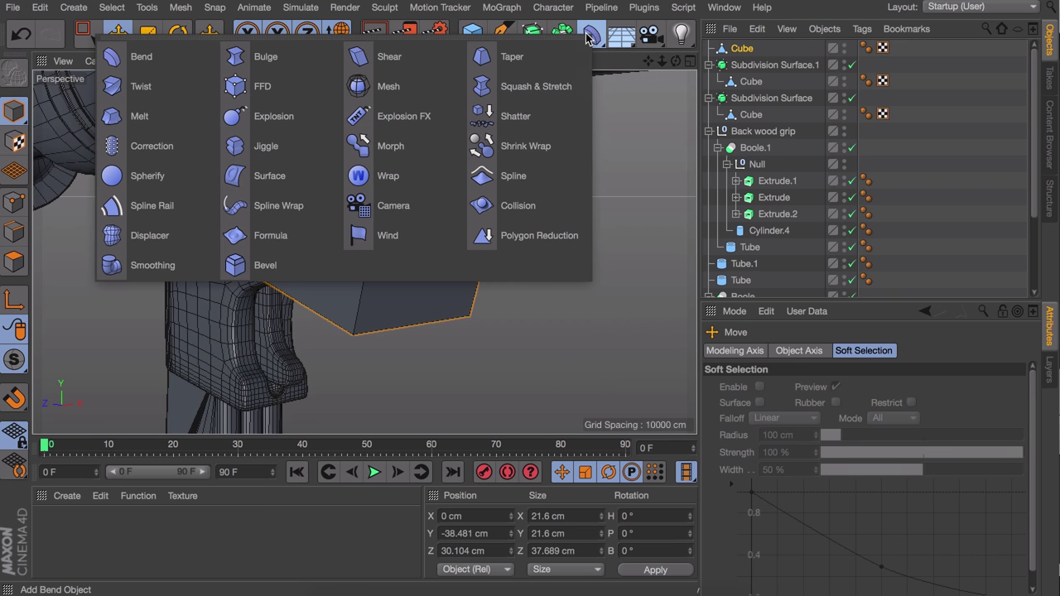
{"action": "left_click", "coordinate": [299, 258]}
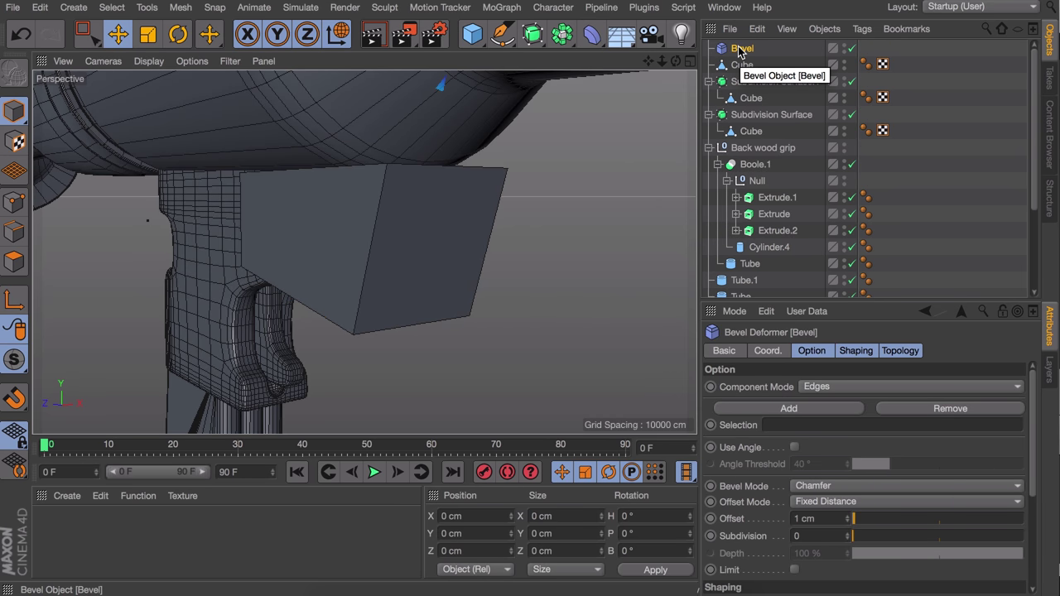
{"action": "left_click_drag", "start_coordinate": [740, 51], "coordinate": [744, 68]}
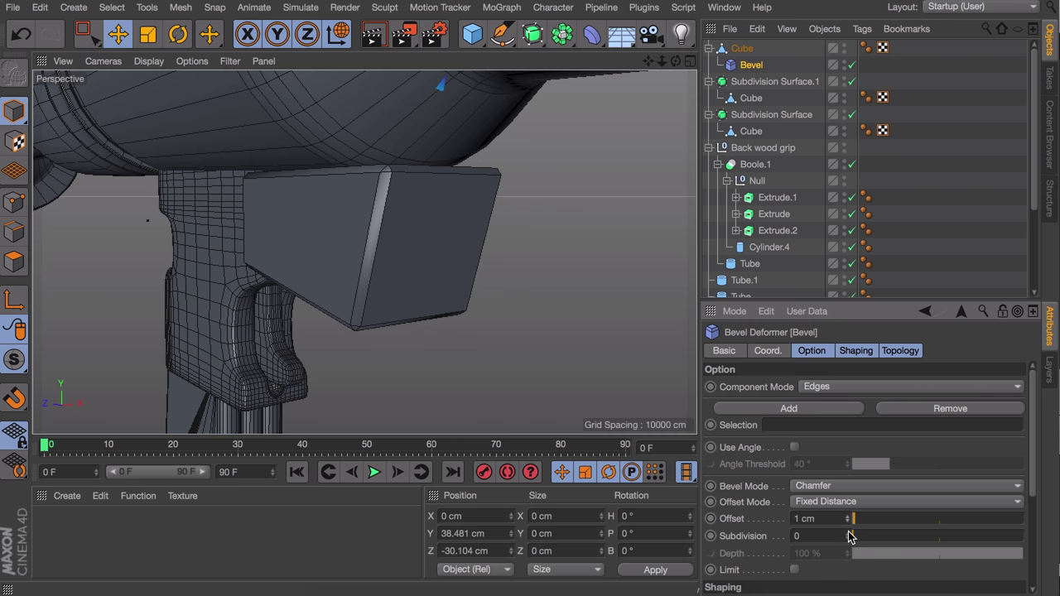
{"action": "left_click", "coordinate": [849, 533]}
{"action": "left_click", "coordinate": [850, 533]}
Step: Scale the beveled block narrower across its width to suit the trigger housing, then deselect it
{"action": "left_click_drag", "start_coordinate": [419, 218], "coordinate": [353, 221], "text": "alt"}
{"action": "left_click", "coordinate": [344, 235]}
{"action": "key", "text": "t"}
{"action": "left_click_drag", "start_coordinate": [492, 246], "coordinate": [459, 243]}
{"action": "left_click_drag", "start_coordinate": [365, 211], "coordinate": [443, 231], "text": "alt"}
{"action": "left_click", "coordinate": [944, 166]}
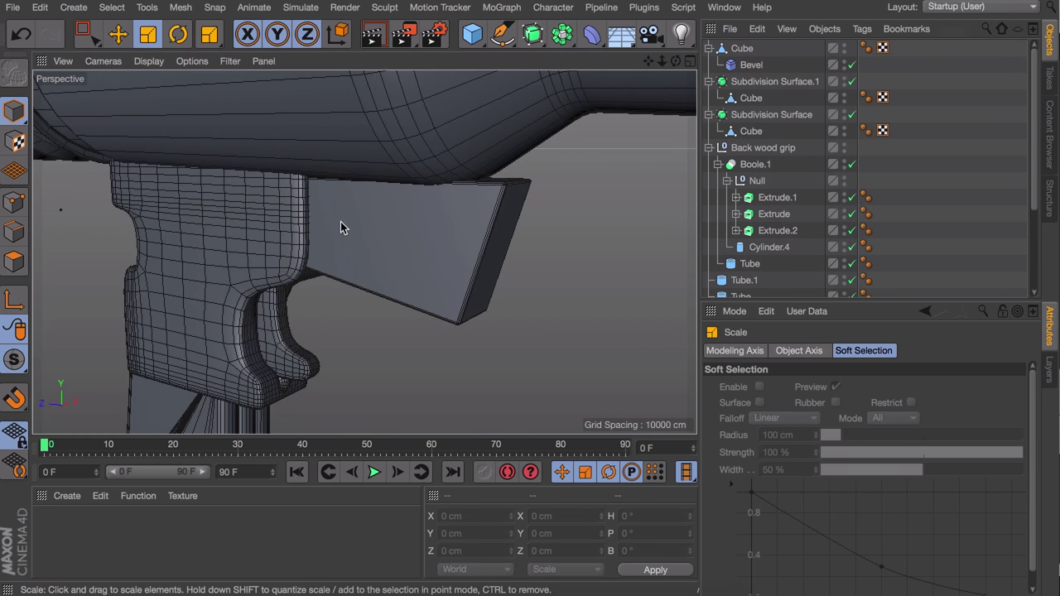
Step: Add a cube flattened to about 3.3 cm high below the trigger as the guard's lower bar and make it editable
{"action": "middle_click", "coordinate": [340, 221]}
{"action": "middle_click_drag", "start_coordinate": [212, 356], "coordinate": [236, 297], "text": "alt"}
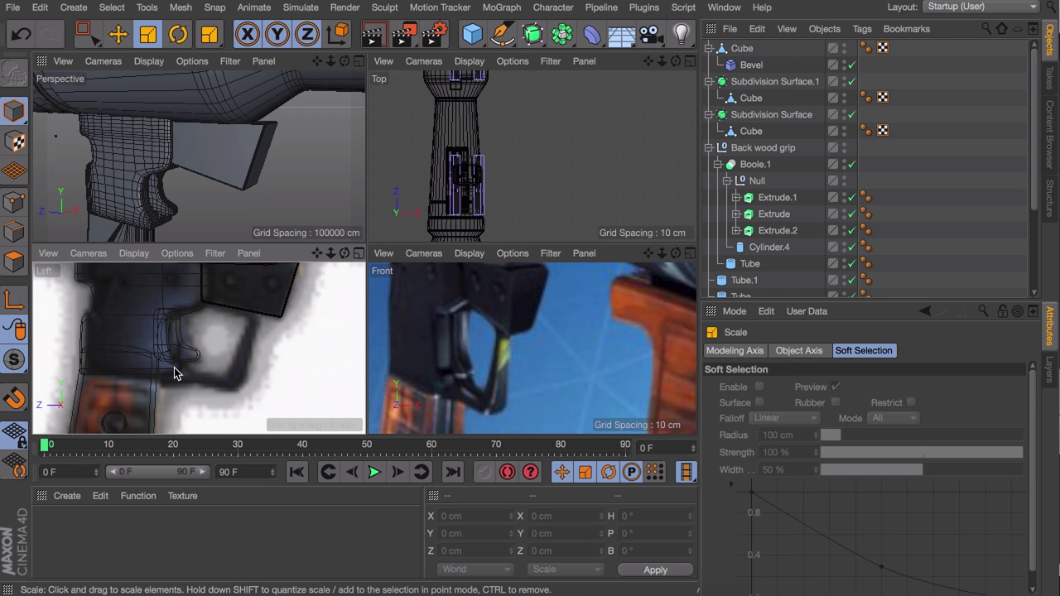
{"action": "left_click", "coordinate": [473, 33]}
{"action": "key", "text": "h"}
{"action": "key", "text": "e"}
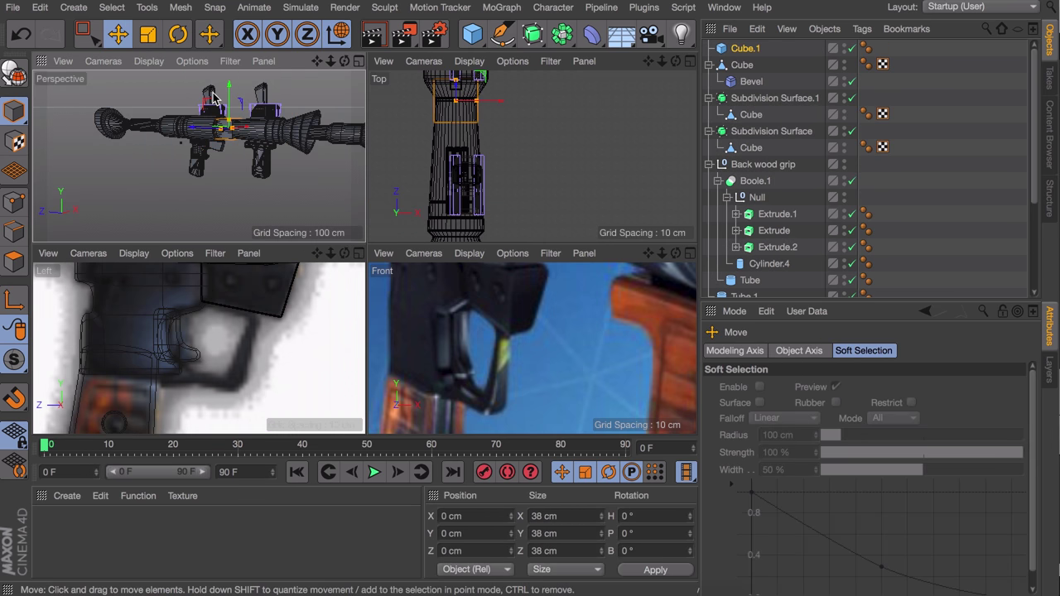
{"action": "left_click_drag", "start_coordinate": [229, 118], "coordinate": [230, 145]}
{"action": "left_click_drag", "start_coordinate": [290, 364], "coordinate": [180, 365]}
{"action": "left_click_drag", "start_coordinate": [216, 315], "coordinate": [219, 336]}
{"action": "key", "text": "c"}
Step: Adjust the lower bar's front face to the reference and extrude it forward to form the guard's corner section
{"action": "scroll", "coordinate": [211, 154], "scroll_direction": "up", "scroll_amount": 10}
{"action": "left_click_drag", "start_coordinate": [191, 175], "coordinate": [175, 173]}
{"action": "left_click", "coordinate": [14, 262]}
{"action": "left_click", "coordinate": [241, 177]}
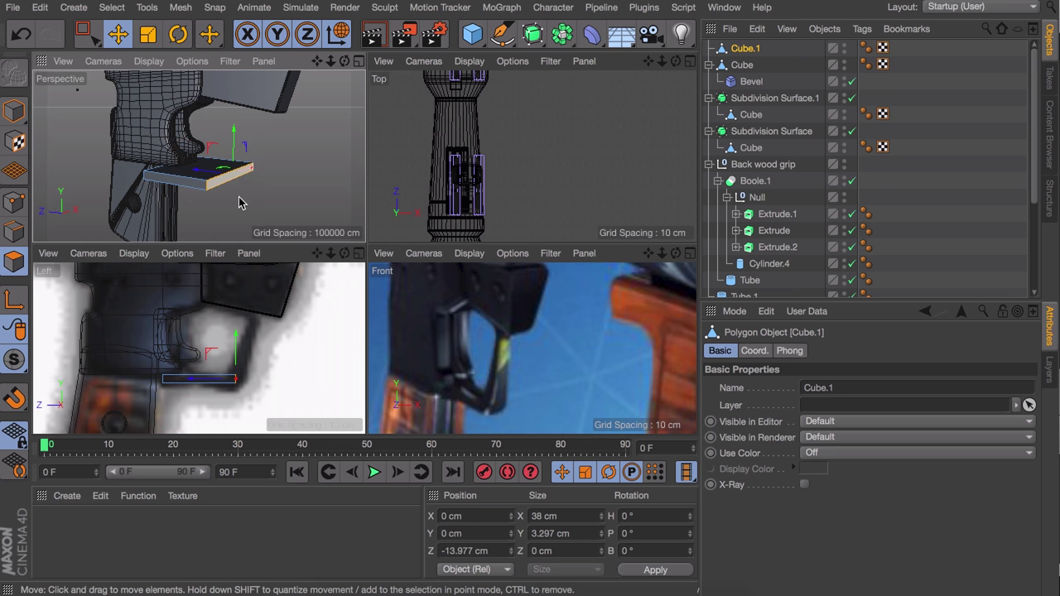
{"action": "scroll", "coordinate": [243, 378], "scroll_direction": "up", "scroll_amount": 5}
{"action": "left_click_drag", "start_coordinate": [229, 336], "coordinate": [229, 341]}
{"action": "left_click_drag", "start_coordinate": [262, 384], "coordinate": [246, 385]}
{"action": "key", "text": "d"}
{"action": "scroll", "coordinate": [237, 194], "scroll_direction": "up", "scroll_amount": 6}
{"action": "left_click_drag", "start_coordinate": [240, 191], "coordinate": [268, 191]}
Step: Extrude the corner section's top face upward and shift it forward to form the guard's slanted front bar
{"action": "left_click", "coordinate": [230, 162]}
{"action": "left_click_drag", "start_coordinate": [274, 294], "coordinate": [371, 294]}
{"action": "middle_click_drag", "start_coordinate": [252, 302], "coordinate": [232, 331], "text": "alt"}
{"action": "key", "text": "e"}
{"action": "left_click_drag", "start_coordinate": [253, 305], "coordinate": [284, 305]}
{"action": "left_click_drag", "start_coordinate": [235, 269], "coordinate": [236, 282]}
{"action": "key", "text": "t"}
{"action": "mouse_move", "coordinate": [283, 322]}
{"action": "left_mouse_down"}
{"action": "mouse_move", "coordinate": [258, 320]}
{"action": "mouse_move", "coordinate": [286, 307]}
{"action": "left_mouse_up"}
Step: Extrude the guard's upper end back toward the trigger housing, then taper and raise its rear face to match the reference
{"action": "scroll", "coordinate": [255, 309], "scroll_direction": "up", "scroll_amount": 3}
{"action": "key", "text": "d"}
{"action": "left_click_drag", "start_coordinate": [203, 131], "coordinate": [287, 95], "text": "alt"}
{"action": "left_click", "coordinate": [249, 96]}
{"action": "left_click_drag", "start_coordinate": [277, 176], "coordinate": [365, 176]}
{"action": "key", "text": "t"}
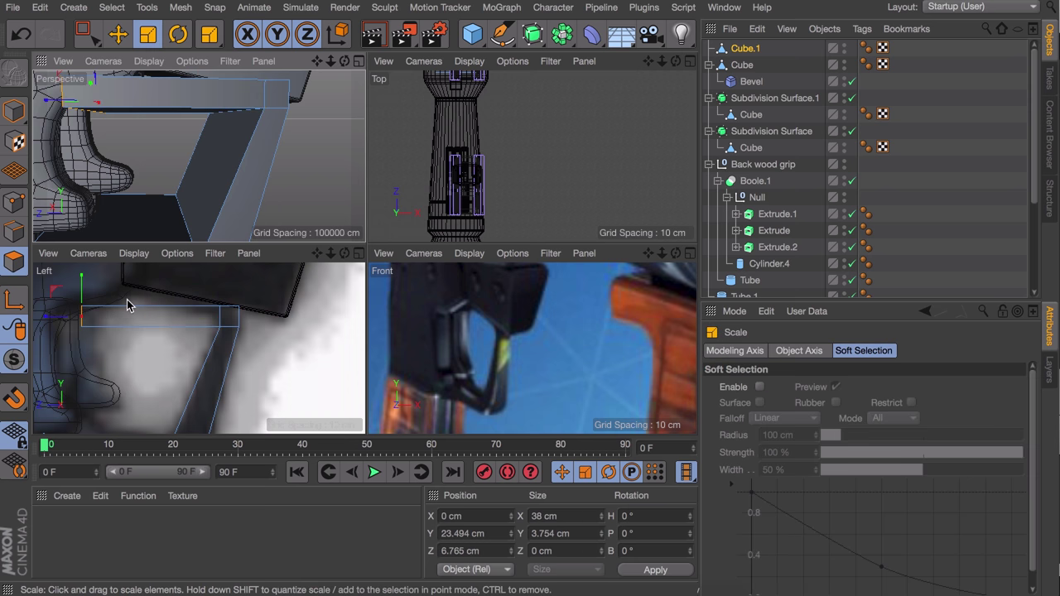
{"action": "mouse_move", "coordinate": [82, 286]}
{"action": "left_mouse_down"}
{"action": "mouse_move", "coordinate": [87, 274]}
{"action": "mouse_move", "coordinate": [80, 298]}
{"action": "mouse_move", "coordinate": [84, 268]}
{"action": "left_mouse_up"}
{"action": "key", "text": "e"}
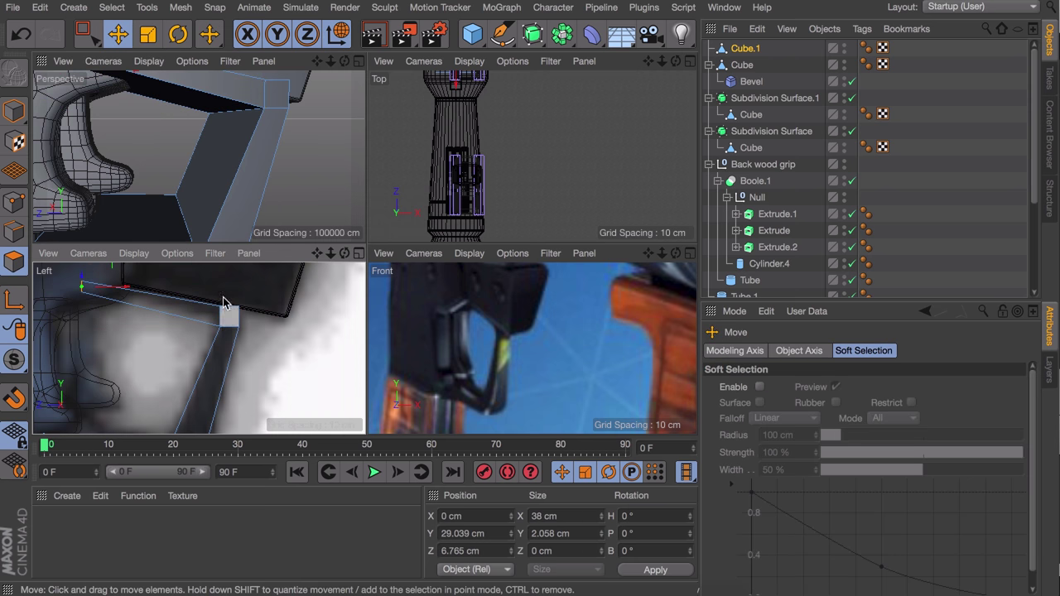
Step: Reposition the trigger guard's upper and lower front corner edges to follow the reference outline
{"action": "left_click", "coordinate": [16, 232]}
{"action": "left_click_drag", "start_coordinate": [303, 135], "coordinate": [184, 169], "text": "alt"}
{"action": "left_click", "coordinate": [193, 156]}
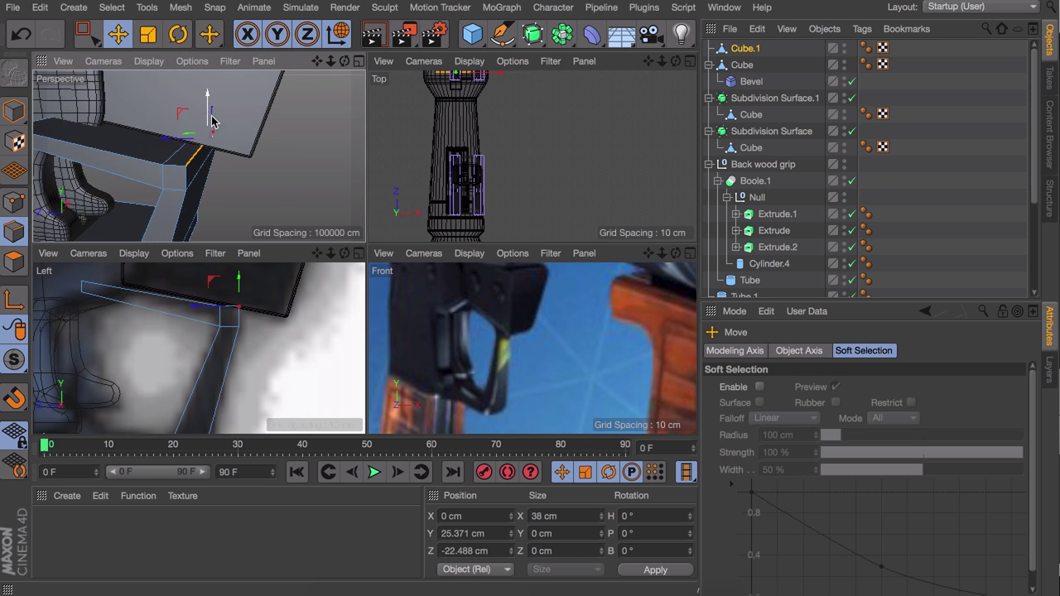
{"action": "left_click_drag", "start_coordinate": [181, 110], "coordinate": [180, 117]}
{"action": "middle_click_drag", "start_coordinate": [207, 390], "coordinate": [211, 302], "text": "alt"}
{"action": "middle_click_drag", "start_coordinate": [182, 198], "coordinate": [176, 100], "text": "alt"}
{"action": "left_click", "coordinate": [160, 178]}
{"action": "left_click_drag", "start_coordinate": [182, 338], "coordinate": [173, 336]}
Step: Place the trigger guard under a new Subdivision Surface and narrow it to about 4.9 cm in X
{"action": "left_click", "coordinate": [532, 34]}
{"action": "left_click_drag", "start_coordinate": [750, 68], "coordinate": [757, 50]}
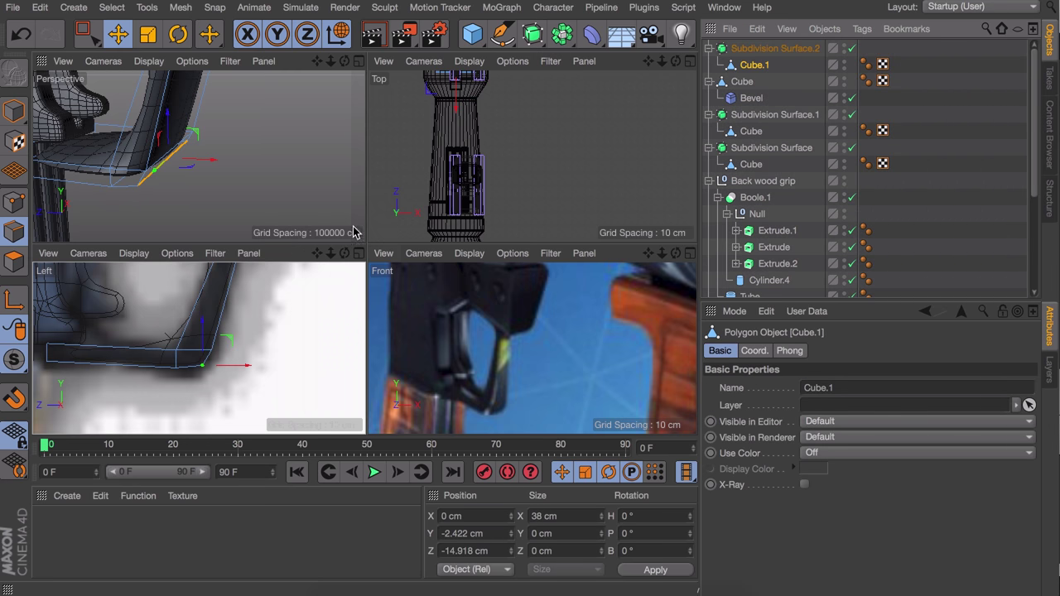
{"action": "scroll", "coordinate": [118, 163], "scroll_direction": "up", "scroll_amount": 4}
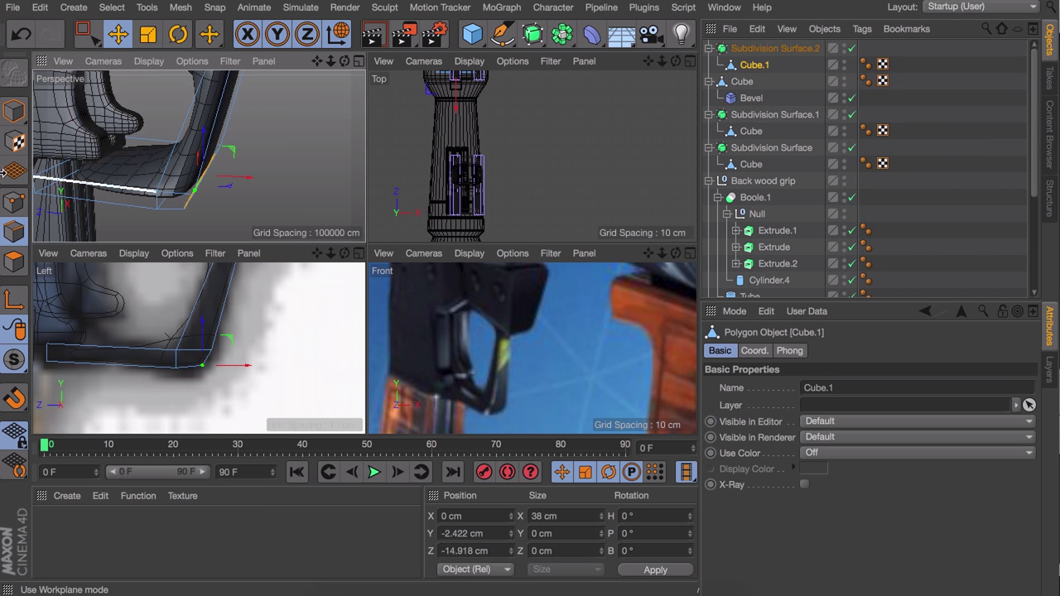
{"action": "left_click", "coordinate": [25, 114]}
{"action": "key", "text": "t"}
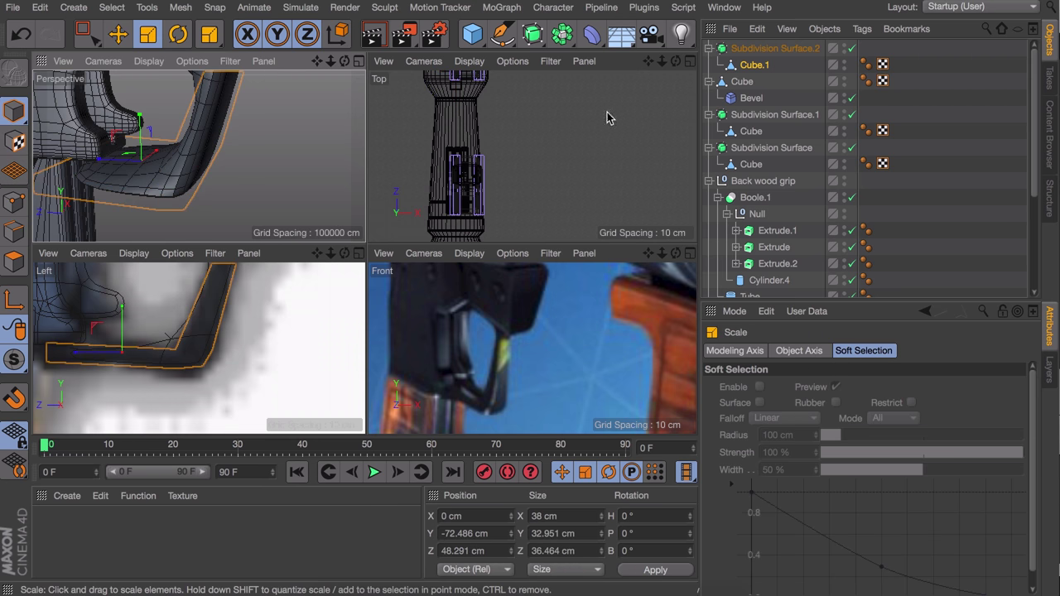
{"action": "left_click", "coordinate": [758, 65]}
{"action": "left_click_drag", "start_coordinate": [150, 128], "coordinate": [66, 159], "text": "alt"}
{"action": "left_click_drag", "start_coordinate": [180, 143], "coordinate": [151, 154]}
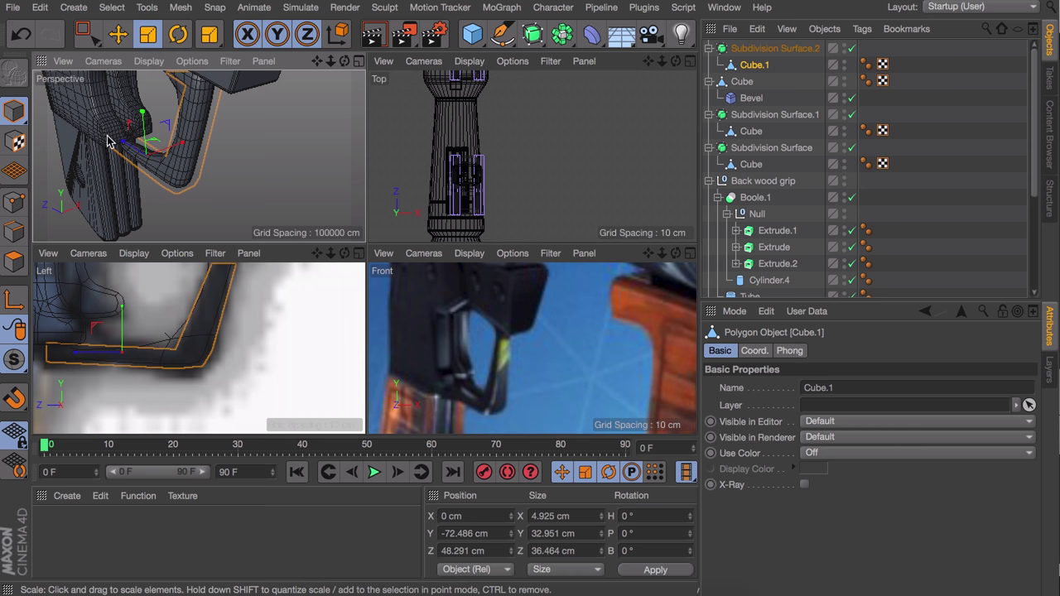
Step: Add loop cuts along the trigger guard's edges and near its corners to sharpen the smoothed shape
{"action": "key", "text": "k"}
{"action": "key", "text": "l"}
{"action": "middle_click", "coordinate": [165, 170]}
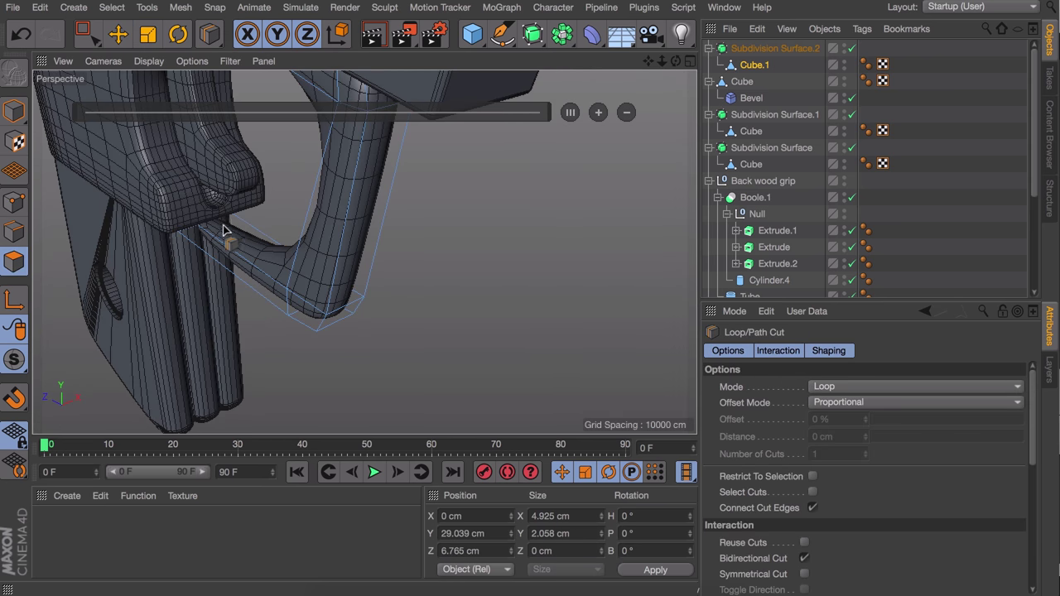
{"action": "left_click", "coordinate": [159, 216]}
{"action": "left_click_drag", "start_coordinate": [301, 218], "coordinate": [75, 217], "text": "alt"}
{"action": "left_click_drag", "start_coordinate": [245, 317], "coordinate": [456, 318]}
{"action": "middle_click_drag", "start_coordinate": [365, 237], "coordinate": [370, 272], "text": "alt"}
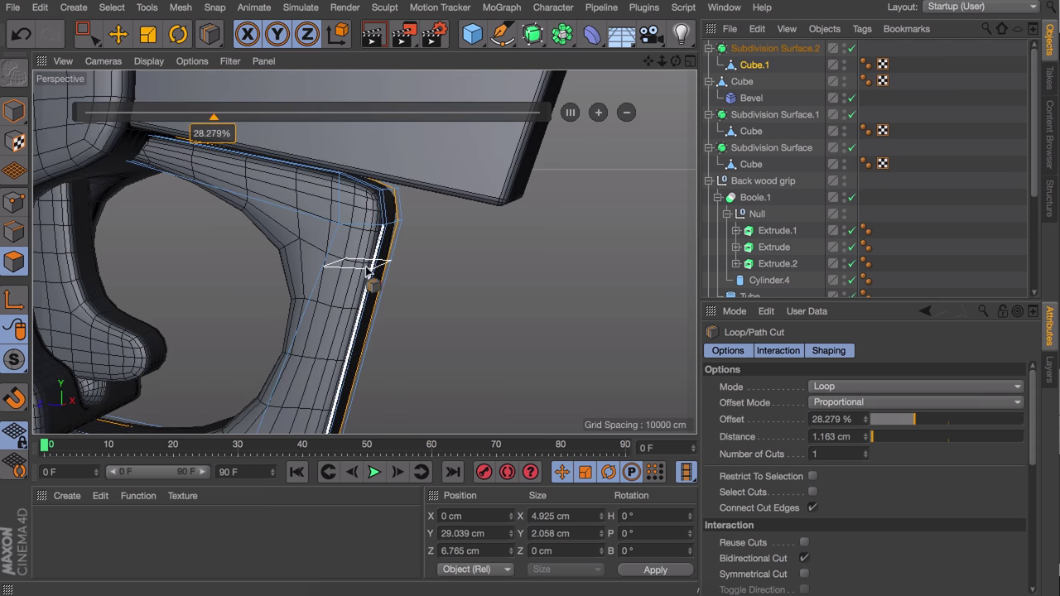
{"action": "left_click_drag", "start_coordinate": [350, 279], "coordinate": [286, 244], "text": "alt"}
{"action": "mouse_move", "coordinate": [260, 294]}
{"action": "left_mouse_down", "text": "alt"}
{"action": "mouse_move", "coordinate": [250, 304]}
{"action": "mouse_move", "coordinate": [293, 209]}
{"action": "mouse_move", "coordinate": [225, 275]}
{"action": "mouse_move", "coordinate": [229, 183]}
{"action": "mouse_move", "coordinate": [265, 302]}
{"action": "left_mouse_up", "text": "alt"}
{"action": "left_click", "coordinate": [11, 112]}
{"action": "middle_click", "coordinate": [213, 264]}
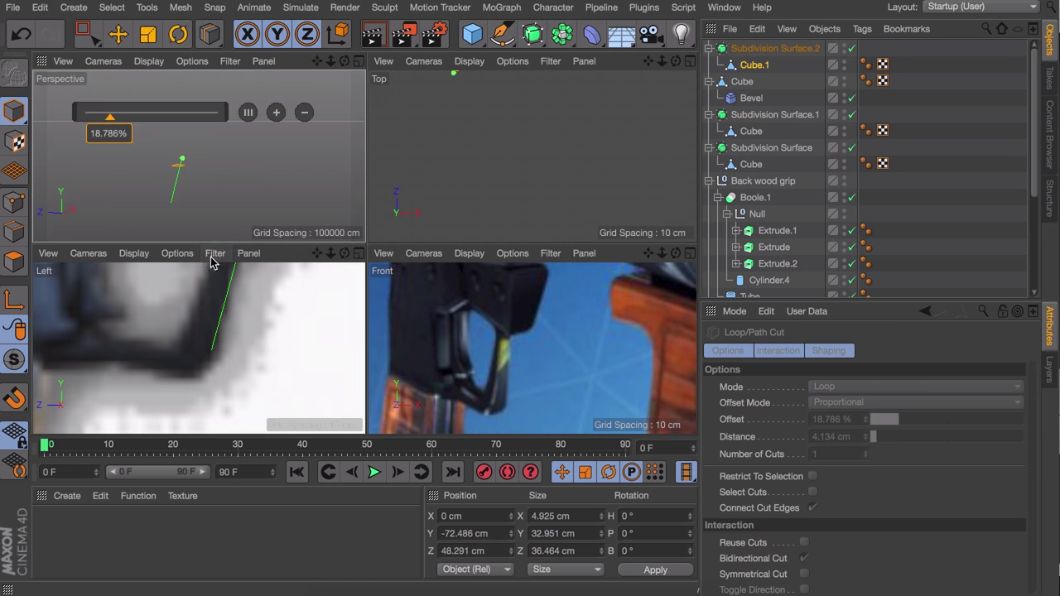
Step: Add a sphere, scale it down to rivet size and move it over the rivet on the trigger housing in the reference
{"action": "middle_click_drag", "start_coordinate": [211, 302], "coordinate": [286, 336], "text": "alt"}
{"action": "middle_click_drag", "start_coordinate": [448, 306], "coordinate": [580, 367], "text": "alt"}
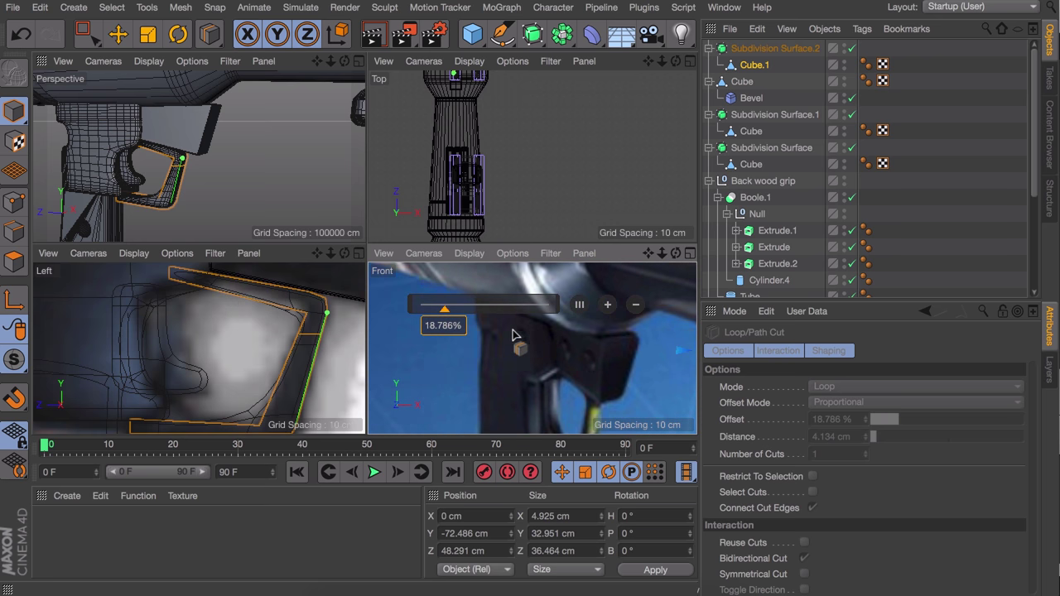
{"action": "left_click_drag", "start_coordinate": [472, 35], "coordinate": [828, 78]}
{"action": "key", "text": "e"}
{"action": "key", "text": "t"}
{"action": "left_click_drag", "start_coordinate": [265, 133], "coordinate": [216, 108]}
{"action": "key", "text": "e"}
{"action": "scroll", "coordinate": [209, 349], "scroll_direction": "down", "scroll_amount": 5}
{"action": "scroll", "coordinate": [210, 349], "scroll_direction": "down", "scroll_amount": 5}
{"action": "scroll", "coordinate": [242, 285], "scroll_direction": "up", "scroll_amount": 4}
{"action": "left_click_drag", "start_coordinate": [242, 284], "coordinate": [127, 355]}
{"action": "key", "text": "t"}
Step: Make the sphere editable, flatten it to about 2.4 by 5.9 cm and set it into the side of the trigger housing
{"action": "scroll", "coordinate": [162, 371], "scroll_direction": "up", "scroll_amount": 6}
{"action": "middle_click_drag", "start_coordinate": [163, 371], "coordinate": [184, 337], "text": "alt"}
{"action": "left_click_drag", "start_coordinate": [184, 337], "coordinate": [113, 338]}
{"action": "key", "text": "e"}
{"action": "left_click_drag", "start_coordinate": [175, 285], "coordinate": [175, 271]}
{"action": "scroll", "coordinate": [207, 116], "scroll_direction": "up", "scroll_amount": 5}
{"action": "left_click_drag", "start_coordinate": [182, 116], "coordinate": [149, 104], "text": "alt"}
{"action": "key", "text": "s"}
{"action": "left_click_drag", "start_coordinate": [235, 161], "coordinate": [250, 118], "text": "alt"}
{"action": "scroll", "coordinate": [293, 142], "scroll_direction": "down", "scroll_amount": 5}
{"action": "scroll", "coordinate": [290, 133], "scroll_direction": "up", "scroll_amount": 4}
{"action": "key", "text": "c"}
{"action": "key", "text": "t"}
{"action": "left_click_drag", "start_coordinate": [250, 118], "coordinate": [343, 123], "text": "alt"}
{"action": "key", "text": "e"}
{"action": "left_click_drag", "start_coordinate": [341, 124], "coordinate": [251, 158], "text": "alt"}
{"action": "scroll", "coordinate": [240, 153], "scroll_direction": "up", "scroll_amount": 5}
{"action": "scroll", "coordinate": [199, 136], "scroll_direction": "down", "scroll_amount": 2}
{"action": "left_click_drag", "start_coordinate": [187, 150], "coordinate": [272, 142], "text": "alt"}
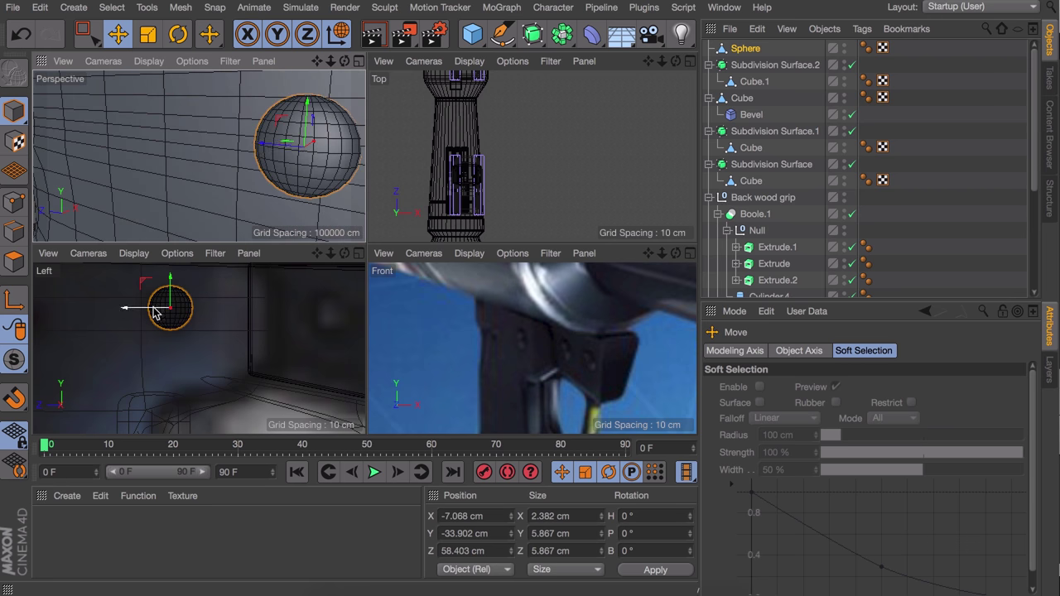
Step: Duplicate the flattened sphere three times to place further rivets along the trigger housing and the block in front of it
{"action": "left_click_drag", "start_coordinate": [155, 312], "coordinate": [20, 309], "text": "ctrl"}
{"action": "scroll", "coordinate": [199, 348], "scroll_direction": "down", "scroll_amount": 2}
{"action": "left_click_drag", "start_coordinate": [64, 121], "coordinate": [389, 162]}
{"action": "middle_click", "coordinate": [324, 273]}
{"action": "scroll", "coordinate": [326, 241], "scroll_direction": "down", "scroll_amount": 3}
{"action": "mouse_move", "coordinate": [296, 162]}
{"action": "left_mouse_down", "text": "ctrl"}
{"action": "mouse_move", "coordinate": [479, 180]}
{"action": "mouse_move", "coordinate": [443, 192]}
{"action": "left_mouse_up", "text": "ctrl"}
{"action": "middle_click", "coordinate": [443, 192]}
{"action": "scroll", "coordinate": [284, 178], "scroll_direction": "down", "scroll_amount": 5}
Step: Deselect everything and render a preview of the complete launcher in the perspective view
{"action": "middle_click", "coordinate": [284, 177]}
{"action": "left_click", "coordinate": [953, 199]}
{"action": "left_click_drag", "start_coordinate": [357, 207], "coordinate": [457, 182], "text": "alt"}
{"action": "middle_click_drag", "start_coordinate": [456, 183], "coordinate": [386, 216], "text": "alt"}
{"action": "key", "text": "super+r"}
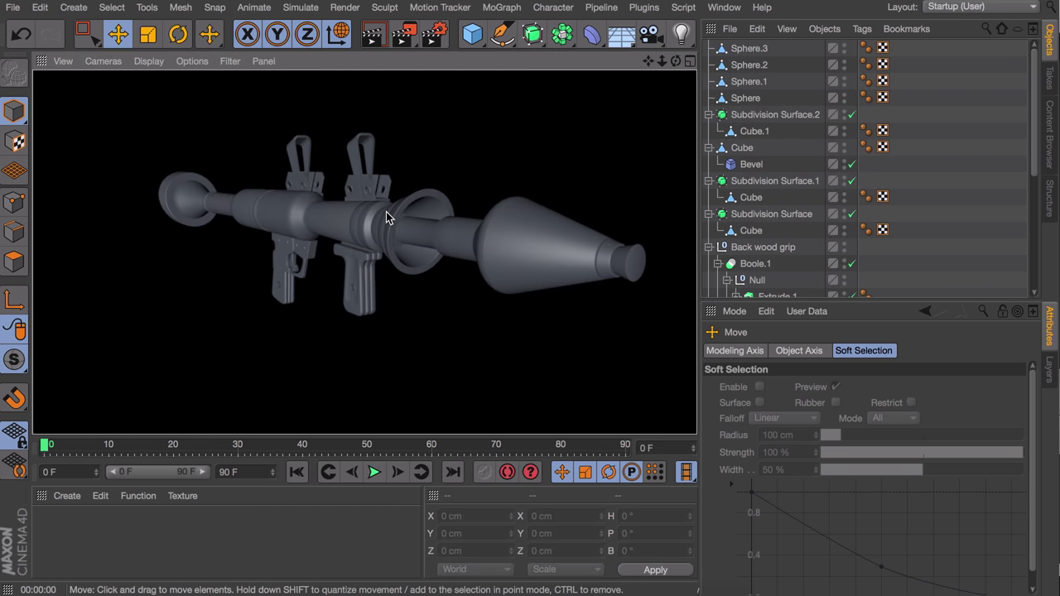
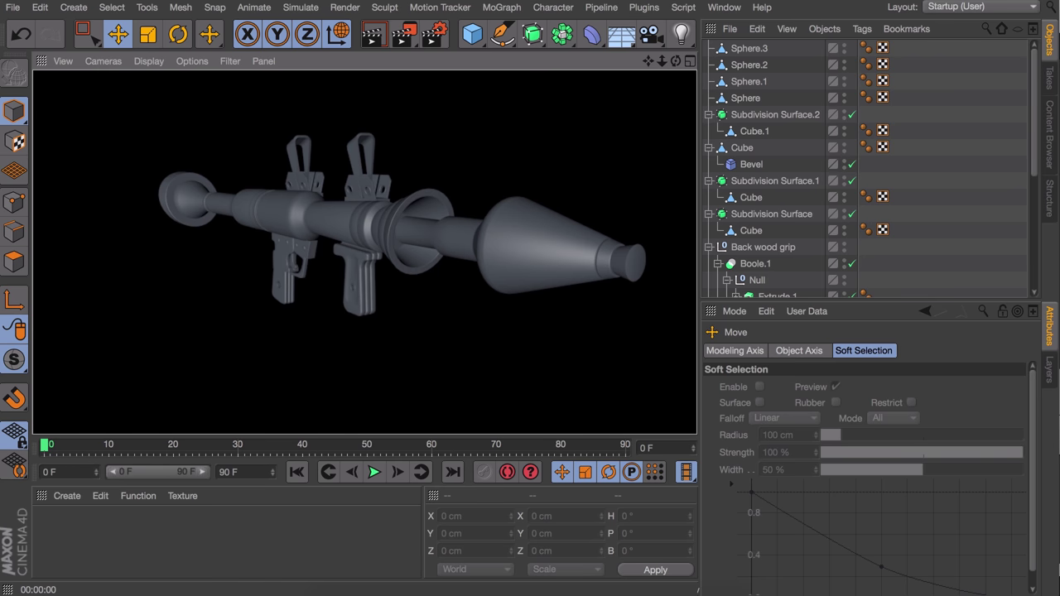
Step: Add the Ambient Occlusion effect to the render settings
{"action": "left_click", "coordinate": [432, 36]}
{"action": "left_click", "coordinate": [43, 287]}
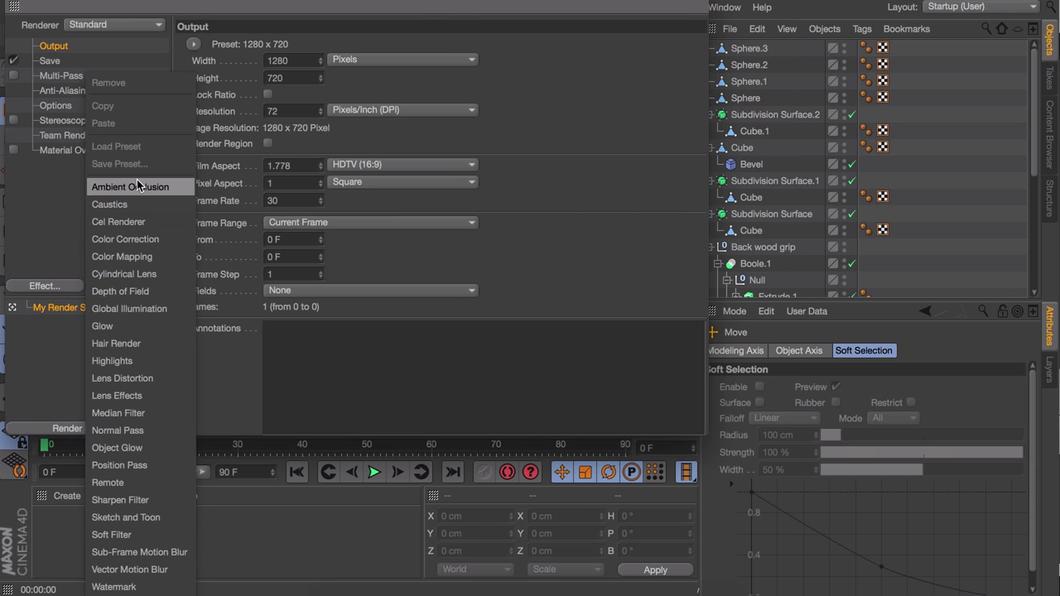
{"action": "left_click", "coordinate": [145, 183]}
{"action": "left_click", "coordinate": [18, 4]}
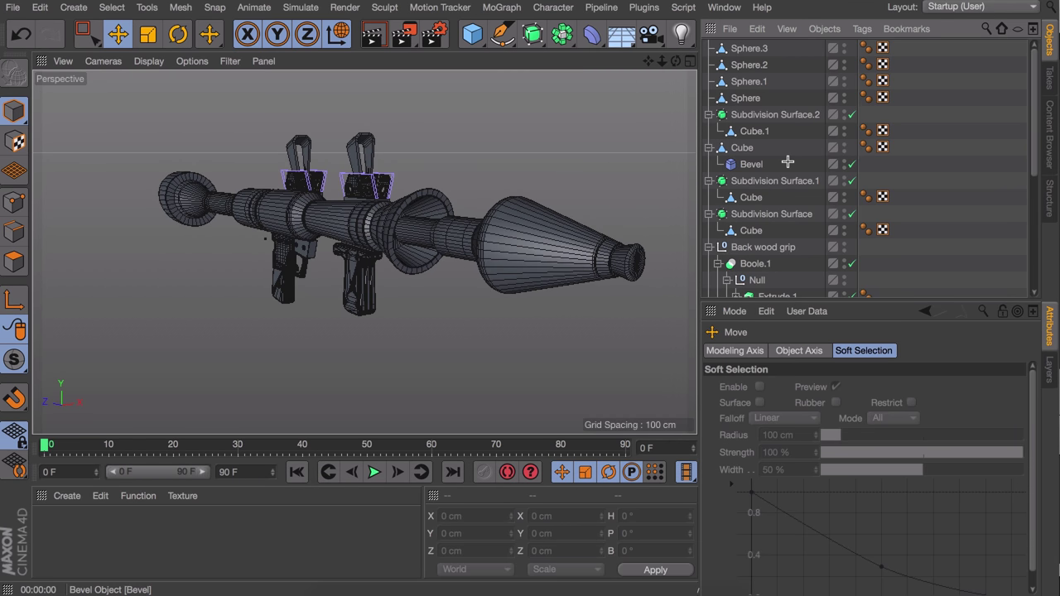
Step: Group all the launcher's objects and name the group RPG
{"action": "key", "text": "ctrl+a"}
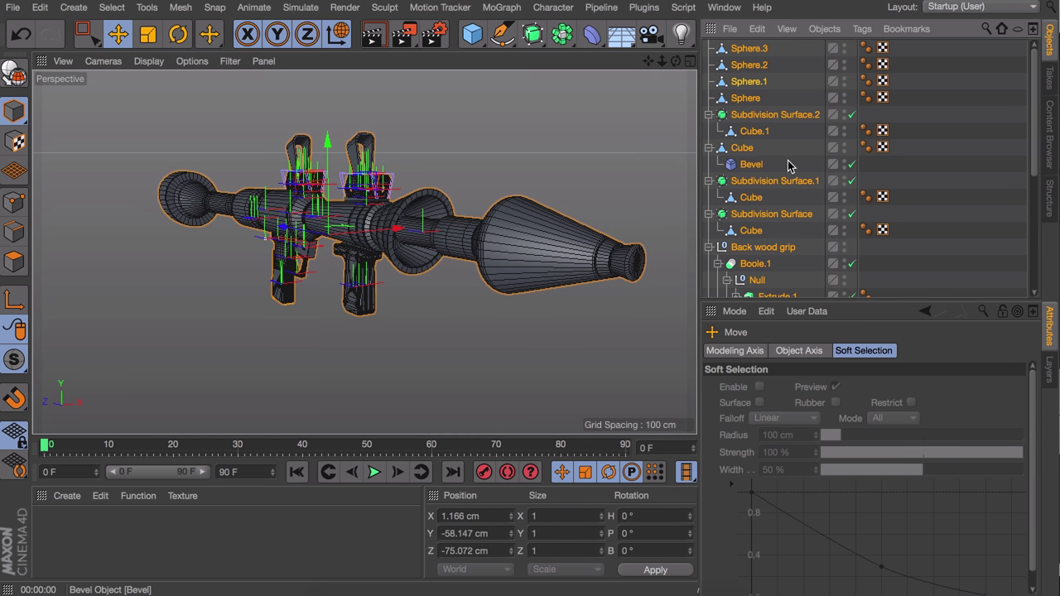
{"action": "key", "text": "alt+g"}
{"action": "double_click", "coordinate": [738, 47]}
{"action": "type", "text": "RPG"}
{"action": "key", "text": "Return"}
Step: Create a new material and darken its color to a near-black grey
{"action": "double_click", "coordinate": [202, 533]}
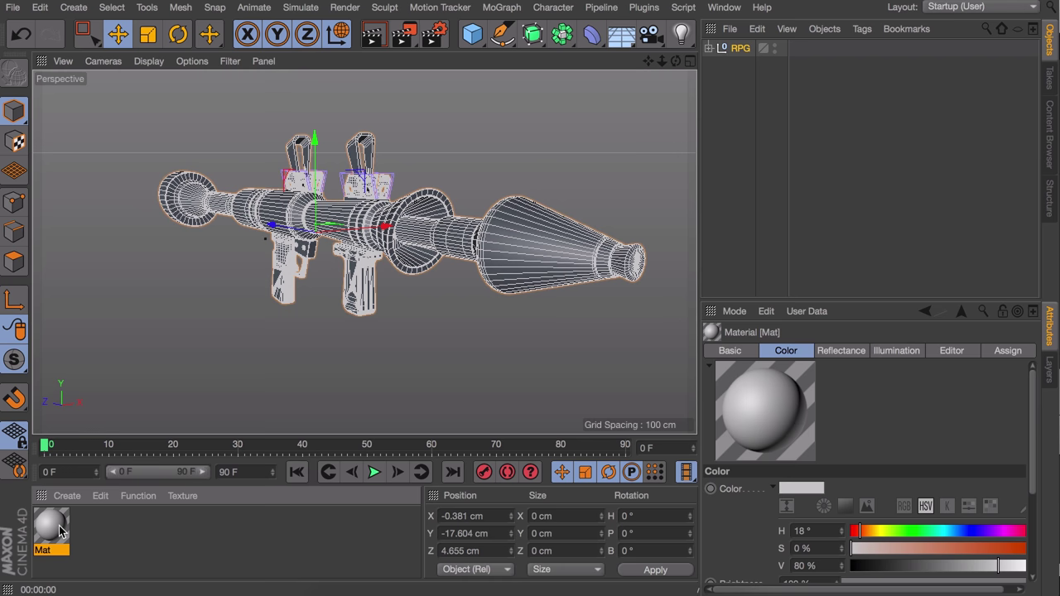
{"action": "double_click", "coordinate": [59, 525]}
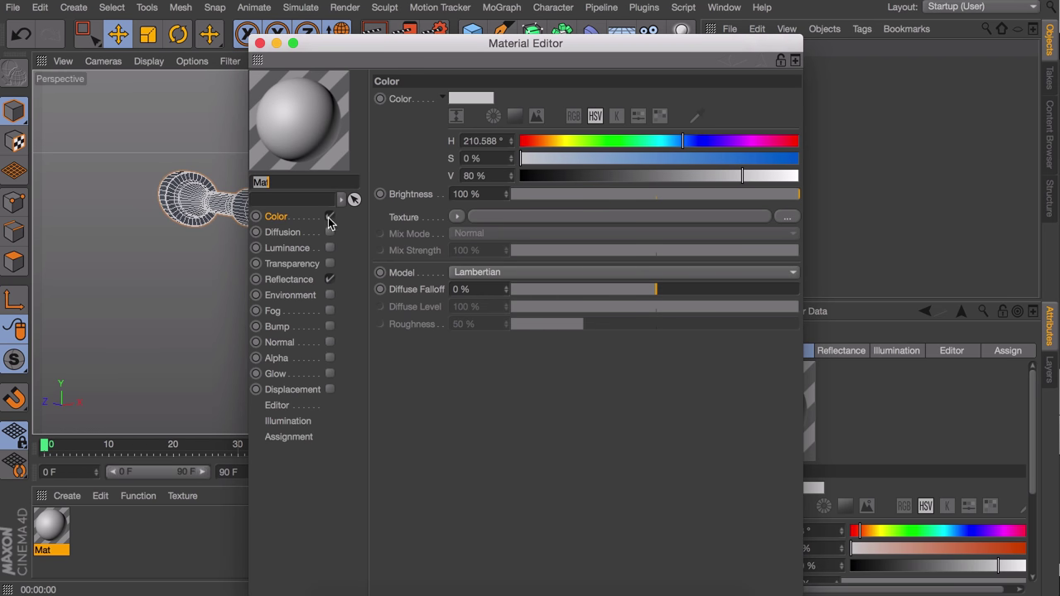
{"action": "left_click_drag", "start_coordinate": [563, 179], "coordinate": [585, 178]}
Step: Set the material's default specular strength to 100% and its width to 28%
{"action": "left_click", "coordinate": [289, 279]}
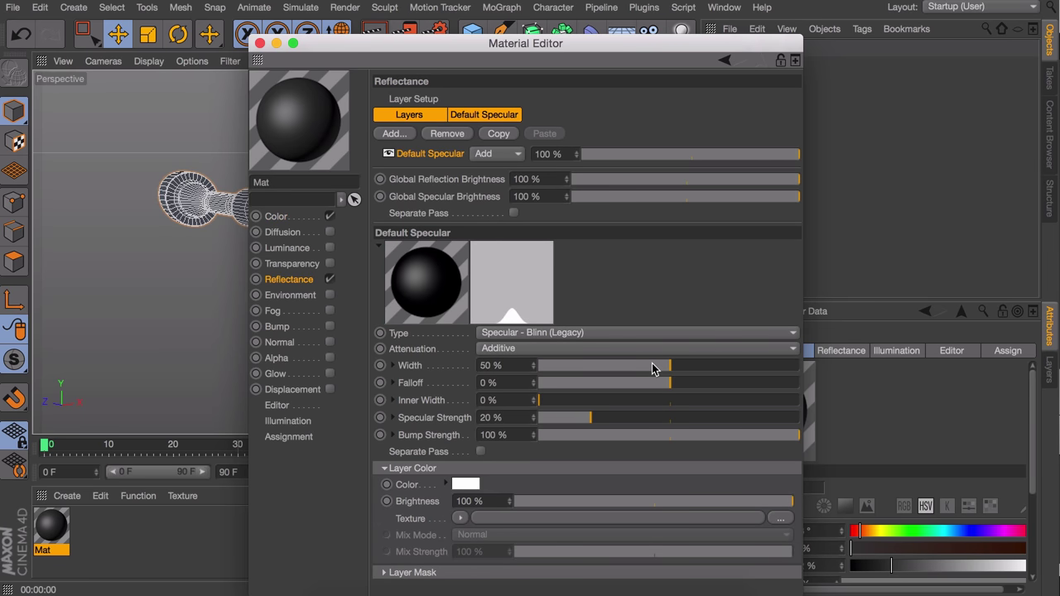
{"action": "left_click_drag", "start_coordinate": [604, 421], "coordinate": [781, 403]}
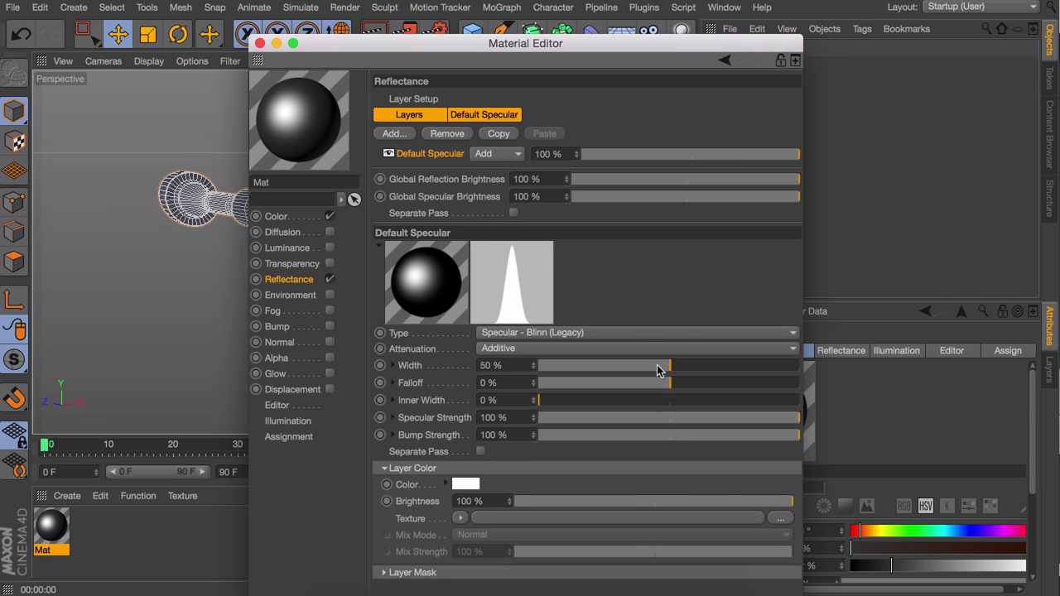
{"action": "left_click_drag", "start_coordinate": [668, 366], "coordinate": [612, 365]}
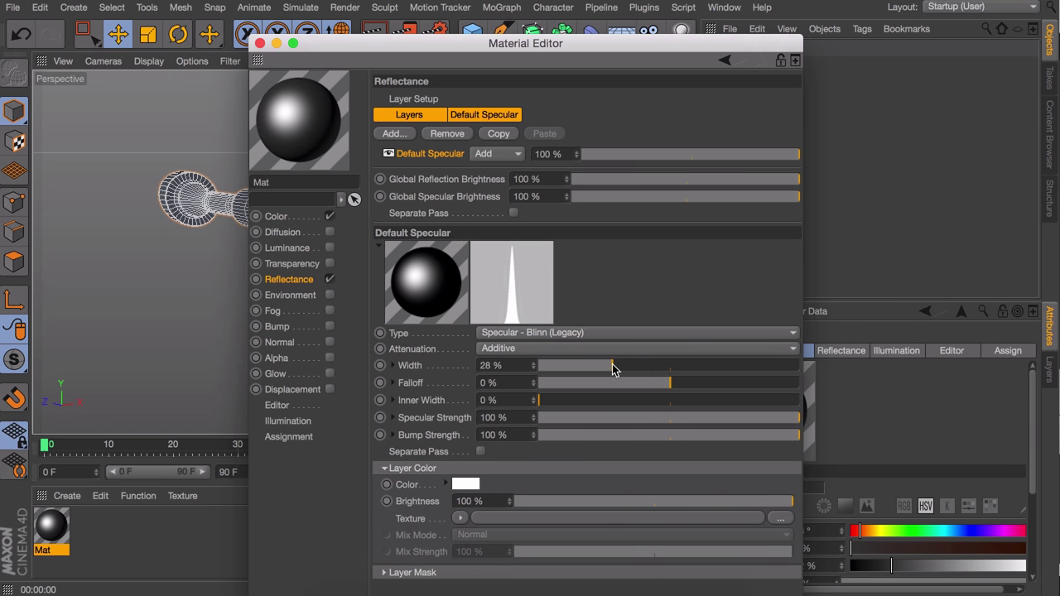
Step: Apply the dark glossy material to the whole RPG group and clear the selection
{"action": "left_click", "coordinate": [259, 43]}
{"action": "mouse_move", "coordinate": [57, 530]}
{"action": "left_mouse_down"}
{"action": "mouse_move", "coordinate": [775, 39]}
{"action": "mouse_move", "coordinate": [749, 48]}
{"action": "left_mouse_up"}
{"action": "left_click", "coordinate": [770, 161]}
{"action": "mouse_move", "coordinate": [570, 247]}
{"action": "left_mouse_down", "text": "alt"}
{"action": "mouse_move", "coordinate": [506, 240]}
{"action": "mouse_move", "coordinate": [615, 243]}
{"action": "mouse_move", "coordinate": [559, 243]}
{"action": "left_mouse_up", "text": "alt"}
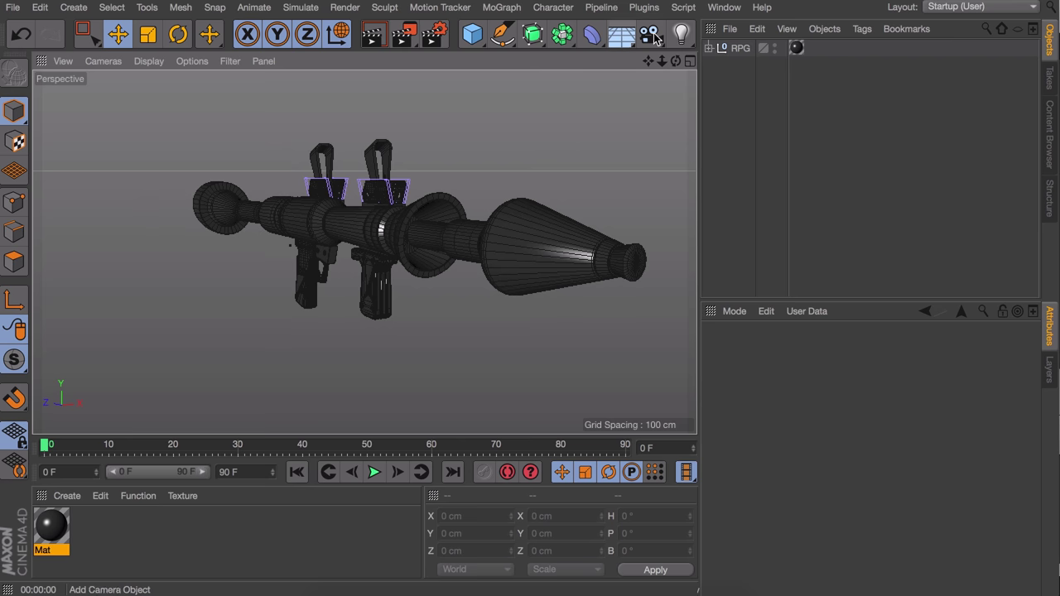
Step: Add an area light rotated to a 90° pitch and enlarge it beyond the launcher's width
{"action": "left_click_drag", "start_coordinate": [681, 33], "coordinate": [837, 86]}
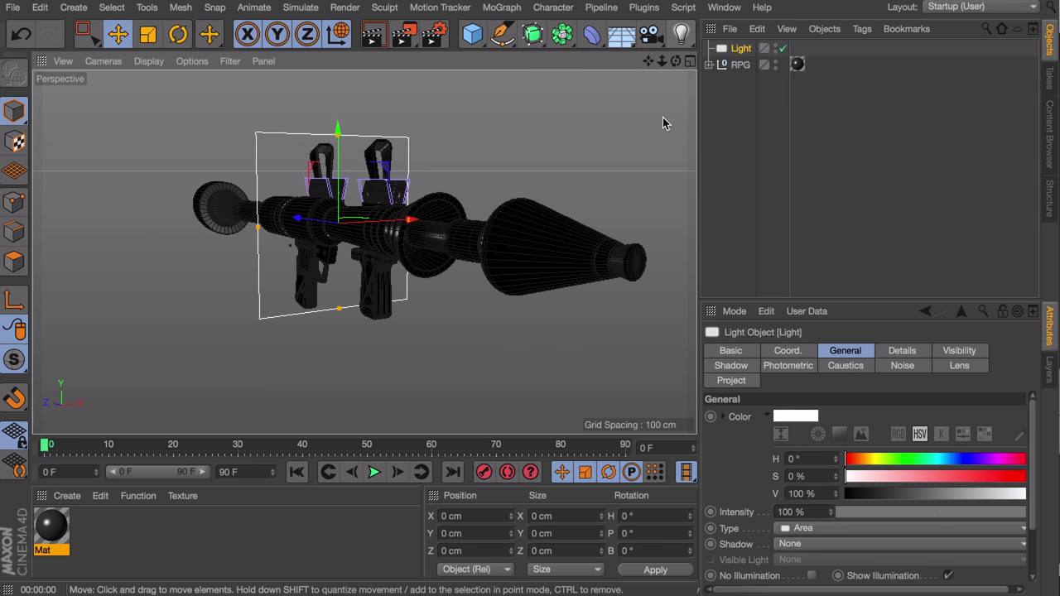
{"action": "key", "text": "r"}
{"action": "left_click_drag", "start_coordinate": [361, 184], "coordinate": [390, 305]}
{"action": "left_click_drag", "start_coordinate": [372, 217], "coordinate": [324, 290], "text": "alt"}
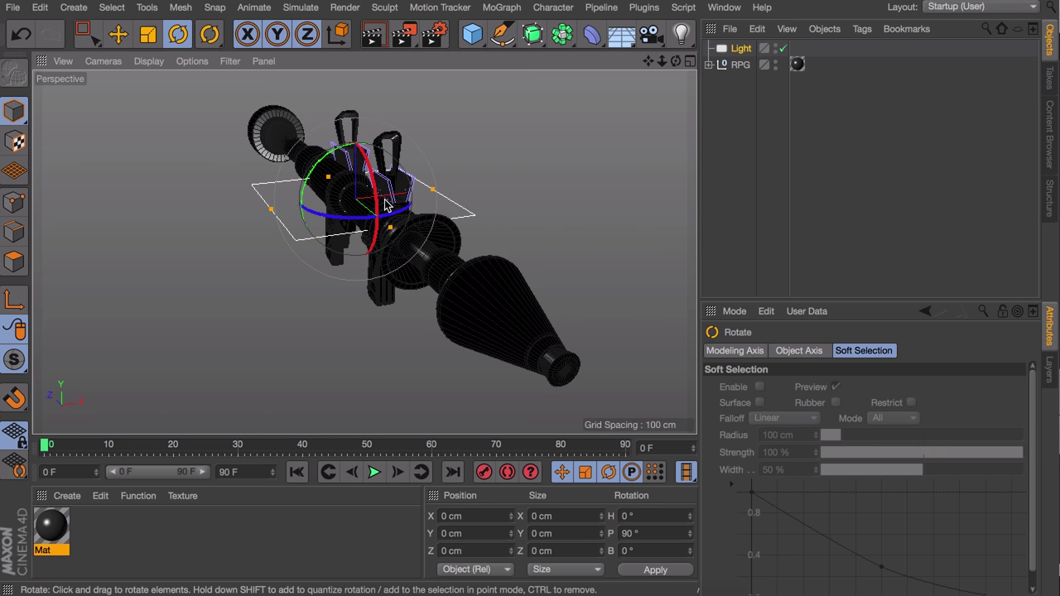
{"action": "left_click_drag", "start_coordinate": [421, 192], "coordinate": [477, 305], "text": "alt"}
{"action": "left_click_drag", "start_coordinate": [303, 279], "coordinate": [208, 309], "text": "alt"}
{"action": "left_click_drag", "start_coordinate": [324, 264], "coordinate": [370, 256]}
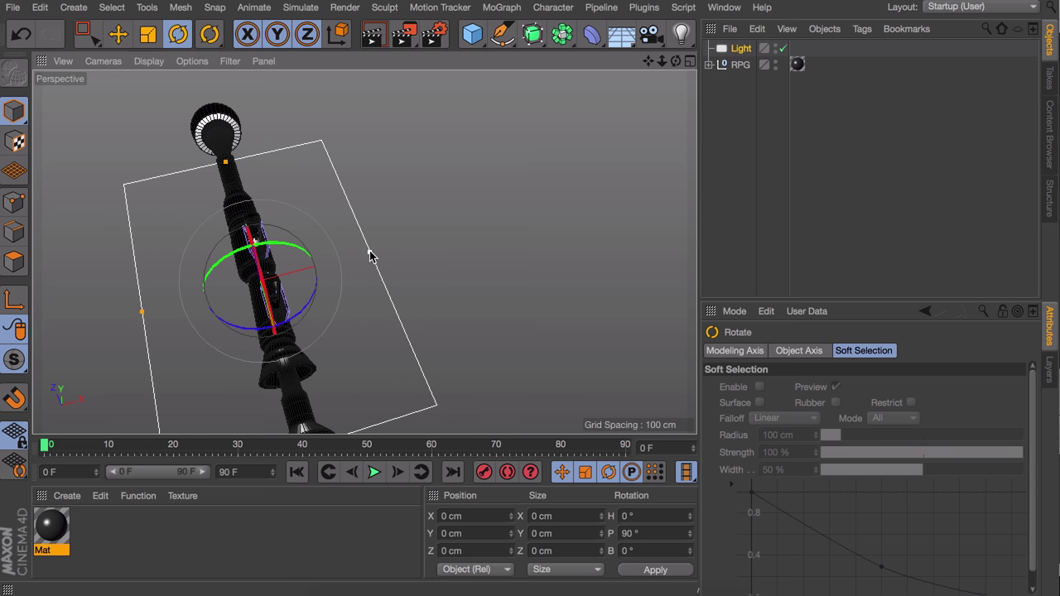
{"action": "left_click_drag", "start_coordinate": [244, 299], "coordinate": [302, 210], "text": "alt"}
Step: Raise the area light high above the launcher to Y 1500 cm
{"action": "key", "text": "e"}
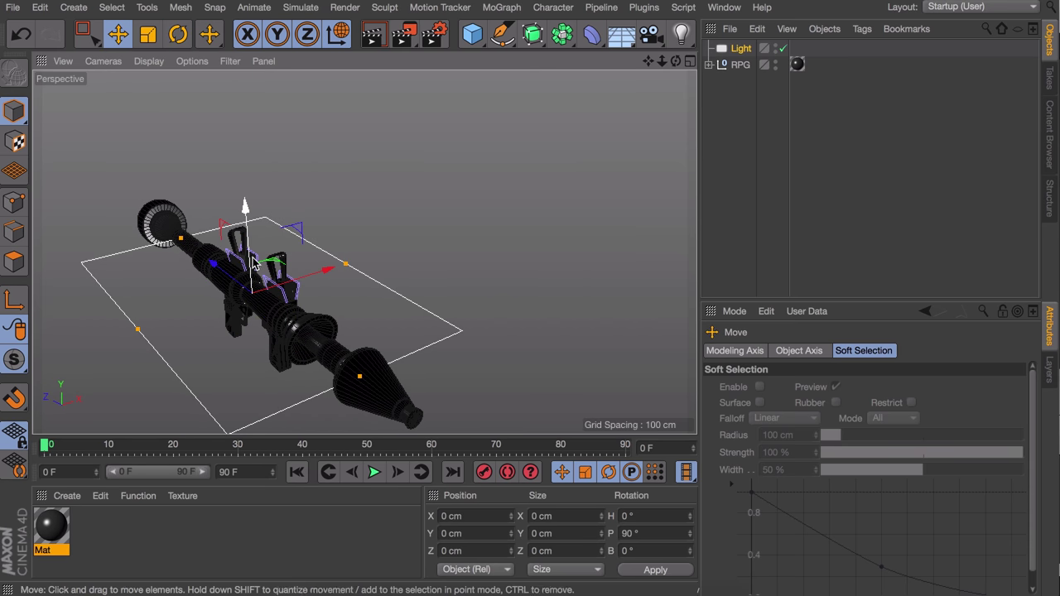
{"action": "scroll", "coordinate": [270, 280], "scroll_direction": "down", "scroll_amount": 5}
{"action": "left_click_drag", "start_coordinate": [260, 199], "coordinate": [323, 83]}
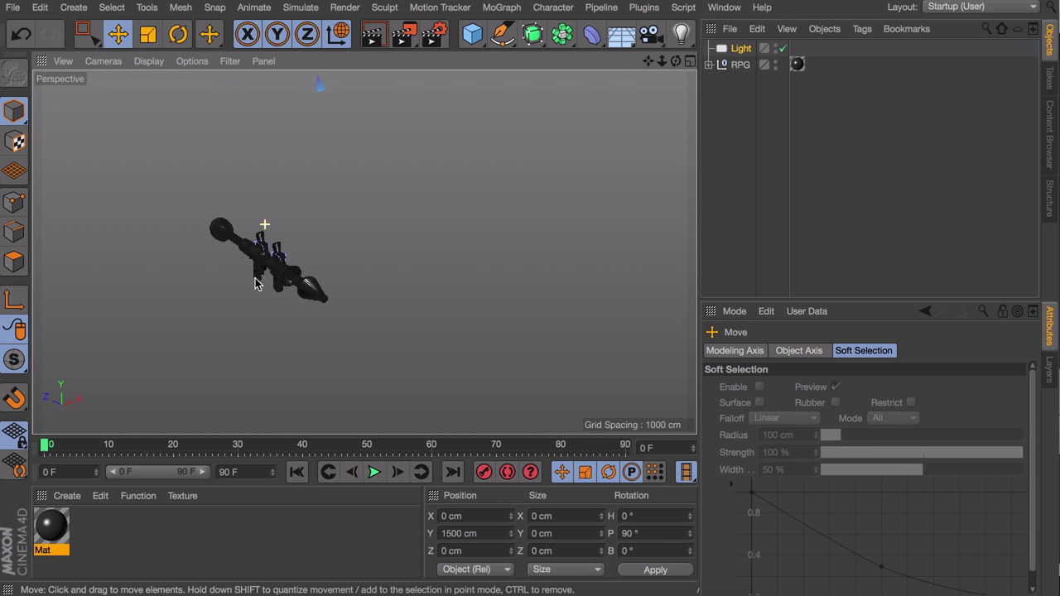
{"action": "scroll", "coordinate": [265, 225], "scroll_direction": "down", "scroll_amount": 5}
{"action": "middle_click_drag", "start_coordinate": [265, 230], "coordinate": [264, 330], "text": "alt"}
{"action": "left_click_drag", "start_coordinate": [265, 336], "coordinate": [271, 293], "text": "alt"}
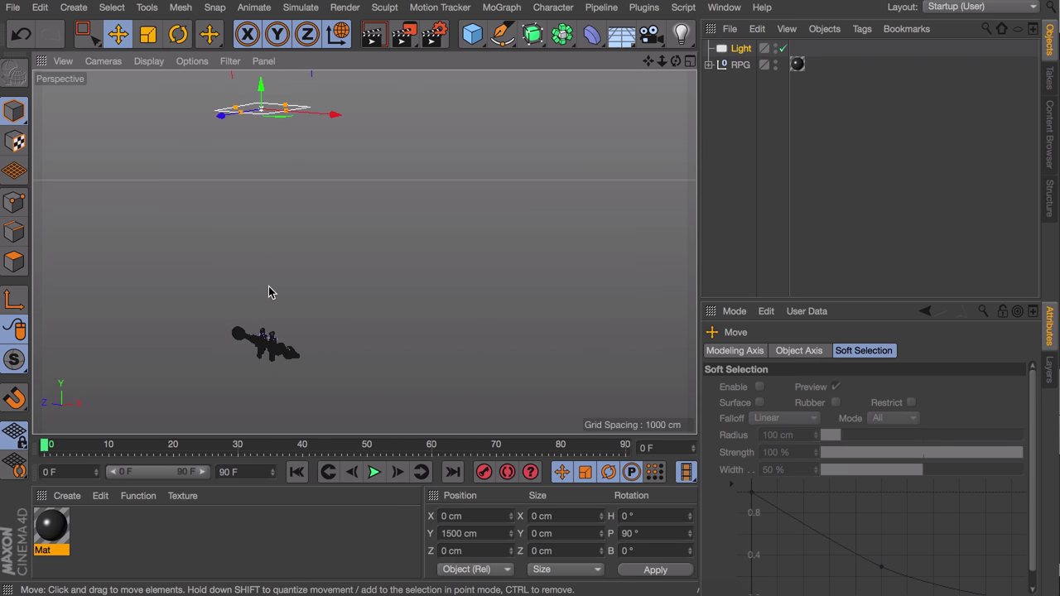
Step: Set the overhead light's shadow to Area and preview the render of the launcher
{"action": "left_click", "coordinate": [741, 48]}
{"action": "left_click", "coordinate": [793, 545]}
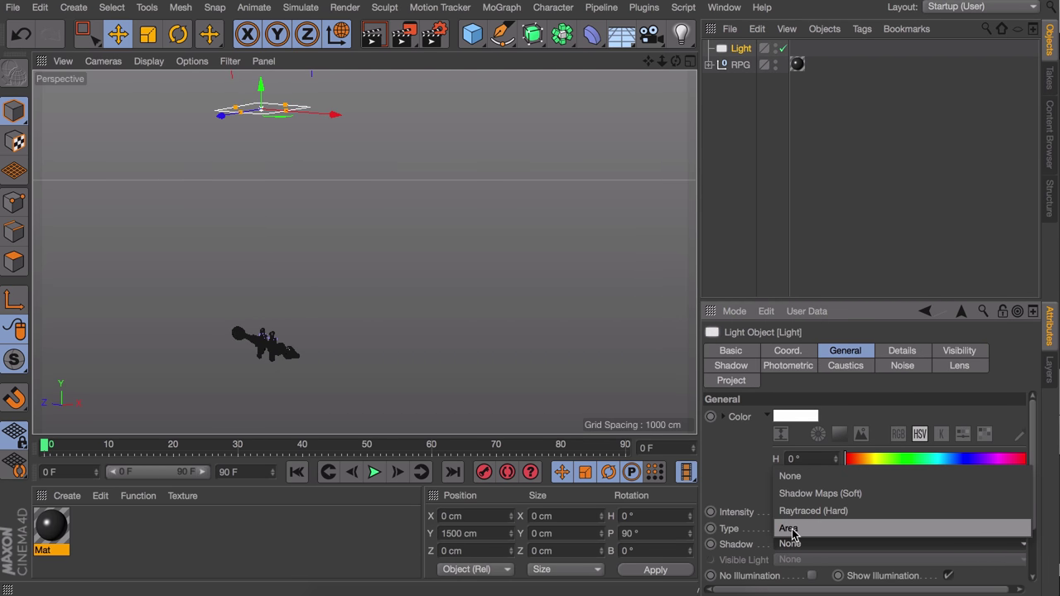
{"action": "left_click", "coordinate": [793, 533]}
{"action": "left_click", "coordinate": [795, 219]}
{"action": "middle_click_drag", "start_coordinate": [272, 337], "coordinate": [362, 124], "text": "alt"}
{"action": "scroll", "coordinate": [361, 120], "scroll_direction": "up", "scroll_amount": 10}
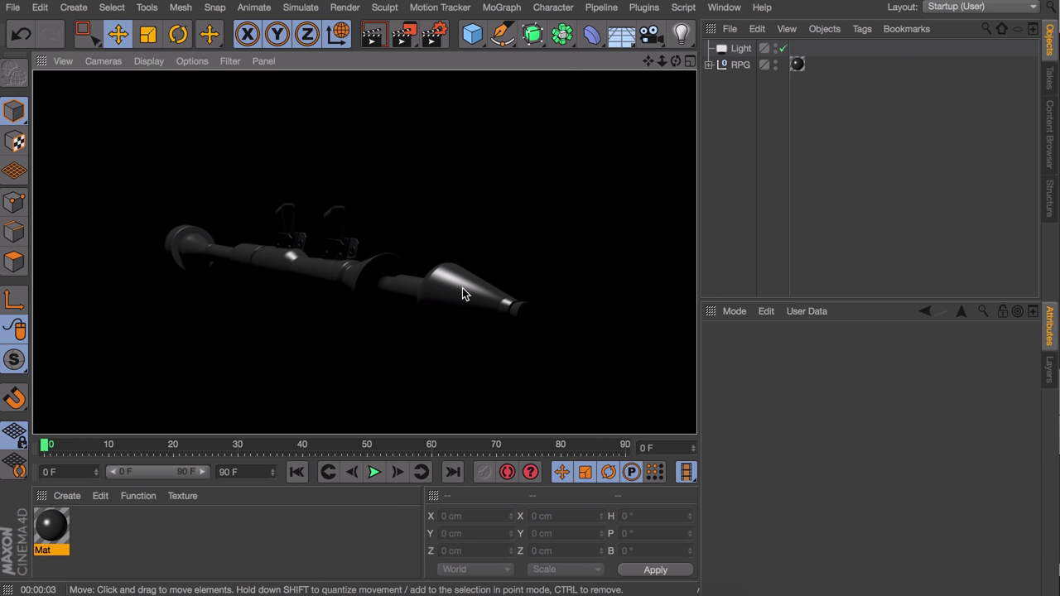
Step: Add a second area light at -90° pitch and reshape it into a long narrow strip along the launcher
{"action": "middle_click", "coordinate": [523, 162]}
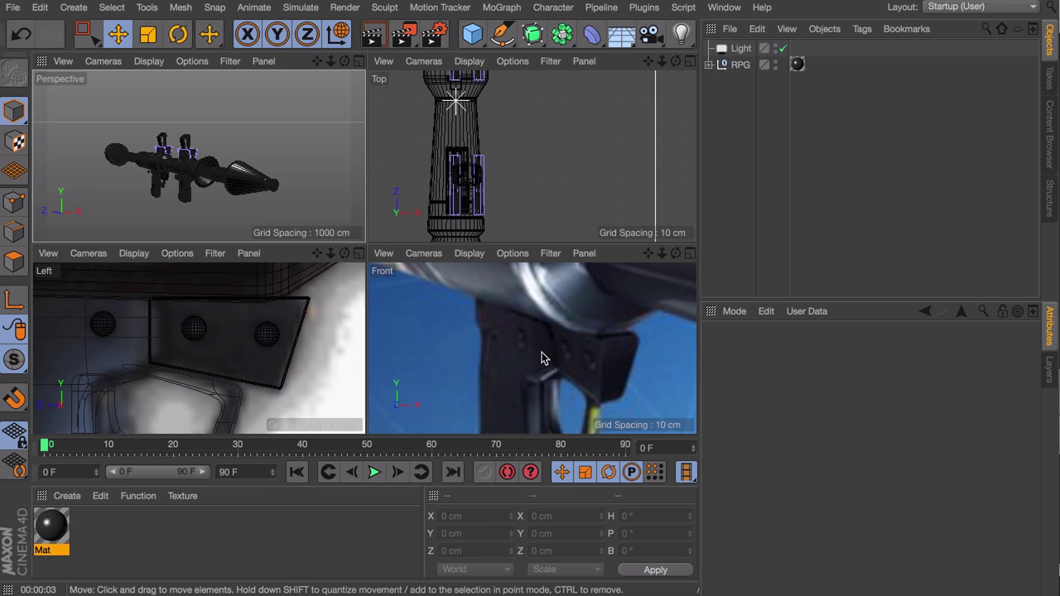
{"action": "scroll", "coordinate": [553, 332], "scroll_direction": "down", "scroll_amount": 5}
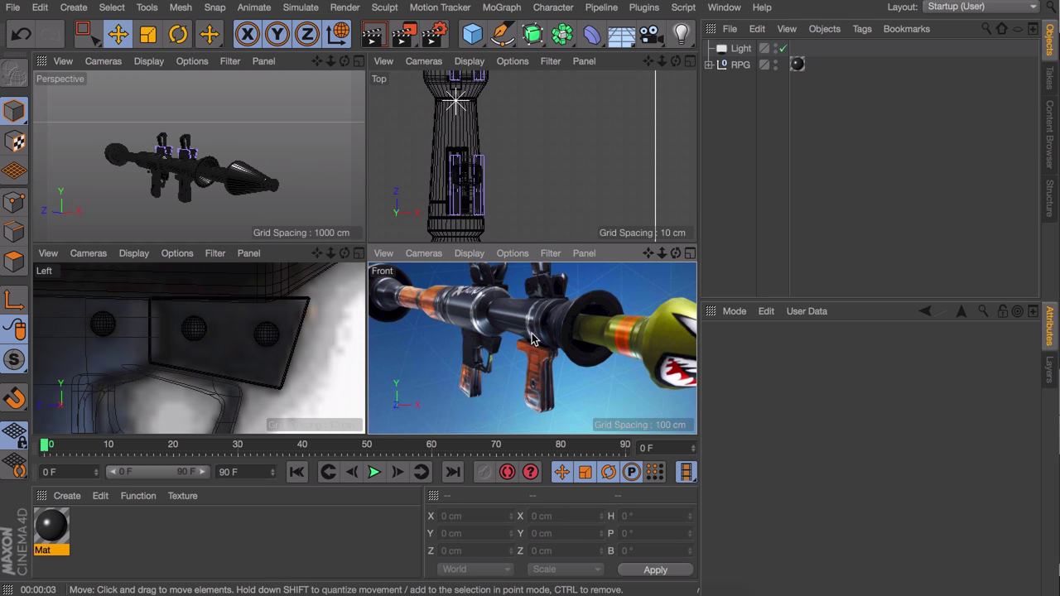
{"action": "left_click_drag", "start_coordinate": [682, 35], "coordinate": [839, 87]}
{"action": "key", "text": "r"}
{"action": "left_click_drag", "start_coordinate": [168, 143], "coordinate": [155, 106]}
{"action": "right_click_drag", "start_coordinate": [496, 116], "coordinate": [487, 157], "text": "alt"}
{"action": "middle_click_drag", "start_coordinate": [490, 117], "coordinate": [482, 153], "text": "alt"}
{"action": "left_click_drag", "start_coordinate": [511, 146], "coordinate": [490, 145]}
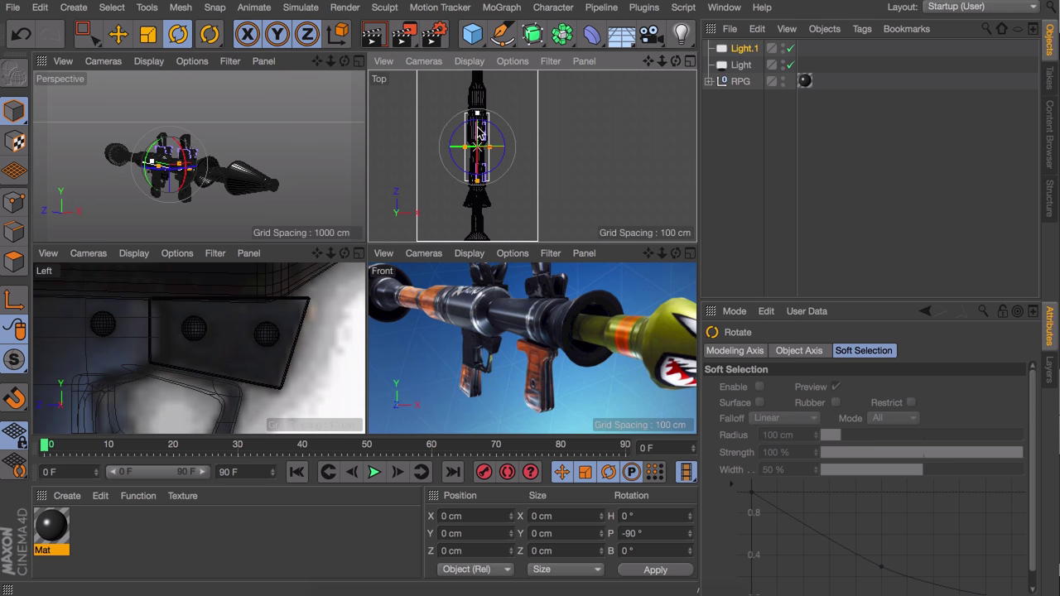
{"action": "scroll", "coordinate": [477, 114], "scroll_direction": "down", "scroll_amount": 5}
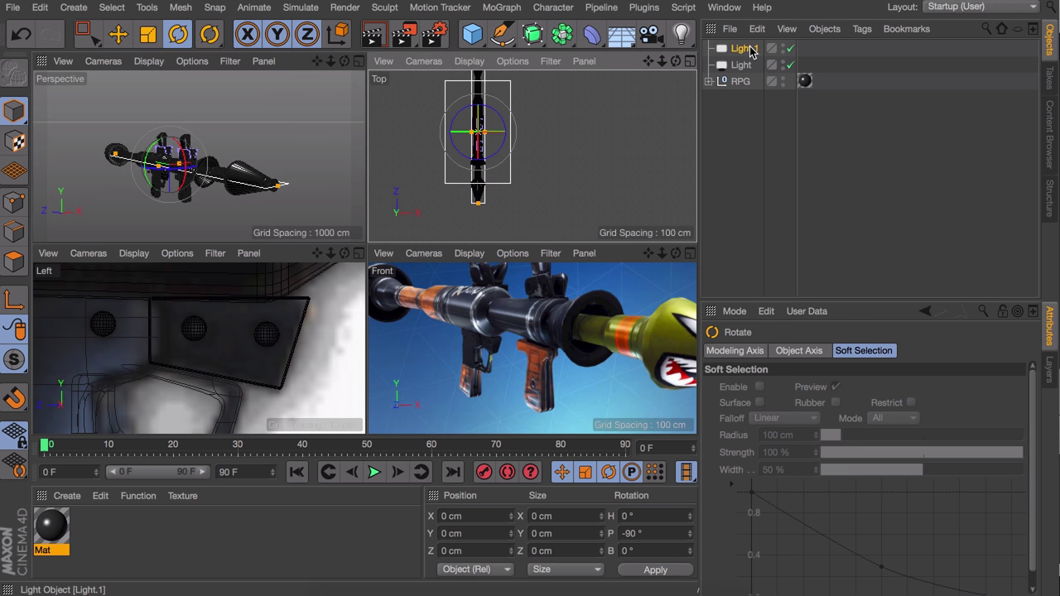
Step: Set the second light's shadow to Area and tint it pale blue with hue 207° and saturation 10%
{"action": "left_click", "coordinate": [746, 49]}
{"action": "left_click", "coordinate": [808, 544]}
{"action": "left_click", "coordinate": [809, 529]}
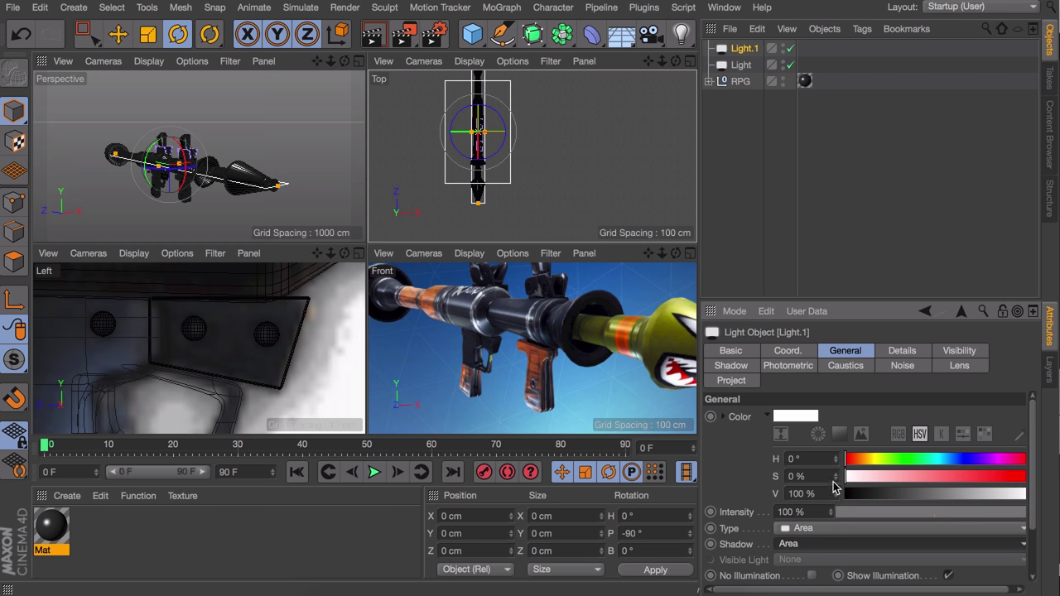
{"action": "scroll", "coordinate": [515, 355], "scroll_direction": "up", "scroll_amount": 2}
{"action": "scroll", "coordinate": [516, 354], "scroll_direction": "up", "scroll_amount": 2}
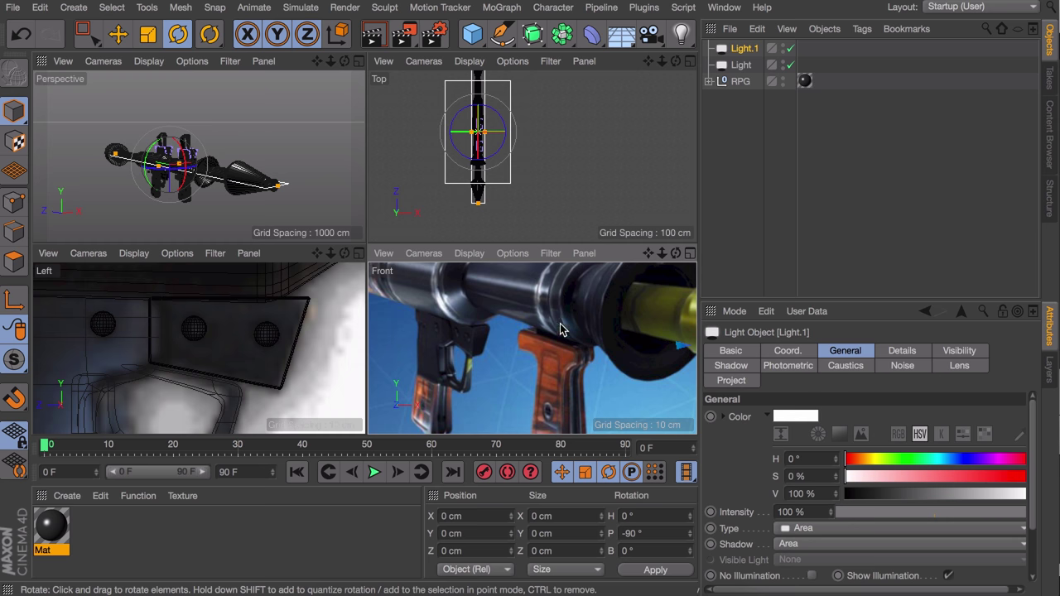
{"action": "left_click", "coordinate": [951, 459]}
{"action": "left_click", "coordinate": [865, 478]}
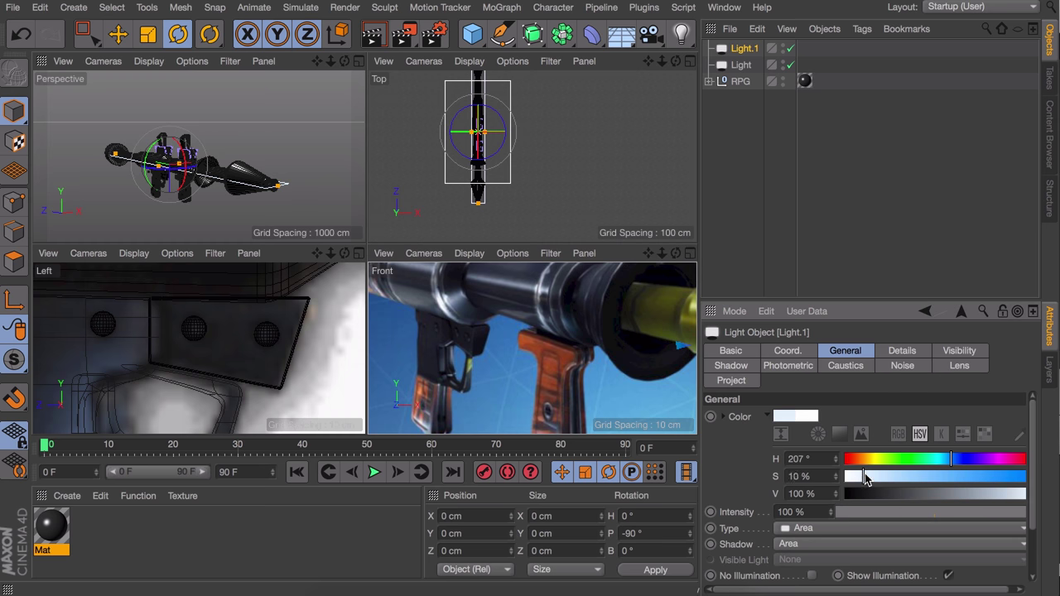
Step: Move the strip light below and beside the launcher, to about X -290 cm and Y -273 cm, and shift it along Z toward the rear
{"action": "key", "text": "e"}
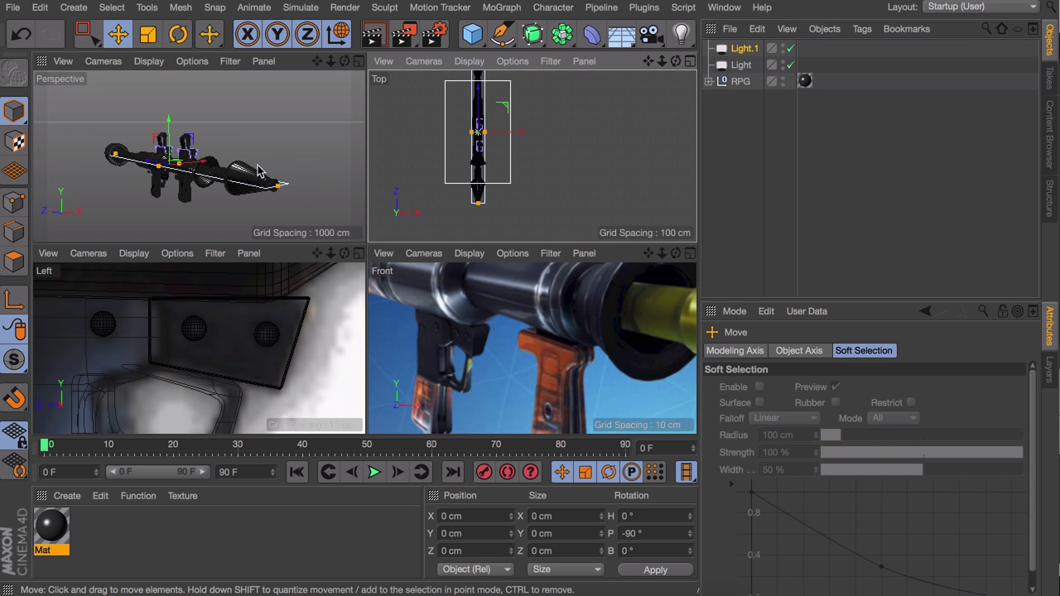
{"action": "left_click_drag", "start_coordinate": [169, 125], "coordinate": [171, 216]}
{"action": "middle_click_drag", "start_coordinate": [513, 116], "coordinate": [527, 186], "text": "alt"}
{"action": "scroll", "coordinate": [527, 186], "scroll_direction": "down", "scroll_amount": 1}
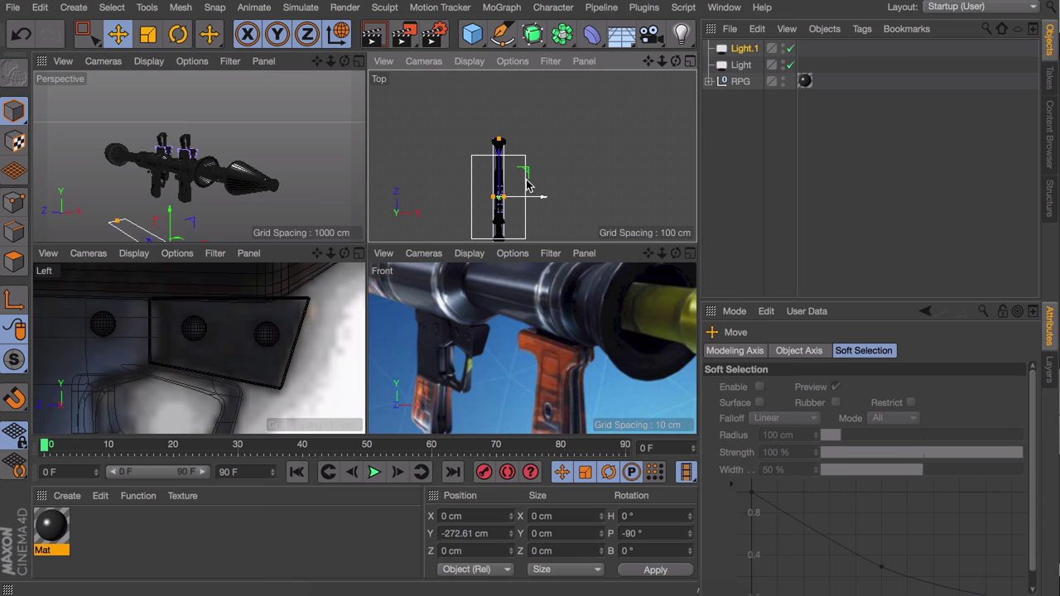
{"action": "middle_click", "coordinate": [527, 185]}
{"action": "left_click_drag", "start_coordinate": [385, 343], "coordinate": [273, 334]}
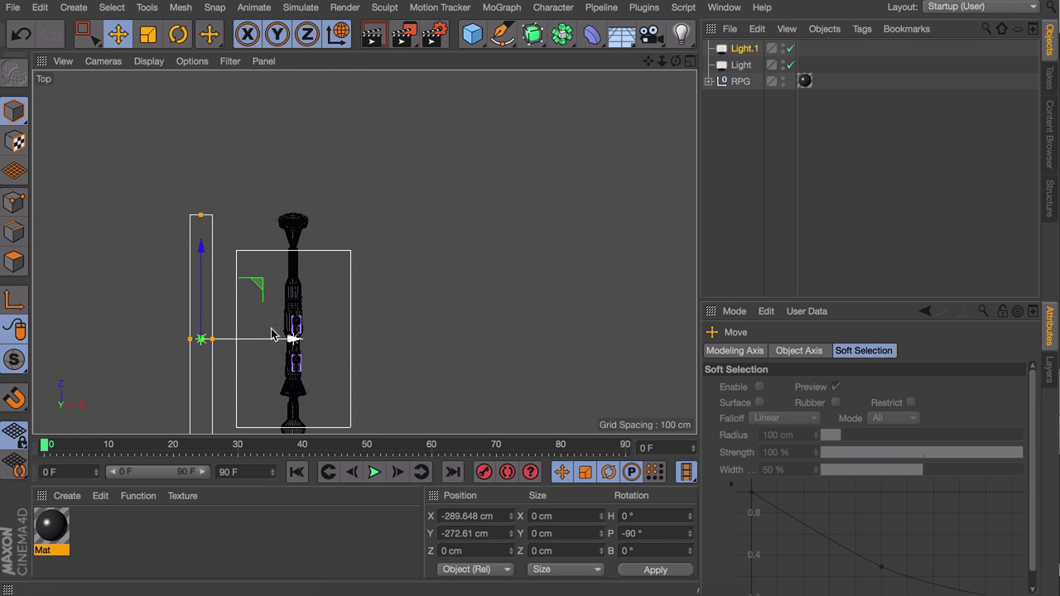
{"action": "left_click_drag", "start_coordinate": [201, 277], "coordinate": [203, 199]}
{"action": "middle_click", "coordinate": [204, 199]}
Step: Switch the perspective view to smooth shading without wireframe lines and check the launcher's lighting from several angles
{"action": "left_click", "coordinate": [149, 61]}
{"action": "left_click", "coordinate": [178, 83]}
{"action": "middle_click_drag", "start_coordinate": [300, 154], "coordinate": [248, 142], "text": "alt"}
{"action": "mouse_move", "coordinate": [455, 139]}
{"action": "left_mouse_down"}
{"action": "mouse_move", "coordinate": [459, 166]}
{"action": "mouse_move", "coordinate": [472, 97]}
{"action": "mouse_move", "coordinate": [456, 130]}
{"action": "mouse_move", "coordinate": [470, 149]}
{"action": "left_mouse_up"}
{"action": "key", "text": "r"}
{"action": "left_click_drag", "start_coordinate": [241, 178], "coordinate": [108, 195], "text": "alt"}
{"action": "left_click", "coordinate": [430, 147]}
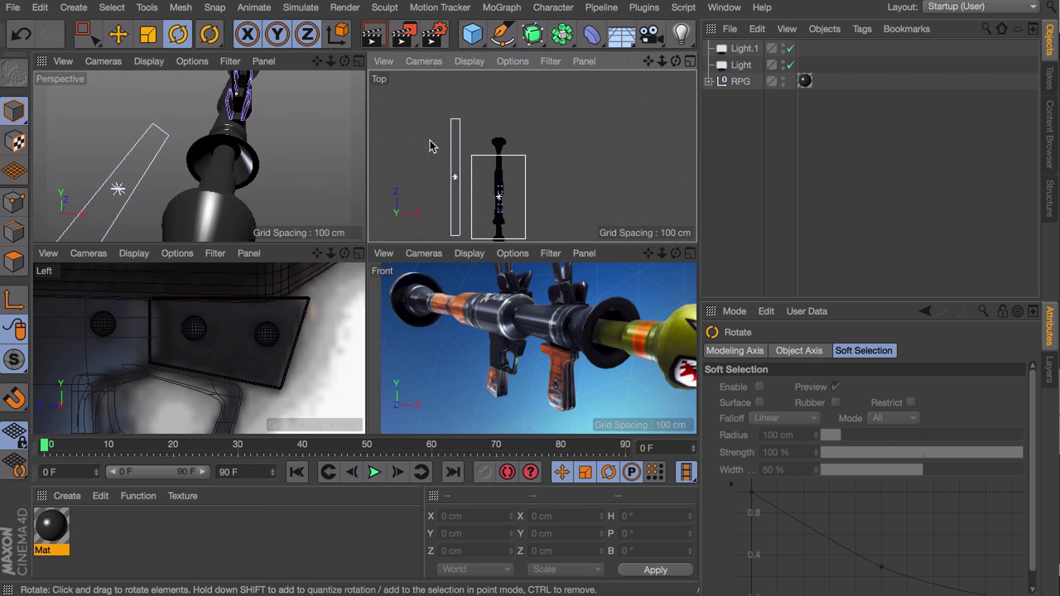
{"action": "left_click_drag", "start_coordinate": [178, 157], "coordinate": [299, 144], "text": "alt"}
{"action": "left_click_drag", "start_coordinate": [463, 172], "coordinate": [472, 167], "text": "alt"}
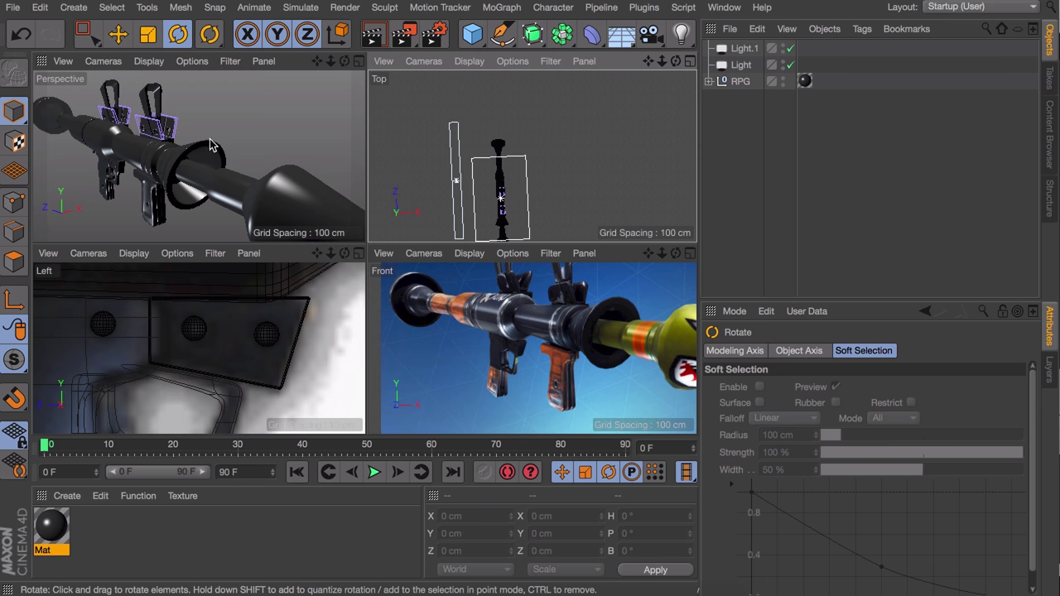
{"action": "key", "text": "super+shift+z"}
{"action": "scroll", "coordinate": [248, 156], "scroll_direction": "down", "scroll_amount": 5}
{"action": "left_click_drag", "start_coordinate": [247, 157], "coordinate": [241, 127], "text": "alt"}
Step: Add a third area light and set its shadow to Area
{"action": "left_click_drag", "start_coordinate": [681, 33], "coordinate": [844, 85]}
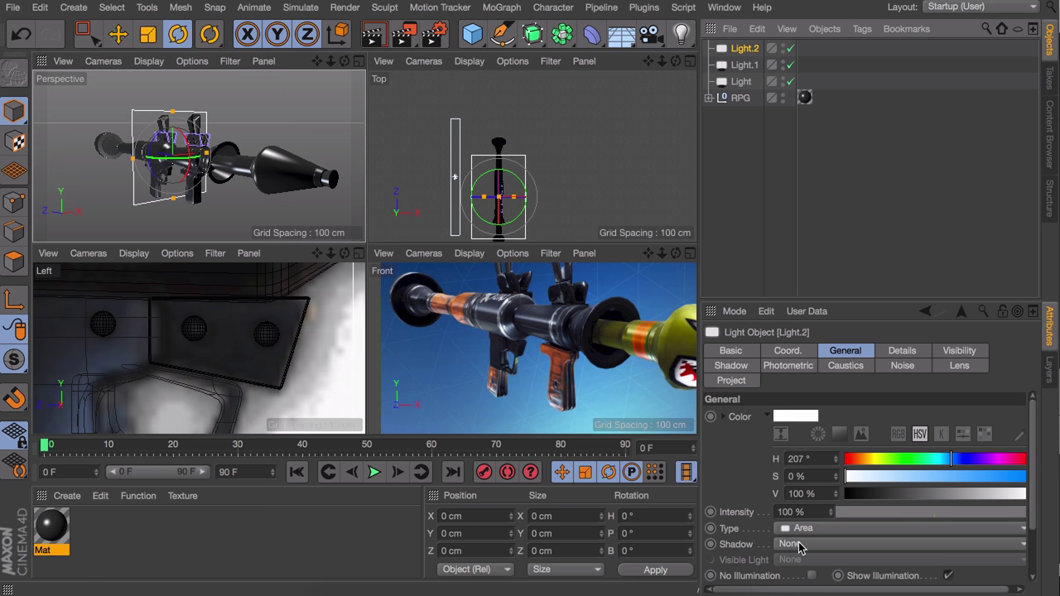
{"action": "left_click", "coordinate": [800, 546]}
{"action": "left_click", "coordinate": [798, 531]}
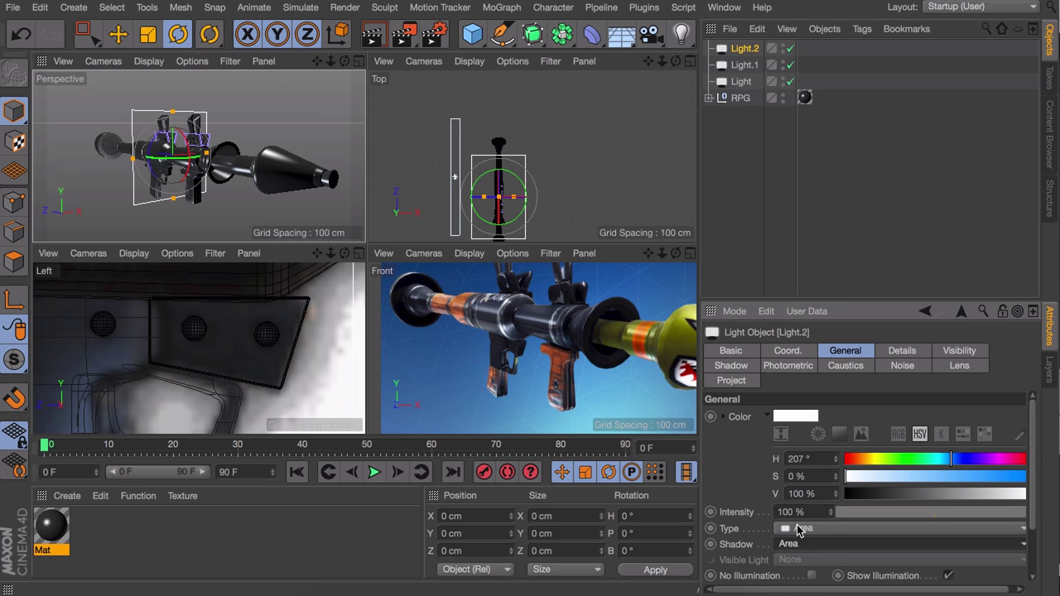
Step: Scale the third light down to a small square and set its intensity to 50%
{"action": "key", "text": "t"}
{"action": "left_click_drag", "start_coordinate": [267, 123], "coordinate": [2, 217]}
{"action": "left_click_drag", "start_coordinate": [162, 134], "coordinate": [162, 135]}
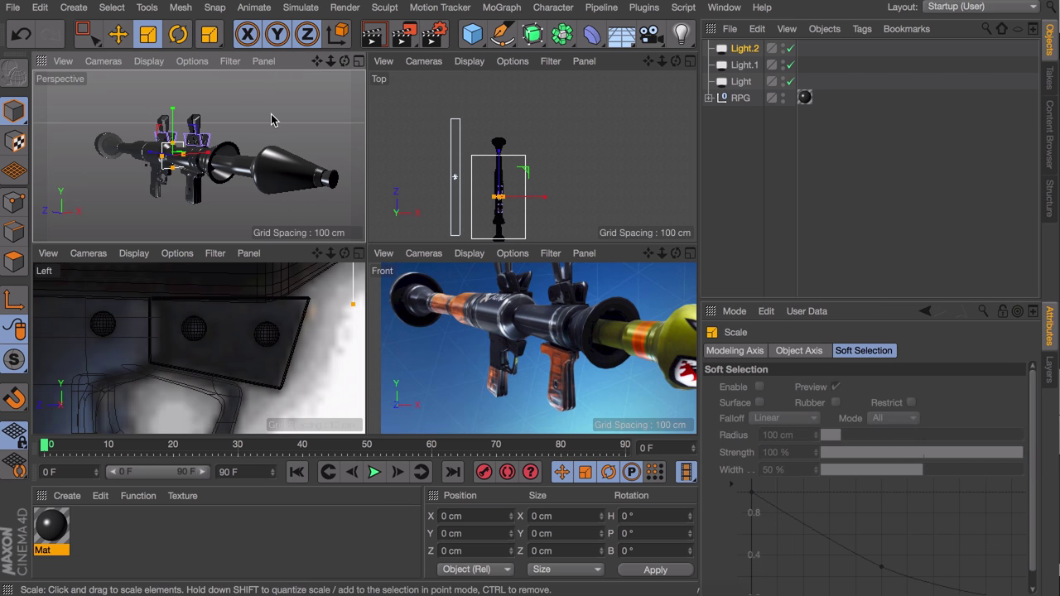
{"action": "left_click", "coordinate": [745, 49]}
{"action": "left_click_drag", "start_coordinate": [929, 508], "coordinate": [935, 508]}
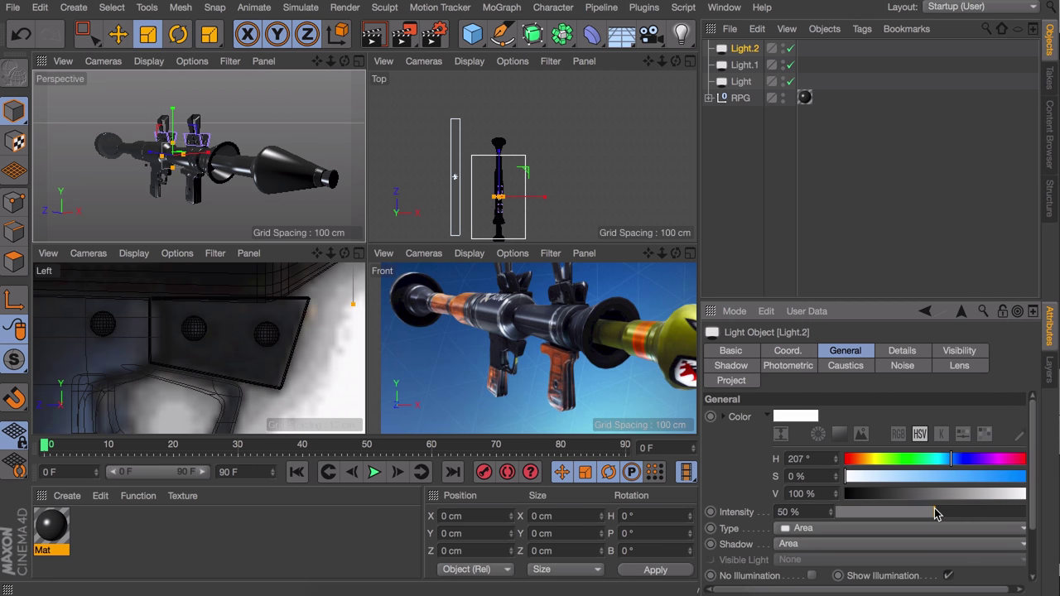
Step: Rotate the third light to a 90° heading
{"action": "left_click_drag", "start_coordinate": [276, 150], "coordinate": [236, 196], "text": "alt"}
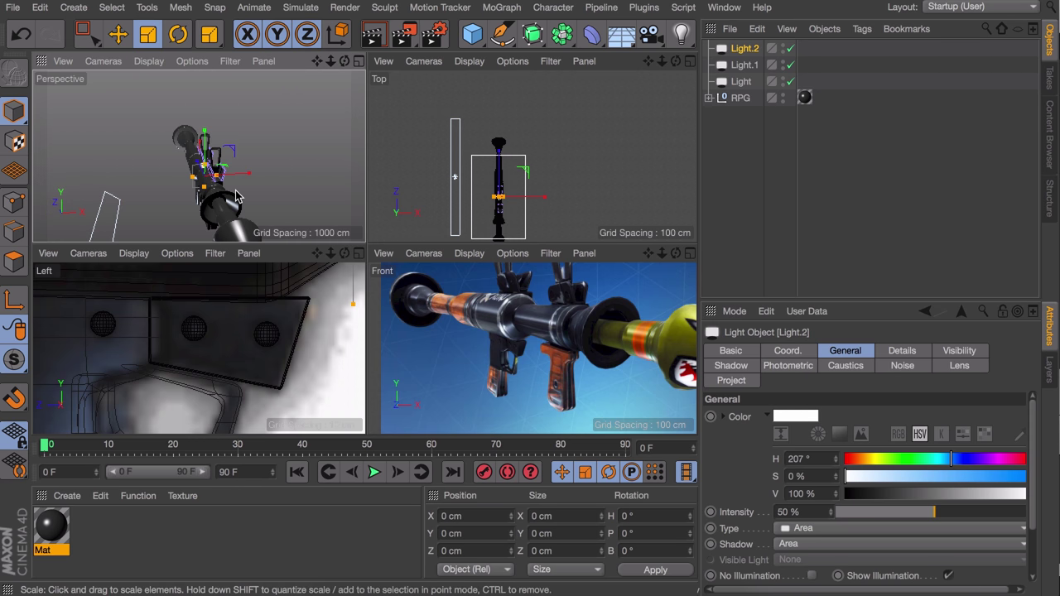
{"action": "key", "text": "r"}
{"action": "left_click_drag", "start_coordinate": [217, 186], "coordinate": [46, 41]}
Step: Move the third light up, behind and to the side of the launcher, to about X -812, Y 281 and Z 883 cm
{"action": "key", "text": "e"}
{"action": "left_click_drag", "start_coordinate": [211, 184], "coordinate": [296, 145], "text": "alt"}
{"action": "left_click_drag", "start_coordinate": [450, 155], "coordinate": [452, 78]}
{"action": "scroll", "coordinate": [487, 222], "scroll_direction": "down", "scroll_amount": 4}
{"action": "left_click_drag", "start_coordinate": [494, 159], "coordinate": [448, 160]}
{"action": "left_click_drag", "start_coordinate": [419, 119], "coordinate": [419, 86]}
{"action": "left_click_drag", "start_coordinate": [197, 161], "coordinate": [180, 133], "text": "alt"}
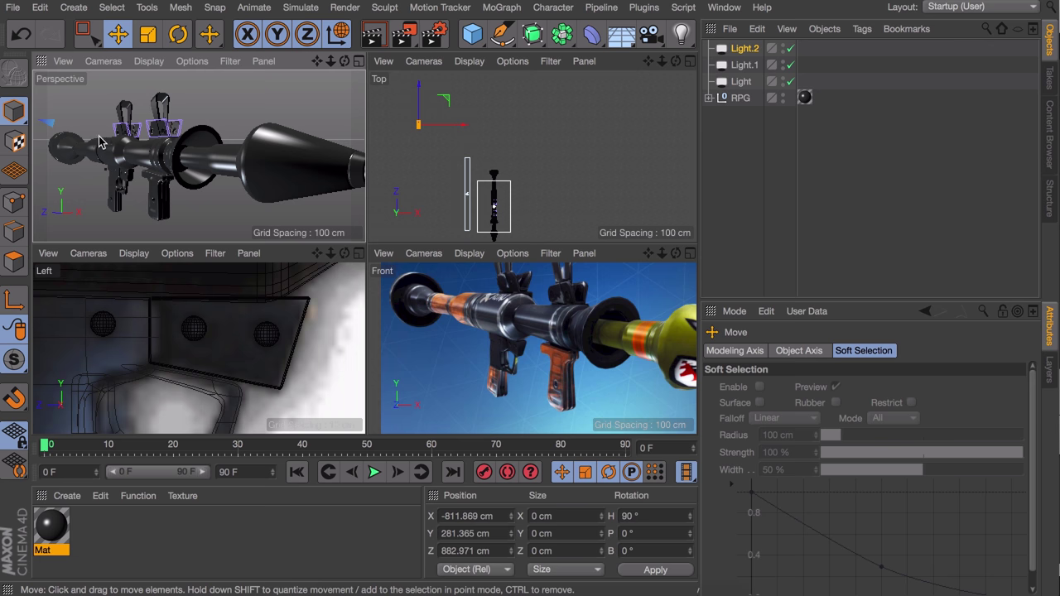
Step: Examine the lit launcher up close and from several angles, and preview the render with all three lights
{"action": "scroll", "coordinate": [92, 133], "scroll_direction": "up", "scroll_amount": 5}
{"action": "left_click_drag", "start_coordinate": [102, 135], "coordinate": [162, 147], "text": "alt"}
{"action": "middle_click_drag", "start_coordinate": [63, 147], "coordinate": [198, 162], "text": "alt"}
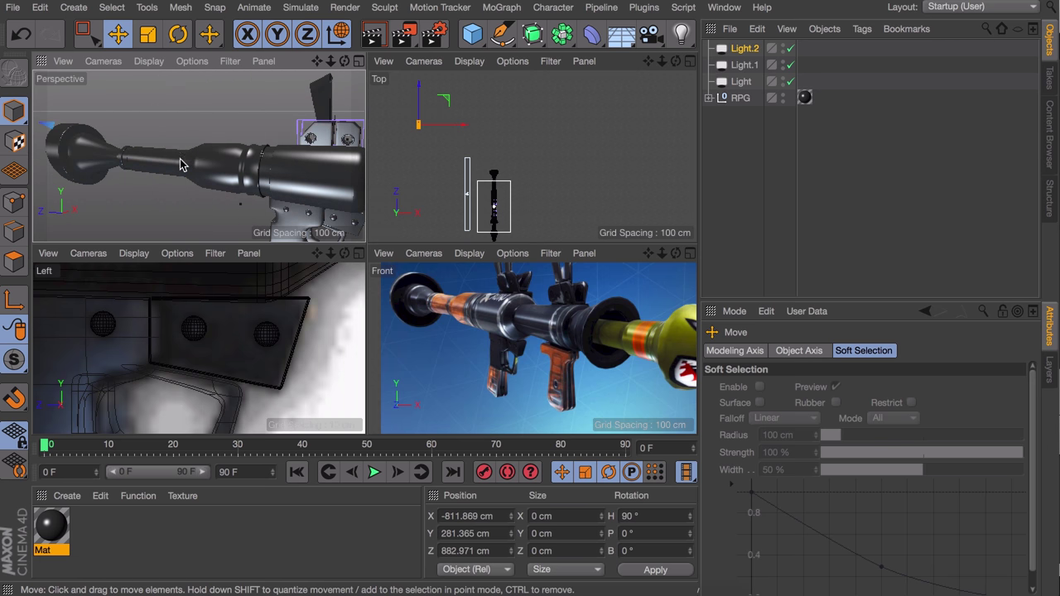
{"action": "scroll", "coordinate": [257, 170], "scroll_direction": "down", "scroll_amount": 4}
{"action": "left_click_drag", "start_coordinate": [284, 173], "coordinate": [111, 151], "text": "alt"}
{"action": "scroll", "coordinate": [165, 149], "scroll_direction": "down", "scroll_amount": 4}
{"action": "middle_click_drag", "start_coordinate": [210, 152], "coordinate": [137, 128], "text": "alt"}
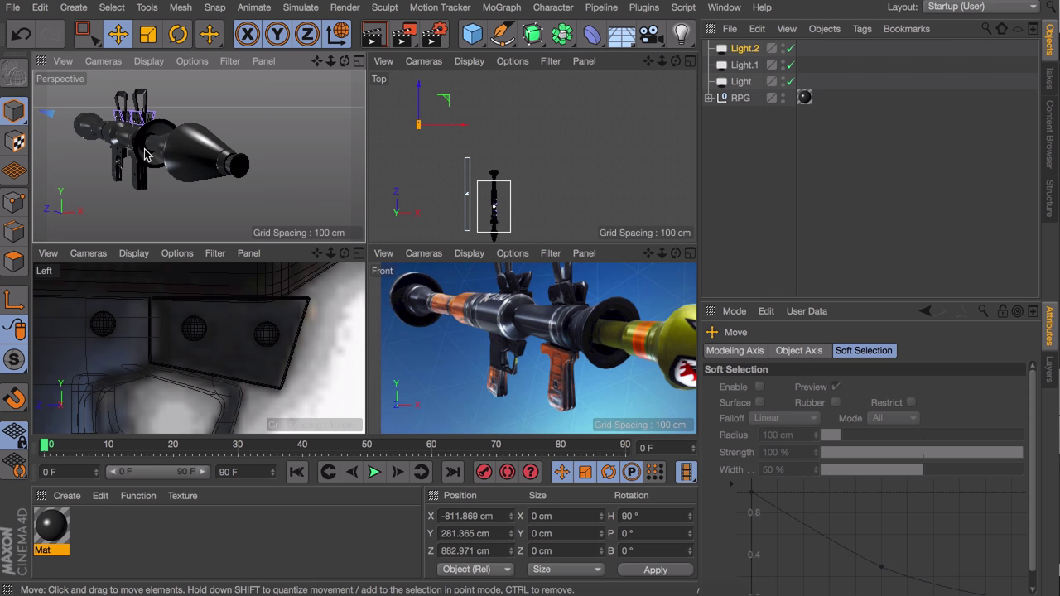
{"action": "middle_click", "coordinate": [221, 149]}
{"action": "left_click_drag", "start_coordinate": [243, 160], "coordinate": [267, 160], "text": "alt"}
{"action": "scroll", "coordinate": [278, 178], "scroll_direction": "down", "scroll_amount": 4}
{"action": "left_click_drag", "start_coordinate": [292, 213], "coordinate": [281, 209], "text": "alt"}
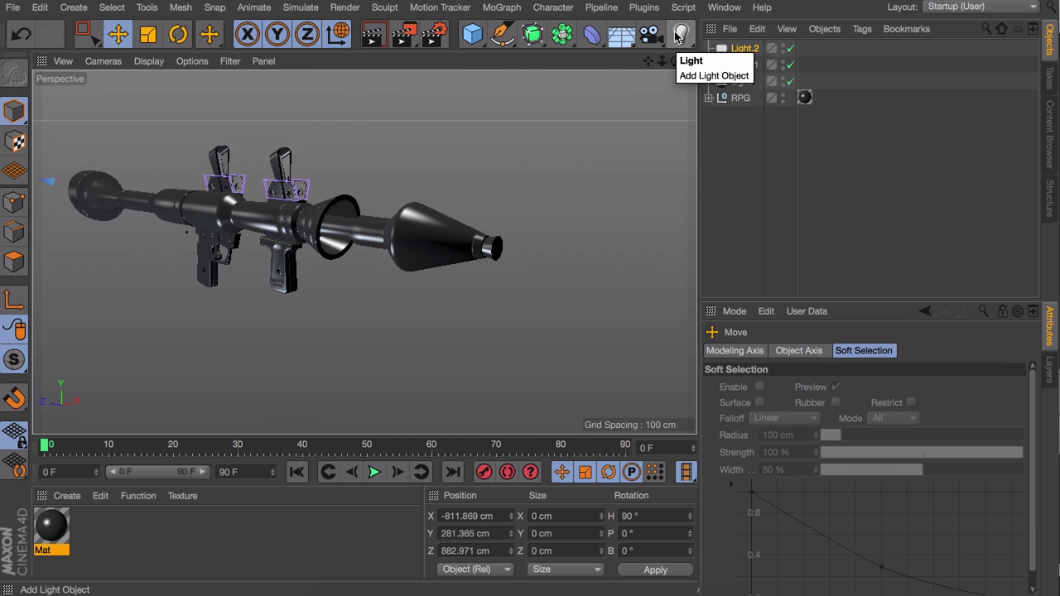
{"action": "key", "text": "ctrl+r"}
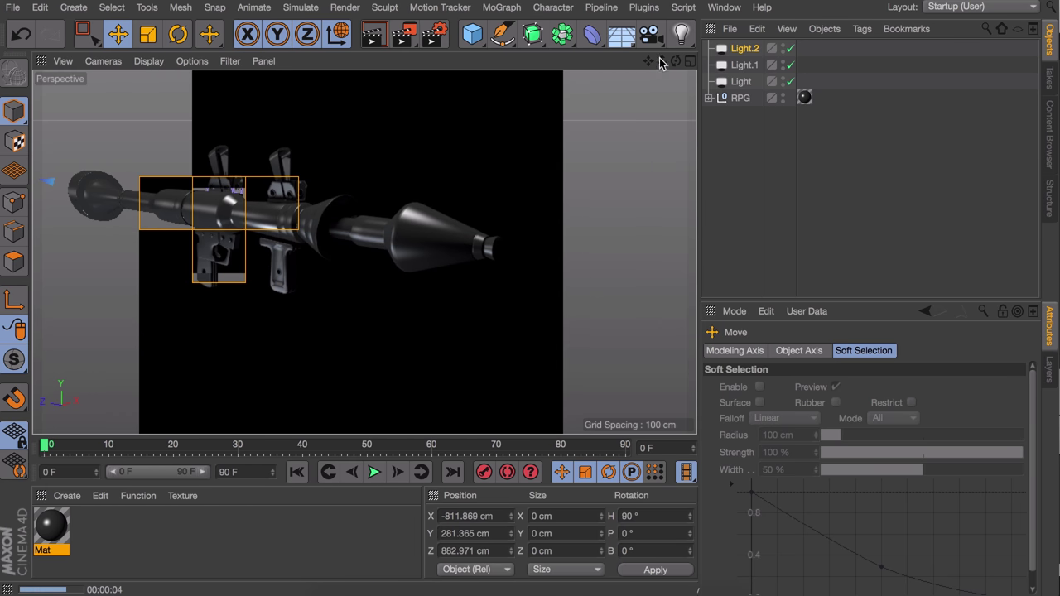
Step: Add an omni light with 60% intensity and turn off its specular contribution
{"action": "left_click", "coordinate": [681, 35]}
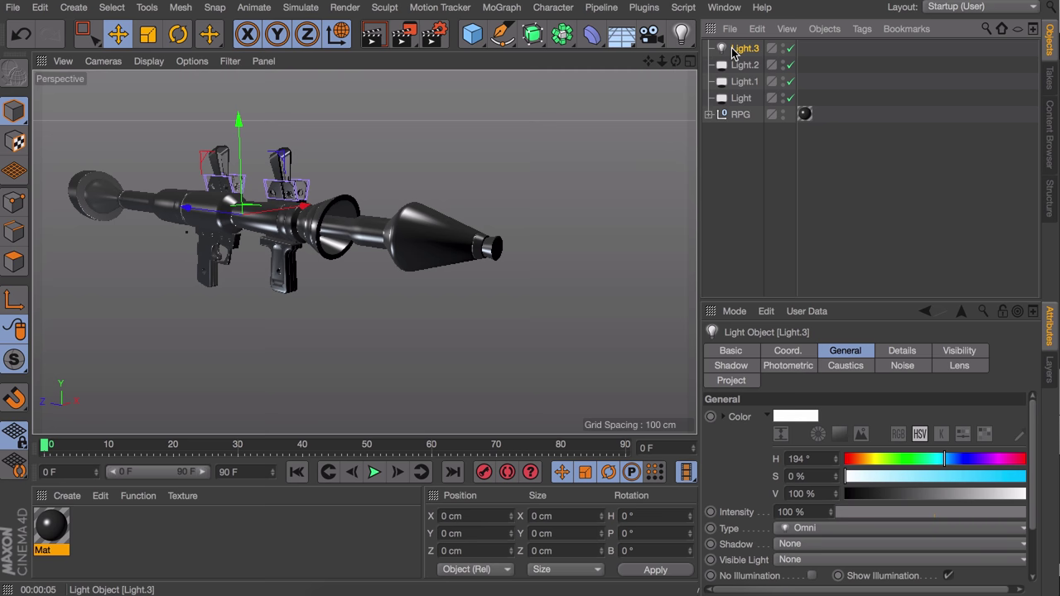
{"action": "left_click_drag", "start_coordinate": [965, 522], "coordinate": [955, 516]}
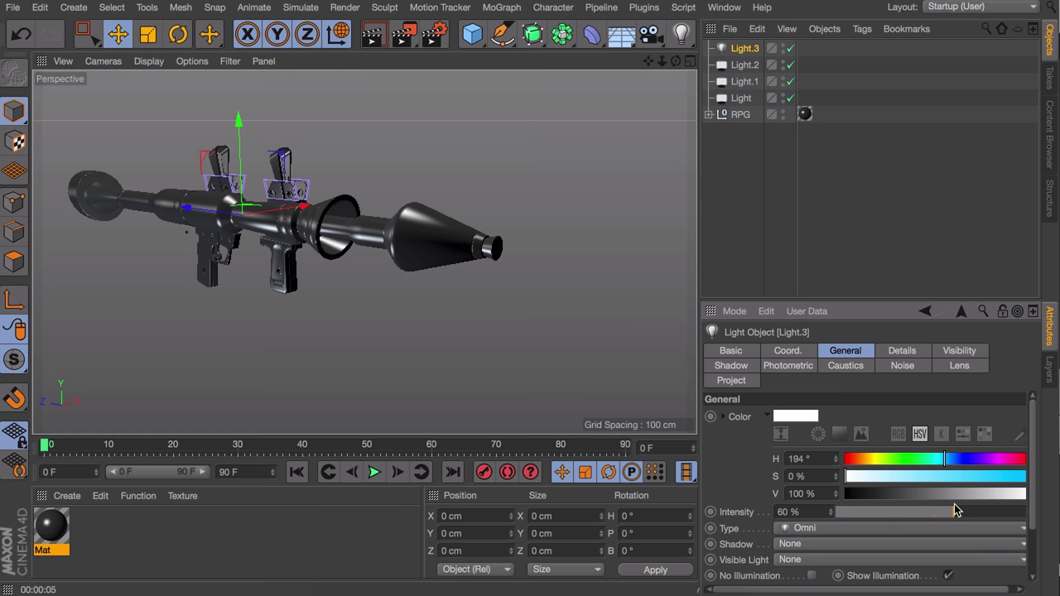
{"action": "scroll", "coordinate": [749, 474], "scroll_direction": "down", "scroll_amount": 3}
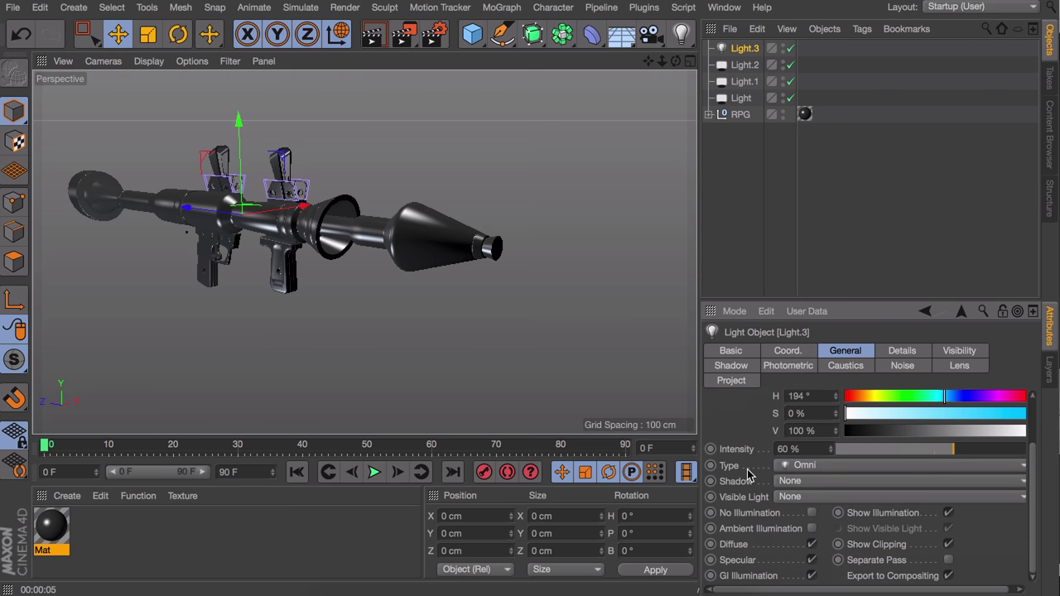
{"action": "left_click", "coordinate": [813, 562]}
{"action": "left_click_drag", "start_coordinate": [345, 223], "coordinate": [278, 226], "text": "alt"}
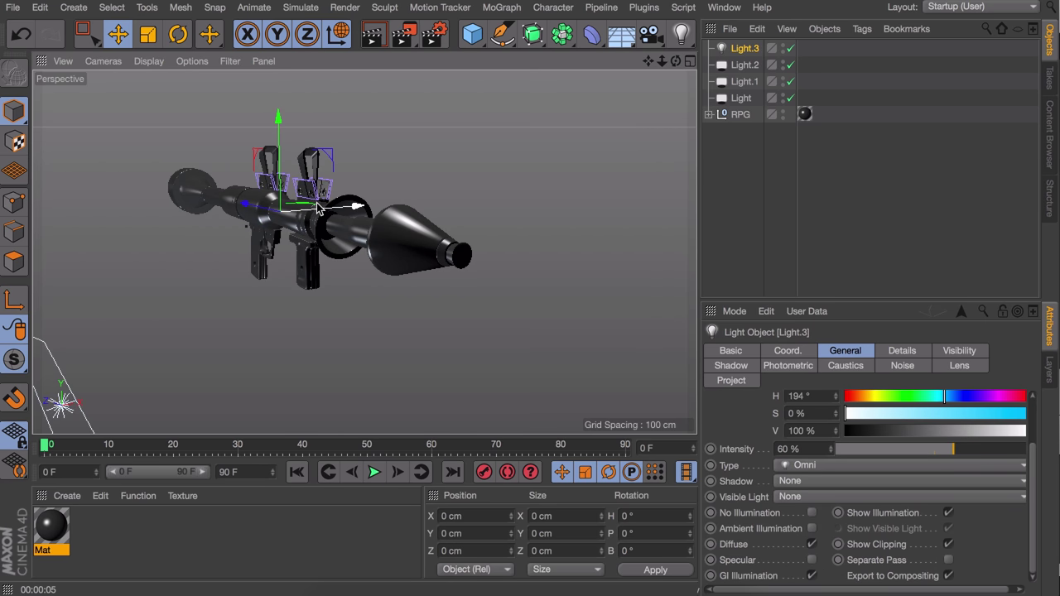
Step: Move the omni light sideways and up from the launcher, to about X -237 and Y 258 cm
{"action": "scroll", "coordinate": [335, 212], "scroll_direction": "down", "scroll_amount": 5}
{"action": "left_click_drag", "start_coordinate": [336, 212], "coordinate": [277, 232], "text": "alt"}
{"action": "left_click_drag", "start_coordinate": [396, 190], "coordinate": [297, 209]}
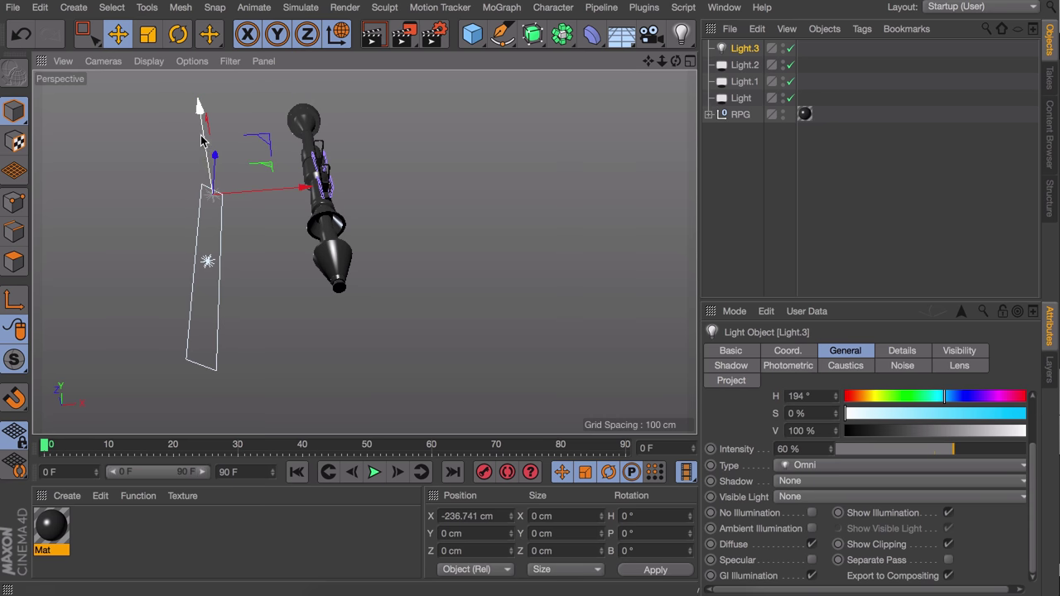
{"action": "left_click_drag", "start_coordinate": [202, 144], "coordinate": [187, 28]}
Step: Shift the omni light to about X -832 and Z -808 cm, and raise it to about Y 579 cm
{"action": "scroll", "coordinate": [207, 195], "scroll_direction": "down", "scroll_amount": 5}
{"action": "middle_click_drag", "start_coordinate": [250, 145], "coordinate": [253, 244], "text": "alt"}
{"action": "middle_click", "coordinate": [260, 241]}
{"action": "scroll", "coordinate": [469, 201], "scroll_direction": "down", "scroll_amount": 8}
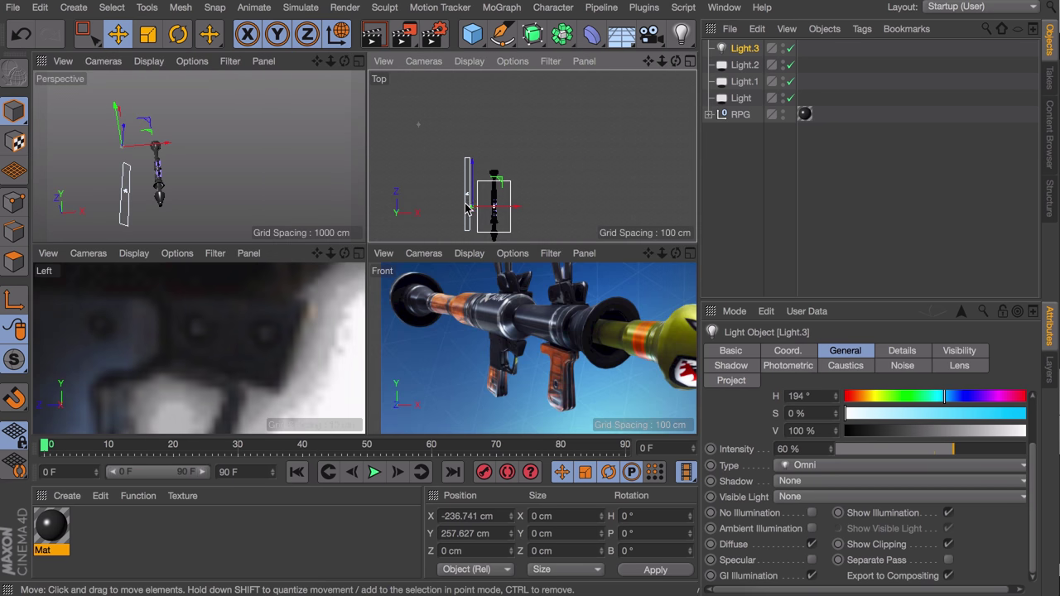
{"action": "middle_click_drag", "start_coordinate": [492, 199], "coordinate": [499, 170], "text": "alt"}
{"action": "left_click_drag", "start_coordinate": [502, 183], "coordinate": [437, 209]}
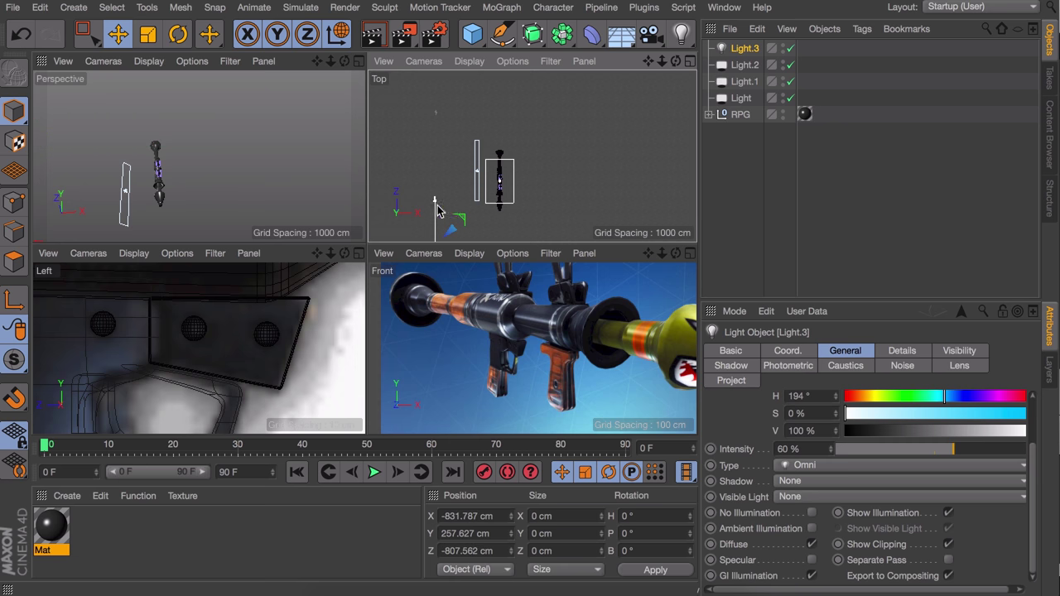
{"action": "middle_click_drag", "start_coordinate": [445, 217], "coordinate": [445, 154], "text": "alt"}
{"action": "left_click_drag", "start_coordinate": [220, 176], "coordinate": [149, 113], "text": "alt"}
{"action": "left_click_drag", "start_coordinate": [140, 152], "coordinate": [140, 107]}
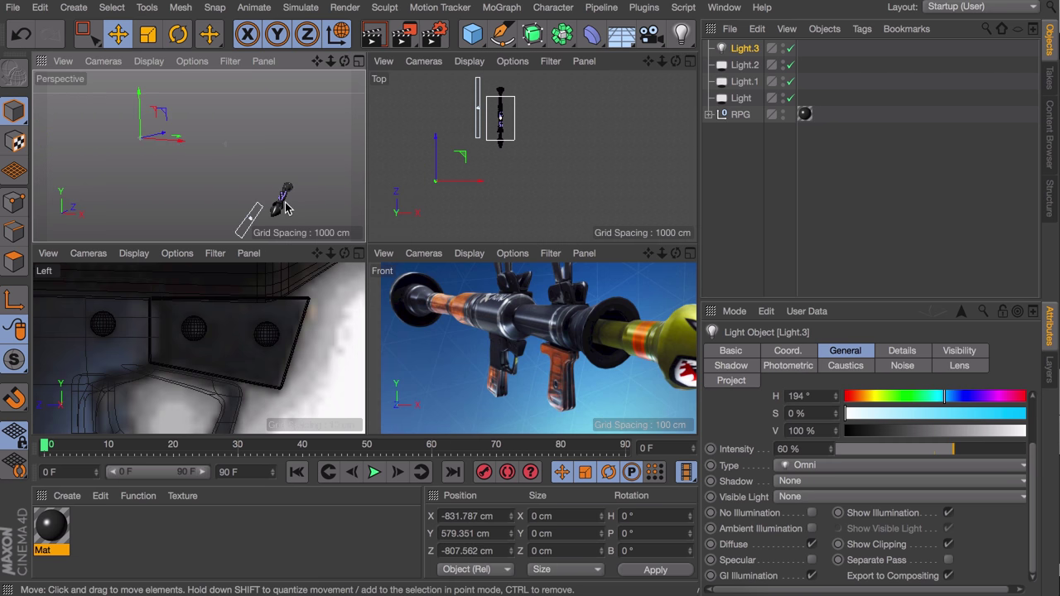
Step: Frame the whole launcher in a three-quarter perspective view with the rocket tip facing forward, and preview the render
{"action": "left_click_drag", "start_coordinate": [286, 205], "coordinate": [318, 192], "text": "alt"}
{"action": "middle_click", "coordinate": [318, 191]}
{"action": "middle_click_drag", "start_coordinate": [551, 257], "coordinate": [424, 199], "text": "alt"}
{"action": "scroll", "coordinate": [343, 299], "scroll_direction": "up", "scroll_amount": 4}
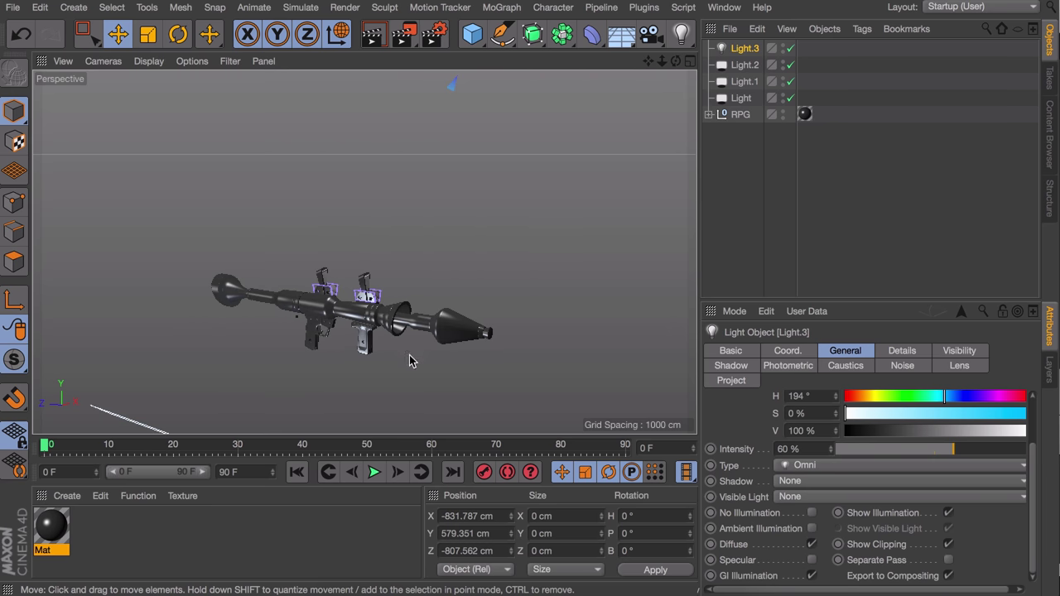
{"action": "middle_click_drag", "start_coordinate": [410, 361], "coordinate": [396, 317], "text": "alt"}
{"action": "scroll", "coordinate": [396, 317], "scroll_direction": "up", "scroll_amount": 4}
{"action": "mouse_move", "coordinate": [396, 318]}
{"action": "left_mouse_down", "text": "alt"}
{"action": "mouse_move", "coordinate": [357, 300]}
{"action": "mouse_move", "coordinate": [374, 298]}
{"action": "left_mouse_up", "text": "alt"}
{"action": "key", "text": "super+r"}
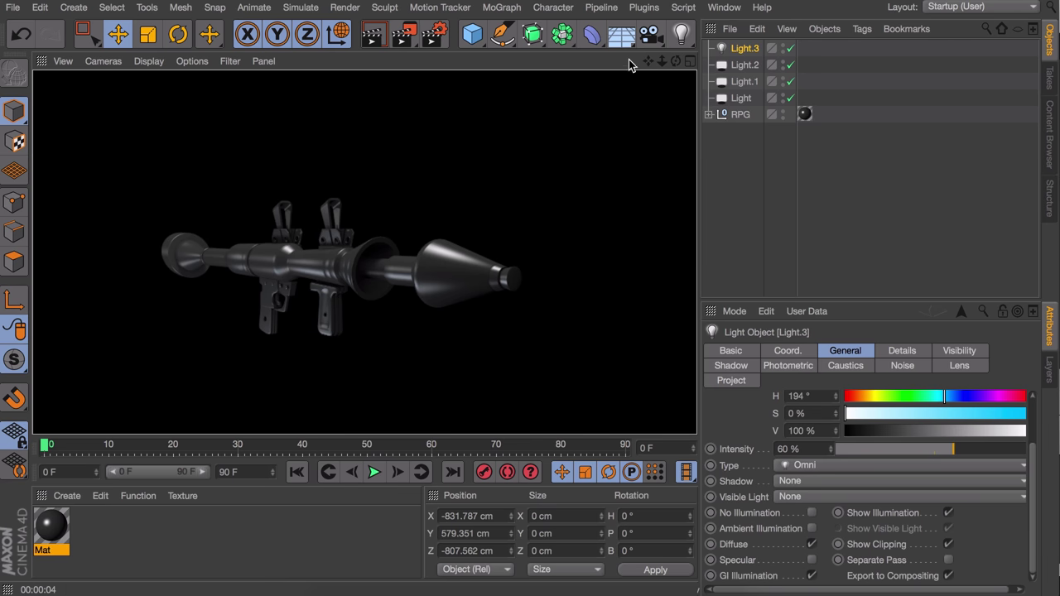
Step: Add a camera from the current view and set its focal length to 50 mm
{"action": "left_click", "coordinate": [650, 37]}
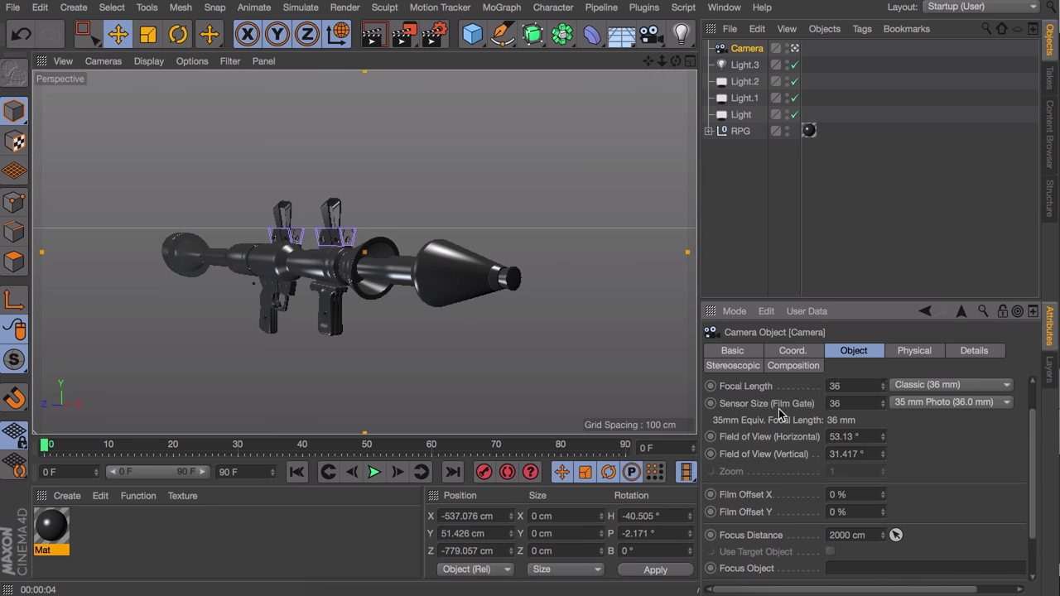
{"action": "scroll", "coordinate": [835, 423], "scroll_direction": "up", "scroll_amount": 2}
{"action": "key", "text": "Return"}
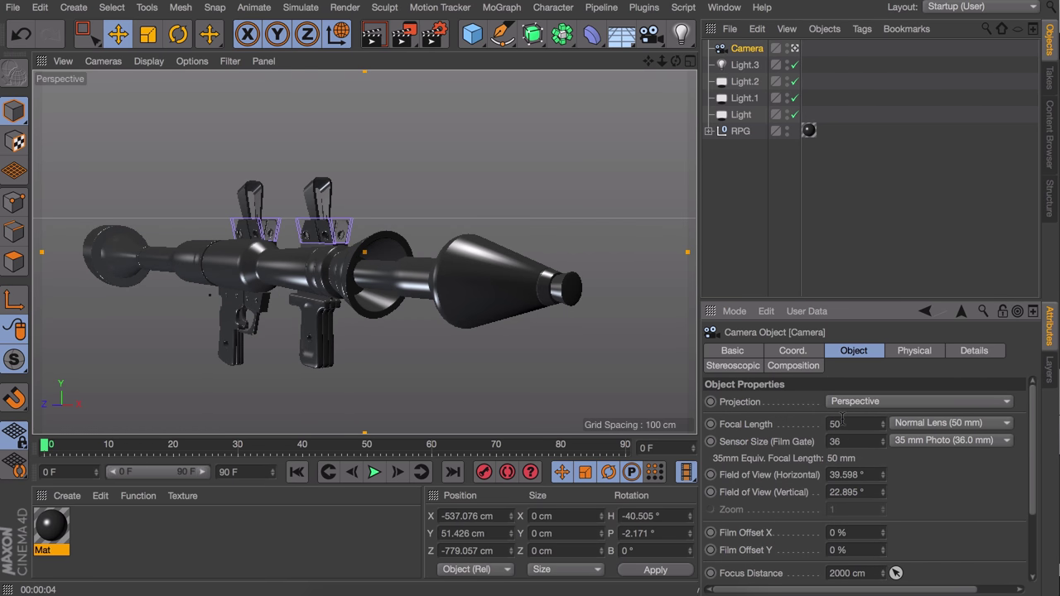
Step: Reposition the camera to match the reference angle, at about X -314, Y 48, Z -625 cm with heading -34° and pitch -5°
{"action": "middle_click", "coordinate": [435, 276]}
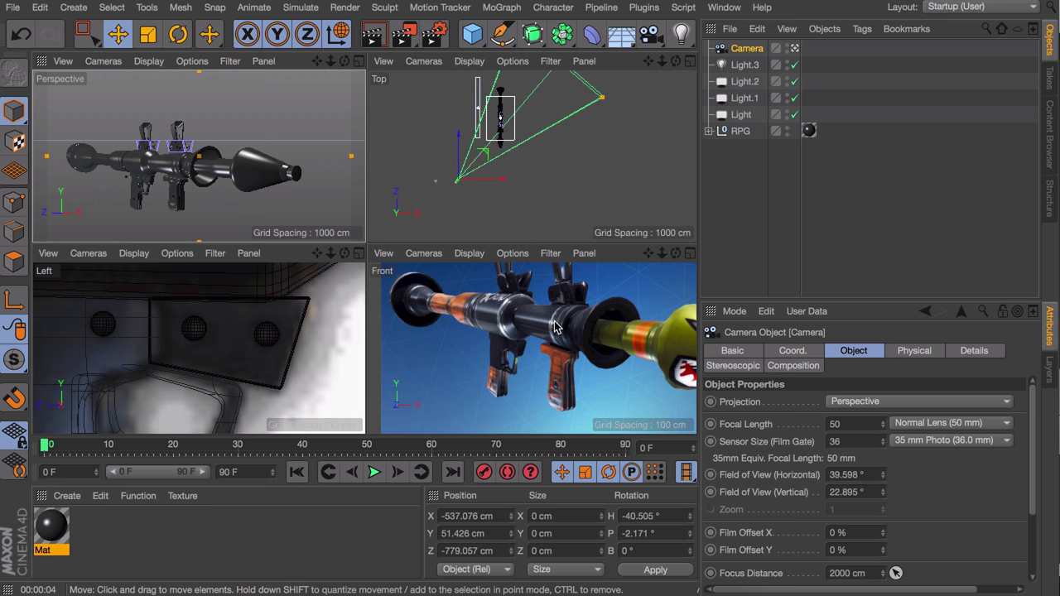
{"action": "left_click_drag", "start_coordinate": [553, 321], "coordinate": [497, 323], "text": "alt"}
{"action": "scroll", "coordinate": [497, 325], "scroll_direction": "down", "scroll_amount": 3}
{"action": "middle_click_drag", "start_coordinate": [501, 327], "coordinate": [493, 339], "text": "alt"}
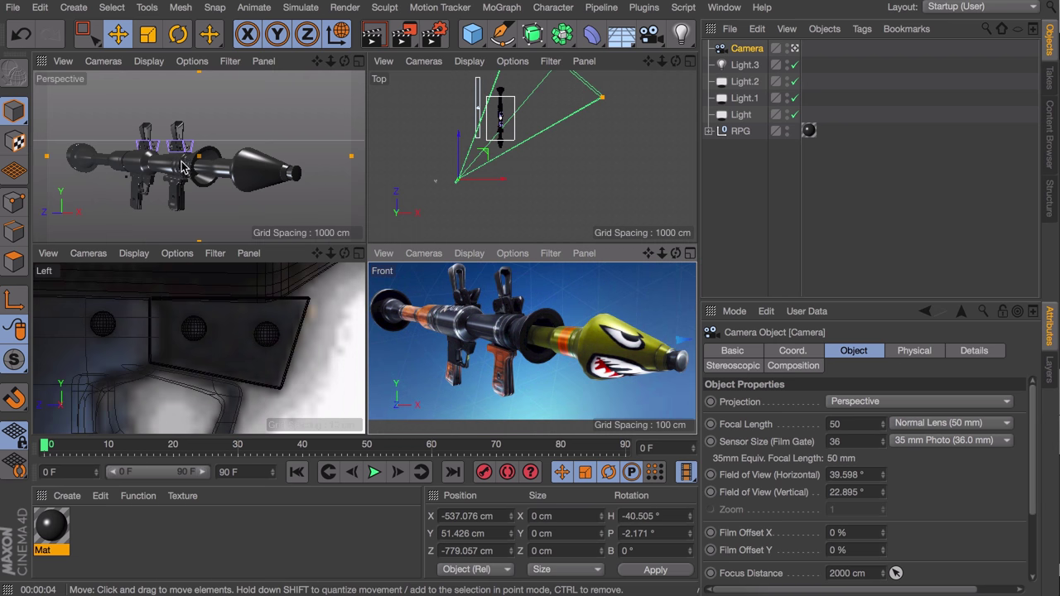
{"action": "scroll", "coordinate": [249, 169], "scroll_direction": "up", "scroll_amount": 5}
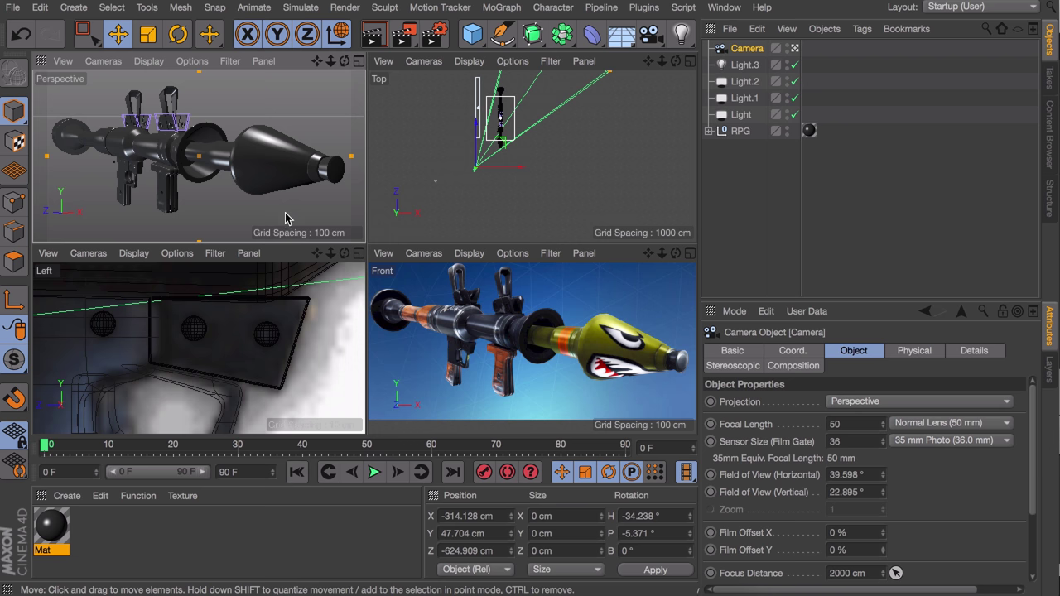
Step: Delete the existing launcher material and create a new blank one
{"action": "left_click", "coordinate": [52, 527]}
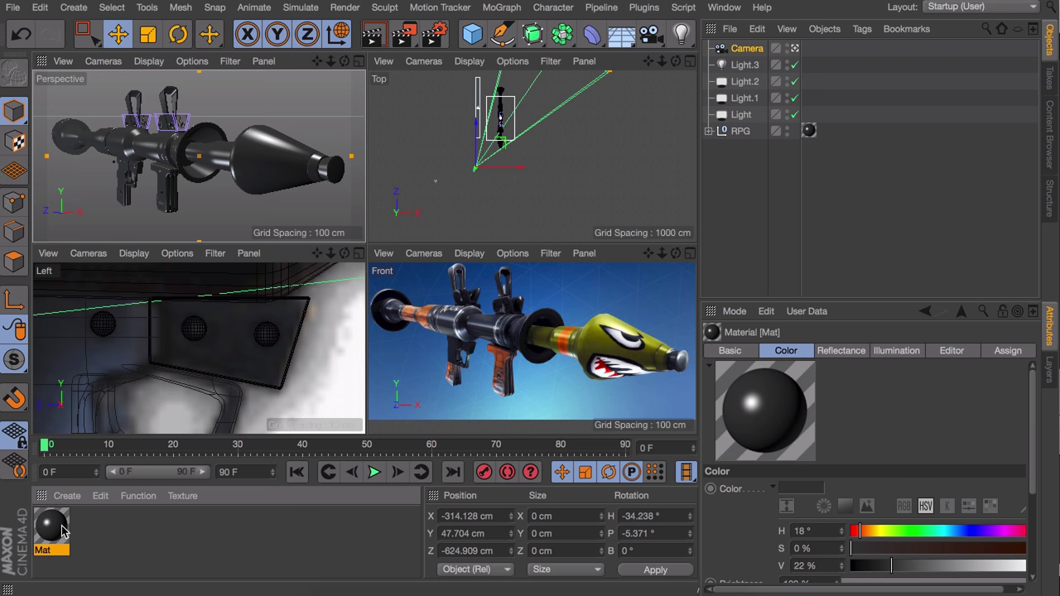
{"action": "key", "text": "Delete"}
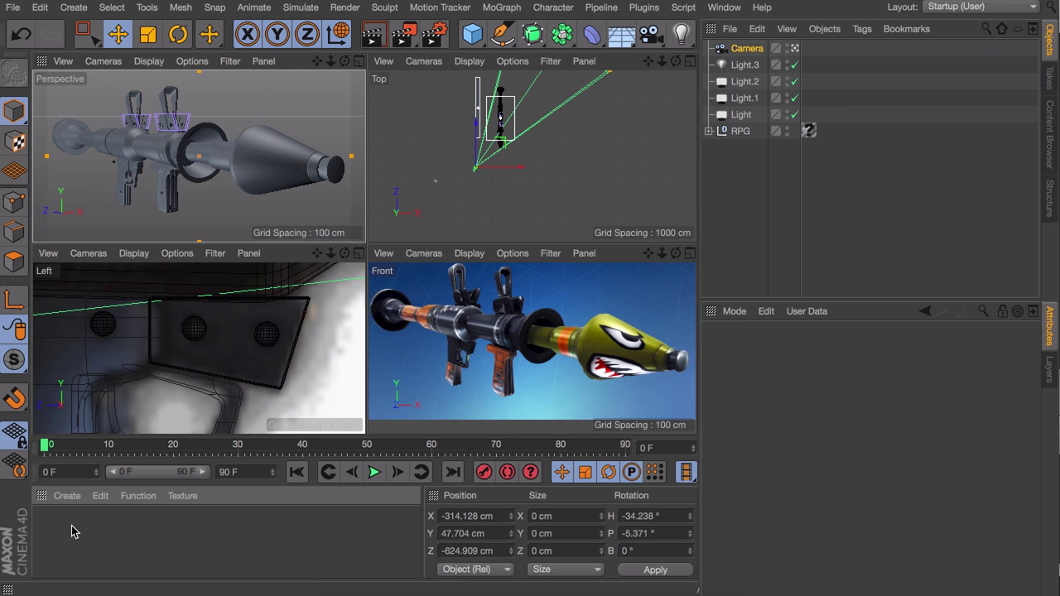
{"action": "key", "text": "F1"}
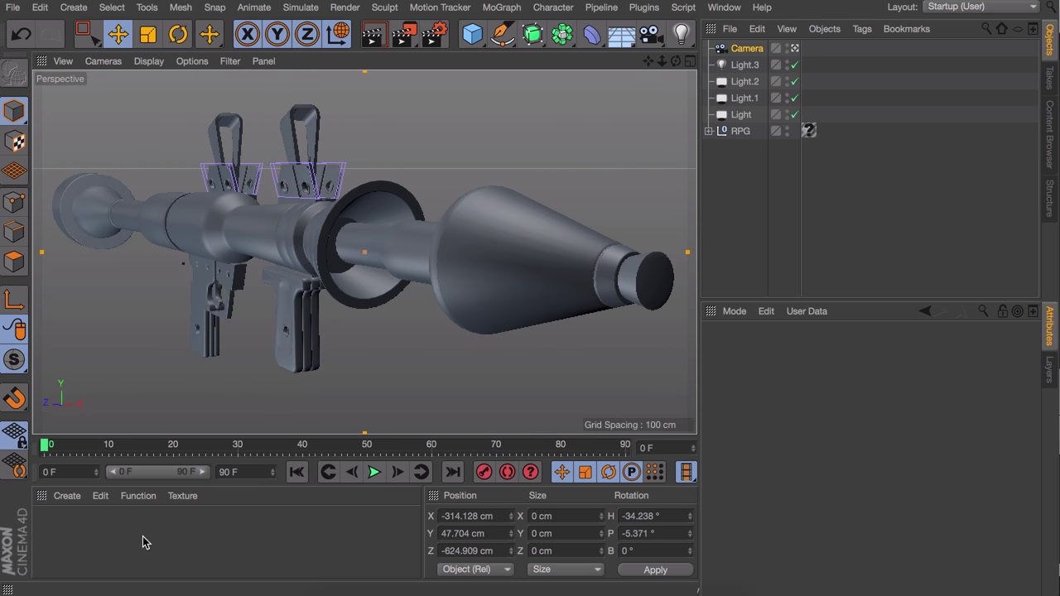
{"action": "double_click", "coordinate": [143, 542]}
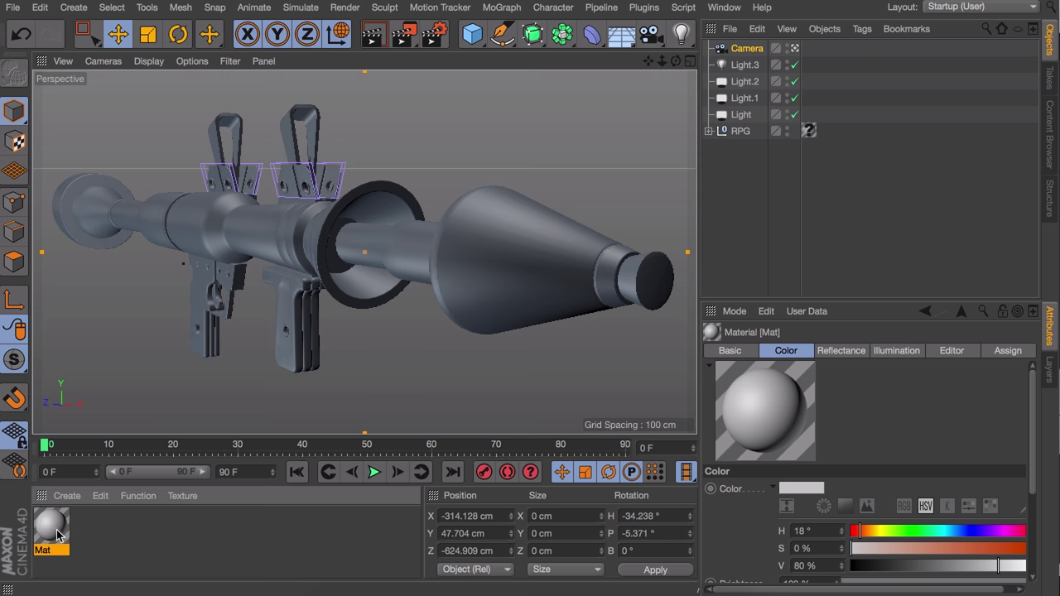
Step: Give the new material a dark blue-grey colour with H 225°, S 19% and V 23%
{"action": "key", "text": "F5"}
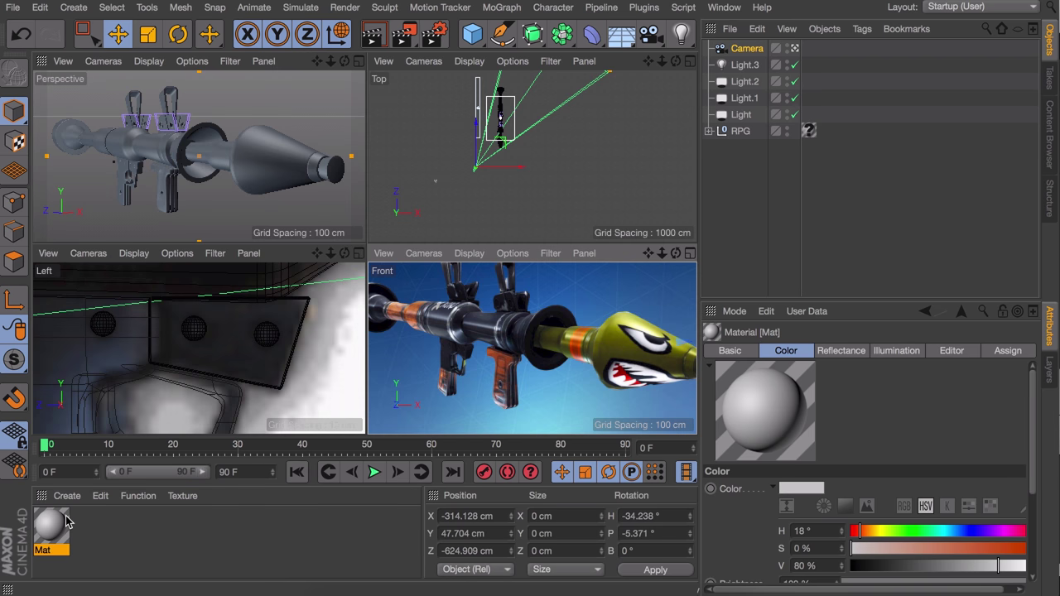
{"action": "double_click", "coordinate": [52, 526]}
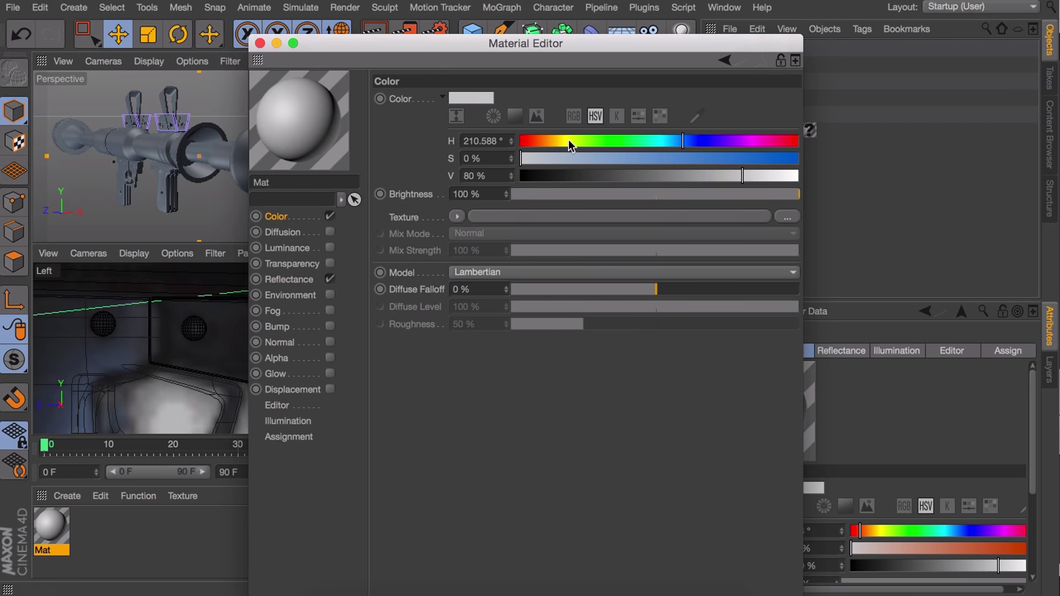
{"action": "mouse_move", "coordinate": [569, 143]}
{"action": "left_mouse_down"}
{"action": "mouse_move", "coordinate": [545, 141]}
{"action": "mouse_move", "coordinate": [694, 139]}
{"action": "left_mouse_up"}
{"action": "left_click", "coordinate": [573, 158]}
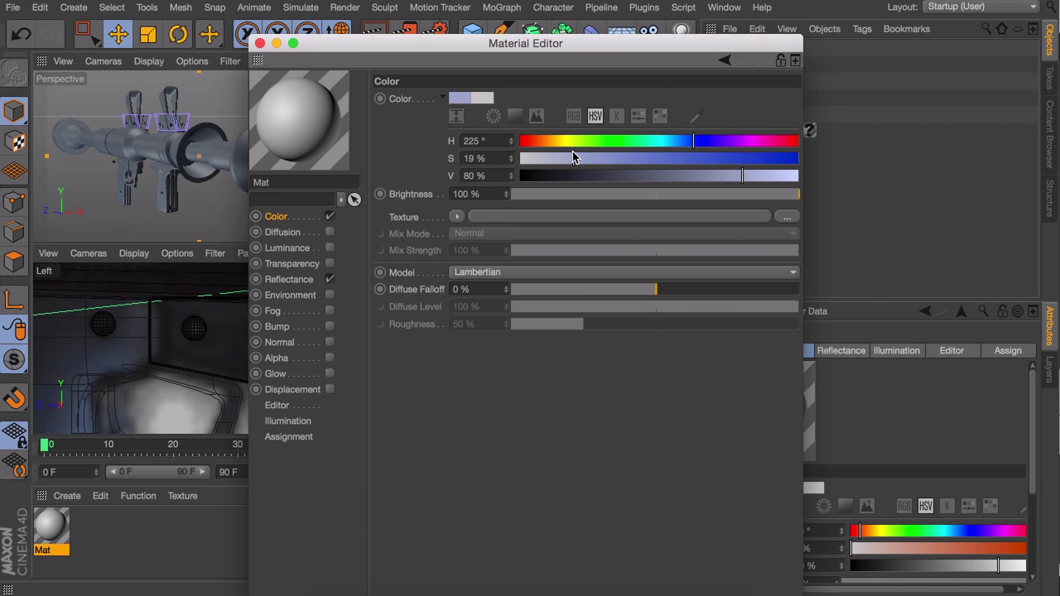
{"action": "left_click_drag", "start_coordinate": [572, 176], "coordinate": [585, 177]}
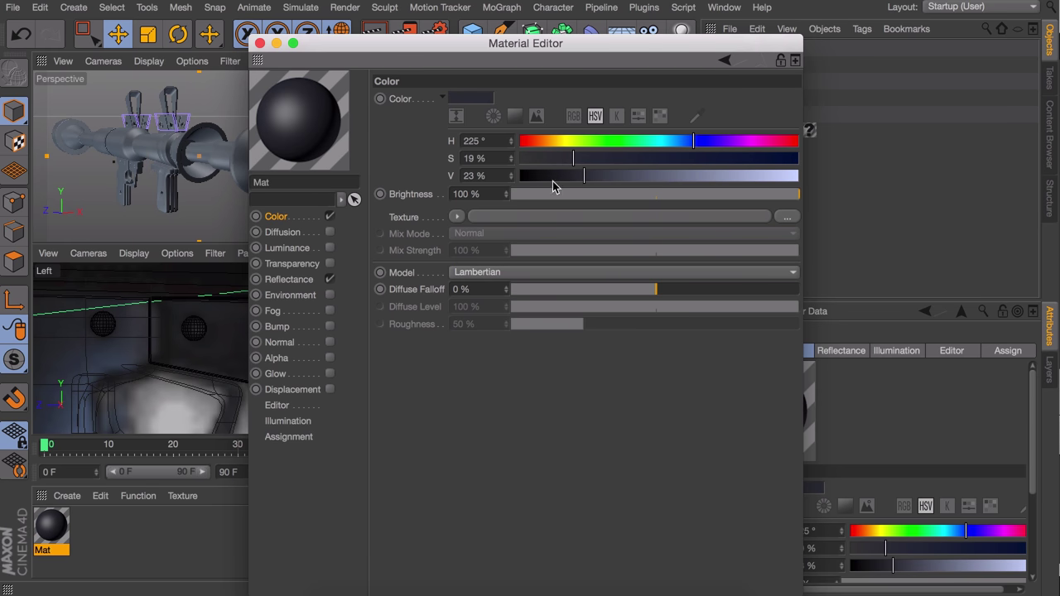
Step: Set the dark material's default specular to -37% falloff, 29% inner width and 300% specular strength
{"action": "left_click", "coordinate": [290, 282]}
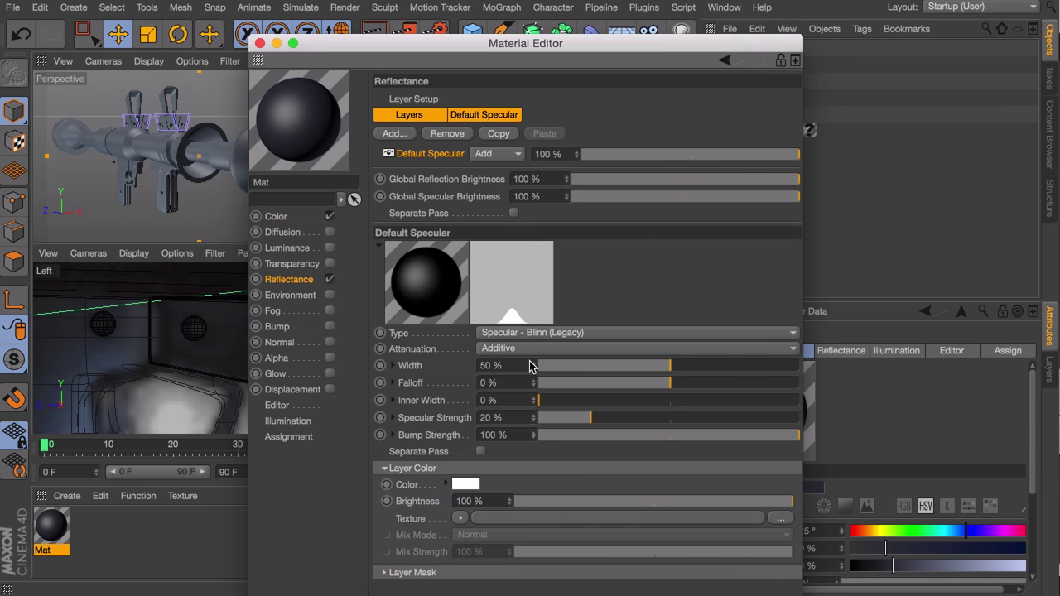
{"action": "left_click_drag", "start_coordinate": [593, 422], "coordinate": [804, 423]}
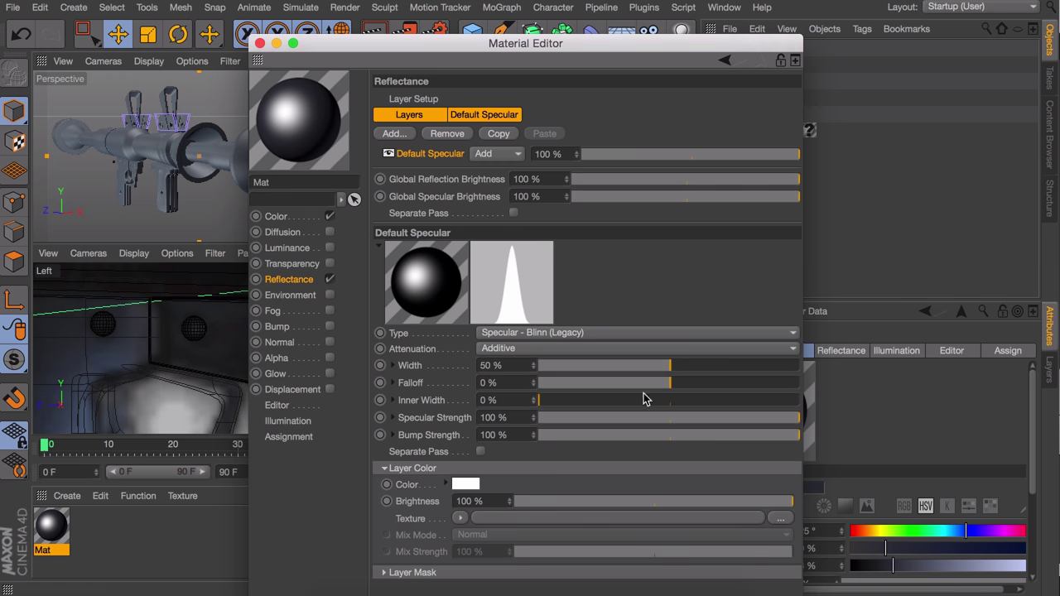
{"action": "left_click_drag", "start_coordinate": [663, 384], "coordinate": [654, 383]}
{"action": "left_click_drag", "start_coordinate": [638, 383], "coordinate": [622, 383]}
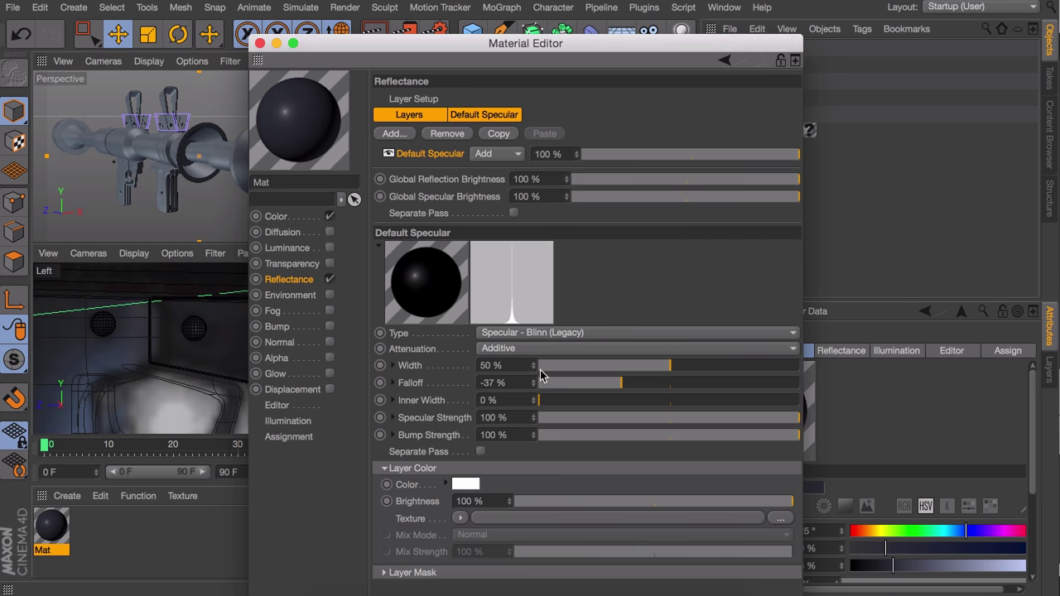
{"action": "left_click_drag", "start_coordinate": [551, 401], "coordinate": [616, 401]}
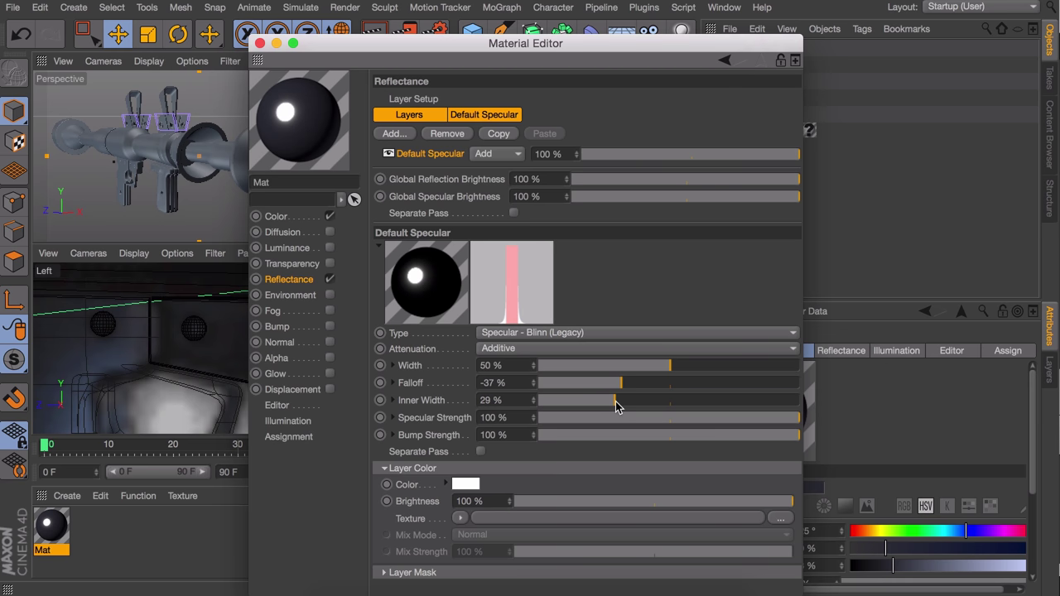
{"action": "left_click", "coordinate": [517, 418]}
{"action": "type", "text": "300"}
{"action": "key", "text": "Return"}
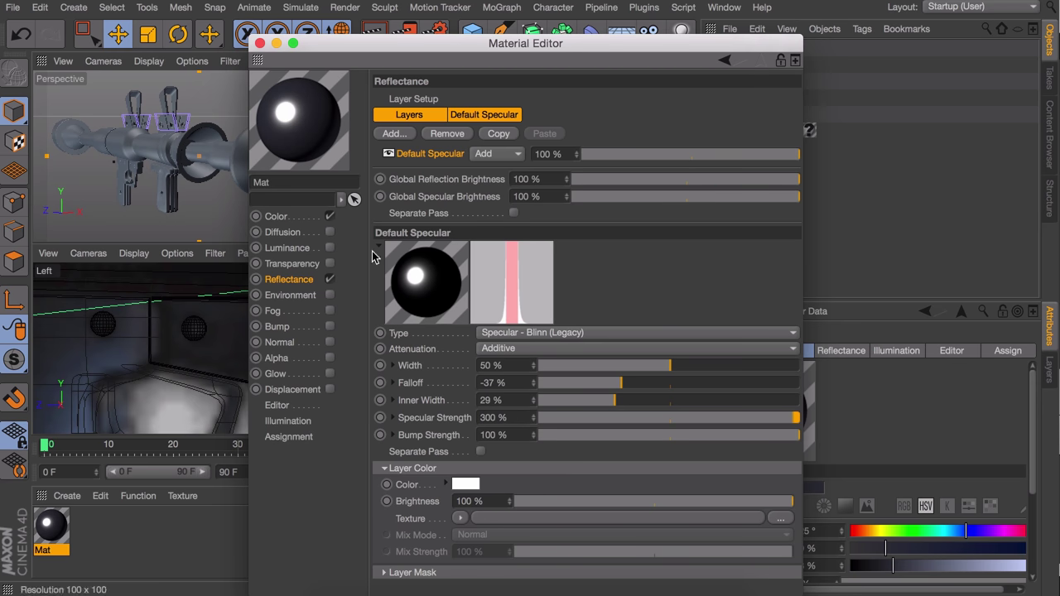
Step: Apply the dark metal material to the RPG group, delete its empty texture tag and preview the render
{"action": "left_click", "coordinate": [259, 43]}
{"action": "left_click_drag", "start_coordinate": [58, 543], "coordinate": [740, 135]}
{"action": "left_click", "coordinate": [811, 133]}
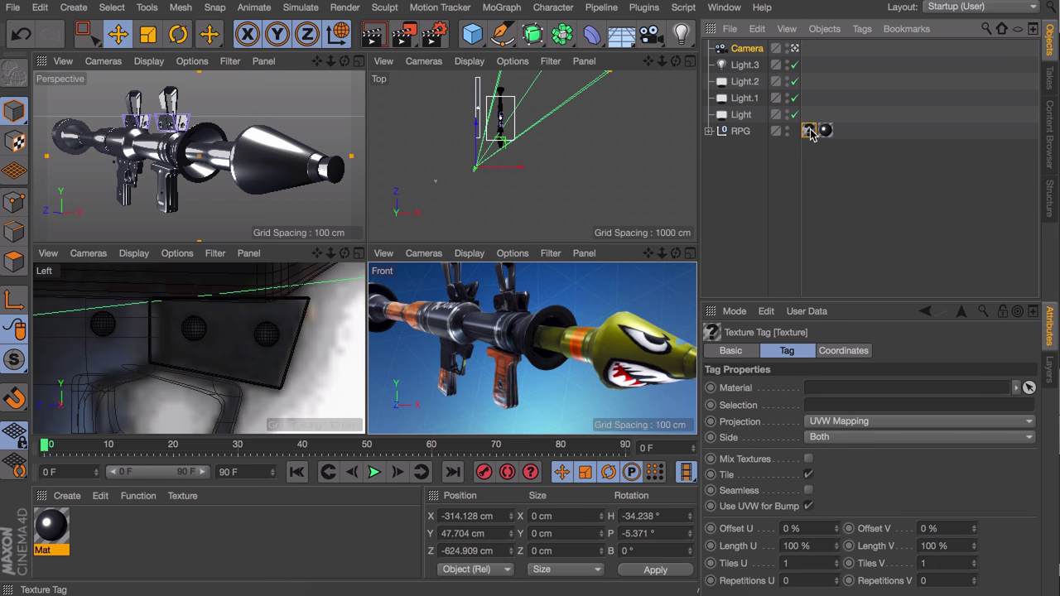
{"action": "key", "text": "Delete"}
{"action": "key", "text": "ctrl+r"}
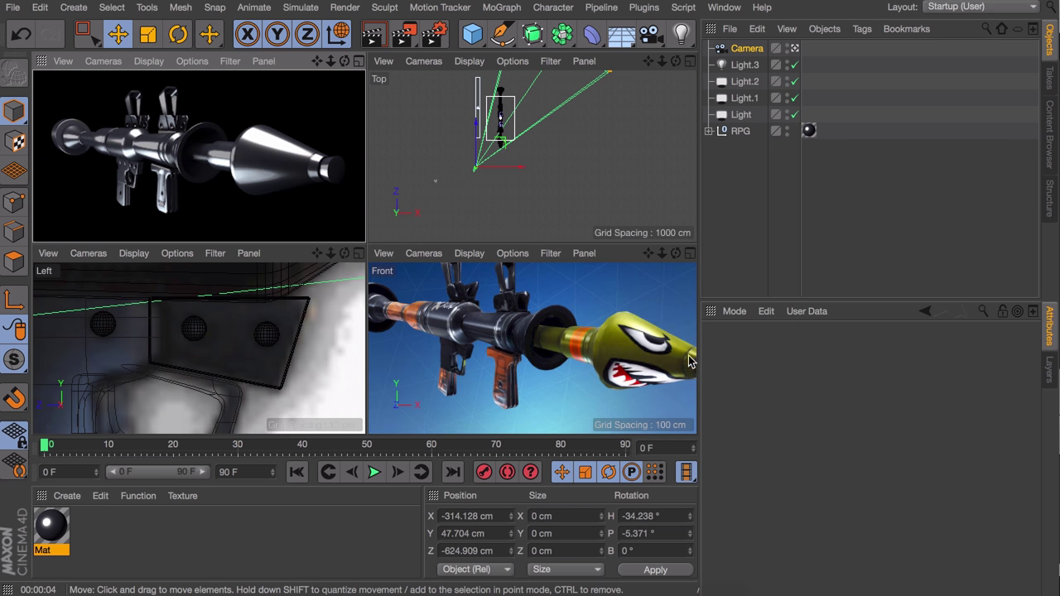
Step: Create a second material with an olive green sampled from the reference rocket, adjusted to S 57% and V 46%
{"action": "double_click", "coordinate": [87, 547]}
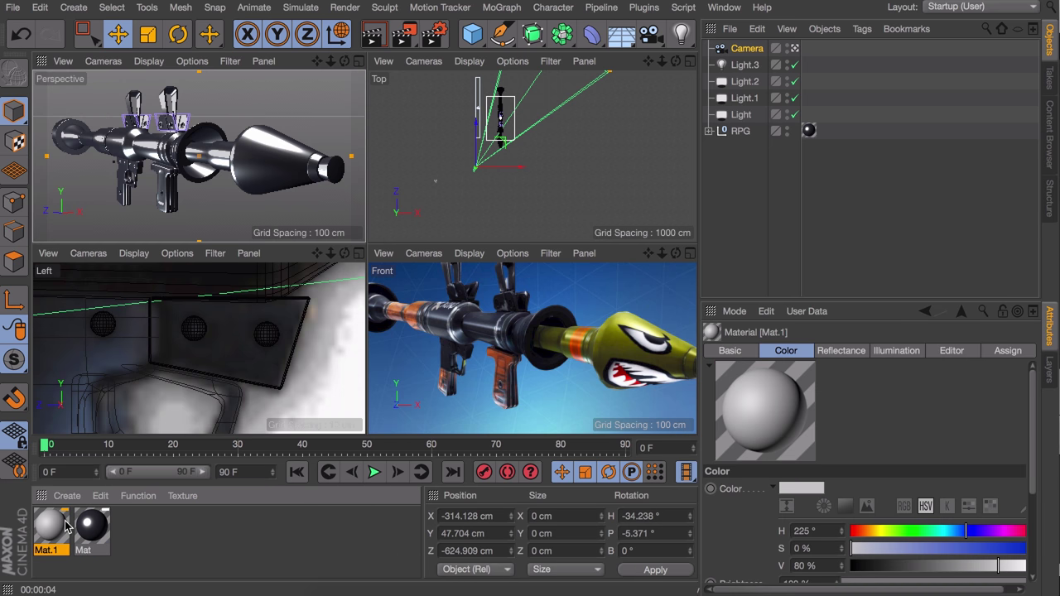
{"action": "double_click", "coordinate": [66, 526]}
{"action": "left_click", "coordinate": [276, 217]}
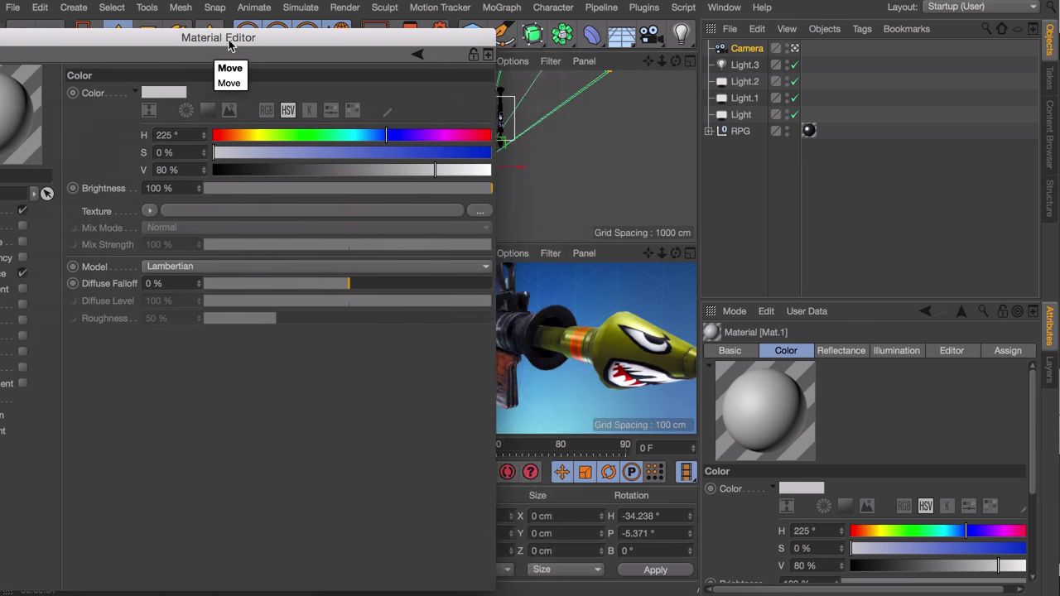
{"action": "left_click", "coordinate": [446, 109]}
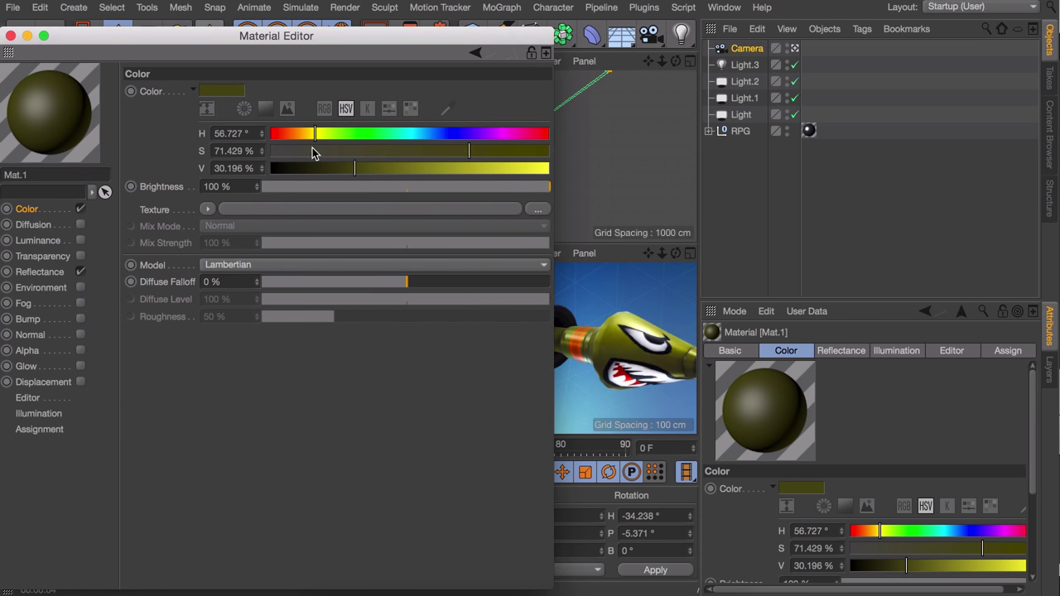
{"action": "left_click_drag", "start_coordinate": [469, 150], "coordinate": [424, 151]}
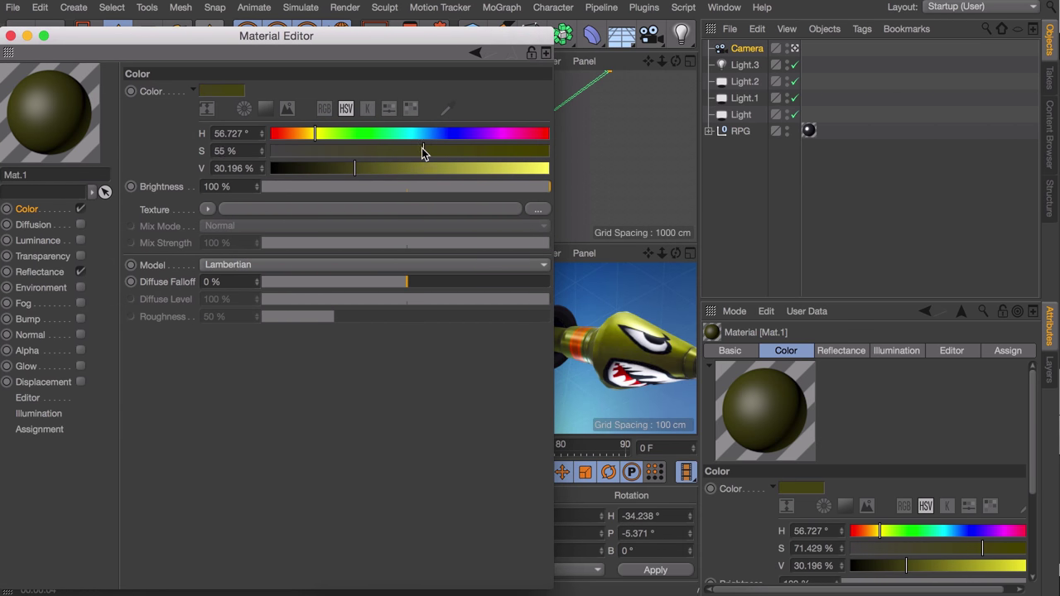
{"action": "left_click_drag", "start_coordinate": [356, 170], "coordinate": [398, 171]}
{"action": "left_click_drag", "start_coordinate": [137, 41], "coordinate": [153, 41]}
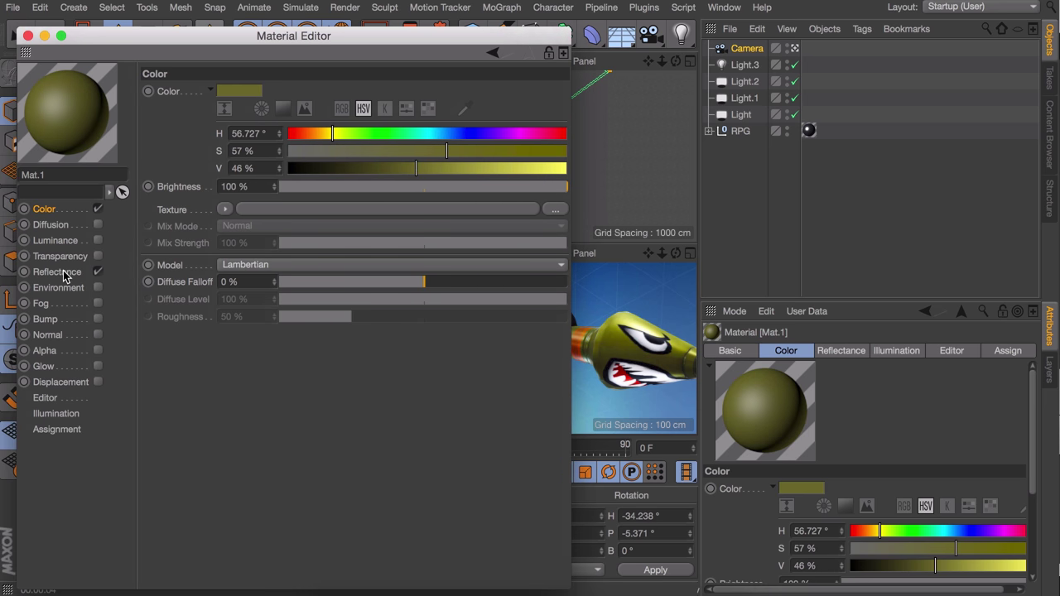
Step: Set the olive material's default specular to 35% width and 91% specular strength
{"action": "left_click", "coordinate": [64, 273]}
{"action": "left_click_drag", "start_coordinate": [438, 358], "coordinate": [398, 358]}
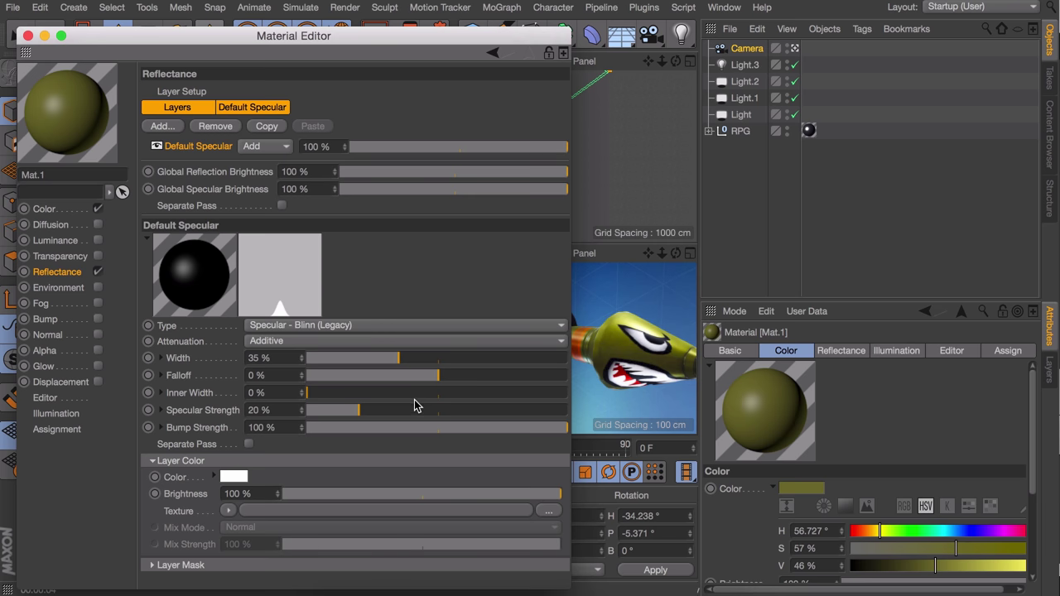
{"action": "left_click_drag", "start_coordinate": [360, 412], "coordinate": [545, 412]}
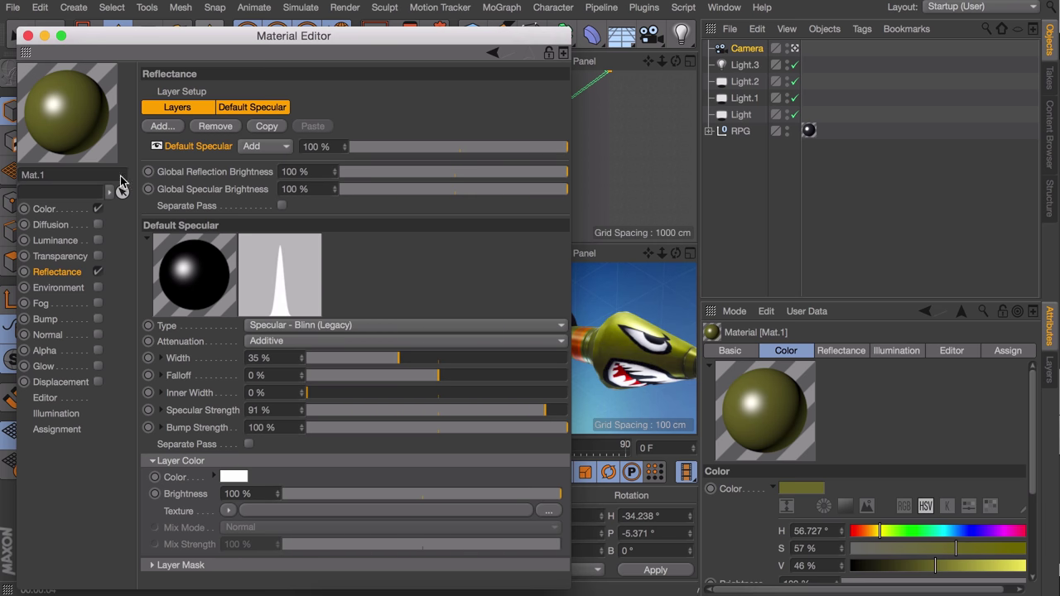
Step: Apply the olive material to the rocket and compare its colouring with the reference image
{"action": "left_click", "coordinate": [27, 36]}
{"action": "left_click_drag", "start_coordinate": [47, 530], "coordinate": [286, 162]}
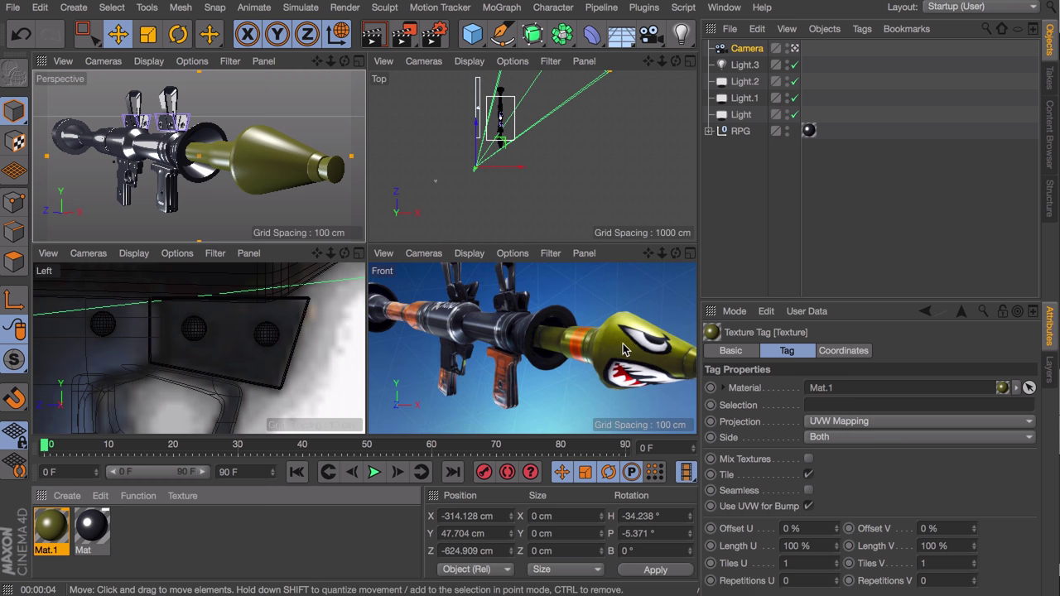
{"action": "middle_click_drag", "start_coordinate": [661, 341], "coordinate": [585, 333], "text": "alt"}
{"action": "right_click_drag", "start_coordinate": [538, 326], "coordinate": [595, 316], "text": "alt"}
{"action": "middle_click_drag", "start_coordinate": [493, 324], "coordinate": [612, 340], "text": "alt"}
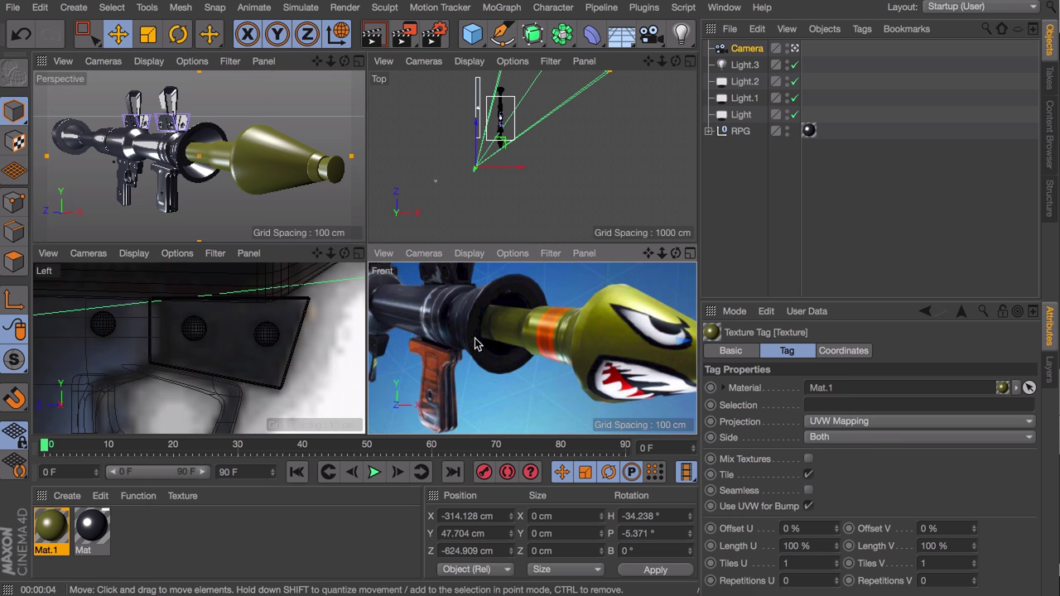
Step: Select the polygon loops at the rocket's front tip and apply the dark metal material to them
{"action": "middle_click_drag", "start_coordinate": [558, 315], "coordinate": [389, 307], "text": "alt"}
{"action": "right_click_drag", "start_coordinate": [290, 168], "coordinate": [341, 165], "text": "alt"}
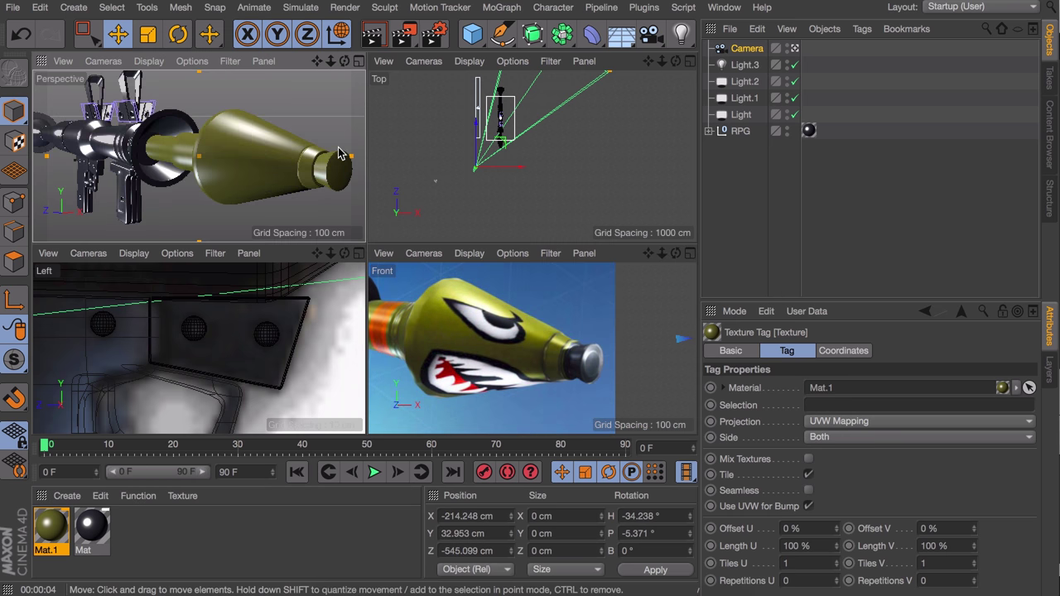
{"action": "left_click", "coordinate": [17, 257]}
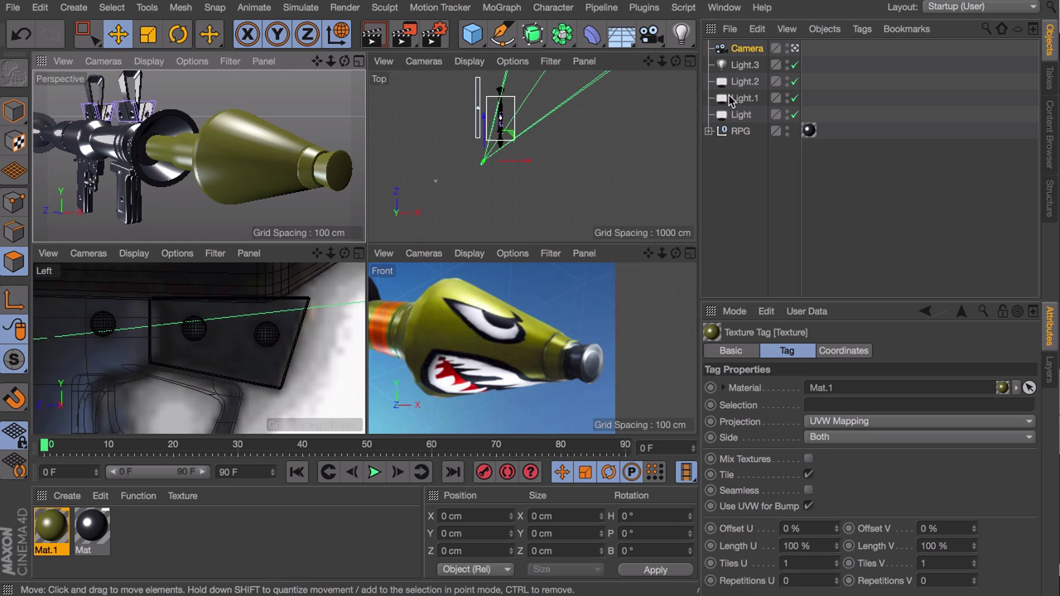
{"action": "left_click", "coordinate": [710, 131]}
{"action": "scroll", "coordinate": [769, 208], "scroll_direction": "down", "scroll_amount": 5}
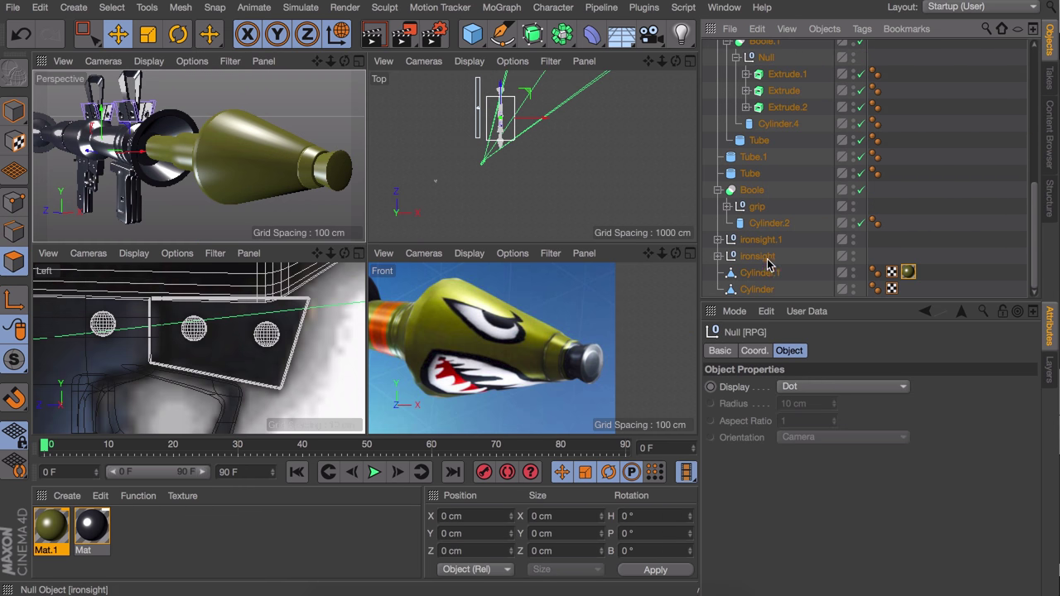
{"action": "left_click", "coordinate": [761, 274]}
{"action": "key", "text": "u"}
{"action": "key", "text": "l"}
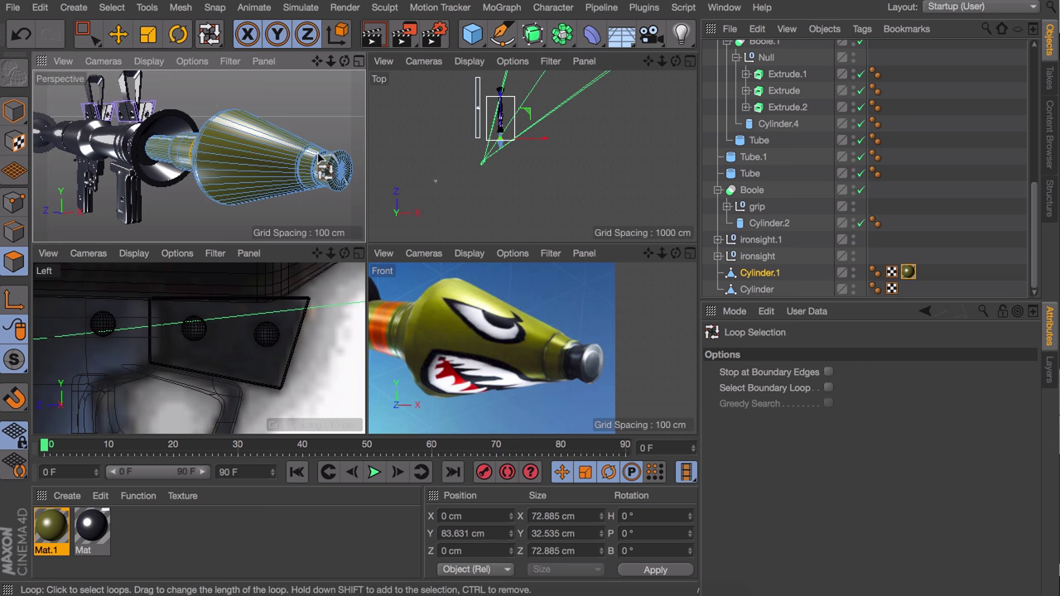
{"action": "scroll", "coordinate": [315, 166], "scroll_direction": "up", "scroll_amount": 3}
{"action": "left_click", "coordinate": [310, 169], "text": "shift"}
{"action": "left_click_drag", "start_coordinate": [92, 526], "coordinate": [319, 175]}
{"action": "key", "text": "e"}
{"action": "left_click", "coordinate": [240, 80]}
{"action": "left_click", "coordinate": [14, 111]}
Step: Frame the orange band on the reference rocket and duplicate the olive material
{"action": "scroll", "coordinate": [161, 157], "scroll_direction": "down", "scroll_amount": 5}
{"action": "left_click_drag", "start_coordinate": [160, 158], "coordinate": [217, 149], "text": "alt"}
{"action": "scroll", "coordinate": [217, 149], "scroll_direction": "down", "scroll_amount": 2}
{"action": "middle_click_drag", "start_coordinate": [432, 326], "coordinate": [503, 338], "text": "alt"}
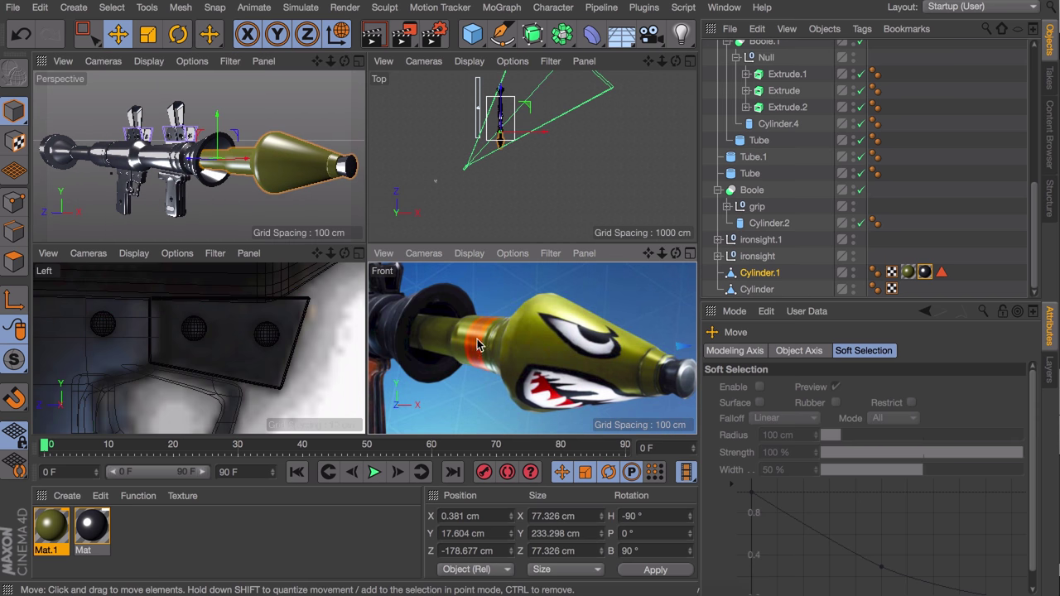
{"action": "left_click", "coordinate": [137, 551]}
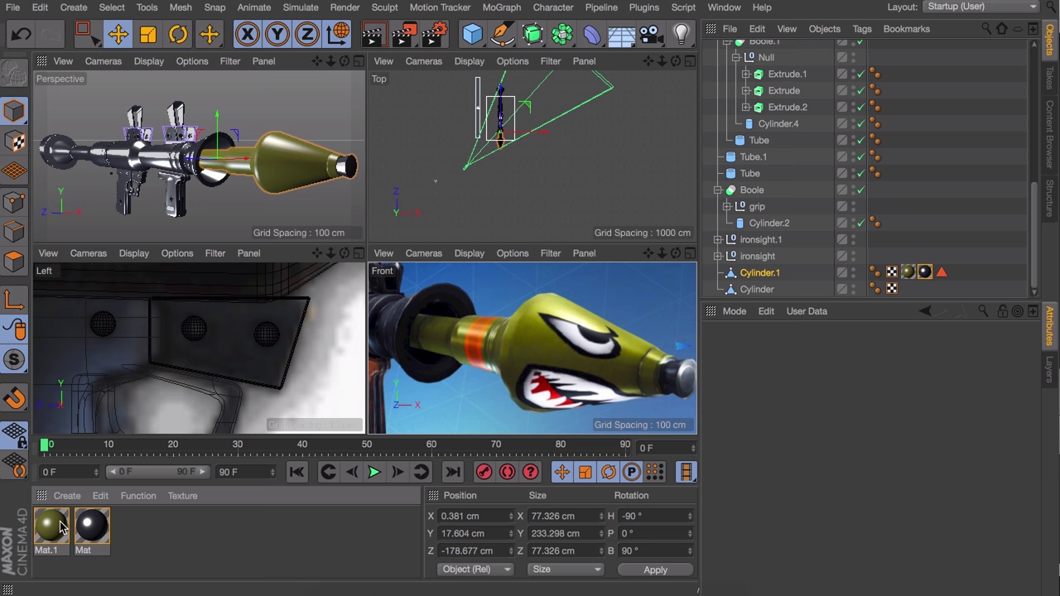
{"action": "left_click_drag", "start_coordinate": [51, 526], "coordinate": [96, 526], "text": "ctrl"}
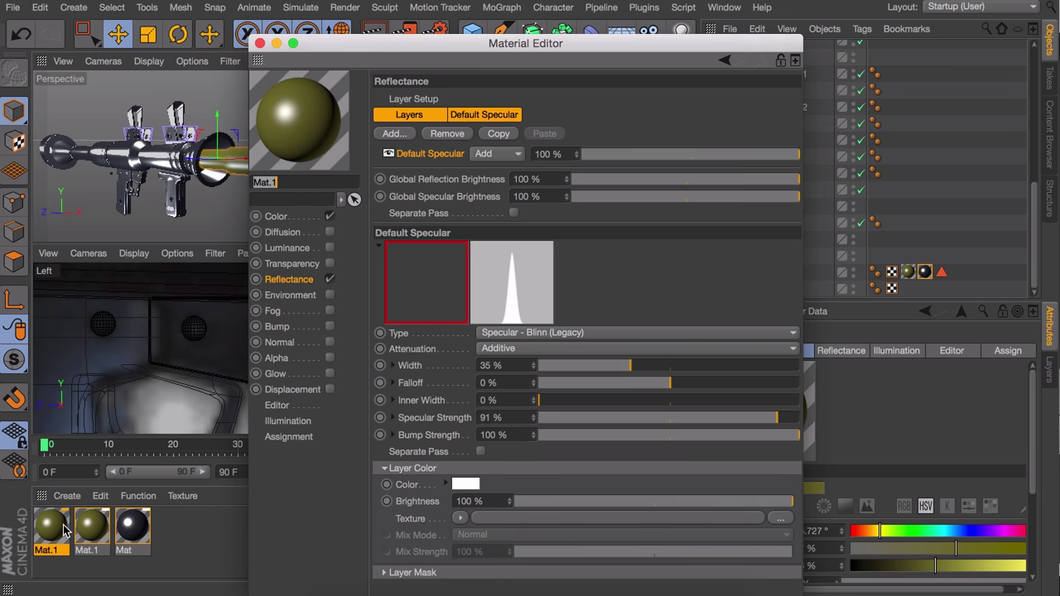
Step: Recolour one olive material copy with an orange sampled from the reference rocket's band, about H 24°, S 95%, V 86%
{"action": "double_click", "coordinate": [64, 530]}
{"action": "left_click", "coordinate": [298, 216]}
{"action": "left_click", "coordinate": [544, 142]}
{"action": "left_click_drag", "start_coordinate": [647, 59], "coordinate": [572, 430]}
{"action": "left_click", "coordinate": [623, 485]}
{"action": "left_click", "coordinate": [477, 331]}
{"action": "left_click", "coordinate": [182, 415]}
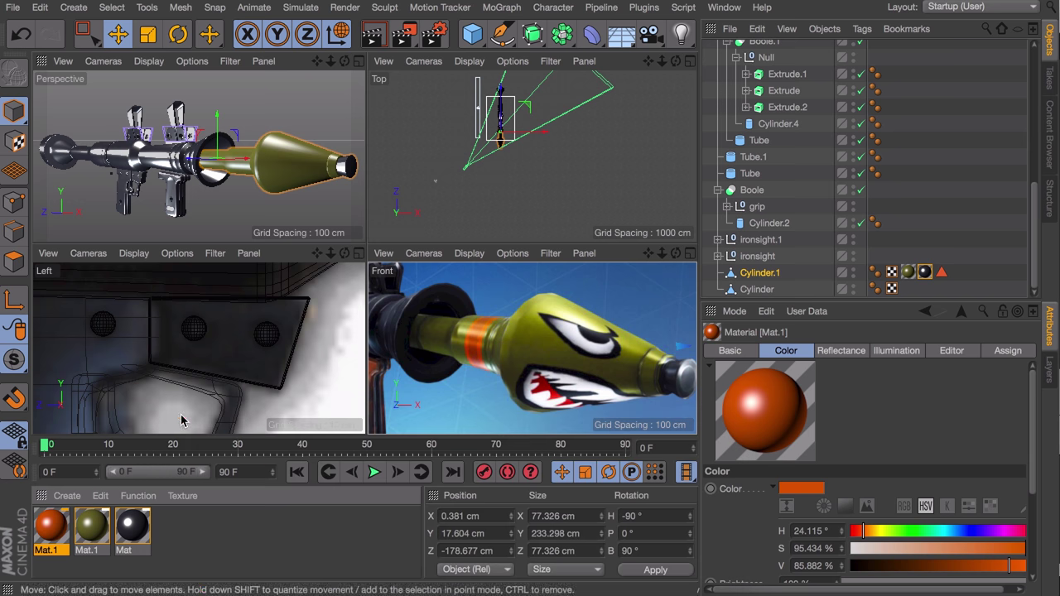
Step: Select the polygon loop on the rocket's neck and apply the orange material to form the band
{"action": "left_click", "coordinate": [14, 262]}
{"action": "key", "text": "u"}
{"action": "key", "text": "l"}
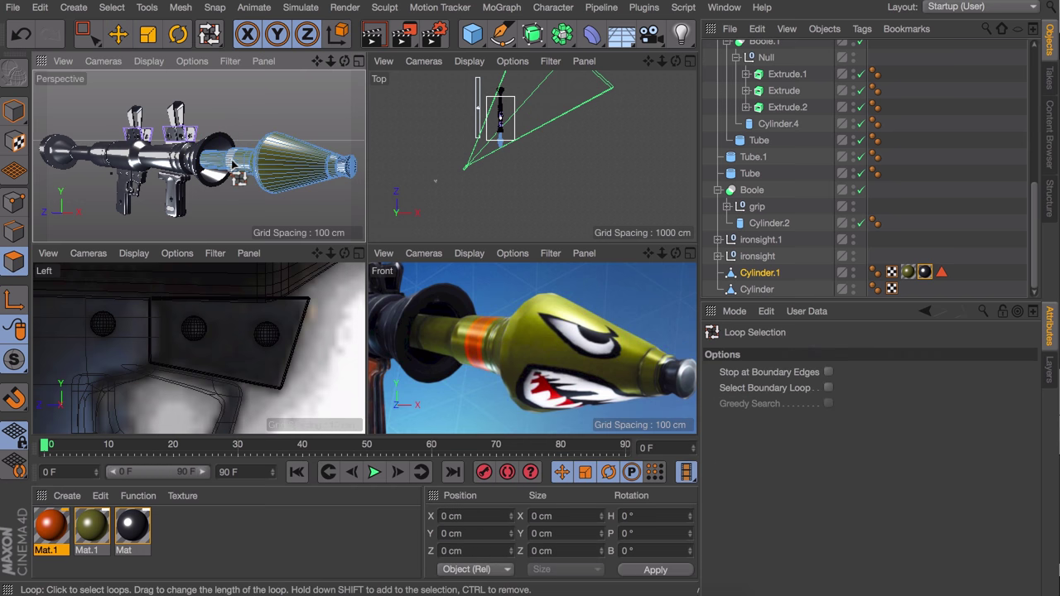
{"action": "right_click_drag", "start_coordinate": [233, 163], "coordinate": [258, 87], "text": "alt"}
{"action": "left_click_drag", "start_coordinate": [257, 87], "coordinate": [298, 125], "text": "alt"}
{"action": "left_click", "coordinate": [298, 136]}
{"action": "left_click_drag", "start_coordinate": [52, 528], "coordinate": [290, 157]}
{"action": "left_click", "coordinate": [928, 147]}
{"action": "key", "text": "e"}
{"action": "right_click_drag", "start_coordinate": [273, 149], "coordinate": [199, 182], "text": "alt"}
{"action": "left_click_drag", "start_coordinate": [198, 182], "coordinate": [165, 178], "text": "alt"}
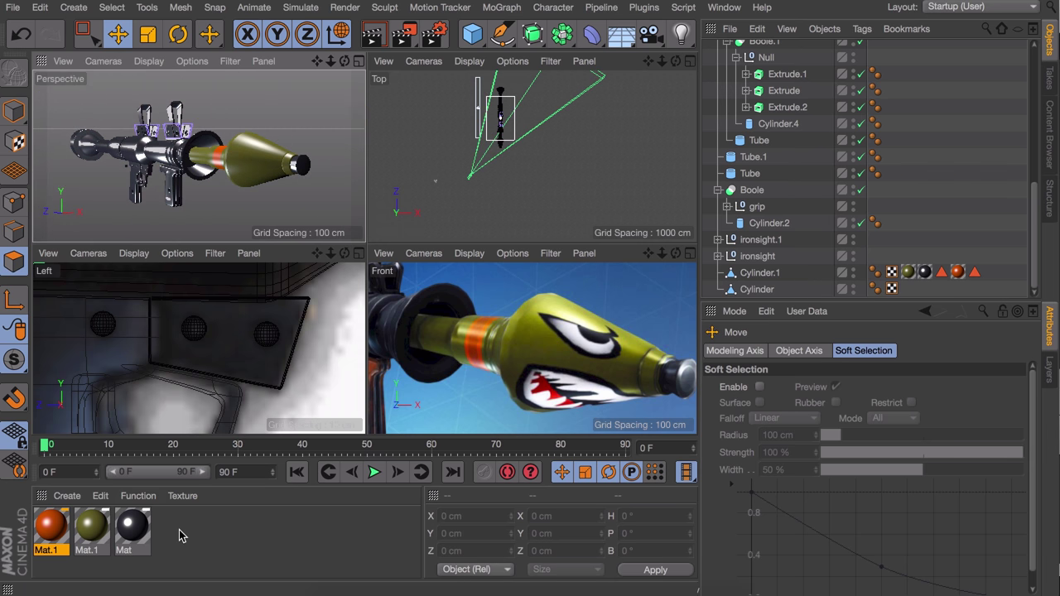
Step: Create a new material for the grips with a reddish-brown color of H 18°, S 71%, V 74%
{"action": "middle_click_drag", "start_coordinate": [457, 362], "coordinate": [555, 347], "text": "alt"}
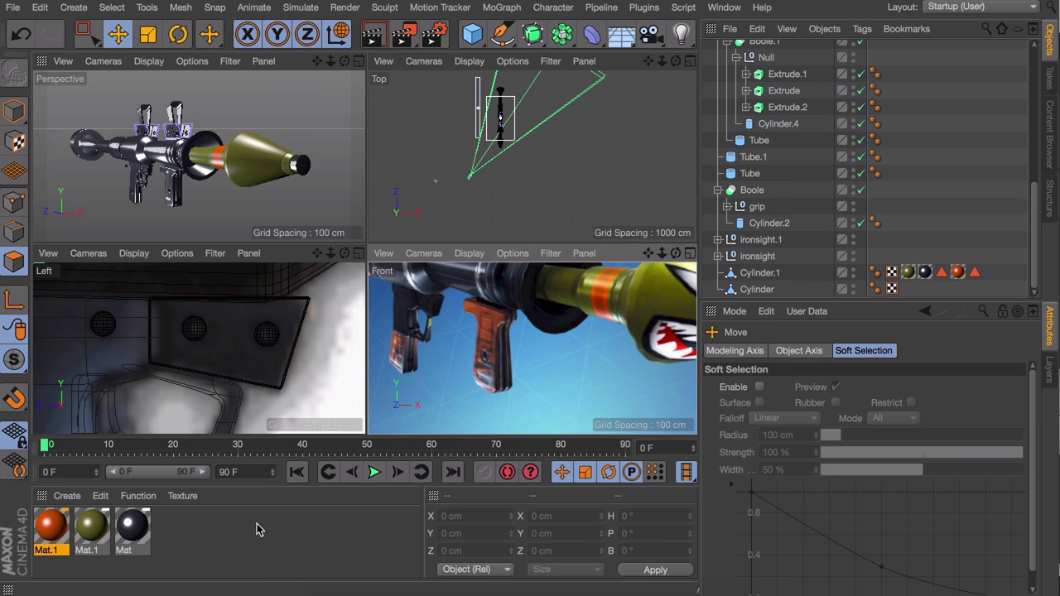
{"action": "double_click", "coordinate": [246, 537]}
{"action": "double_click", "coordinate": [50, 527]}
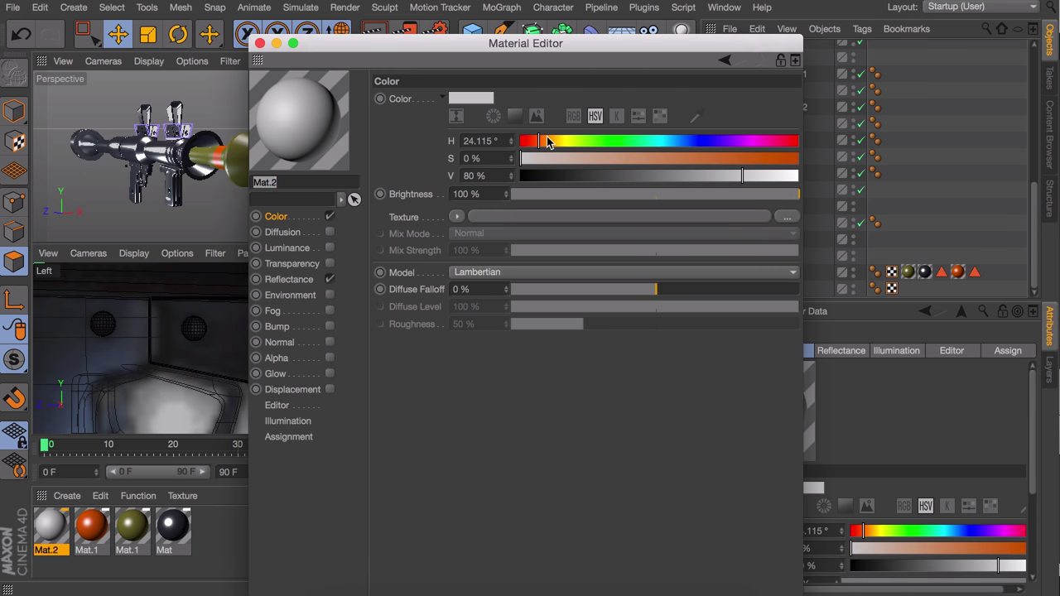
{"action": "mouse_move", "coordinate": [547, 141]}
{"action": "left_mouse_down"}
{"action": "mouse_move", "coordinate": [534, 140]}
{"action": "mouse_move", "coordinate": [718, 154]}
{"action": "mouse_move", "coordinate": [715, 175]}
{"action": "mouse_move", "coordinate": [726, 175]}
{"action": "left_mouse_up"}
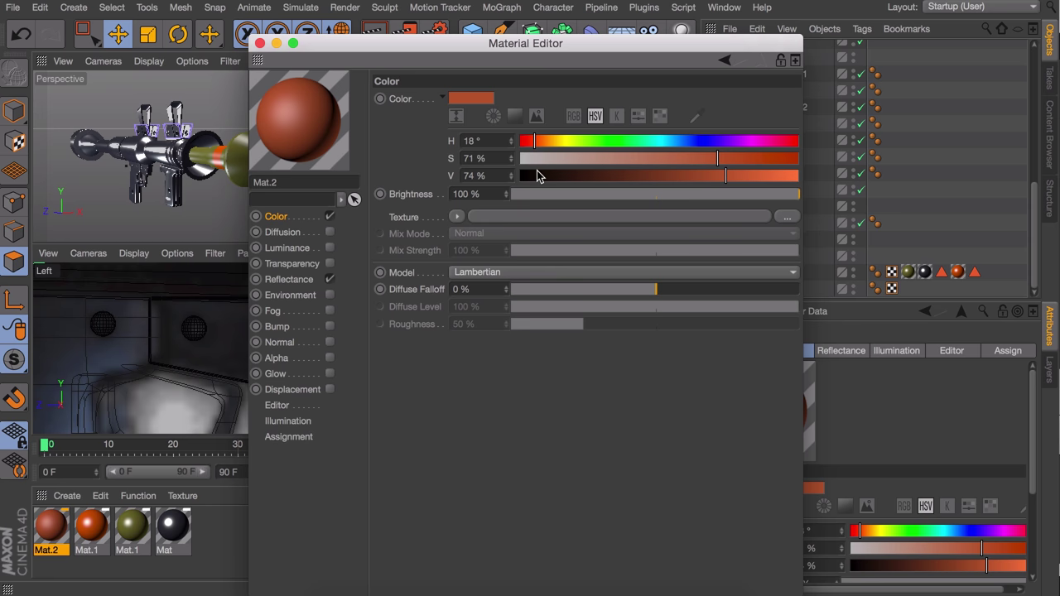
Step: Load the Wood surface shader into the new material's color texture
{"action": "left_click", "coordinate": [459, 219]}
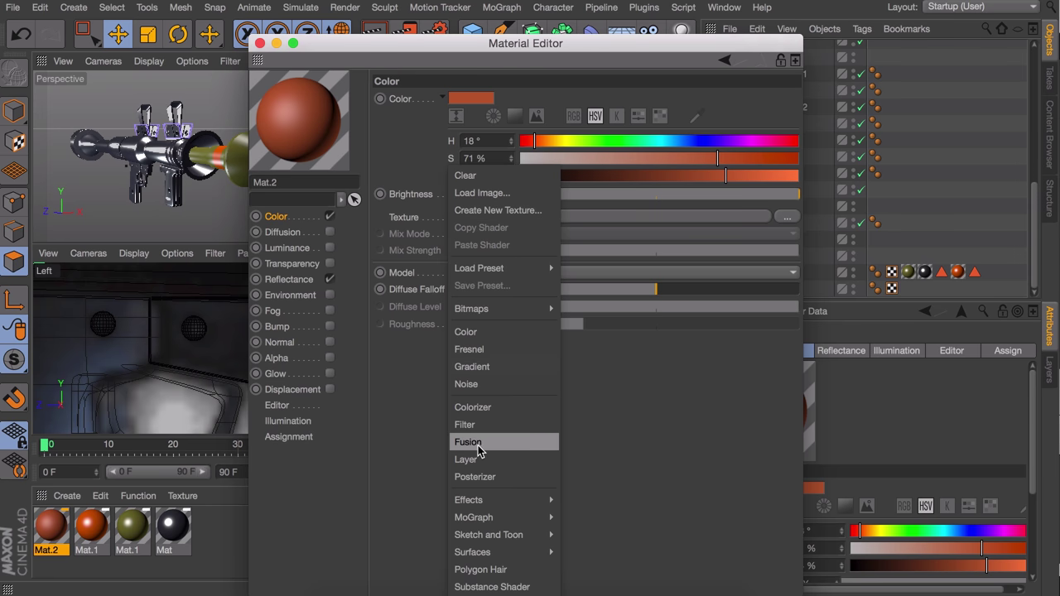
{"action": "mouse_move", "coordinate": [502, 561]}
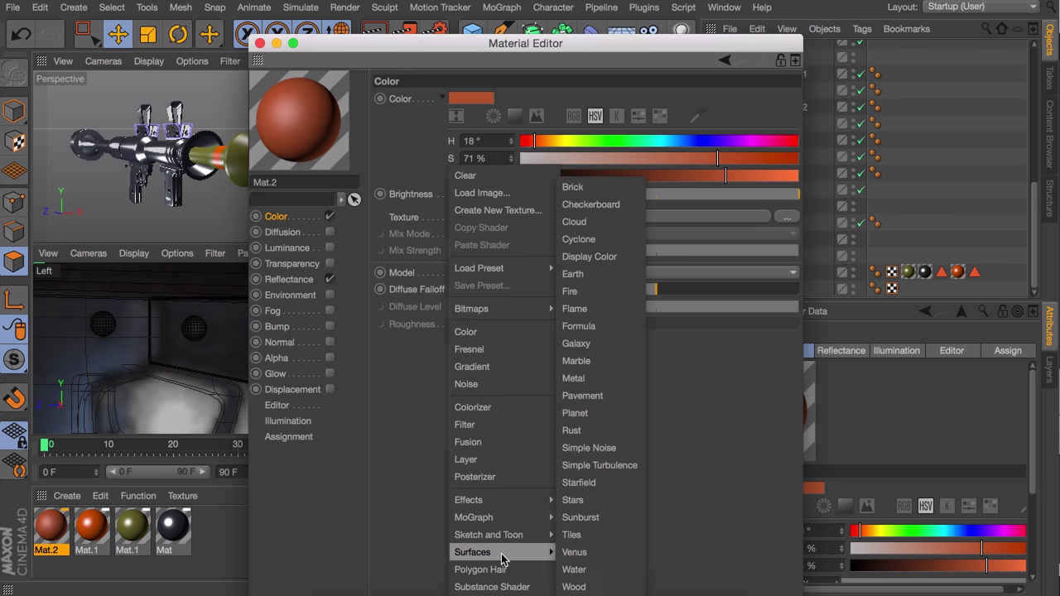
{"action": "left_click", "coordinate": [580, 586]}
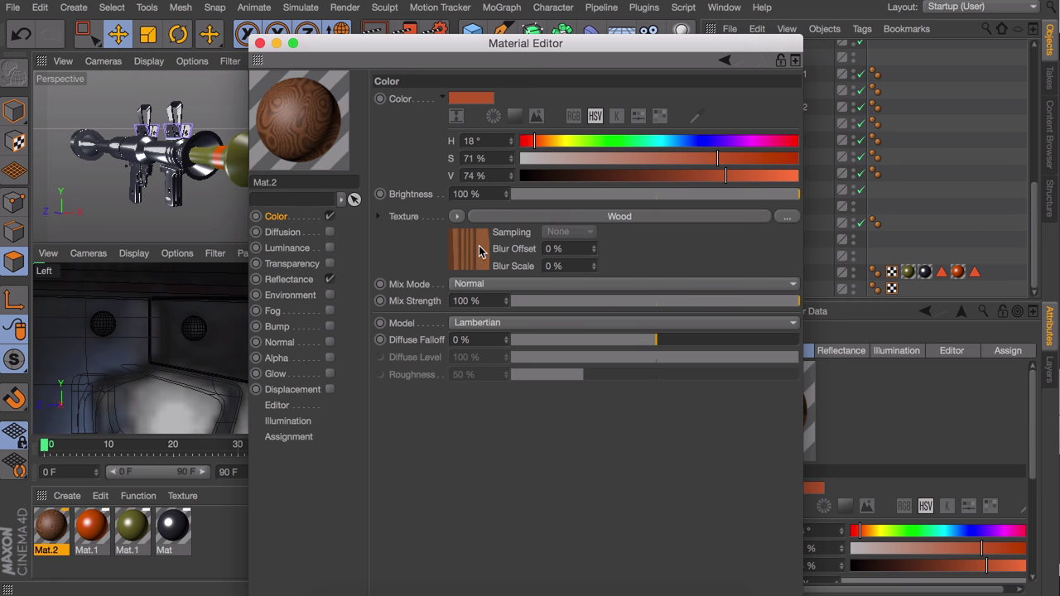
Step: Recolour the wood shader's gradient with a reddish-brown start knot and a dark brown end knot at S 61%, V 32%
{"action": "left_click", "coordinate": [469, 257]}
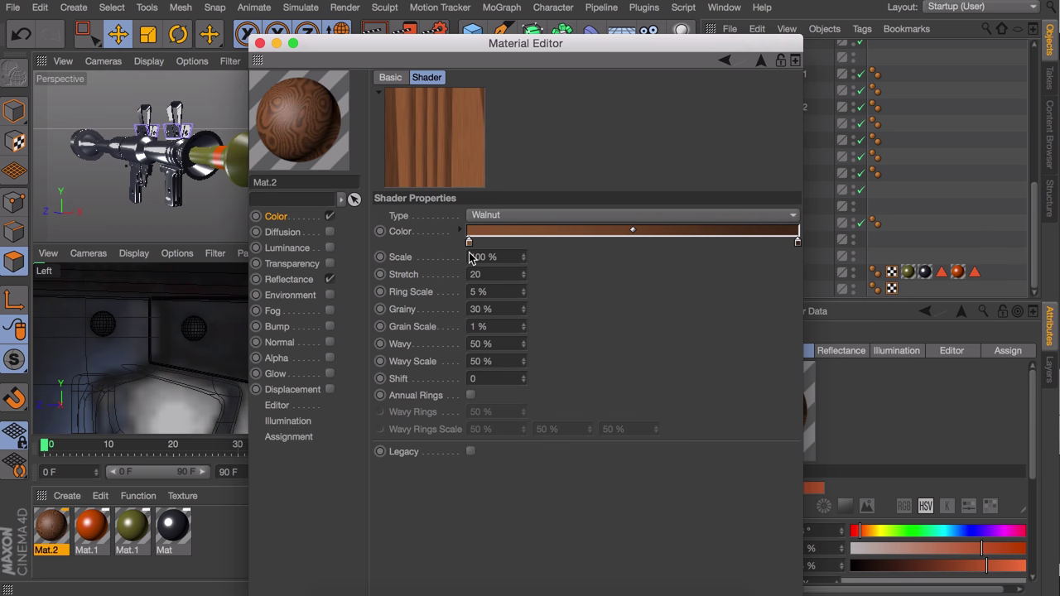
{"action": "double_click", "coordinate": [469, 242]}
{"action": "left_click", "coordinate": [422, 244]}
{"action": "mouse_move", "coordinate": [511, 264]}
{"action": "left_mouse_down"}
{"action": "mouse_move", "coordinate": [536, 263]}
{"action": "mouse_move", "coordinate": [522, 277]}
{"action": "mouse_move", "coordinate": [543, 279]}
{"action": "left_mouse_up"}
{"action": "left_click", "coordinate": [497, 305]}
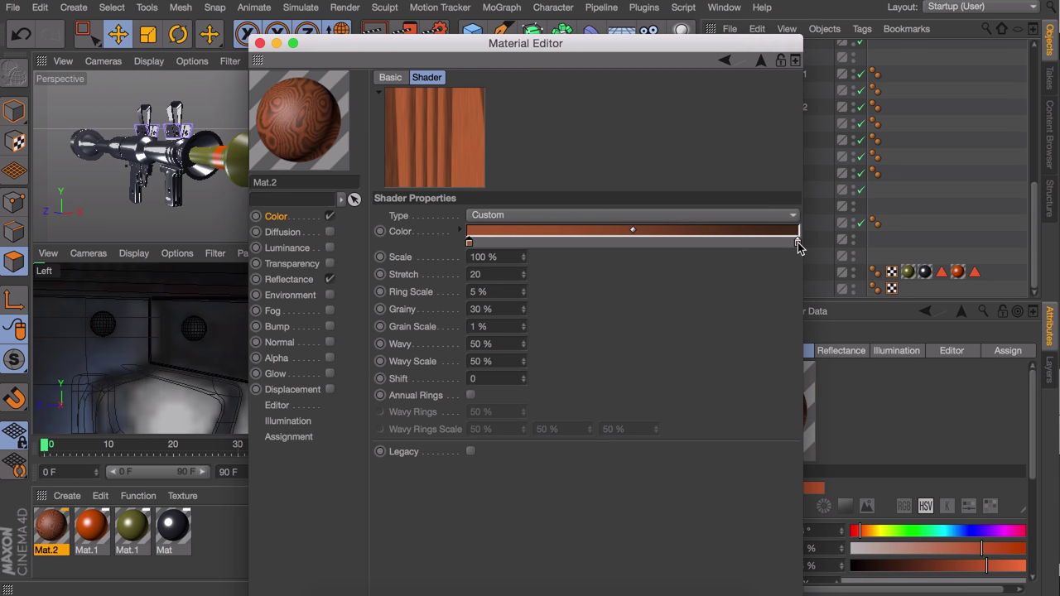
{"action": "double_click", "coordinate": [799, 242]}
{"action": "left_click_drag", "start_coordinate": [785, 259], "coordinate": [782, 259]}
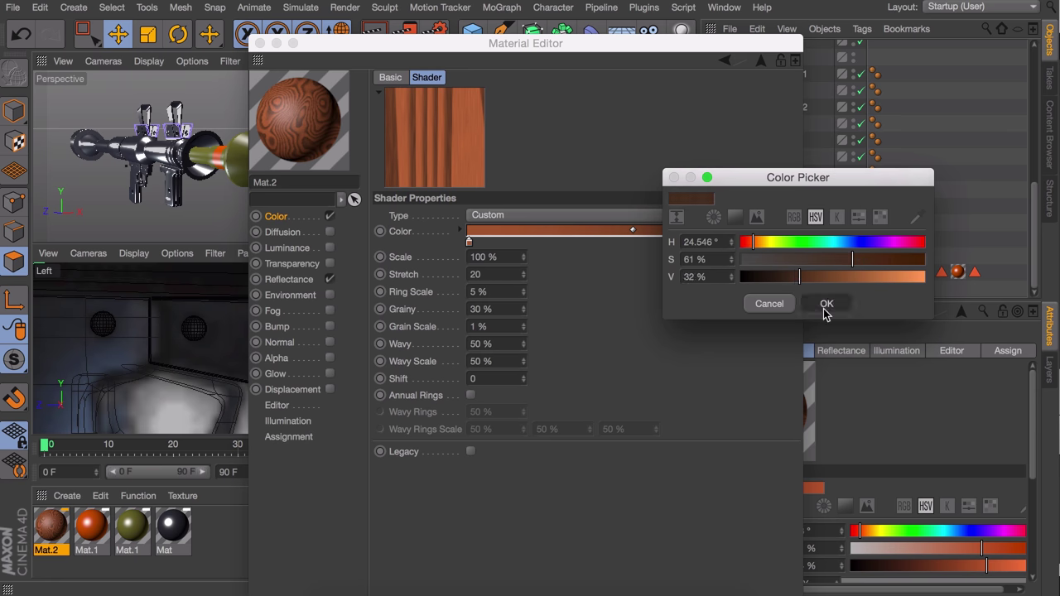
{"action": "left_click", "coordinate": [825, 303]}
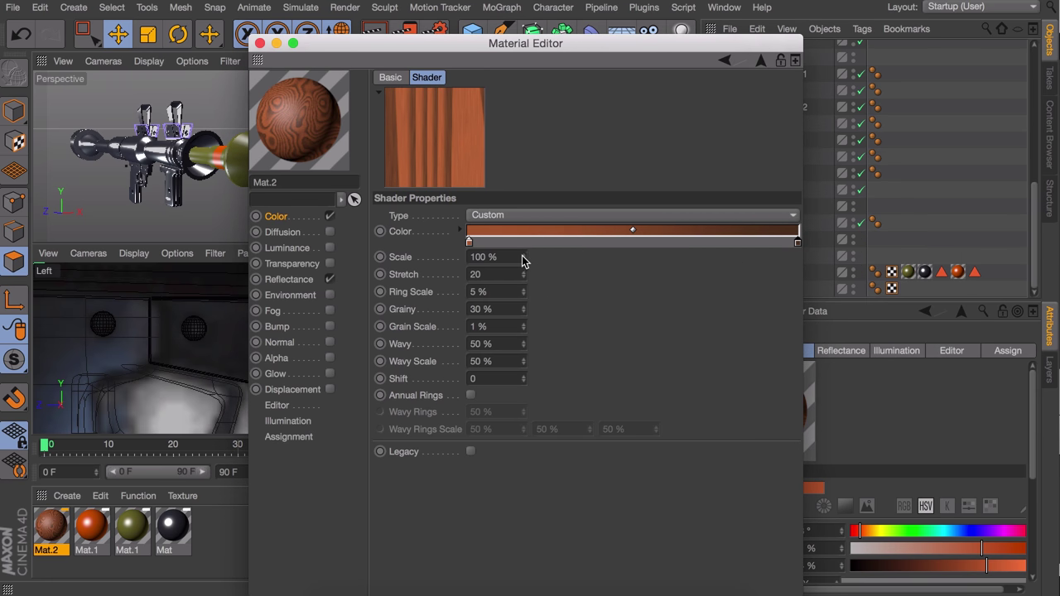
Step: Set the wood shader's scale to 66% and wavy to 240%, adjust the wavy scale, and set the texture mix strength to 44%
{"action": "left_click_drag", "start_coordinate": [522, 262], "coordinate": [515, 262]}
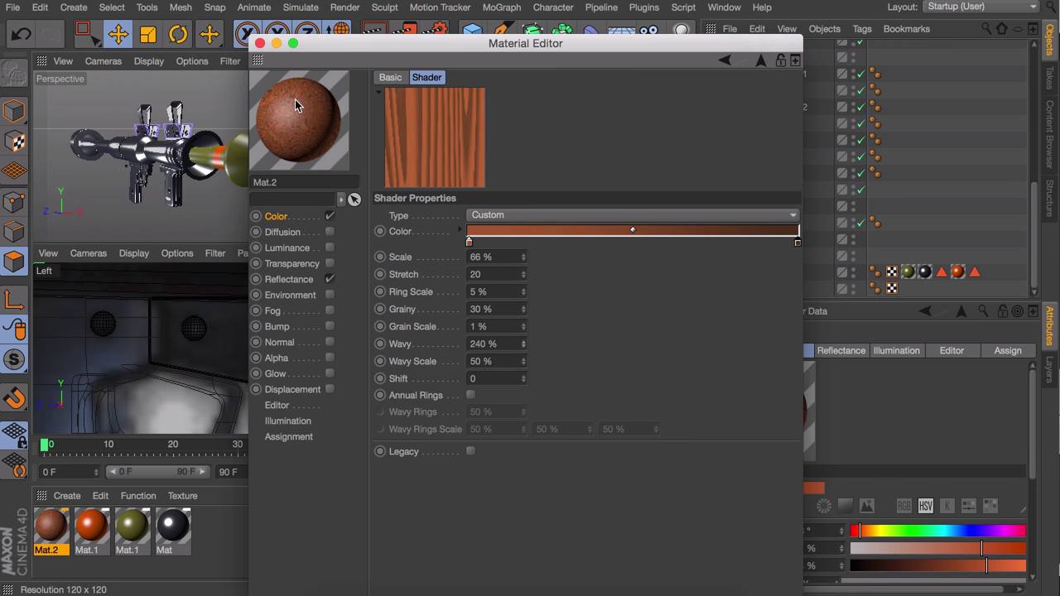
{"action": "left_click_drag", "start_coordinate": [524, 361], "coordinate": [521, 363]}
{"action": "left_click", "coordinate": [282, 219]}
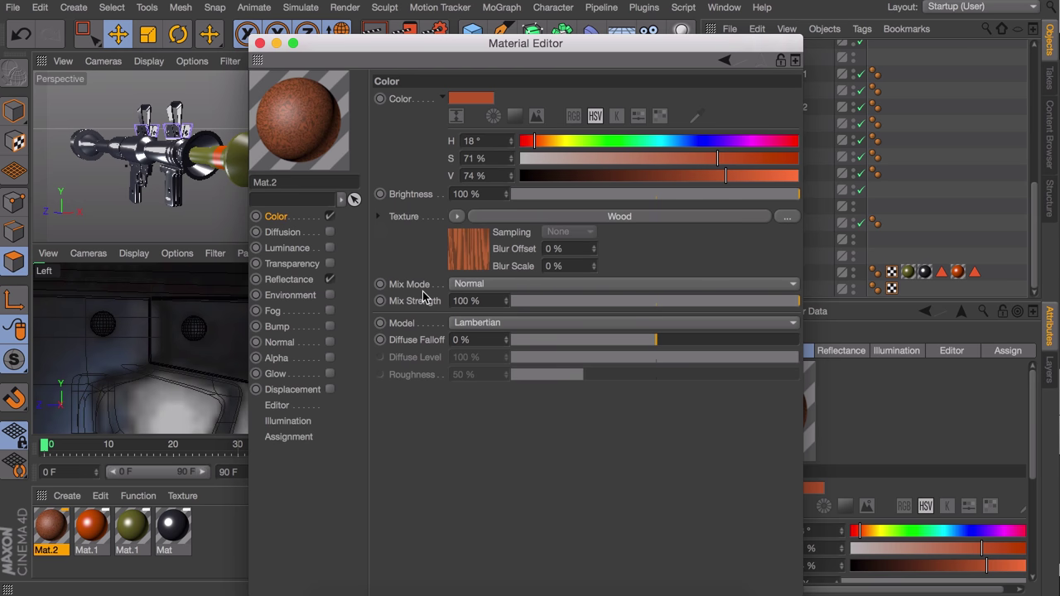
{"action": "left_click_drag", "start_coordinate": [613, 302], "coordinate": [638, 303]}
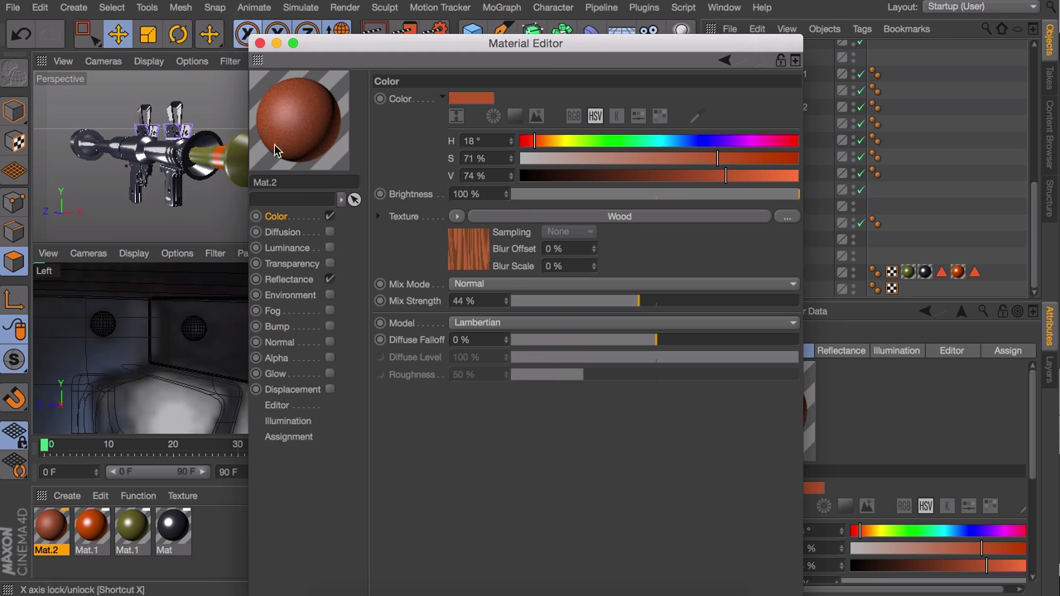
Step: Set the wood material's default specular to 40% width and -9% falloff, adjust the inner width, and apply the material to the front grip
{"action": "left_click", "coordinate": [290, 280]}
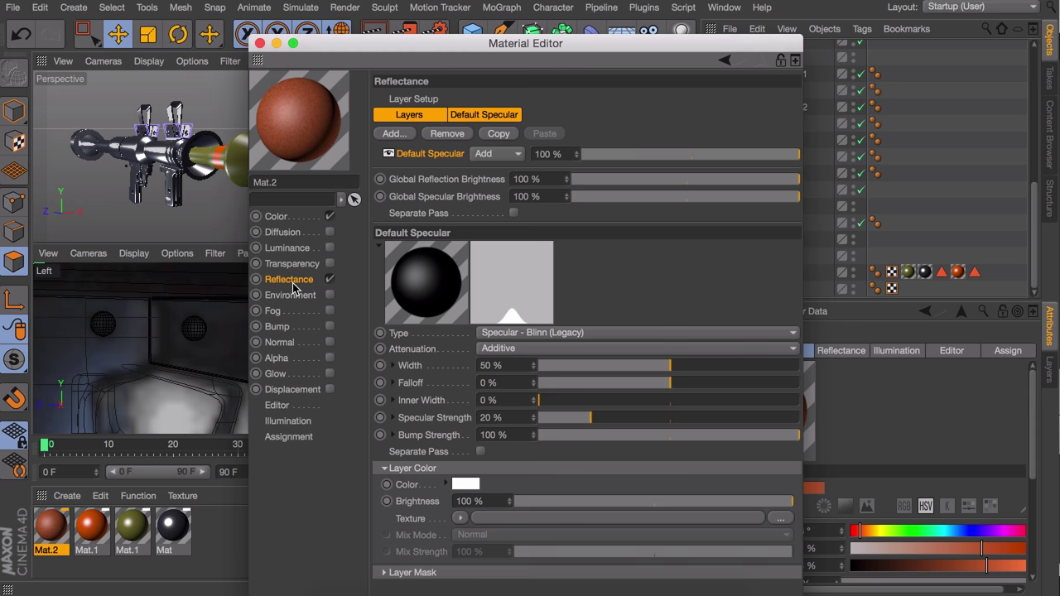
{"action": "mouse_move", "coordinate": [659, 366]}
{"action": "left_mouse_down"}
{"action": "mouse_move", "coordinate": [643, 369]}
{"action": "mouse_move", "coordinate": [659, 385]}
{"action": "left_mouse_up"}
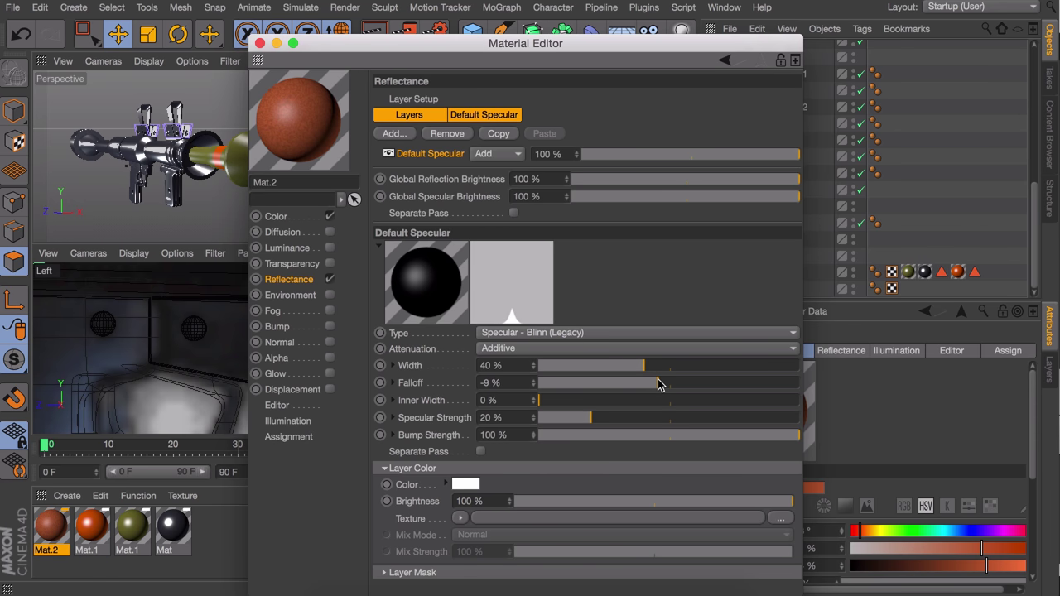
{"action": "left_click_drag", "start_coordinate": [561, 401], "coordinate": [586, 401]}
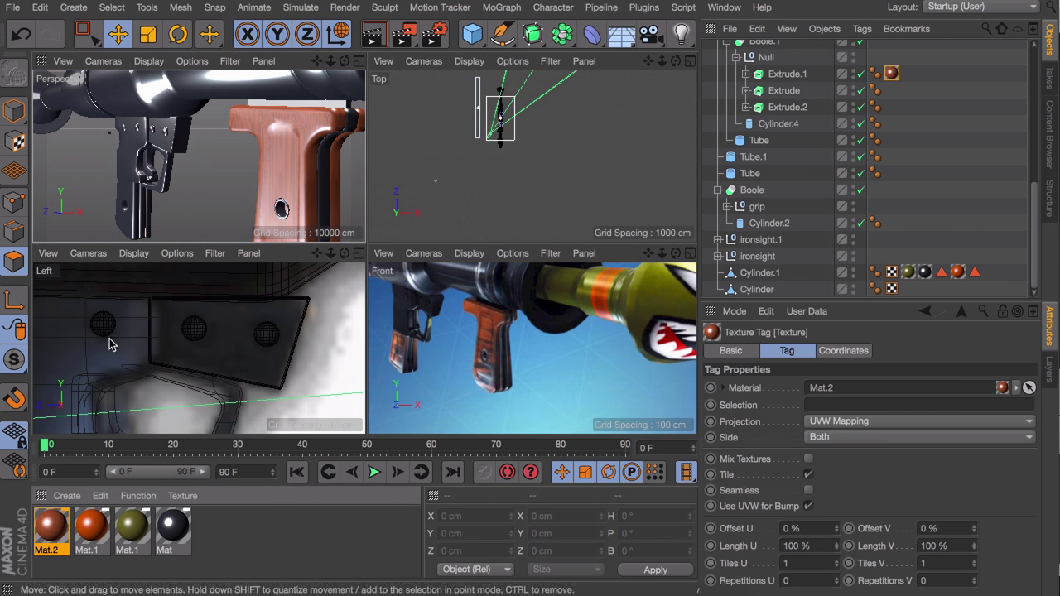
Step: Apply the wood material to Extrude.2, the handle below the trigger
{"action": "left_click", "coordinate": [764, 40]}
{"action": "left_click", "coordinate": [787, 107]}
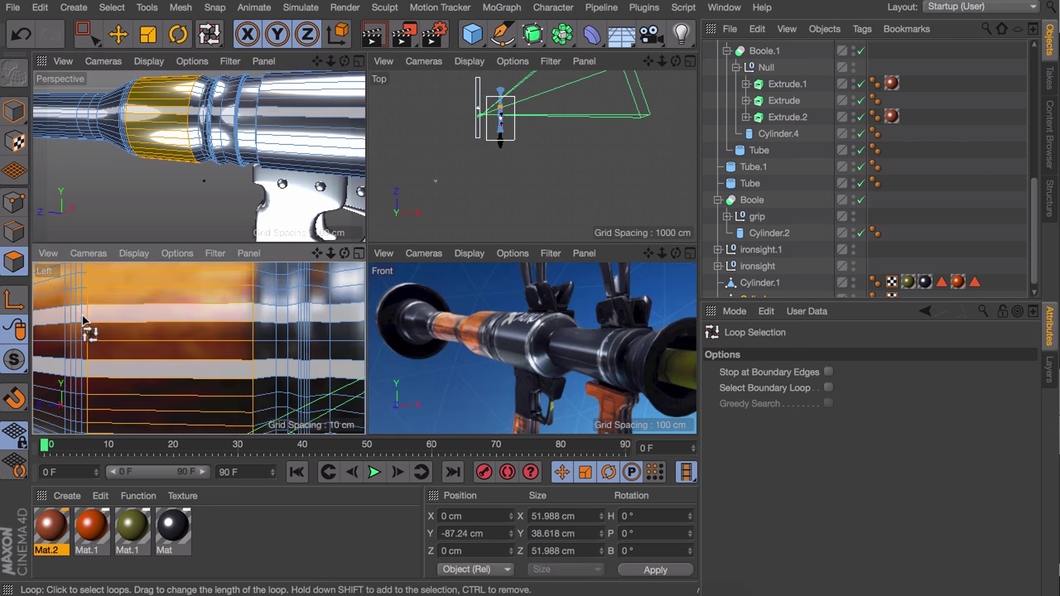
Step: Extend the loop selection across the launcher tube's rear wooden sections and apply the wood material to it
{"action": "middle_click", "coordinate": [163, 250]}
{"action": "scroll", "coordinate": [161, 251], "scroll_direction": "down", "scroll_amount": 4}
{"action": "left_click", "coordinate": [125, 218], "text": "shift"}
{"action": "middle_click_drag", "start_coordinate": [125, 218], "coordinate": [431, 228], "text": "alt"}
{"action": "left_click", "coordinate": [303, 234], "text": "shift"}
{"action": "scroll", "coordinate": [492, 229], "scroll_direction": "down", "scroll_amount": 4}
{"action": "left_click", "coordinate": [547, 240], "text": "shift"}
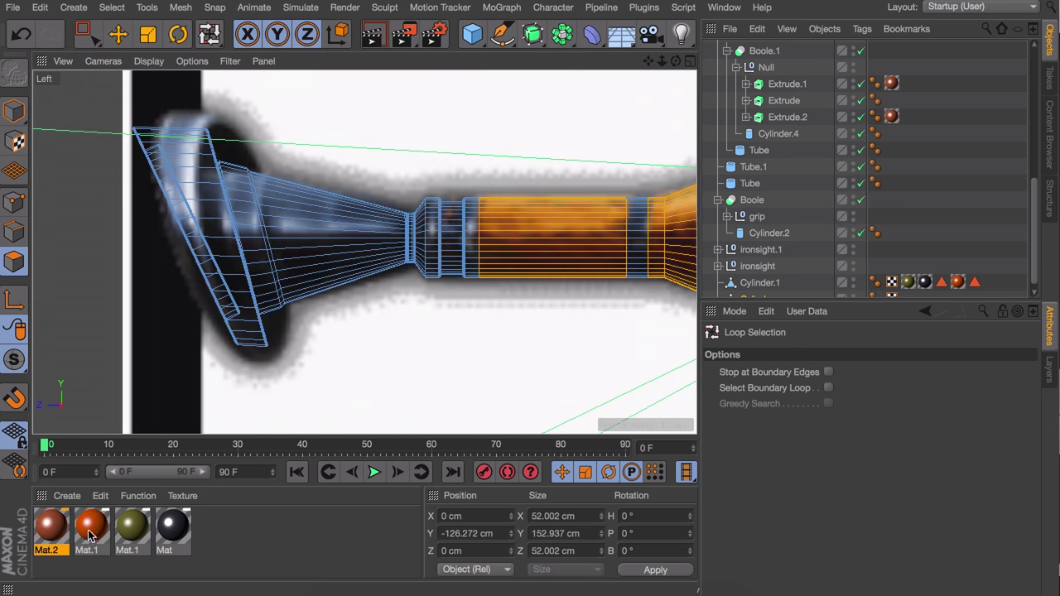
{"action": "middle_click", "coordinate": [190, 196]}
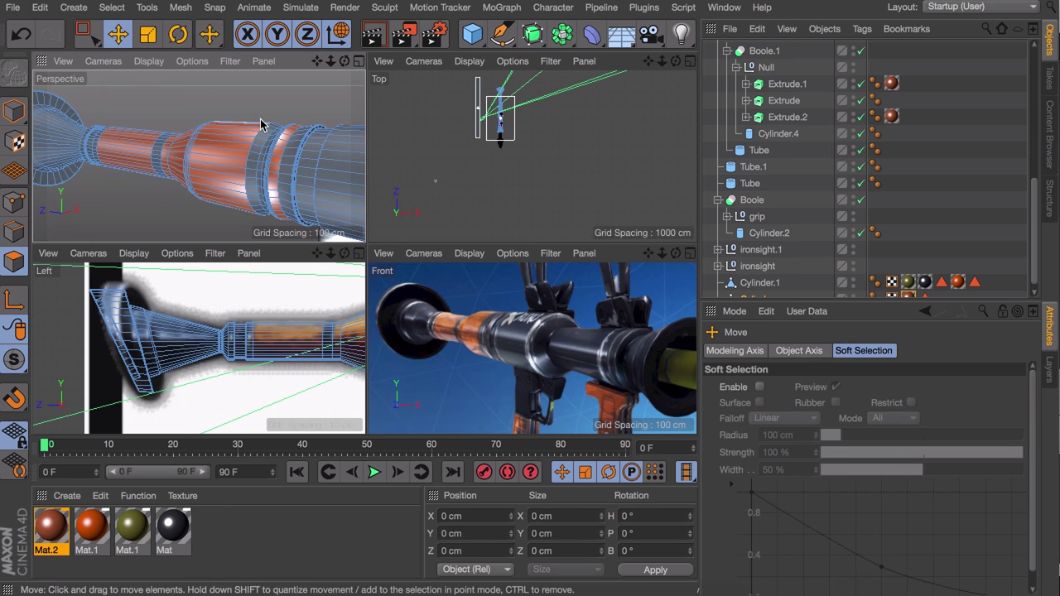
Step: Return to whole-object editing and apply the dark metal material to the launcher tube
{"action": "middle_click", "coordinate": [254, 125]}
{"action": "left_click_drag", "start_coordinate": [492, 233], "coordinate": [286, 220], "text": "alt"}
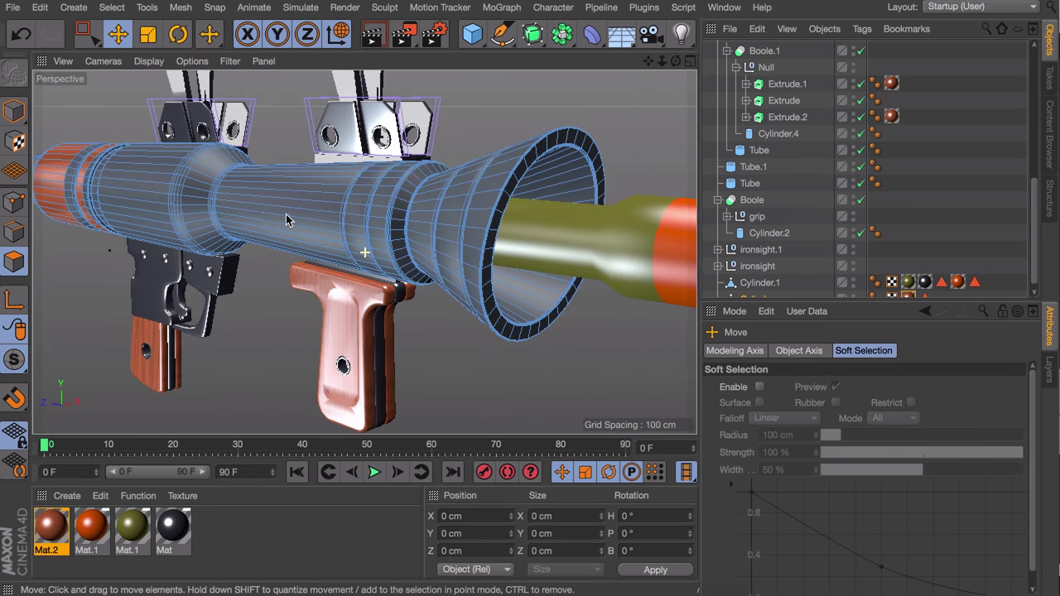
{"action": "left_click", "coordinate": [14, 110]}
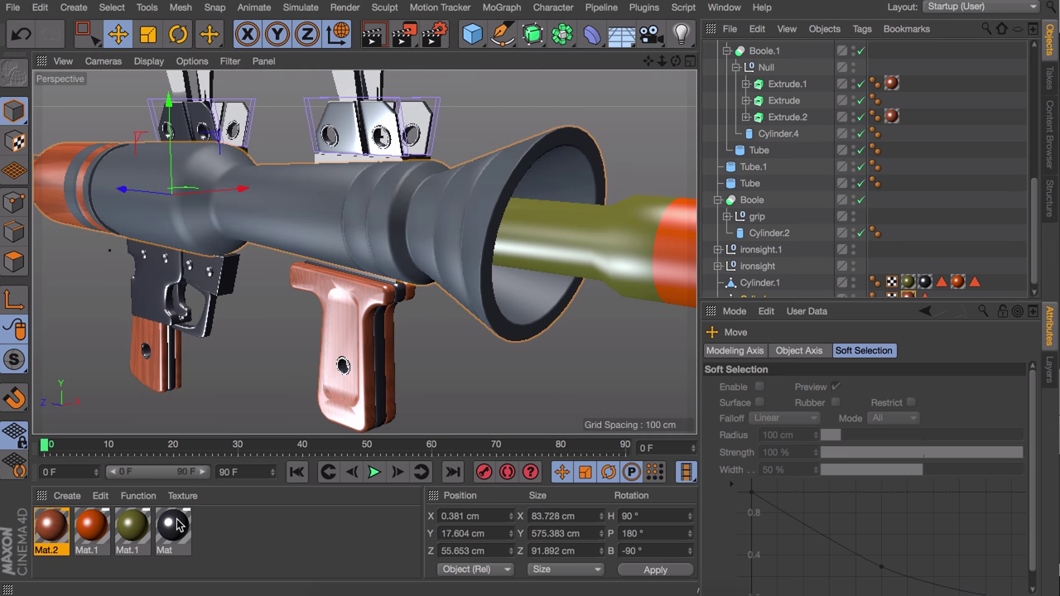
{"action": "scroll", "coordinate": [768, 135], "scroll_direction": "up", "scroll_amount": 10}
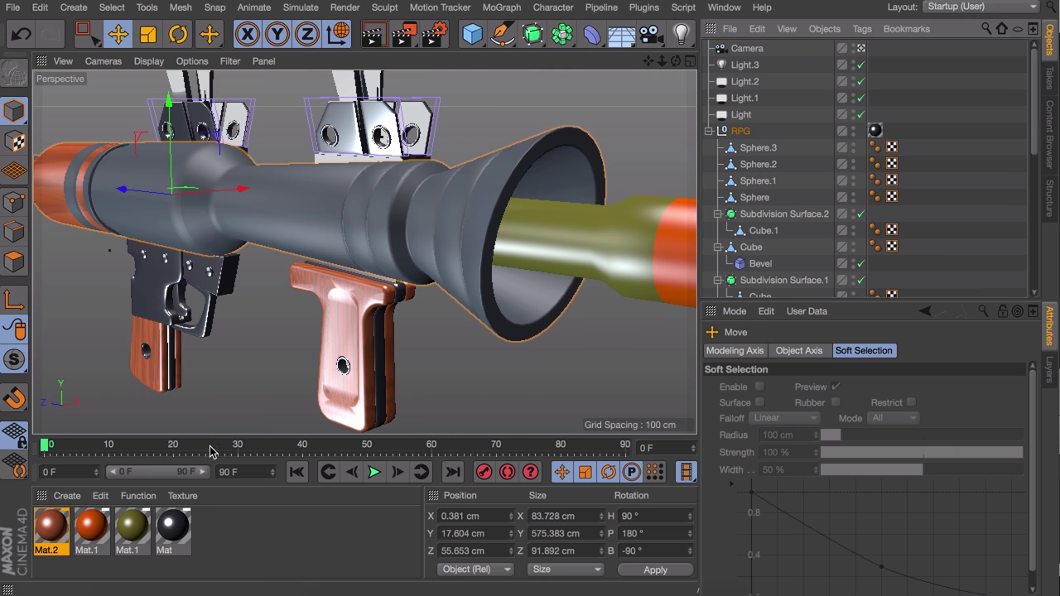
{"action": "left_click_drag", "start_coordinate": [174, 528], "coordinate": [317, 233]}
Step: Move the launcher tube's wood texture tag behind the dark metal tag so the wood takes priority
{"action": "scroll", "coordinate": [808, 237], "scroll_direction": "down", "scroll_amount": 10}
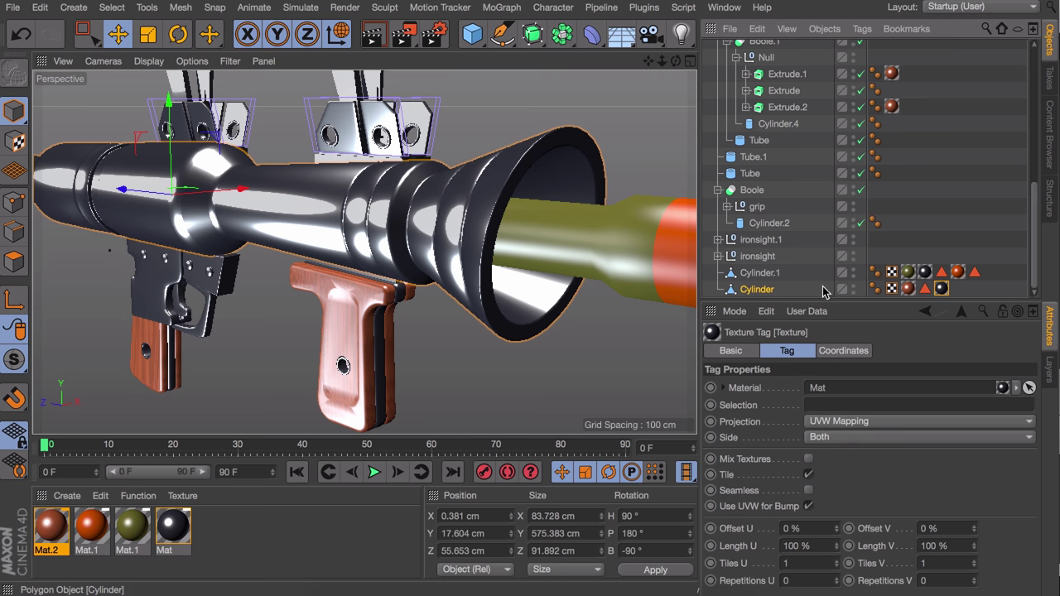
{"action": "left_click_drag", "start_coordinate": [184, 206], "coordinate": [212, 157], "text": "alt"}
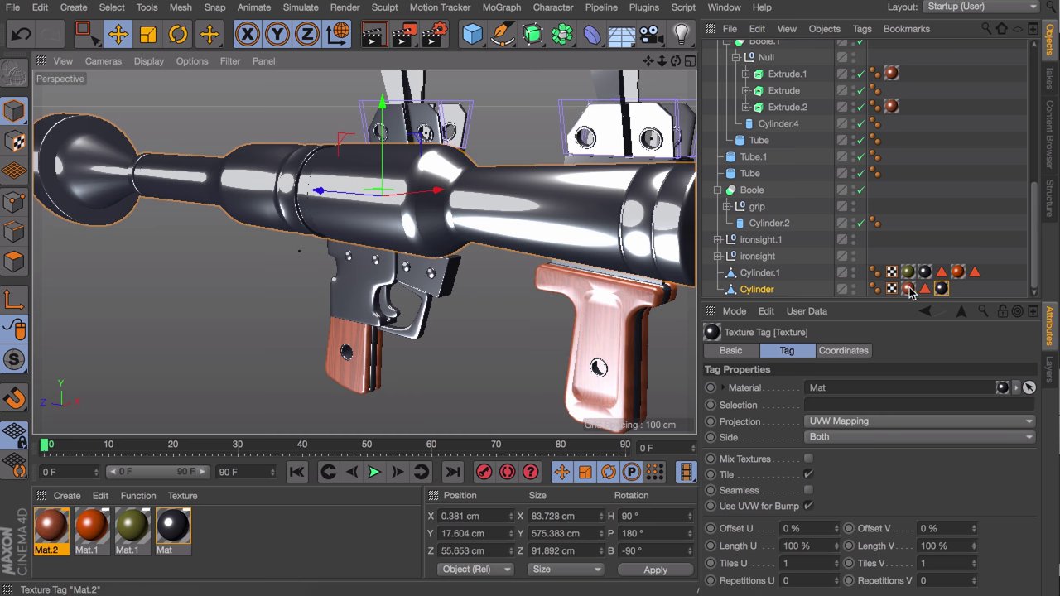
{"action": "left_click_drag", "start_coordinate": [909, 290], "coordinate": [961, 290]}
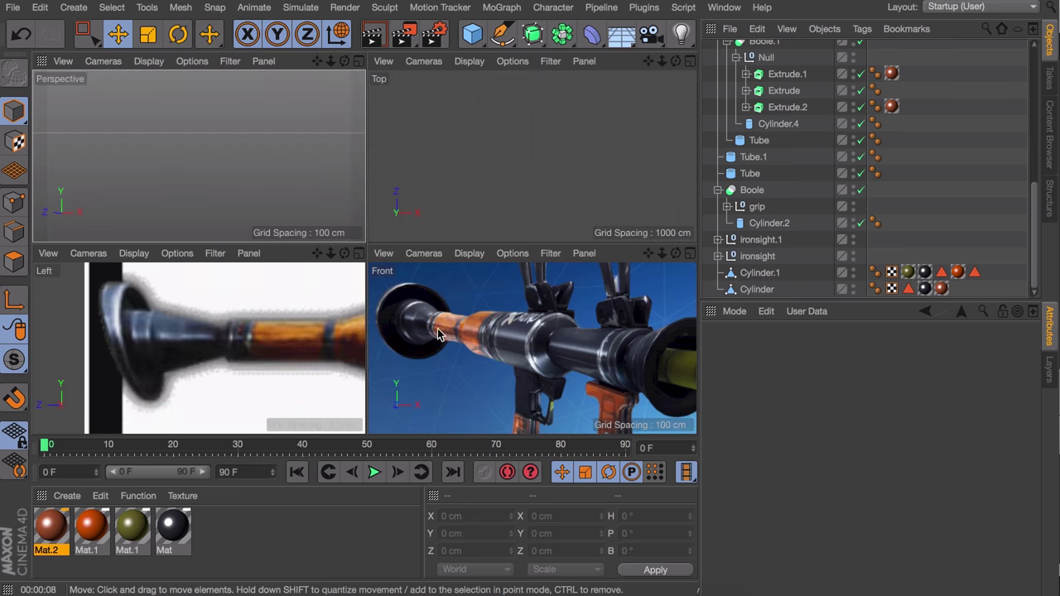
Step: Add a Background object to the scene
{"action": "scroll", "coordinate": [464, 331], "scroll_direction": "down", "scroll_amount": 5}
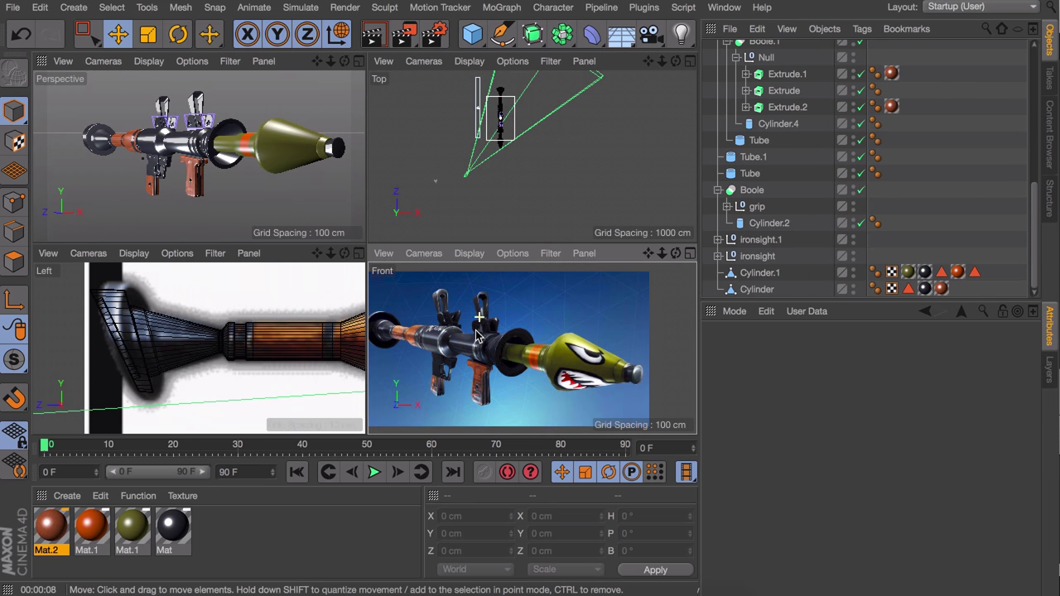
{"action": "middle_click_drag", "start_coordinate": [477, 336], "coordinate": [509, 333]}
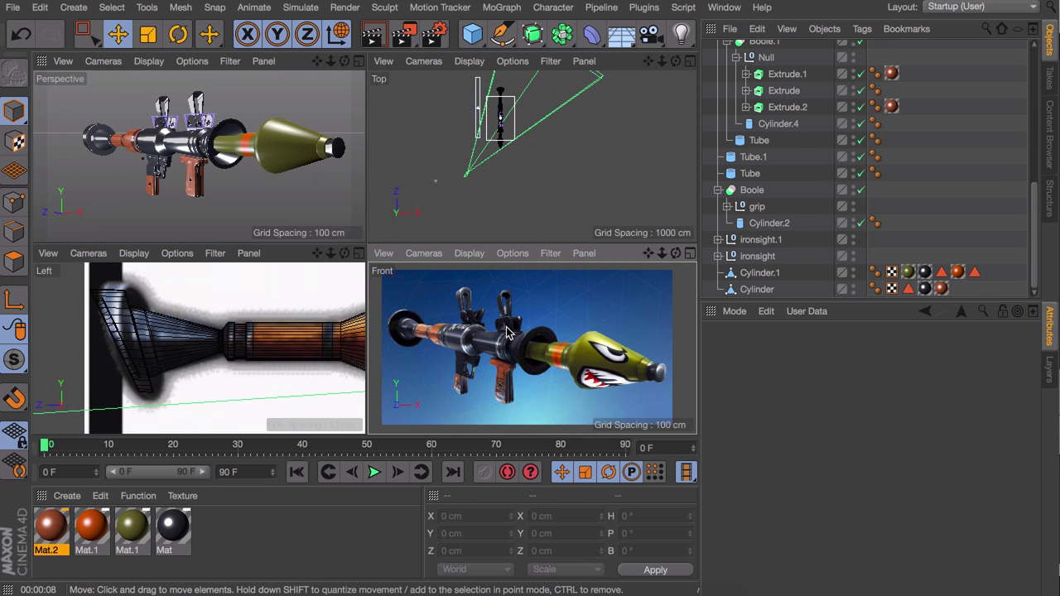
{"action": "left_click_drag", "start_coordinate": [621, 34], "coordinate": [696, 177]}
{"action": "scroll", "coordinate": [761, 75], "scroll_direction": "up", "scroll_amount": 8}
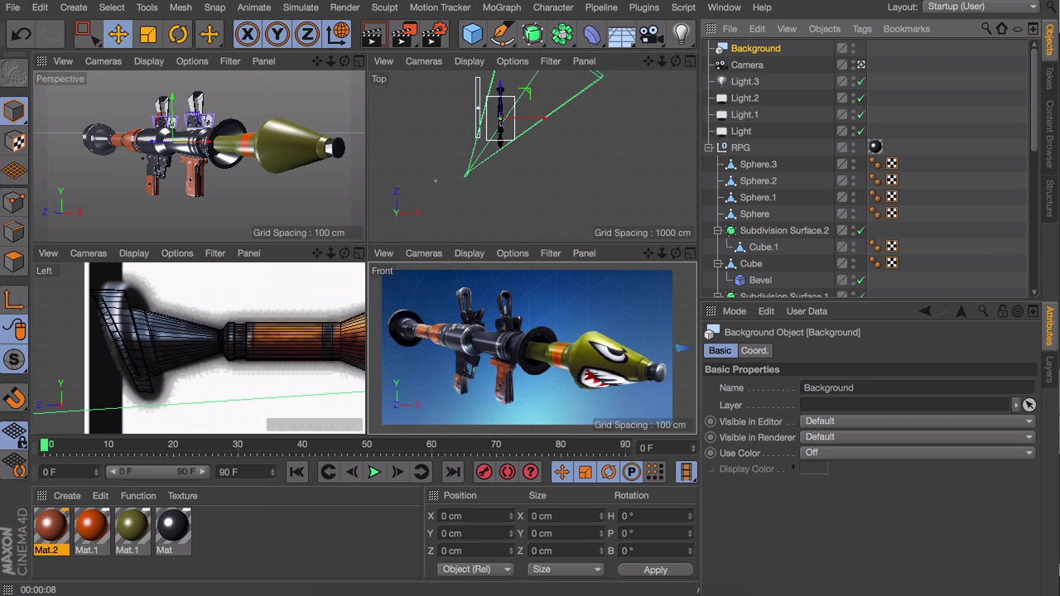
Step: Create a new material with a Gradient shader as its color texture and set the gradient type to 2D - V
{"action": "double_click", "coordinate": [204, 545]}
{"action": "double_click", "coordinate": [50, 526]}
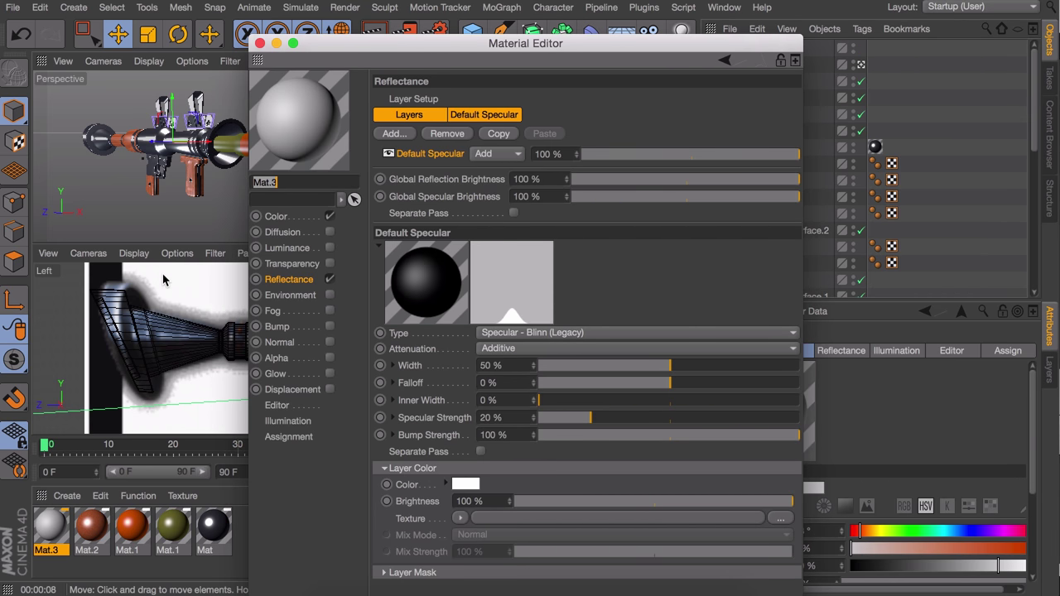
{"action": "left_click", "coordinate": [300, 220]}
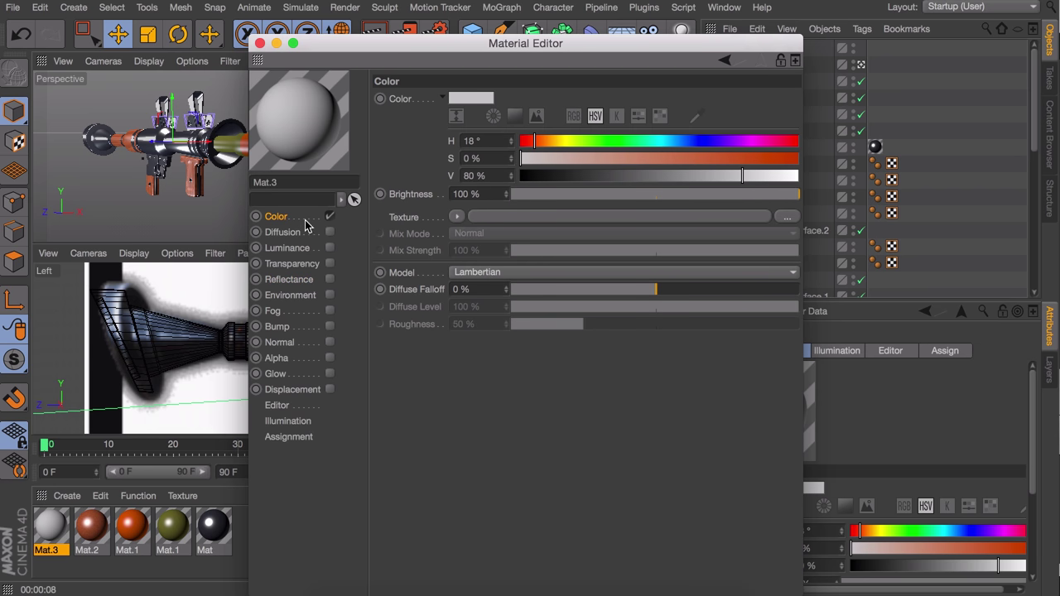
{"action": "left_click", "coordinate": [457, 218]}
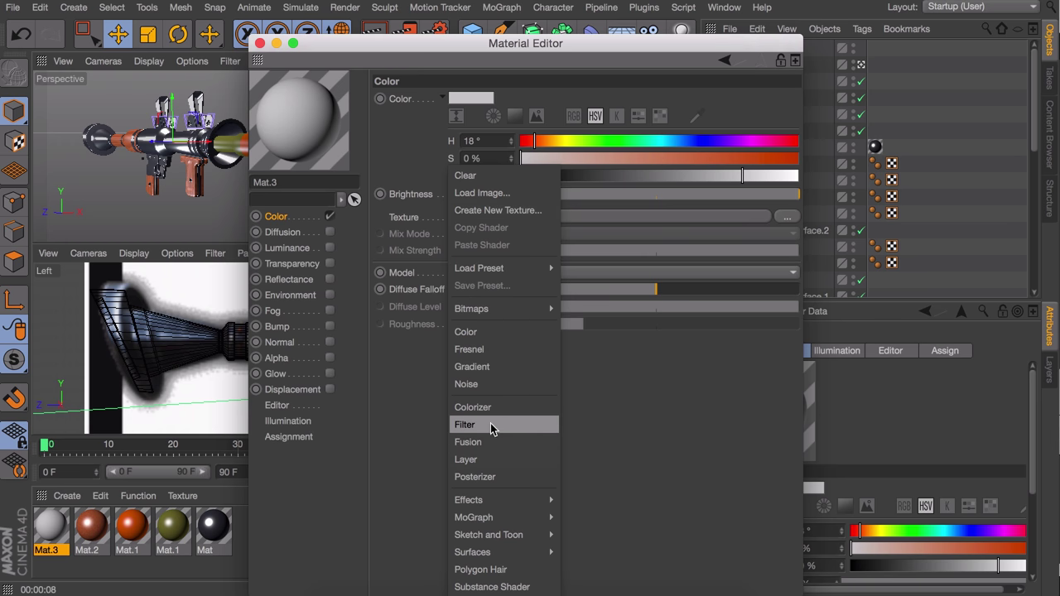
{"action": "left_click", "coordinate": [484, 367]}
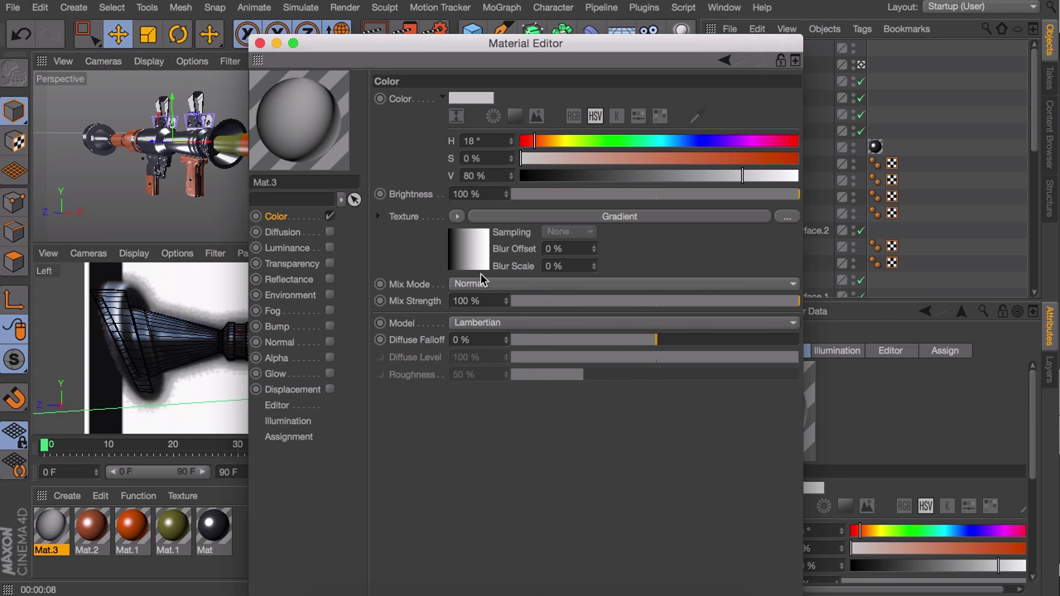
{"action": "left_click", "coordinate": [478, 248]}
{"action": "left_click", "coordinate": [478, 242]}
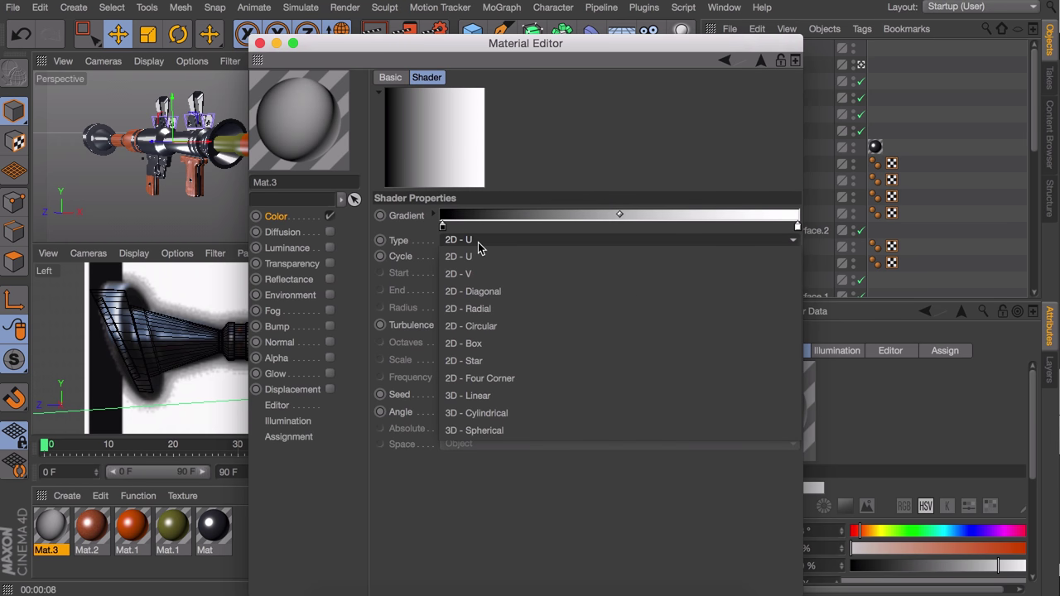
{"action": "left_click", "coordinate": [488, 274]}
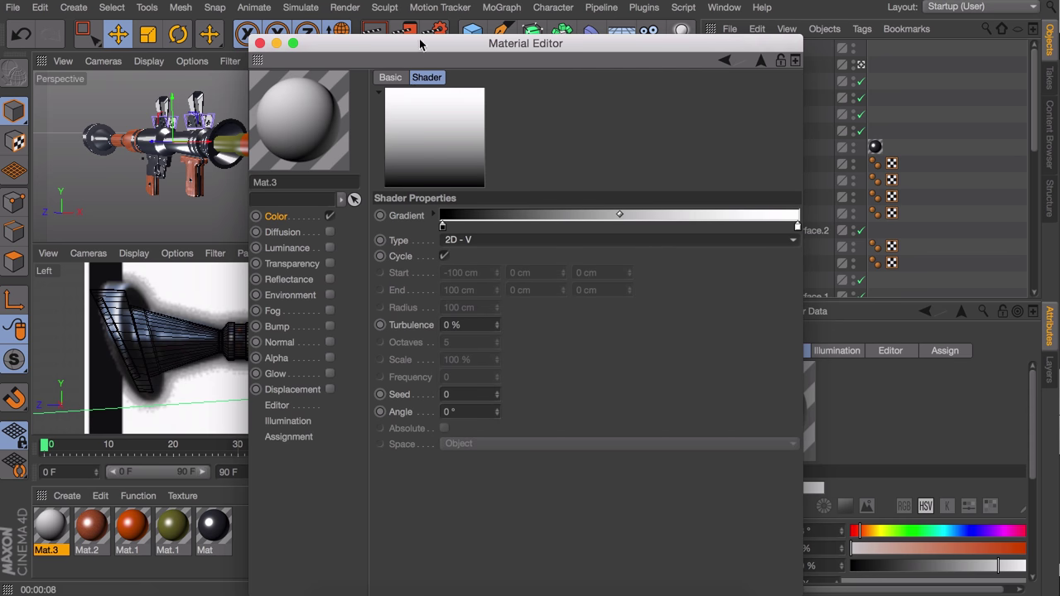
Step: Color the gradient's first knot with the dark blue sampled from the upper part of the reference image's background
{"action": "left_click_drag", "start_coordinate": [422, 46], "coordinate": [206, 40]}
{"action": "double_click", "coordinate": [227, 222]}
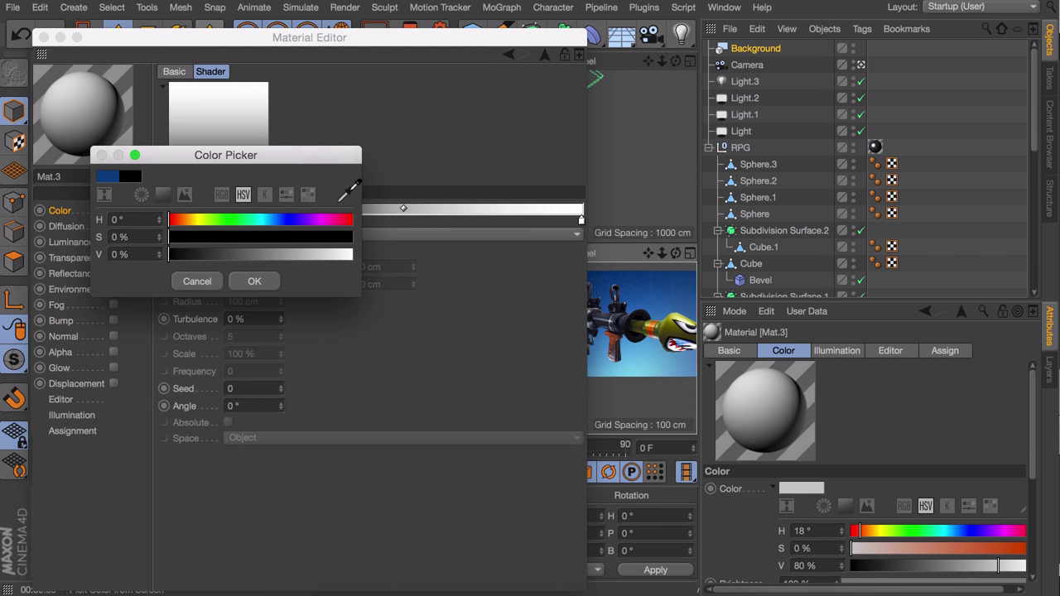
{"action": "left_click", "coordinate": [591, 270]}
{"action": "left_click", "coordinate": [255, 284]}
Step: Add a knot at the middle of the gradient and color it with the medium blue sampled from the reference image
{"action": "left_click_drag", "start_coordinate": [362, 219], "coordinate": [419, 223]}
{"action": "double_click", "coordinate": [418, 224]}
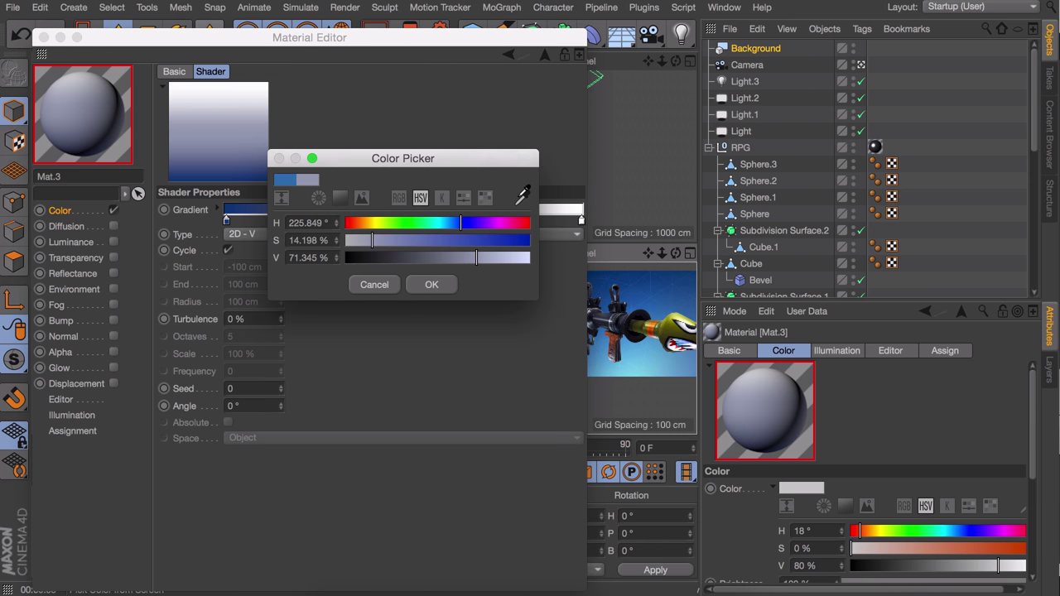
{"action": "left_click", "coordinate": [607, 275]}
{"action": "left_click", "coordinate": [432, 284]}
Step: Color the gradient's end knot with the light blue sampled from the reference image, and invert the knots
{"action": "double_click", "coordinate": [582, 219]}
{"action": "left_click", "coordinate": [699, 192]}
{"action": "left_click", "coordinate": [638, 323]}
{"action": "left_click", "coordinate": [608, 281]}
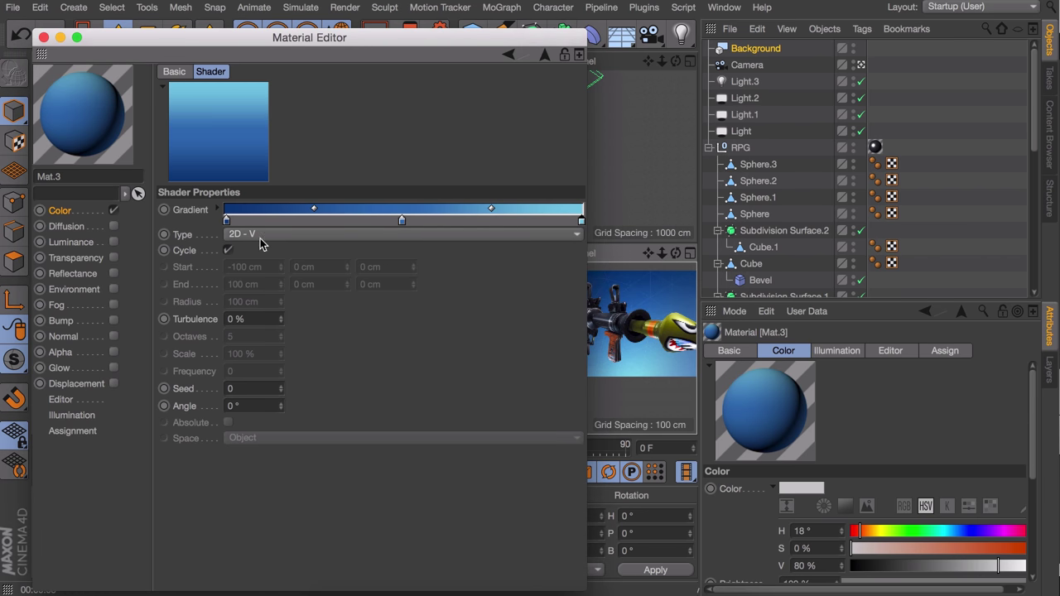
{"action": "right_click", "coordinate": [250, 209]}
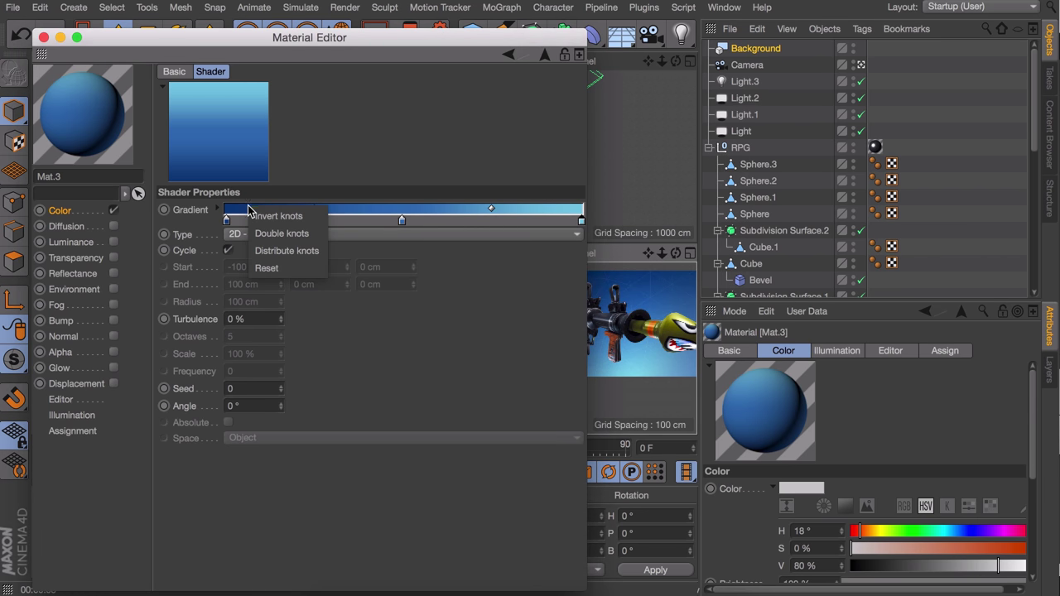
{"action": "left_click", "coordinate": [269, 217]}
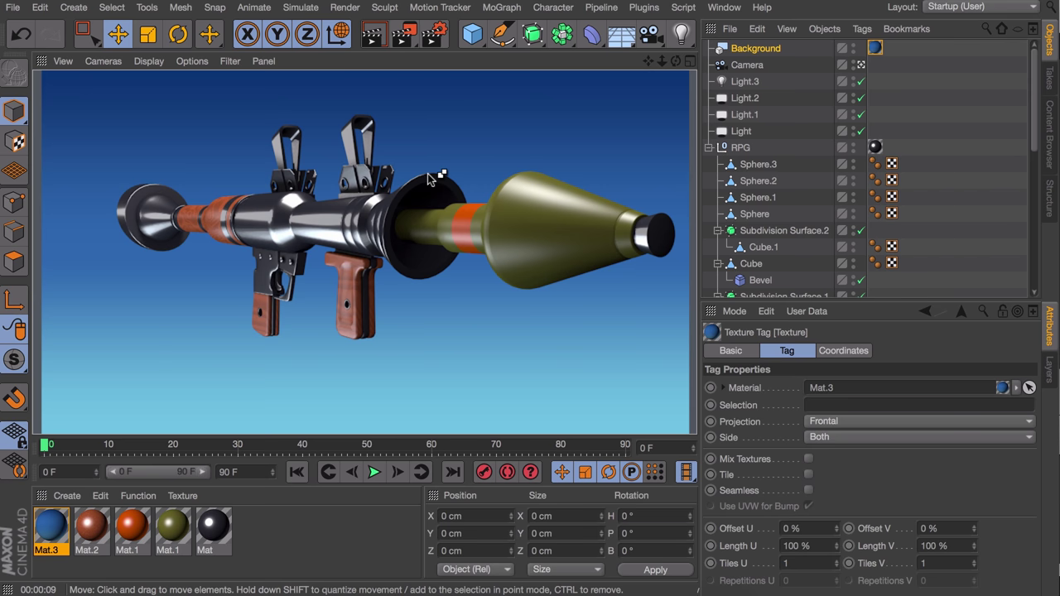
Step: Set the dark metal material's specular strength to 200 % and render the perspective view
{"action": "double_click", "coordinate": [212, 528]}
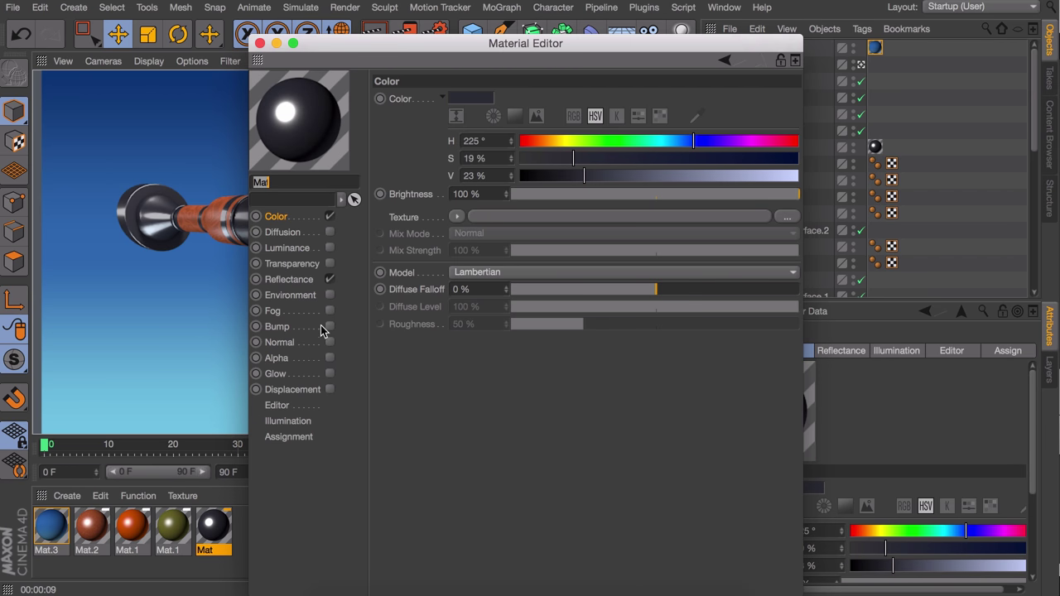
{"action": "left_click", "coordinate": [282, 279]}
{"action": "left_click", "coordinate": [513, 418]}
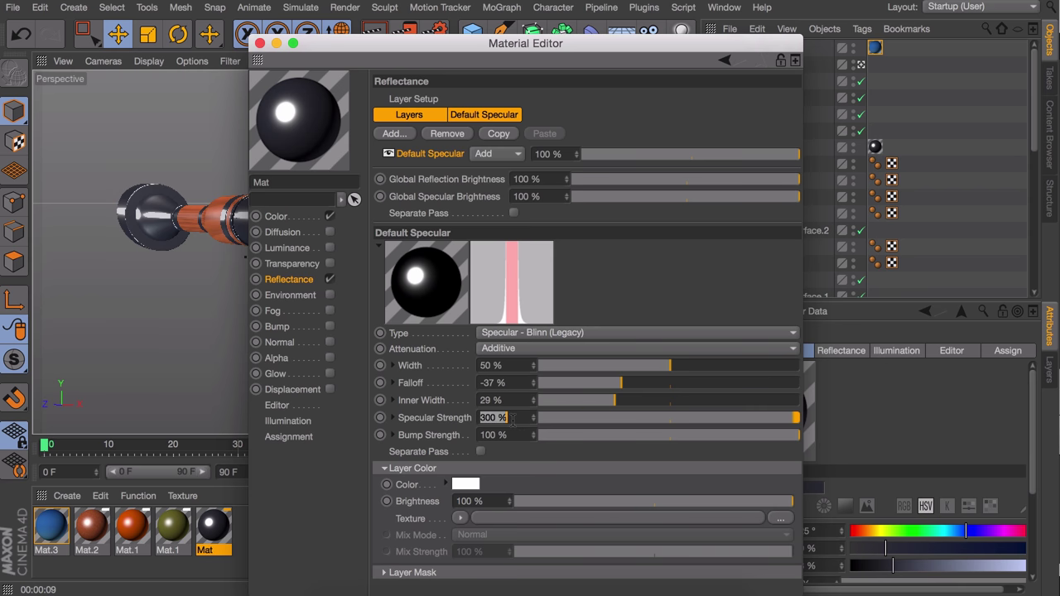
{"action": "type", "text": "200"}
{"action": "key", "text": "Return"}
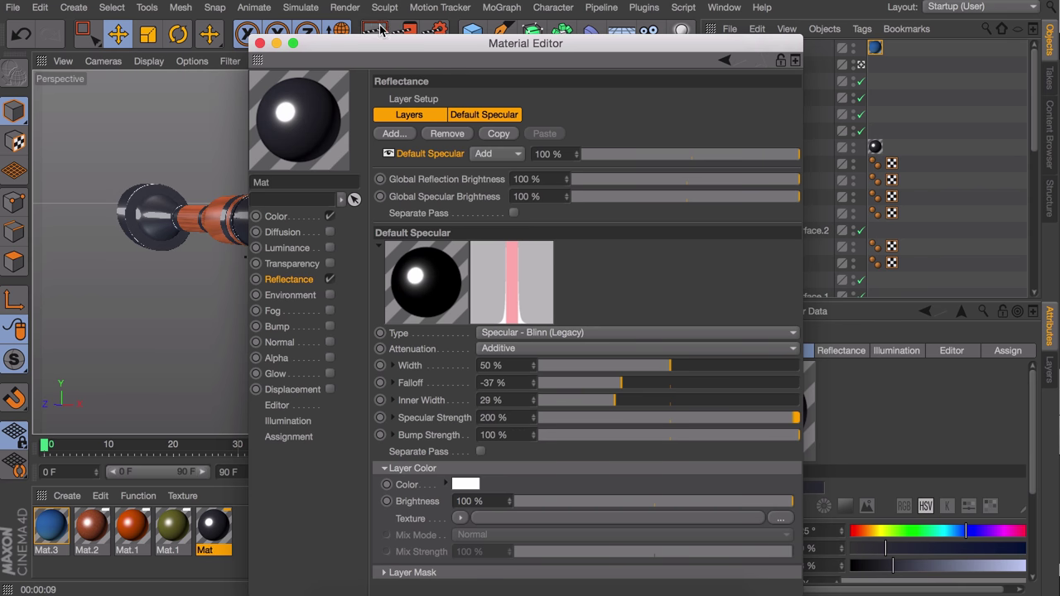
{"action": "left_click", "coordinate": [262, 44]}
{"action": "left_click", "coordinate": [380, 36]}
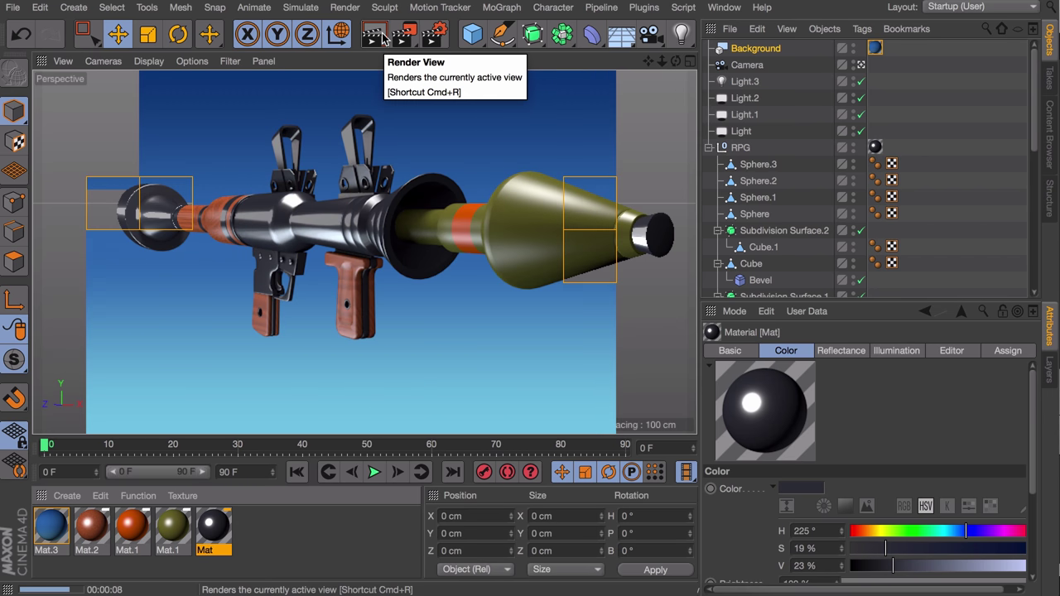
{"action": "left_click", "coordinate": [454, 151]}
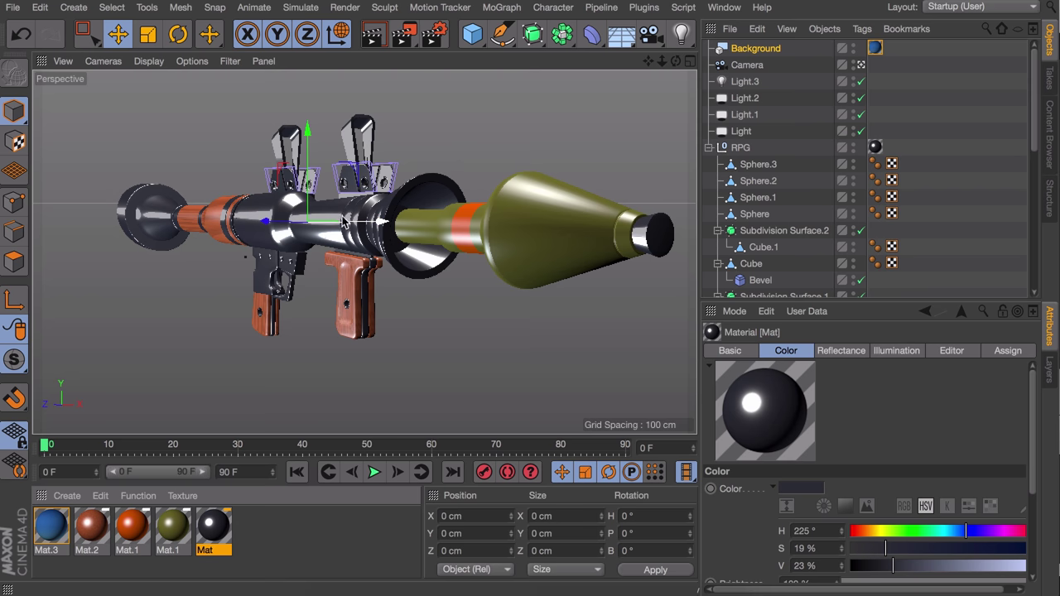
Step: Create a new material and load the brush-stroke image 1e5b6ac9093dd520fd2d57f68dde359a.jpg as its color texture
{"action": "middle_click", "coordinate": [467, 217]}
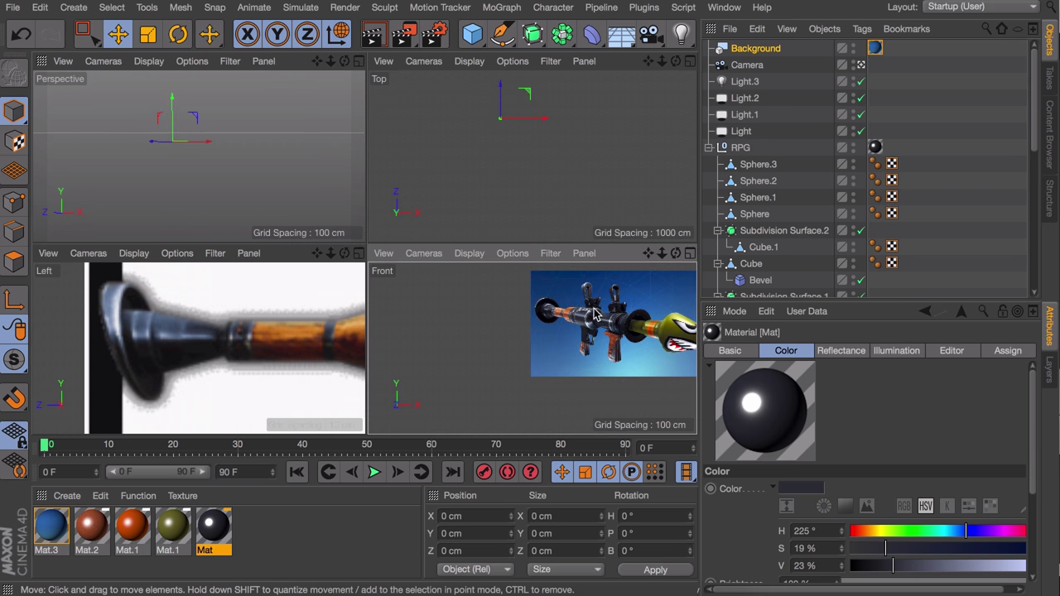
{"action": "scroll", "coordinate": [564, 305], "scroll_direction": "up", "scroll_amount": 8}
{"action": "scroll", "coordinate": [570, 315], "scroll_direction": "up", "scroll_amount": 5}
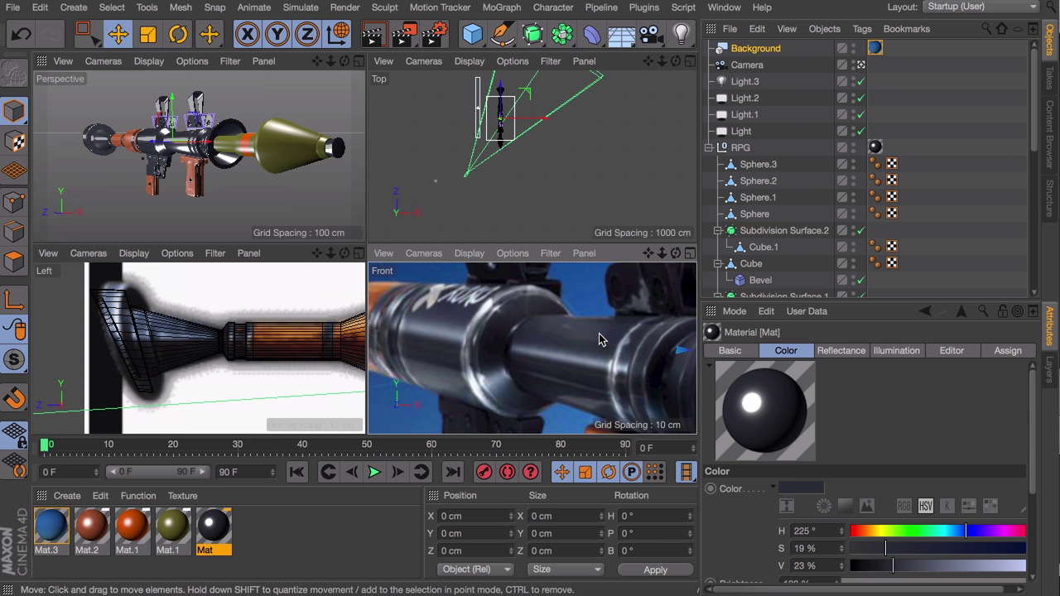
{"action": "double_click", "coordinate": [274, 531]}
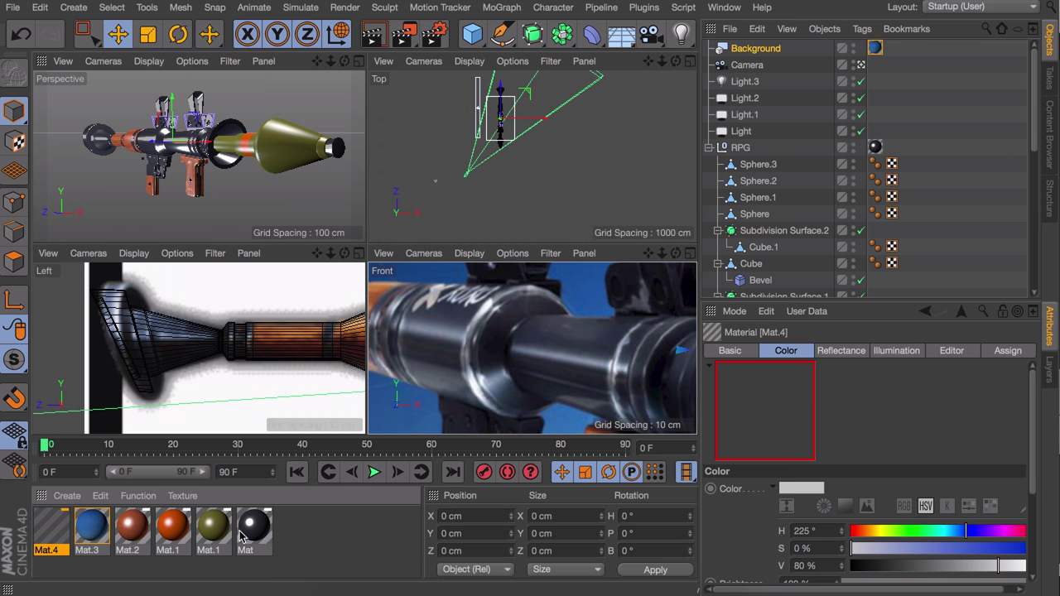
{"action": "double_click", "coordinate": [64, 537]}
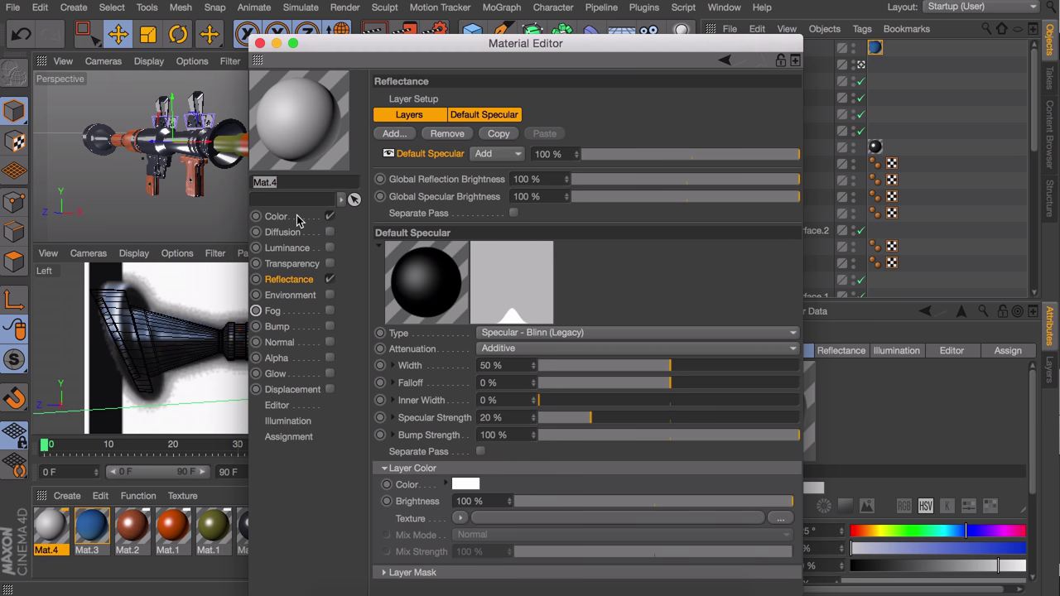
{"action": "left_click", "coordinate": [305, 220]}
{"action": "left_click", "coordinate": [456, 217]}
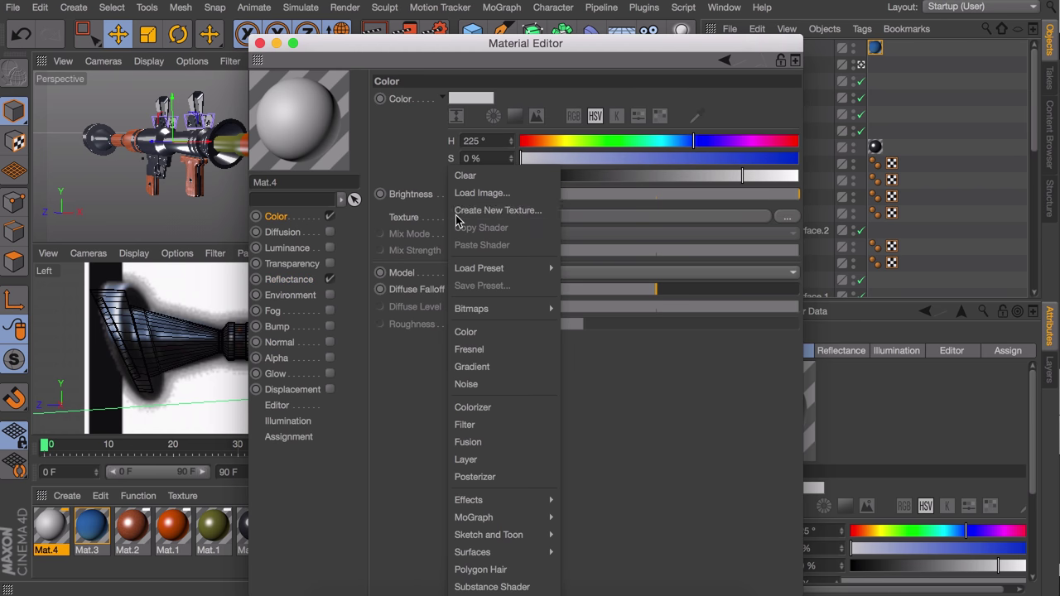
{"action": "left_click", "coordinate": [473, 196]}
{"action": "left_click", "coordinate": [477, 77]}
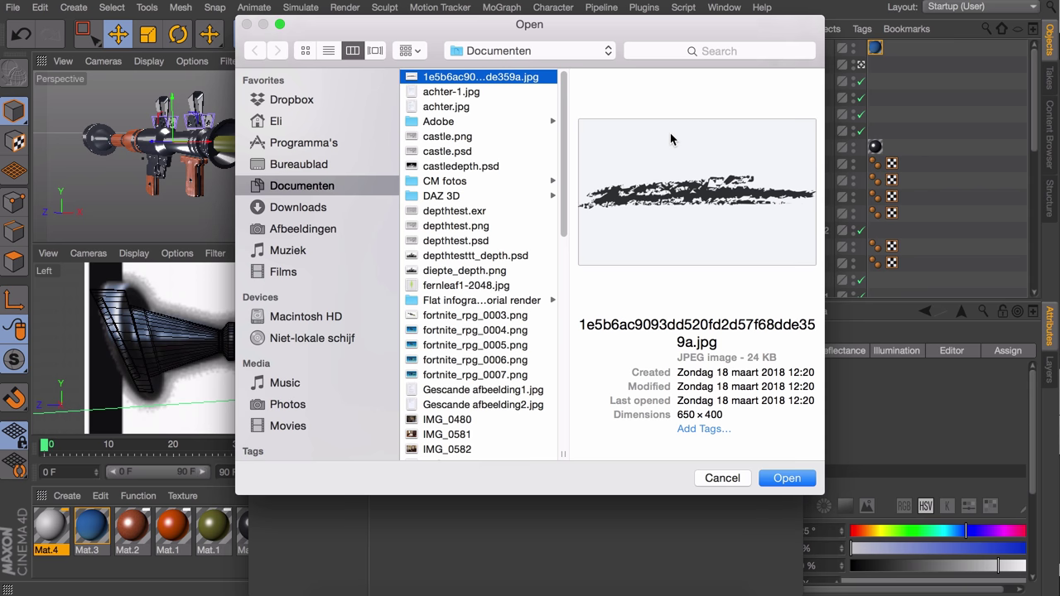
{"action": "left_click", "coordinate": [783, 479]}
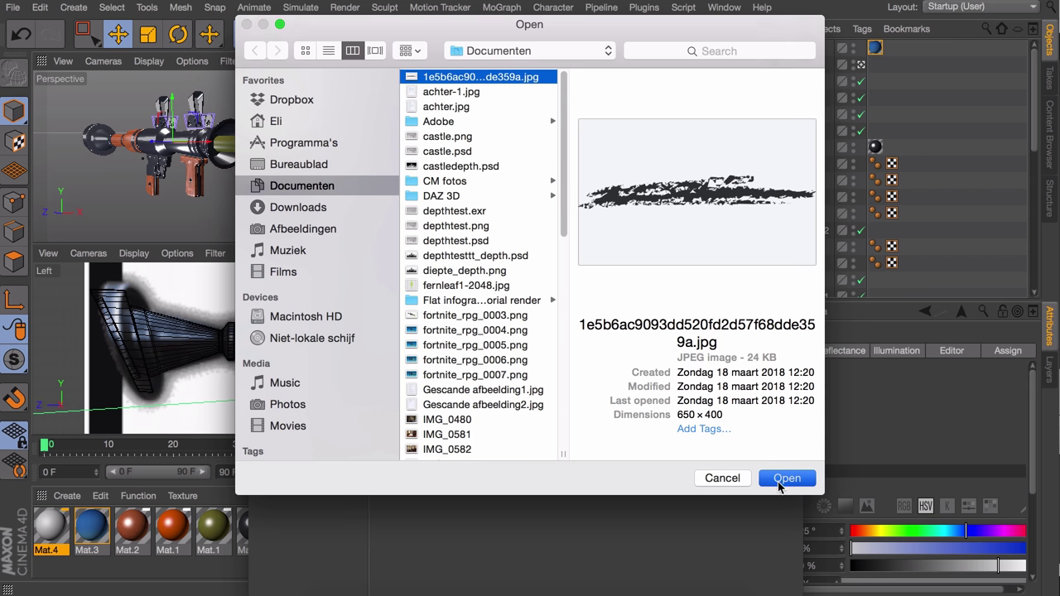
{"action": "left_click", "coordinate": [567, 204]}
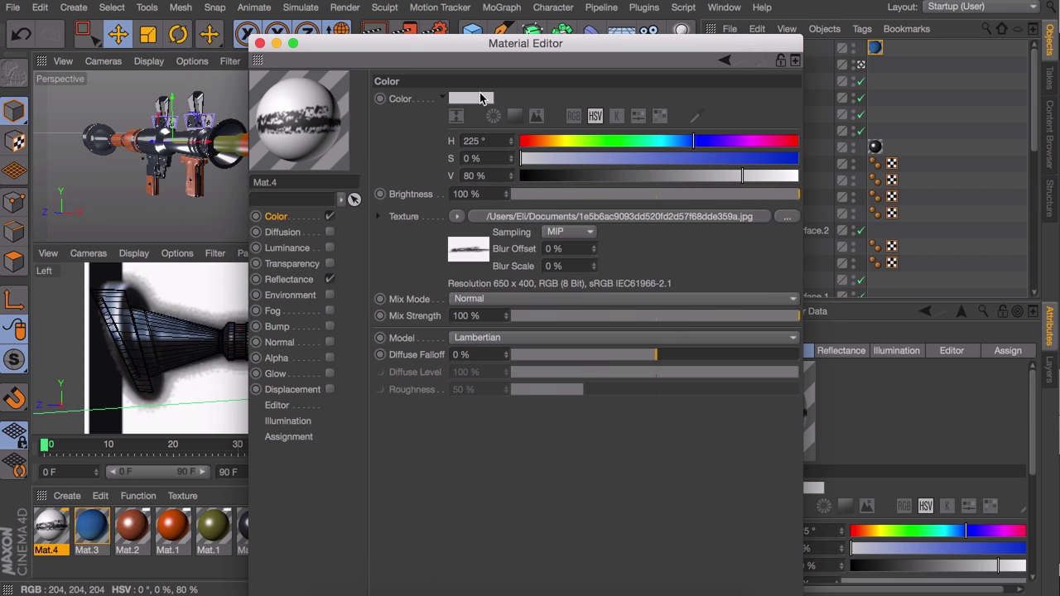
Step: Set the new material's color to H 210°, S 11 %, V 50 % and its texture mix mode to Add
{"action": "left_click_drag", "start_coordinate": [694, 141], "coordinate": [681, 142]}
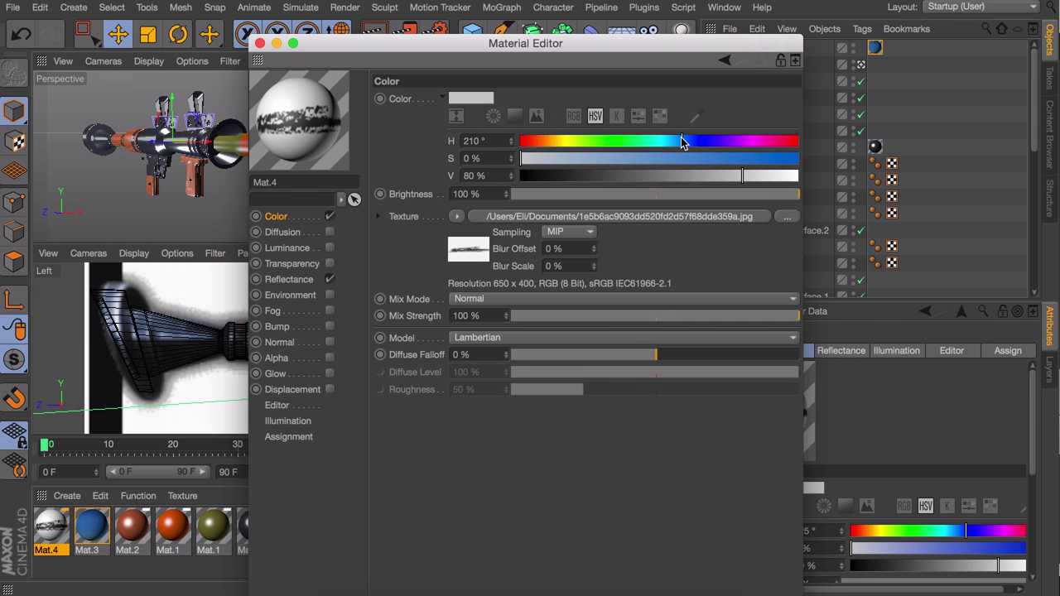
{"action": "mouse_move", "coordinate": [537, 158]}
{"action": "left_mouse_down"}
{"action": "mouse_move", "coordinate": [703, 175]}
{"action": "mouse_move", "coordinate": [660, 177]}
{"action": "left_mouse_up"}
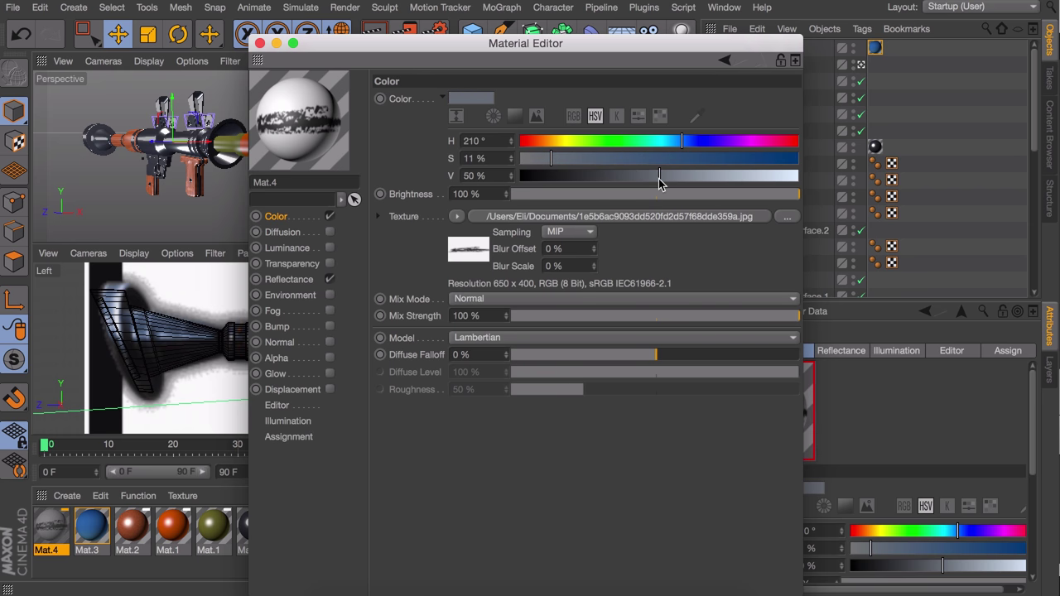
{"action": "left_click", "coordinate": [509, 300]}
{"action": "left_click", "coordinate": [487, 333]}
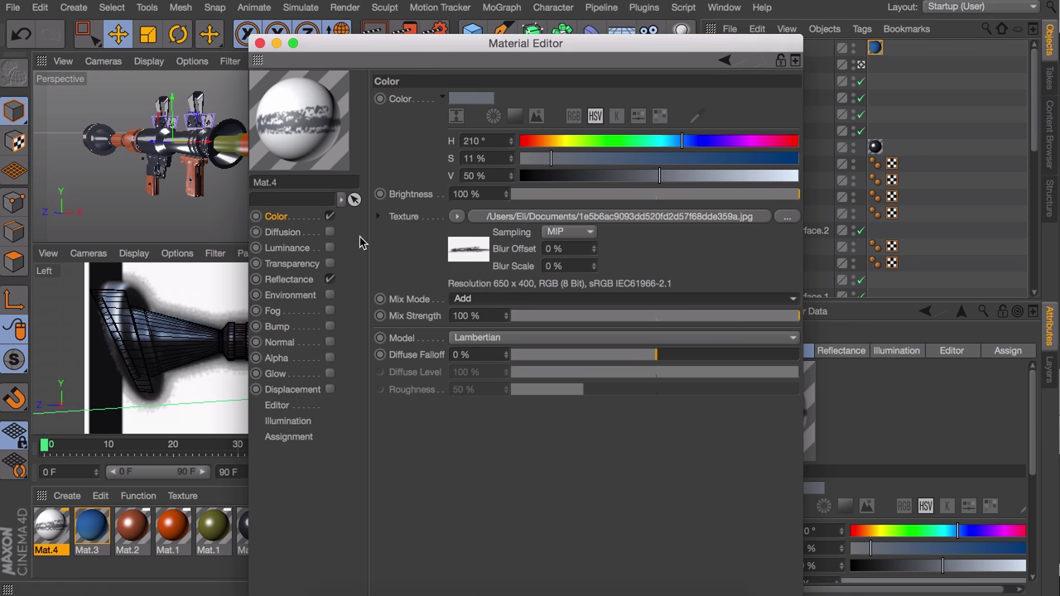
Step: Set the material's specular width to 37 %, falloff to -6 %, inner width to 19 % and specular strength to 81 %
{"action": "left_click", "coordinate": [293, 283]}
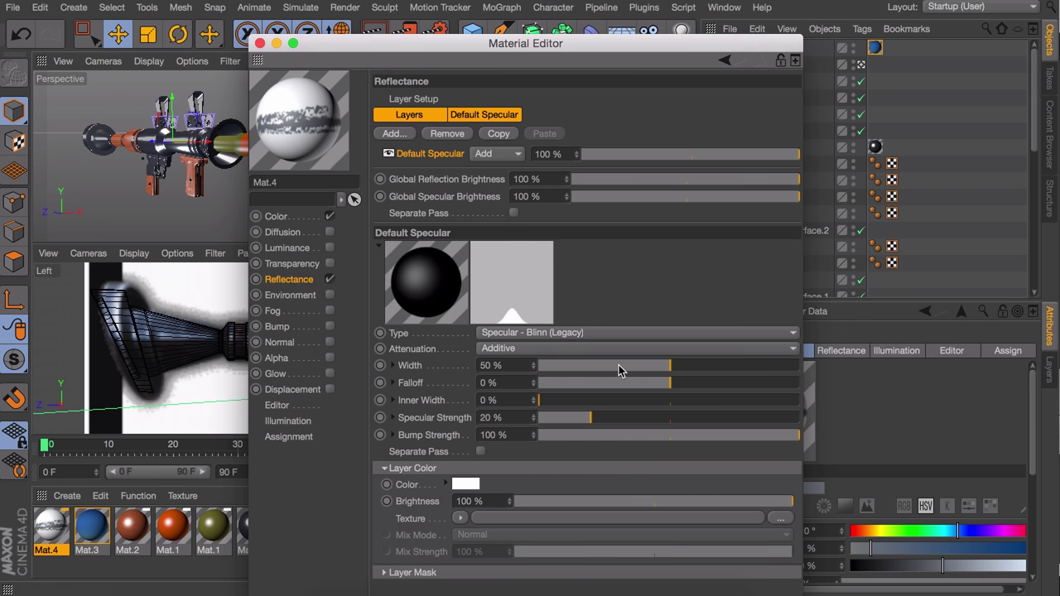
{"action": "left_click_drag", "start_coordinate": [620, 370], "coordinate": [662, 384]}
{"action": "left_click_drag", "start_coordinate": [605, 401], "coordinate": [752, 418]}
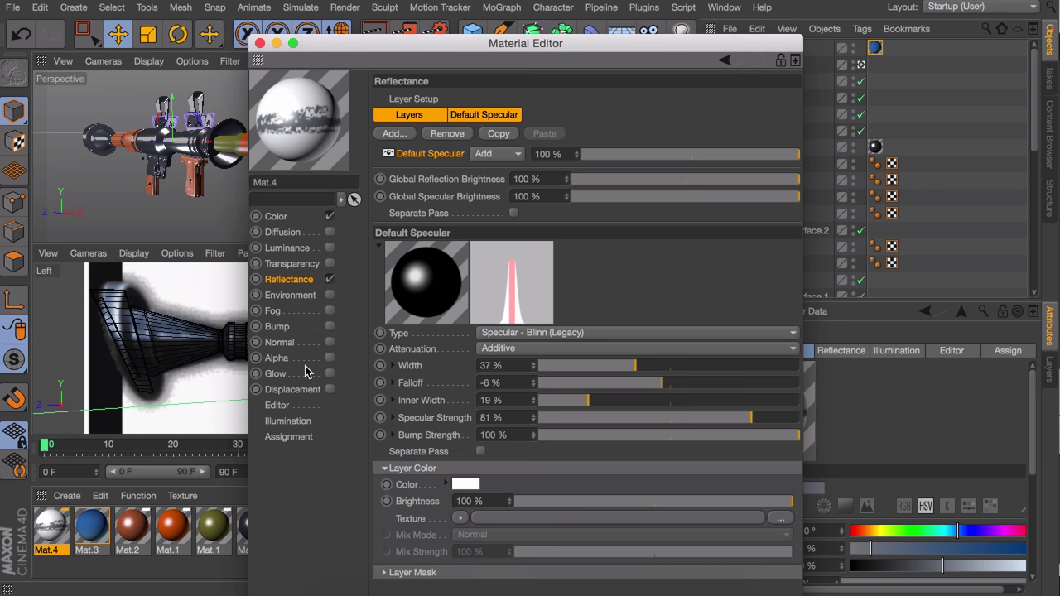
Step: Enable the material's Alpha channel, load the same brush-stroke image as its texture and invert it
{"action": "left_click", "coordinate": [331, 359]}
{"action": "left_click", "coordinate": [455, 200]}
{"action": "left_click", "coordinate": [484, 193]}
{"action": "left_click", "coordinate": [437, 77]}
{"action": "double_click", "coordinate": [437, 77]}
{"action": "left_click", "coordinate": [566, 204]}
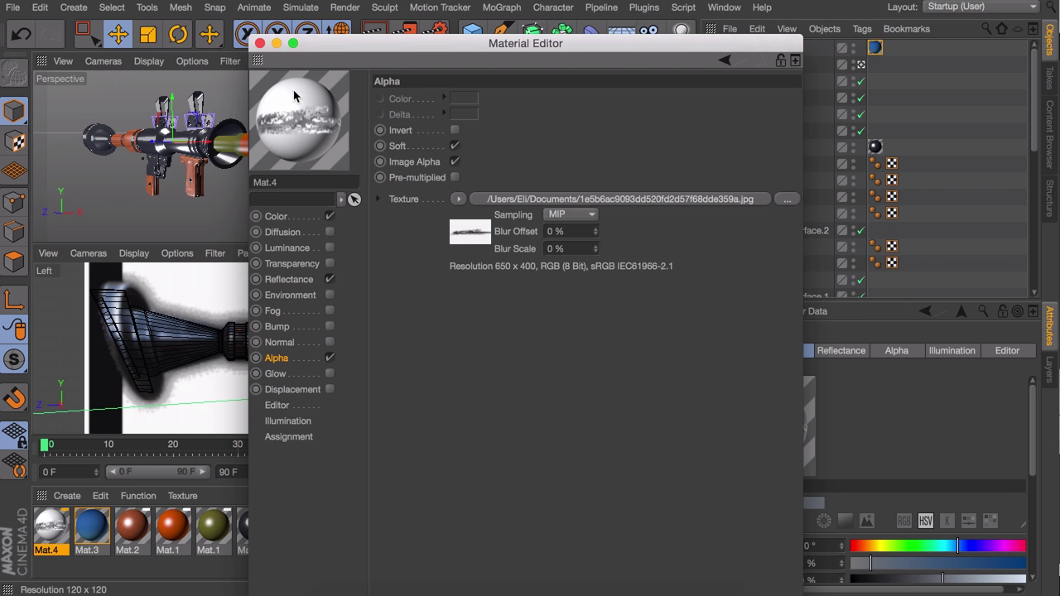
{"action": "left_click", "coordinate": [455, 131]}
{"action": "mouse_move", "coordinate": [296, 148]}
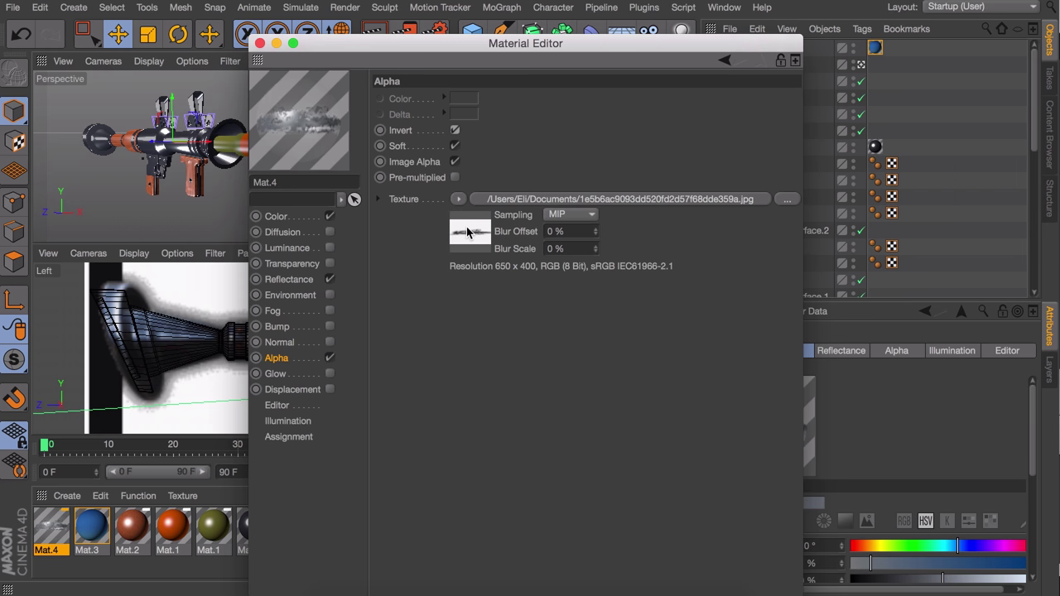
Step: Lower the white point of the scratch material's alpha image to 0.93 and close the material editor
{"action": "left_click", "coordinate": [468, 232]}
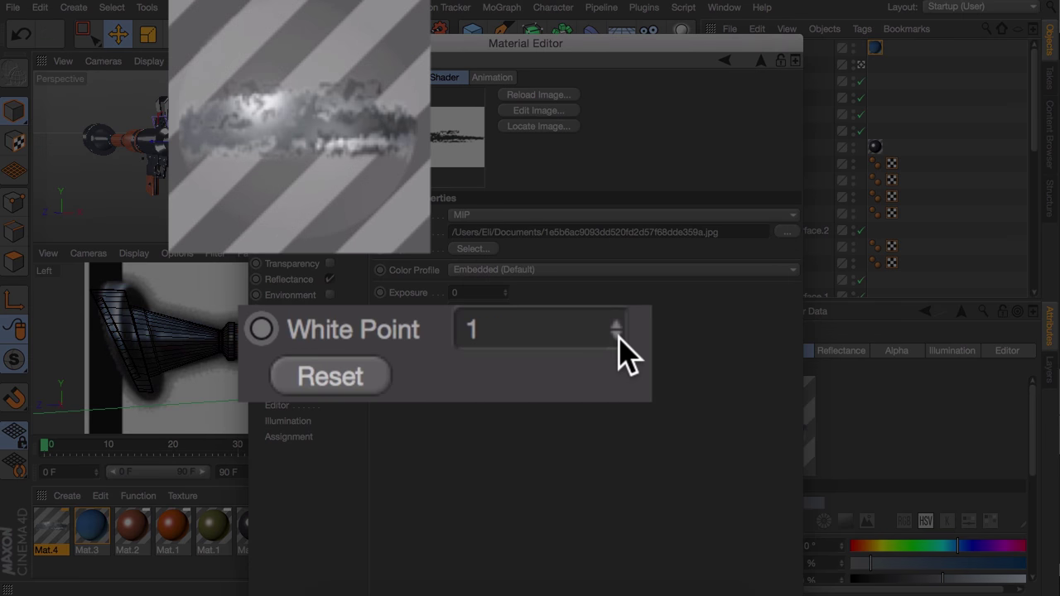
{"action": "left_click", "coordinate": [507, 348]}
{"action": "left_click", "coordinate": [506, 348]}
{"action": "left_click", "coordinate": [506, 348]}
{"action": "left_click", "coordinate": [506, 348]}
{"action": "left_click", "coordinate": [506, 347]}
{"action": "left_click", "coordinate": [506, 347]}
{"action": "left_click", "coordinate": [506, 347]}
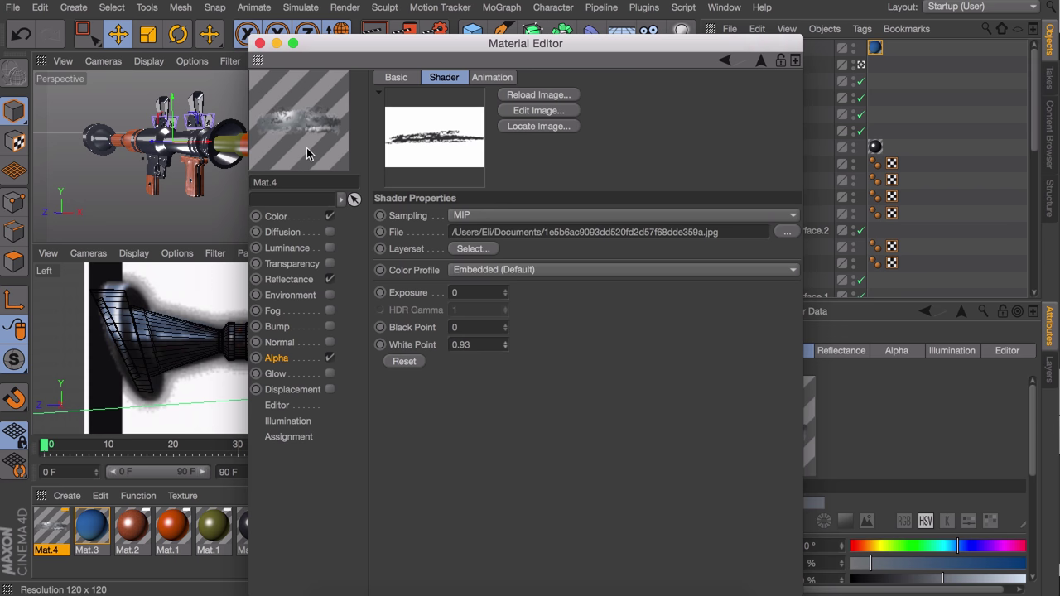
{"action": "left_click", "coordinate": [260, 43]}
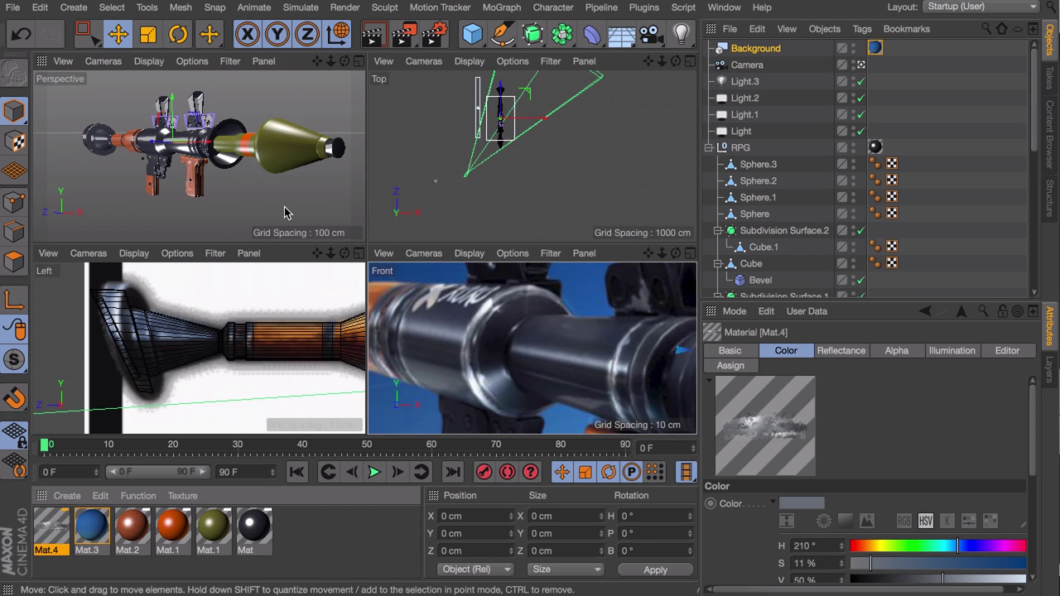
Step: Apply the scratch material Mat.4 to the launcher's main tube in an enlarged perspective view
{"action": "middle_click", "coordinate": [242, 161]}
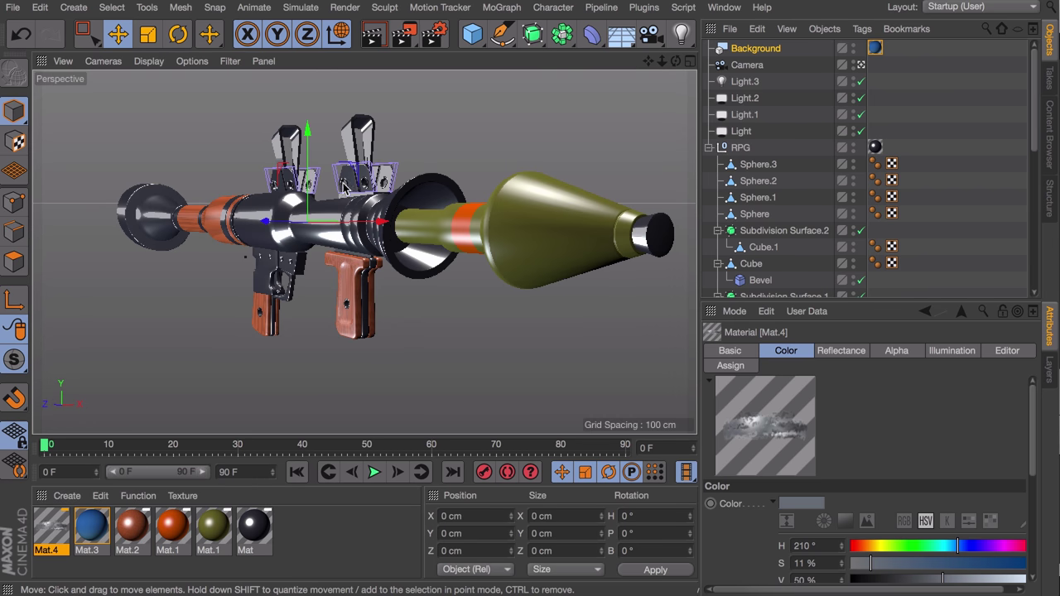
{"action": "left_click_drag", "start_coordinate": [64, 530], "coordinate": [414, 196]}
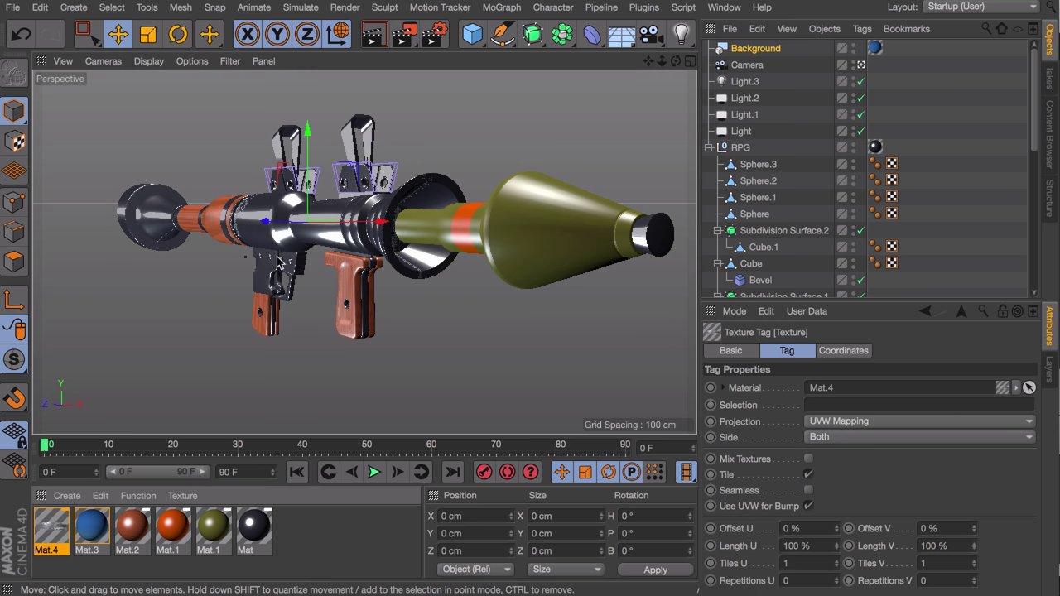
{"action": "scroll", "coordinate": [430, 205], "scroll_direction": "up", "scroll_amount": 5}
{"action": "left_click_drag", "start_coordinate": [453, 216], "coordinate": [321, 212], "text": "alt"}
{"action": "left_click_drag", "start_coordinate": [522, 217], "coordinate": [569, 234], "text": "alt"}
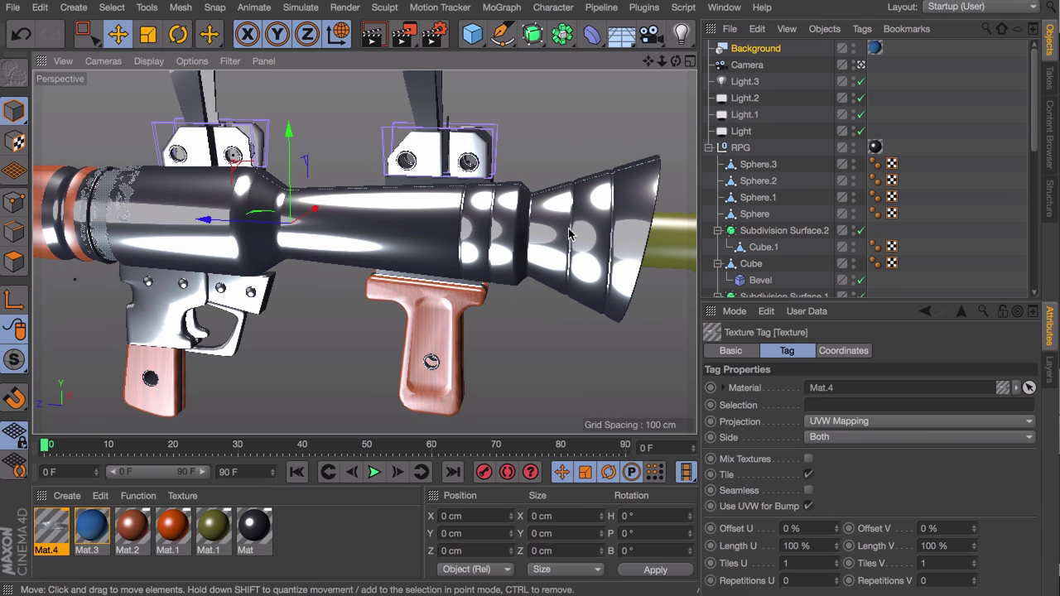
Step: Set the scratch texture's projection on the tube to Flat and turn off its tiling
{"action": "scroll", "coordinate": [829, 207], "scroll_direction": "down", "scroll_amount": 10}
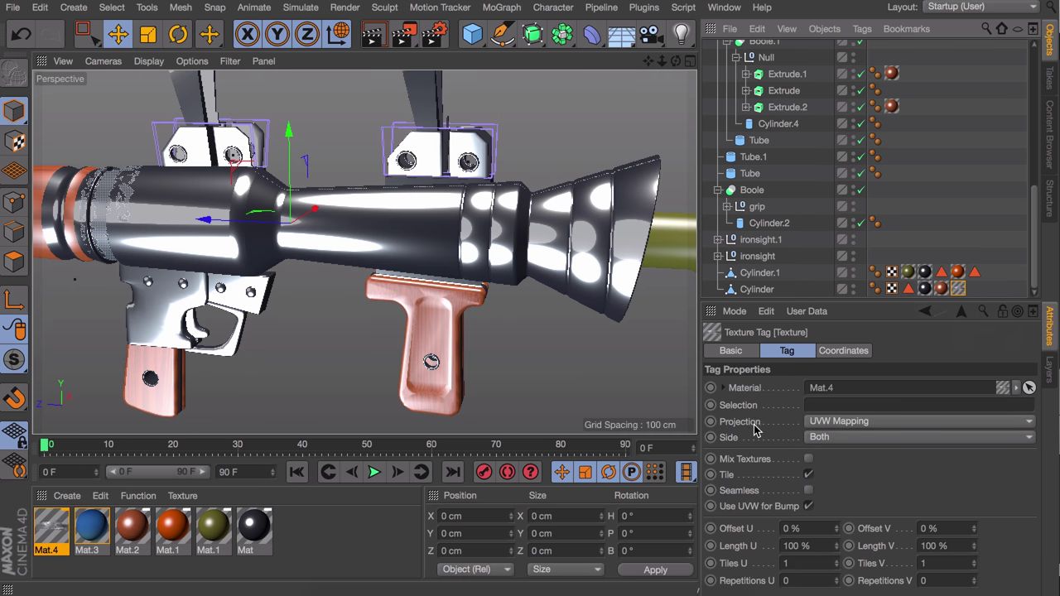
{"action": "left_click", "coordinate": [837, 424]}
{"action": "left_click", "coordinate": [829, 474]}
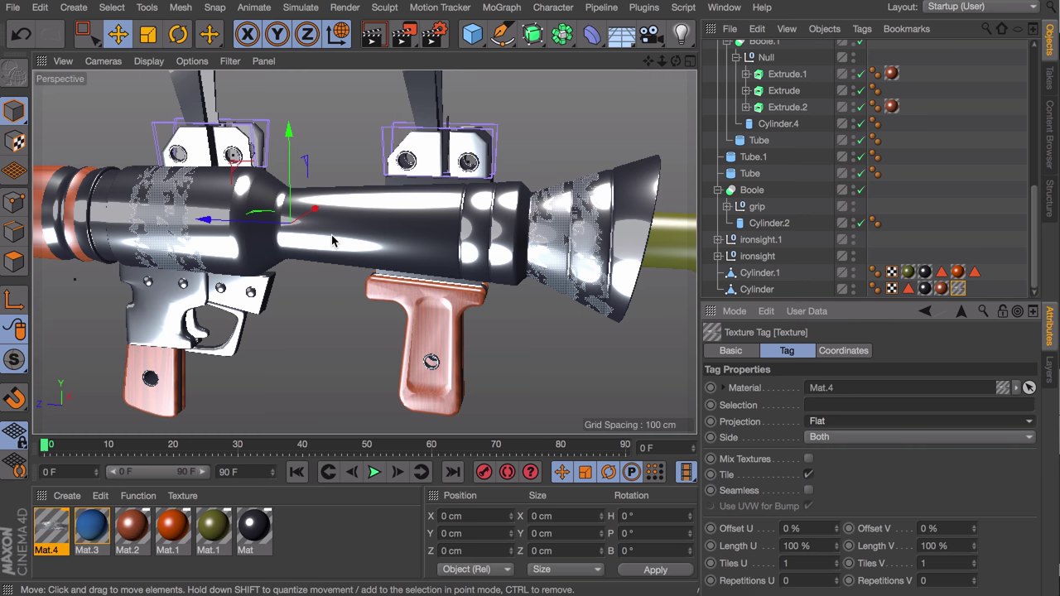
{"action": "left_click_drag", "start_coordinate": [569, 191], "coordinate": [473, 181], "text": "alt"}
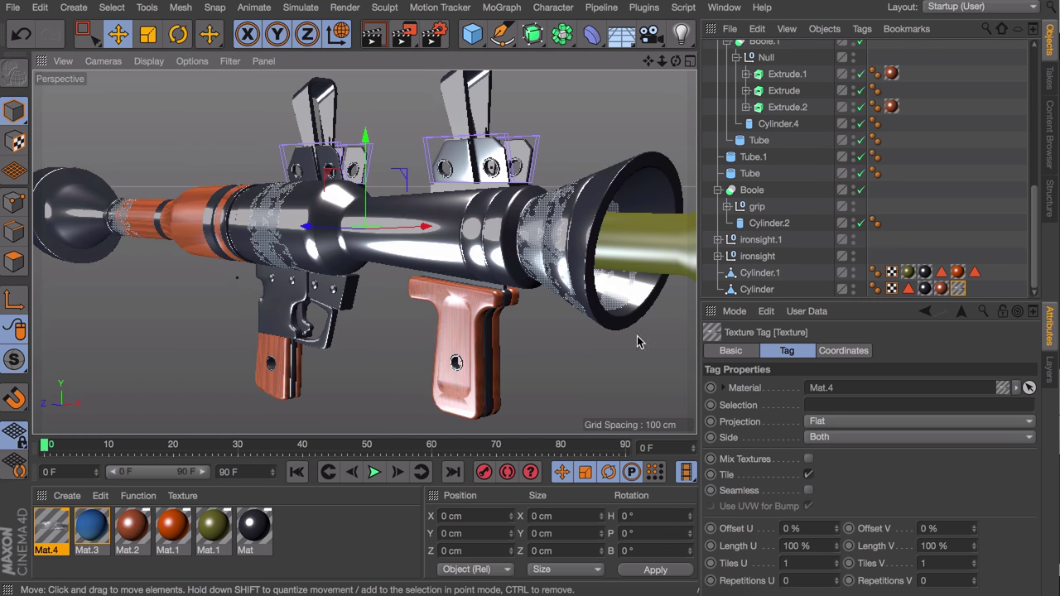
{"action": "left_click", "coordinate": [809, 475]}
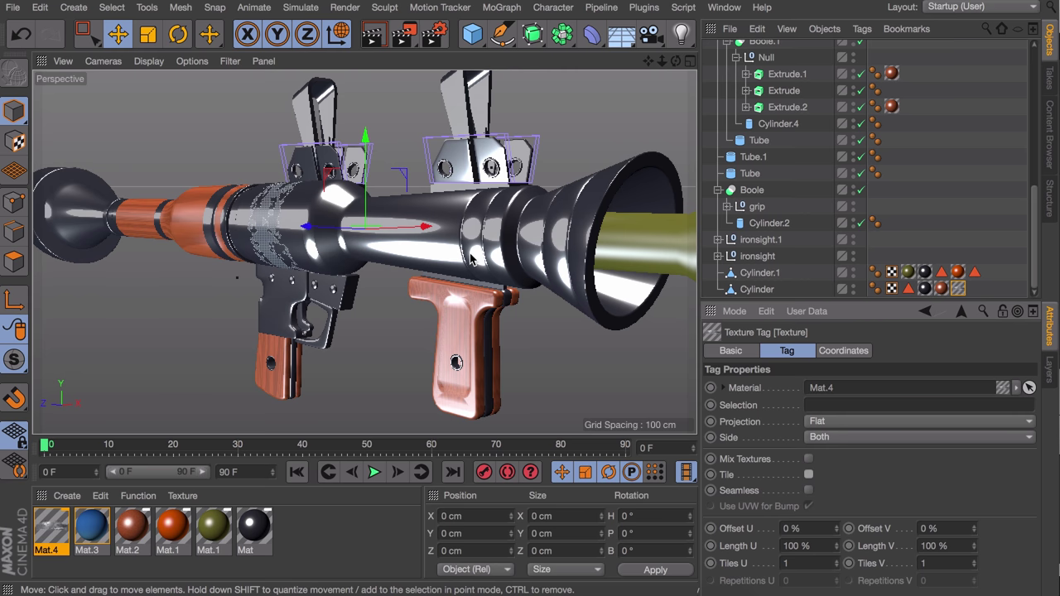
Step: In Texture mode with axis modification enabled, shift the flat scratch projection forward along the tube to Y about 155 cm
{"action": "left_click", "coordinate": [16, 142]}
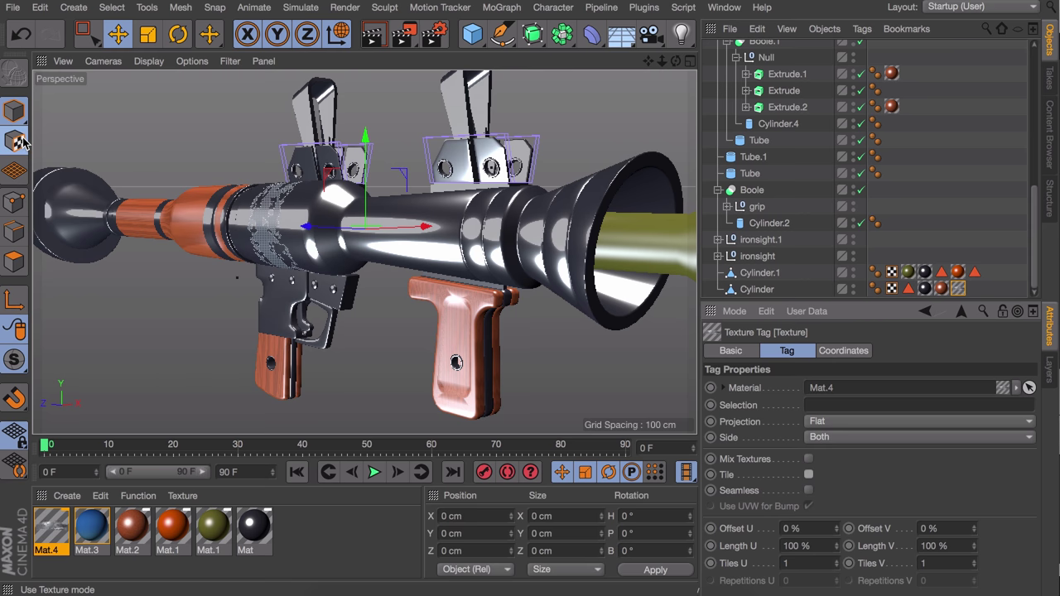
{"action": "scroll", "coordinate": [300, 142], "scroll_direction": "down", "scroll_amount": 2}
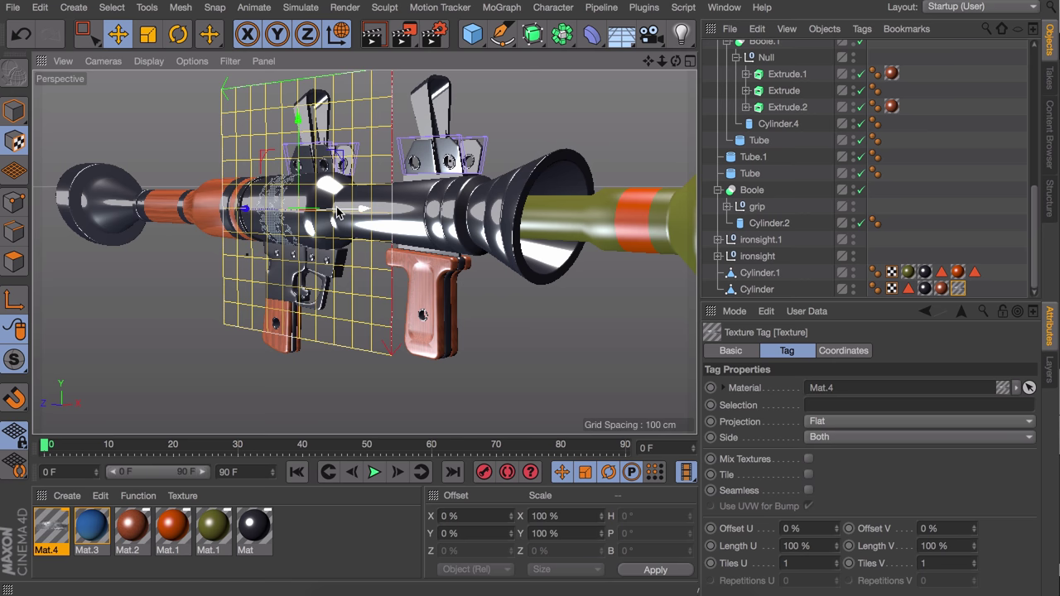
{"action": "mouse_move", "coordinate": [336, 213]}
{"action": "left_mouse_down"}
{"action": "mouse_move", "coordinate": [239, 199]}
{"action": "mouse_move", "coordinate": [334, 193]}
{"action": "left_mouse_up"}
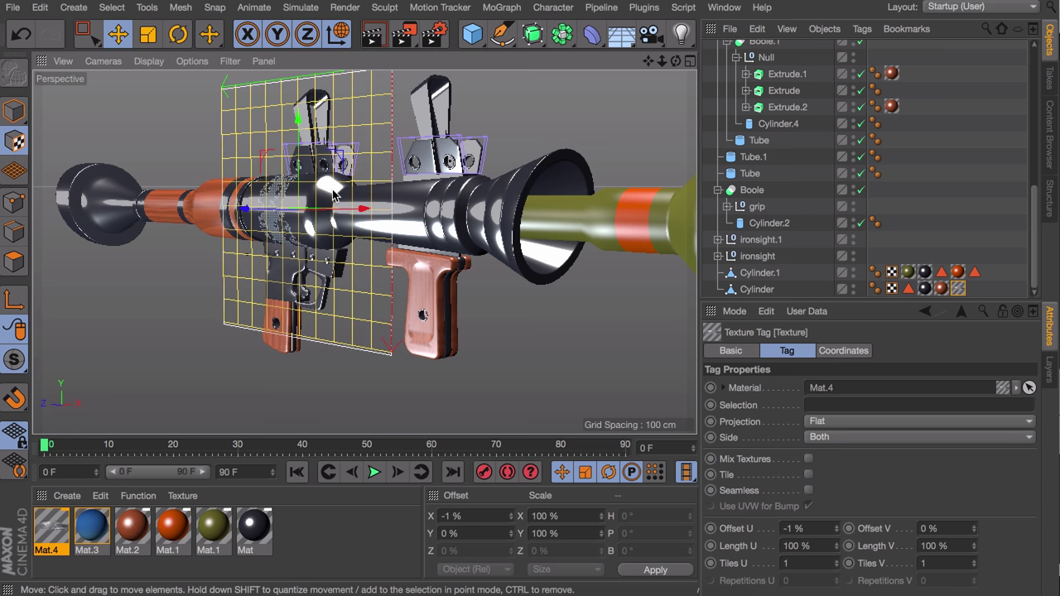
{"action": "key", "text": "ctrl+z"}
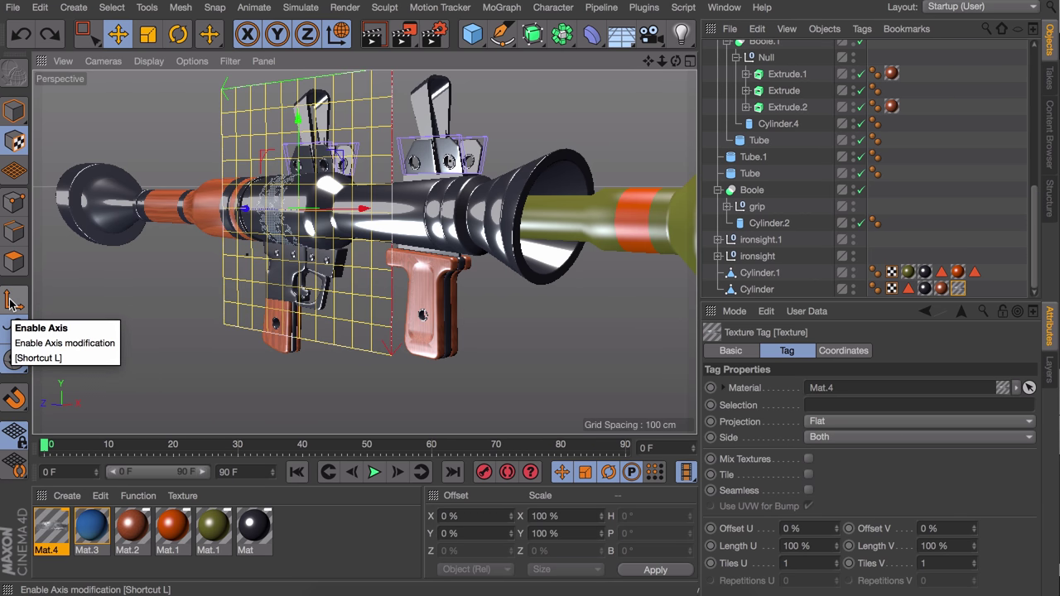
{"action": "left_click", "coordinate": [10, 304]}
{"action": "left_click_drag", "start_coordinate": [288, 158], "coordinate": [406, 228], "text": "alt"}
{"action": "right_click_drag", "start_coordinate": [475, 227], "coordinate": [484, 183], "text": "alt"}
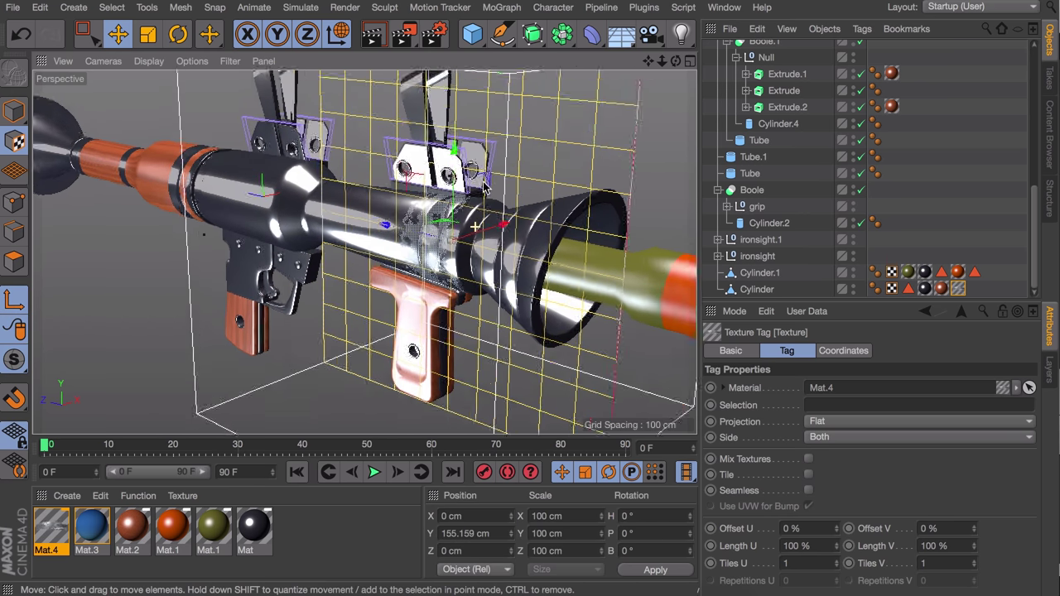
{"action": "scroll", "coordinate": [464, 198], "scroll_direction": "up", "scroll_amount": 2}
{"action": "scroll", "coordinate": [454, 228], "scroll_direction": "up", "scroll_amount": 2}
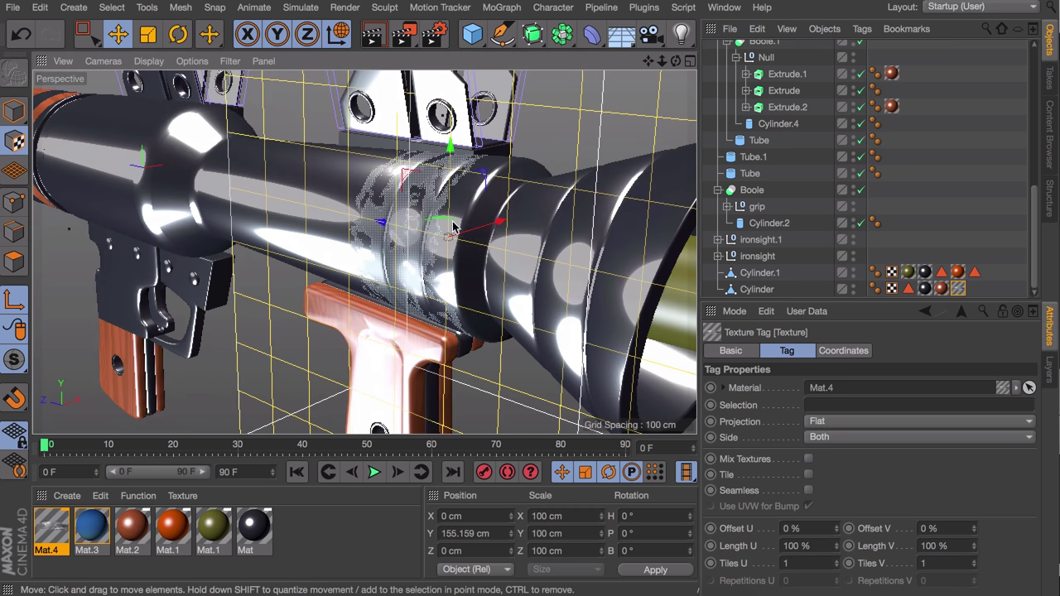
{"action": "left_click_drag", "start_coordinate": [454, 228], "coordinate": [488, 228], "text": "alt"}
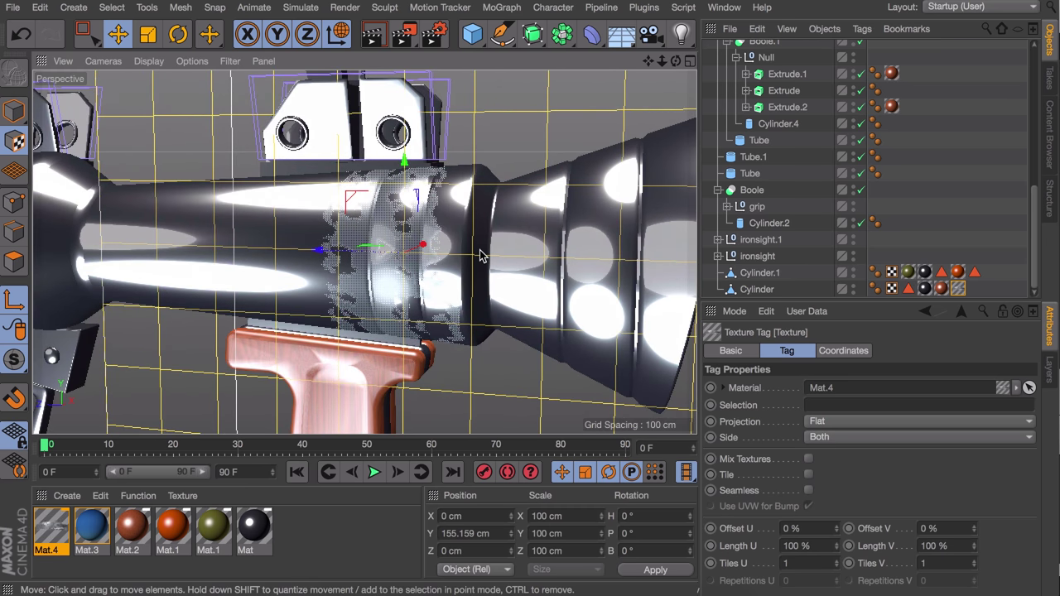
Step: Narrow the scratch projection to about 18 cm in Y and slide it back along the tube to Y about 152 cm
{"action": "key", "text": "t"}
{"action": "left_click_drag", "start_coordinate": [497, 256], "coordinate": [476, 263]}
{"action": "scroll", "coordinate": [508, 257], "scroll_direction": "up", "scroll_amount": 3}
{"action": "left_click_drag", "start_coordinate": [476, 263], "coordinate": [461, 261]}
{"action": "key", "text": "e"}
{"action": "left_click_drag", "start_coordinate": [318, 254], "coordinate": [307, 253]}
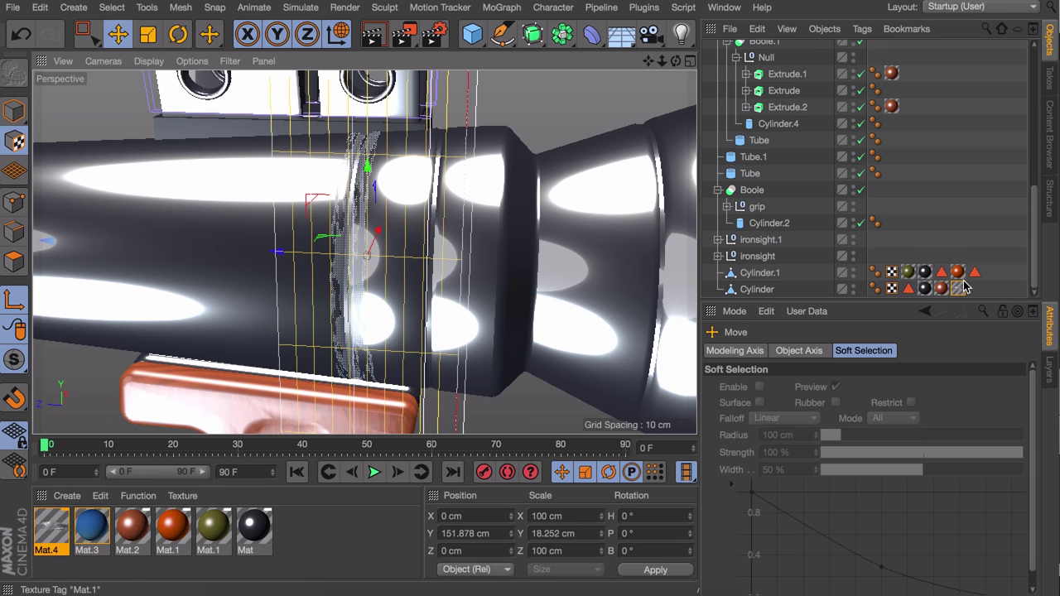
Step: Duplicate the scratch texture tag on Cylinder and move the copy's projection forward to Y about 165 cm
{"action": "left_click_drag", "start_coordinate": [958, 292], "coordinate": [974, 287], "text": "ctrl"}
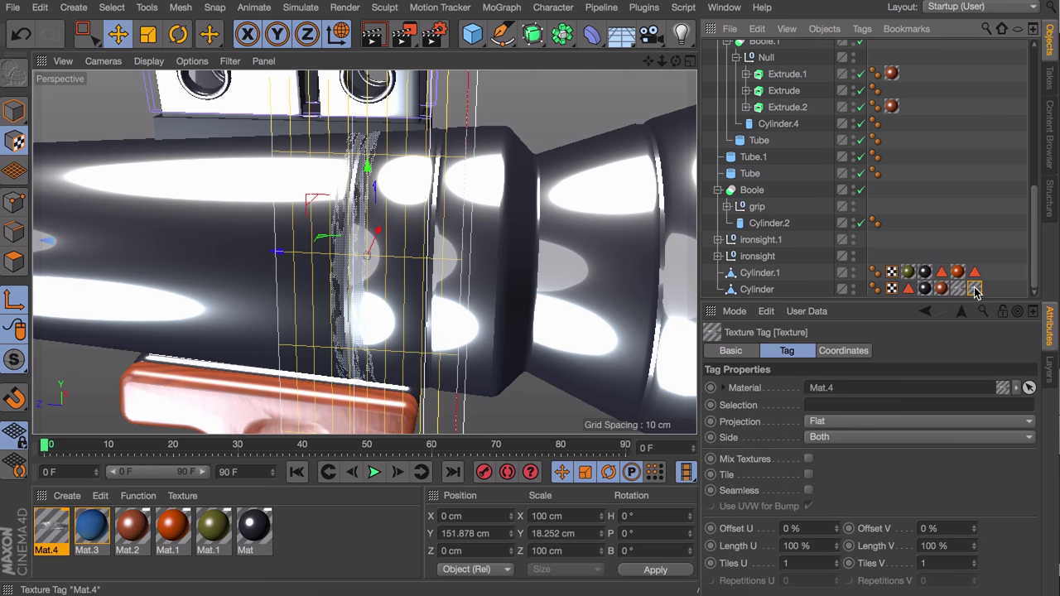
{"action": "left_click_drag", "start_coordinate": [282, 252], "coordinate": [352, 250]}
{"action": "scroll", "coordinate": [366, 214], "scroll_direction": "down", "scroll_amount": 3}
{"action": "left_click_drag", "start_coordinate": [366, 214], "coordinate": [267, 188], "text": "alt"}
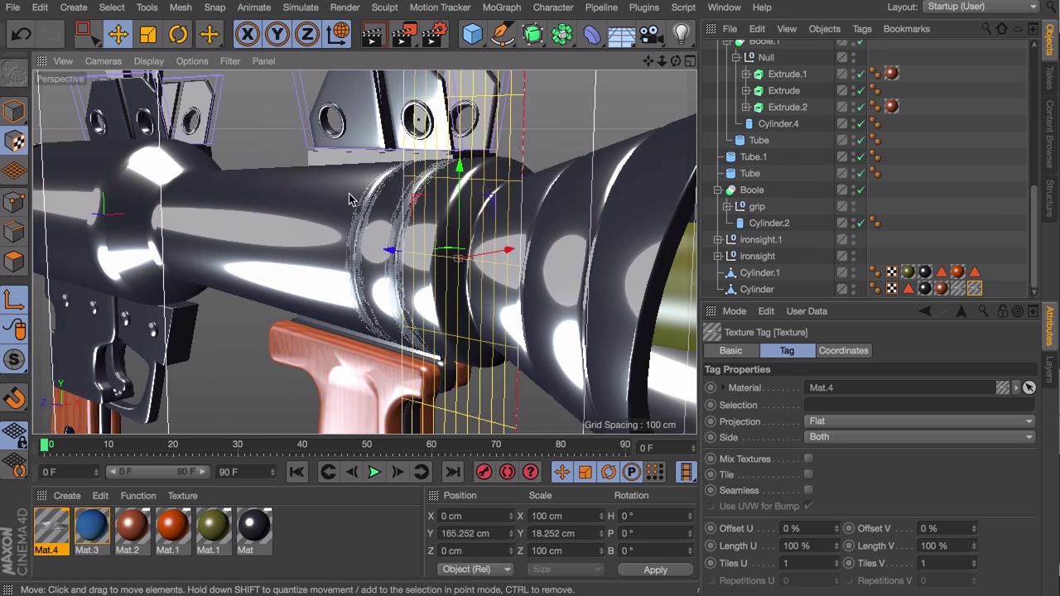
Step: Move the selected scratch projection back along the tube toward the launcher's rear section
{"action": "middle_click", "coordinate": [349, 193]}
{"action": "middle_click", "coordinate": [182, 323]}
{"action": "left_click_drag", "start_coordinate": [494, 240], "coordinate": [254, 240]}
{"action": "middle_click", "coordinate": [248, 236]}
{"action": "left_click_drag", "start_coordinate": [153, 135], "coordinate": [239, 142]}
Step: Add further copies of the scratch texture tag on Cylinder and spread their projections along the rear of the tube
{"action": "left_click_drag", "start_coordinate": [975, 288], "coordinate": [1008, 289], "text": "ctrl"}
{"action": "scroll", "coordinate": [223, 149], "scroll_direction": "up", "scroll_amount": 8}
{"action": "left_click_drag", "start_coordinate": [224, 141], "coordinate": [153, 145]}
{"action": "middle_click_drag", "start_coordinate": [125, 124], "coordinate": [319, 191], "text": "alt"}
{"action": "left_click_drag", "start_coordinate": [1008, 289], "coordinate": [1025, 289], "text": "ctrl"}
{"action": "scroll", "coordinate": [166, 149], "scroll_direction": "down", "scroll_amount": 3}
{"action": "left_click_drag", "start_coordinate": [274, 170], "coordinate": [173, 168]}
{"action": "scroll", "coordinate": [994, 273], "scroll_direction": "down", "scroll_amount": 2}
Step: Deselect everything and render the whole launcher in the perspective view to check the scratches
{"action": "left_click", "coordinate": [953, 178]}
{"action": "scroll", "coordinate": [316, 155], "scroll_direction": "down", "scroll_amount": 5}
{"action": "left_click_drag", "start_coordinate": [315, 154], "coordinate": [257, 153], "text": "alt"}
{"action": "middle_click", "coordinate": [257, 153]}
{"action": "scroll", "coordinate": [396, 216], "scroll_direction": "down", "scroll_amount": 2}
{"action": "left_click", "coordinate": [375, 34]}
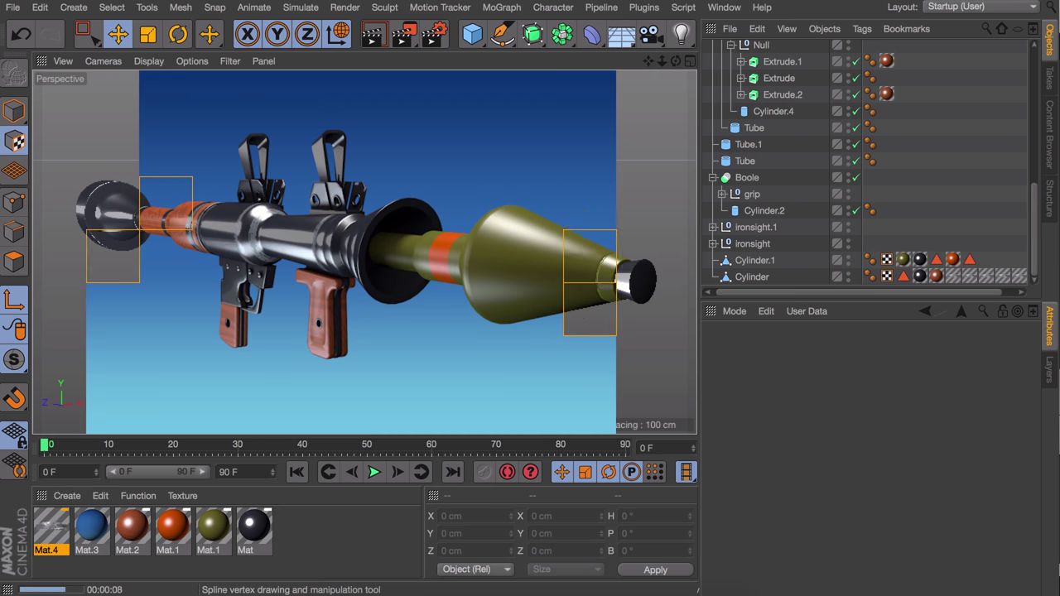
{"action": "left_click", "coordinate": [209, 157]}
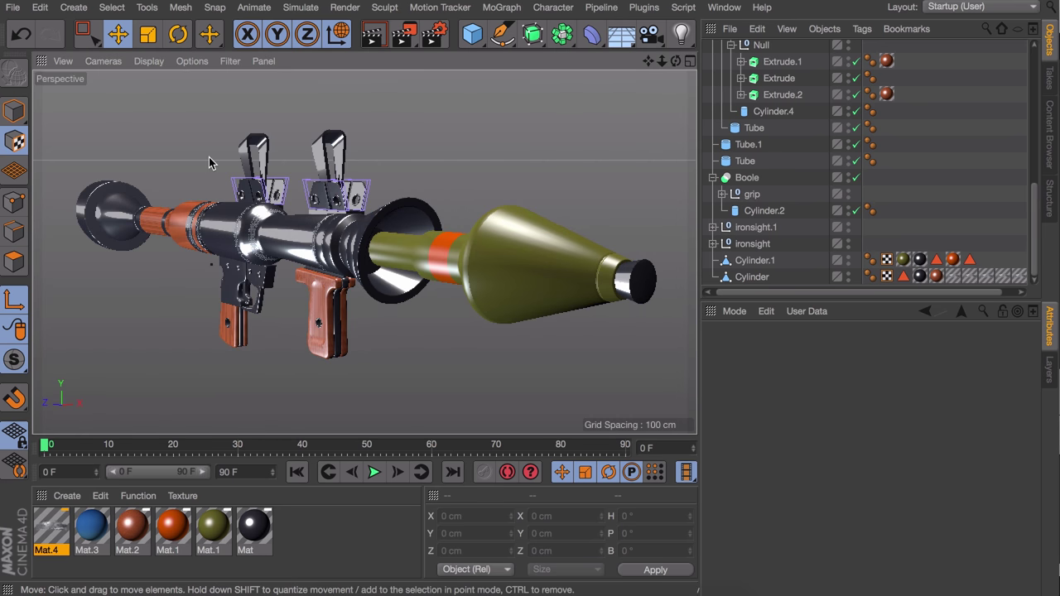
Step: Examine the iron sights up close and render the whole launcher again
{"action": "scroll", "coordinate": [249, 124], "scroll_direction": "up", "scroll_amount": 8}
{"action": "scroll", "coordinate": [260, 119], "scroll_direction": "up", "scroll_amount": 3}
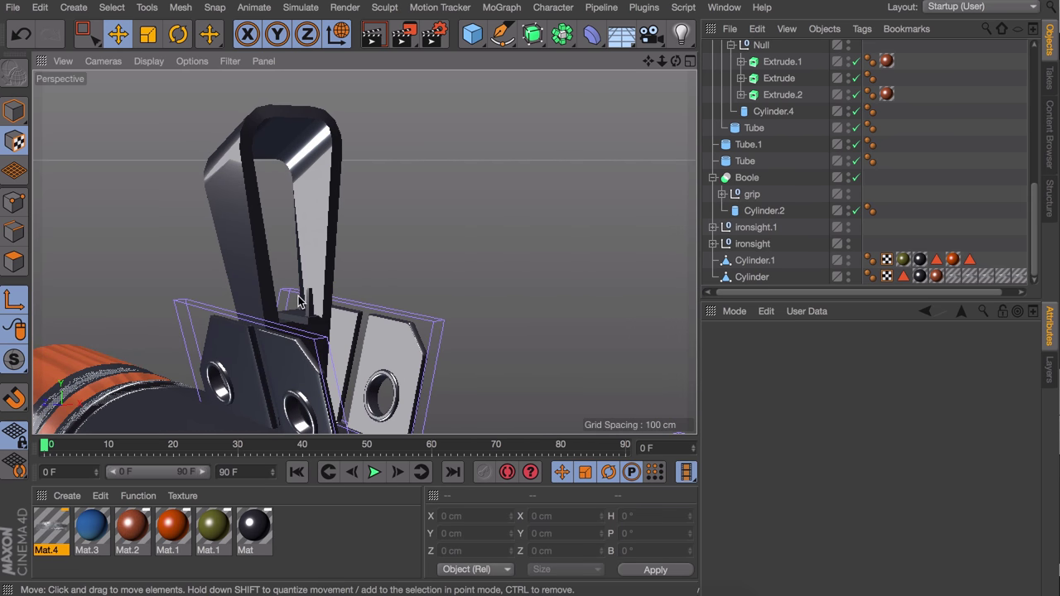
{"action": "scroll", "coordinate": [249, 348], "scroll_direction": "up", "scroll_amount": 4}
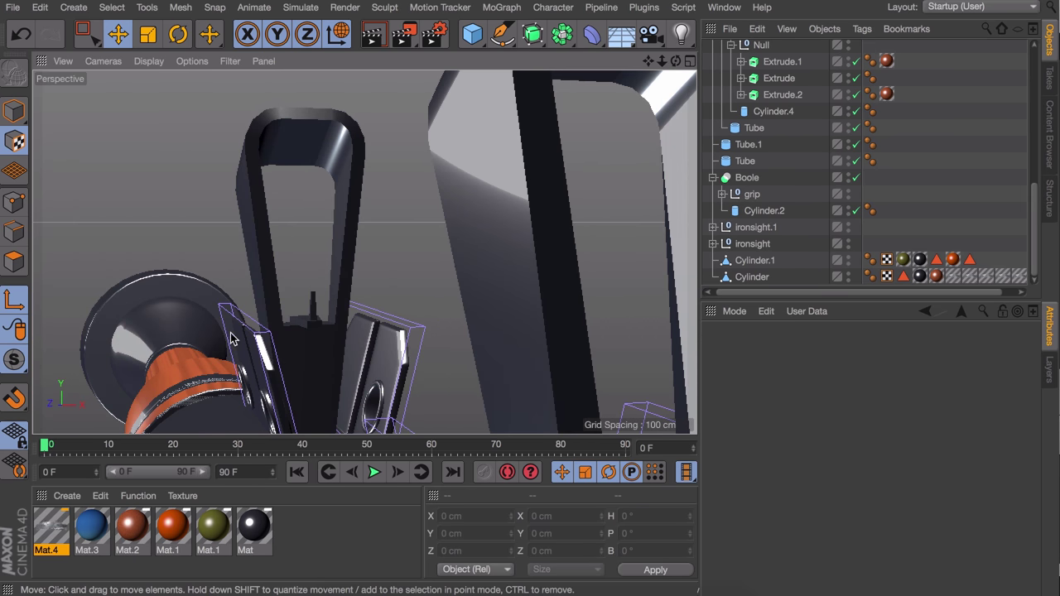
{"action": "scroll", "coordinate": [265, 336], "scroll_direction": "down", "scroll_amount": 5}
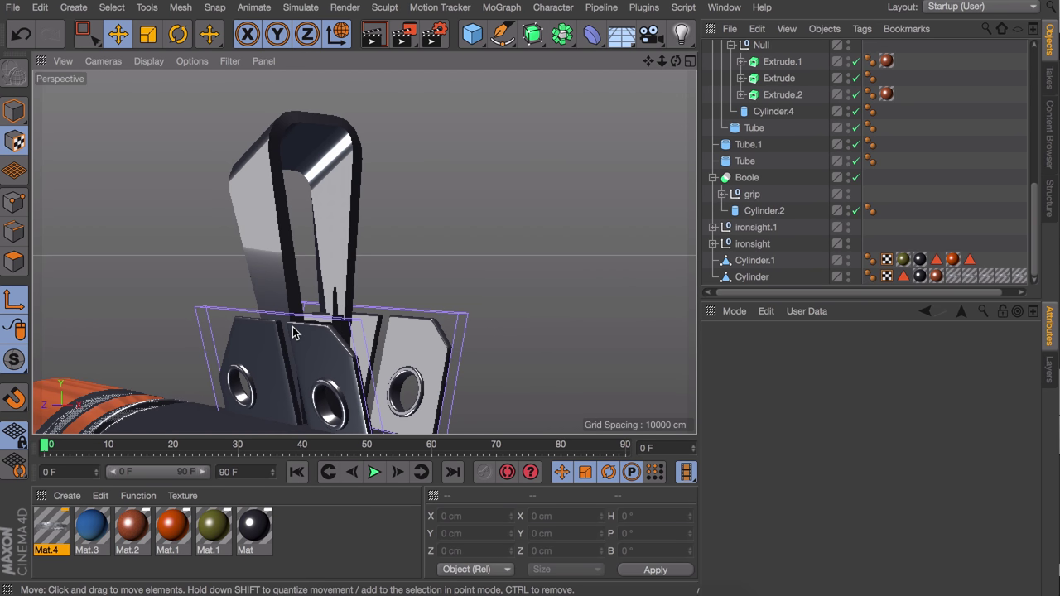
{"action": "scroll", "coordinate": [348, 248], "scroll_direction": "down", "scroll_amount": 10}
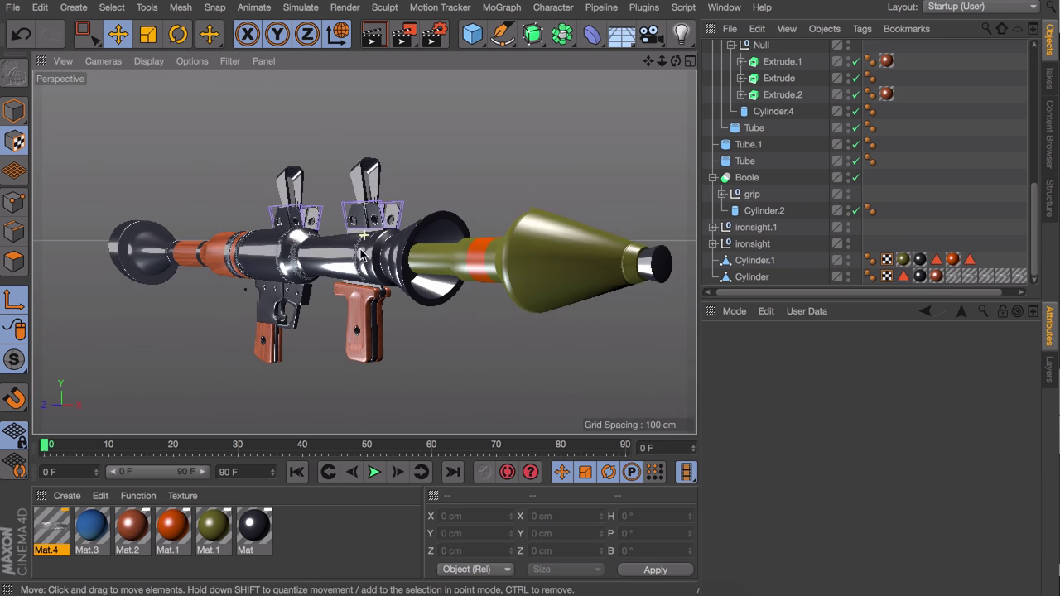
{"action": "scroll", "coordinate": [362, 242], "scroll_direction": "down", "scroll_amount": 3}
{"action": "key", "text": "ctrl+r"}
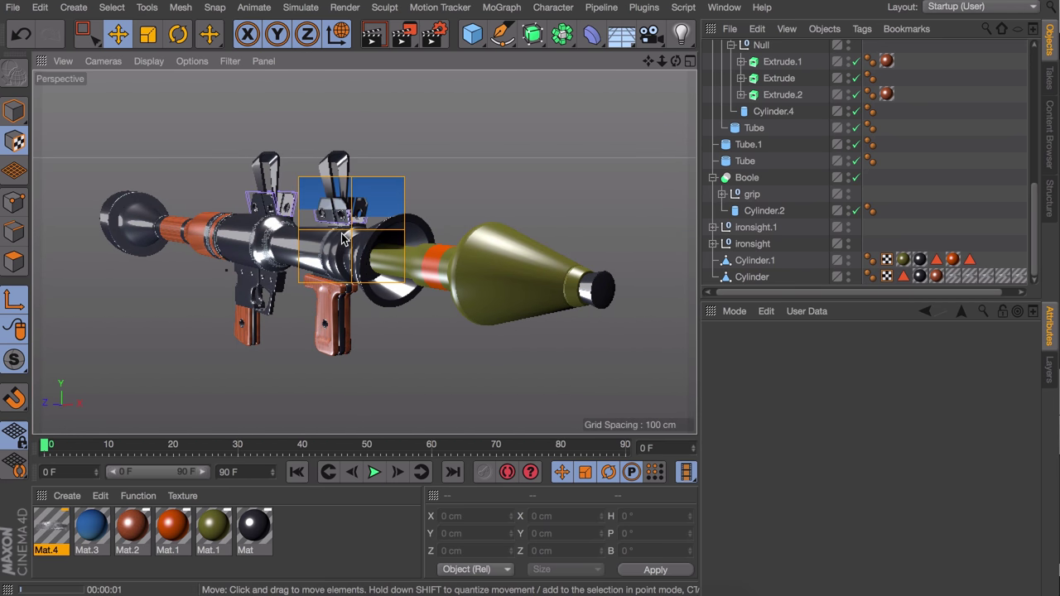